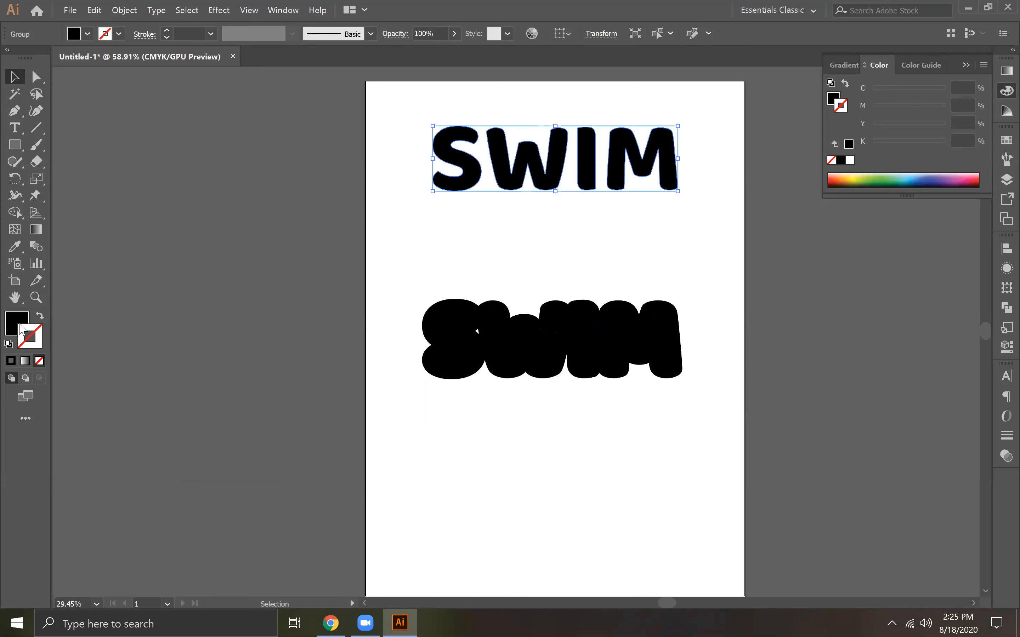
Unite the overlapping pieces of the lower, thick SWIM lettering into one shape
left_click(527, 356)
left_click(128, 10)
left_click(160, 151)
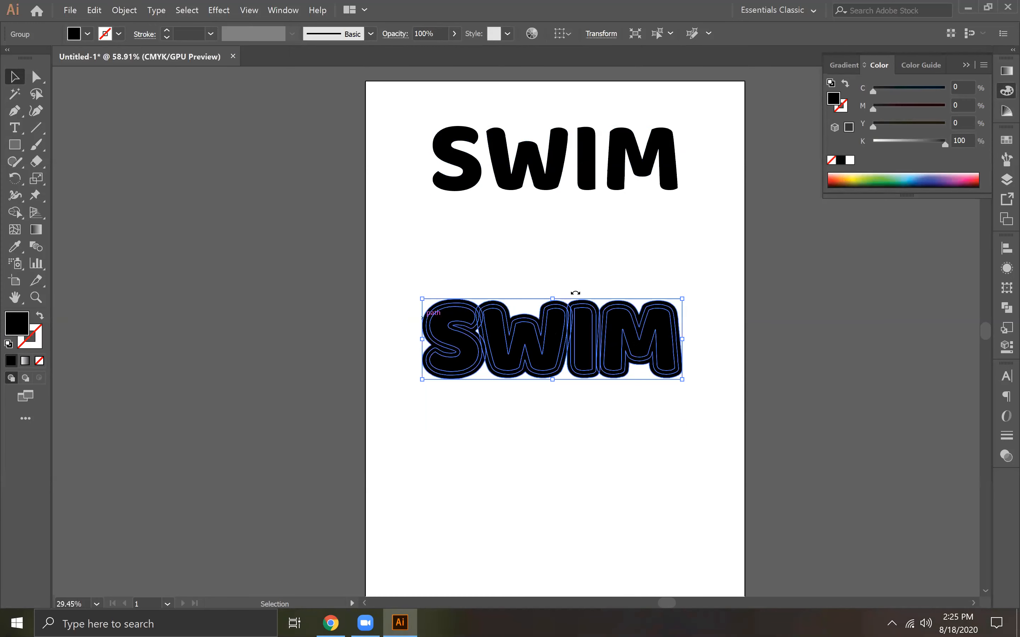
left_click(1007, 308)
left_click(840, 279)
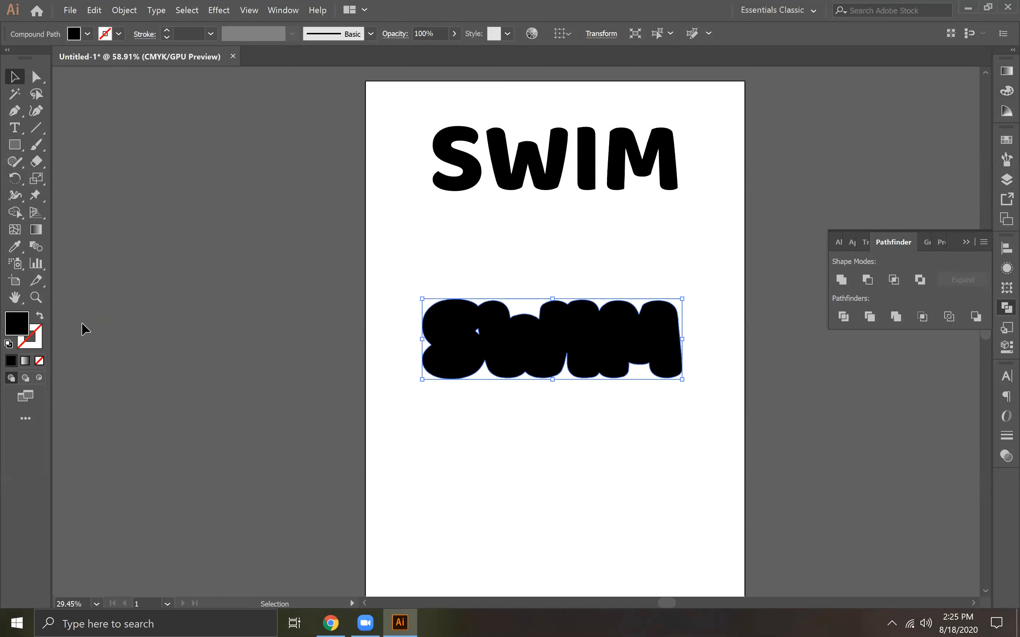
Remove the fill from the united thick lettering so it has neither fill nor stroke
left_click(35, 344)
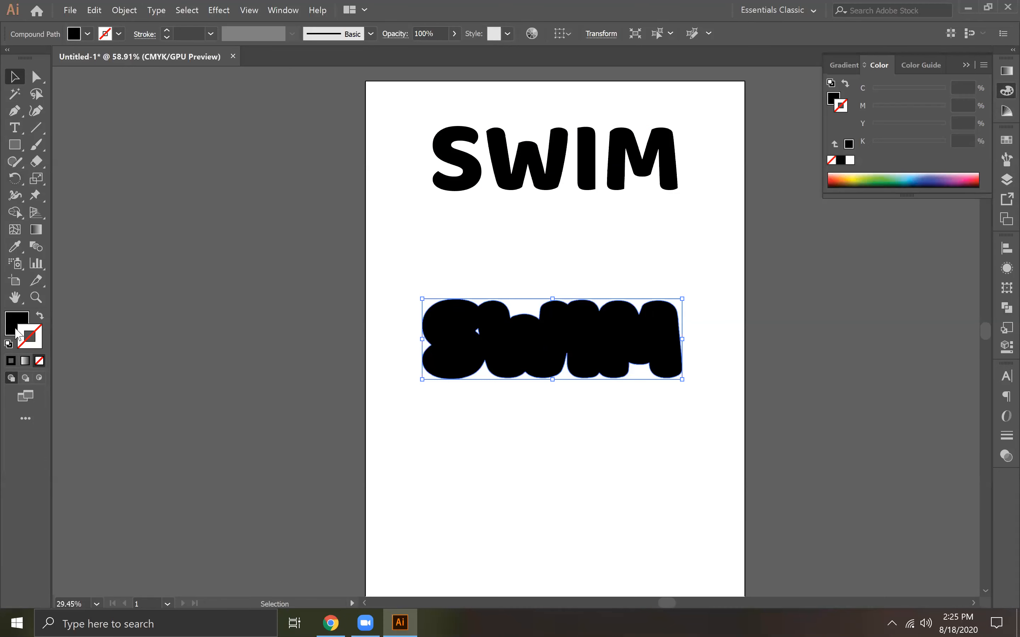
left_click(17, 333)
left_click(39, 360)
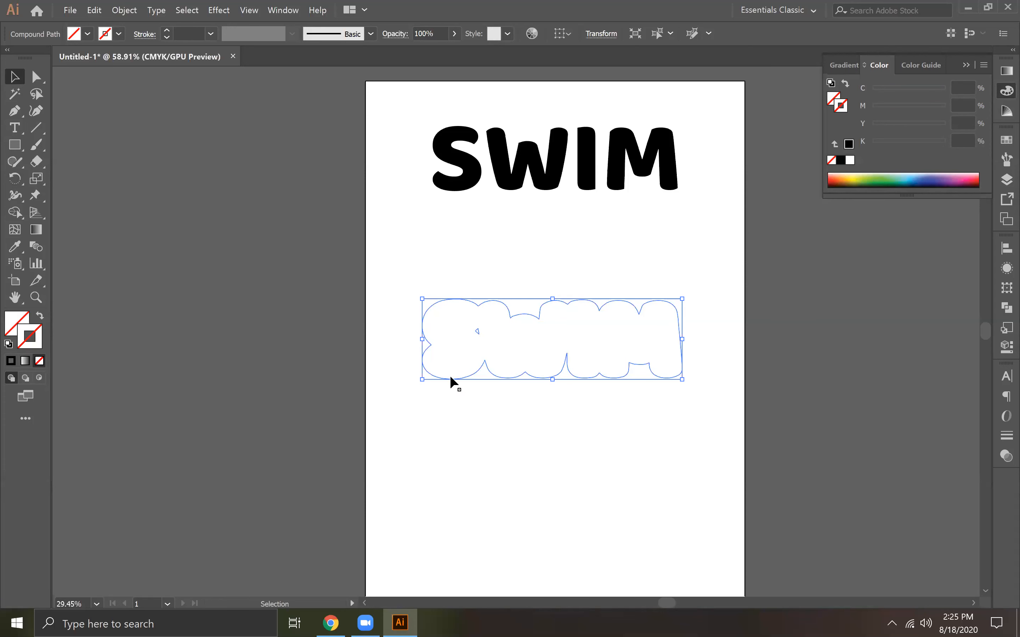
Try to cover the small gap between the S and W of the unfilled shape with the Blob Brush
left_click_drag(36, 145, 92, 158)
left_click_drag(481, 339, 478, 329)
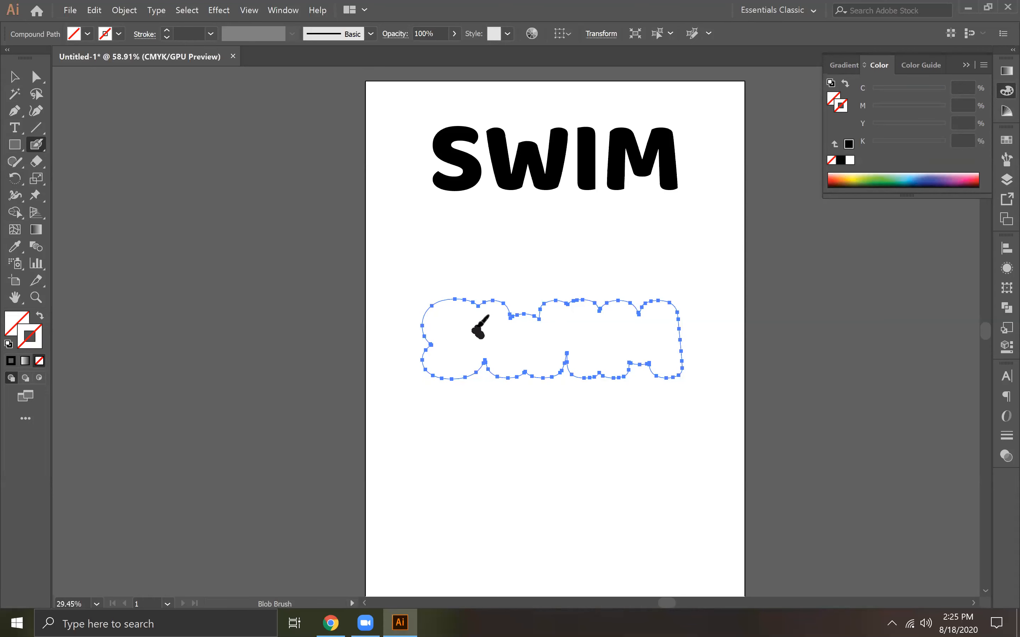
key("ctrl+shift+a")
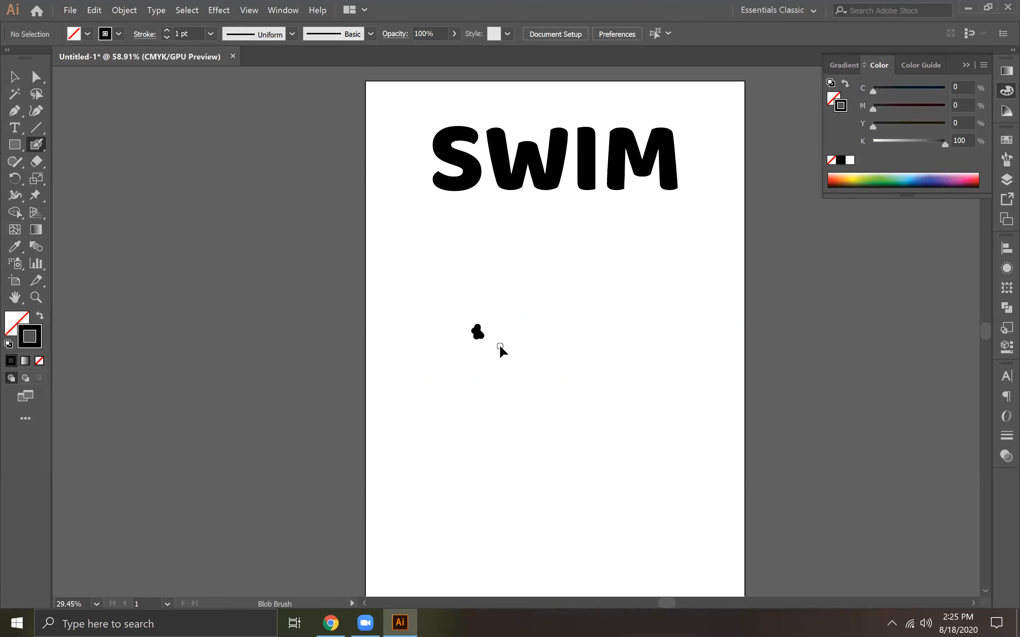
left_click(499, 346, "ctrl")
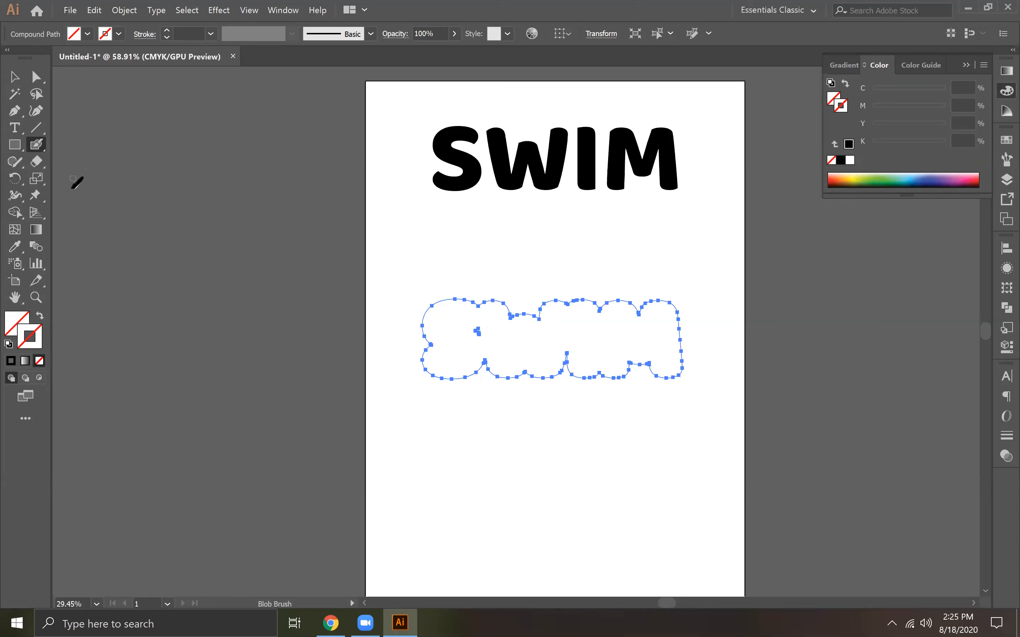
left_click(14, 76)
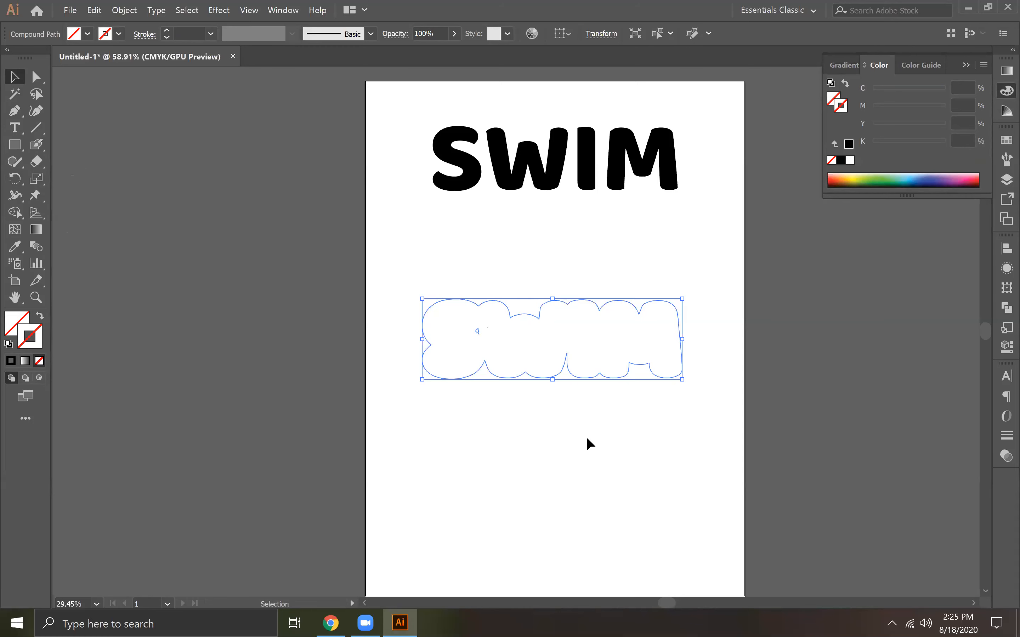
Try to remove the small inner gap from the unfilled shape by deleting its anchor points
left_click(36, 77)
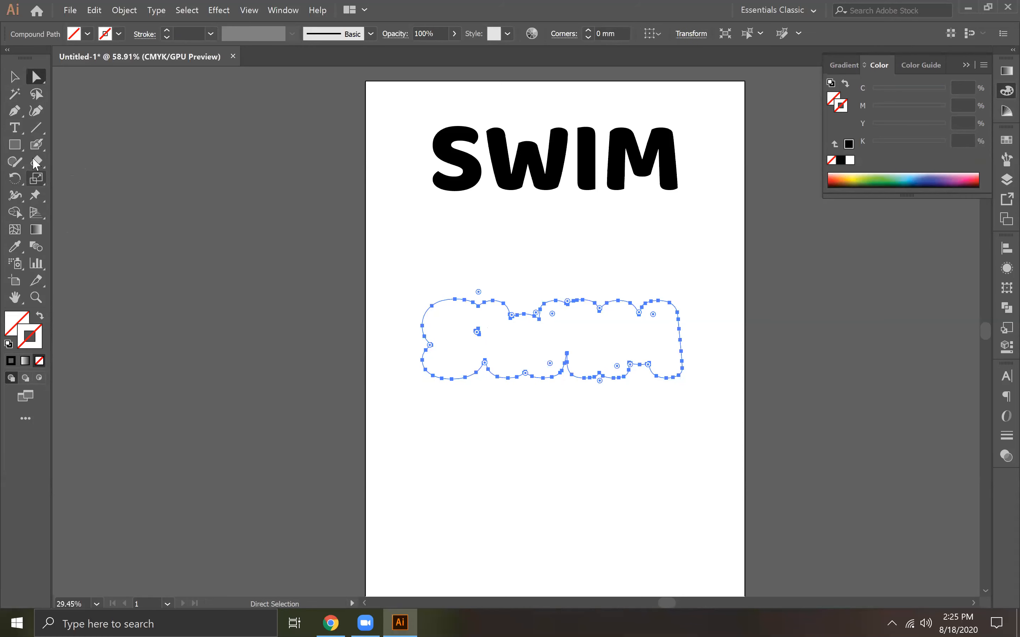
left_click(14, 115)
left_click(76, 144)
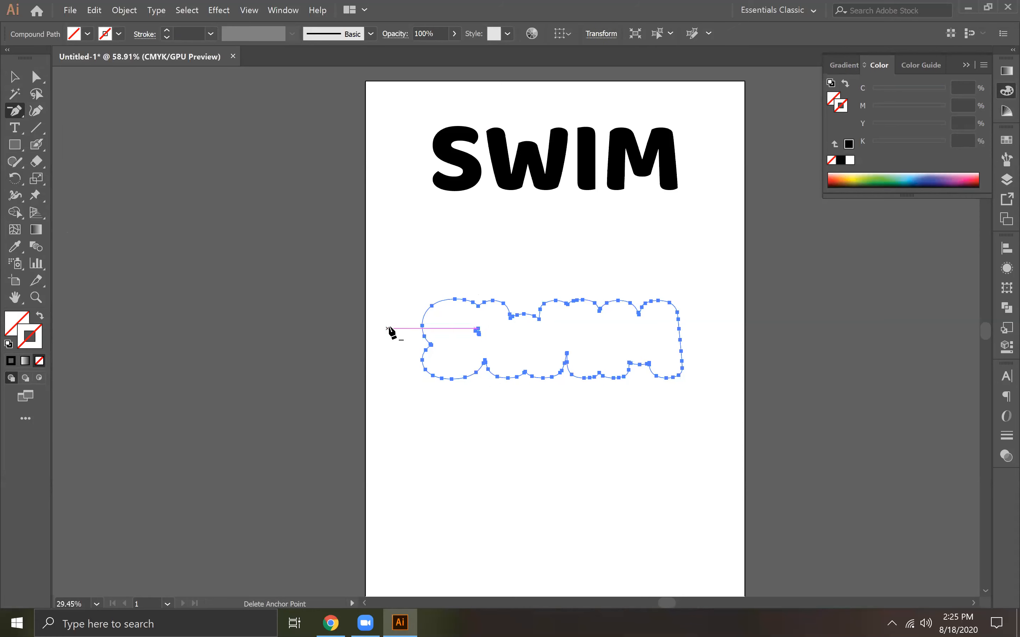
left_click(525, 337)
left_click(630, 330)
left_click(15, 80)
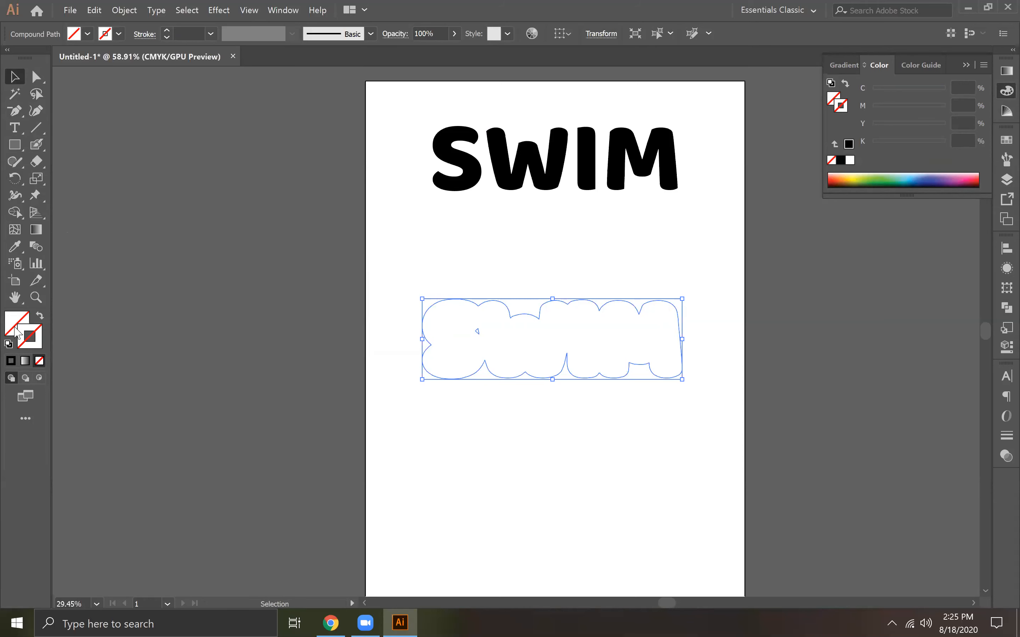
Give the thick shape a black fill and paint over the small gap between the S and W with the Blob Brush
left_click(11, 361)
left_click(441, 435)
left_click(533, 359)
mouse_move(38, 144)
left_mouse_down()
mouse_move(85, 145)
mouse_move(38, 141)
mouse_move(104, 160)
left_mouse_up()
left_click_drag(480, 330, 480, 332)
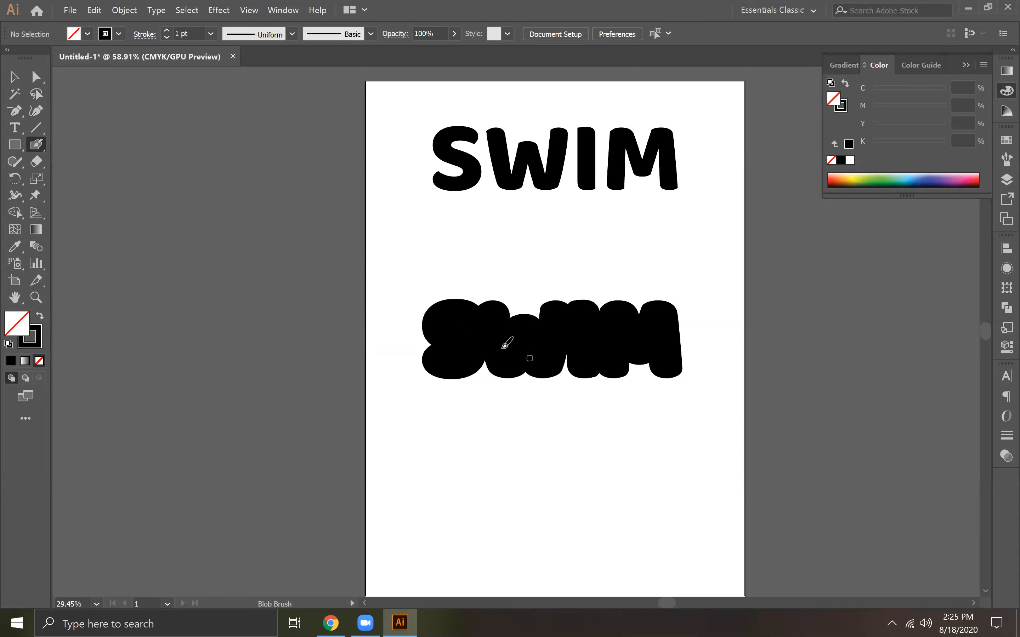
key("v")
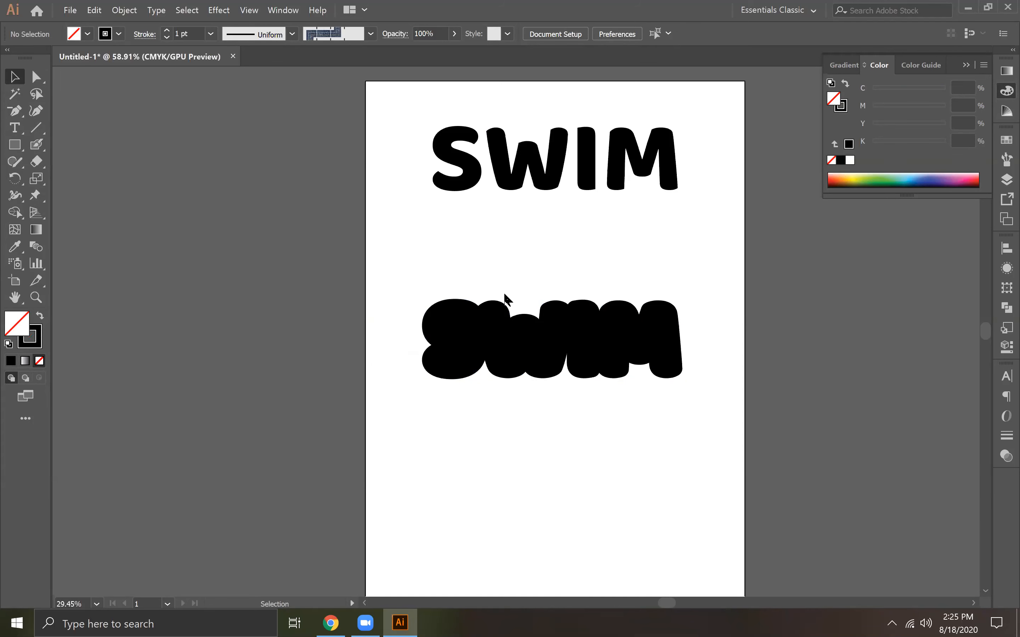
left_click(599, 364)
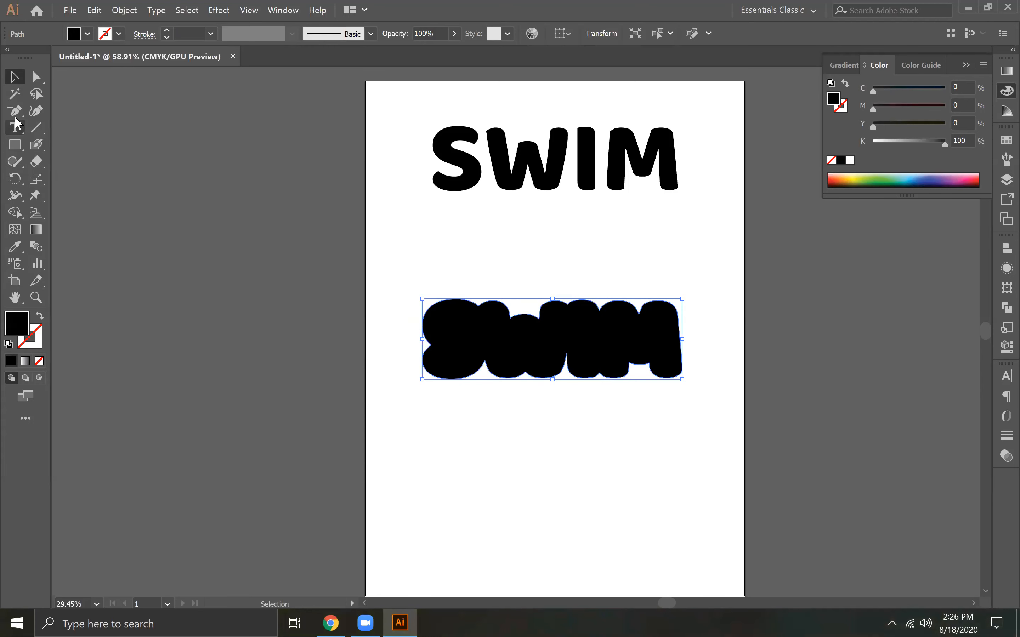
Draw a horizontal line across the upper part of the thick SWIM shape, extending past both of its sides
left_click(36, 127)
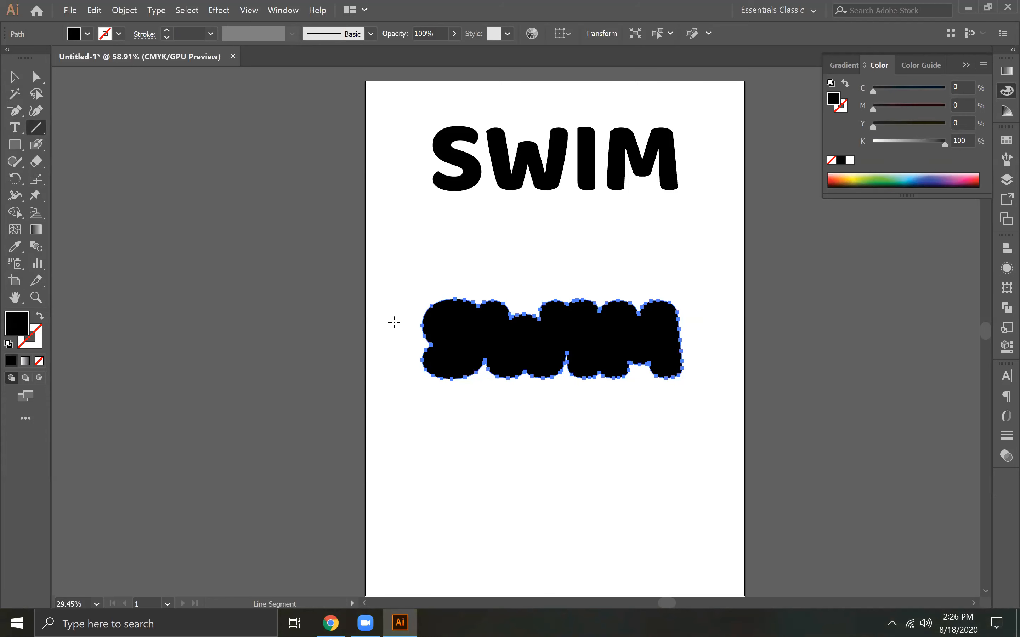
left_click_drag(401, 313, 612, 311)
key("ctrl+z")
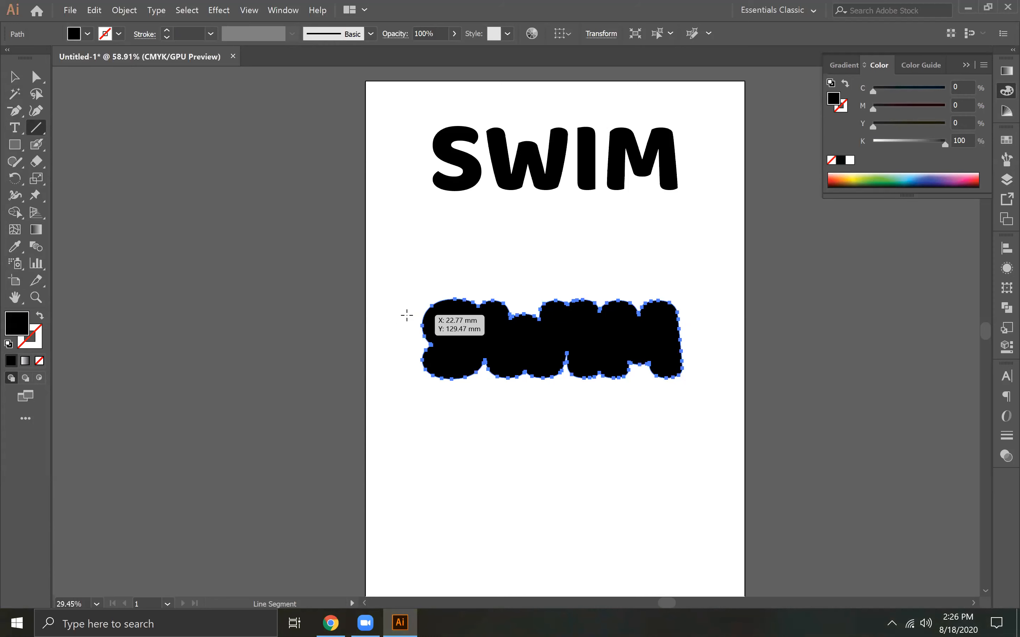
left_click_drag(410, 326, 695, 326)
left_click(14, 76)
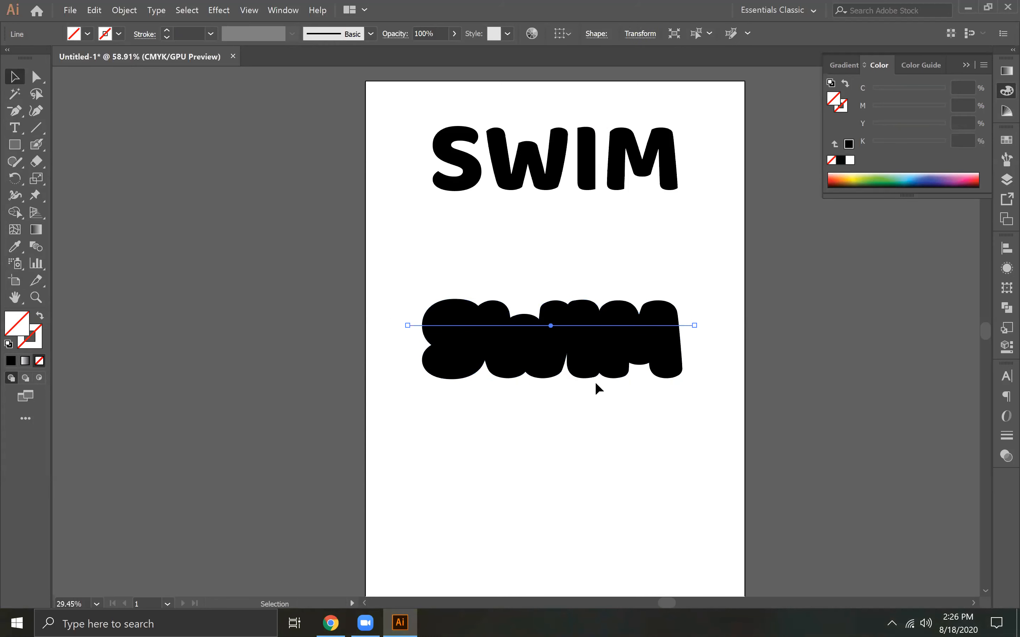
Apply Pathfinder Outline to the thick shape and the horizontal line together
mouse_move(560, 399)
left_mouse_down()
mouse_move(607, 310)
mouse_move(640, 297)
left_mouse_up()
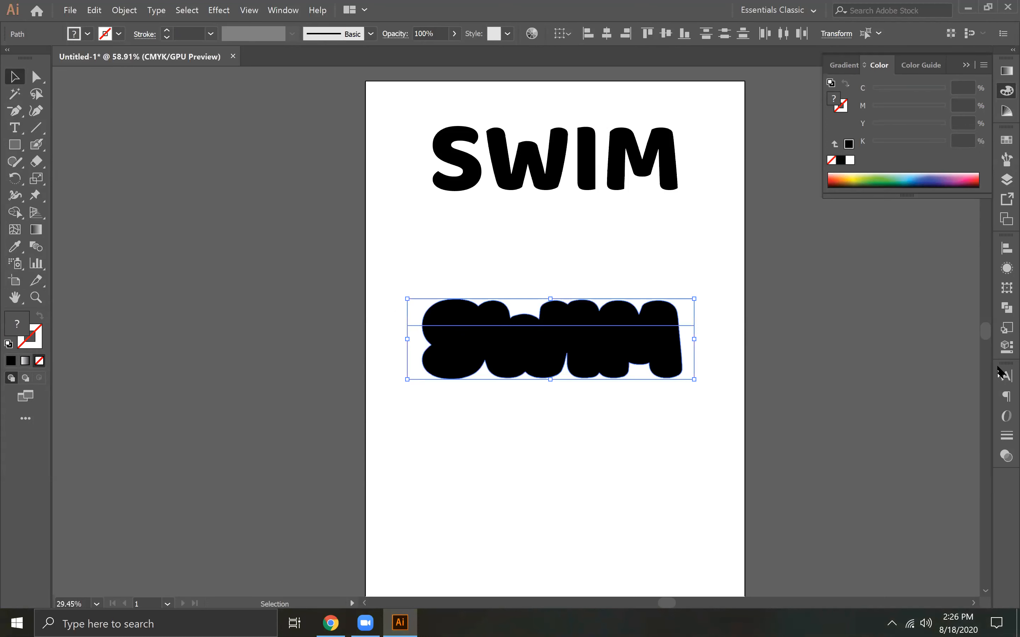
left_click(1007, 307)
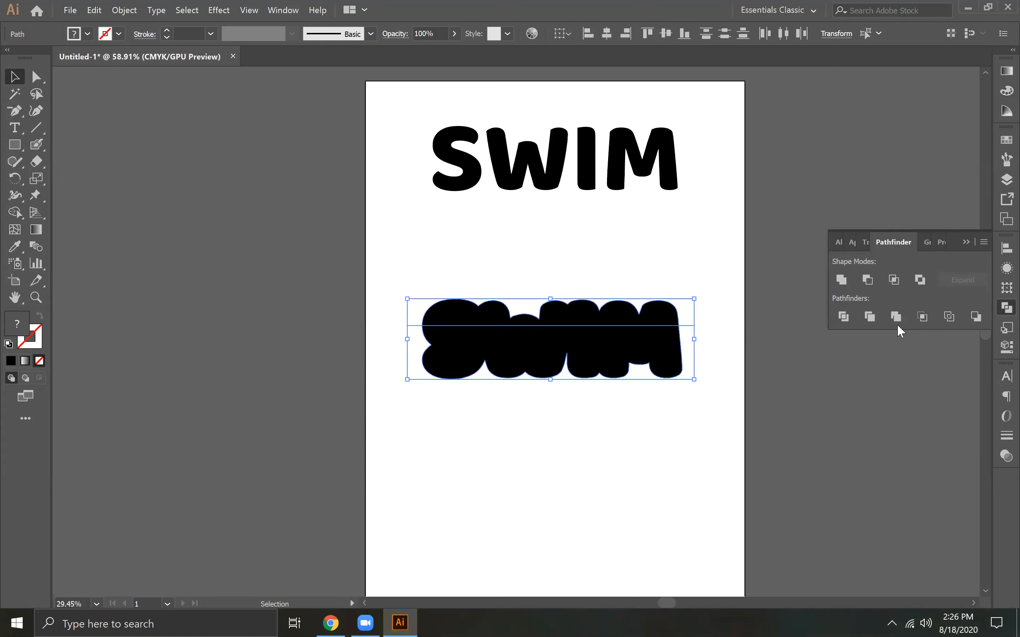
left_click(844, 317)
left_click(949, 317)
Ungroup the outlined shape and line into separate paths
left_click(526, 384)
left_click_drag(417, 272, 577, 363)
right_click(564, 334)
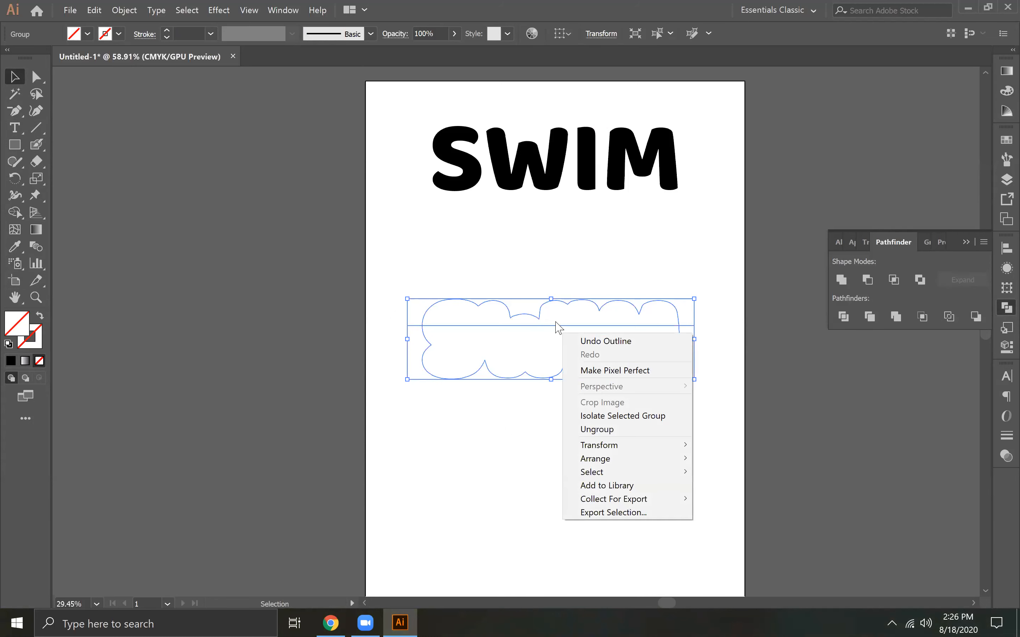
left_click(626, 431)
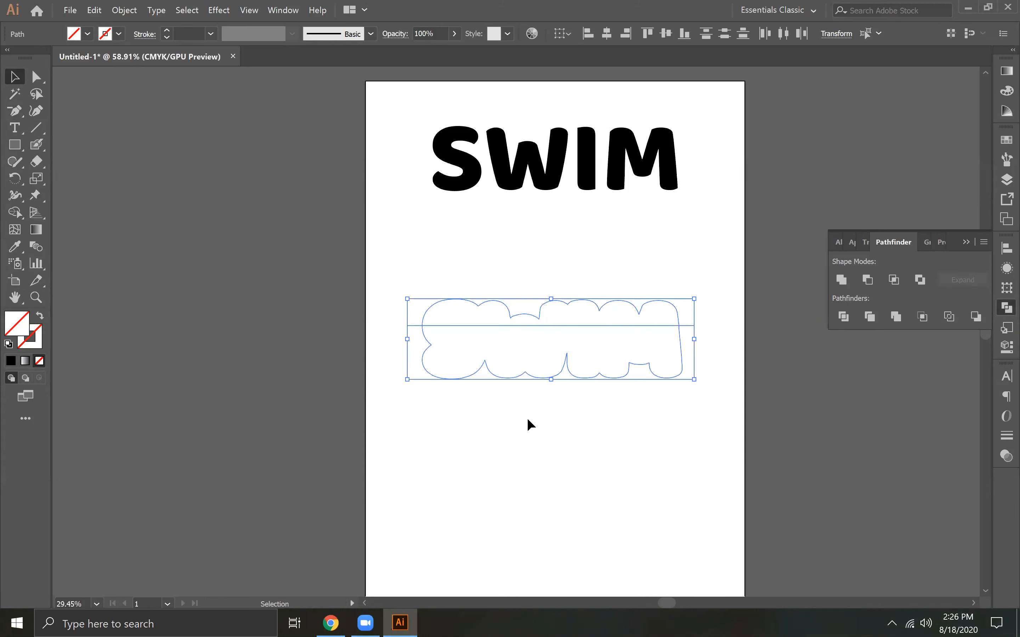
Delete the part of the outline below the horizontal line, keeping the upper scalloped edge
left_click(587, 336)
key("Delete")
left_click(555, 305)
left_click(547, 322)
left_click(569, 305)
left_click(570, 303)
left_click_drag(580, 285, 591, 309)
key("Delete")
key("ctrl+z")
left_click(586, 300)
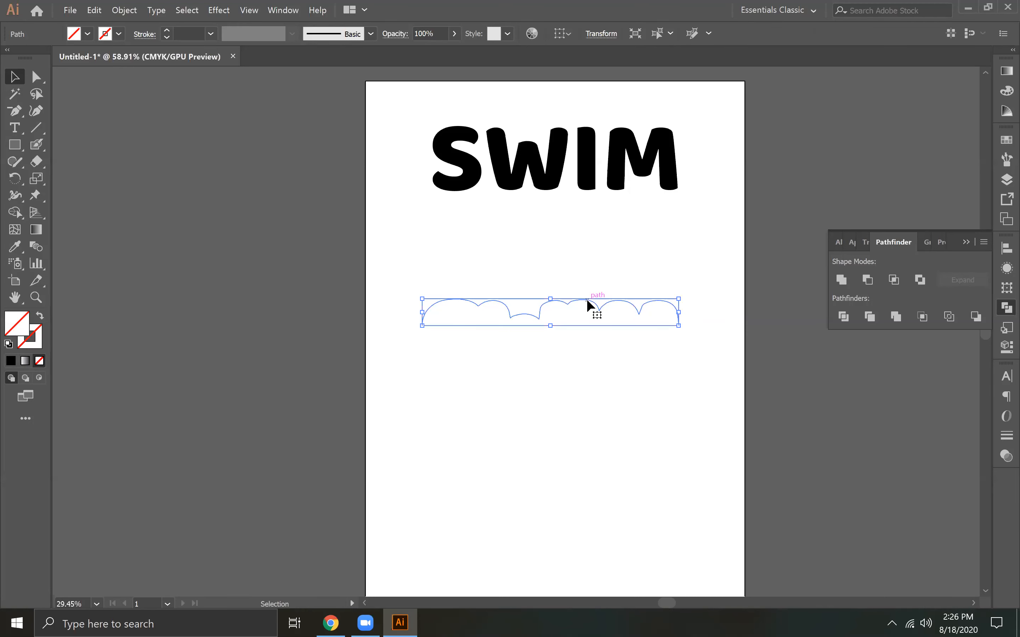
Move the upper scalloped outline down, clear of the horizontal line
left_click_drag(435, 255, 570, 392)
left_click(594, 303)
left_click_drag(592, 309, 588, 376)
left_click(442, 251)
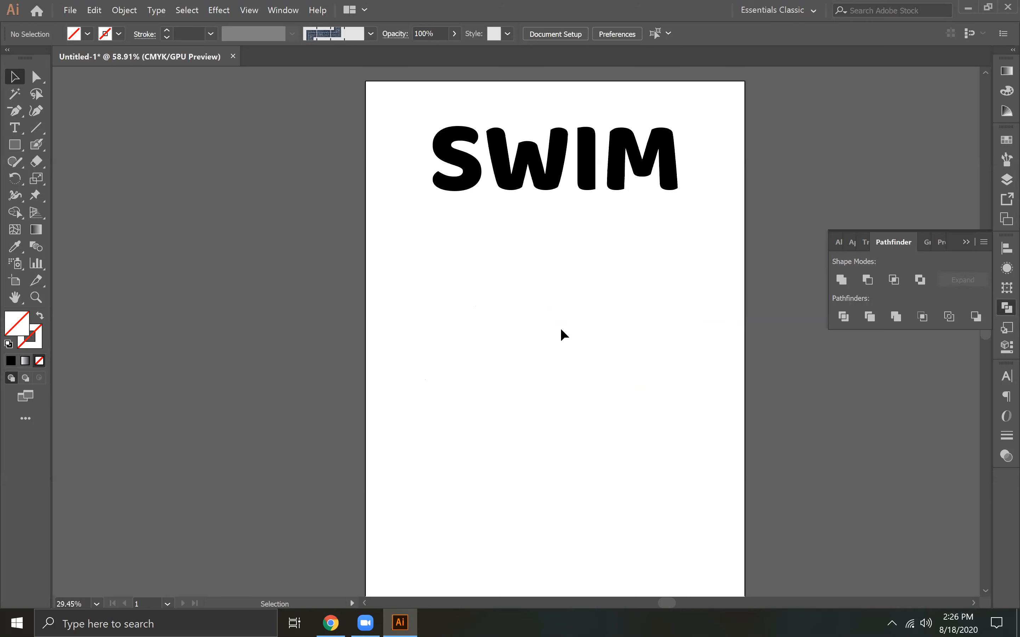
Delete the leftover horizontal line pieces above the scalloped outline in Outline view, and return to the preview
key("ctrl+y")
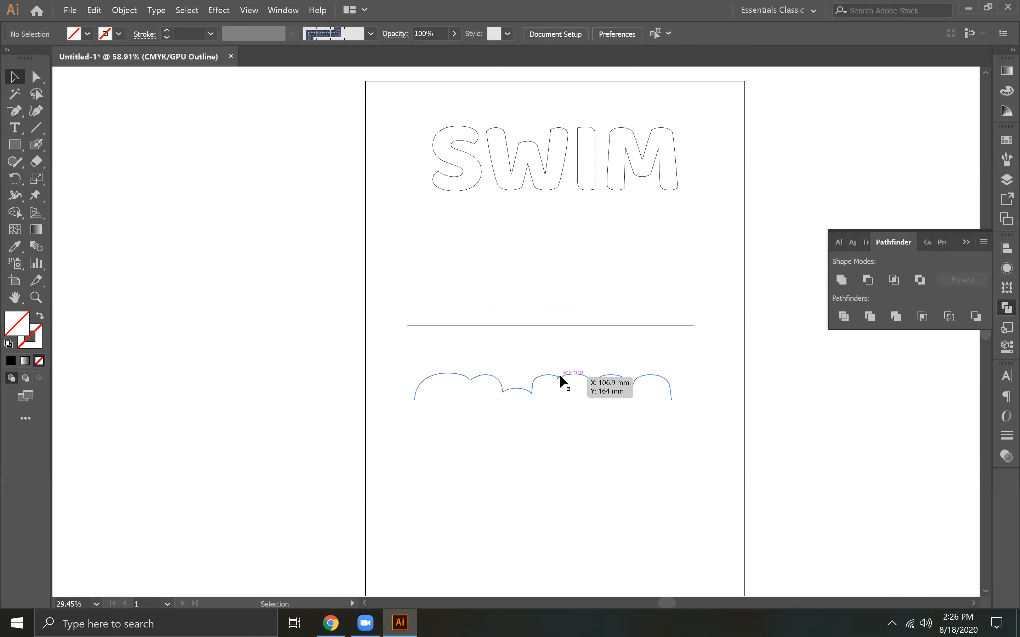
left_click(570, 326)
key("Delete")
left_click_drag(713, 334, 717, 335)
key("Delete")
left_click_drag(364, 297, 441, 341)
key("Delete")
key("ctrl+y")
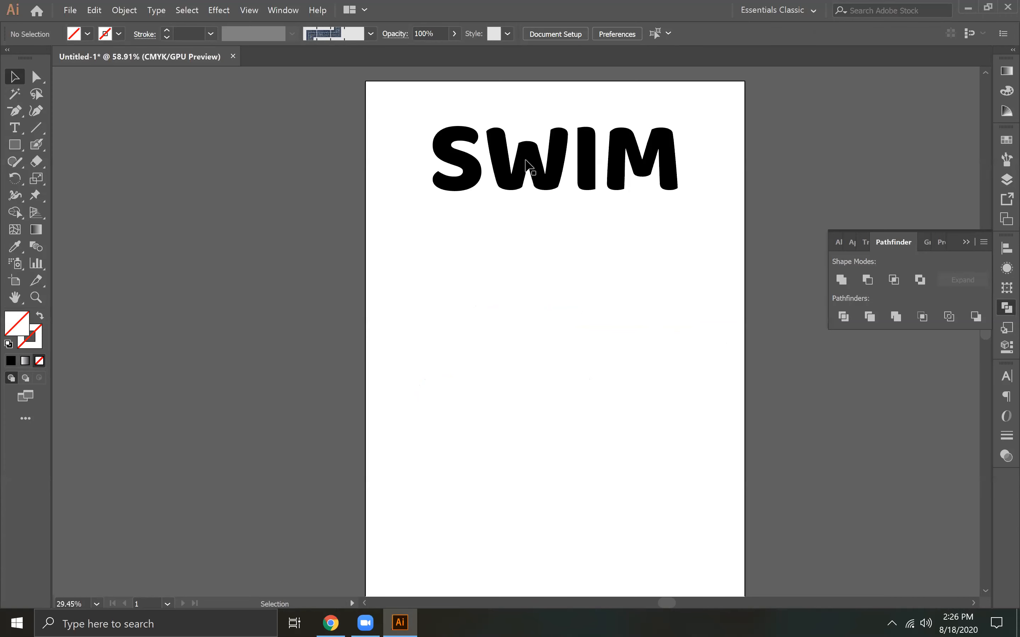
Give the scalloped outline a black 1 pt stroke with no fill
left_click_drag(636, 415, 637, 418)
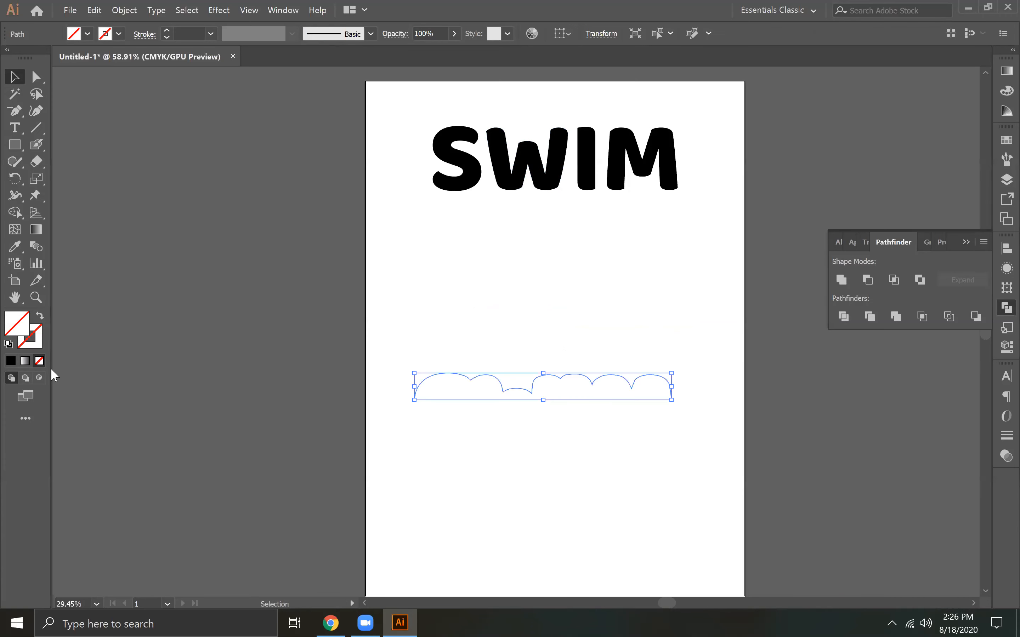
left_click(11, 360)
left_click(13, 361)
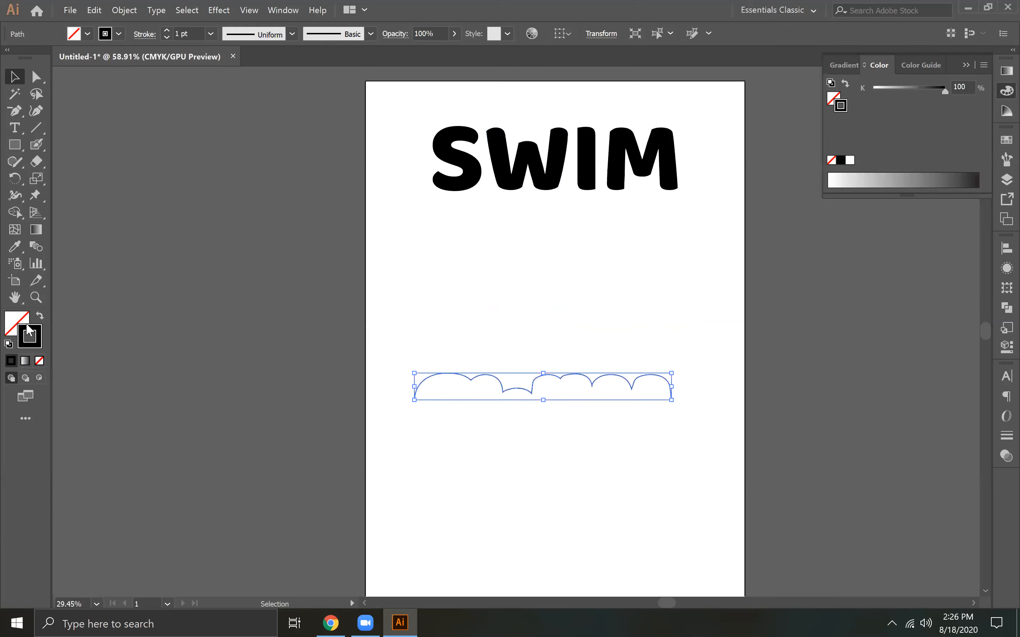
Move the SWIM lettering down so it sits directly beneath the scalloped outline
left_click(539, 345)
mouse_move(553, 192)
left_mouse_down()
mouse_move(534, 451)
mouse_move(538, 443)
left_mouse_up()
left_click(505, 305)
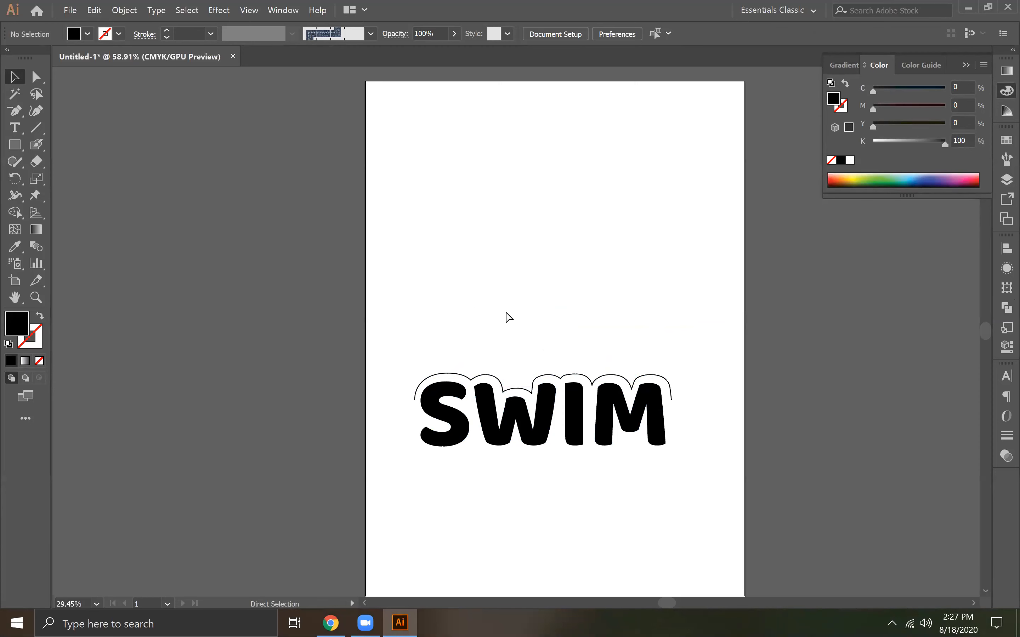
Try to raise the low scallop above the middle of the W by moving its anchor points up
key("ctrl+equal")
key("ctrl+equal")
key("ctrl+equal")
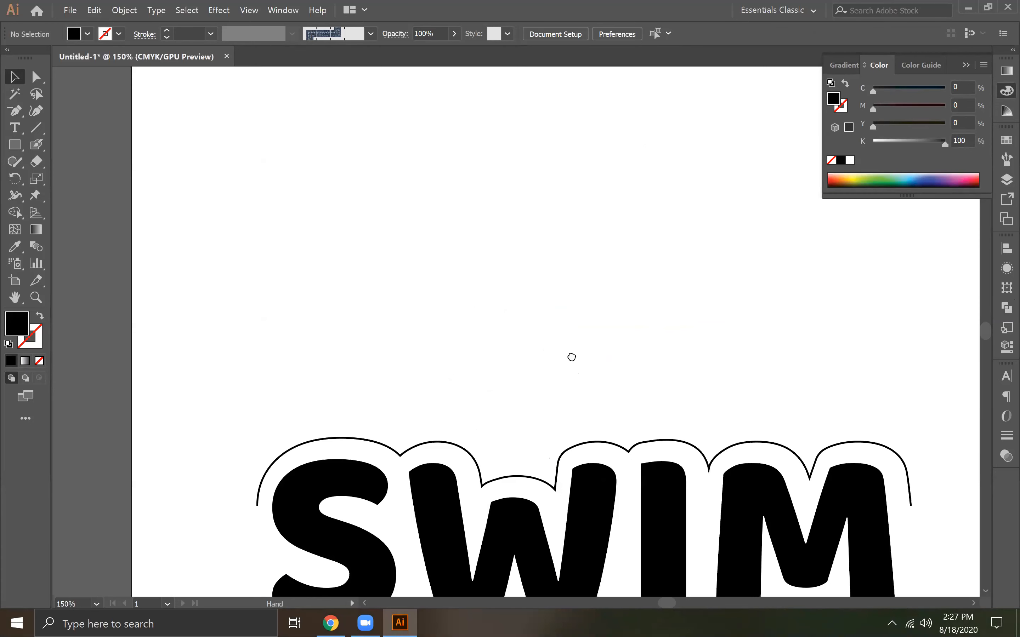
left_click_drag(571, 356, 572, 355)
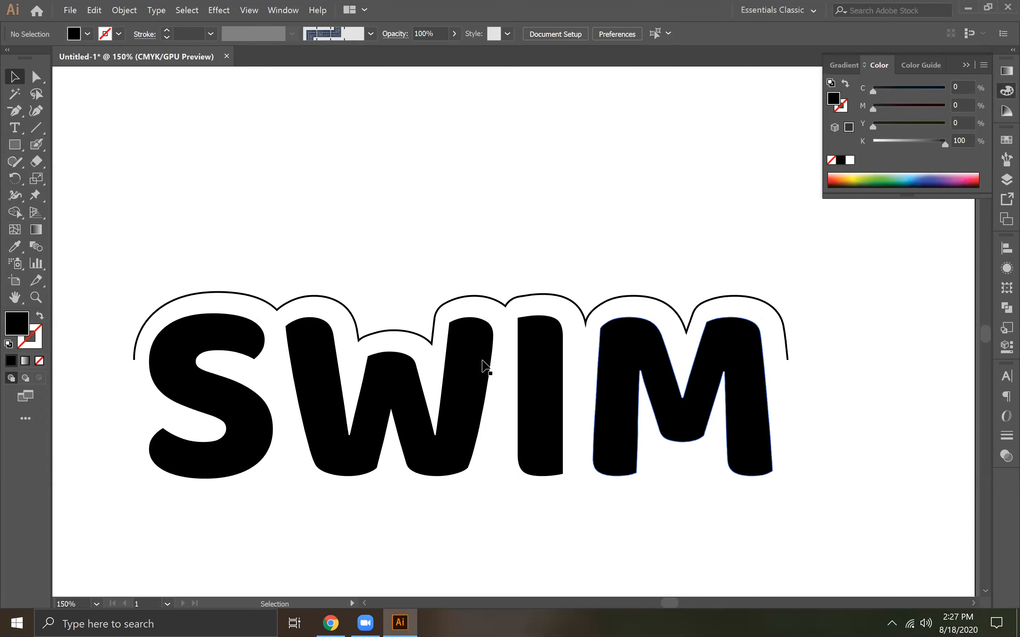
left_click(37, 77)
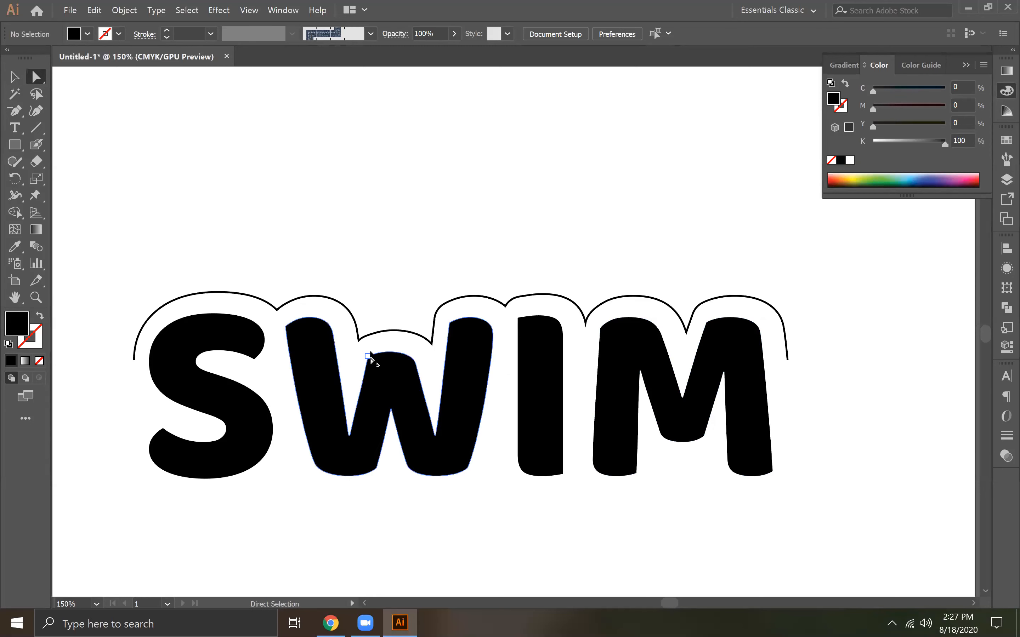
left_click(360, 337)
left_click(431, 344, "shift")
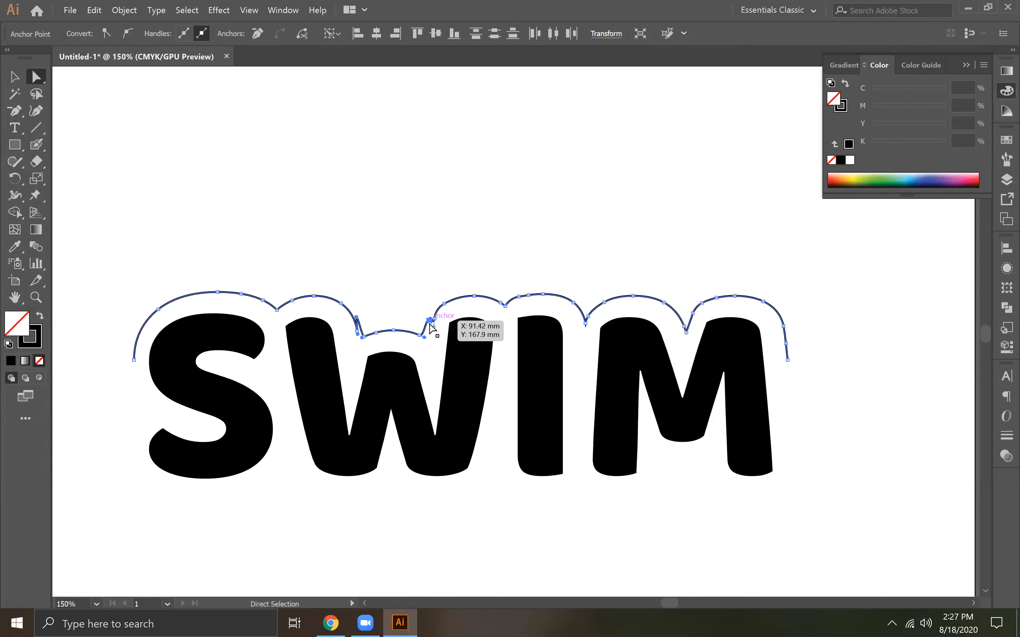
left_click(343, 328)
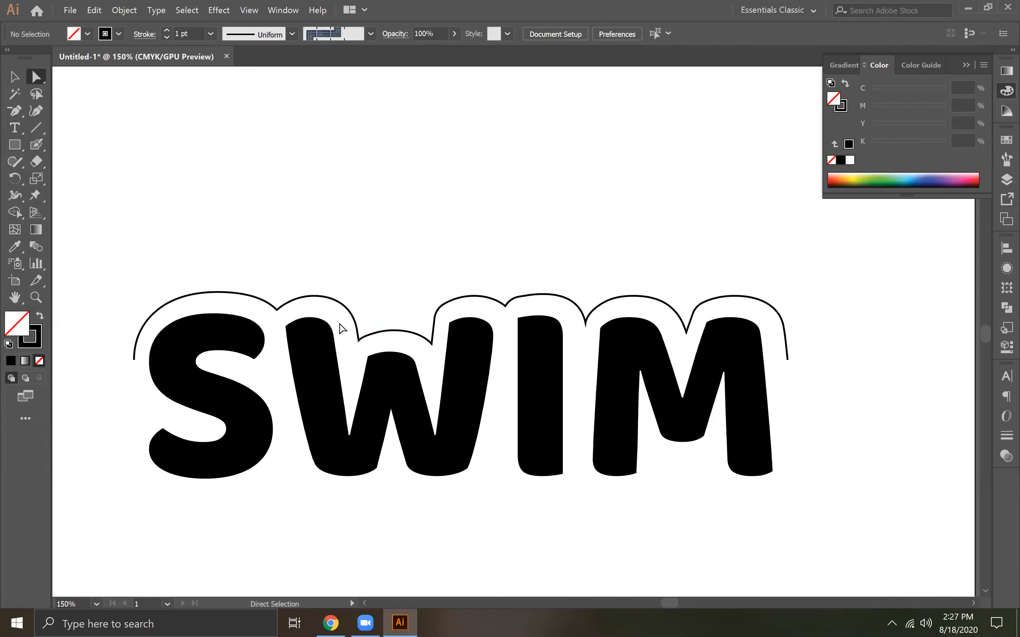
left_click(384, 333)
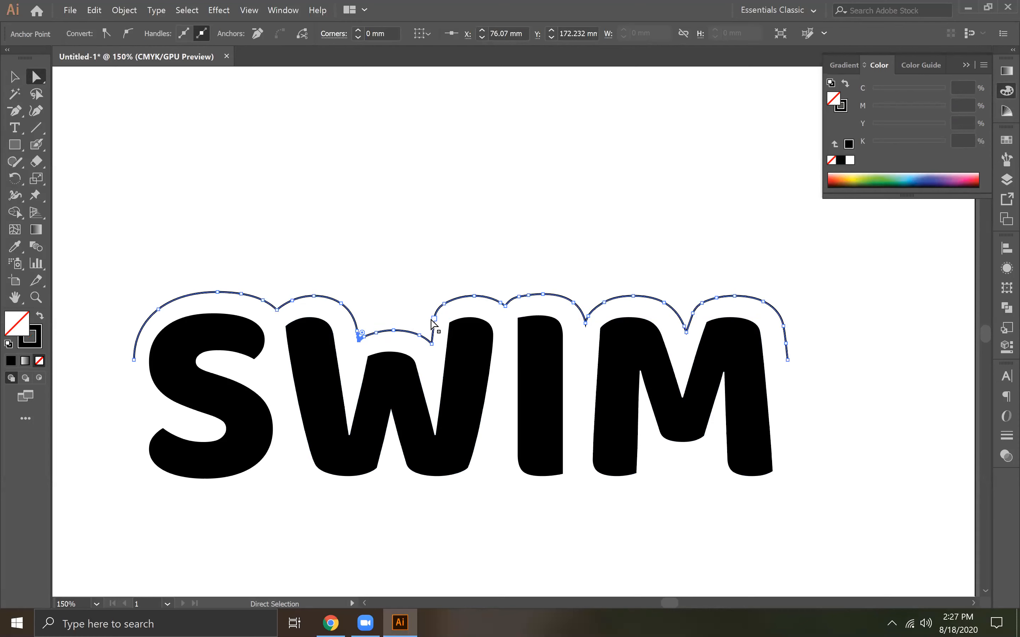
left_click_drag(342, 320, 427, 317)
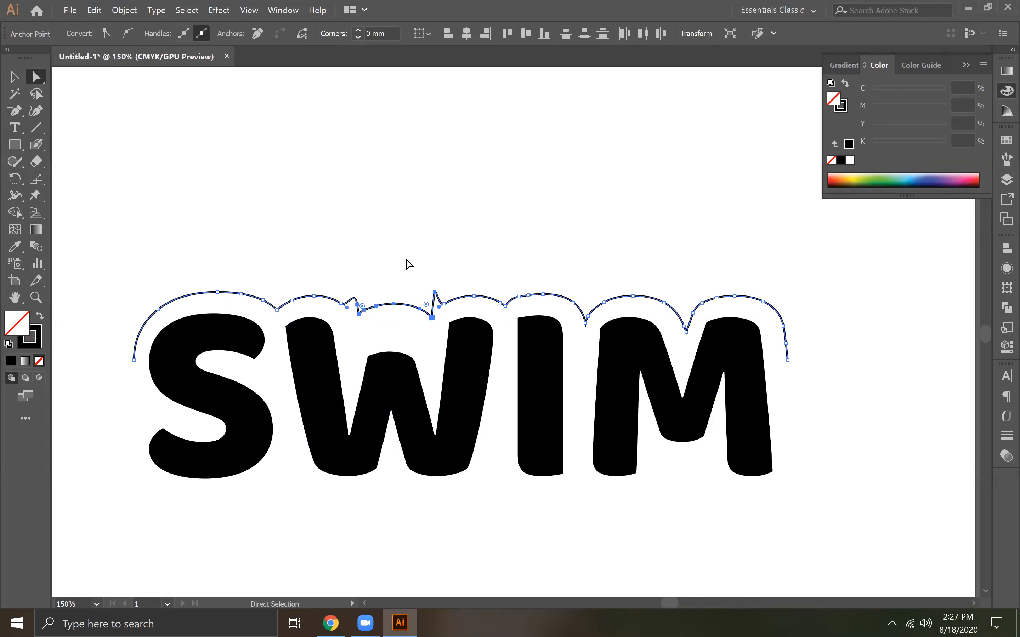
Try to select the anchor points at both ends of the low scallop above the W, and undo the stray edit
key("ctrl+plus")
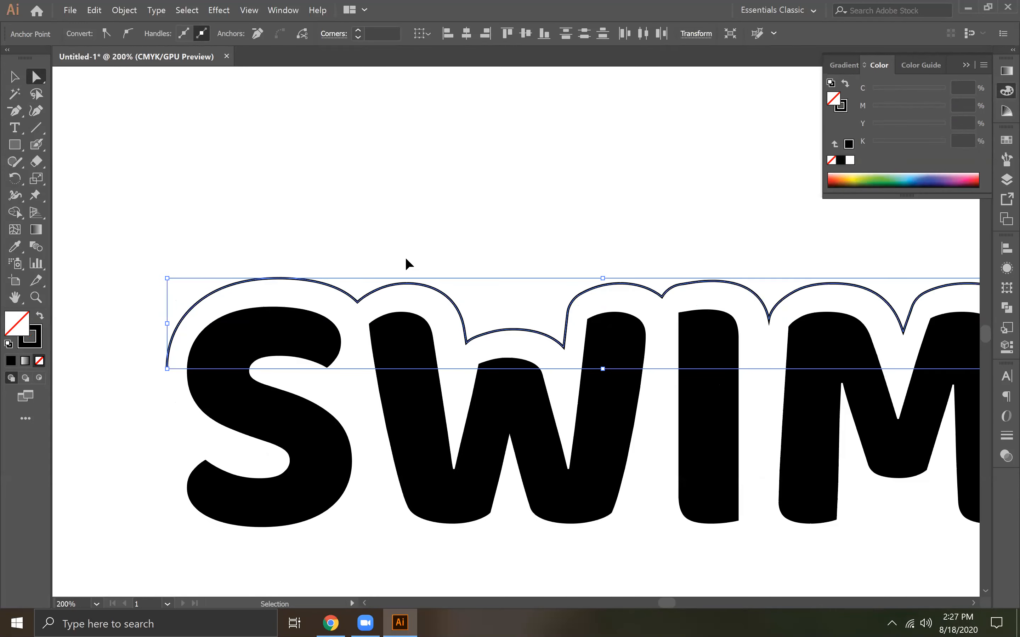
key("ctrl+plus")
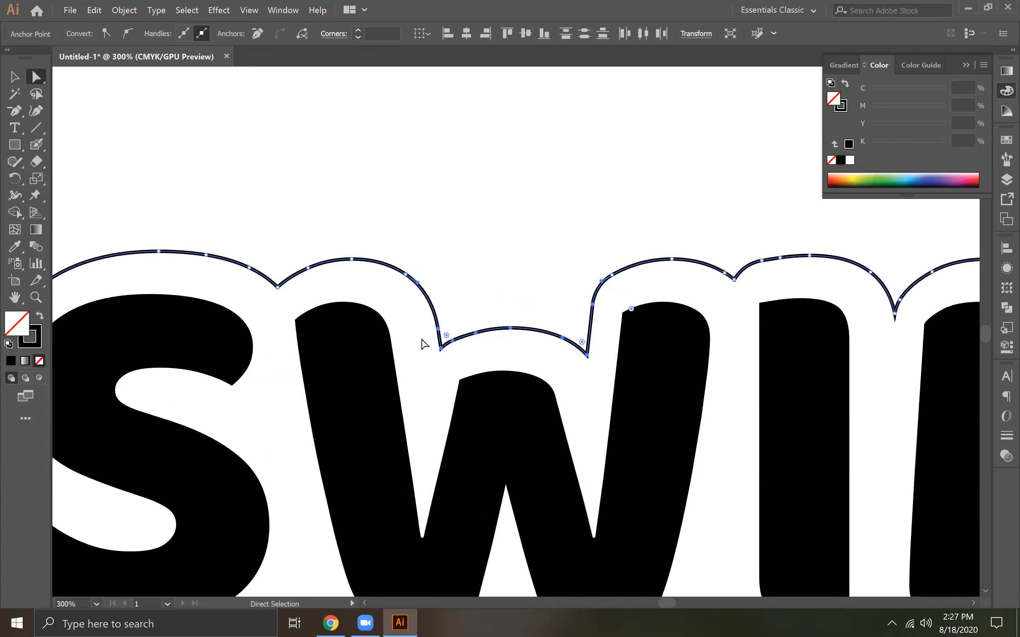
left_click(589, 369)
left_click(441, 348)
left_click(483, 354)
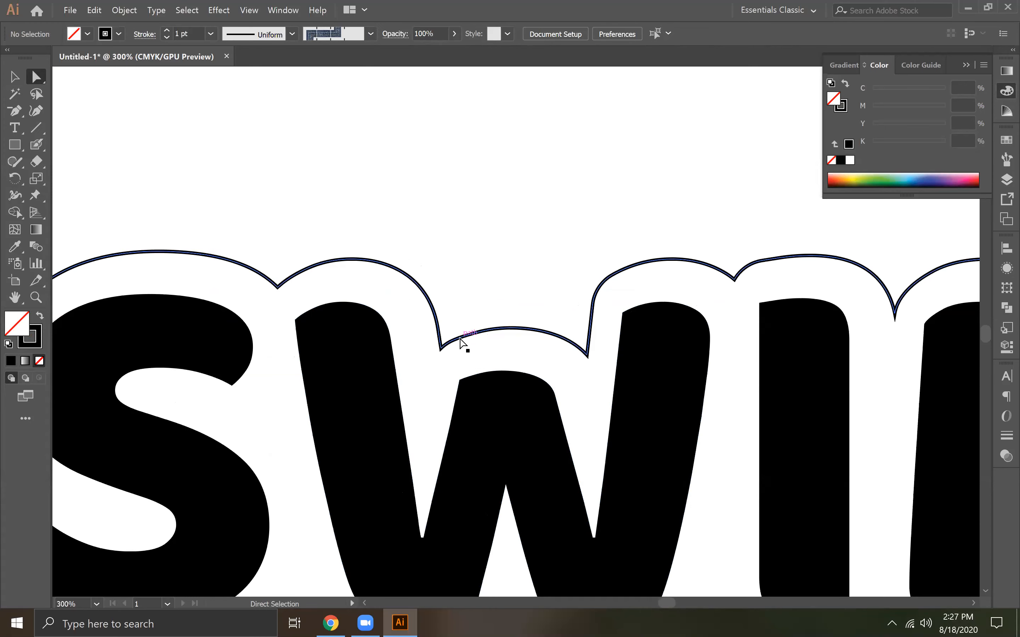
left_click(441, 349)
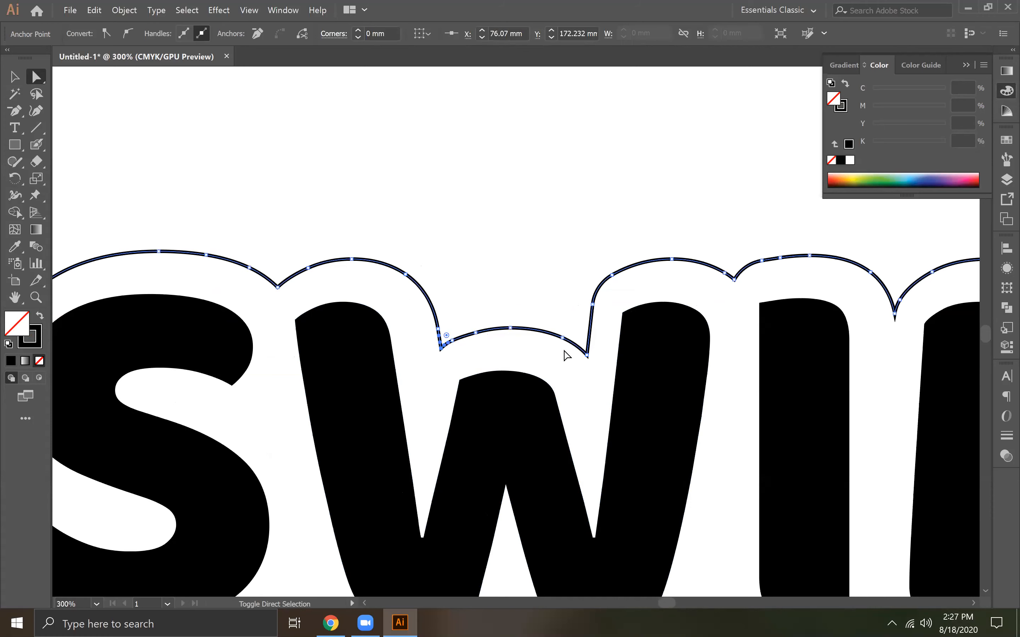
left_click(587, 356, "shift")
left_click_drag(417, 314, 587, 290)
key("ctrl+z")
left_click(452, 337)
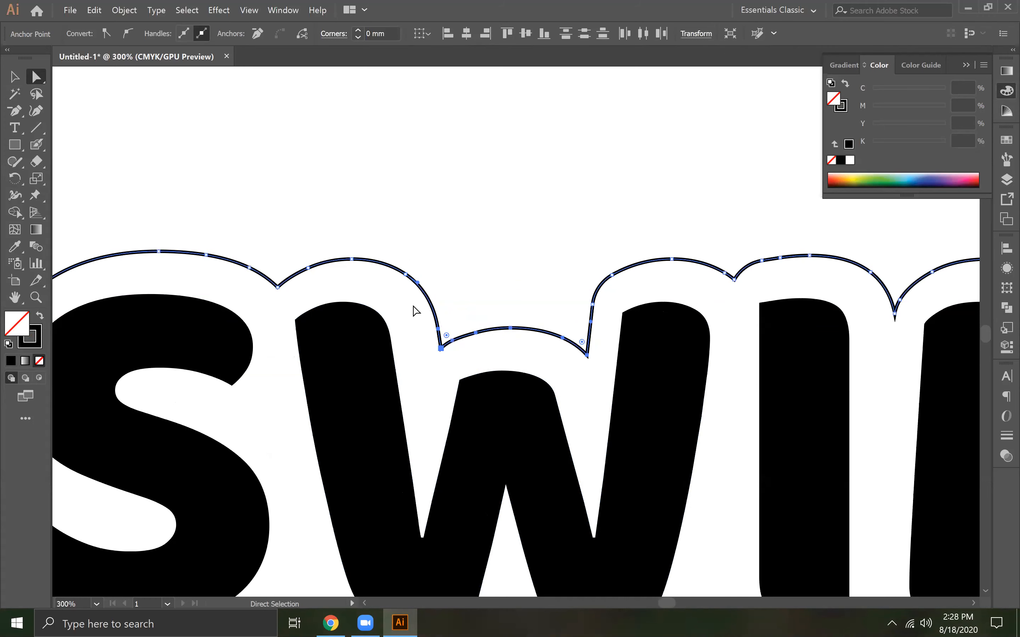
Select all anchor points of the low scallop above the W's middle and move it up nearly level with its neighbours
left_click_drag(413, 306, 601, 356)
left_click(593, 304, "shift")
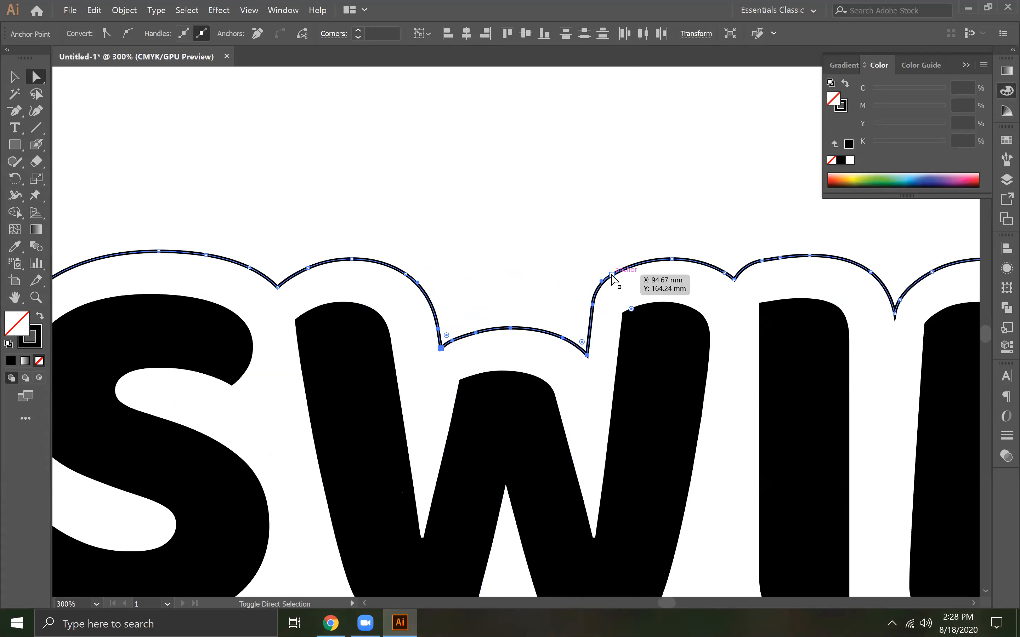
left_click_drag(589, 358, 584, 298)
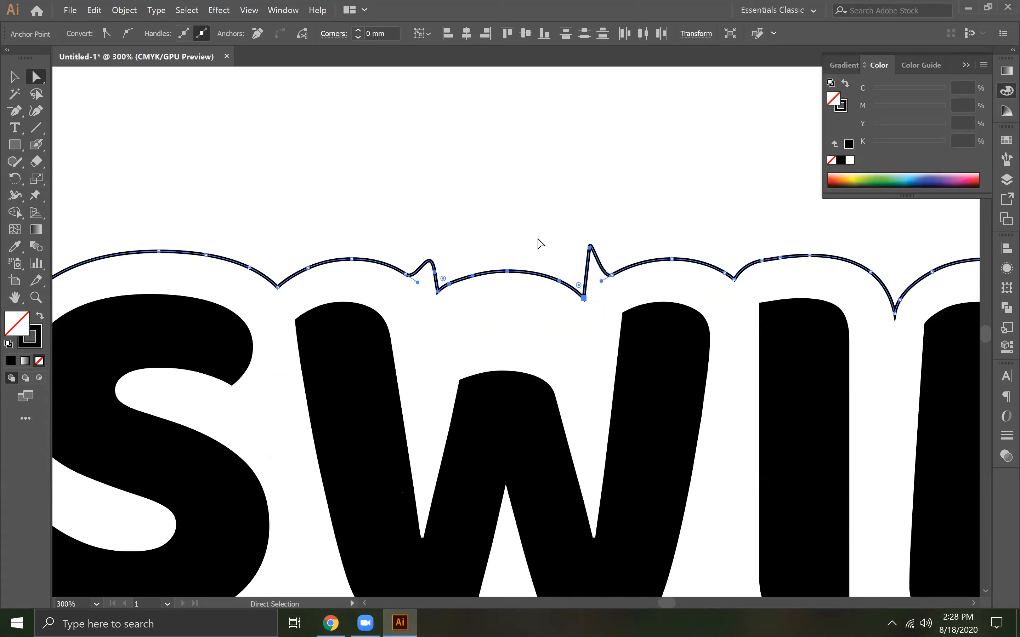
left_click(456, 225)
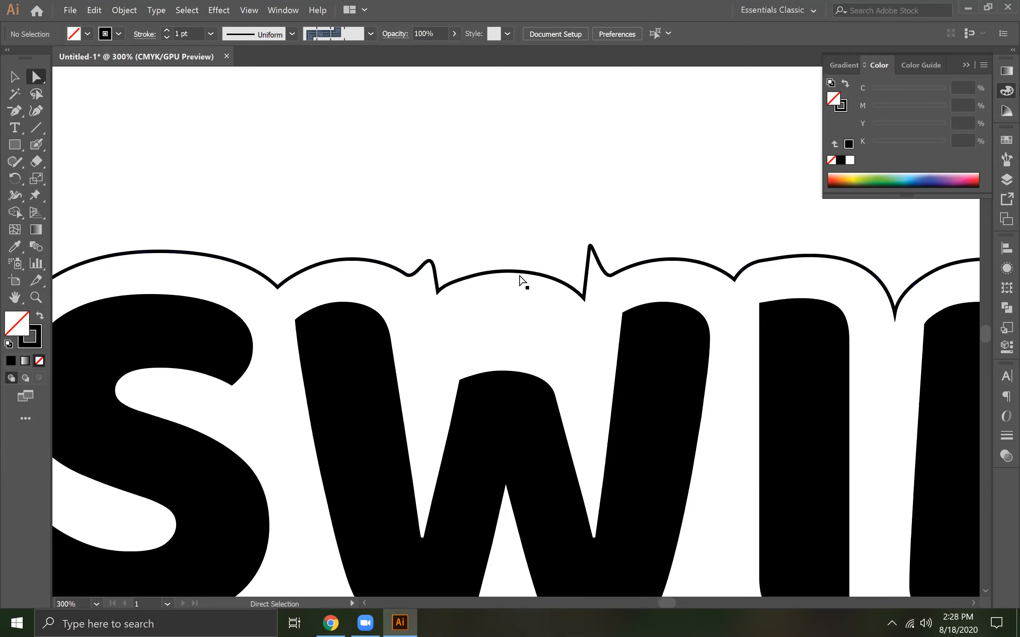
Delete the two surplus anchor points at the spike above the W's right arm and round the curve with its handle
left_click(590, 246)
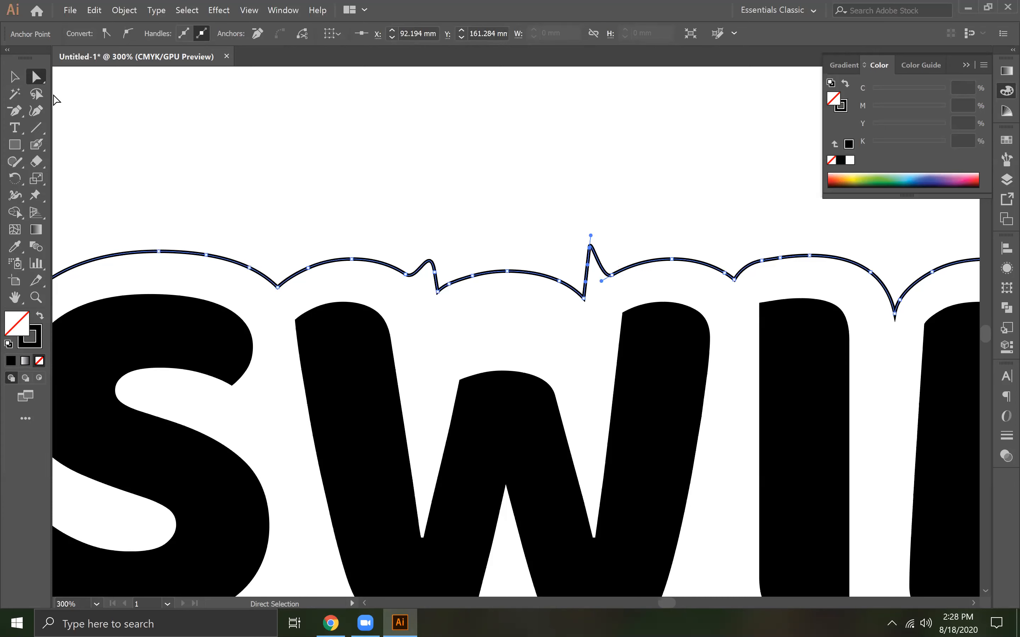
left_click(15, 110)
left_click(589, 246)
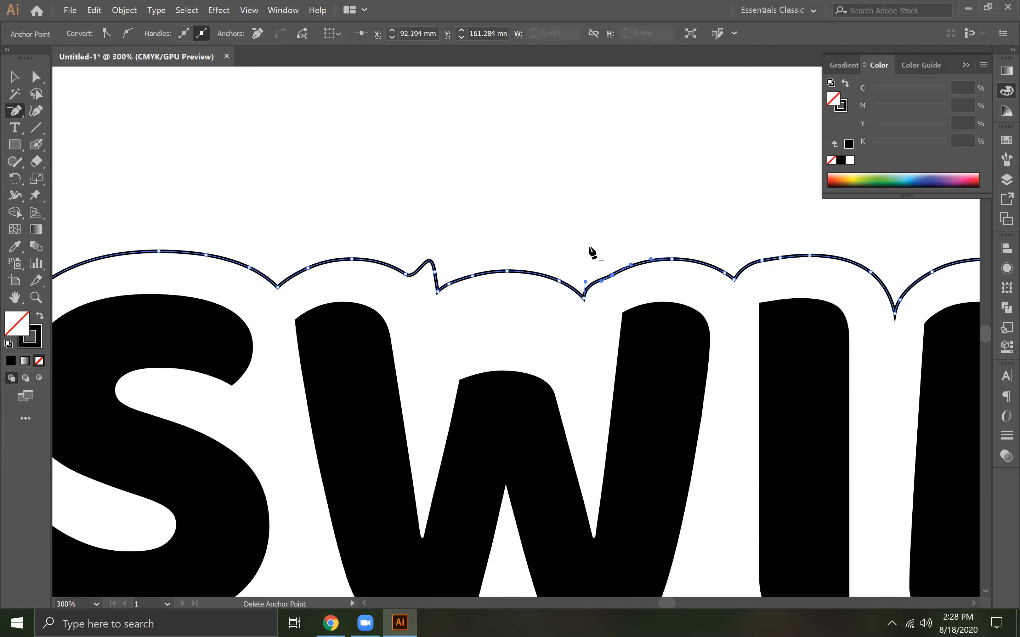
left_click(611, 276)
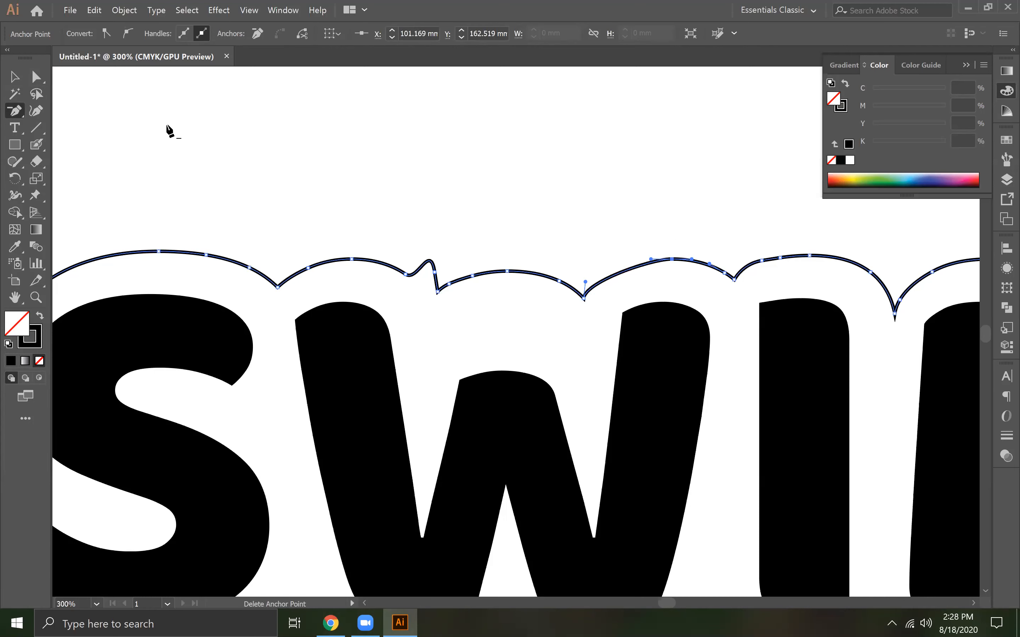
key("a")
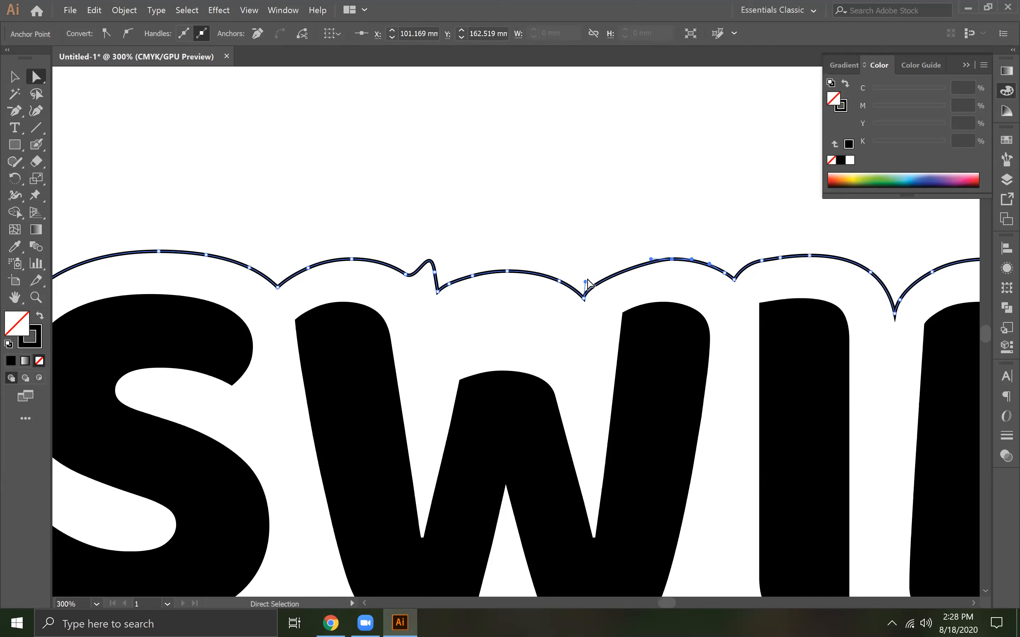
left_click_drag(586, 282, 601, 265)
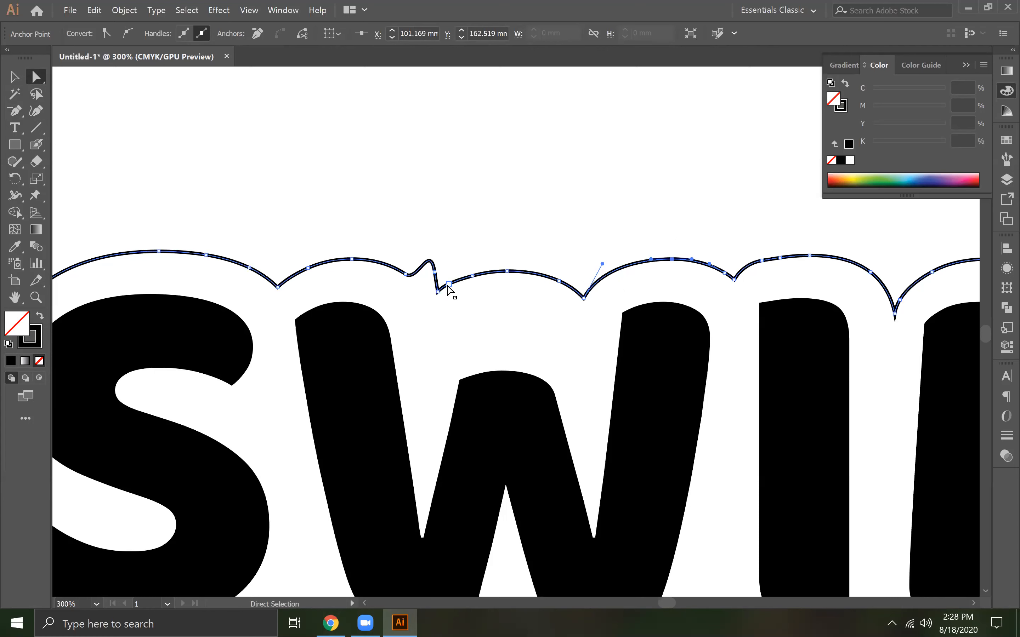
Delete the surplus anchor point forming the spike above the W's left arm, keeping the valley anchor point
left_click(15, 110)
left_click(435, 273)
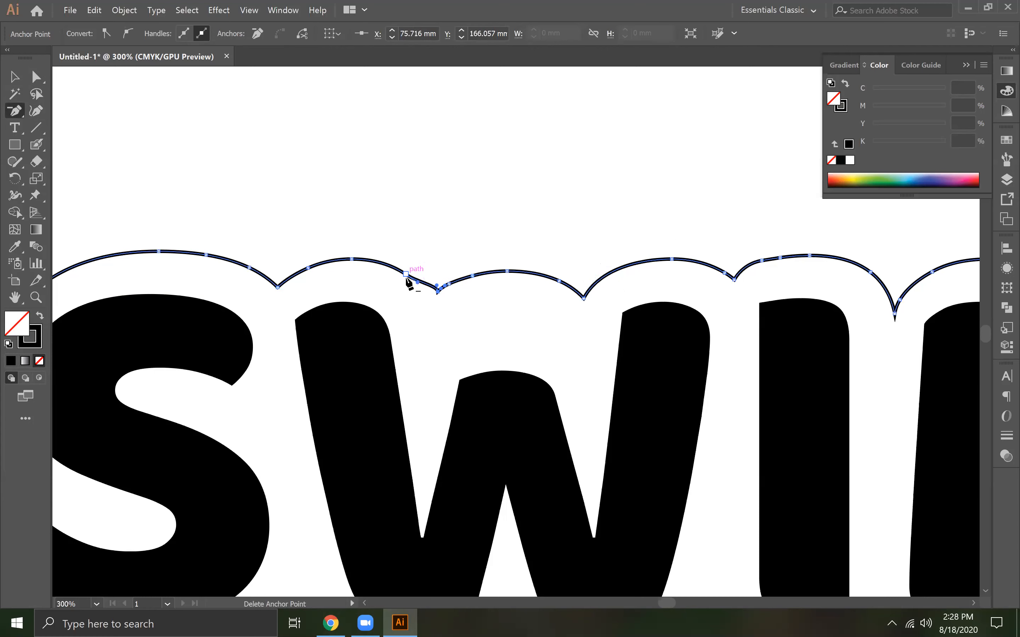
left_click(439, 290)
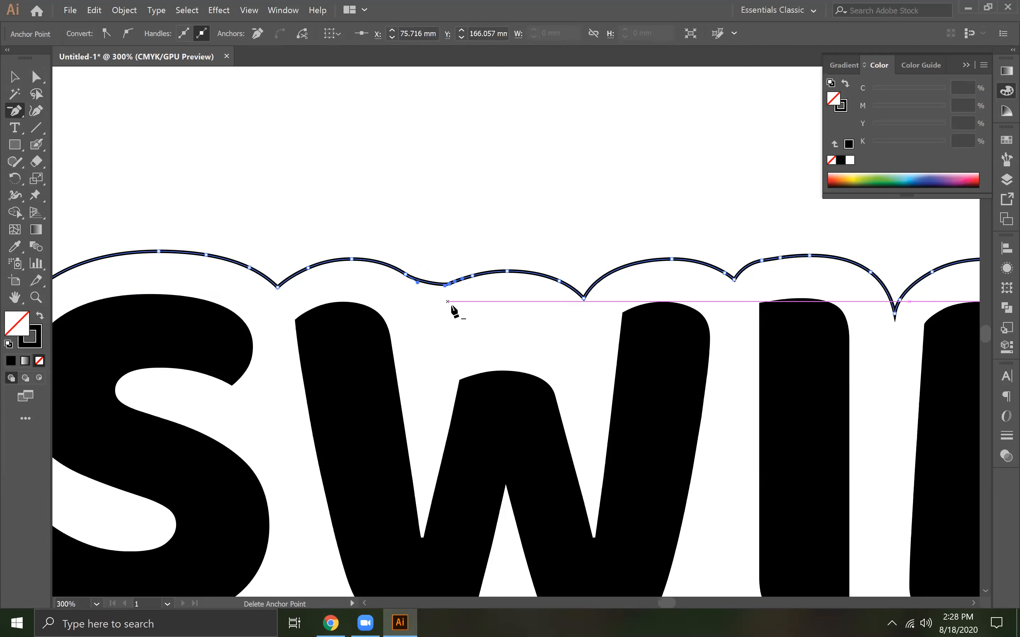
key("ctrl+z")
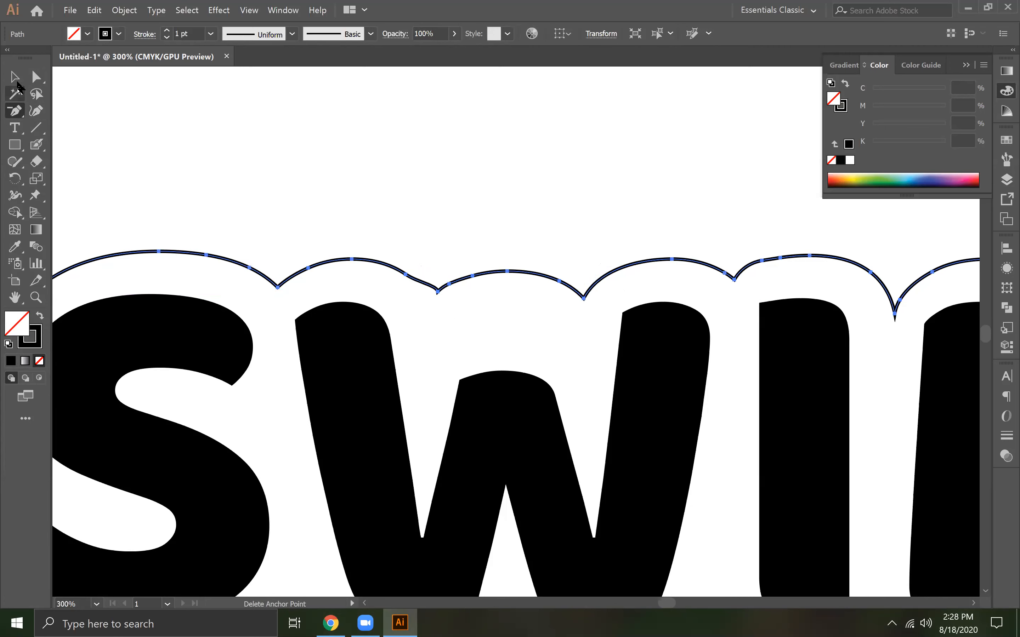
Move the valley anchor point between the W's left and middle scallops to about X 74.64 mm, Y 166.34 mm
left_click(32, 80)
left_click(437, 291)
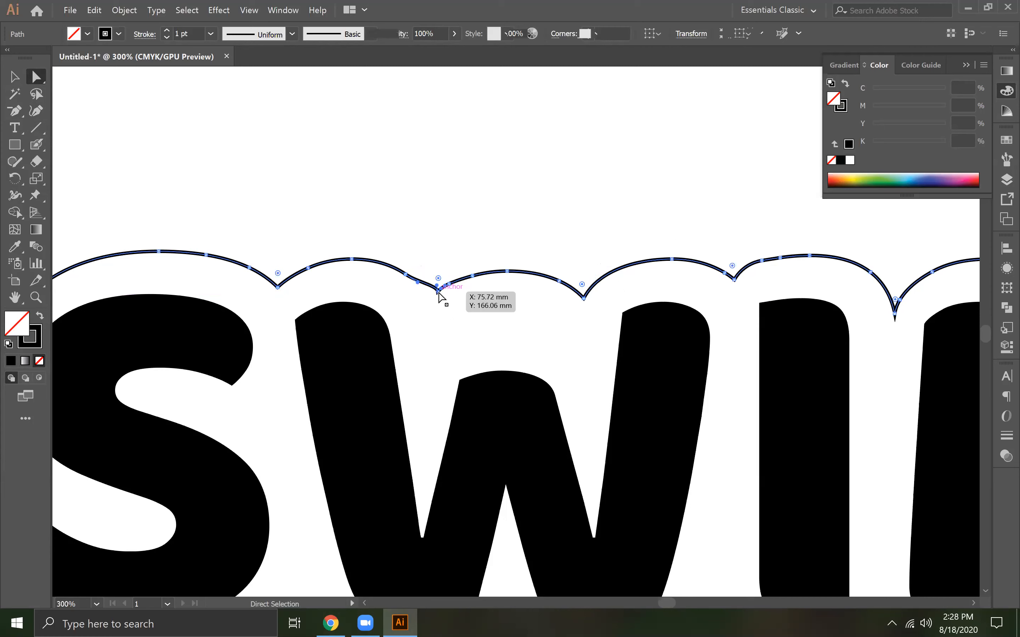
left_click_drag(427, 295, 428, 292)
left_click(405, 275)
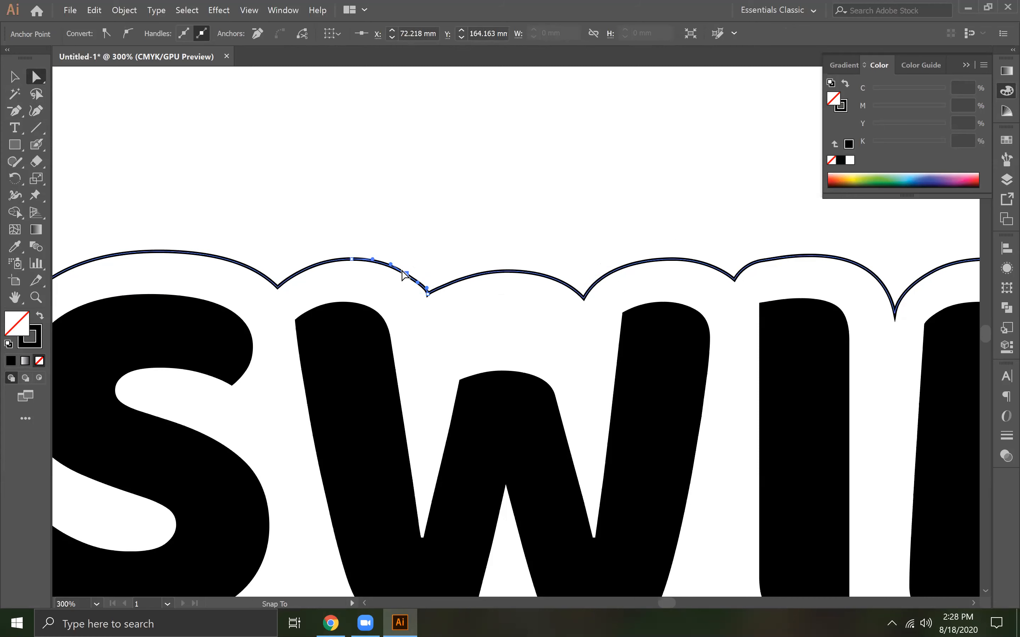
left_click_drag(405, 275, 429, 298)
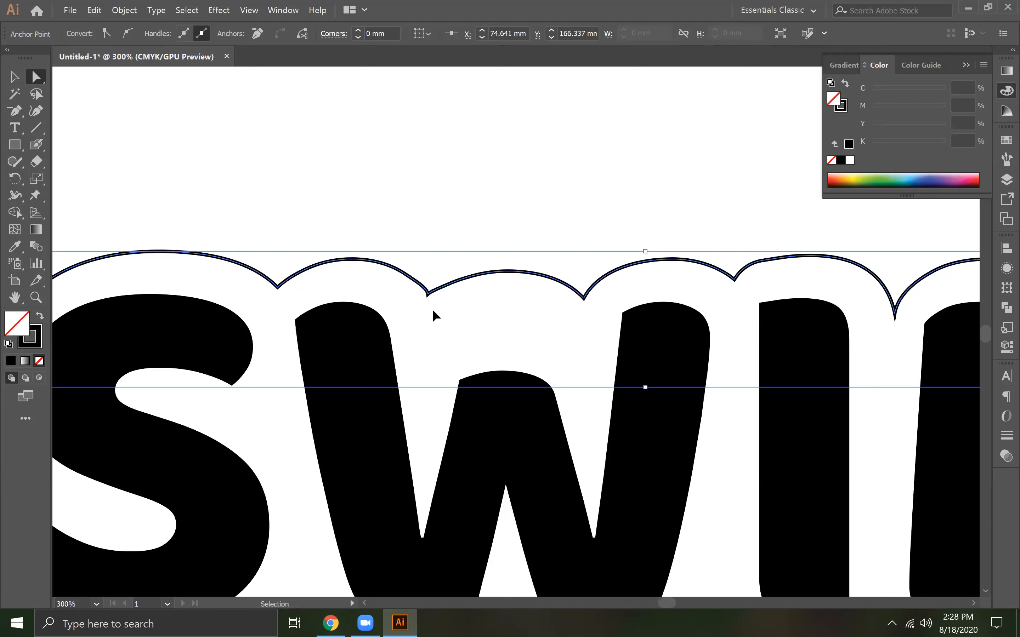
Adjust the left handle of the valley anchor point between the W's left and middle scallops to smooth the incoming curve
key("ctrl+equal")
key("ctrl+equal")
key("ctrl+equal")
key("ctrl+equal")
left_click(524, 381)
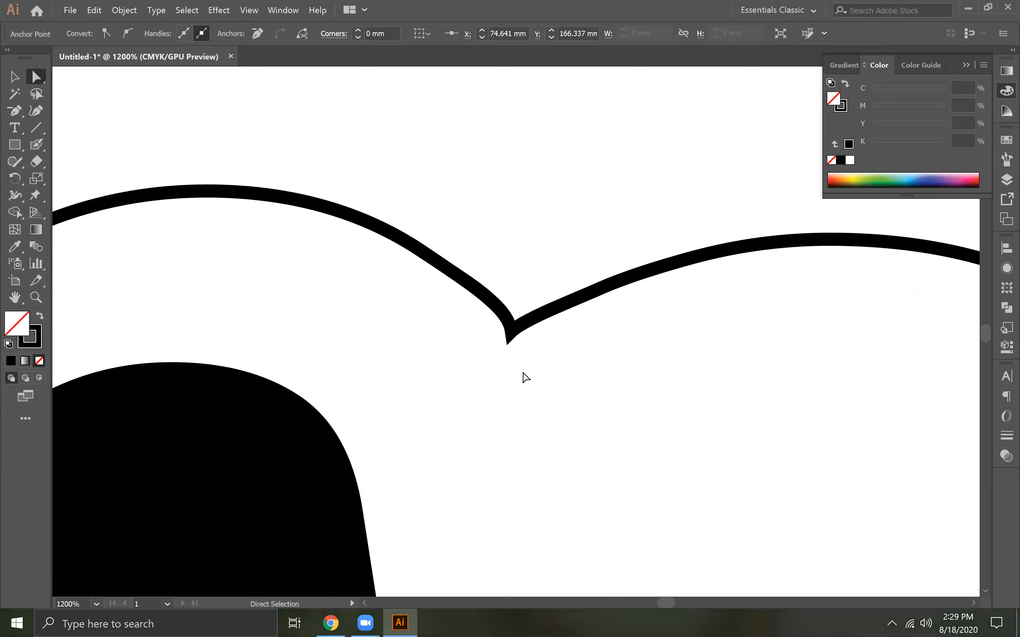
left_click(13, 112)
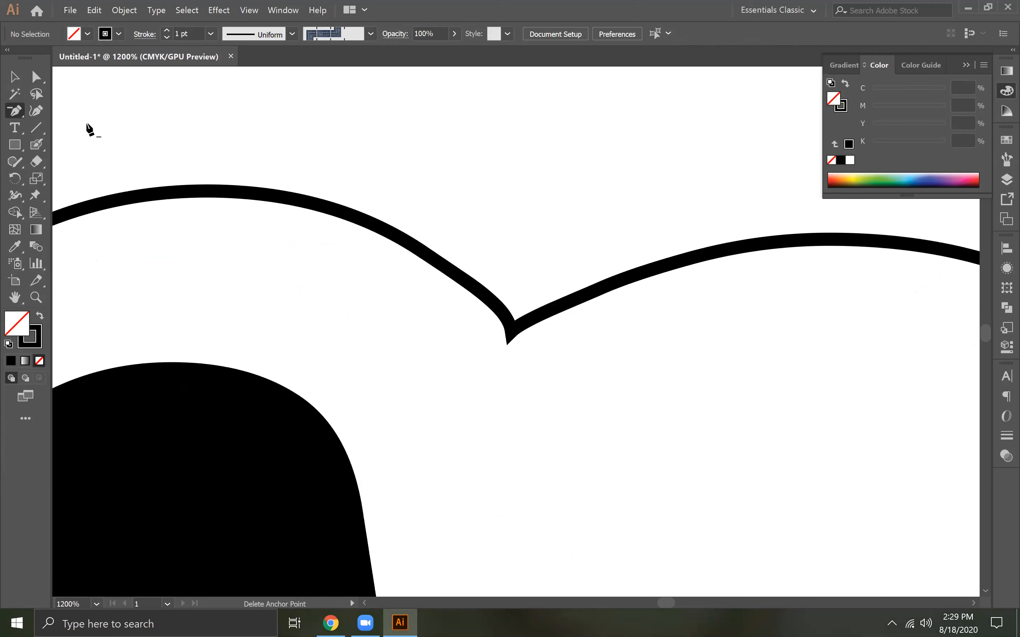
left_click(36, 77)
left_click(515, 333)
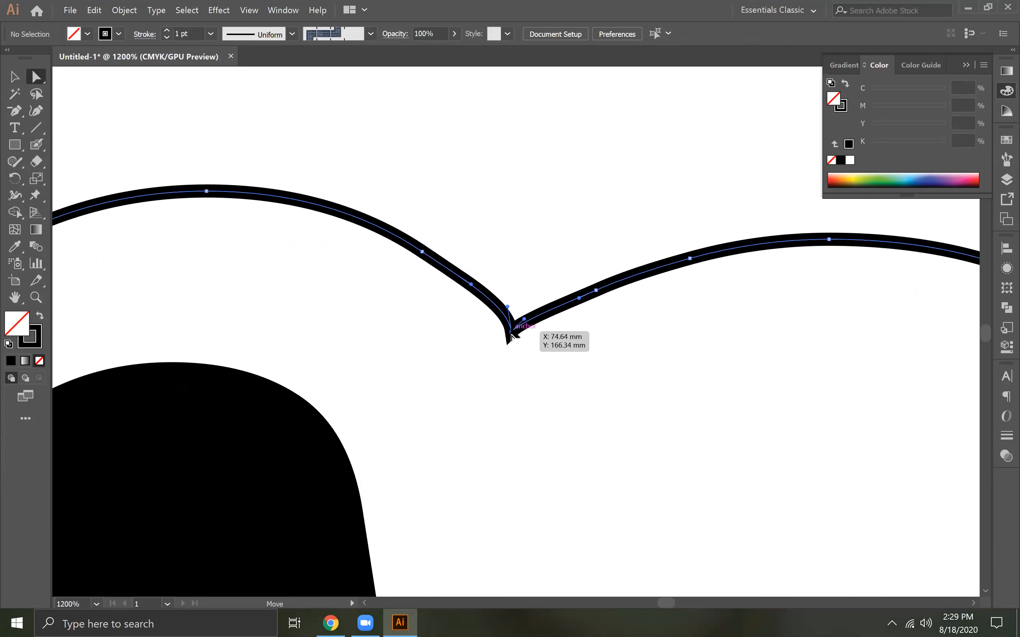
left_click_drag(471, 285, 500, 307)
key("ctrl+z")
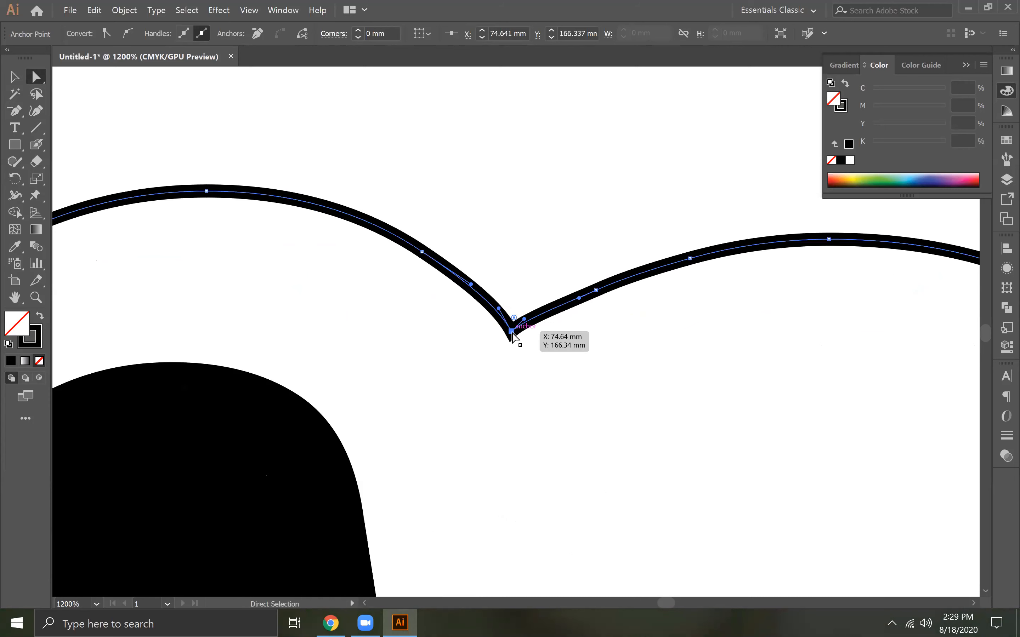
Lengthen the valley anchor's right handle and fine-tune the handles on its left so both scallops meet in a clean corner
left_click_drag(524, 319, 557, 315)
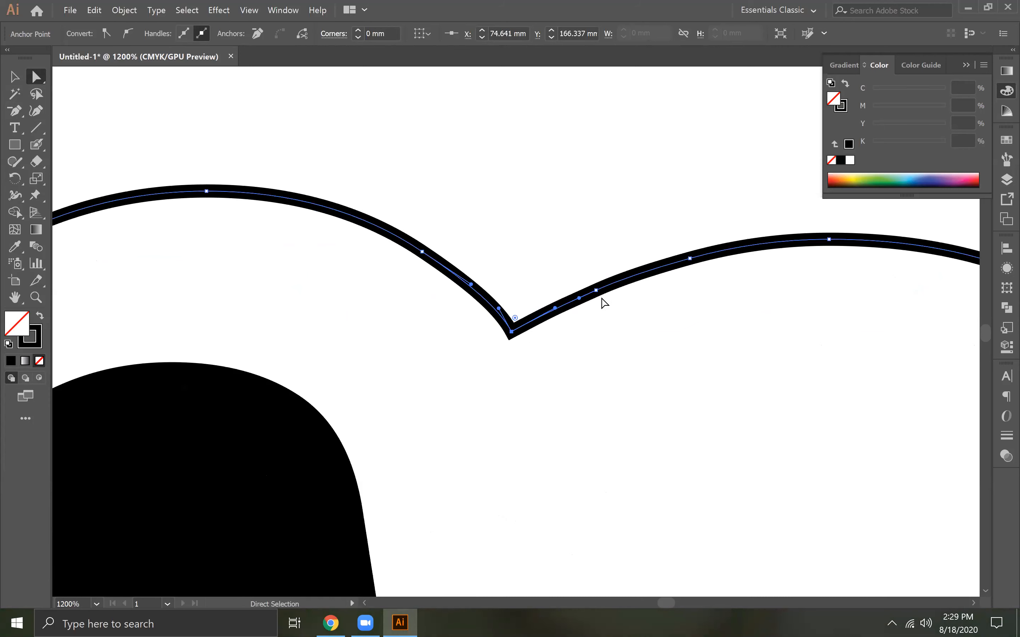
left_click_drag(513, 332, 515, 332)
left_click(469, 289)
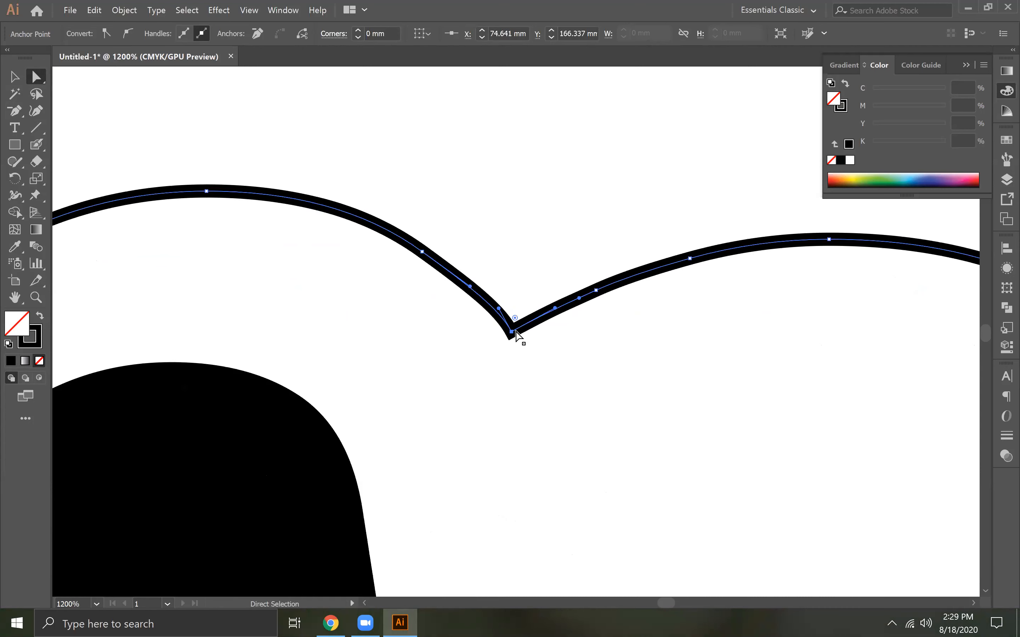
left_click(494, 310)
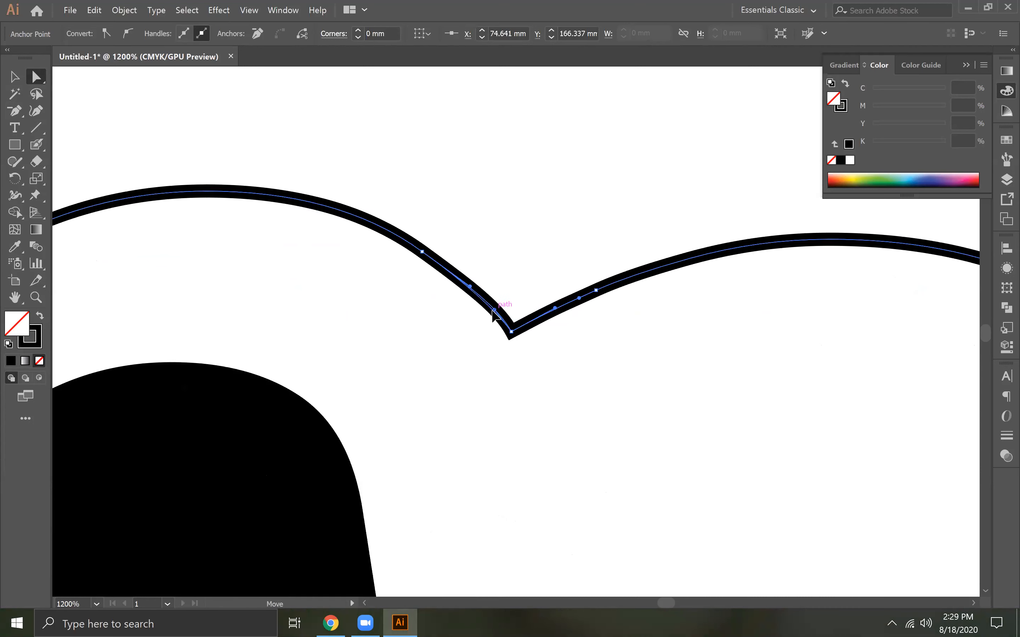
left_click(536, 246)
key("ctrl+minus")
key("ctrl+minus")
key("ctrl+minus")
key("ctrl+minus")
key("ctrl+minus")
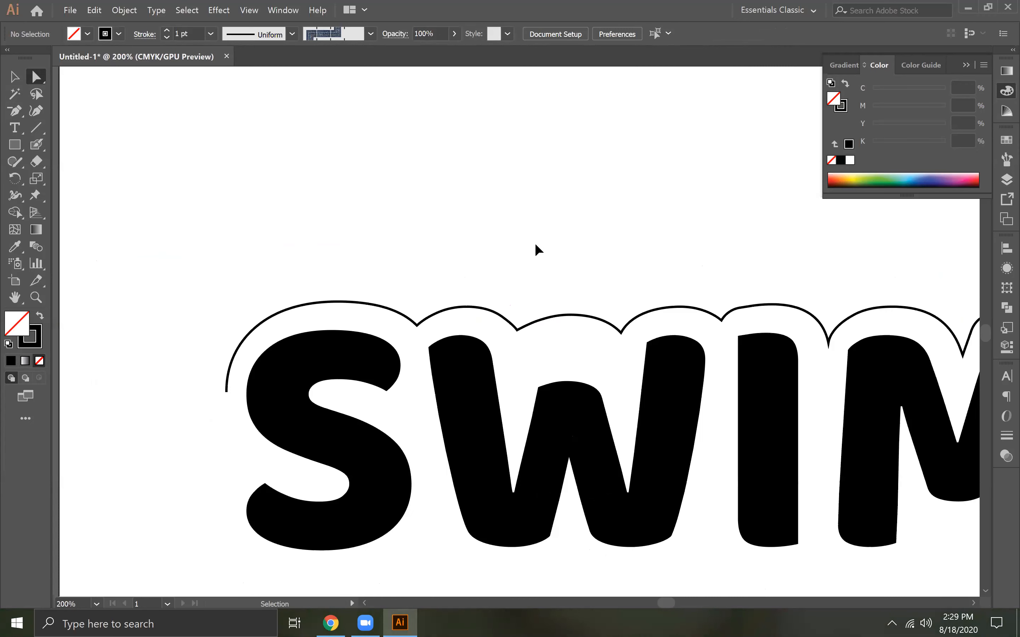
key("ctrl+minus")
key("ctrl+minus")
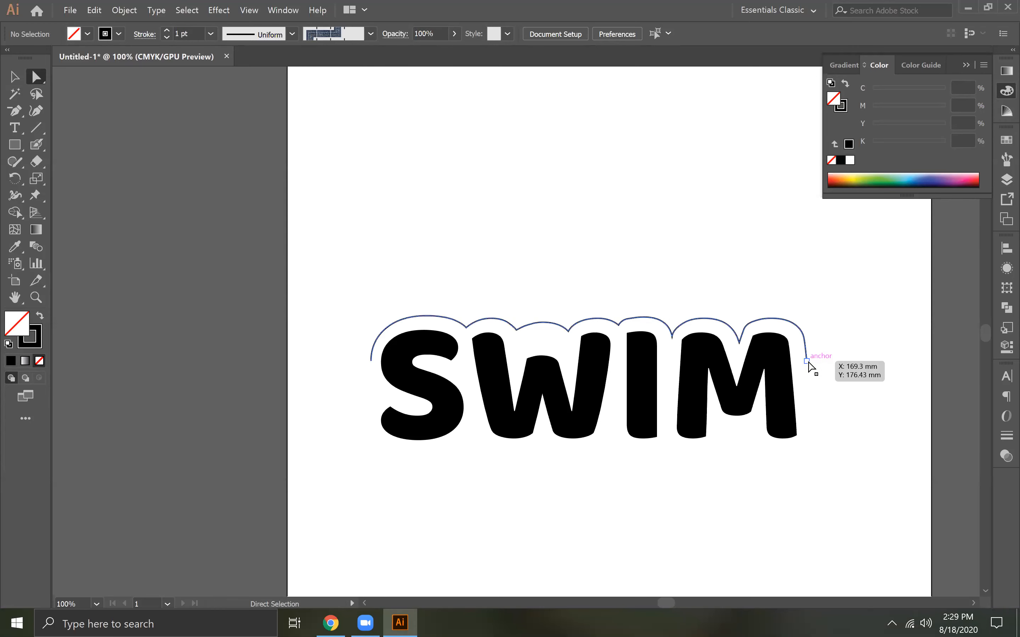
Delete the end anchor points of the scalloped path so it stops above the S's left shoulder and the M's right arm, and deselect it
key("p")
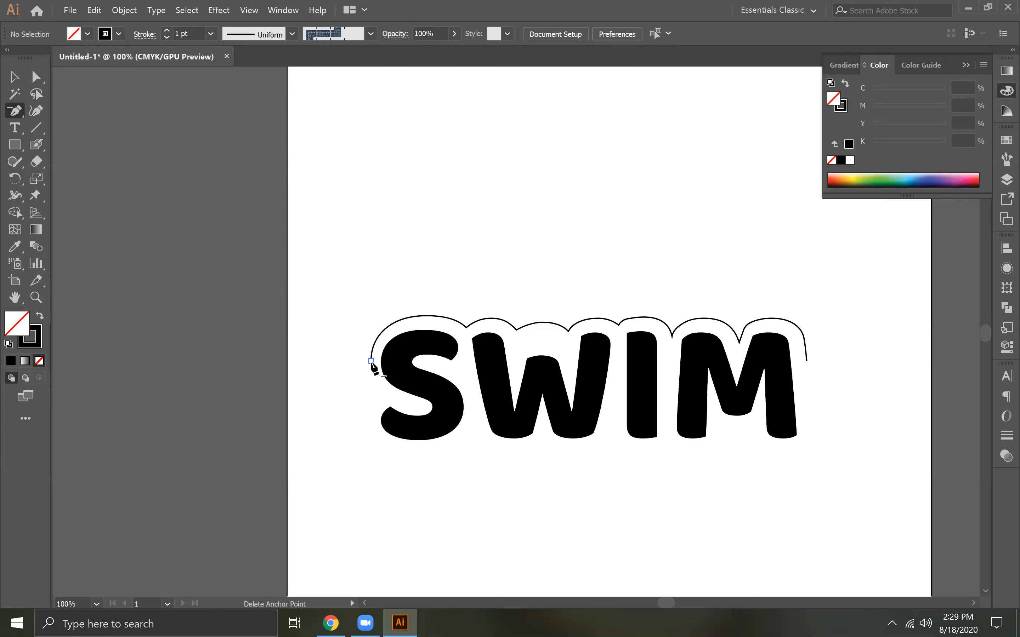
left_click(370, 360)
left_click(371, 361)
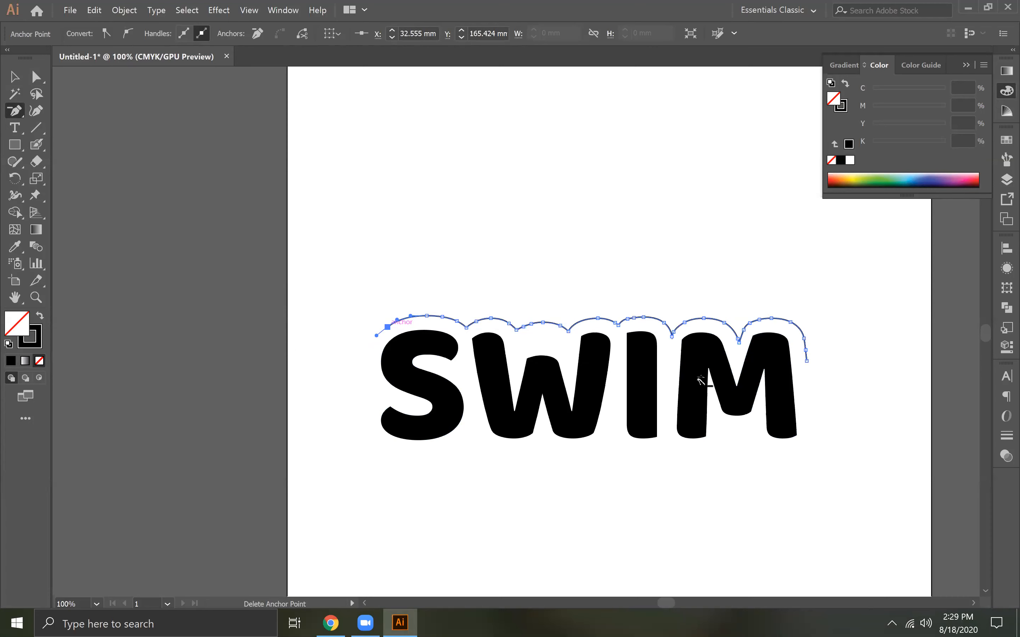
left_click(807, 361)
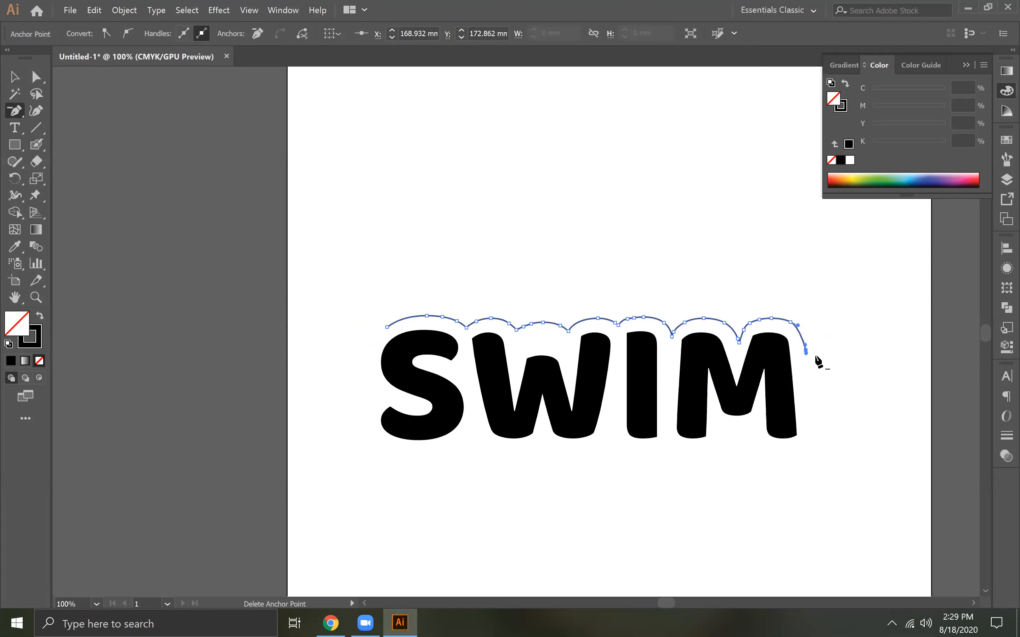
key("ctrl+z")
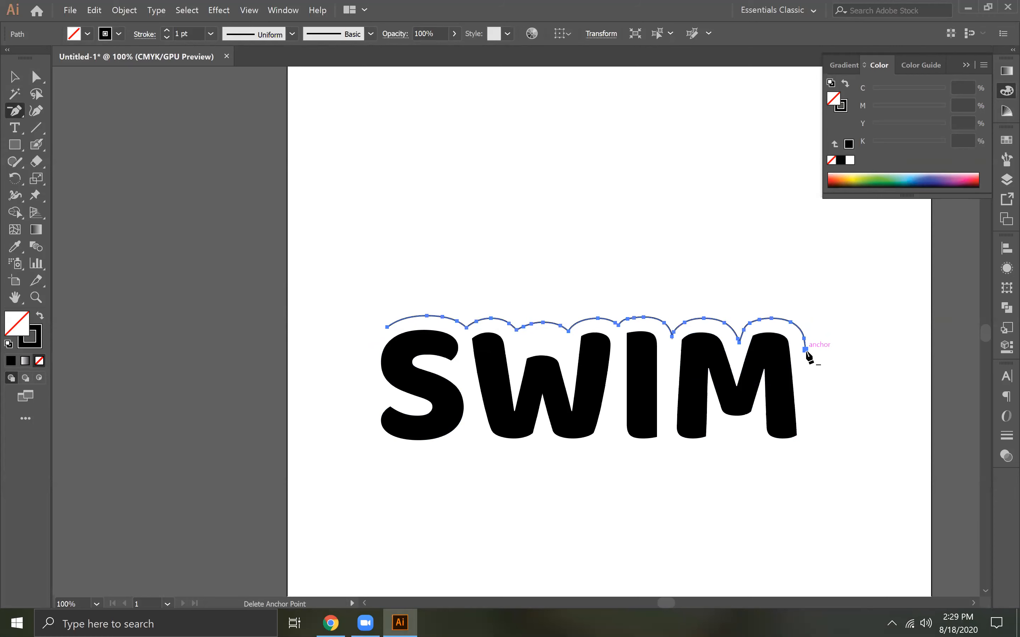
left_click(806, 352)
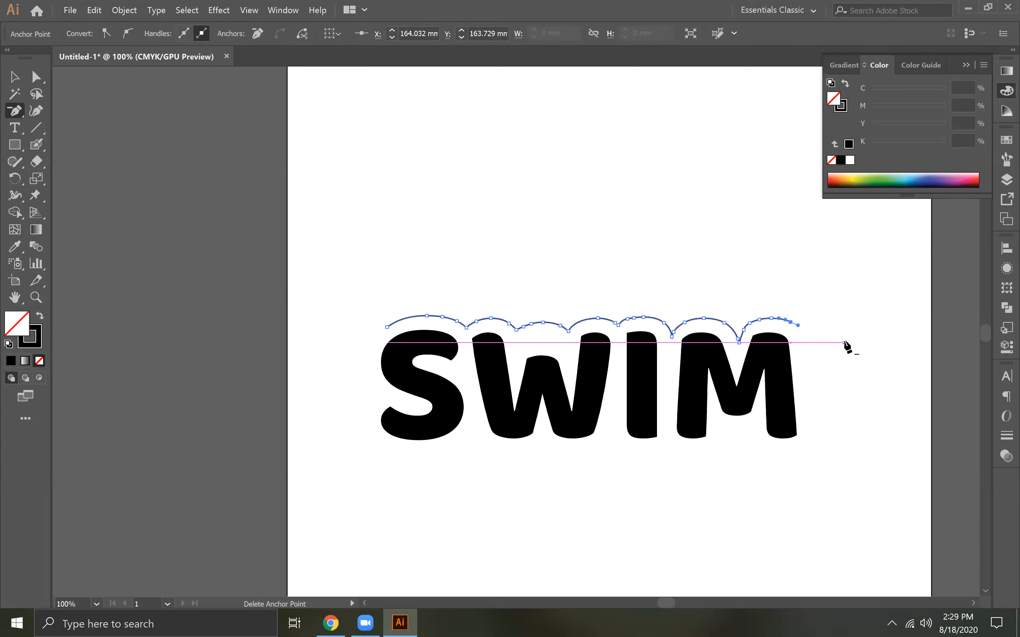
left_click(13, 75)
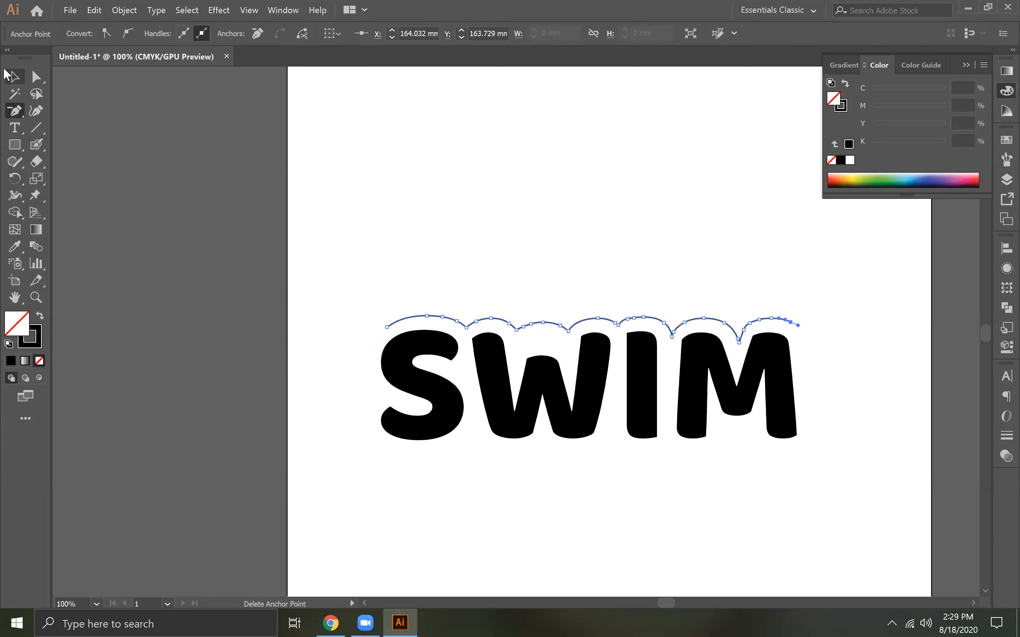
left_click(543, 263)
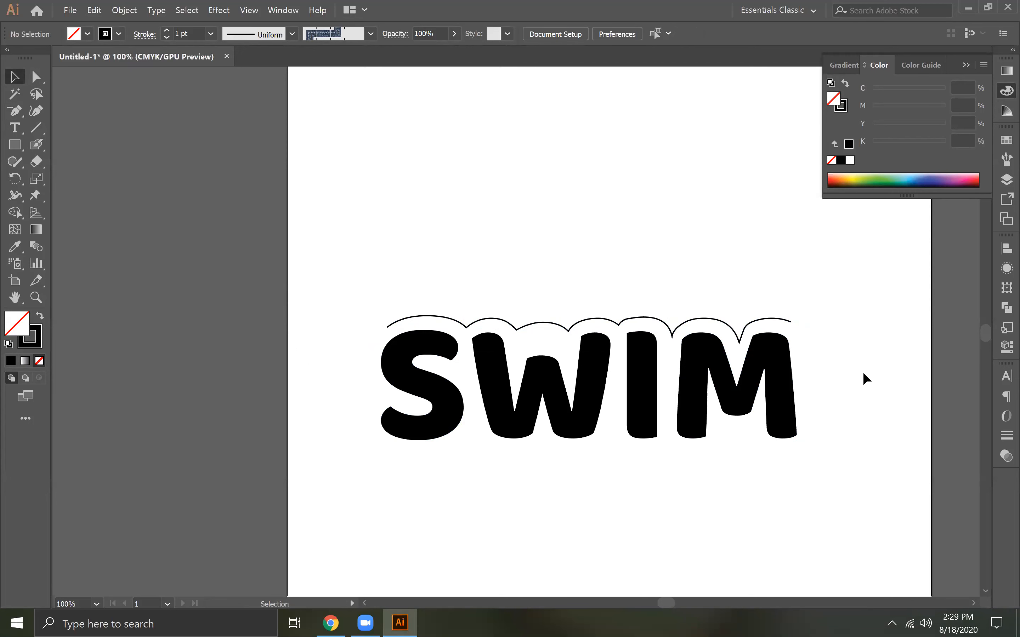
key("ctrl+equal")
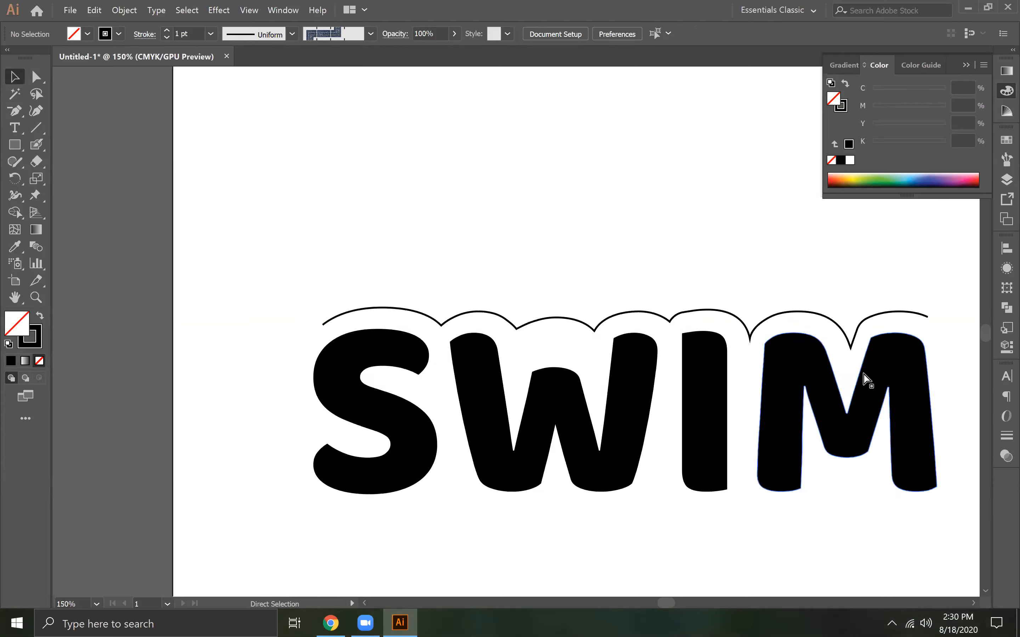
left_click_drag(811, 378, 647, 379)
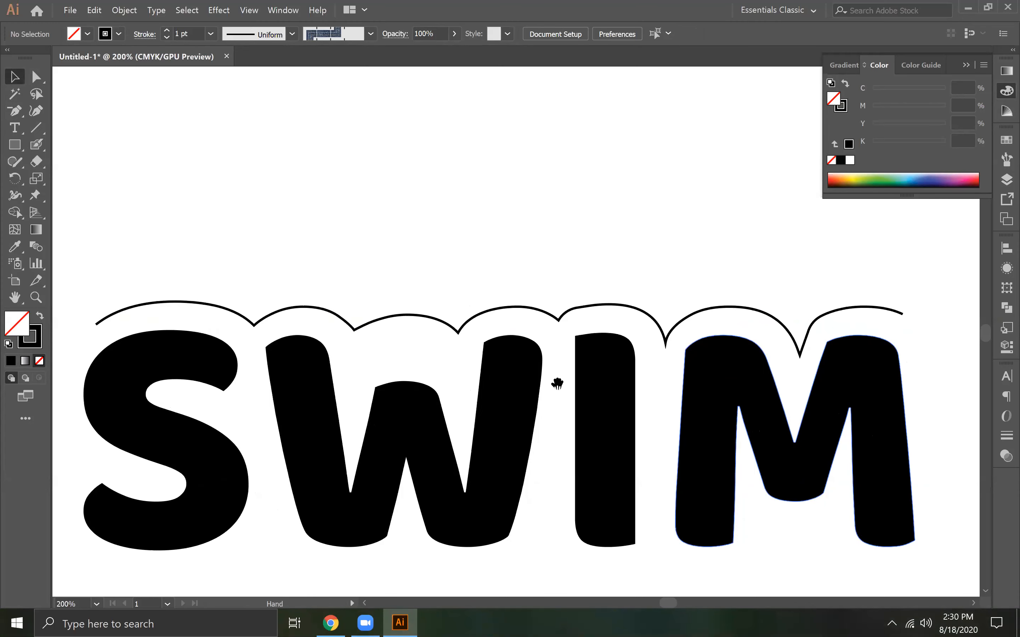
left_click_drag(620, 428, 591, 348)
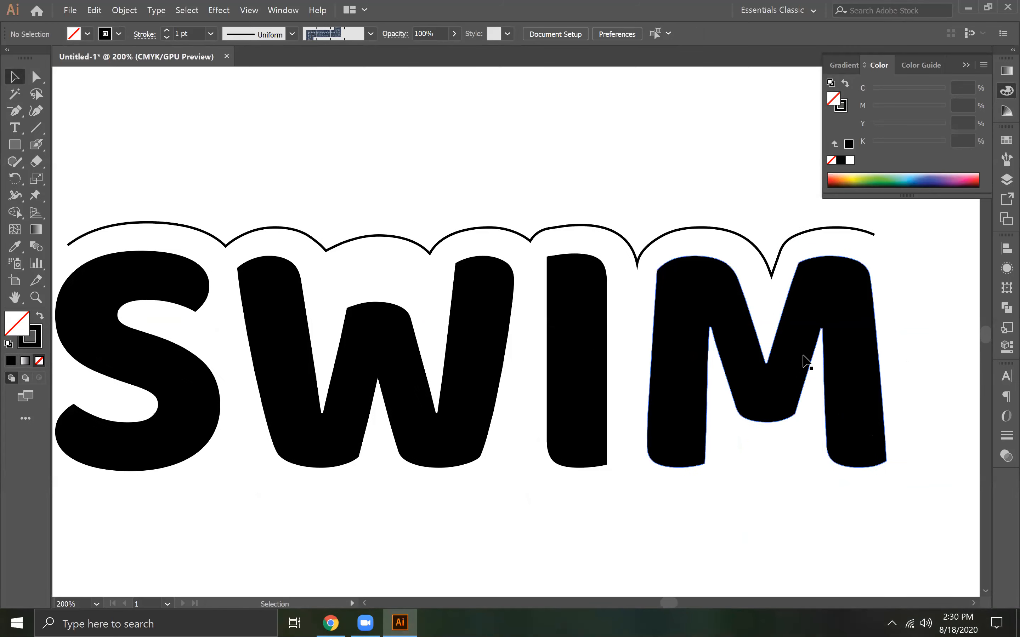
key("ctrl+0")
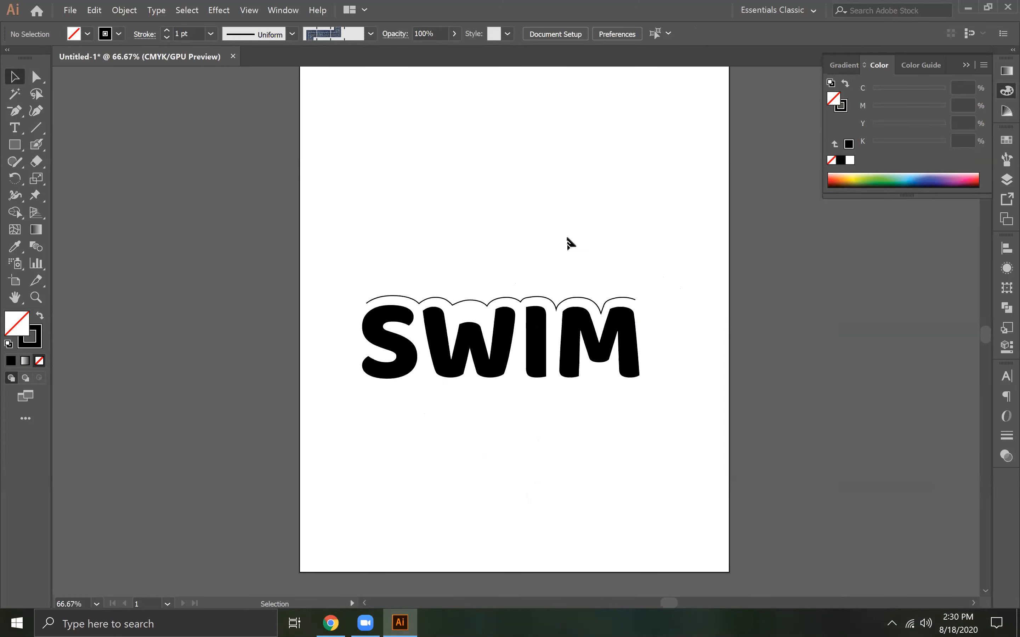
key("ctrl+1")
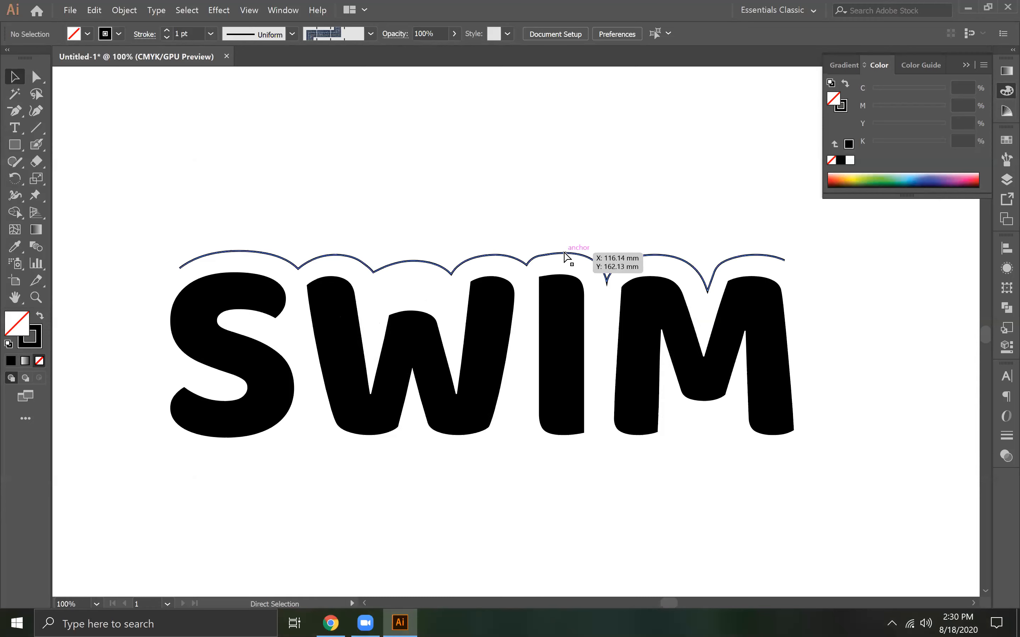
key("ctrl+0")
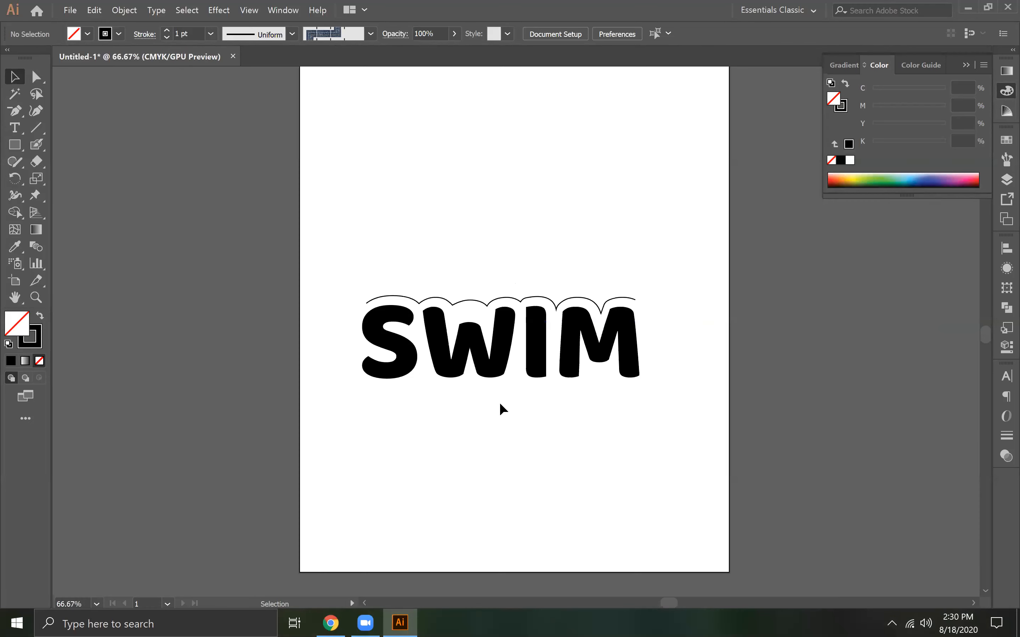
Switch to Chrome and close the two U logo tabs, leaving only a new blank tab open
left_click(294, 623)
left_click(466, 230)
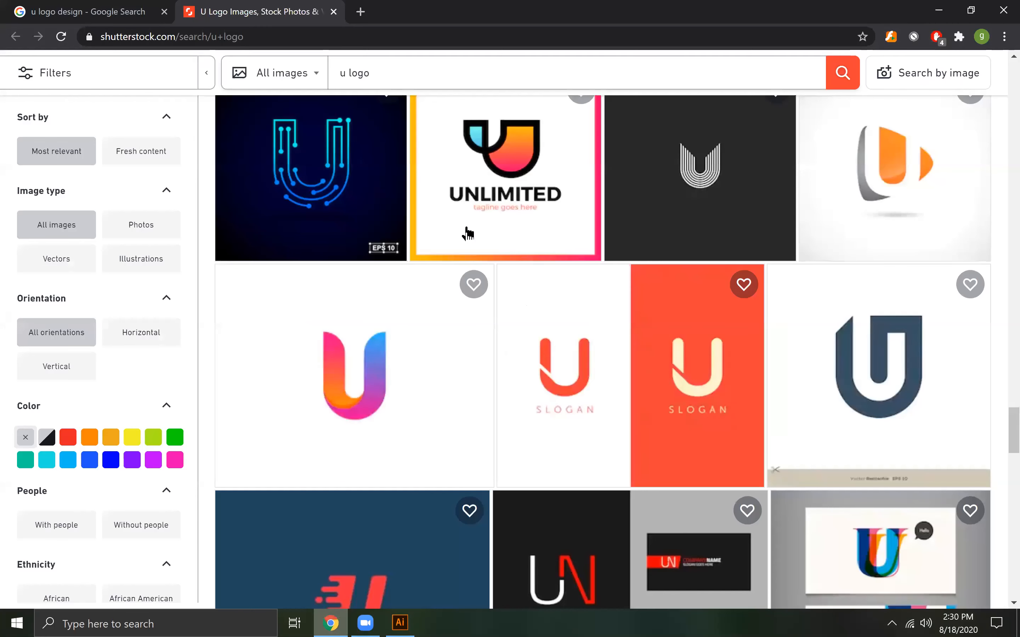
left_click(359, 13)
left_click(333, 11)
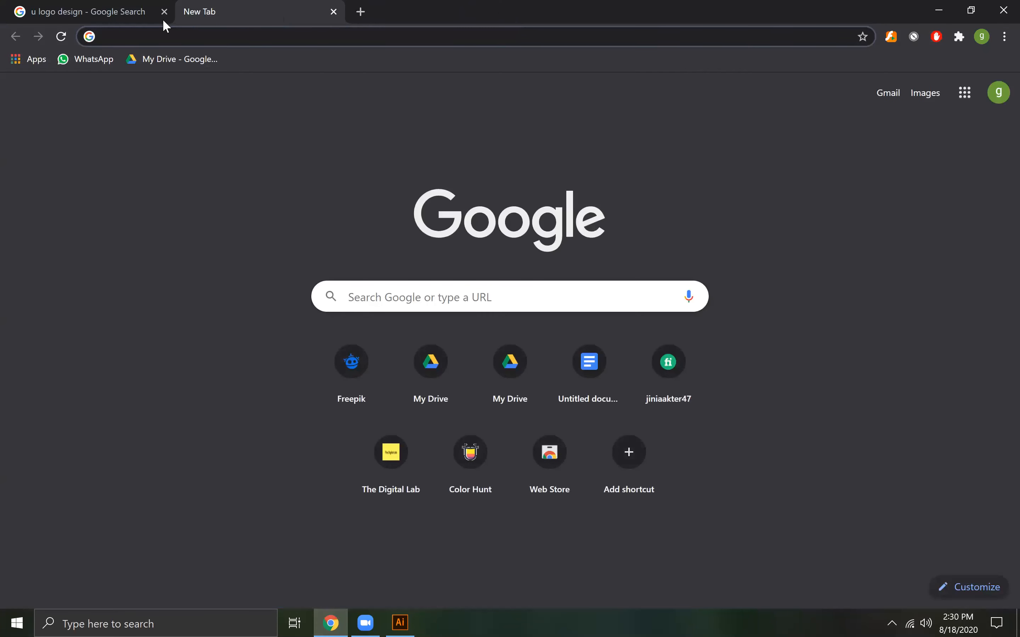
left_click(164, 13)
Search Google for "swimming silhoutte" and show the image results
left_click(164, 38)
type("swimming ")
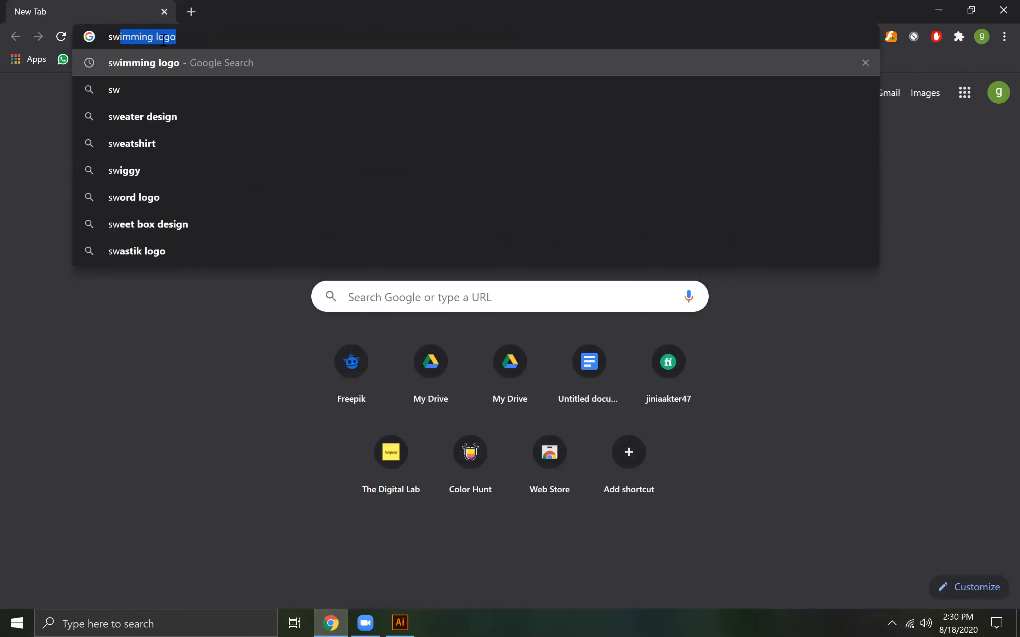
type("silhout")
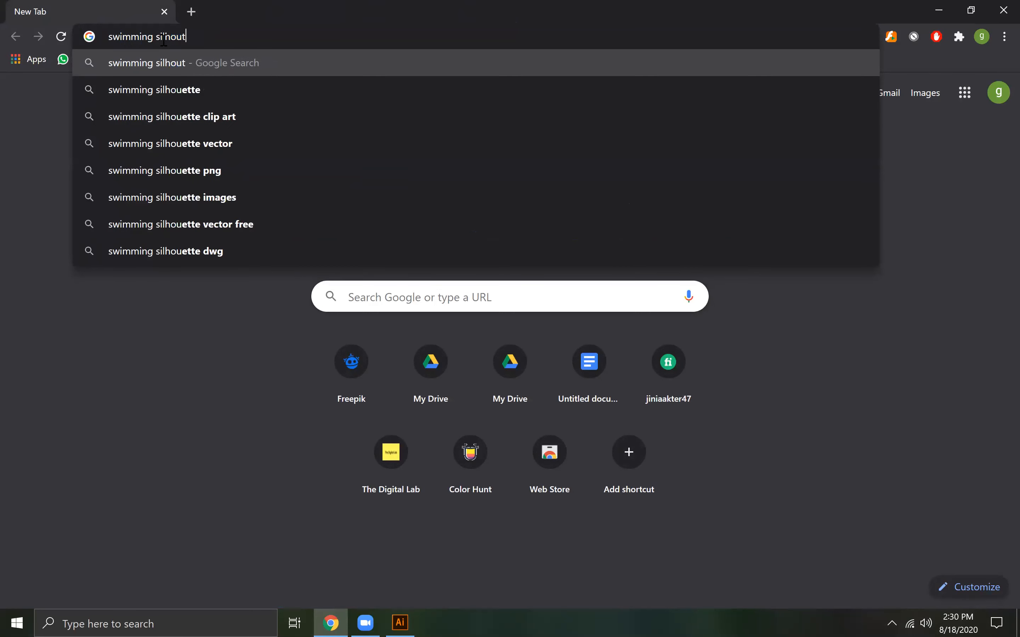
type("te")
key("Return")
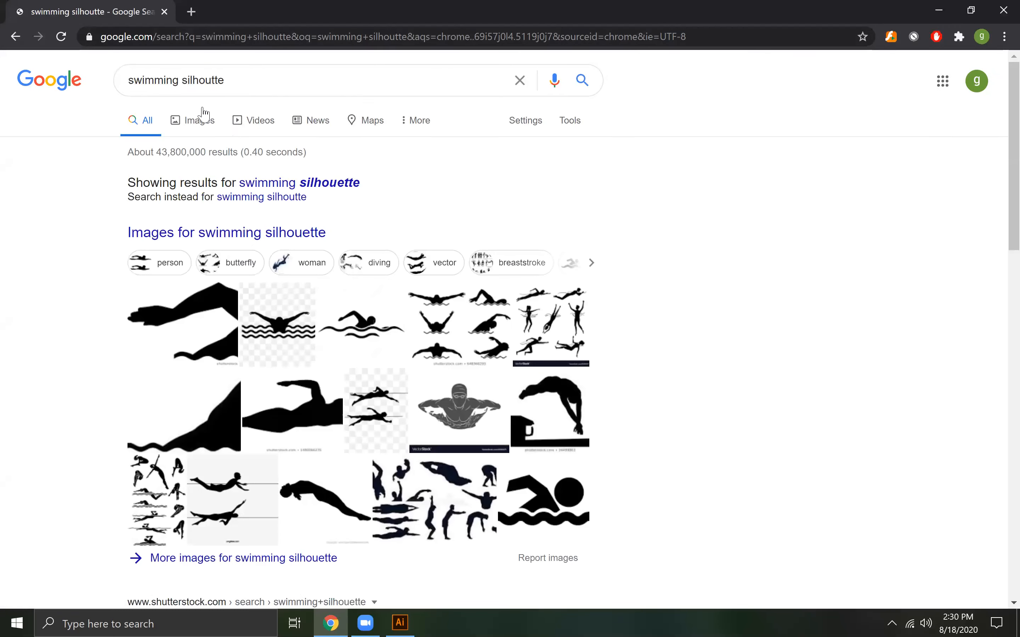
left_click(201, 122)
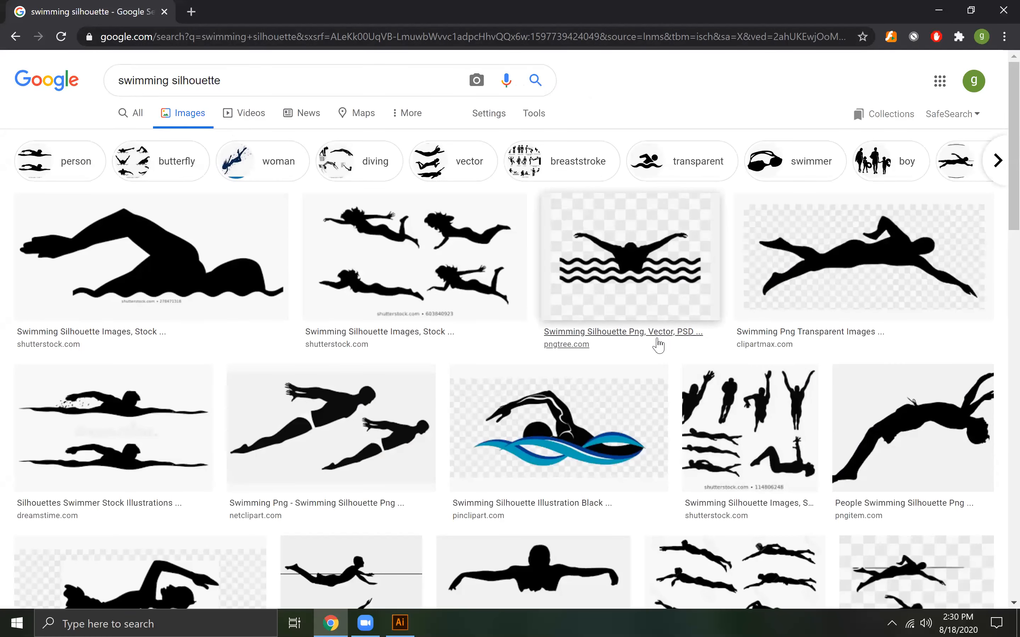
Look through the swimming silhouette image results for a simple swimmer-over-waves icon suited to the SWIM logo
scroll(659, 345, "down", 3)
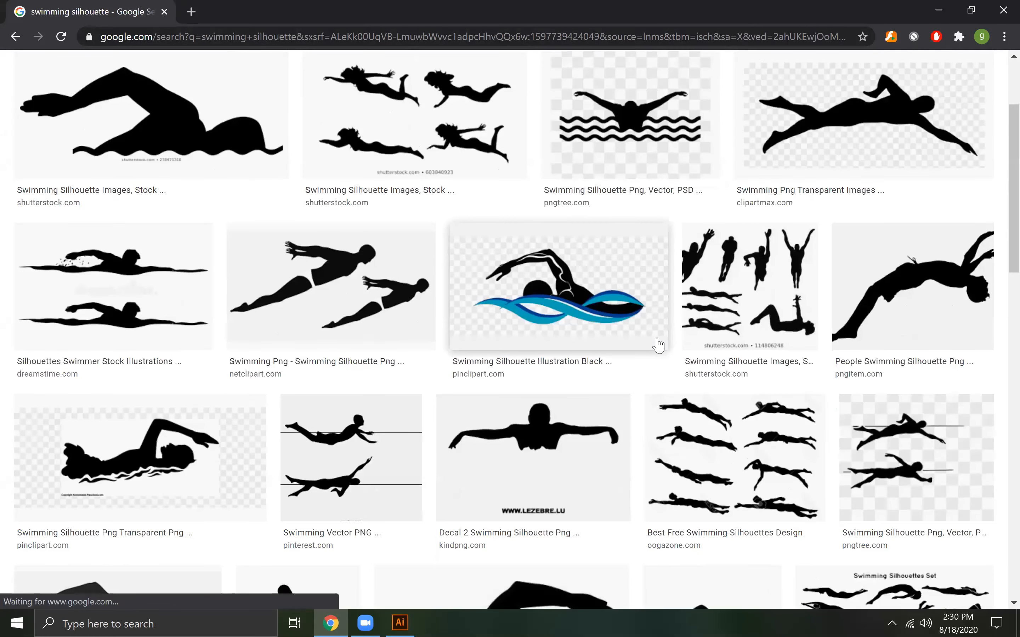
scroll(658, 345, "down", 2)
scroll(658, 345, "down", 3)
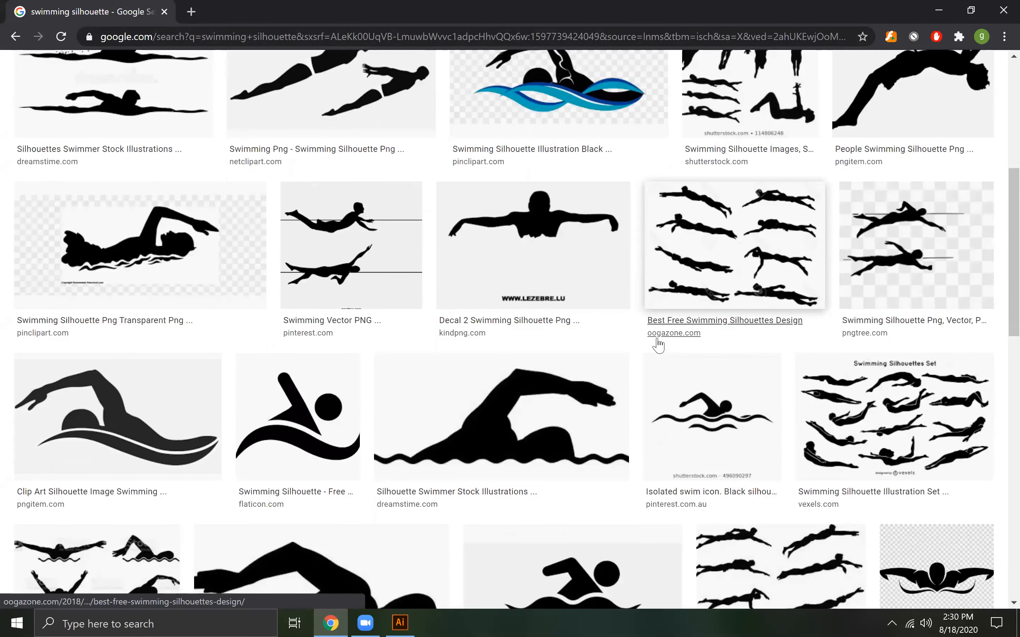
scroll(658, 345, "down", 3)
scroll(659, 345, "down", 3)
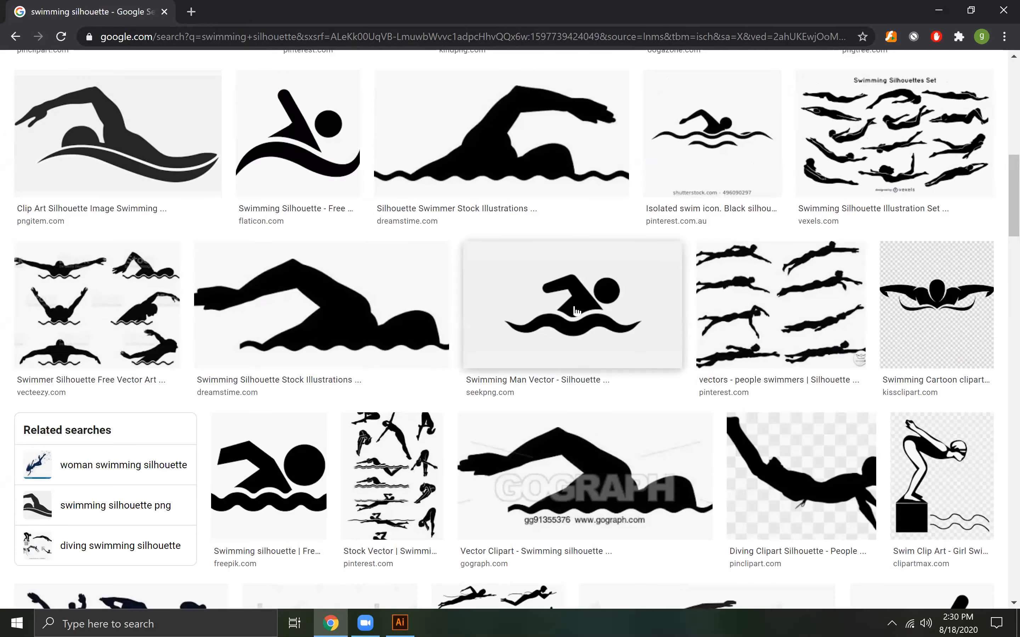
scroll(600, 338, "down", 10)
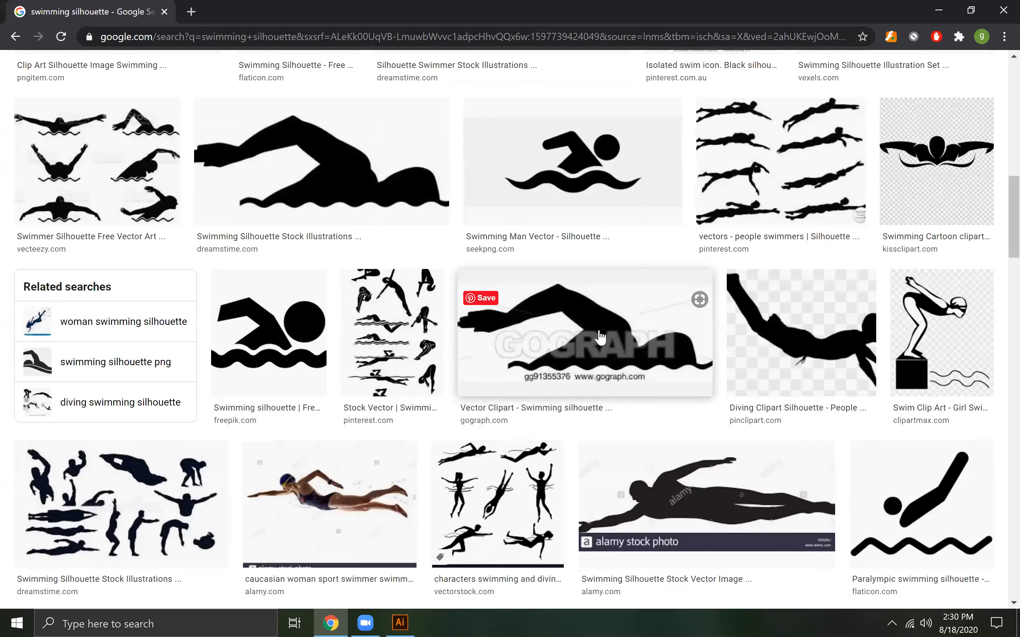
scroll(600, 337, "down", 11)
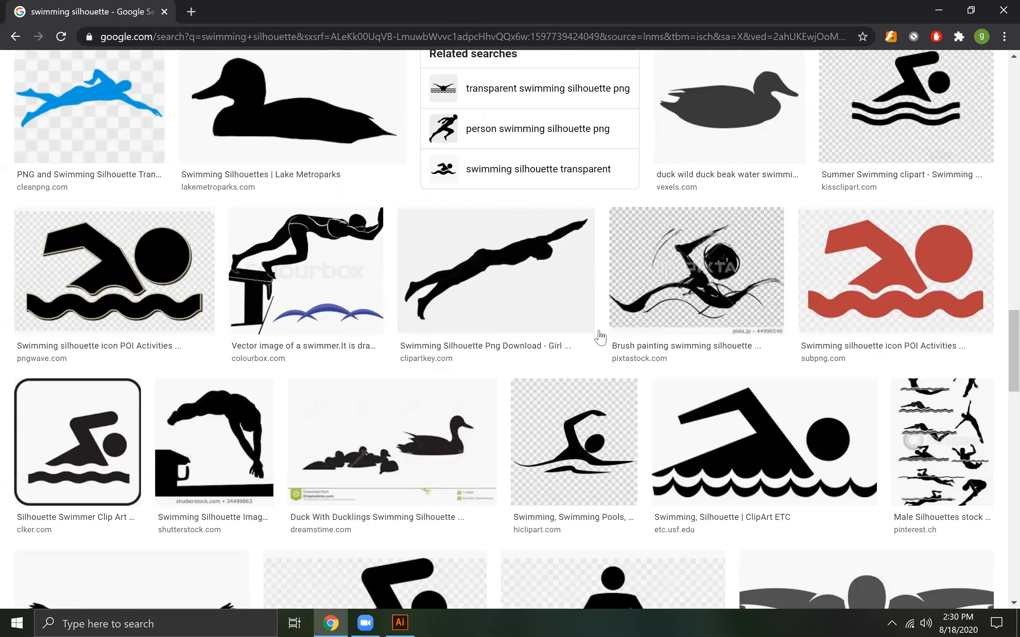
scroll(600, 337, "down", 6)
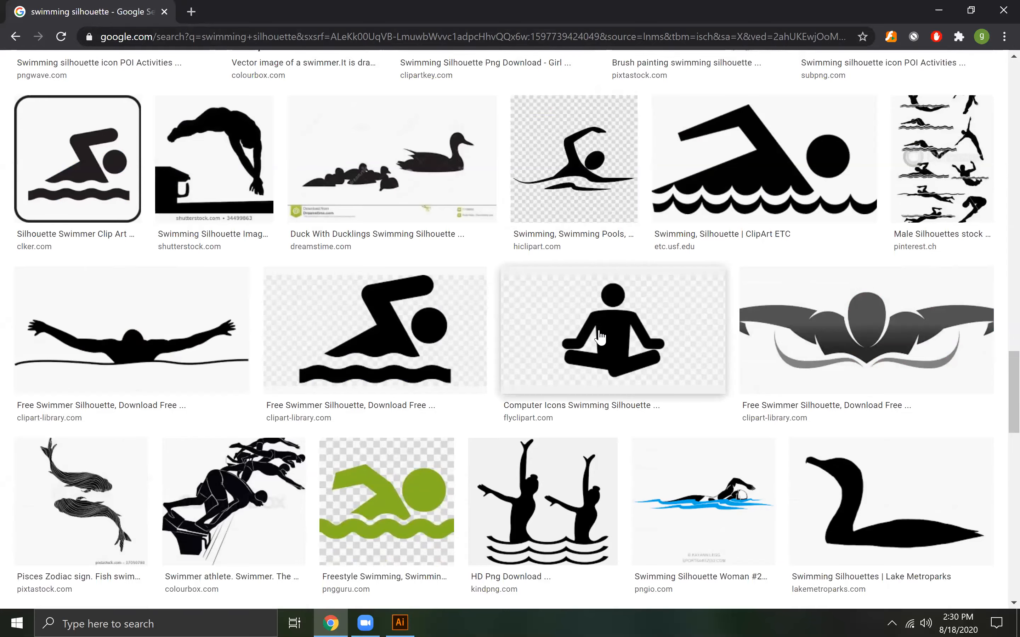
scroll(601, 337, "down", 10)
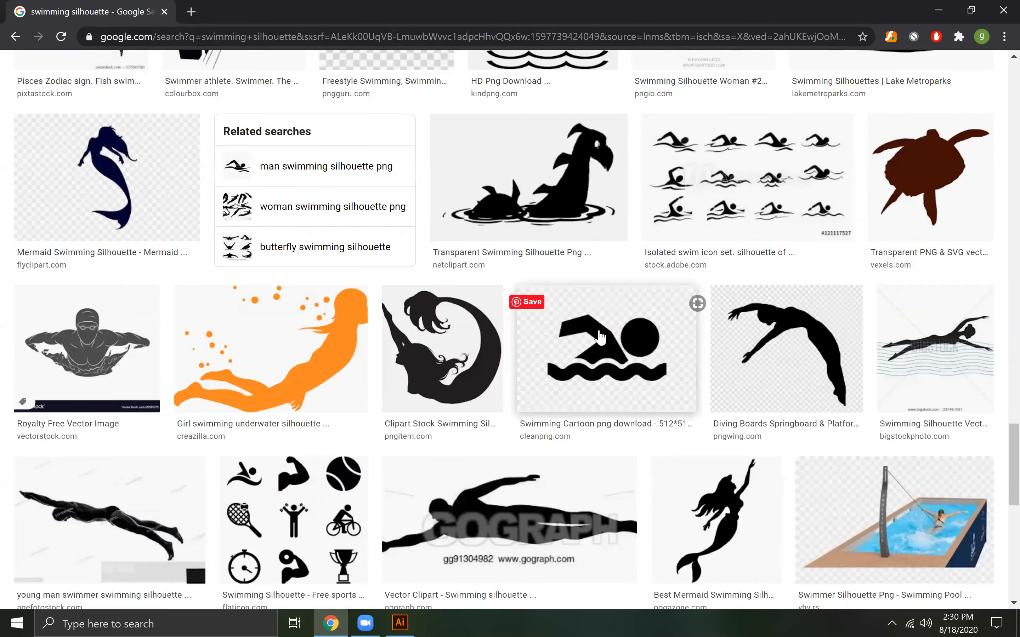
scroll(601, 337, "up", 20)
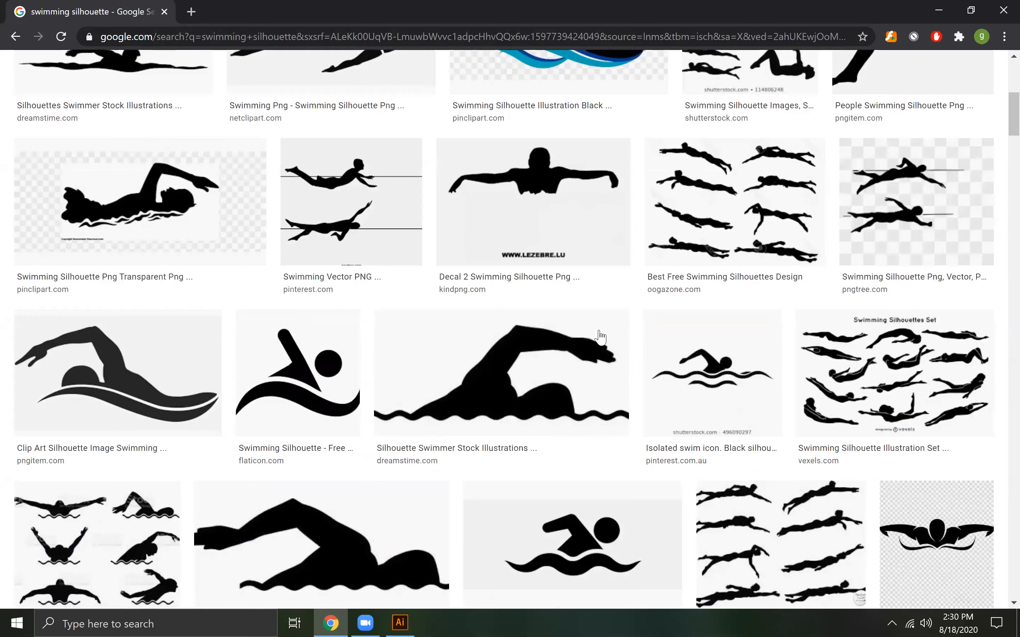
scroll(601, 337, "up", 2)
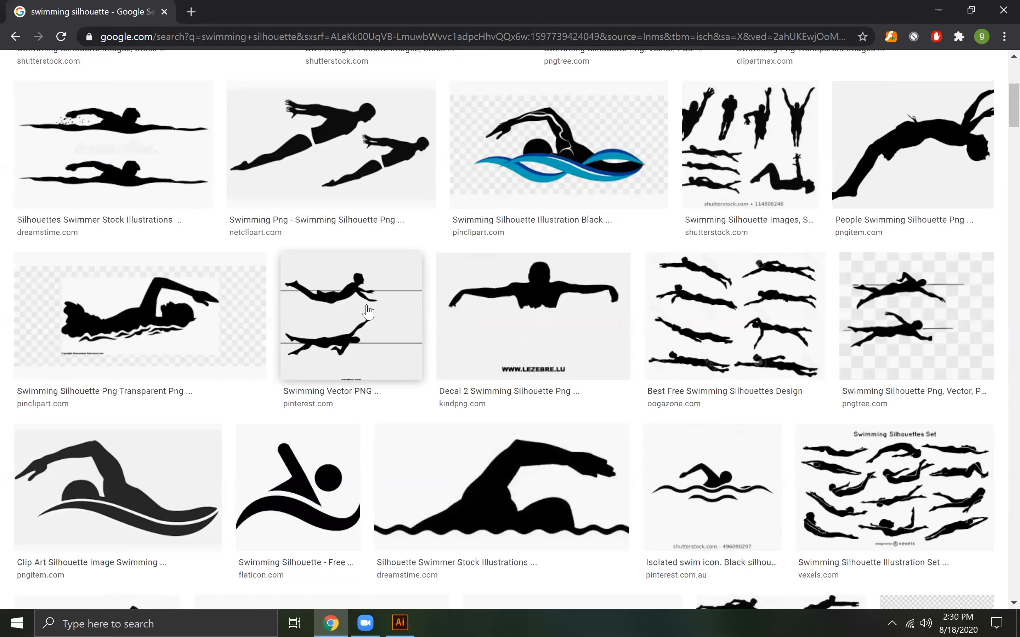
scroll(426, 312, "up", 1)
scroll(425, 312, "down", 10)
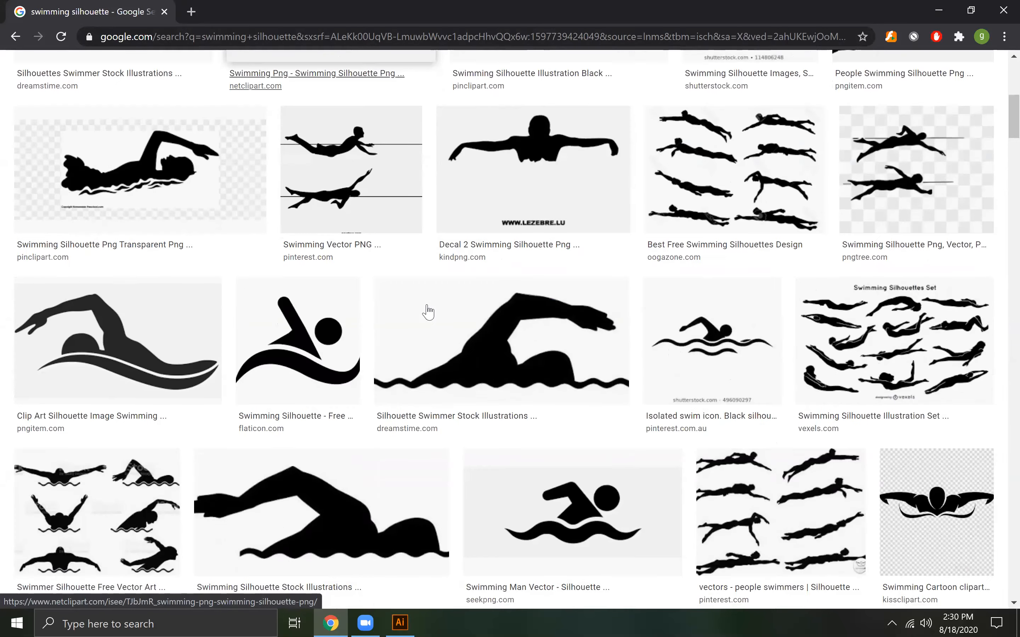
scroll(429, 311, "up", 5)
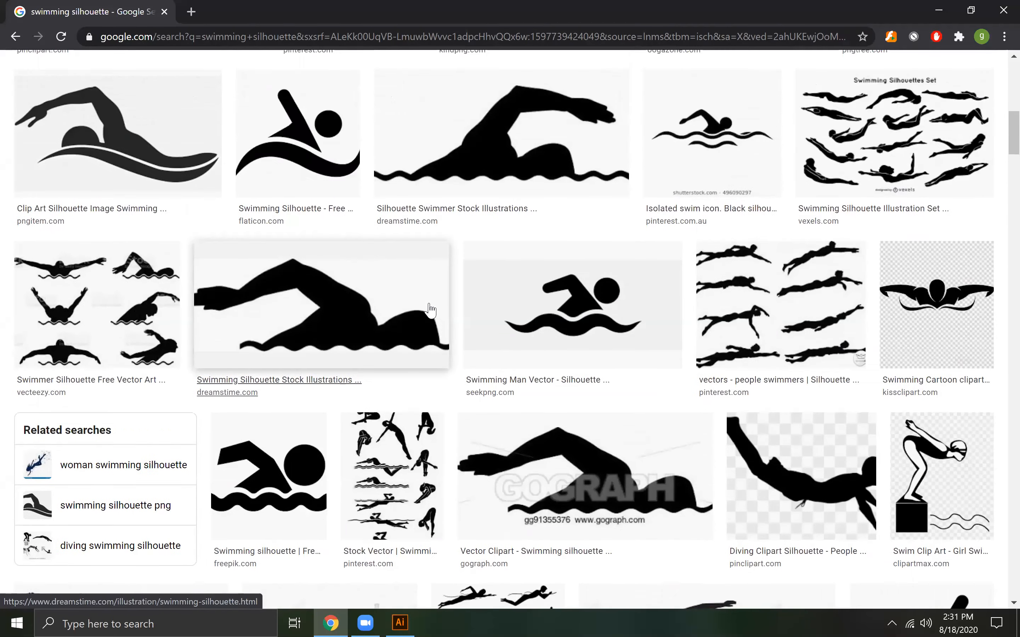
Save the SeekPNG "Swimming Man Vector" image to the Desktop as a PNG with its suggested file name and return to Illustrator
left_click(585, 438)
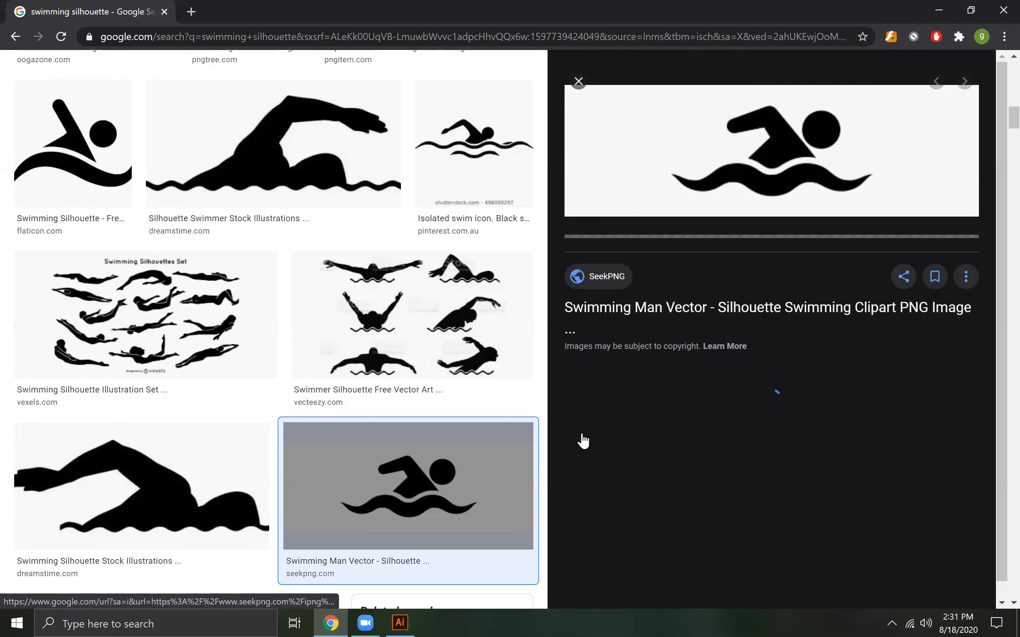
right_click(773, 144)
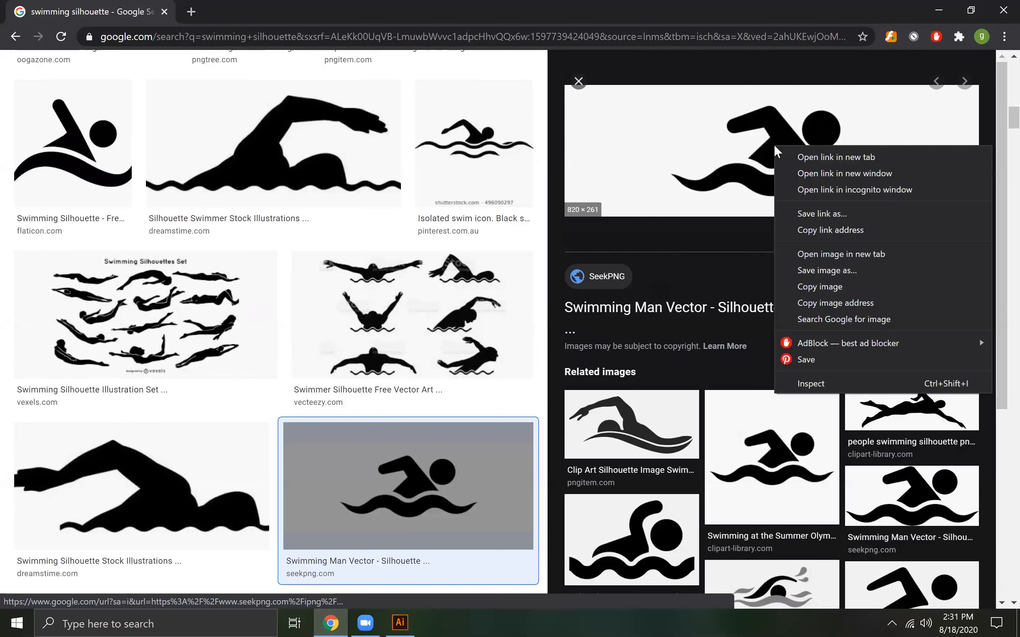
left_click(824, 267)
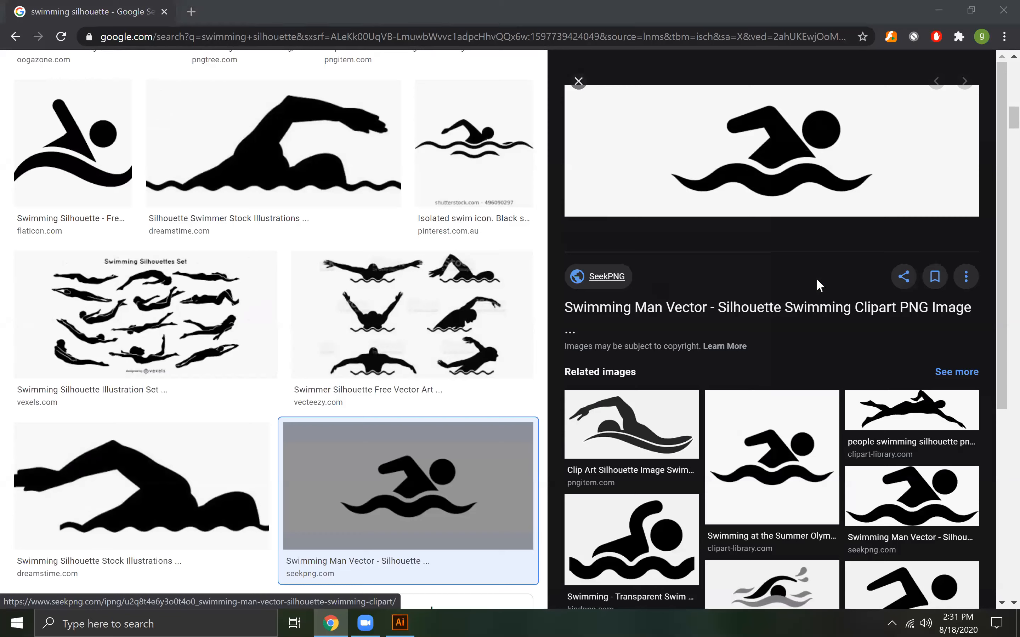
left_click(53, 108)
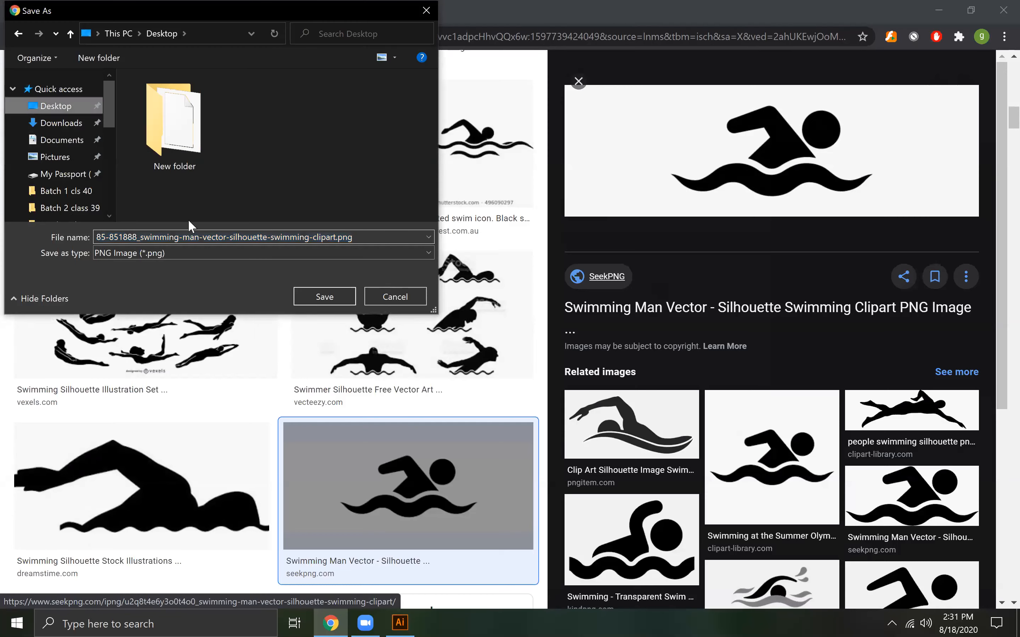
left_click(329, 296)
left_click(933, 8)
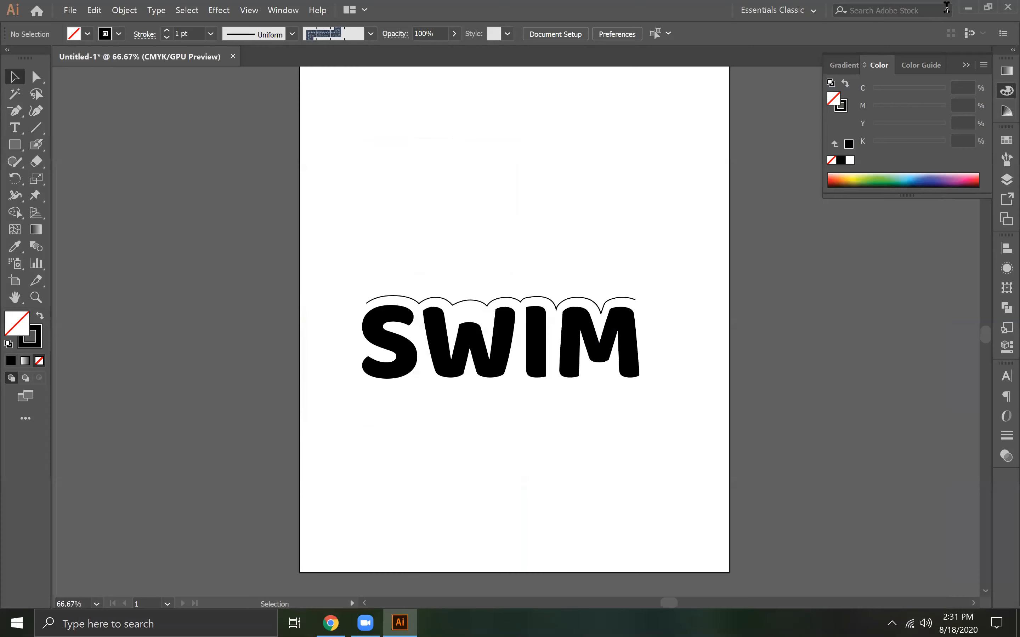
Try to bring the downloaded swimmer PNG from the Desktop into the Illustrator document
left_click(946, 6)
left_click(131, 115)
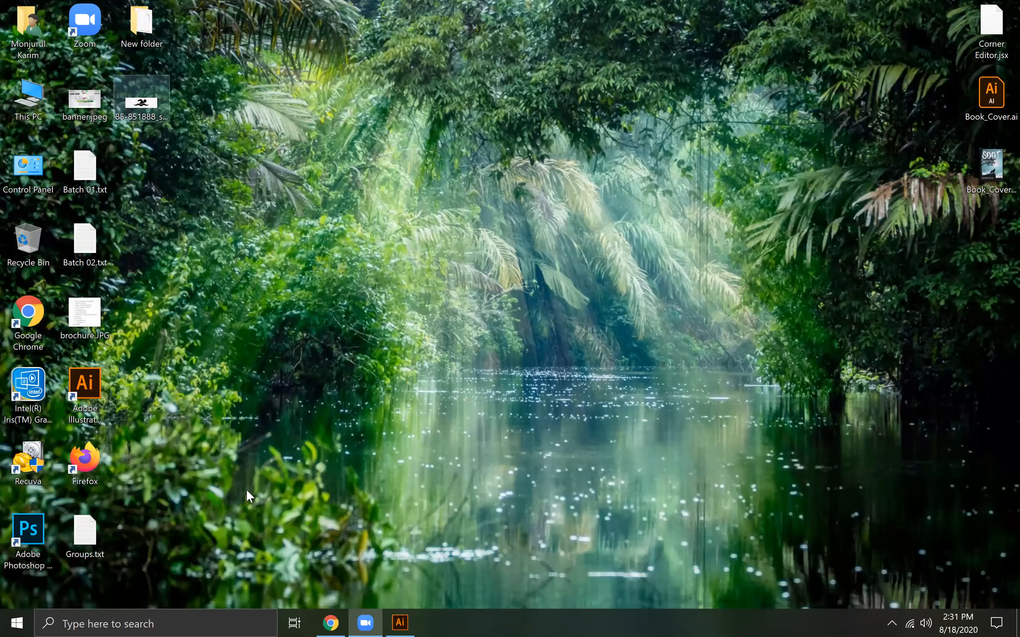
left_click_drag(141, 99, 710, 286)
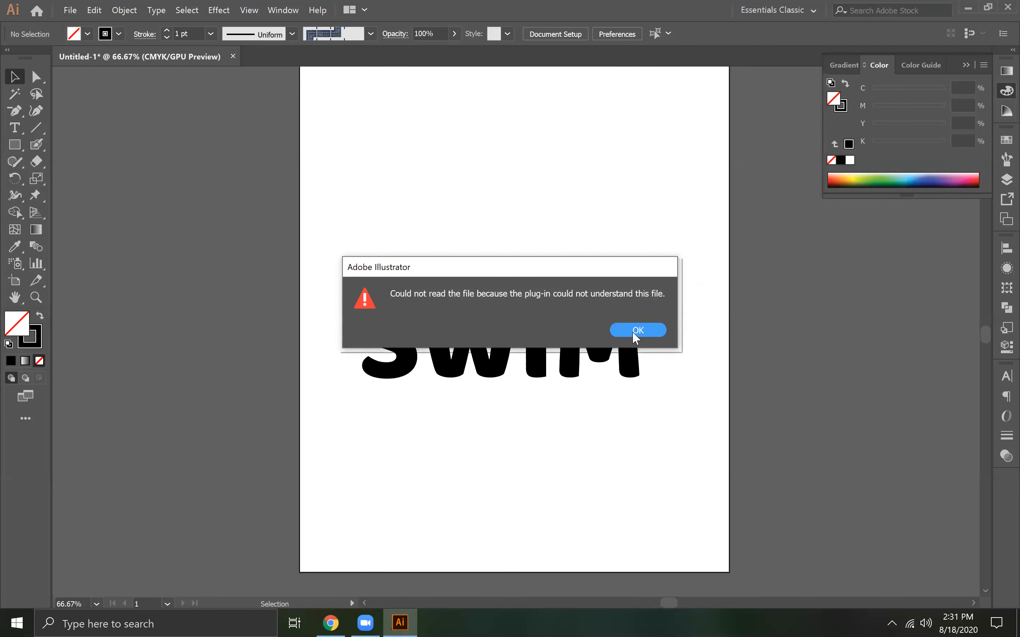
left_click(637, 331)
Unblock the downloaded swimmer PNG in its Windows file properties and try placing it in the Illustrator document again
left_click(968, 8)
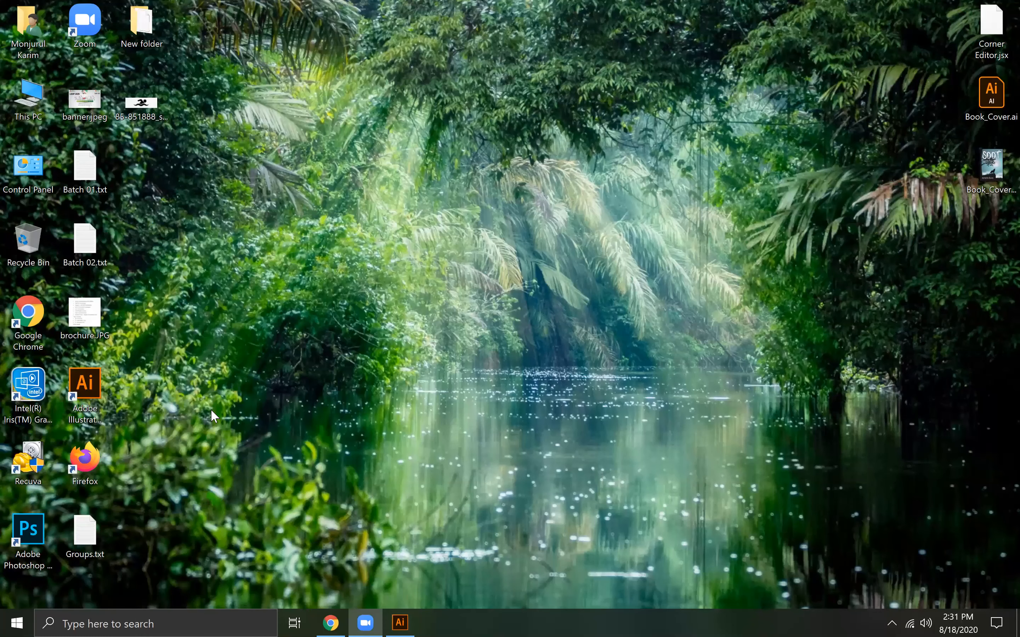
right_click(141, 102)
left_click(204, 565)
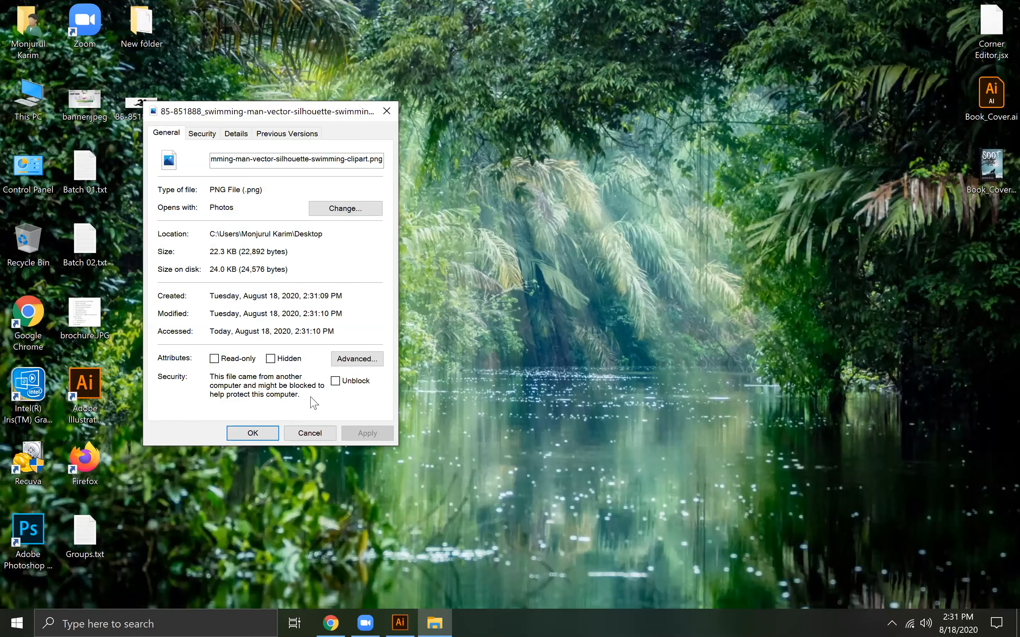
left_click(336, 382)
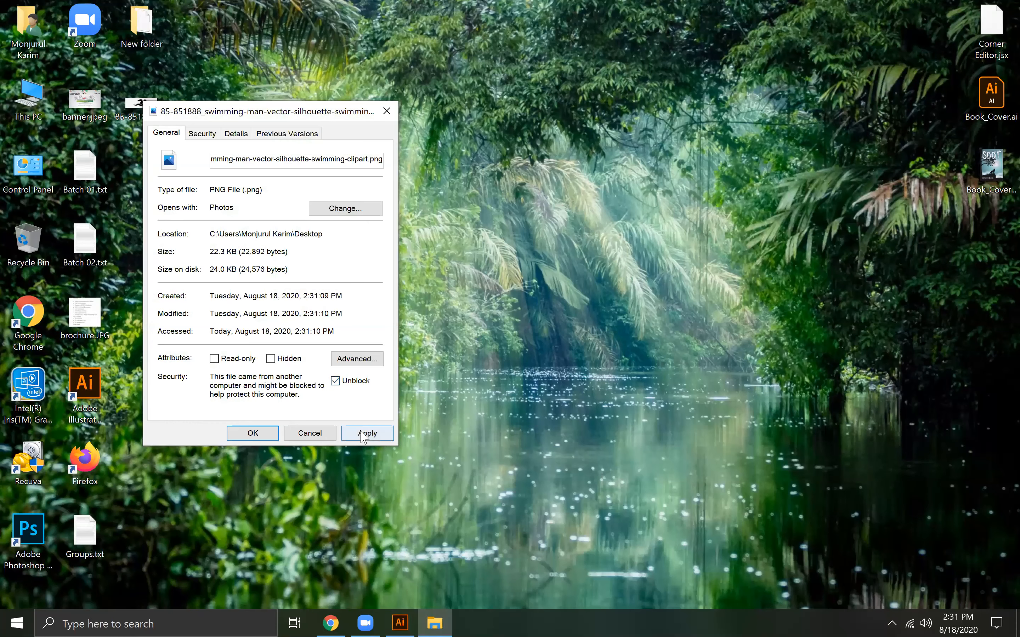
key("alt+a")
left_click(386, 111)
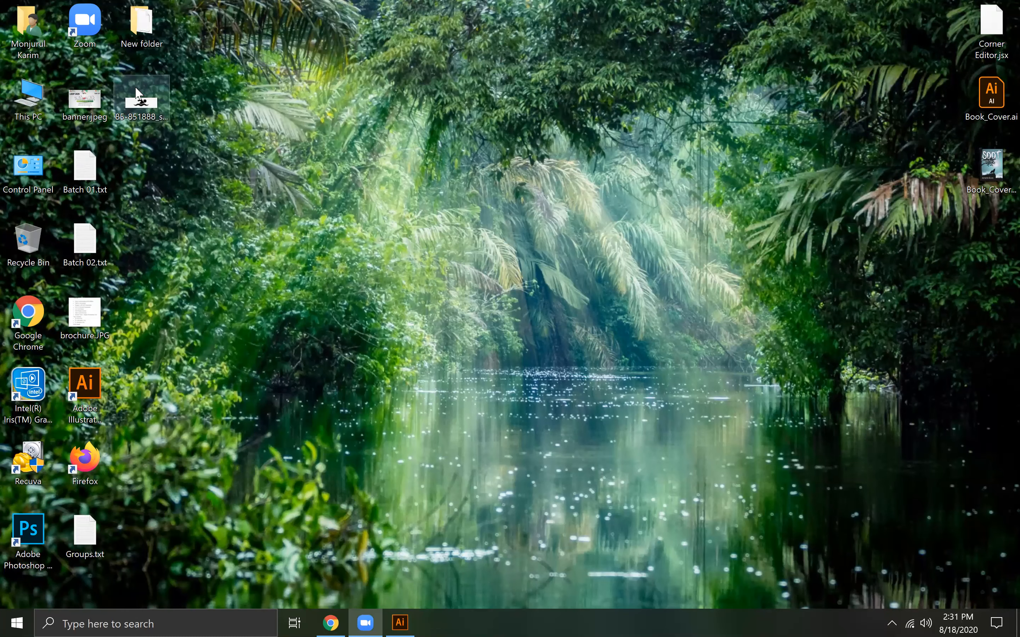
left_click_drag(411, 567, 468, 294)
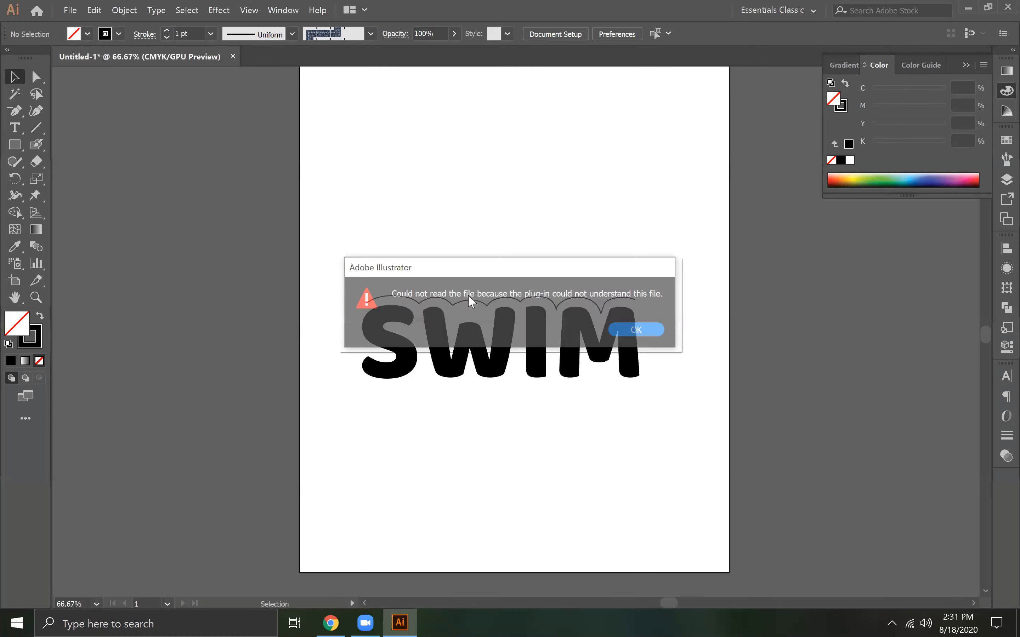
left_click(619, 331)
Open the downloaded swimmer PNG in Photos and capture a rectangular snip around the swimmer and waves with Snipping Tool
left_click(968, 8)
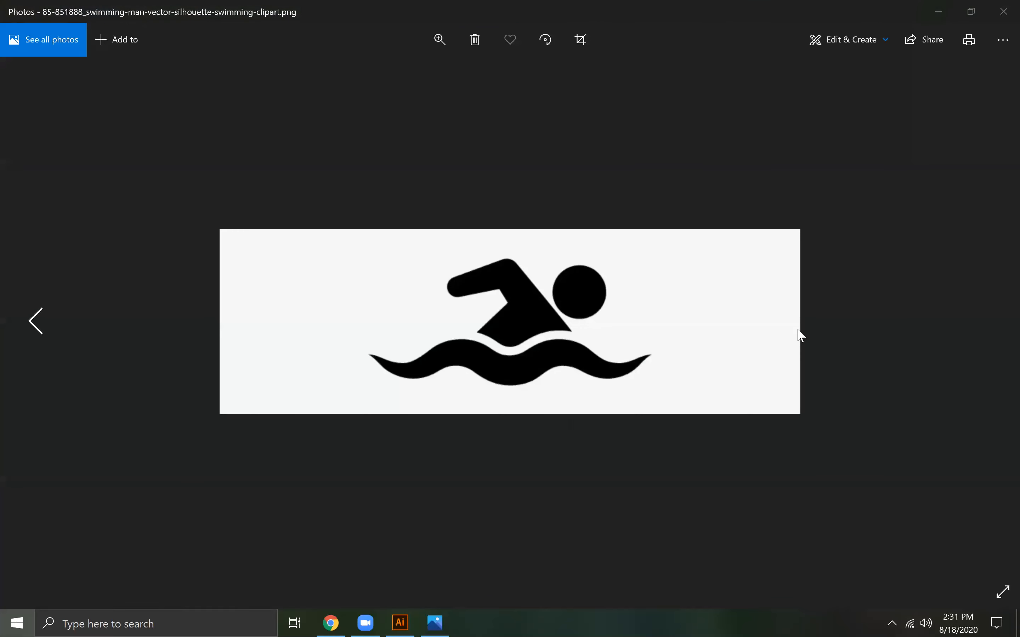
key("super")
type("sn")
left_click(130, 250)
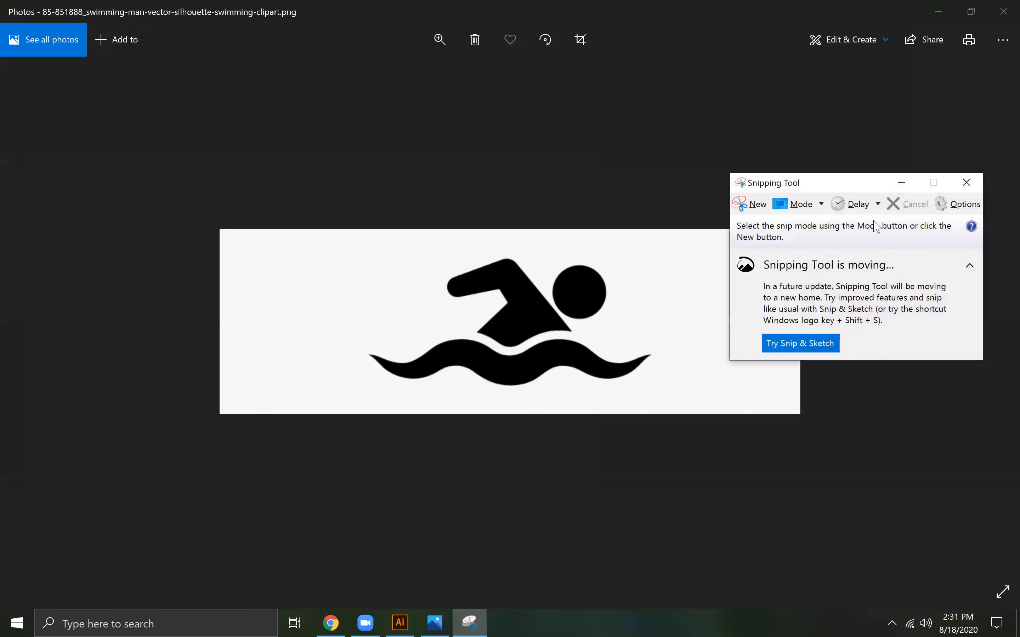
left_click(750, 204)
left_click_drag(338, 235, 696, 403)
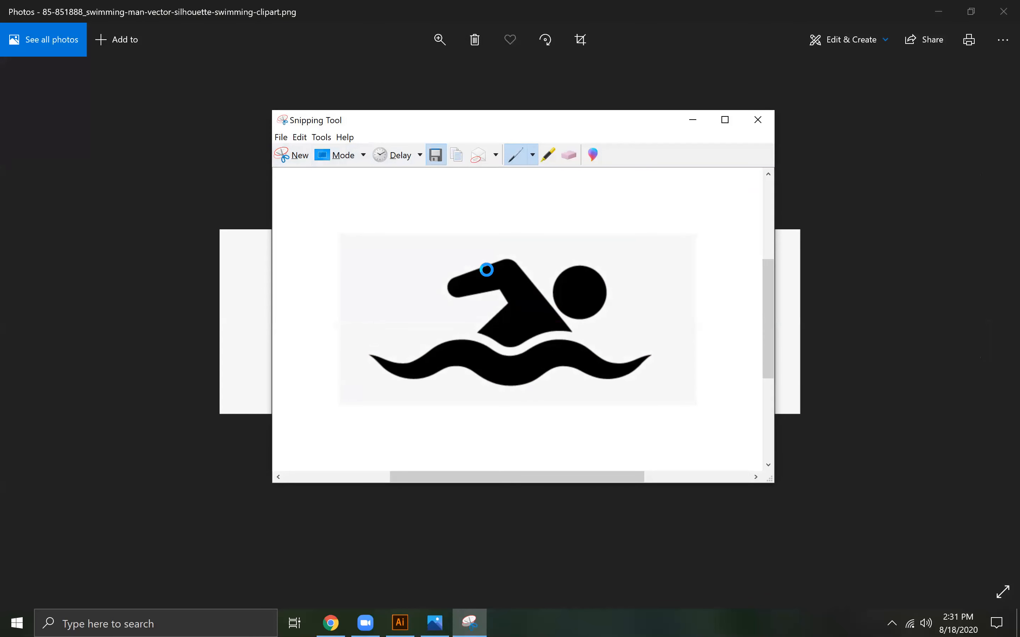
Save the snip to the Desktop as a PNG named swimming, and close Snipping Tool and Photos
type("swimming")
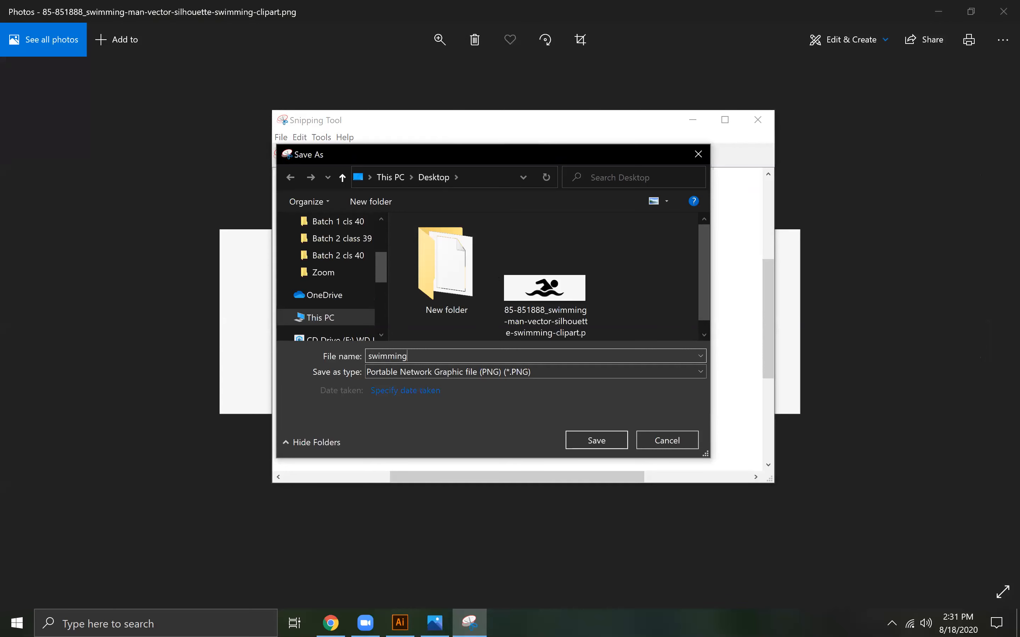
scroll(331, 266, "up", 3)
left_click(341, 250)
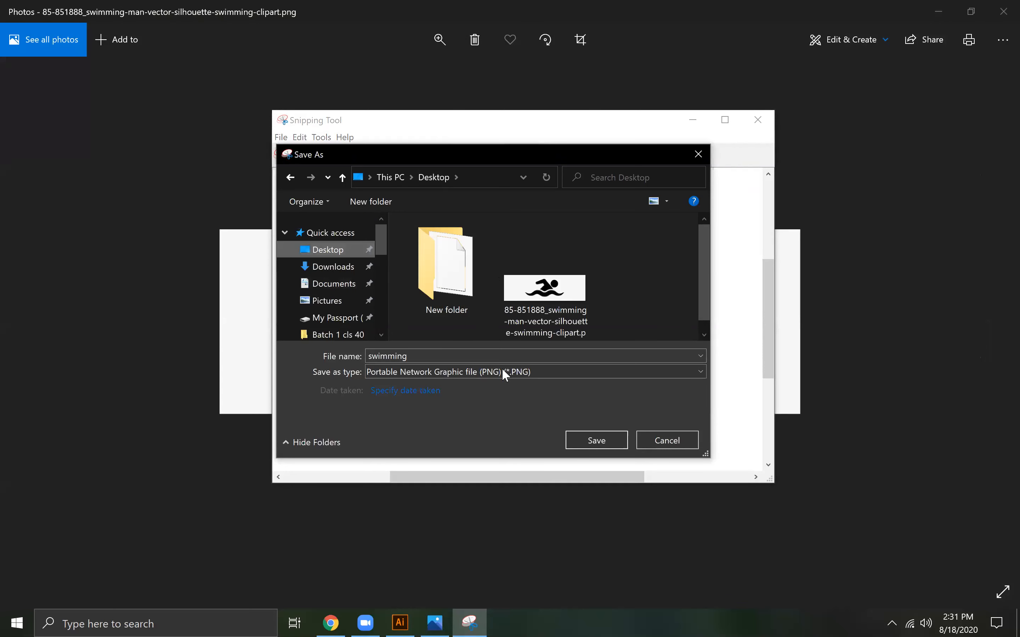
left_click(597, 438)
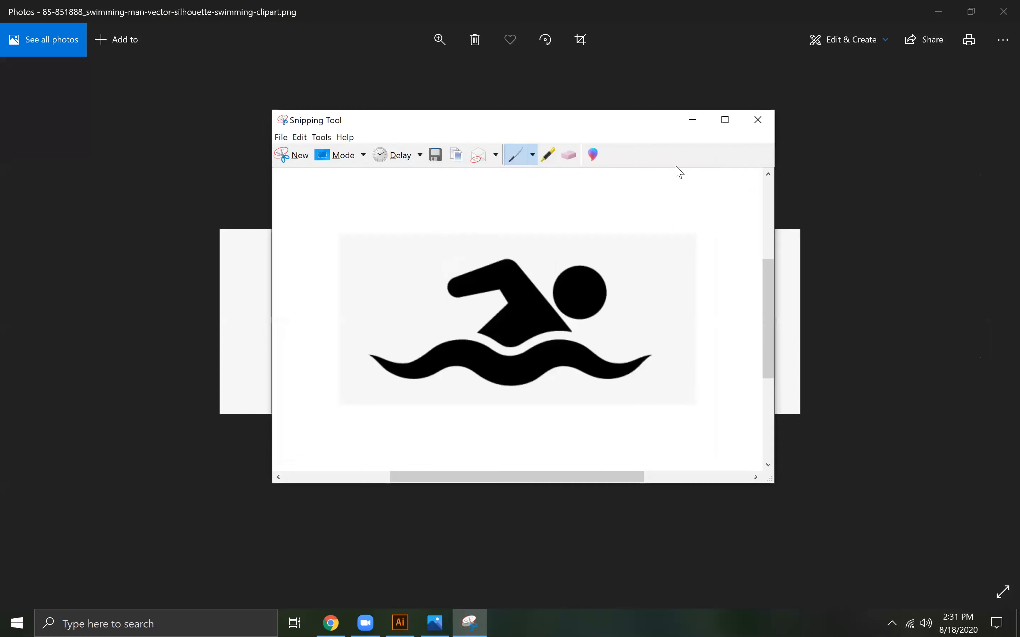
left_click(758, 120)
left_click(1004, 12)
Place swimming.PNG in the Illustrator document beside the artboard, image-trace it with a black-and-white preset and expand the tracing
left_click_drag(131, 175, 259, 185)
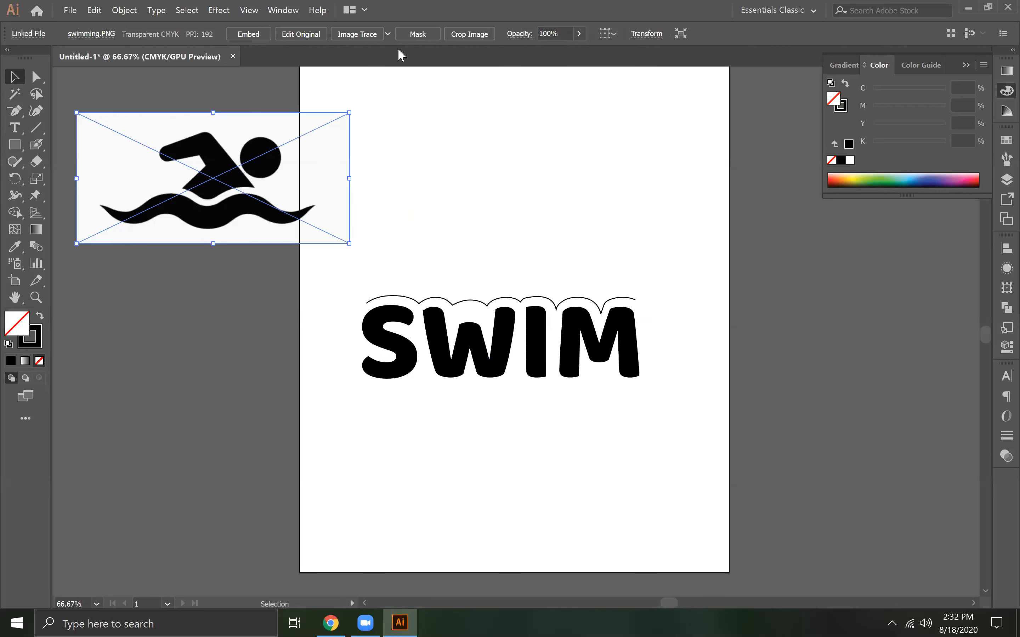
left_click(388, 33)
left_click(432, 178)
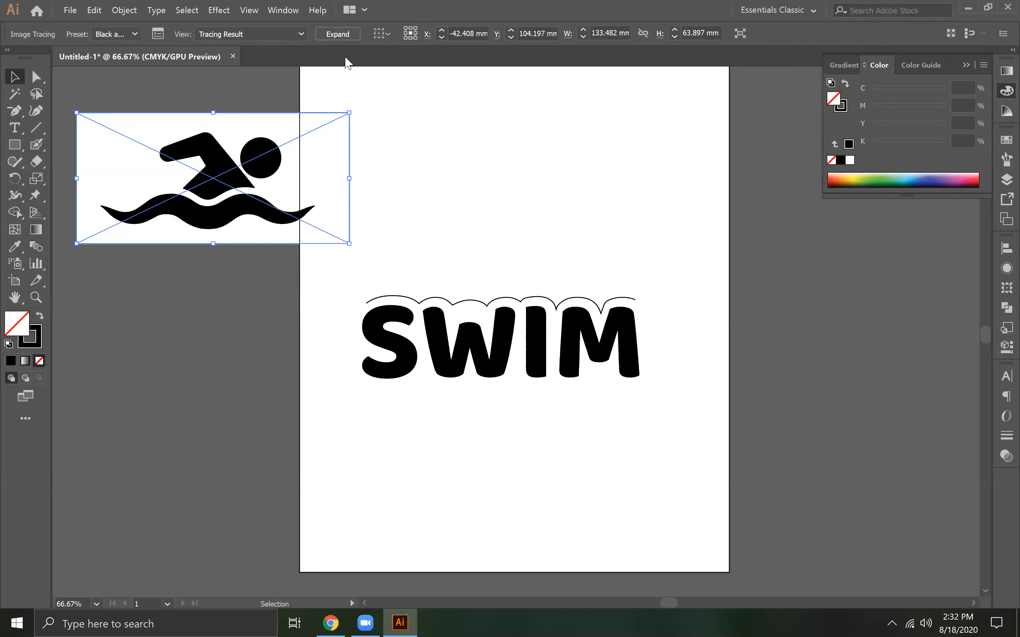
left_click(342, 33)
Ungroup the traced artwork and delete its wave shape and white background, keeping only the swimmer's body and head
key("ctrl+shift+a")
right_click(211, 172)
left_click(193, 297)
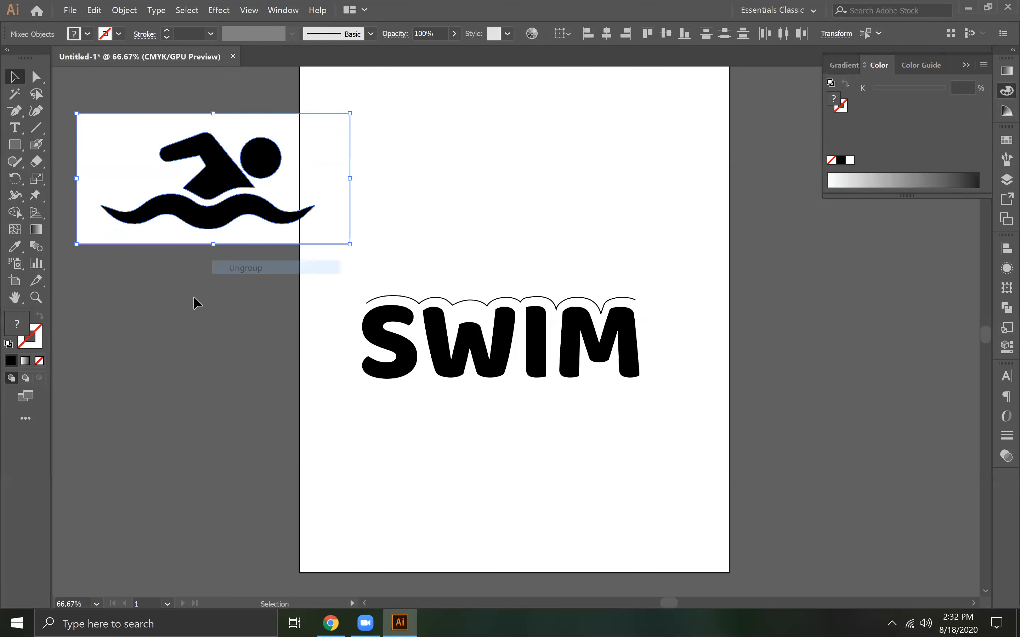
left_click(202, 253)
left_click(211, 211)
key("Delete")
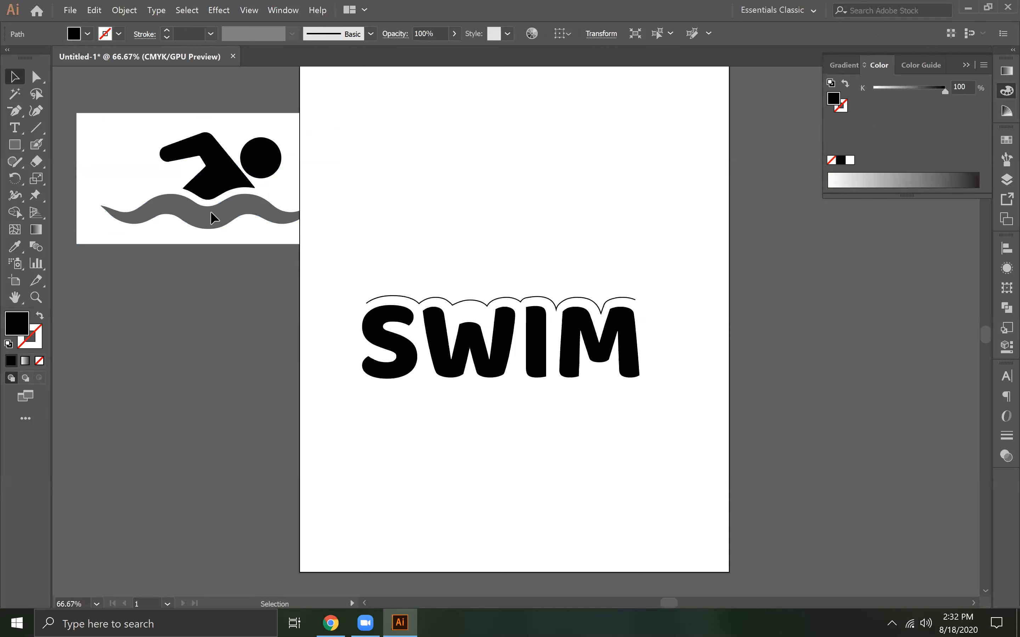
left_click(146, 156)
key("Delete")
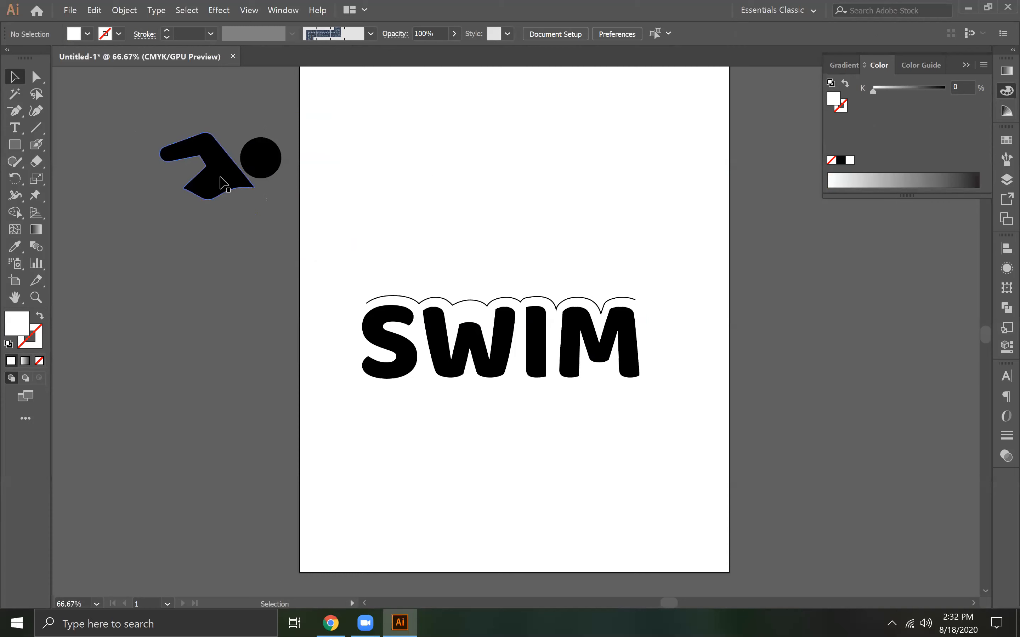
Group the swimmer's body and head and move the group onto the artboard above the SWIM lettering
left_click_drag(131, 115, 298, 215)
right_click(229, 168)
left_click(265, 237)
left_click_drag(216, 173, 527, 193)
left_click(617, 228)
Give the wave line above the lettering round caps, round corners and a 5 pt stroke weight
left_click(515, 300)
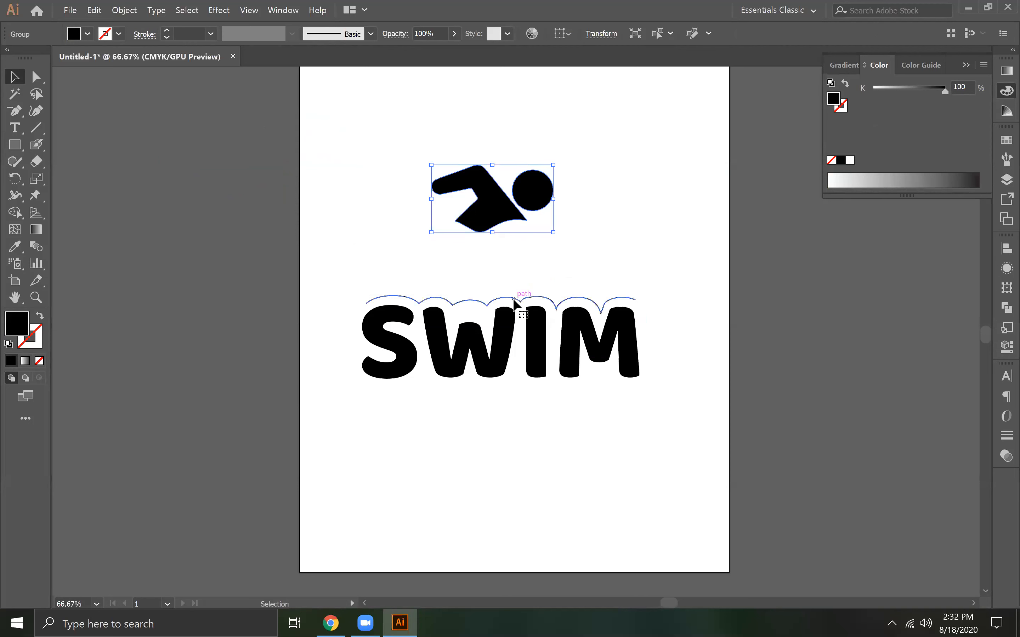
left_click(38, 343)
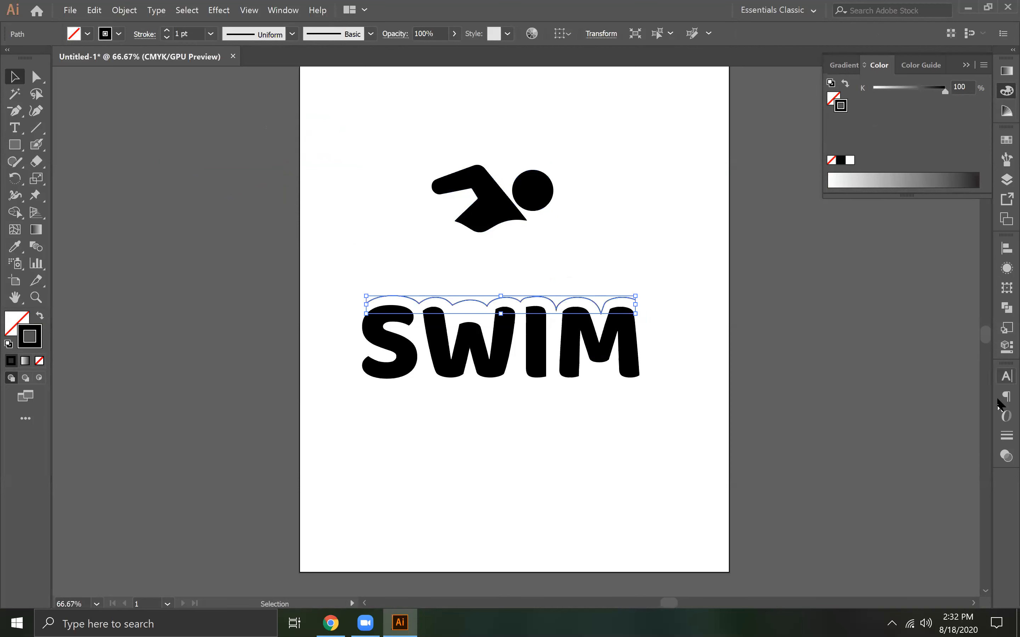
left_click(1006, 435)
left_click(899, 408)
left_click(899, 427)
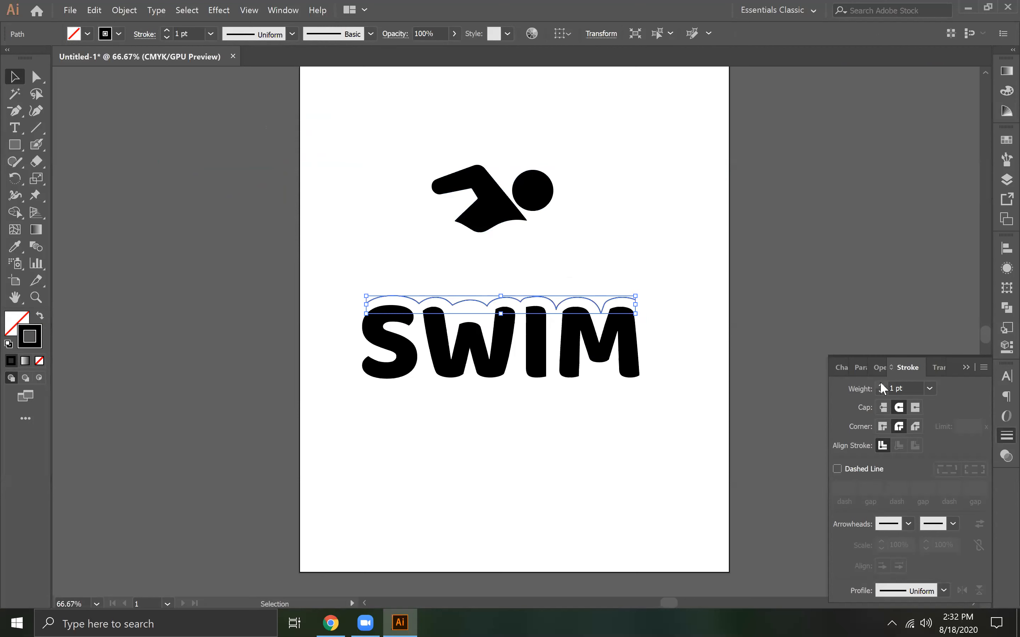
left_click(881, 385)
left_click(882, 384)
left_click(882, 384)
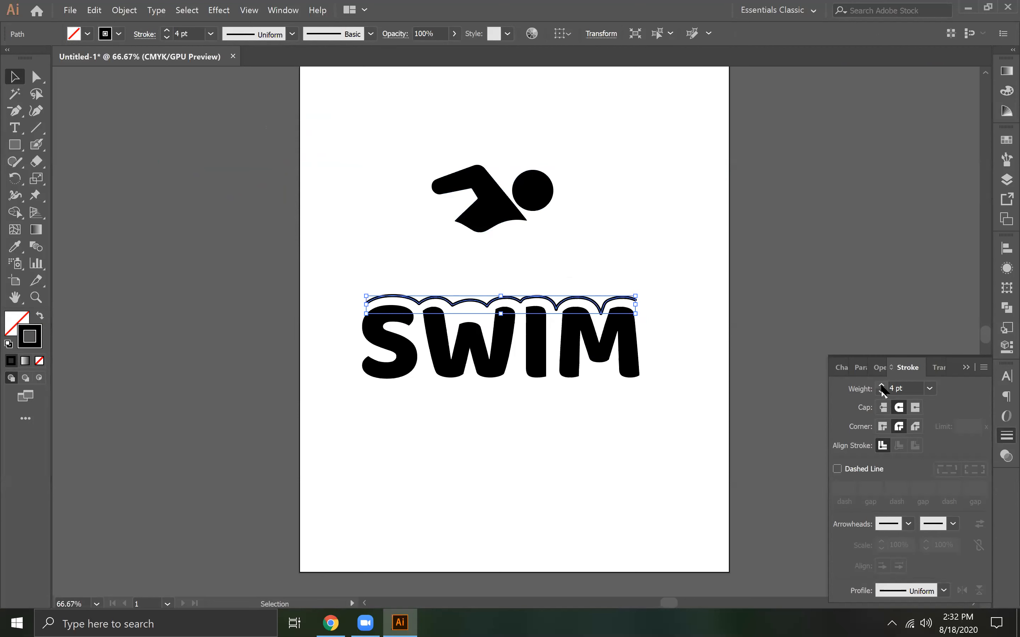
left_click(881, 386)
left_click(802, 328)
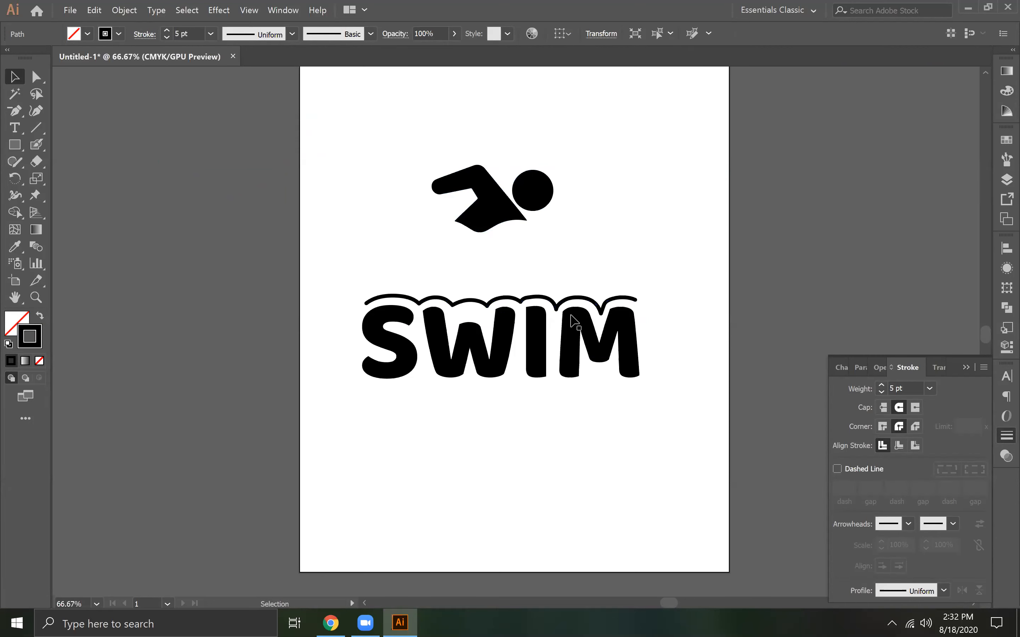
Nudge the wave line up slightly and align it horizontally to the center of the SWIM lettering
left_click(545, 299)
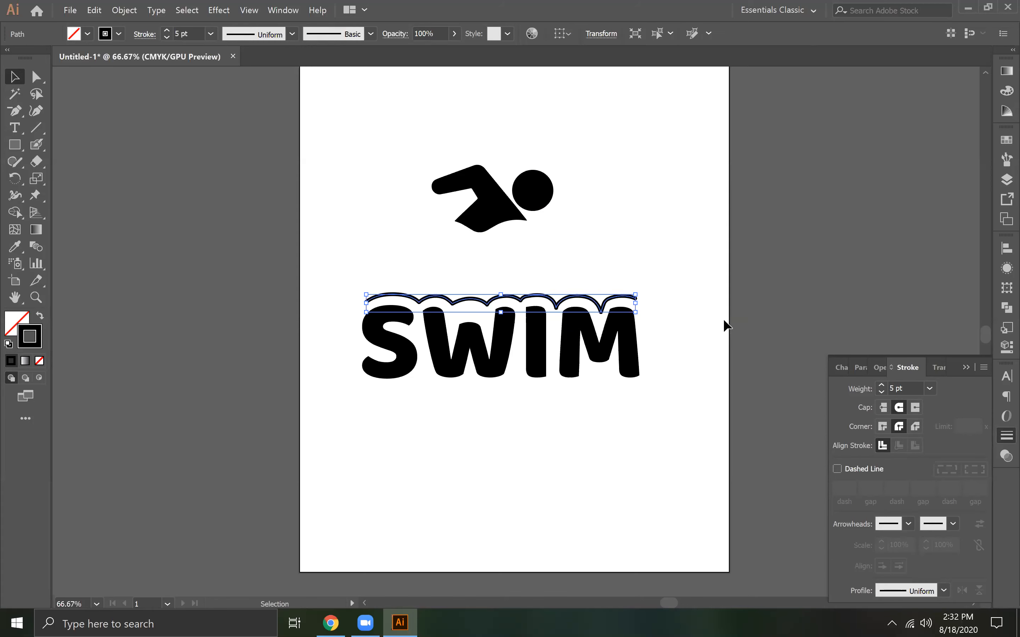
left_click(524, 358, "shift")
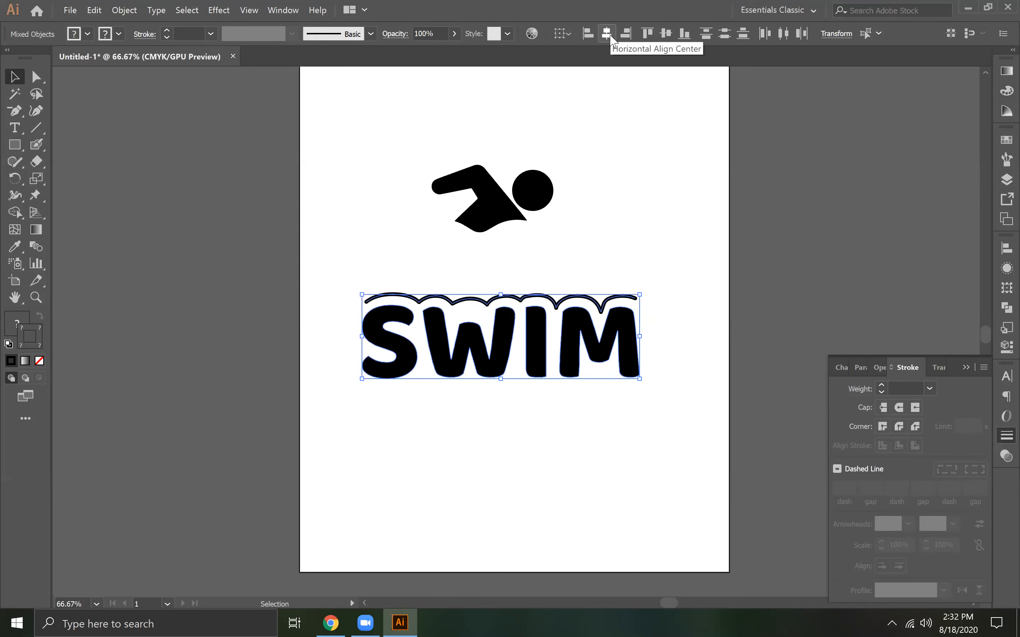
left_click(425, 194)
Move the swimmer silhouette up near the artboard's upper edge, well clear of the SWIM lettering
mouse_move(497, 200)
left_mouse_down()
mouse_move(508, 275)
mouse_move(505, 185)
left_mouse_up()
left_click_drag(484, 261, 399, 337)
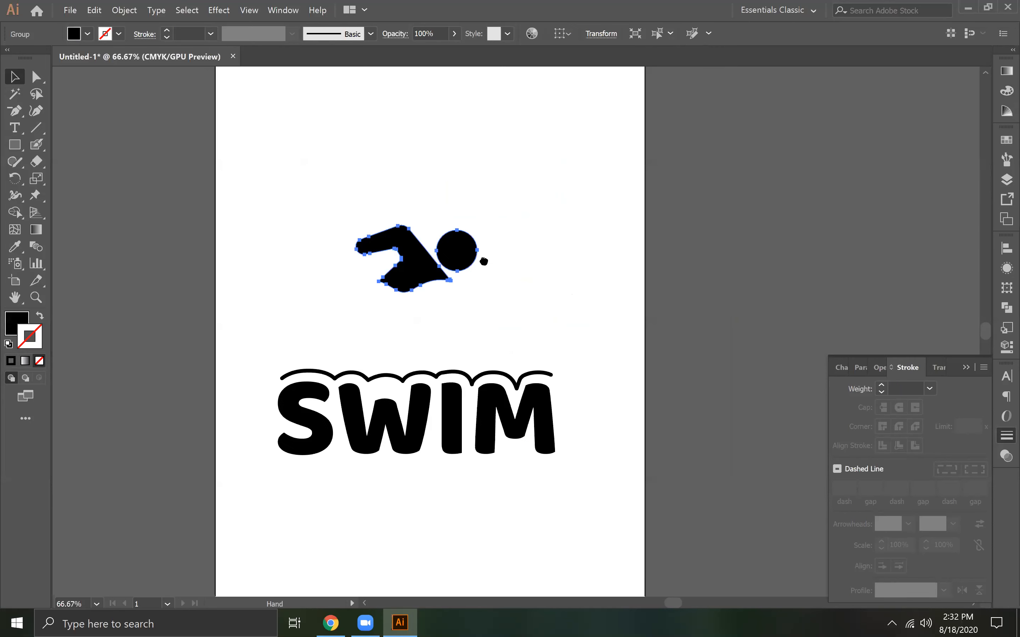
left_click(438, 376)
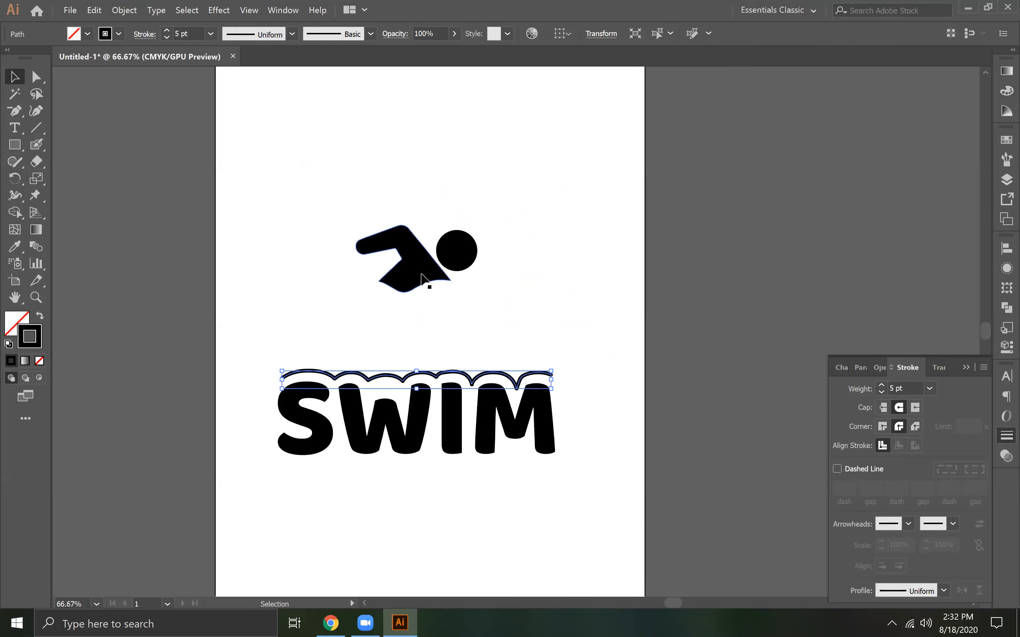
left_click_drag(421, 278, 456, 131)
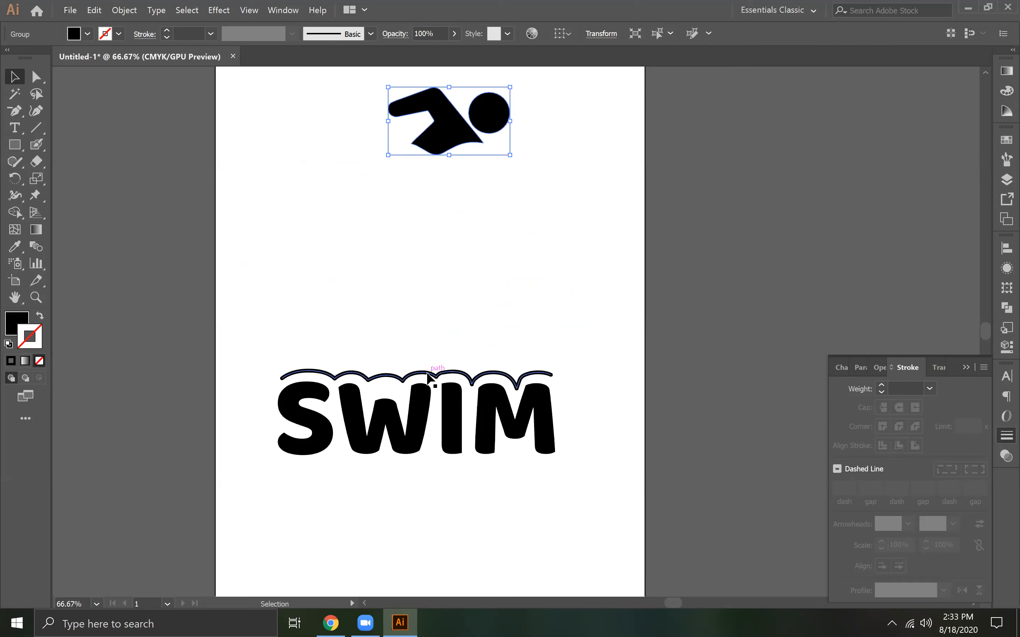
Duplicate the wave line into the space above the lettering and rest the swimmer silhouette on the copy
left_click(428, 377)
left_click_drag(428, 376, 435, 230, "alt")
left_click_drag(434, 184, 430, 227)
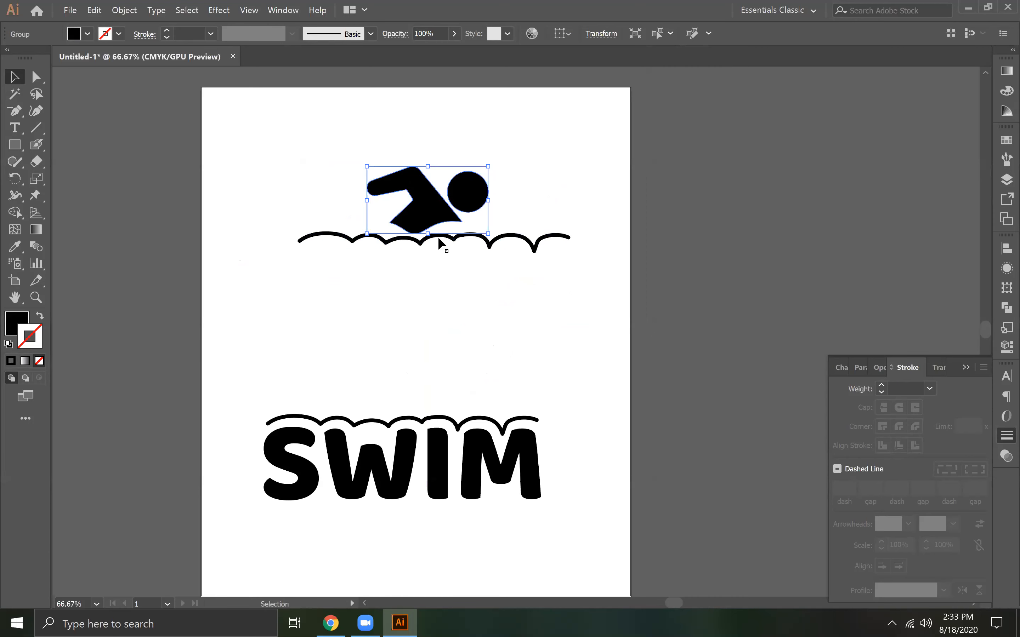
Reduce the copied wave line's stroke weight to 0 pt and raise it back to 5 pt
left_click(439, 239)
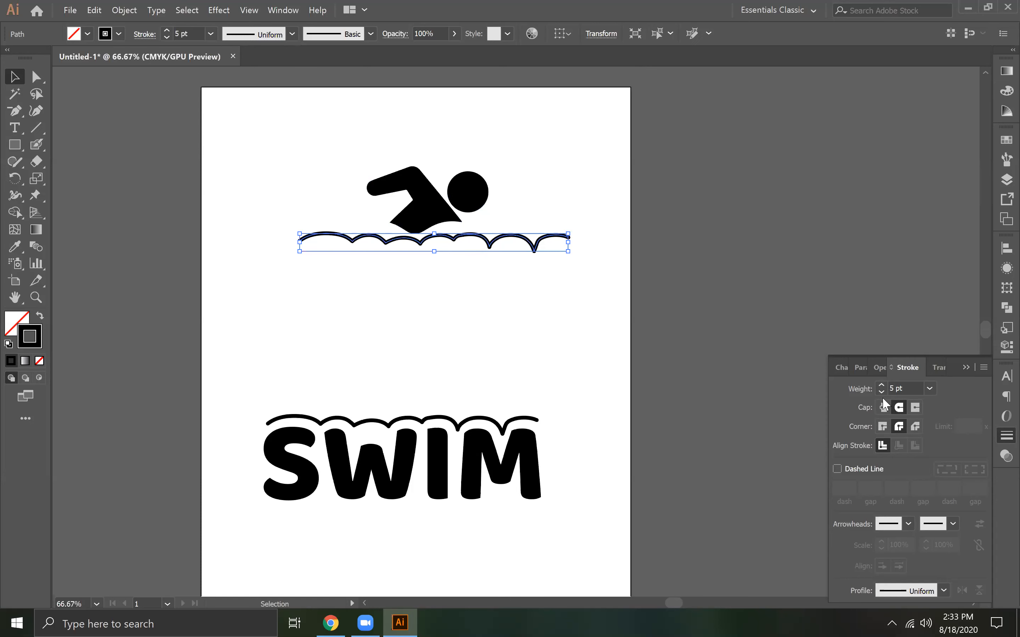
left_click_drag(882, 385, 883, 393)
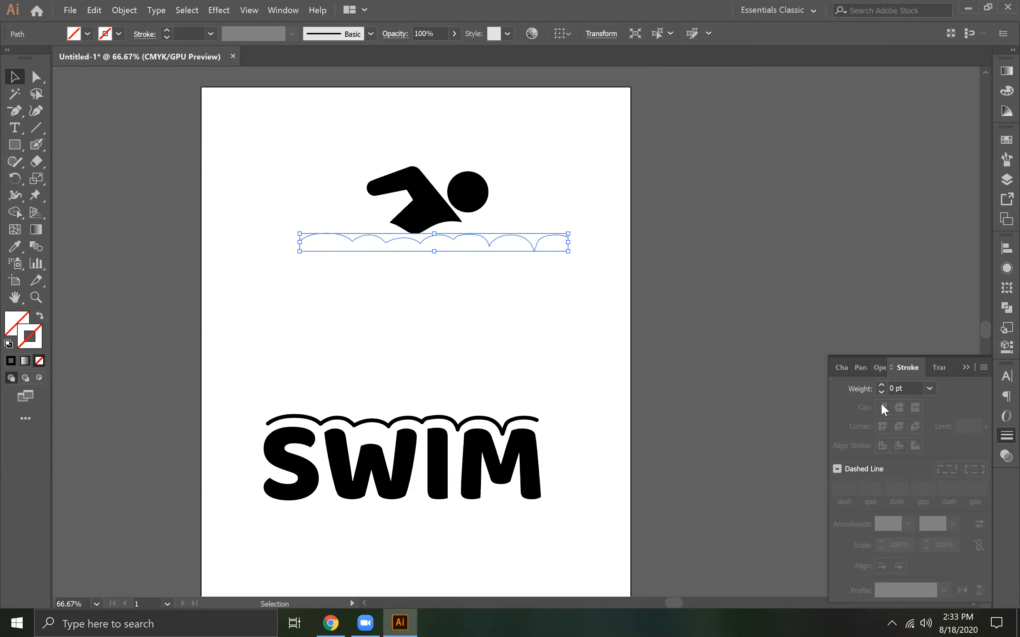
left_click(881, 385)
left_click(882, 385)
left_click(881, 385)
left_click(881, 385)
left_click(881, 385)
left_click(433, 262)
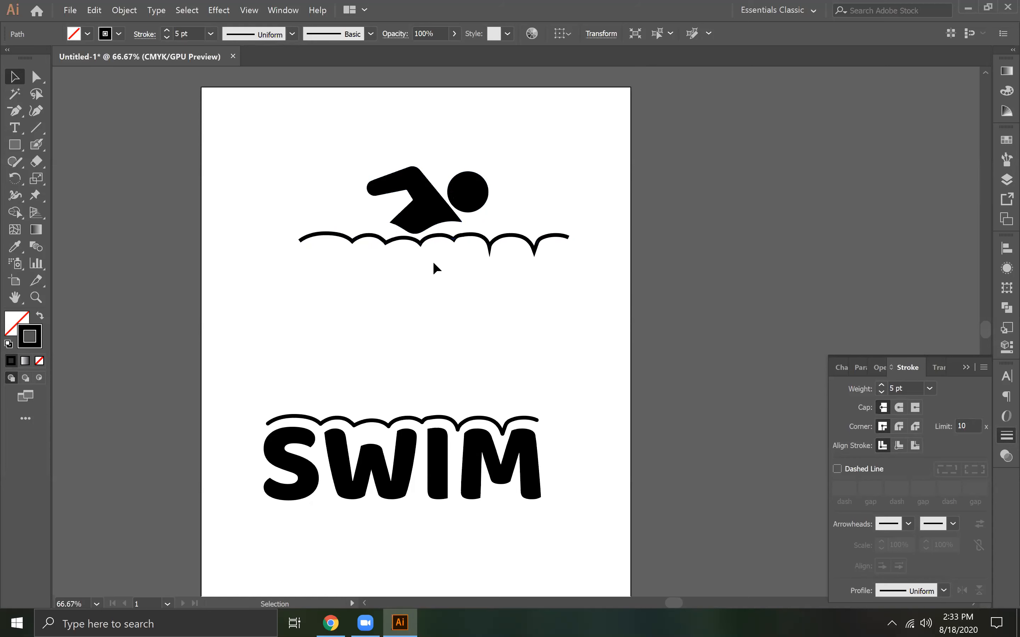
Move the swimmer silhouette straight up, clear of the copied wave line
left_click_drag(446, 215, 447, 189)
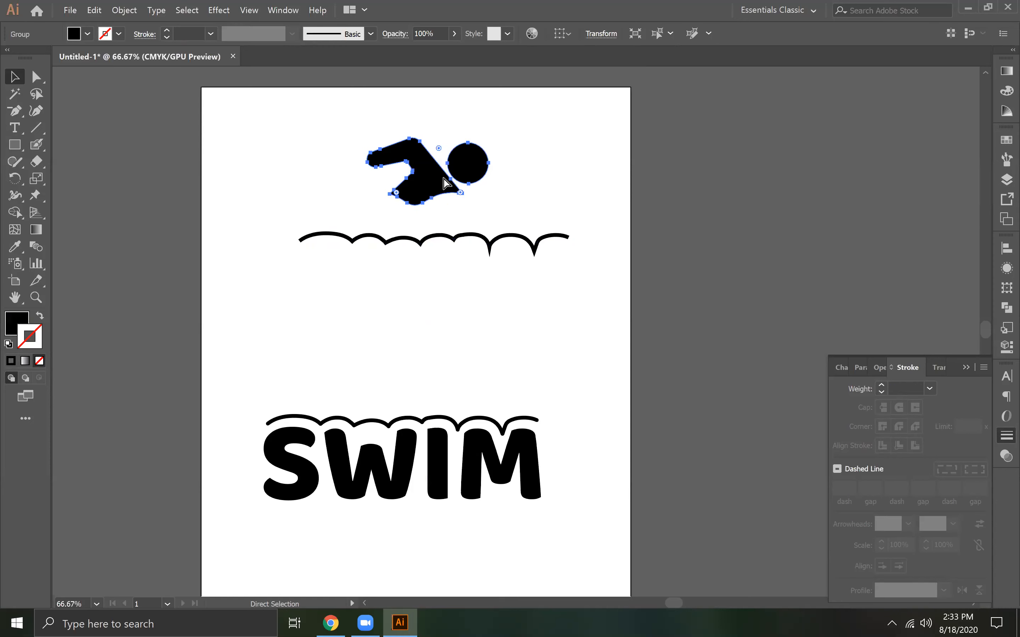
key("ctrl+plus")
key("ctrl+plus")
key("space")
left_click_drag(422, 403, 413, 383)
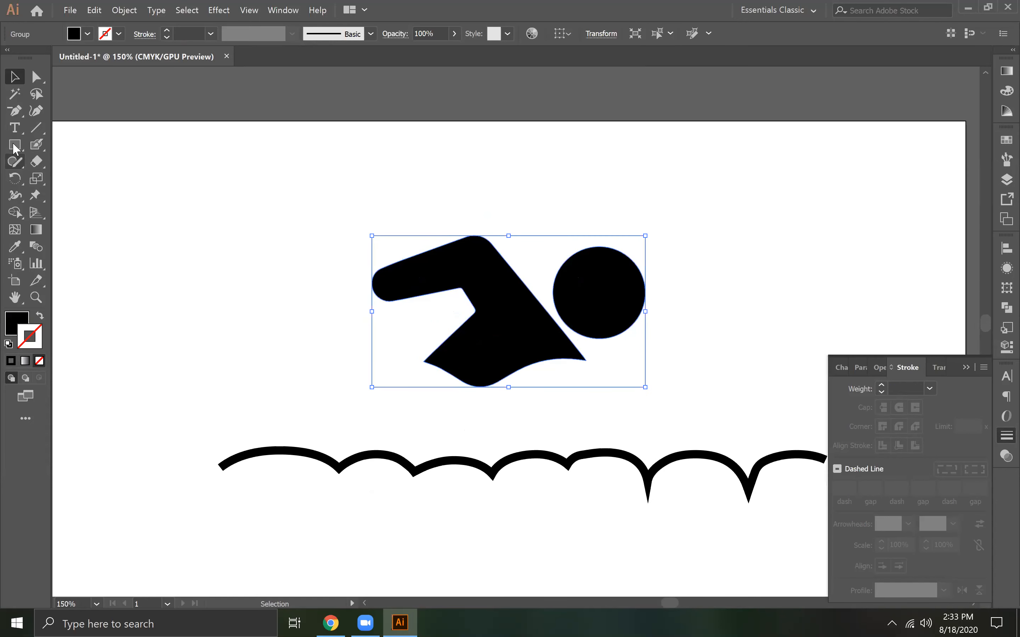
Show the rulers and place vertical guides at the left and right lower tips of the swimmer's body
left_click_drag(15, 111, 77, 111)
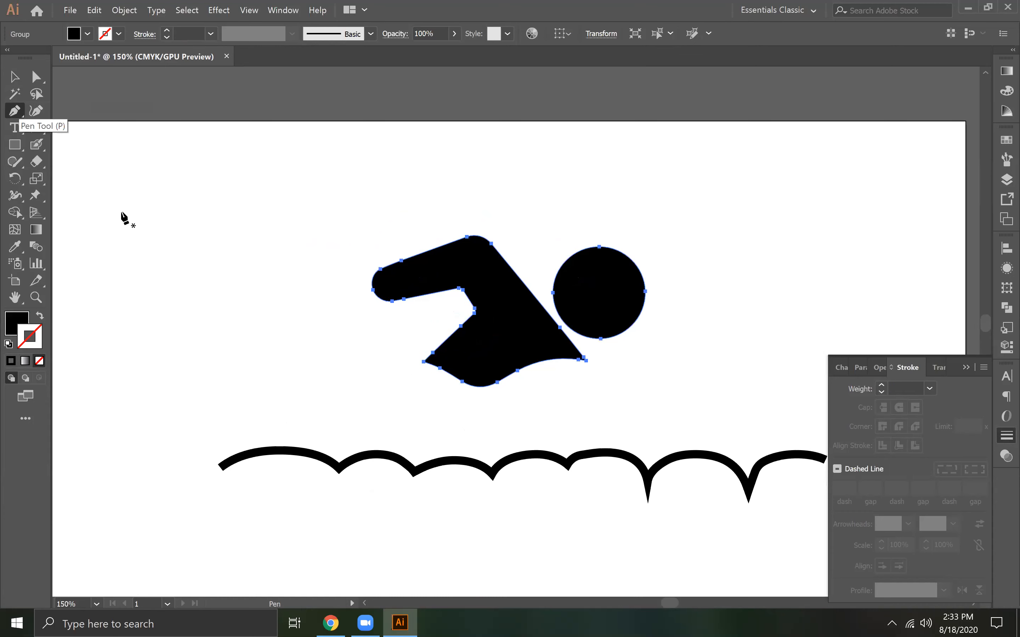
left_click(421, 419)
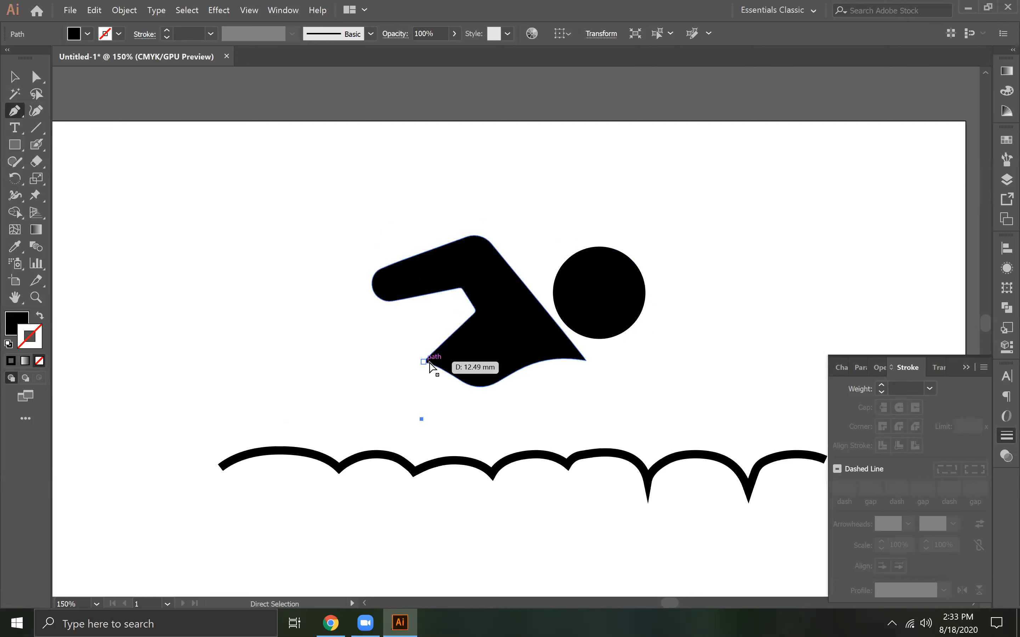
key("ctrl+z")
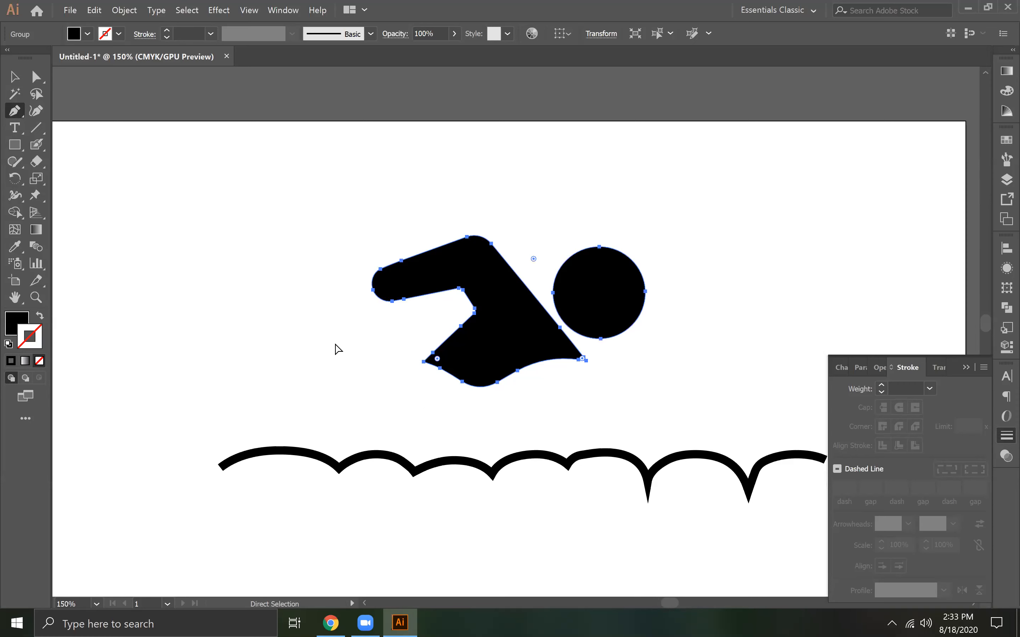
key("ctrl+r")
left_click_drag(235, 328, 423, 370)
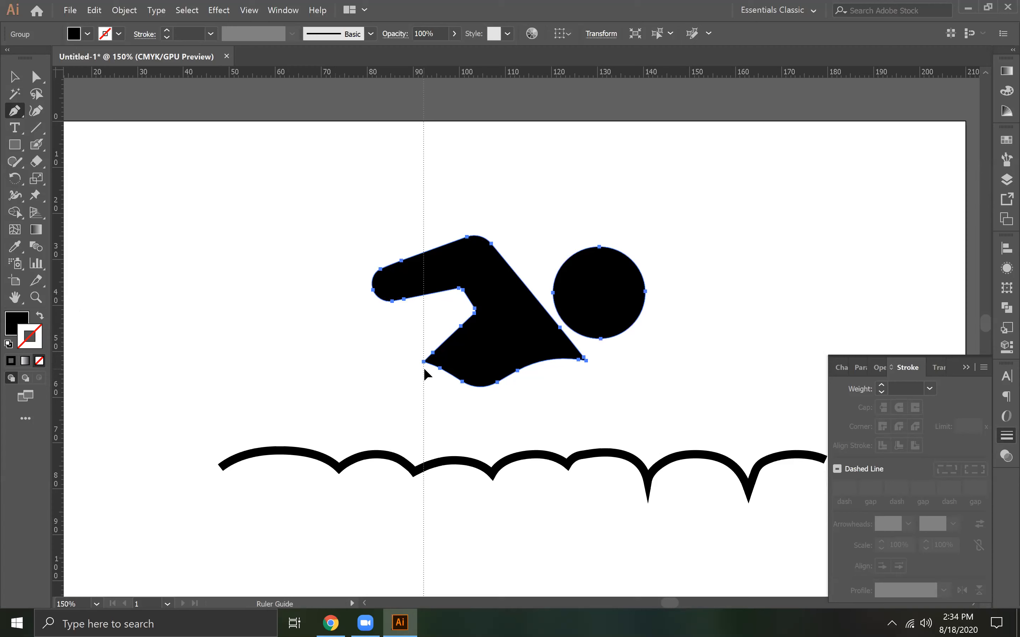
left_click_drag(59, 349, 587, 414)
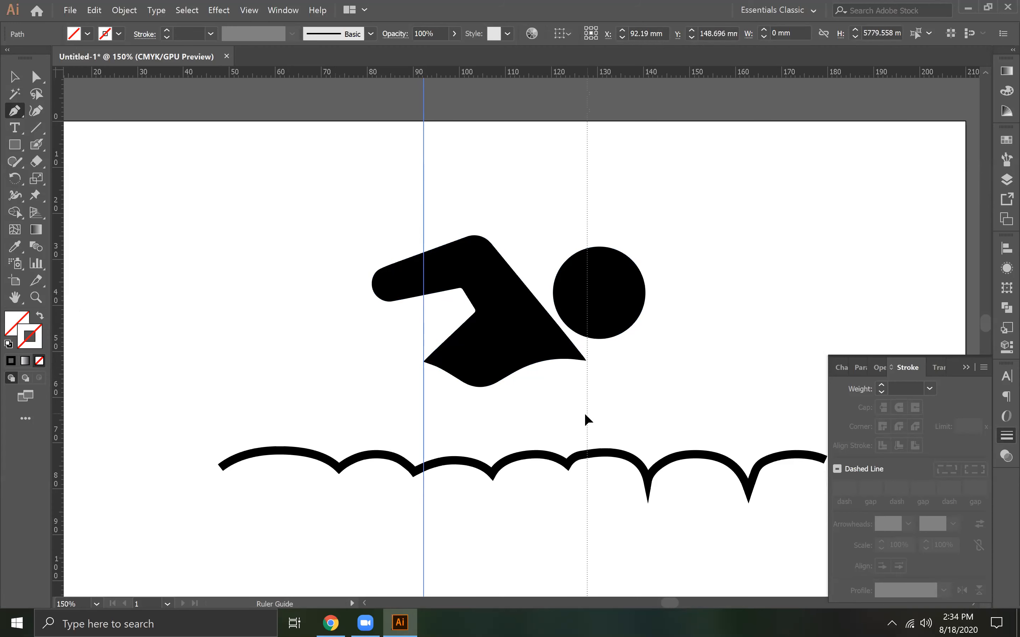
left_click_drag(585, 414, 587, 419)
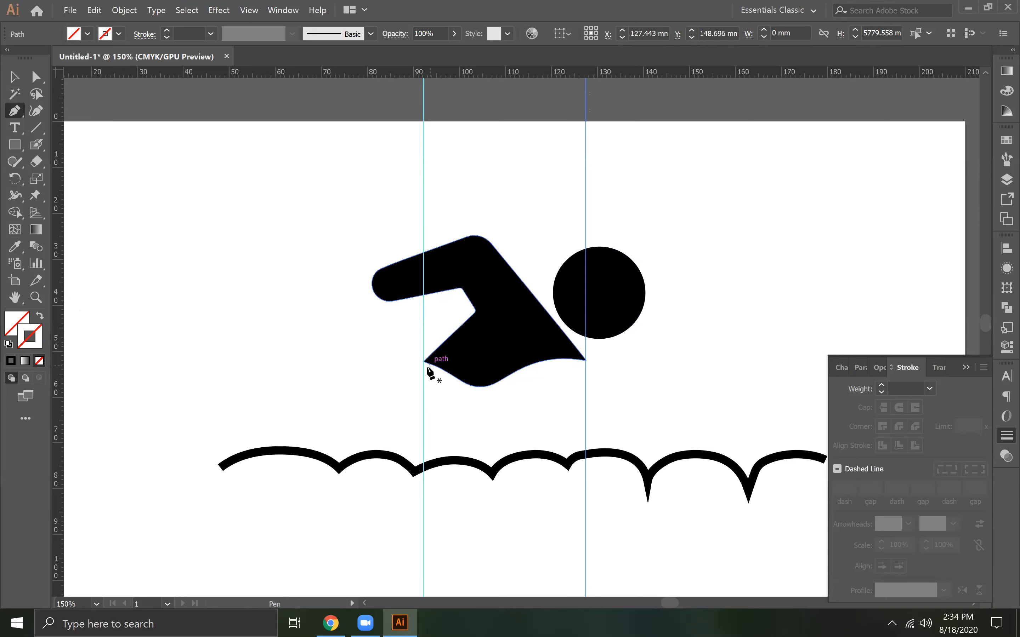
Draw a closed four-sided Pen shape below the swimmer's body, spanning the two guides, and fill it solid black
left_click(424, 433)
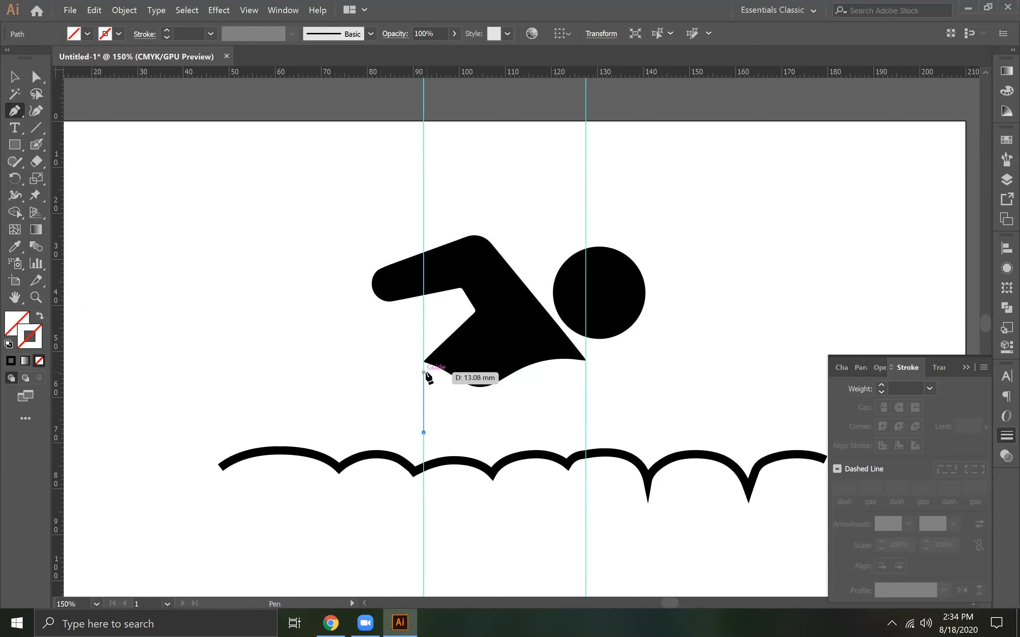
left_click(423, 361)
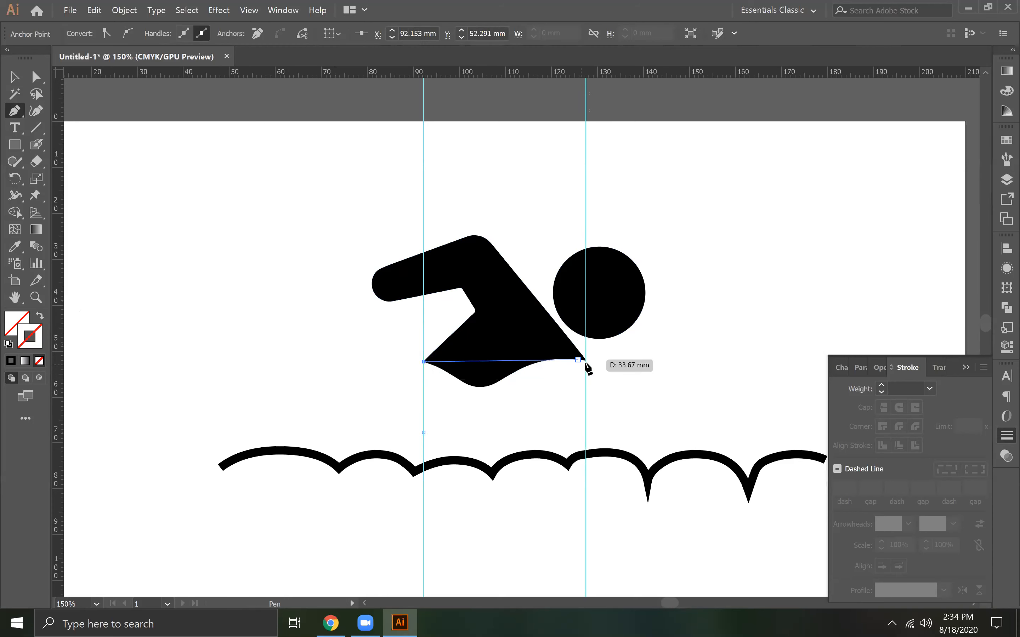
left_click(585, 361)
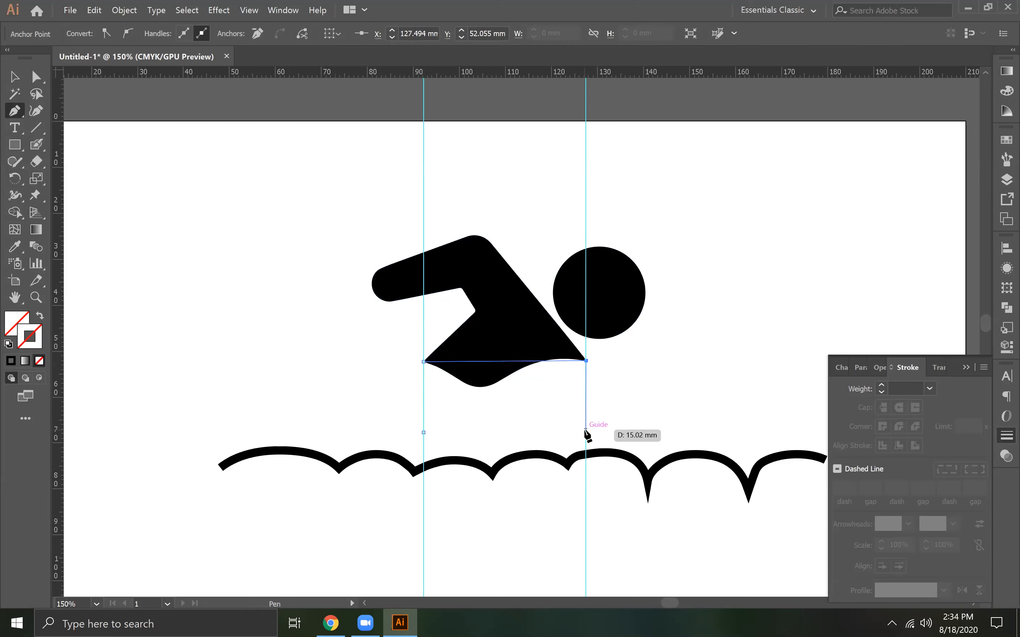
left_click(585, 430)
left_click(423, 432)
left_click(14, 77)
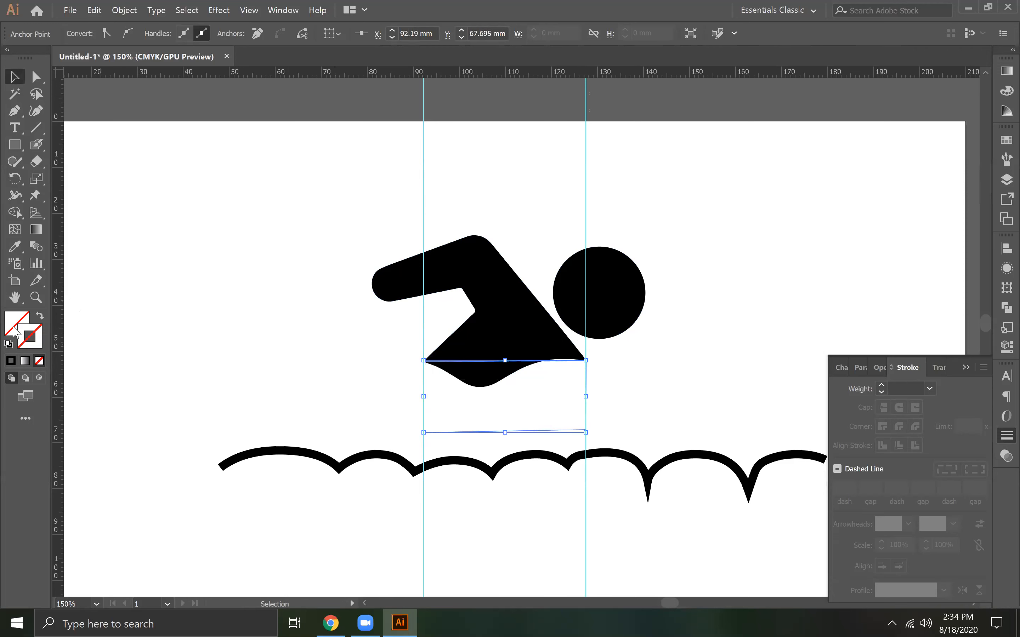
left_click(11, 360)
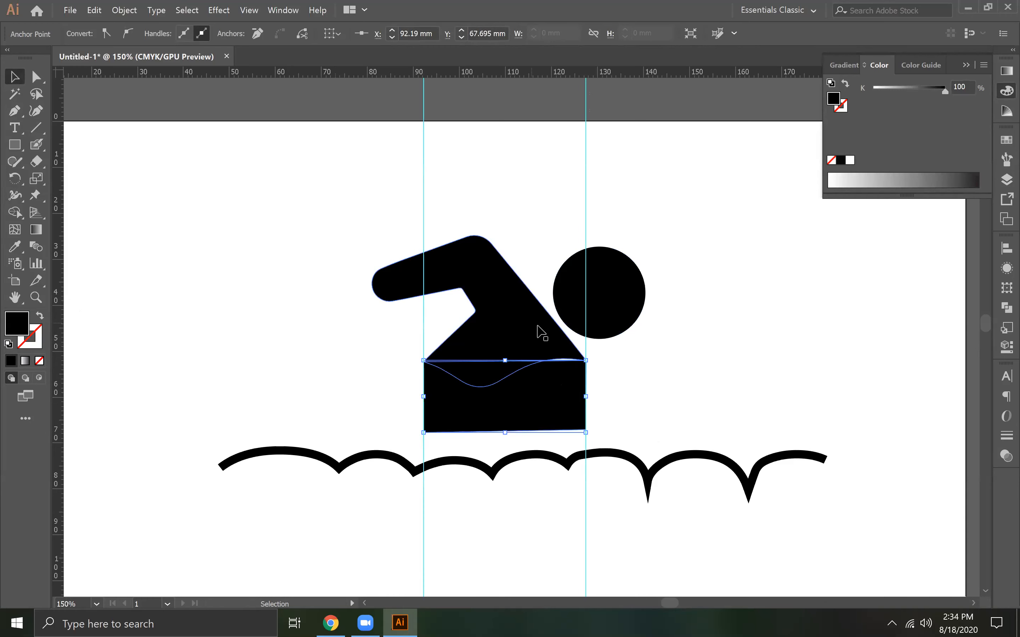
Move the block's upper-right anchor onto the body's slanted edge at about X 126.24 mm, Y 50.36 mm
left_click(36, 76)
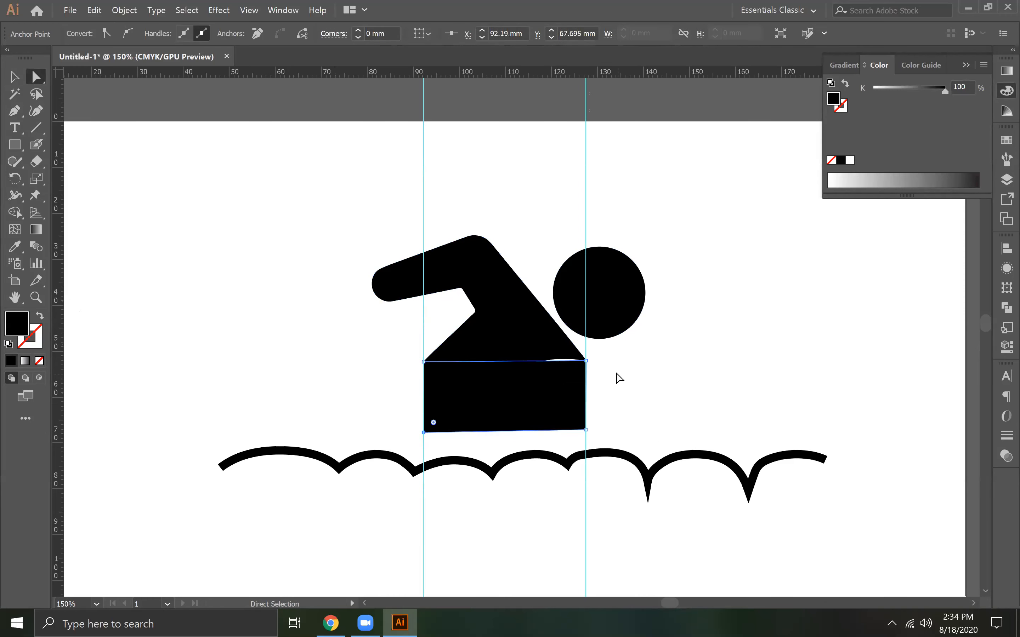
key("ctrl+equal")
key("ctrl+equal")
key("ctrl+equal")
key("space")
left_click_drag(781, 258, 565, 499)
left_click_drag(660, 336, 610, 385)
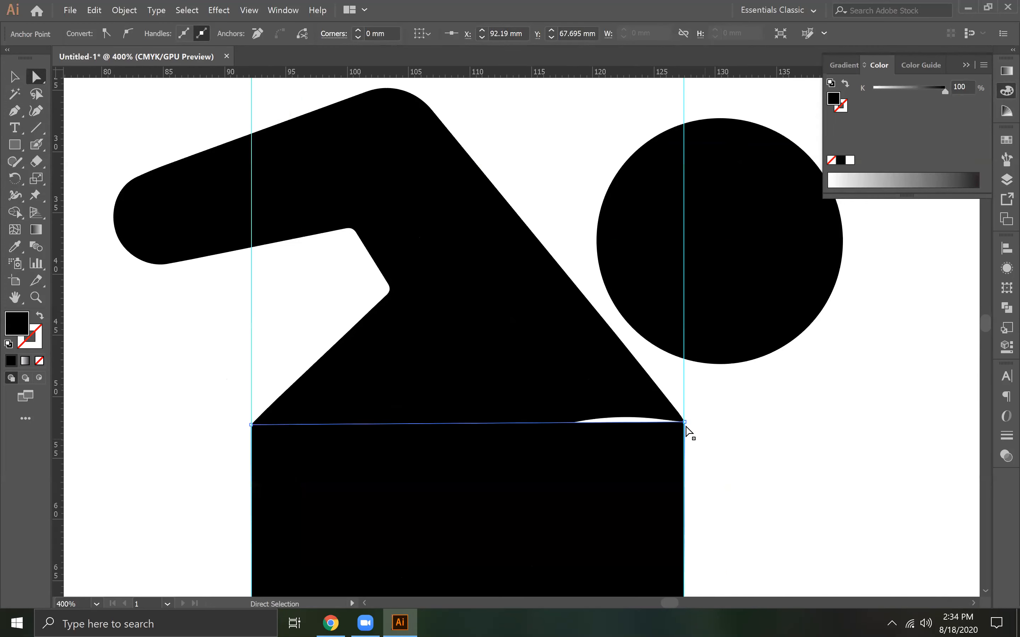
left_click(685, 424)
left_click_drag(686, 426, 669, 400)
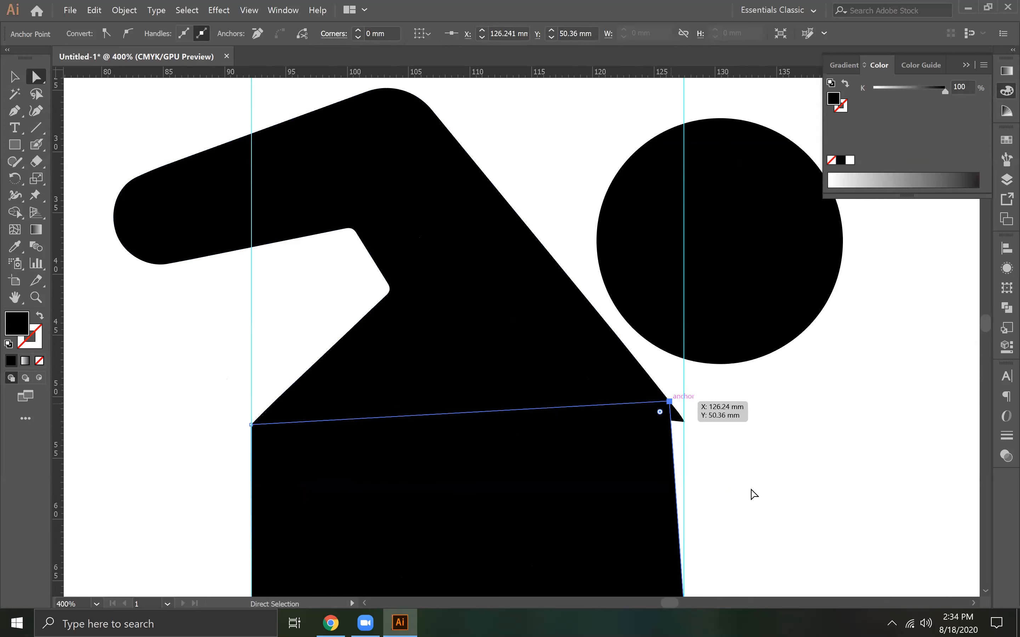
Add an anchor point near the top of the block's right edge and move it to the body's right tip
left_click(14, 110)
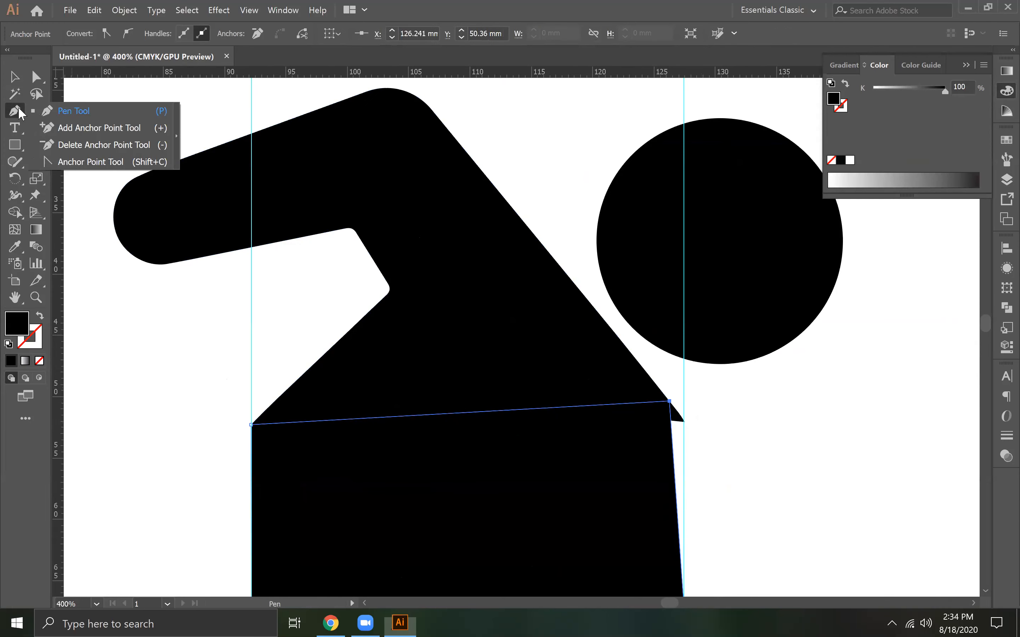
left_click(50, 125)
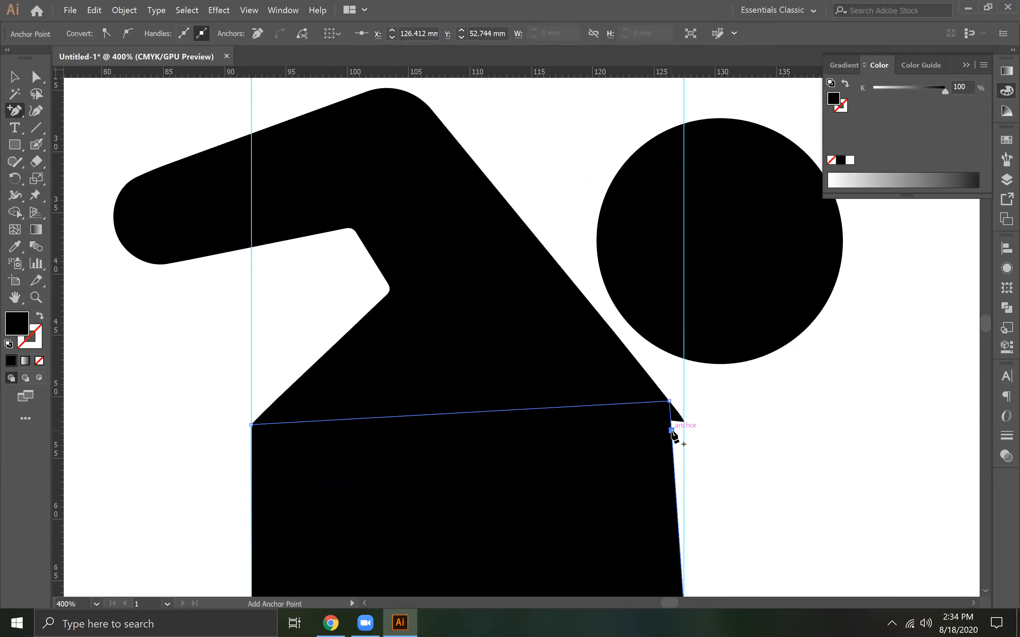
key("a")
left_click_drag(671, 430, 684, 422)
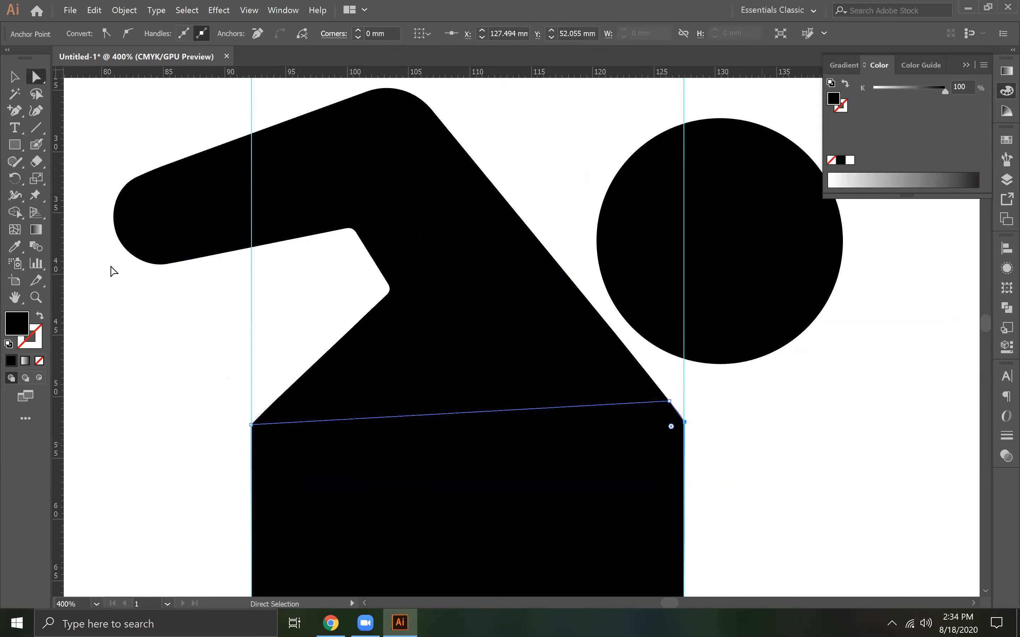
Delete both vertical guides around the swimmer's body
left_click(13, 75)
left_click_drag(204, 330, 481, 507)
left_click_drag(165, 311, 276, 346)
key("Delete")
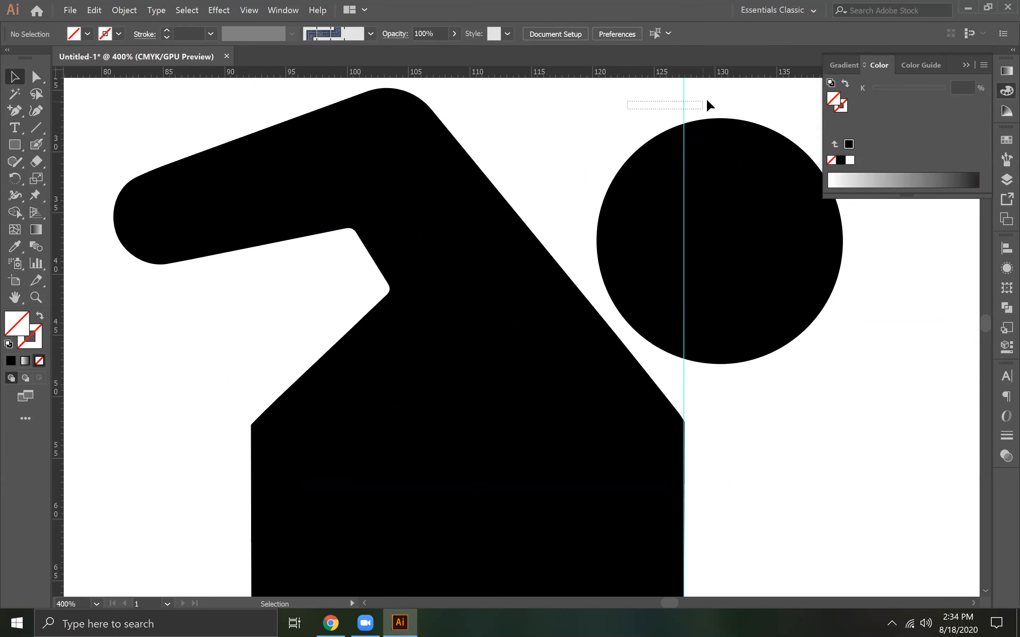
key("Delete")
key("ctrl+minus")
key("ctrl+minus")
key("ctrl+minus")
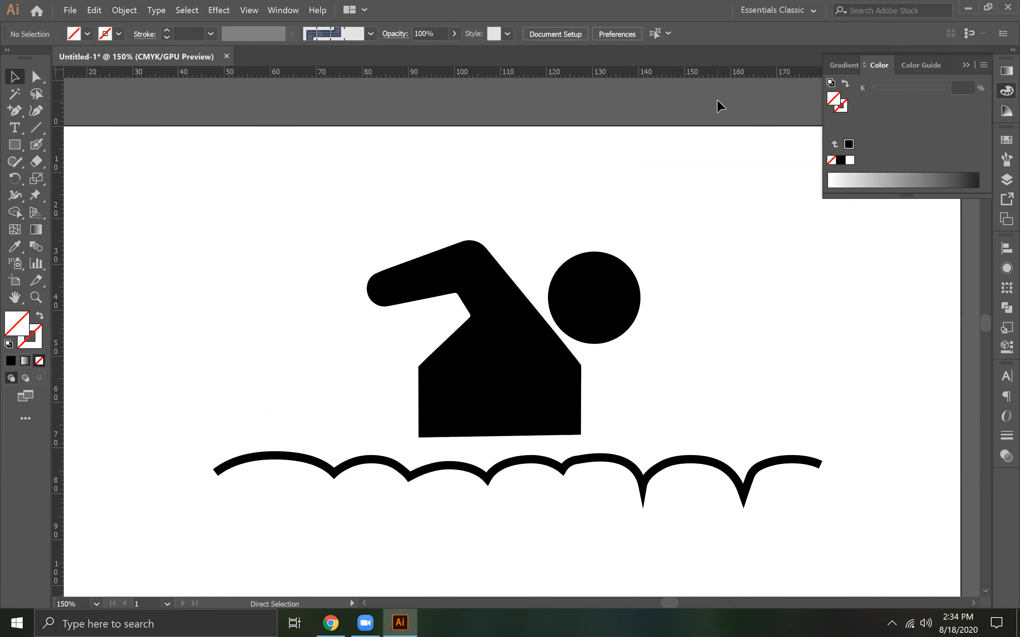
Unite the black block with the swimmer silhouette using Pathfinder
left_click(548, 371)
left_click(499, 346, "shift")
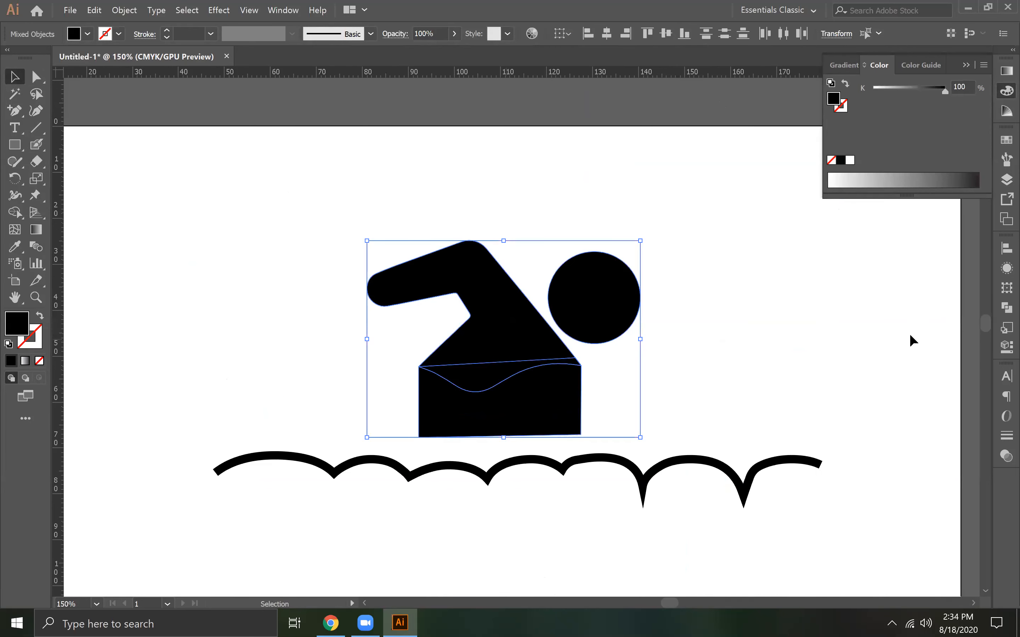
left_click(1005, 251)
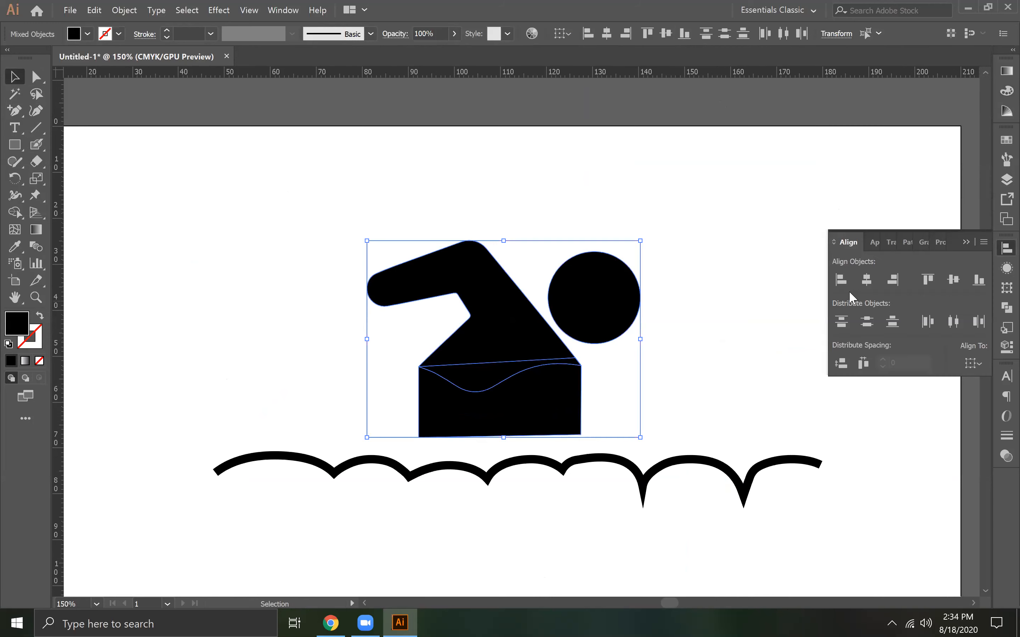
left_click(1006, 308)
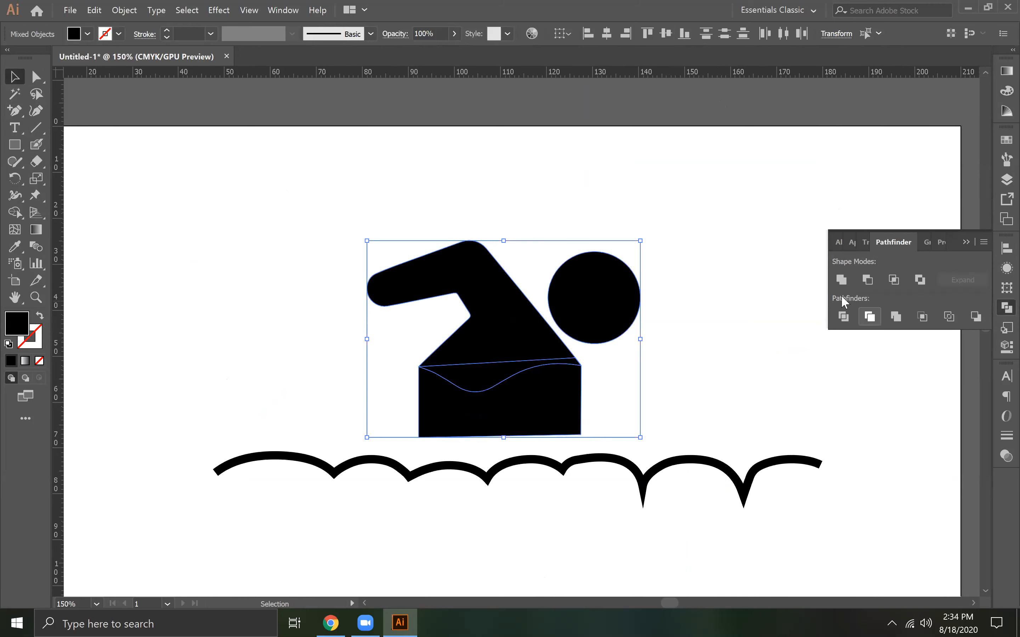
left_click(841, 279)
left_click(681, 385)
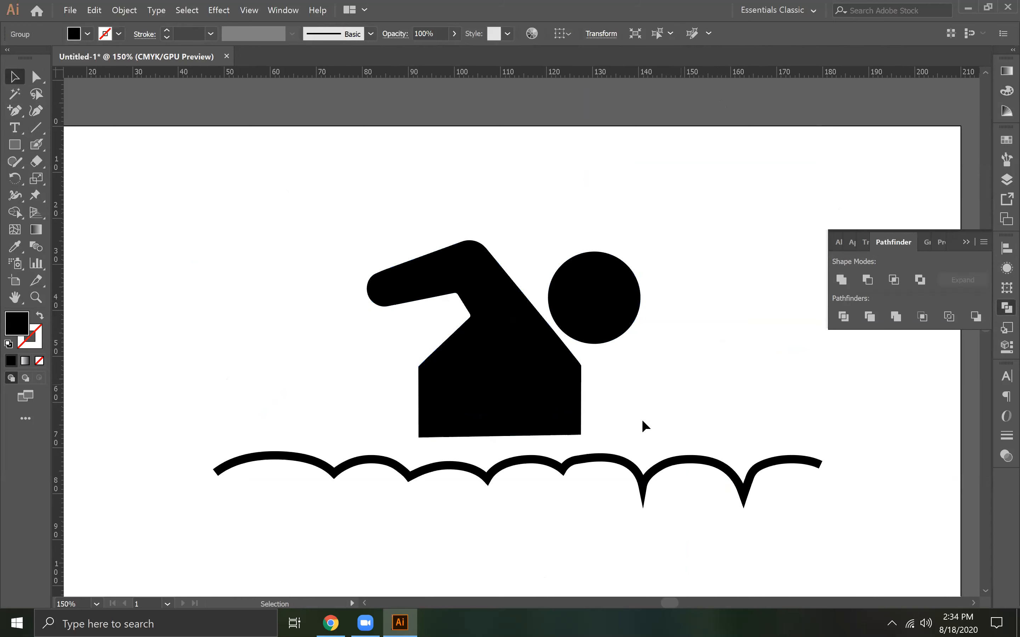
Expand the copied wave line into a filled shape and unite its parts with Pathfinder
left_click(614, 462)
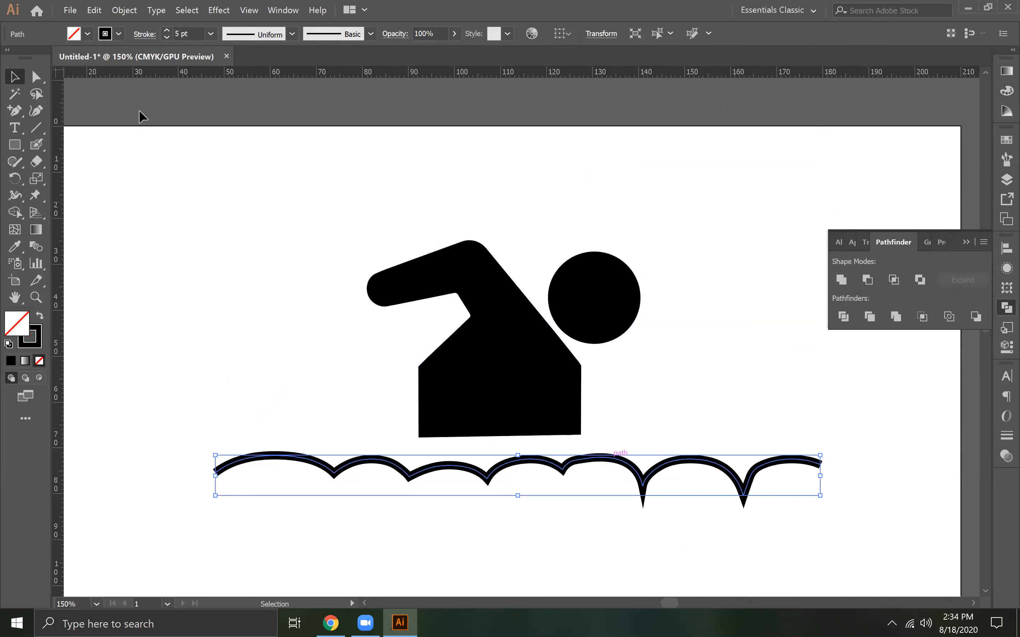
left_click(125, 11)
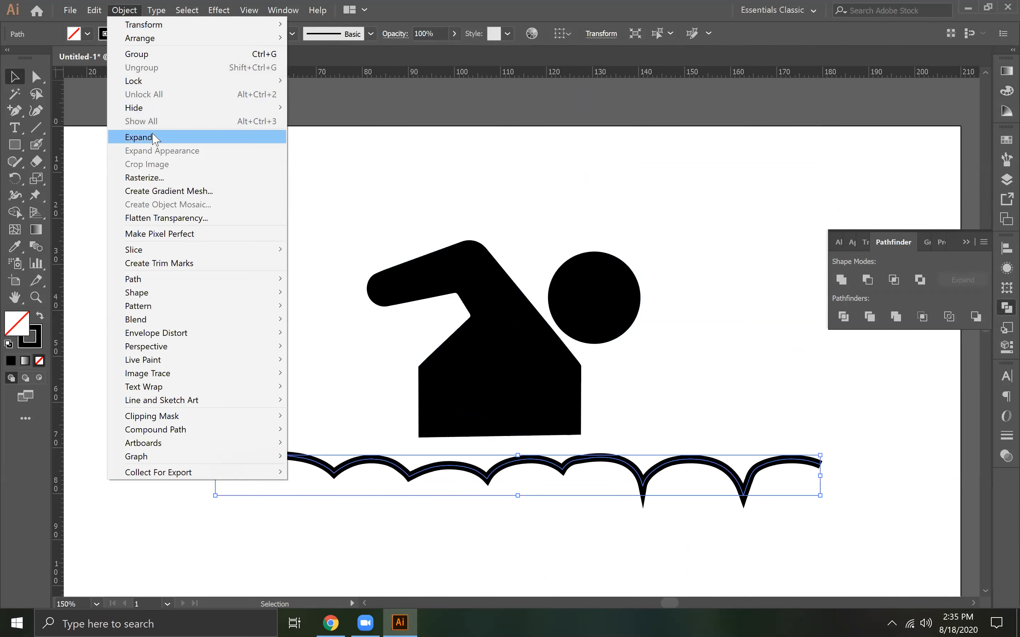
left_click(139, 137)
left_click(658, 377)
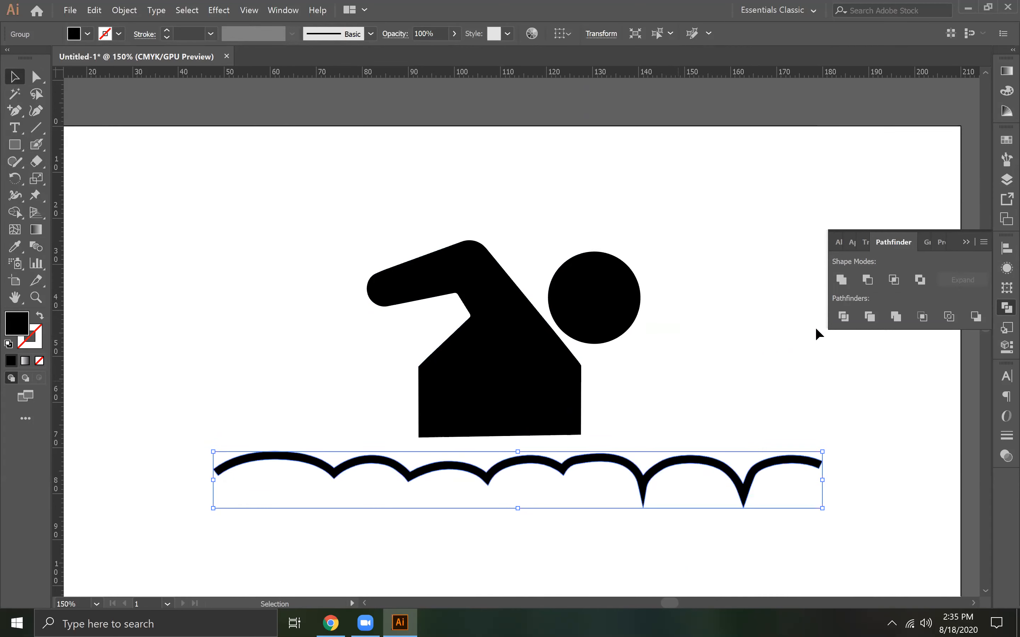
left_click(841, 279)
left_click(622, 378)
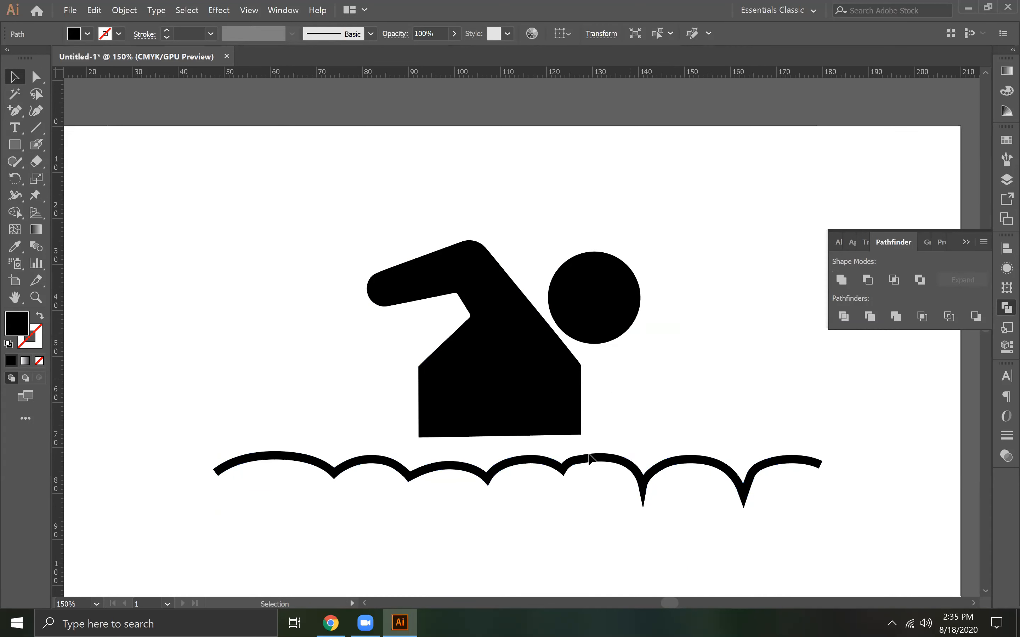
Move the expanded wave up across the swimmer's lower body and divide the overlapping shapes with Pathfinder
left_click_drag(590, 450, 584, 392)
left_click_drag(306, 322, 586, 480)
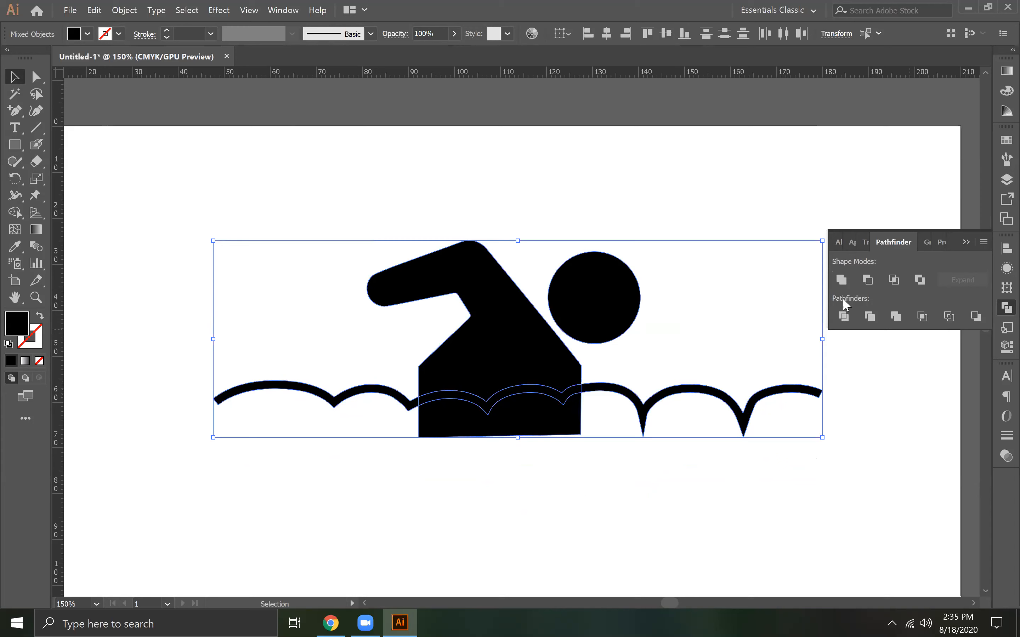
left_click(844, 316)
Ungroup the divided pieces and delete the part of the body below the wave
left_click(562, 444)
left_click(521, 359)
right_click(519, 358)
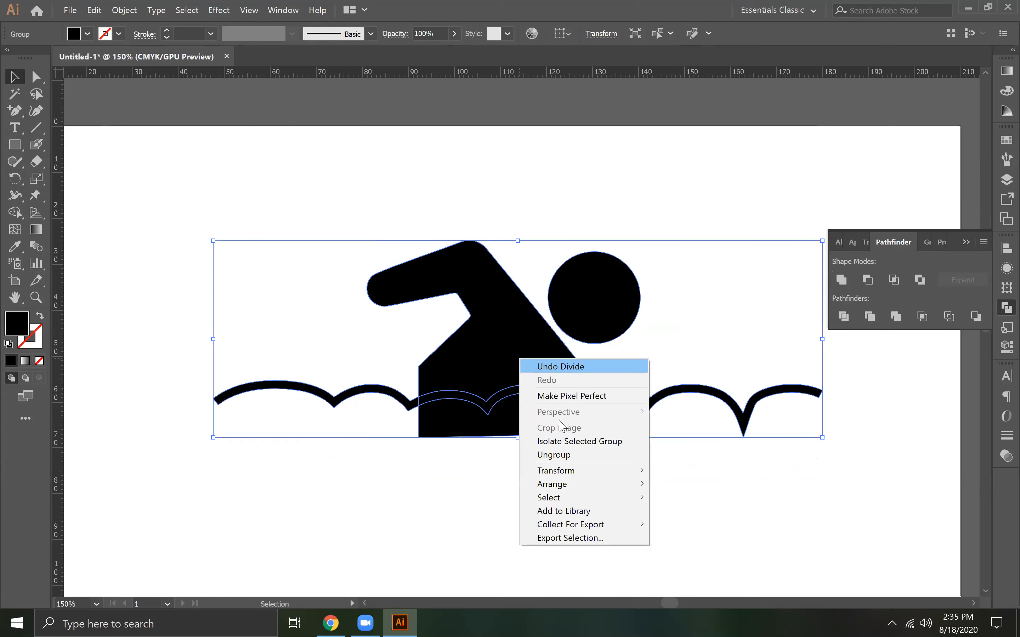
left_click(566, 456)
left_click(546, 439)
left_click(540, 427)
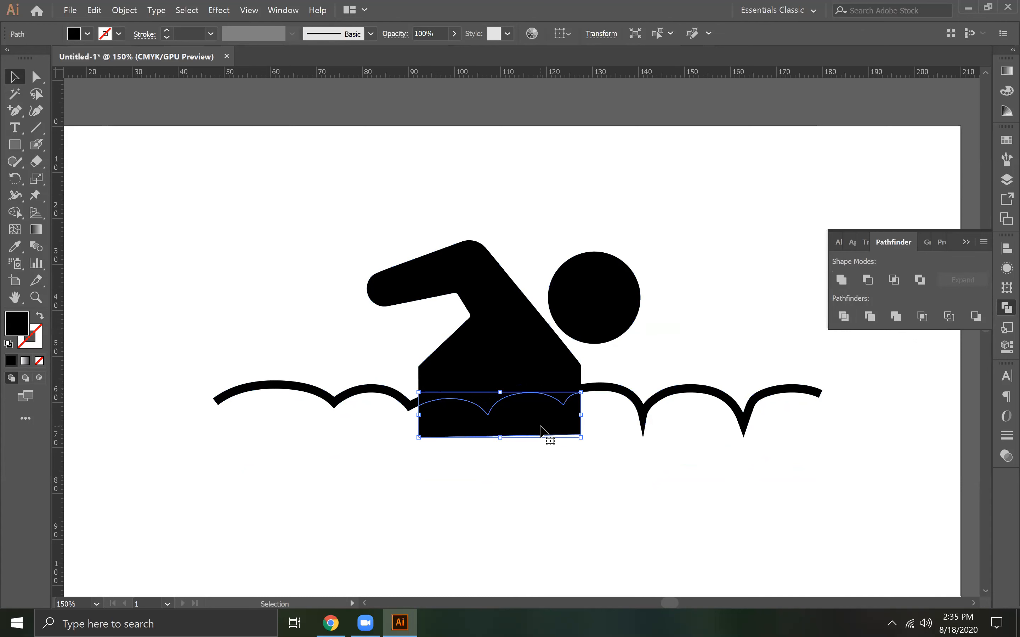
key("Delete")
Delete the wave piece extending beyond the front of the swimmer's body
left_click(588, 389)
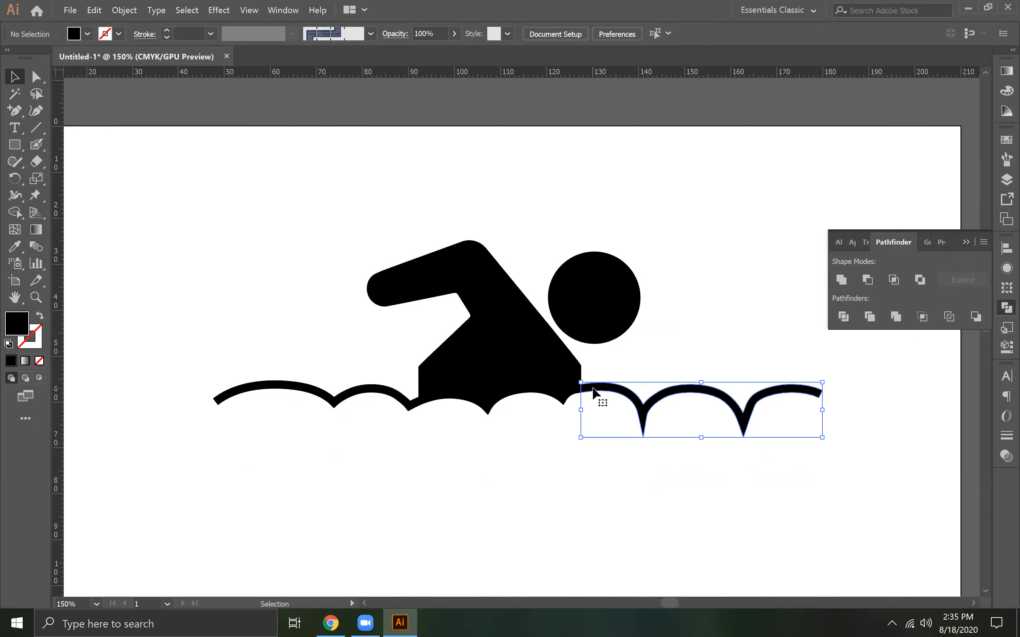
key("Delete")
left_click(547, 388)
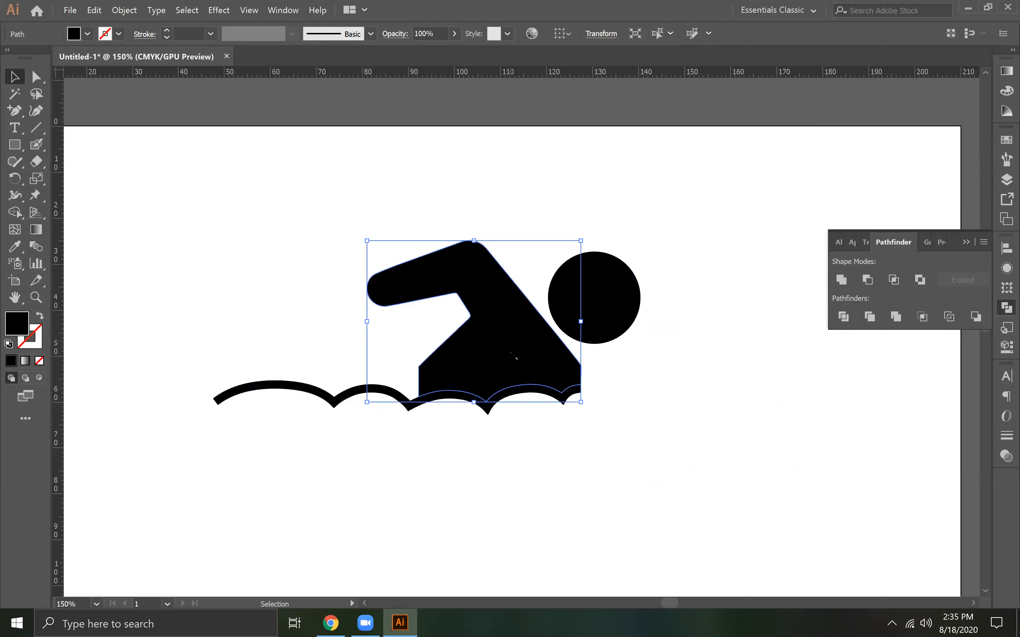
Undo the piece deletions, the ungrouping and the Divide operation on the swimmer and wave
key("ctrl+z")
key("ctrl+z")
key("ctrl+z")
key("ctrl+z")
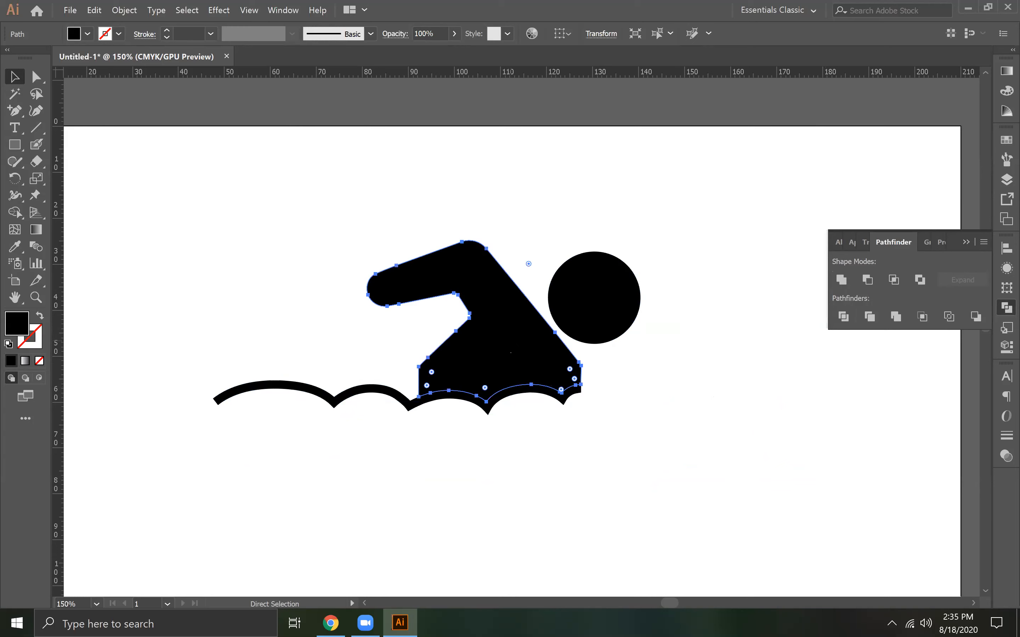
key("ctrl")
key("ctrl")
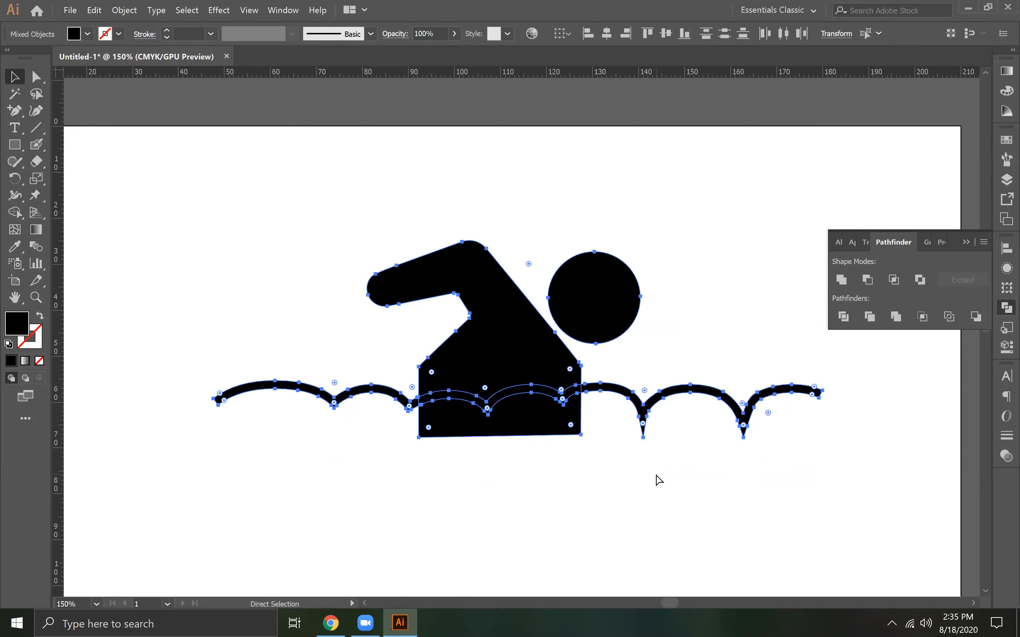
key("ctrl+z")
Move the wave higher across the swimmer's lower body and divide the overlapping shapes with Pathfinder
left_click_drag(532, 457, 561, 352)
left_click_drag(466, 503, 522, 319)
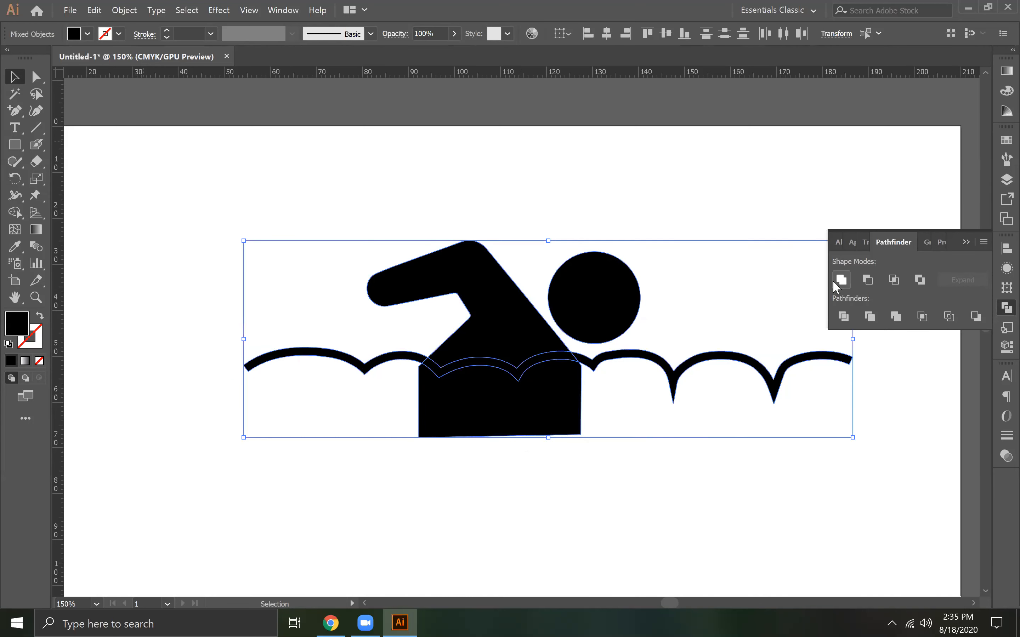
left_click(845, 317)
Ungroup the divided pieces and delete the outer wave pieces and the body part below the wave
right_click(504, 350)
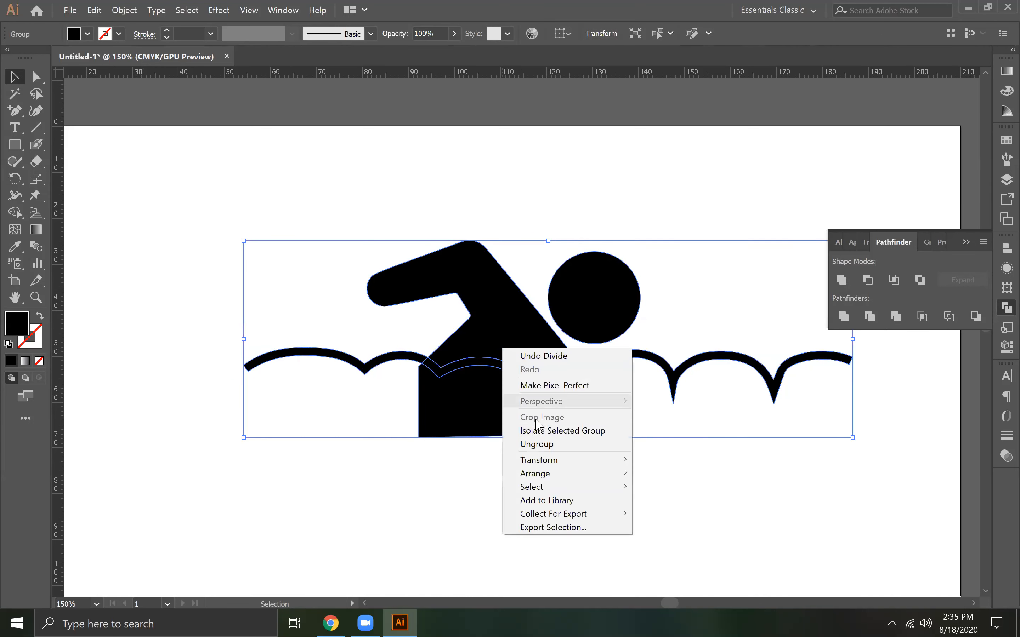
left_click(525, 443)
left_click(379, 358)
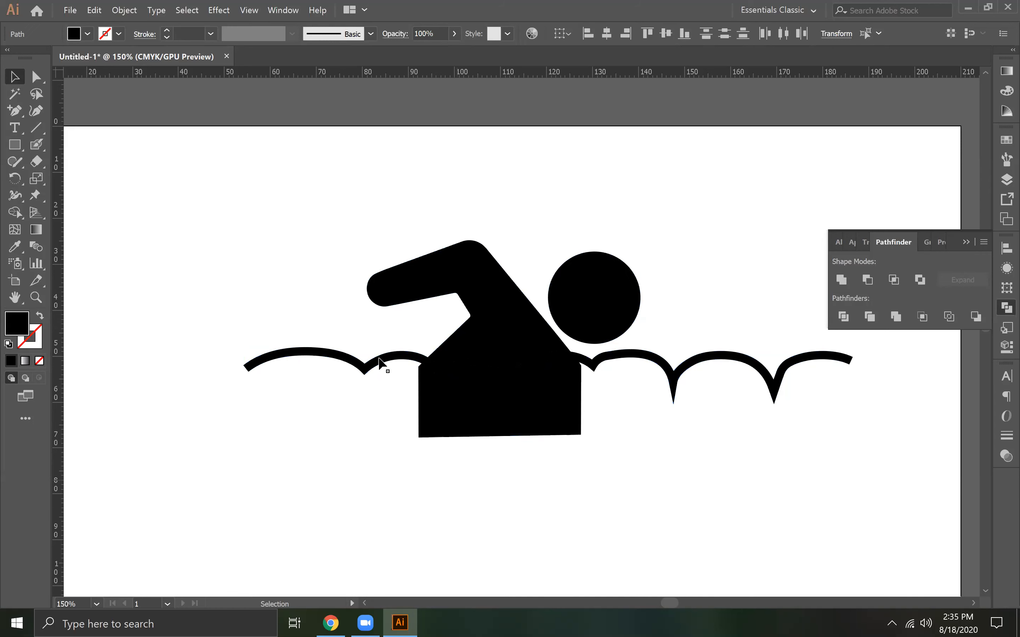
key("Delete")
left_click(492, 391)
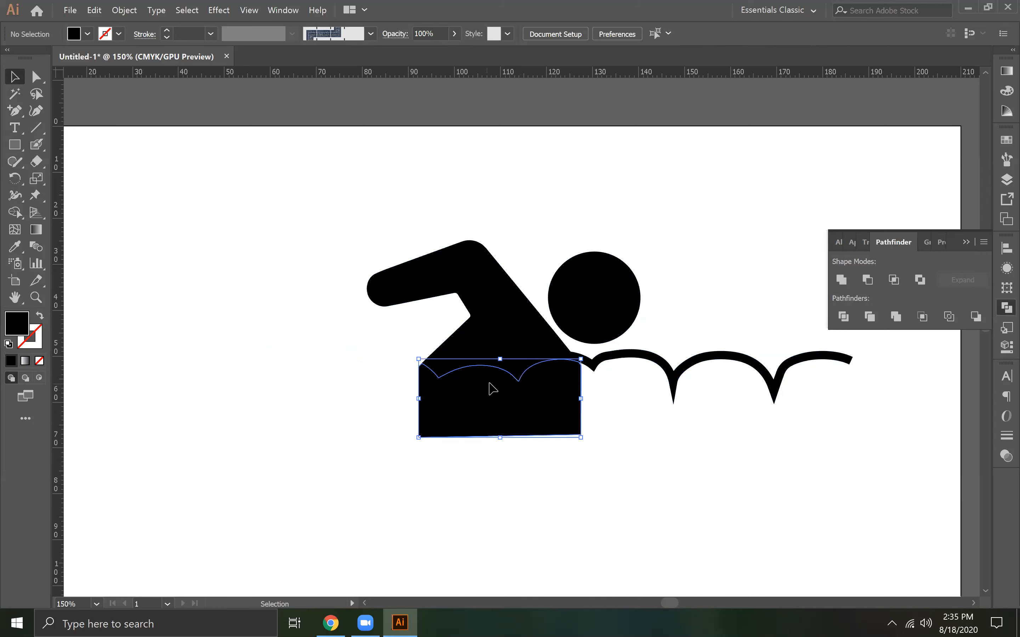
key("Delete")
left_click(628, 357)
key("Delete")
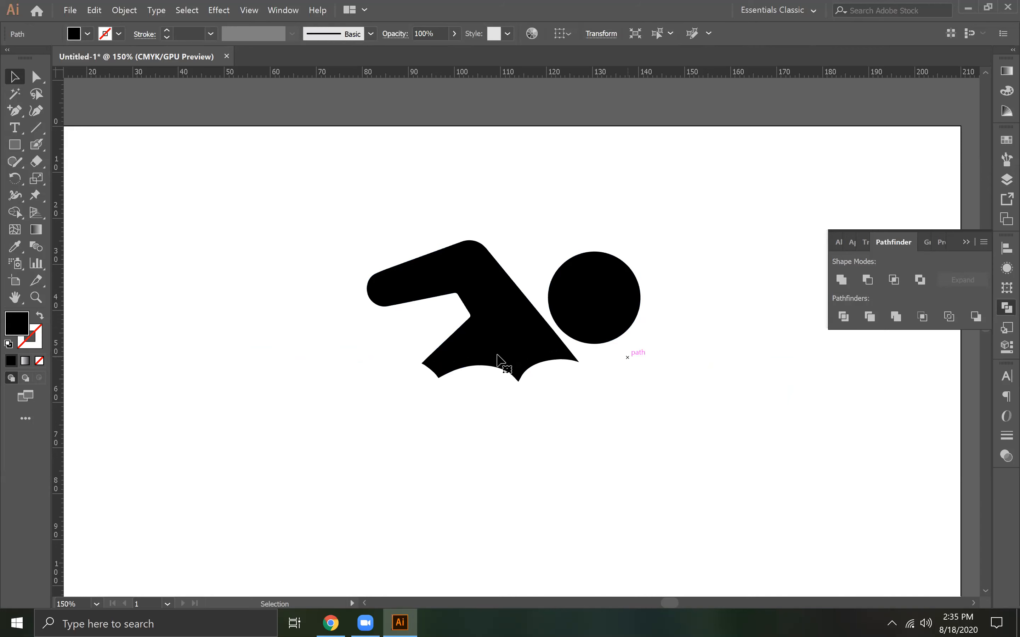
Delete the wave-shaped strip along the lower edge of the swimmer's body
left_click(505, 336)
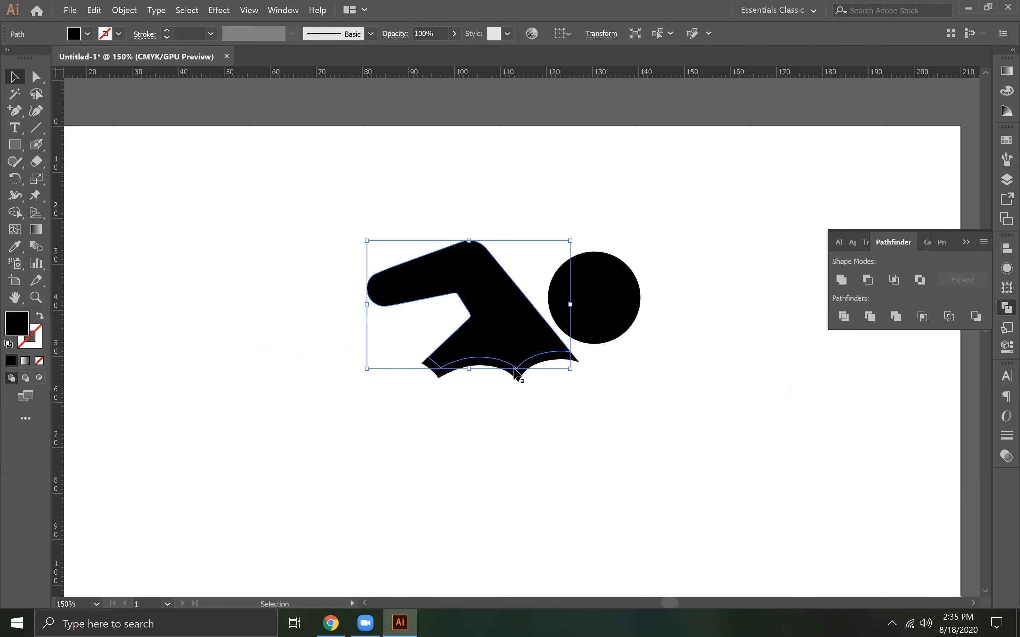
left_click(518, 385)
key("Delete")
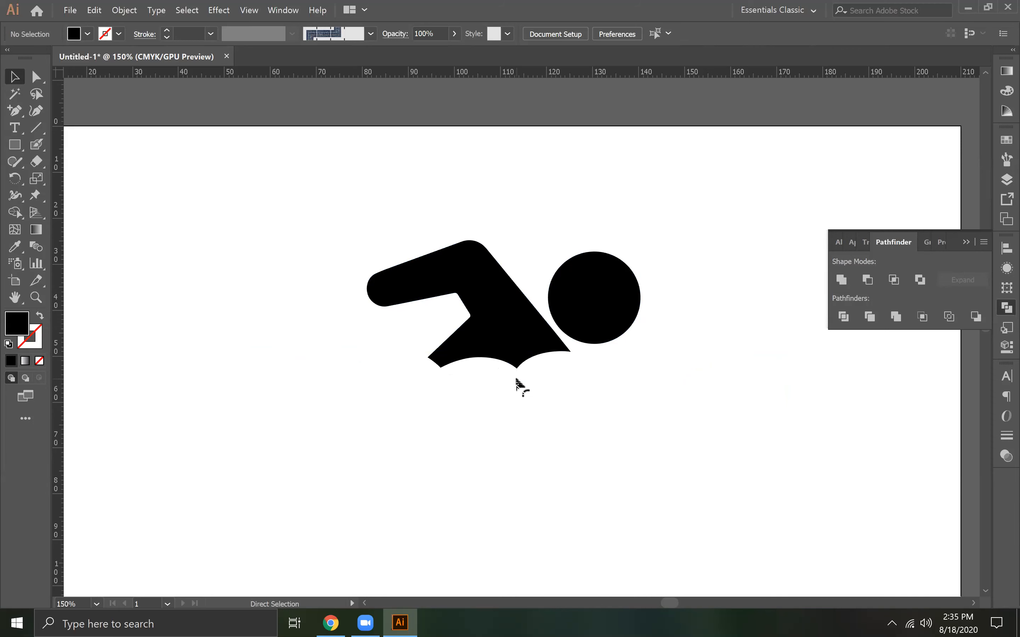
key("ctrl+z")
key("Delete")
key("ctrl+y")
key("ctrl+y")
Group the swimmer's body and head
left_click_drag(361, 216, 675, 317)
right_click(490, 310)
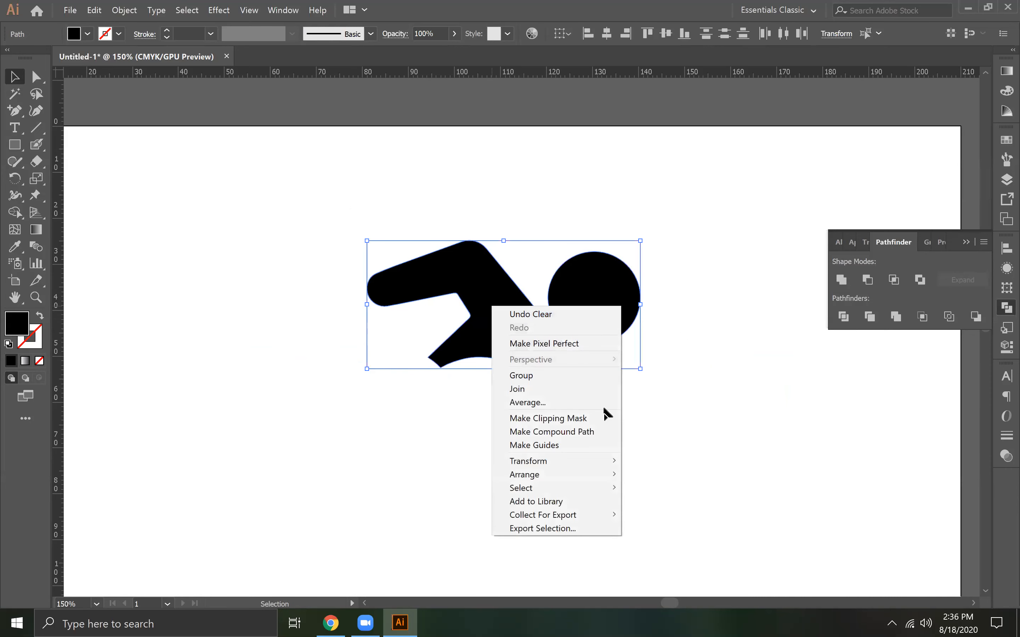
left_click(518, 376)
Move the swimmer group down so it sits just above the wave line over the SWIM lettering
key("ctrl+minus")
key("ctrl+minus")
key("ctrl+minus")
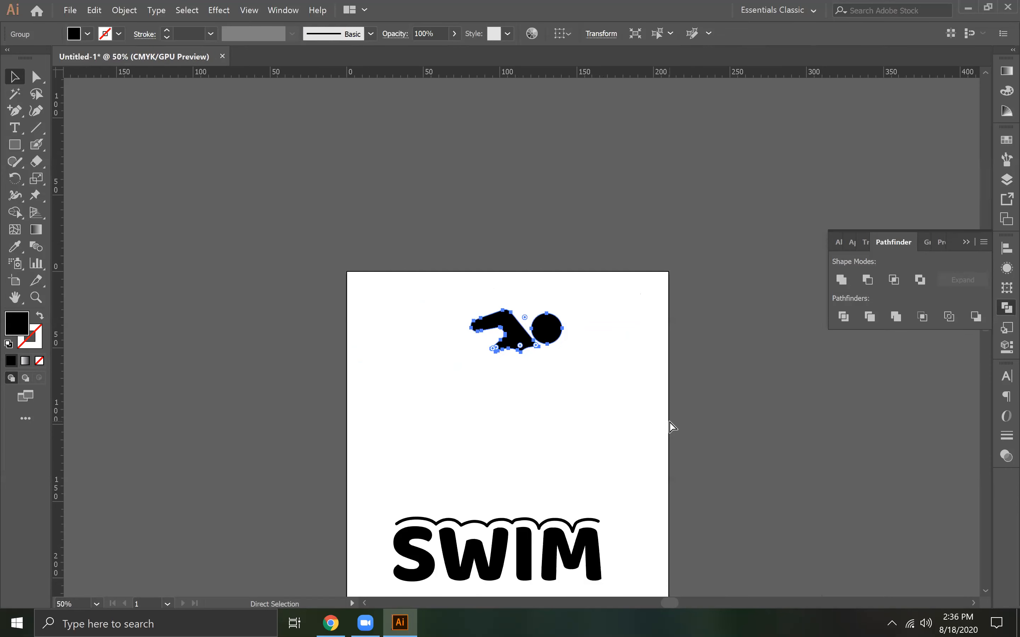
left_click_drag(493, 452, 499, 344)
left_click_drag(527, 233, 495, 401)
left_click(820, 418)
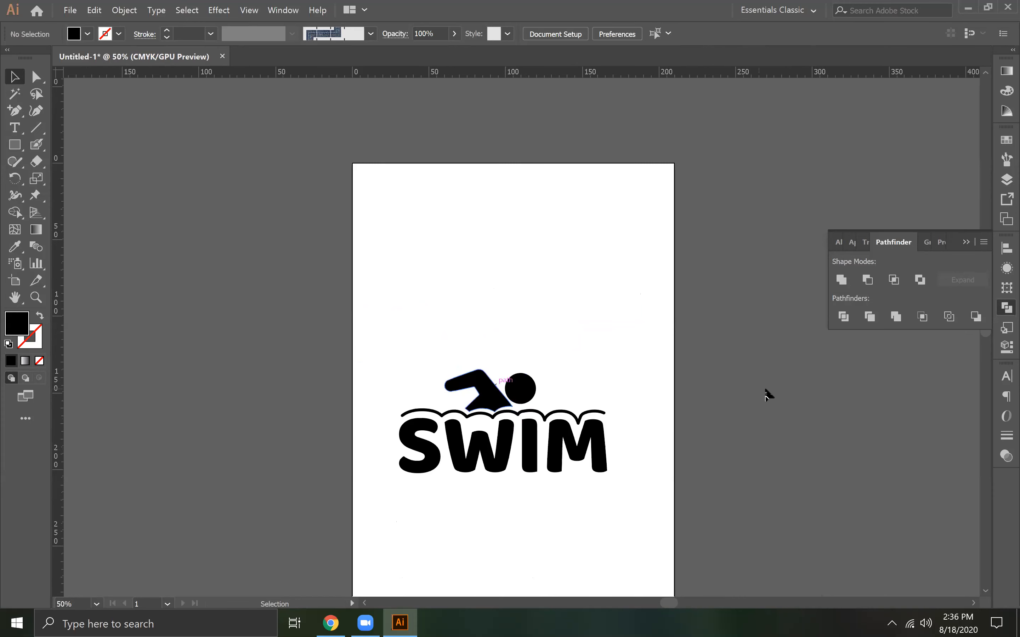
Nudge the swimmer group slightly left so its scalloped lower edge lines up with the wave peaks
key("ctrl+1")
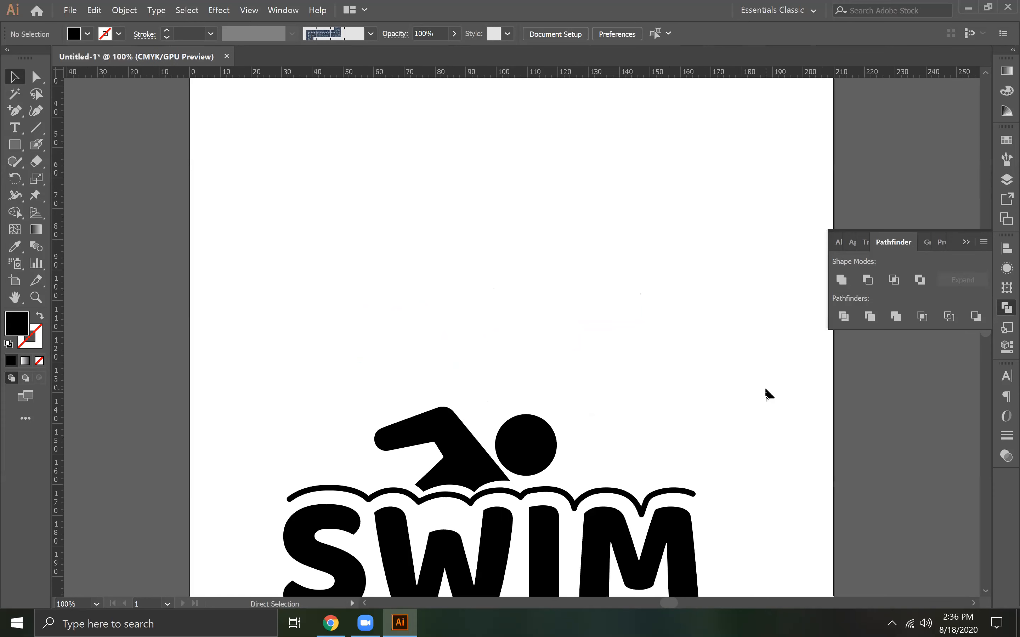
key("ctrl+plus")
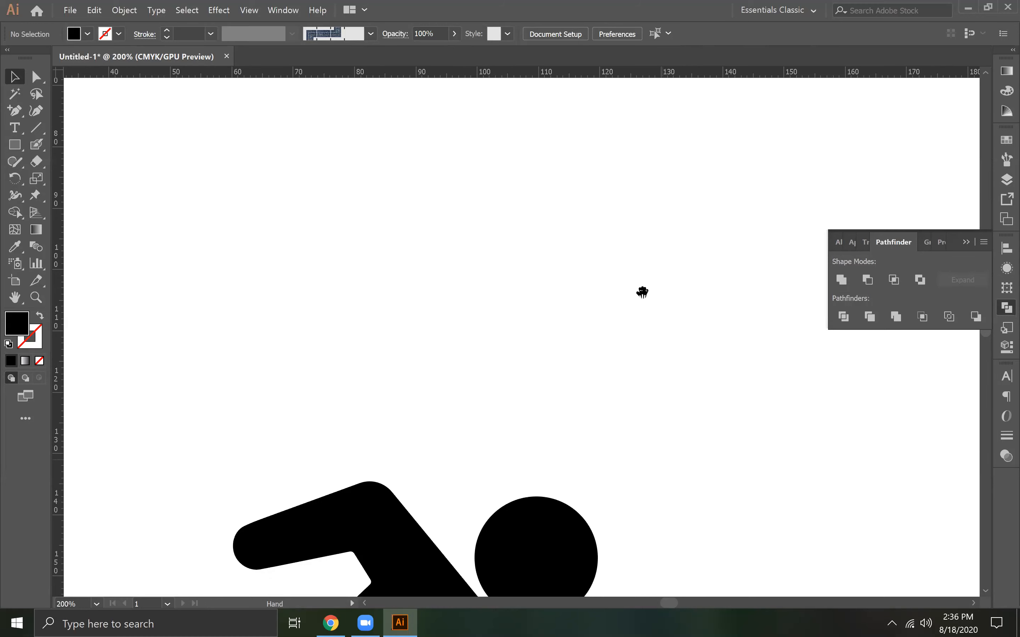
left_click_drag(642, 292, 667, 175)
left_click_drag(643, 533, 670, 250)
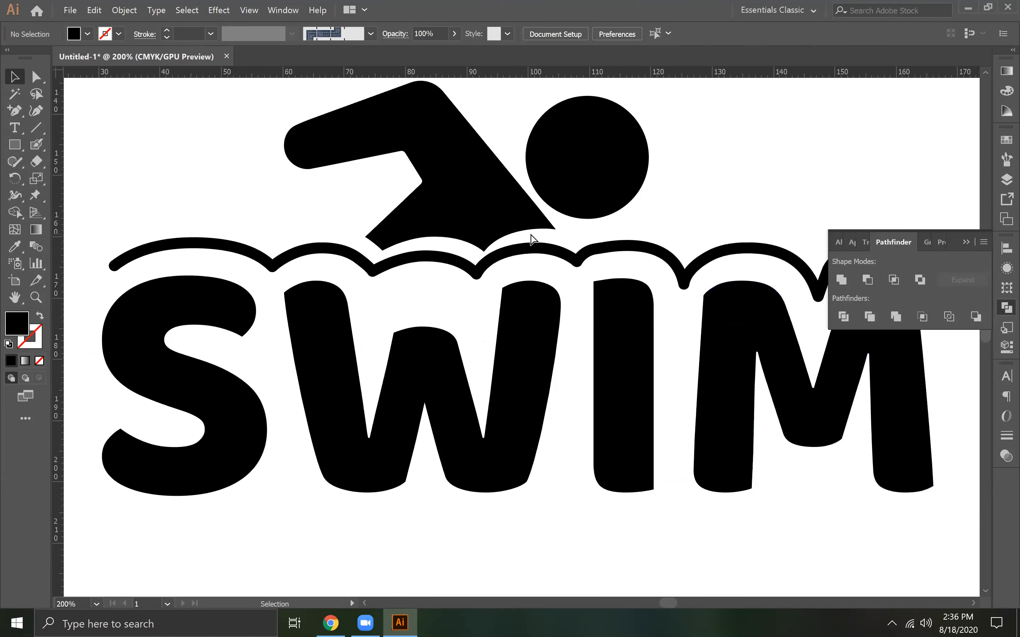
key("ctrl+plus")
left_click_drag(485, 227, 518, 267)
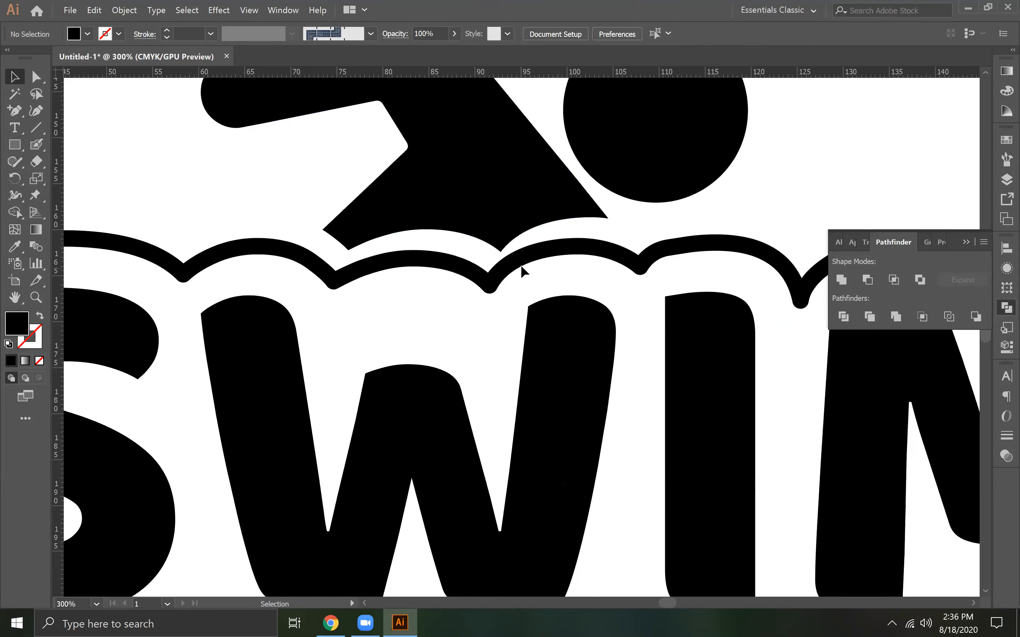
left_click(483, 208)
left_click_drag(483, 208, 469, 211)
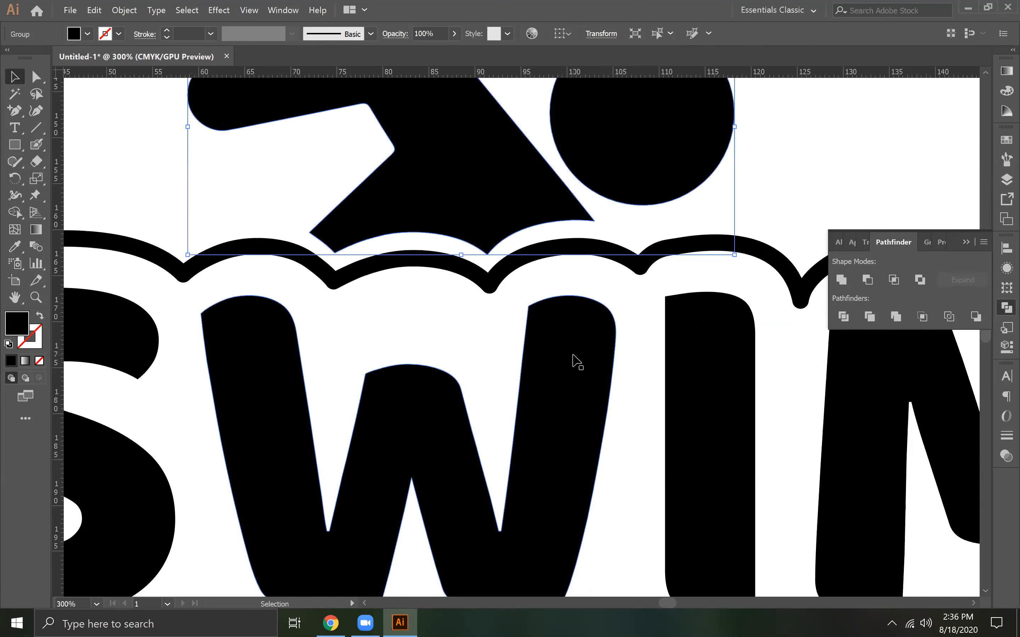
key("a")
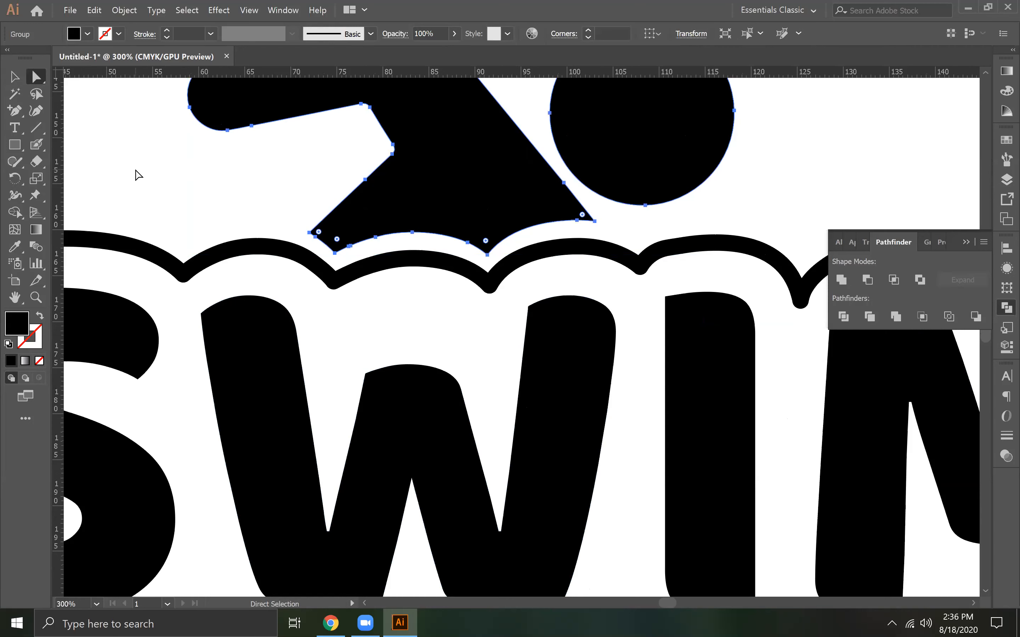
left_click(310, 233)
left_click_drag(311, 233, 300, 234)
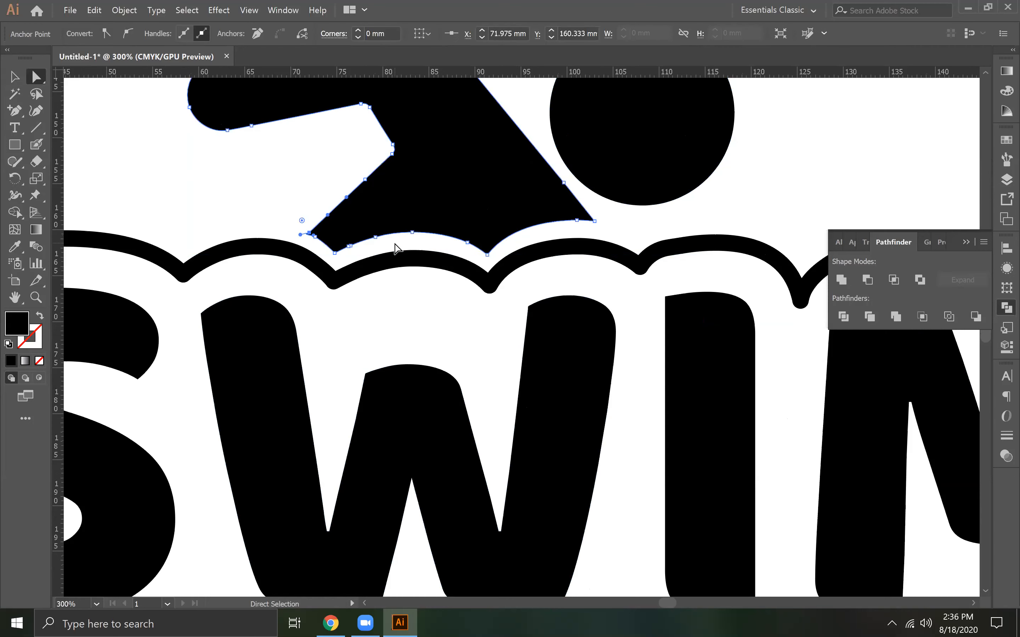
key("ctrl+z")
Delete the surplus anchor points around the rear lower corner of the swimmer's body with the Delete Anchor Point tool
key("ctrl+plus")
key("ctrl+plus")
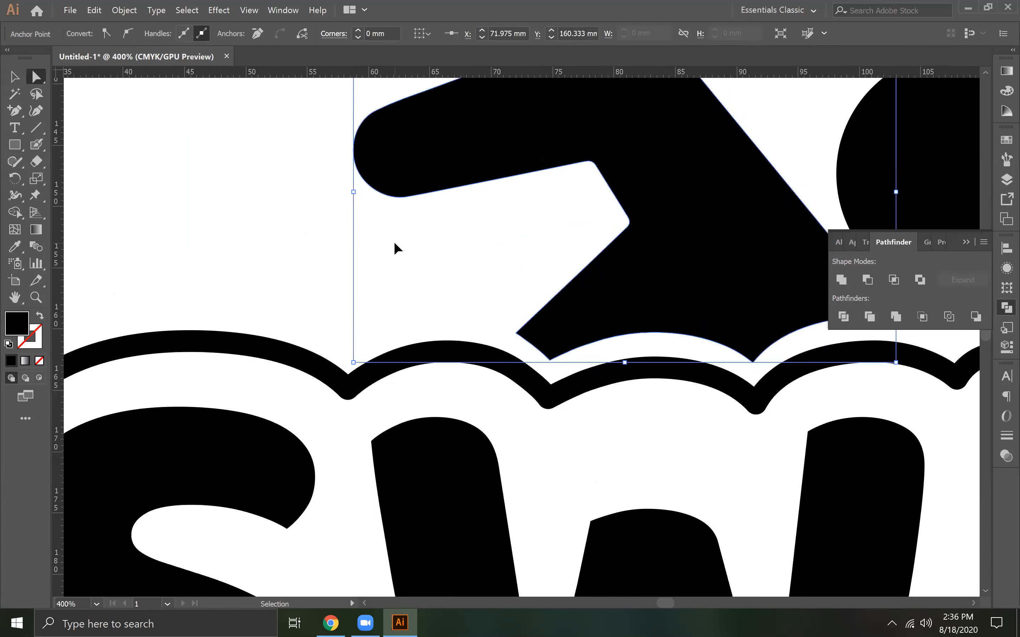
left_click(666, 327)
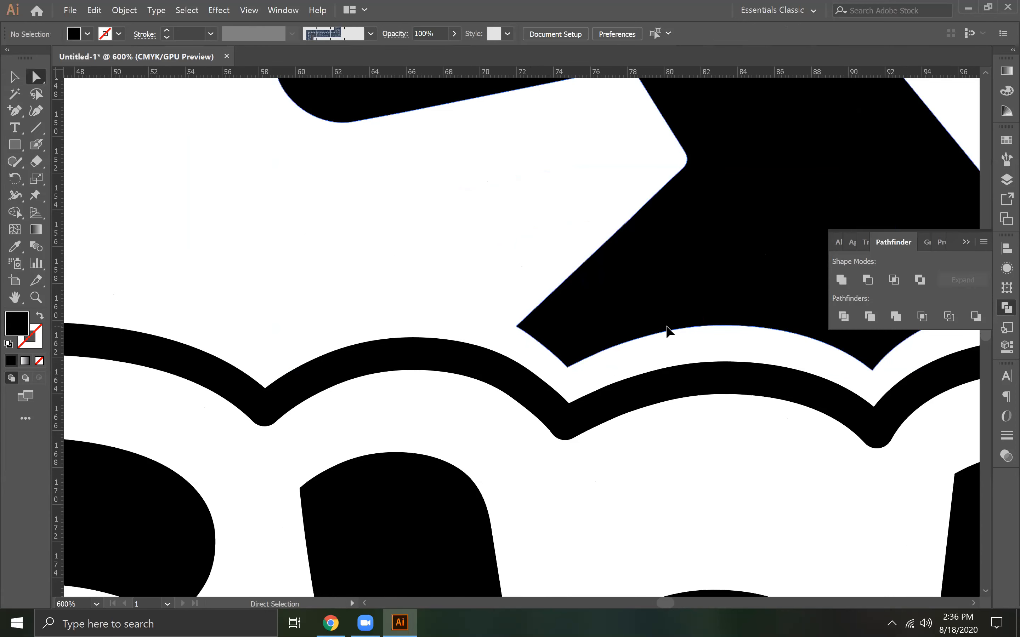
left_click(517, 326)
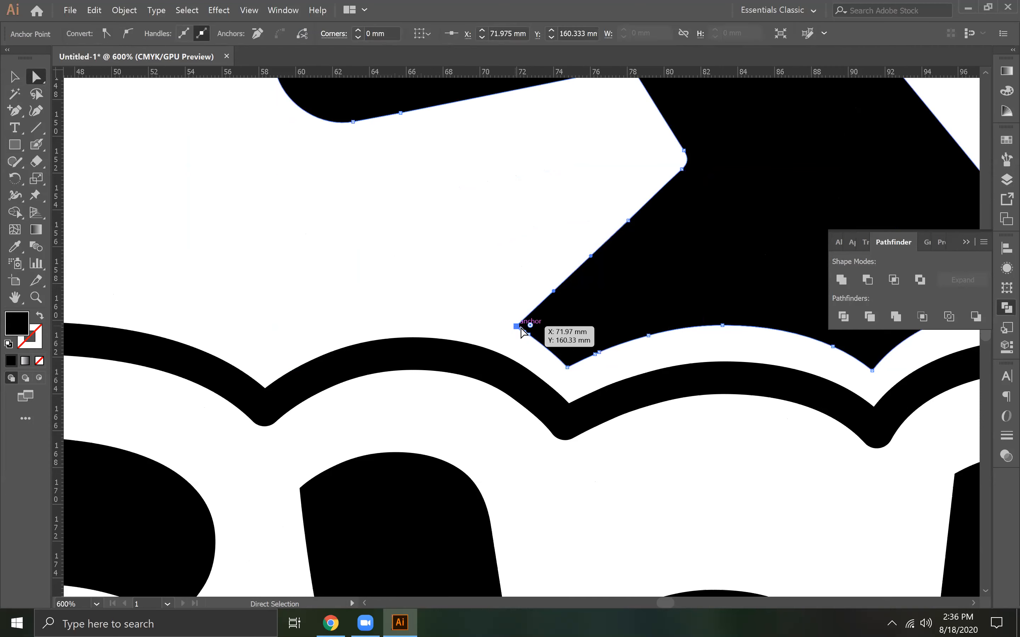
key("minus")
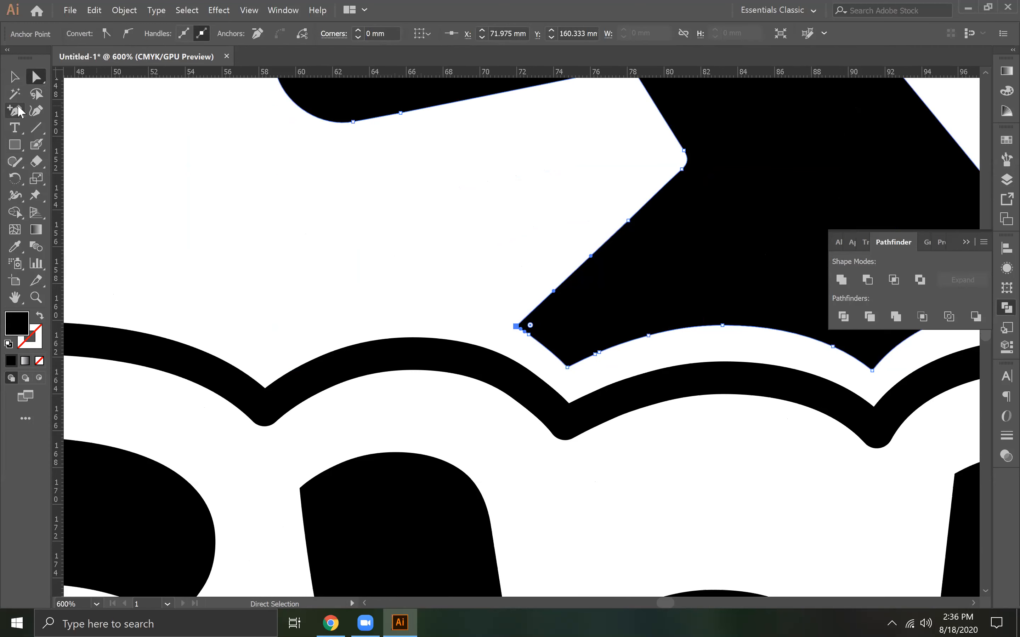
left_click(528, 335)
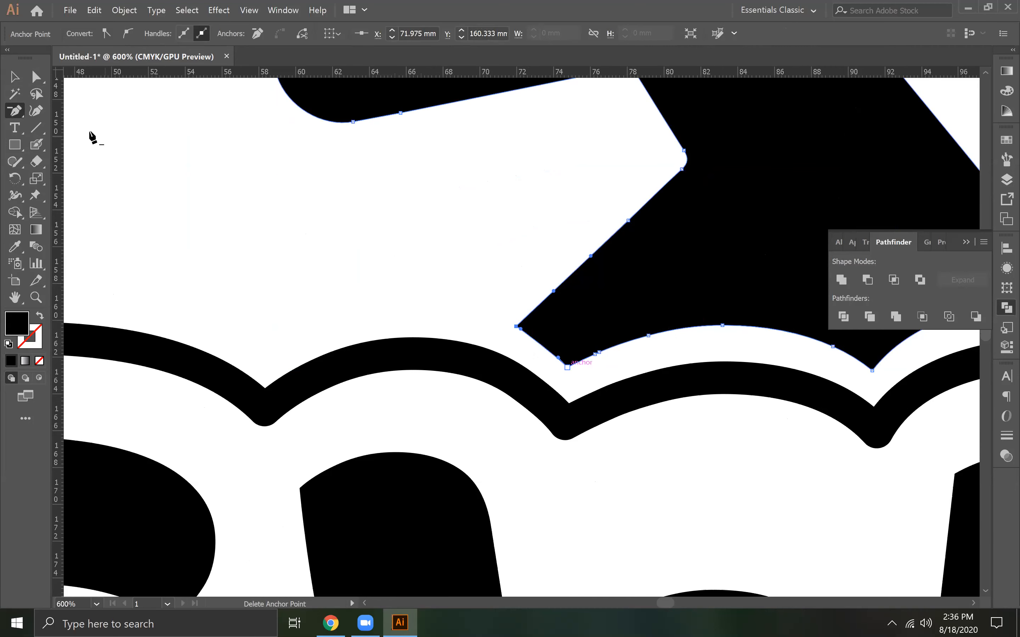
left_click(596, 354)
Reshape the rear lower corner of the swimmer's body by moving its anchors and handles to follow the wave curve
key("a")
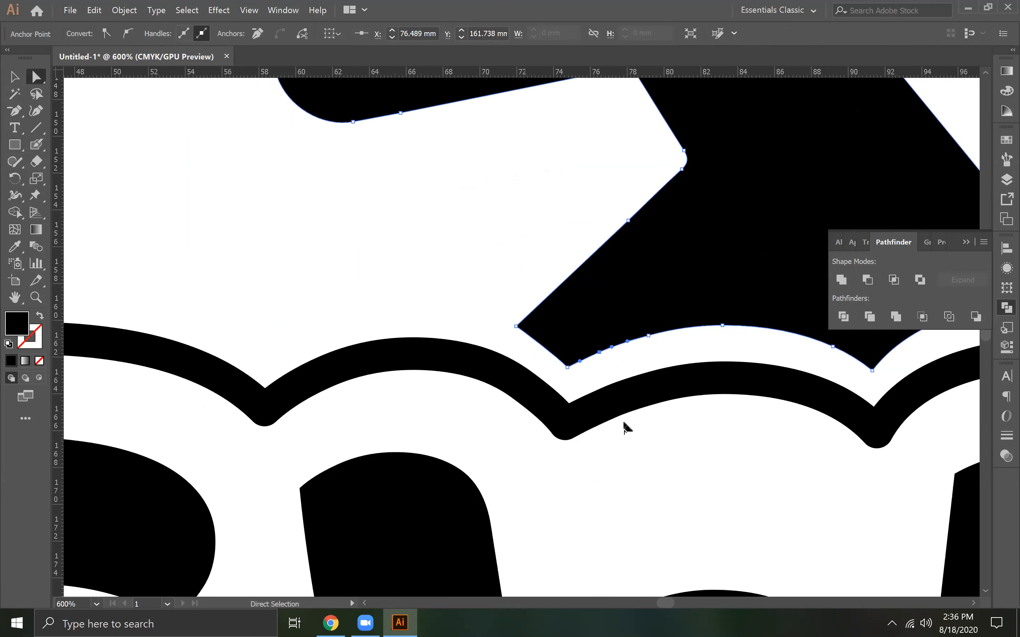
left_click_drag(516, 326, 585, 358)
left_click(568, 368)
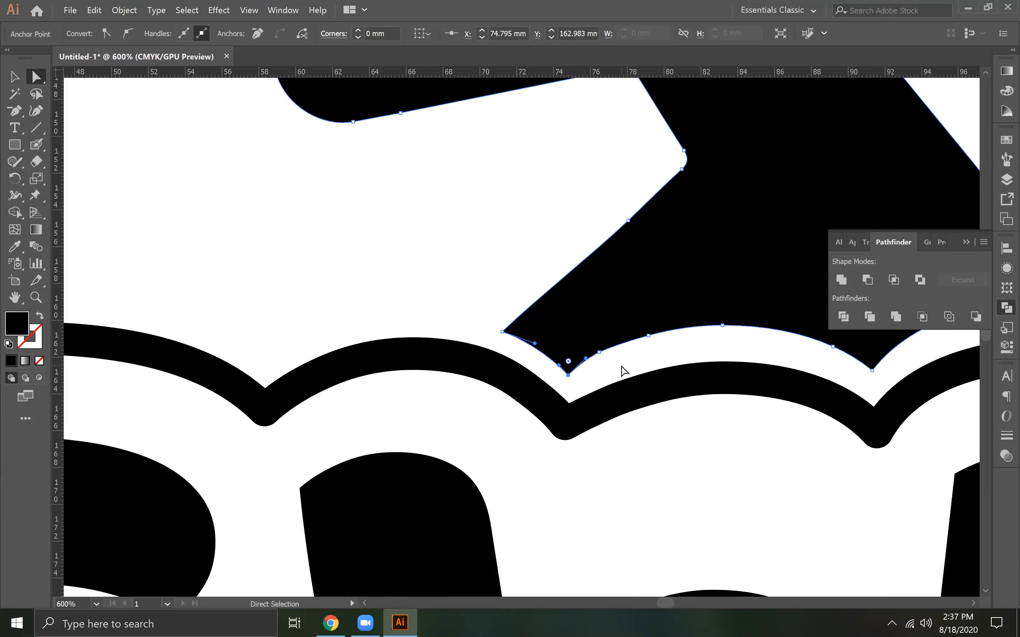
left_click(637, 371)
Reshape the front lower tip of the swimmer's body, adjusting its anchors and handles to follow the wave below
key("space")
left_click_drag(402, 386, 386, 384)
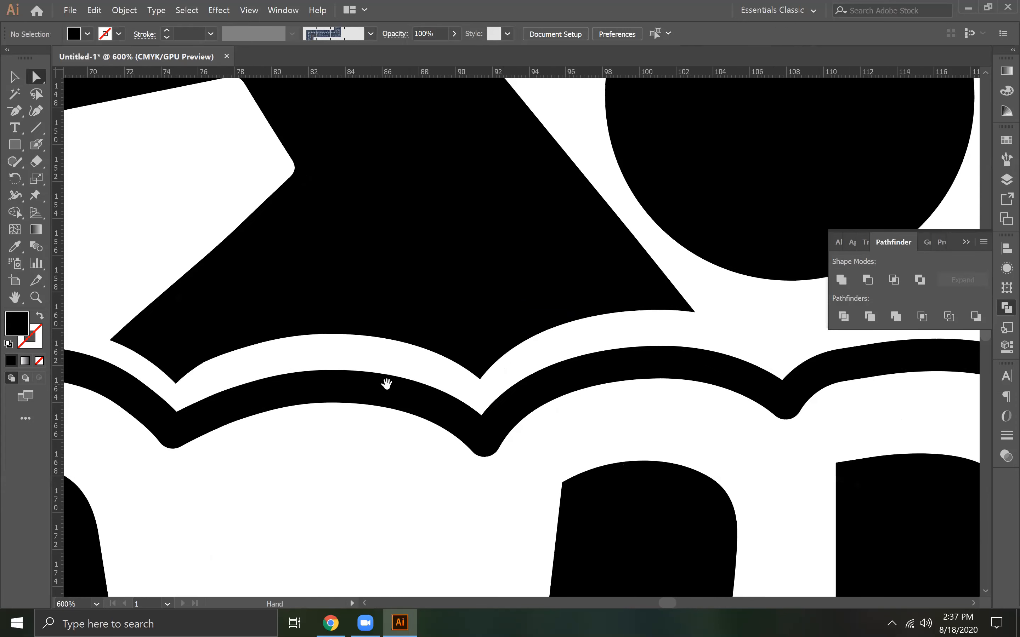
left_click(683, 311)
left_click(695, 313)
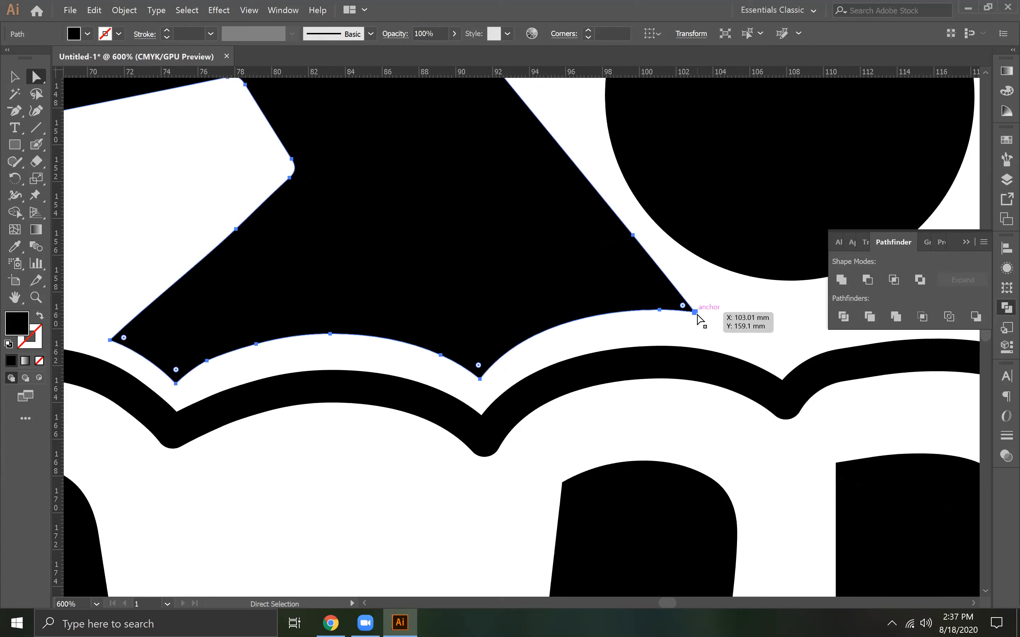
left_click_drag(696, 316, 640, 310)
left_click(683, 317)
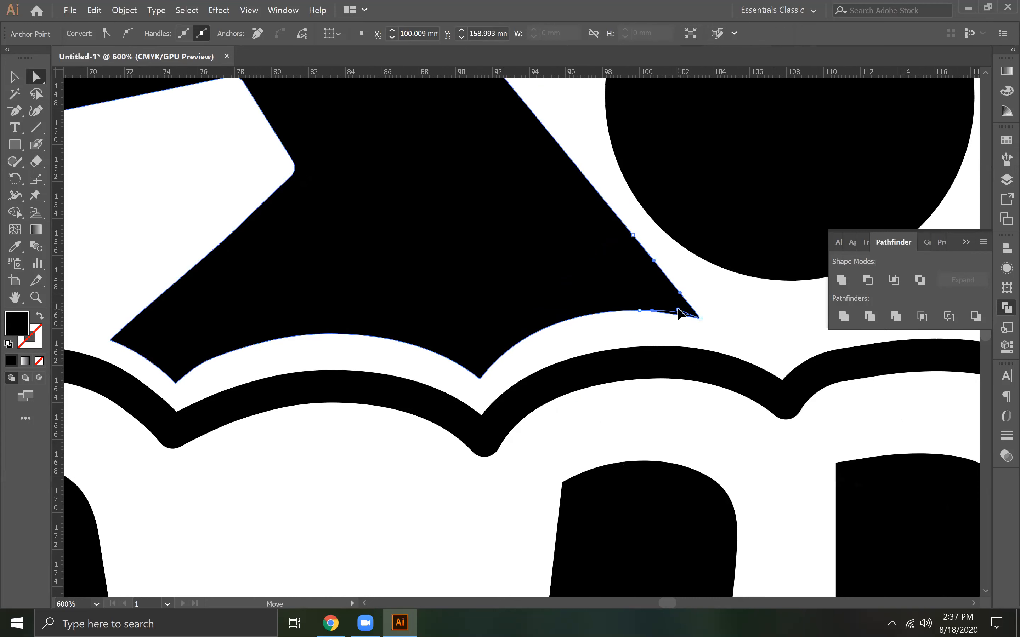
left_click_drag(681, 314, 681, 314)
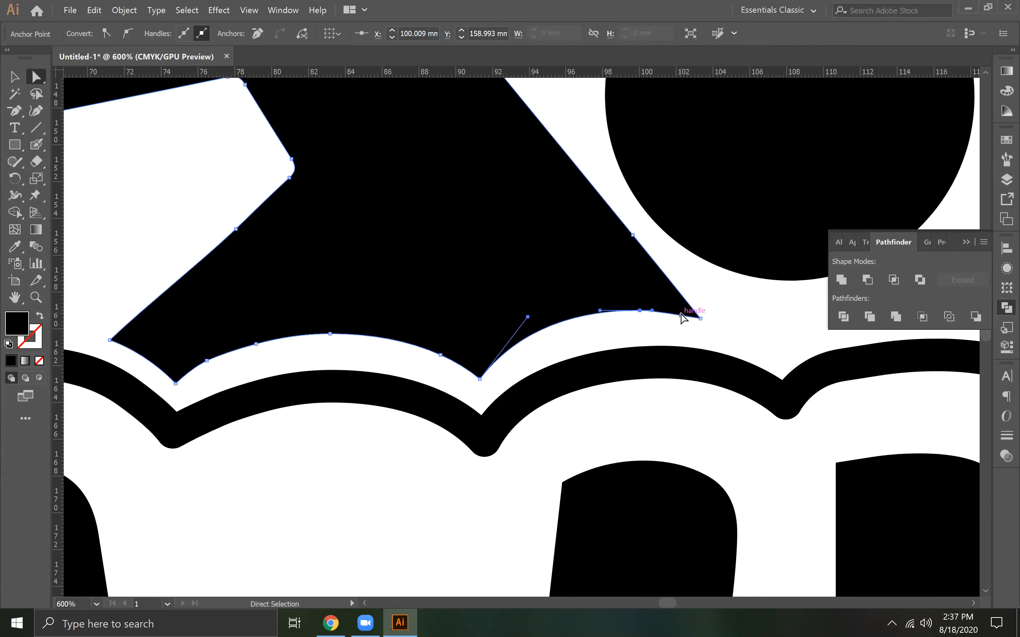
left_click_drag(528, 317, 535, 319)
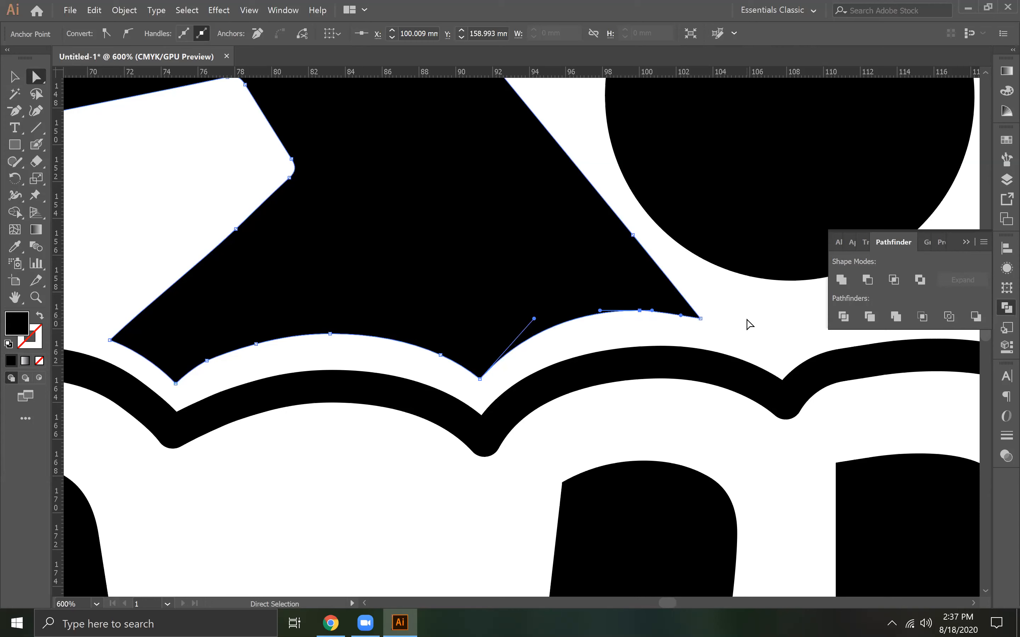
left_click(753, 325)
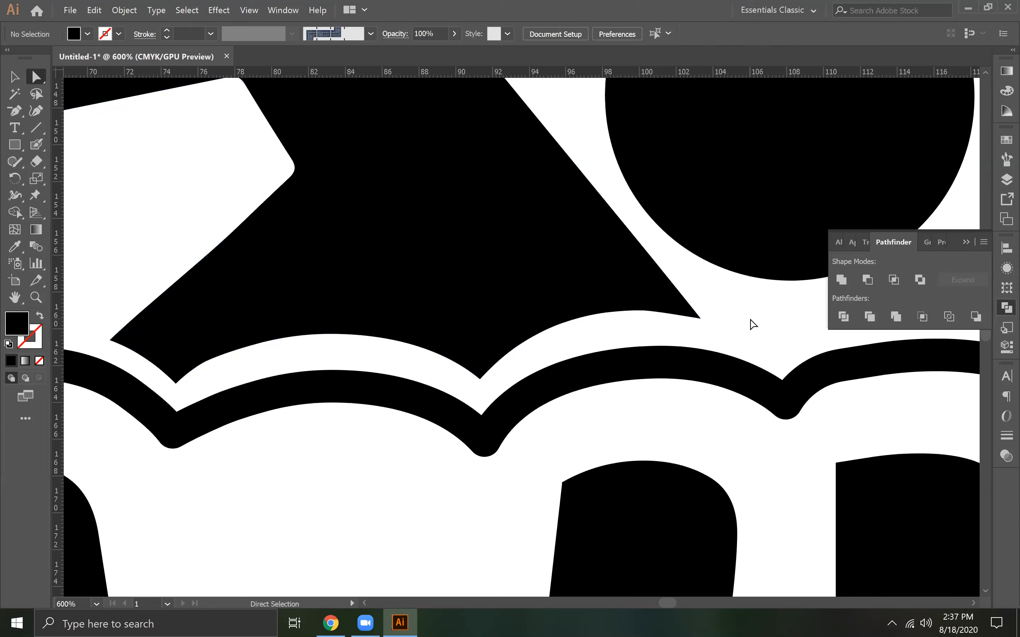
Delete the two surplus anchor points on the rear half of the swimmer's middle scallop and lengthen the peak anchor's rear handle
left_click(237, 312)
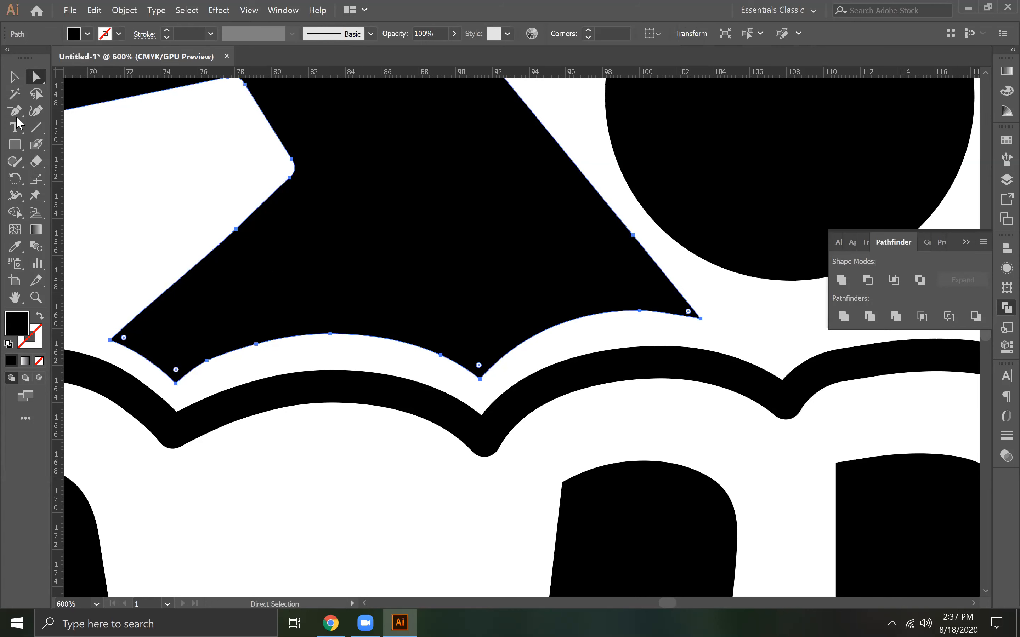
key("minus")
left_click(207, 361)
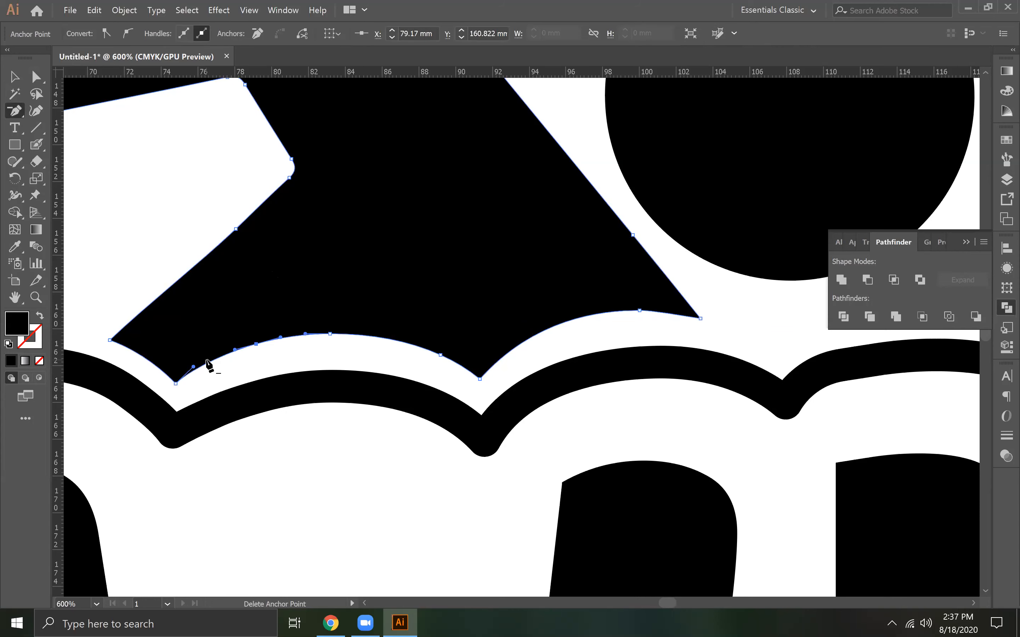
key("a")
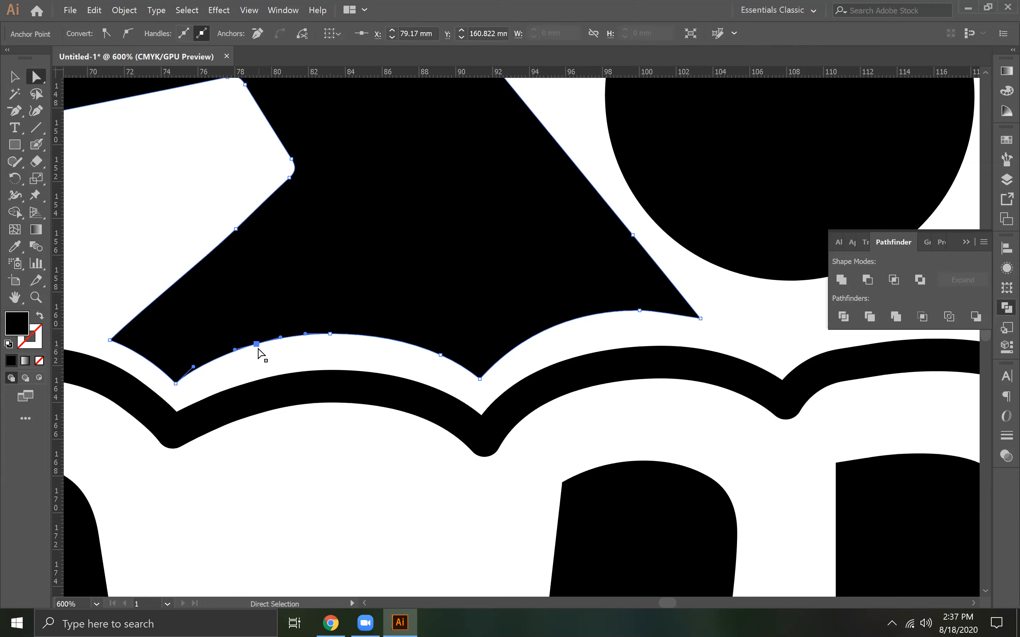
key("minus")
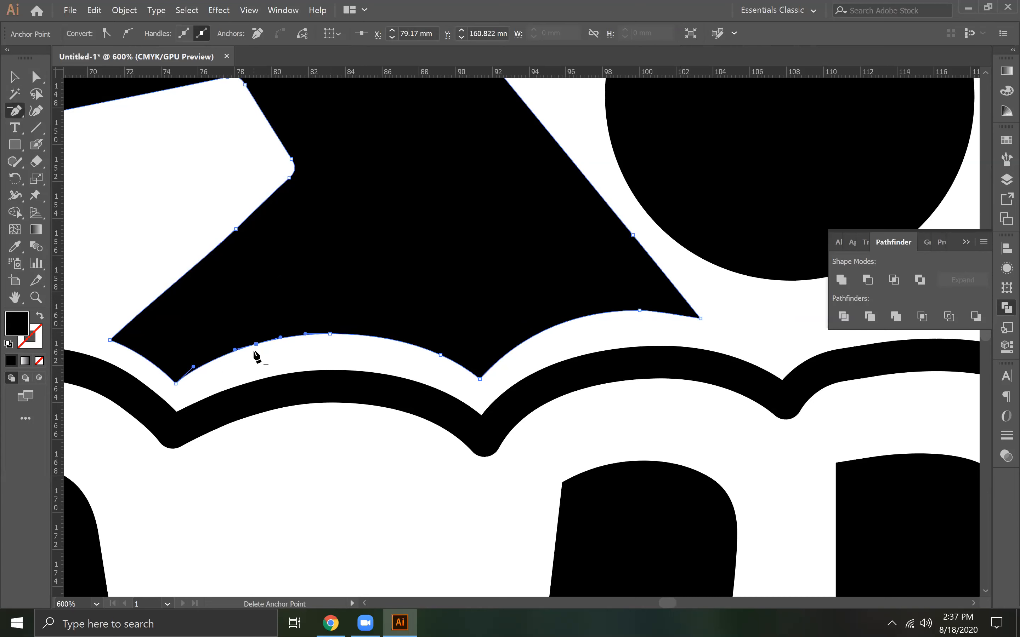
left_click(256, 344)
key("a")
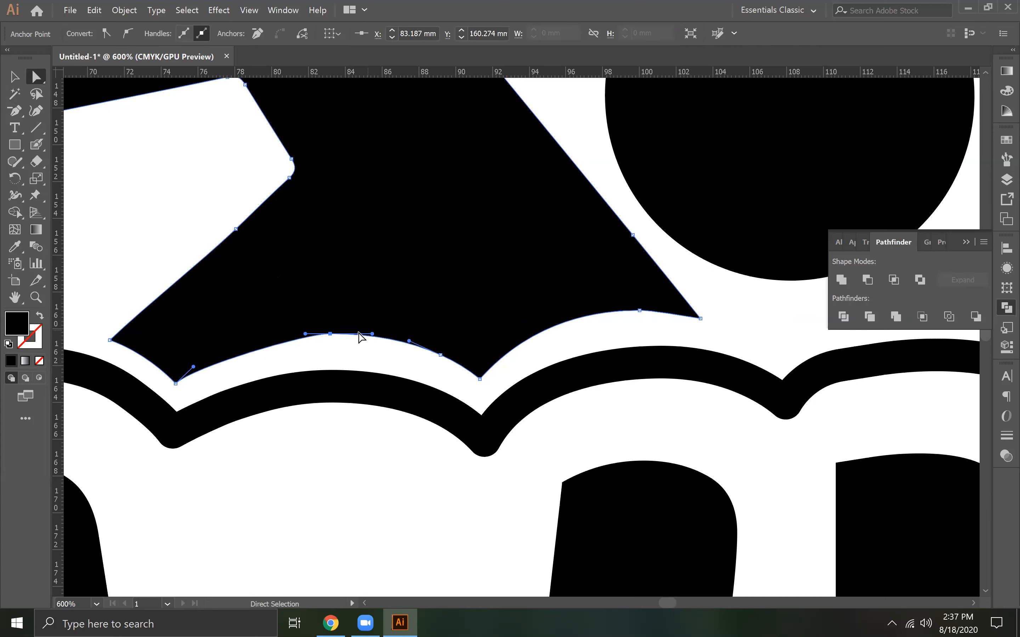
left_click_drag(308, 334, 283, 343)
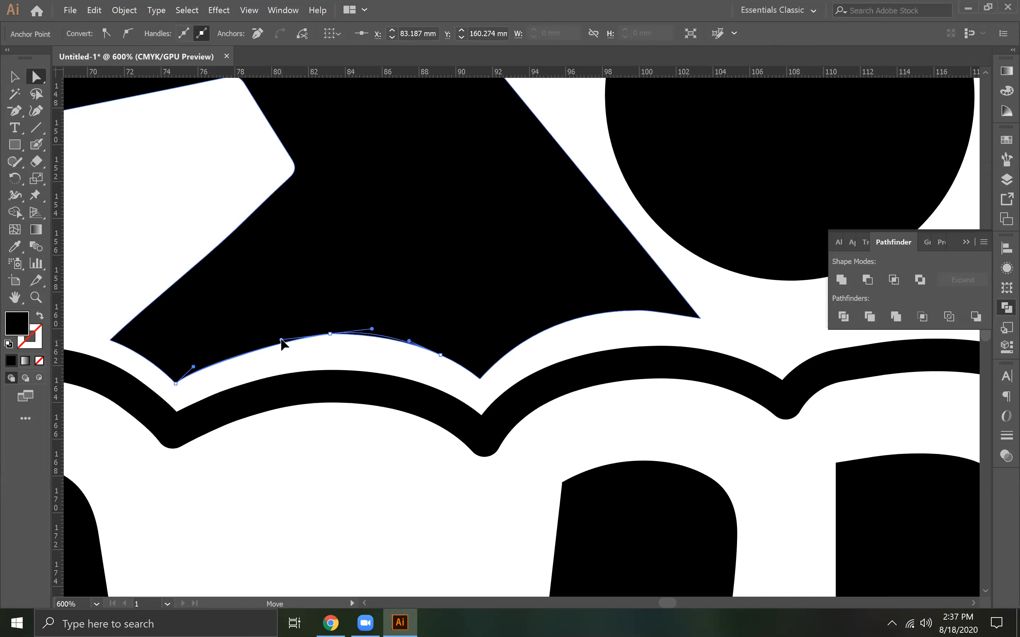
Delete the remaining anchor points between the middle scallop's two cusps and lengthen the rear cusp's handle along the curve
left_click(14, 111)
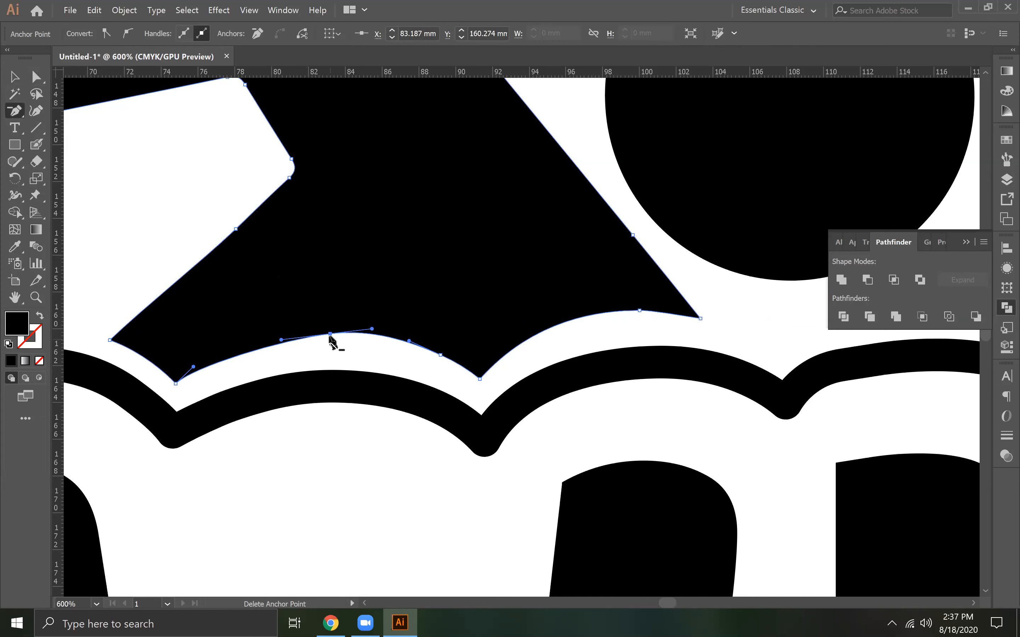
left_click(330, 334)
left_click(36, 76)
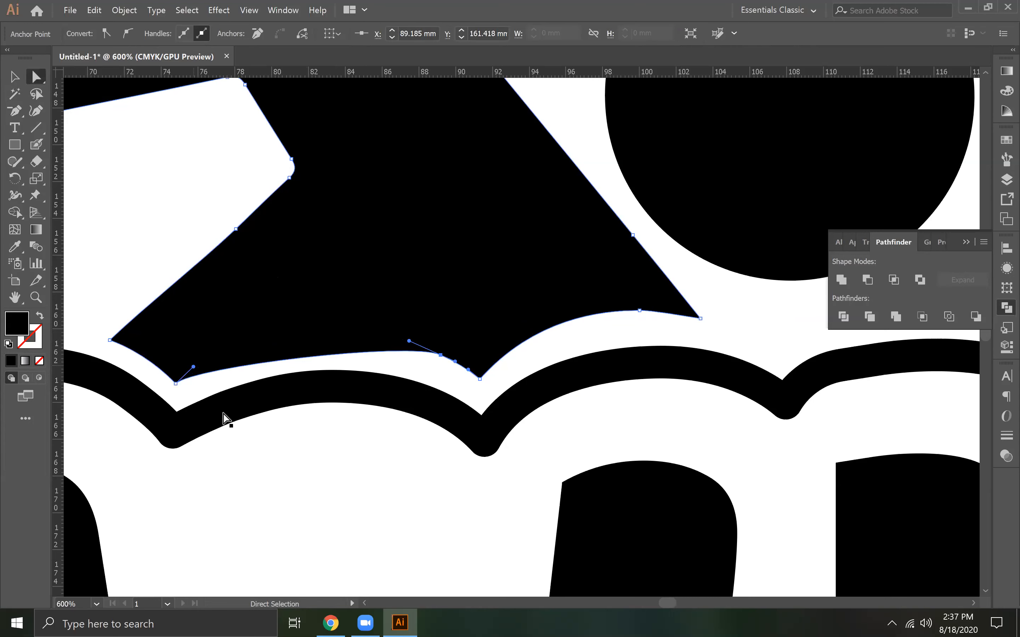
left_click_drag(193, 371, 255, 332)
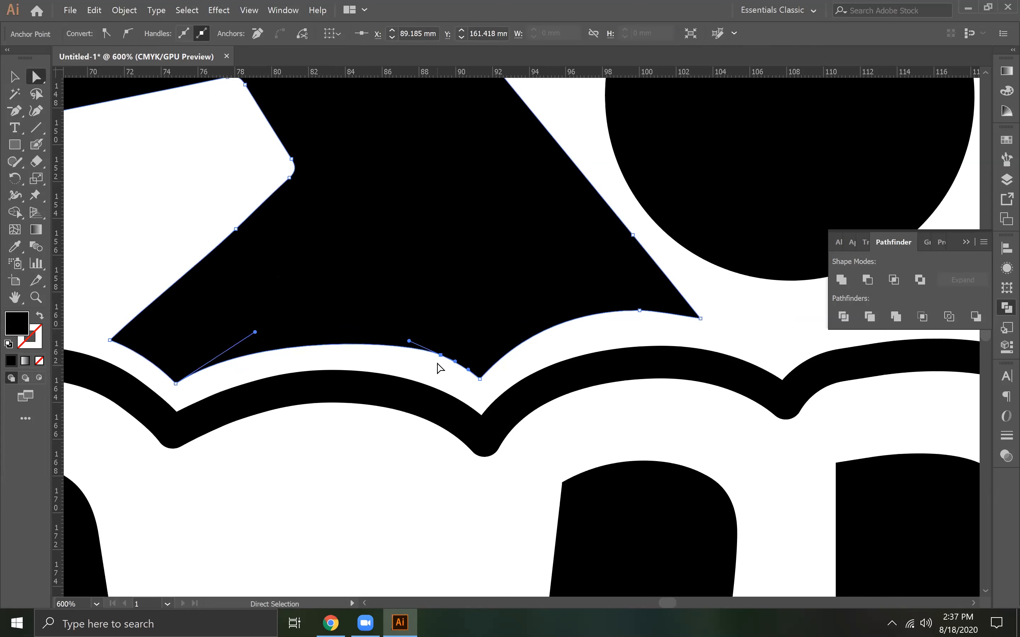
key("minus")
left_click(440, 355)
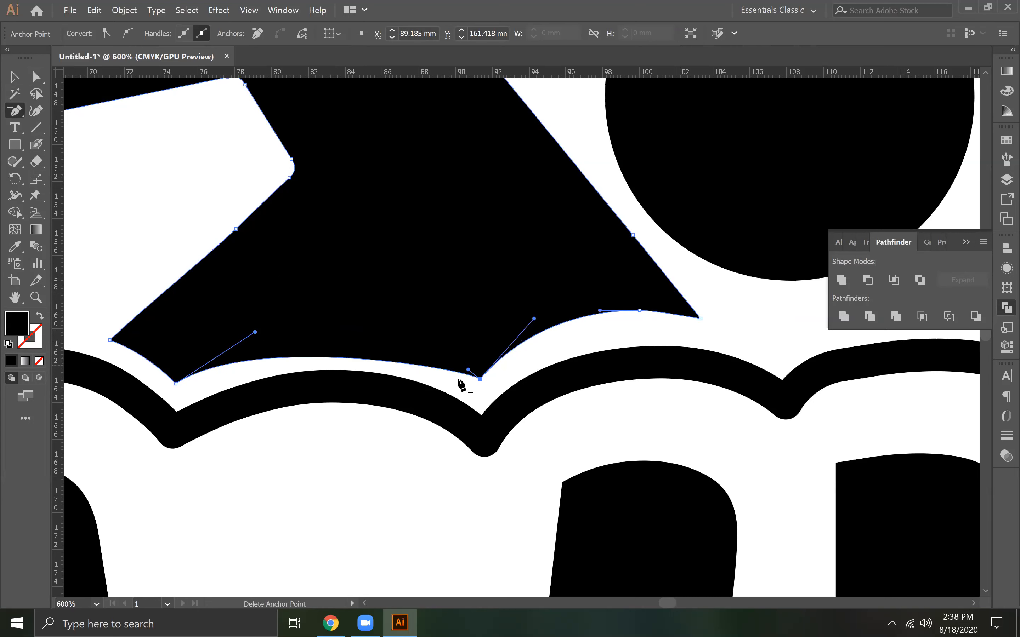
Adjust the handles at both cusps of the middle scallop to form one smooth arc parallel to the wave
left_click(38, 78)
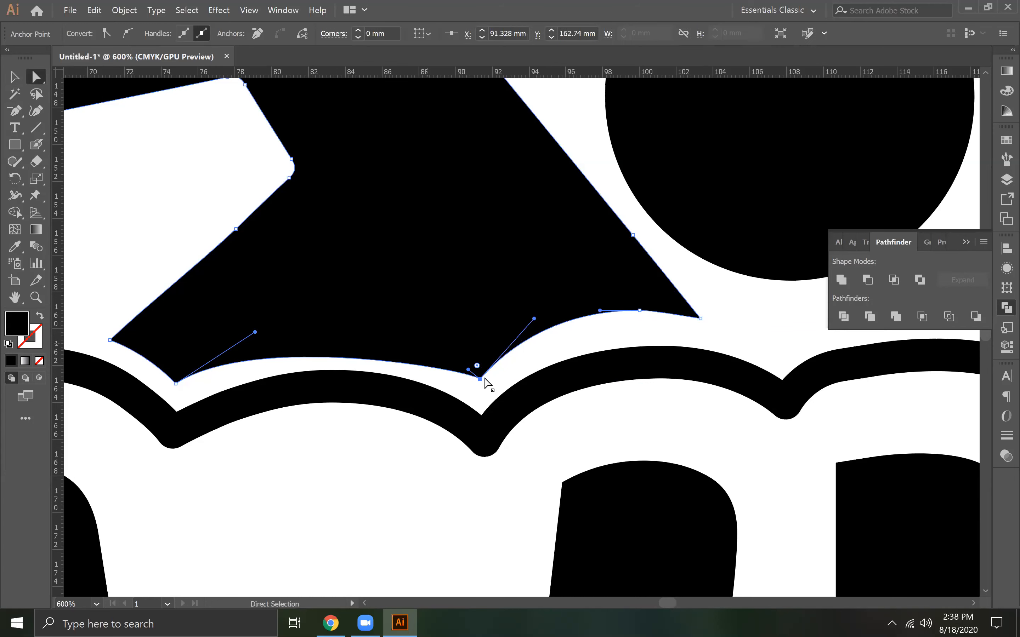
left_click_drag(468, 370, 375, 310)
mouse_move(255, 332)
left_mouse_down()
mouse_move(278, 330)
mouse_move(263, 328)
left_mouse_up()
left_click_drag(374, 310, 375, 310)
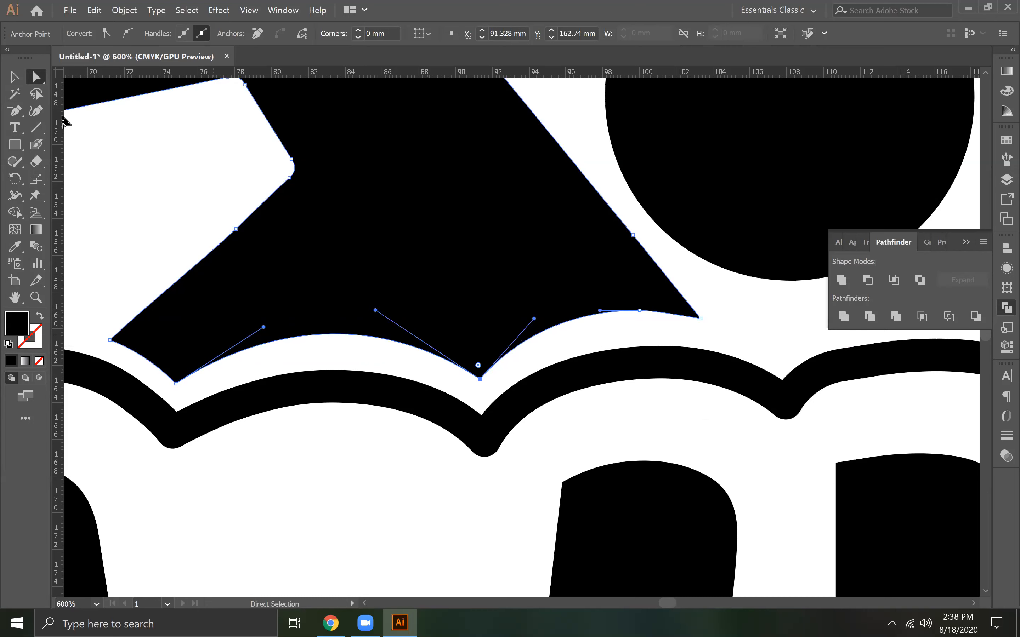
Delete the surplus anchor on the swimmer's front scallop and reshape the front tip and its handle to follow the wave
left_click(640, 311)
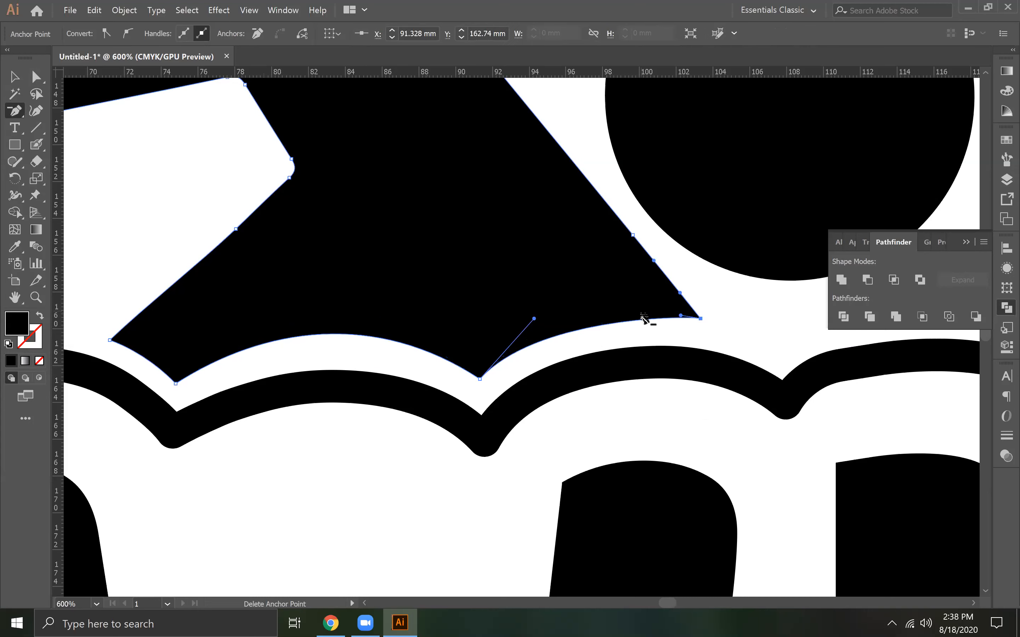
left_click(37, 80)
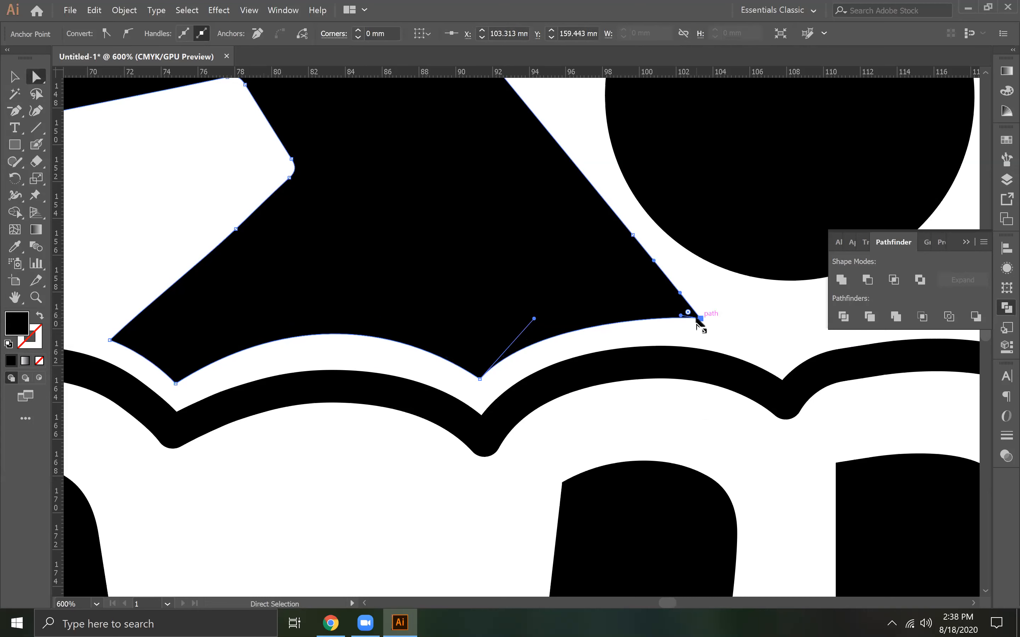
left_click_drag(681, 316, 661, 299)
mouse_move(661, 302)
left_mouse_down()
mouse_move(710, 332)
mouse_move(676, 306)
left_mouse_up()
key("ctrl+z")
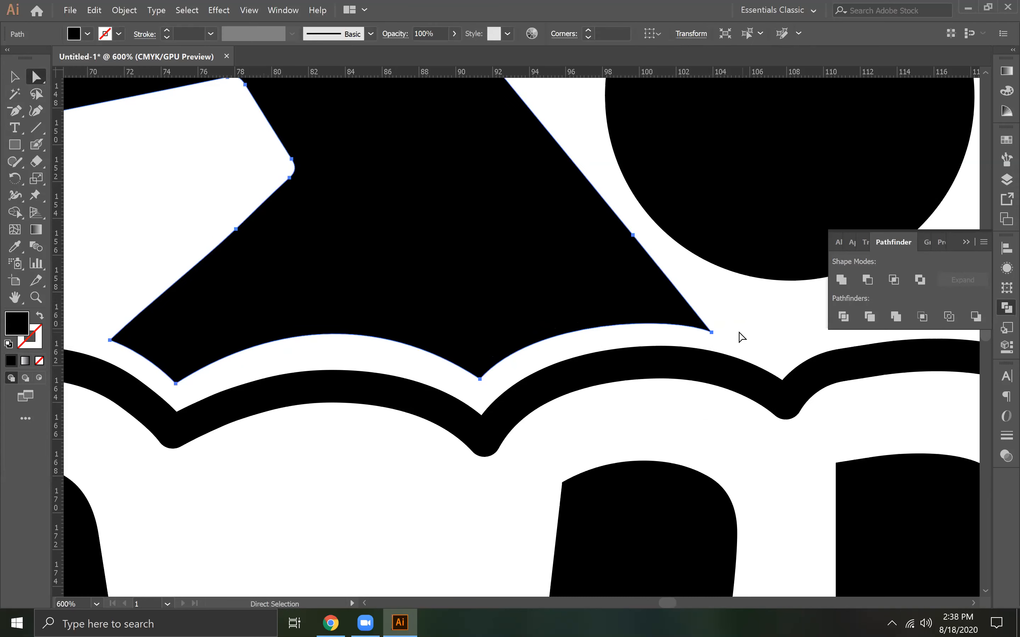
left_click(711, 332)
left_click_drag(672, 316, 677, 307)
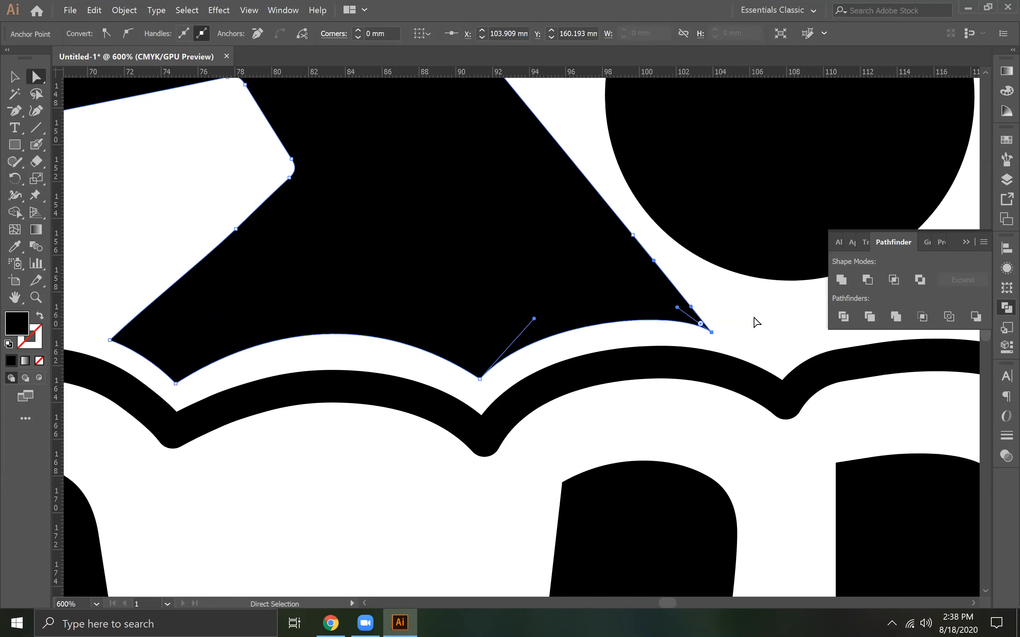
left_click(777, 329)
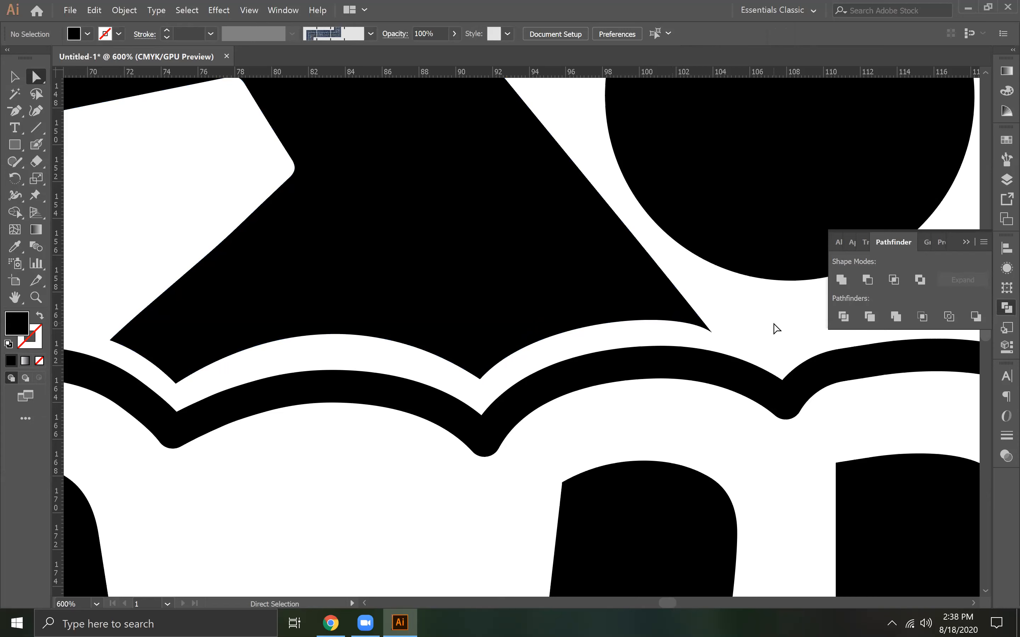
Nudge the swimmer group slightly up to widen its gap above the wave line
key("ctrl+0")
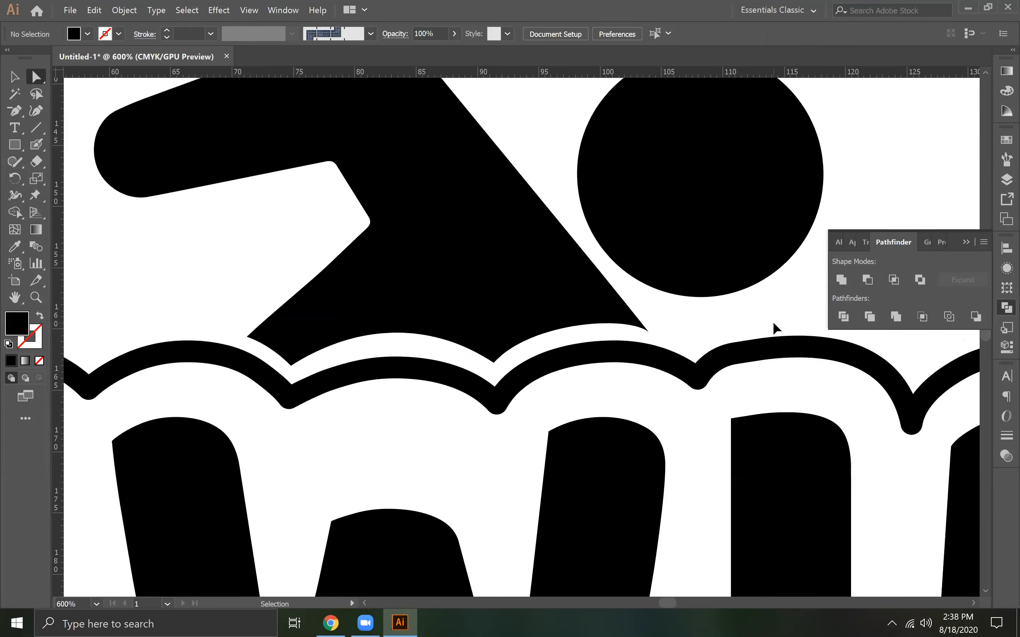
key("ctrl+minus")
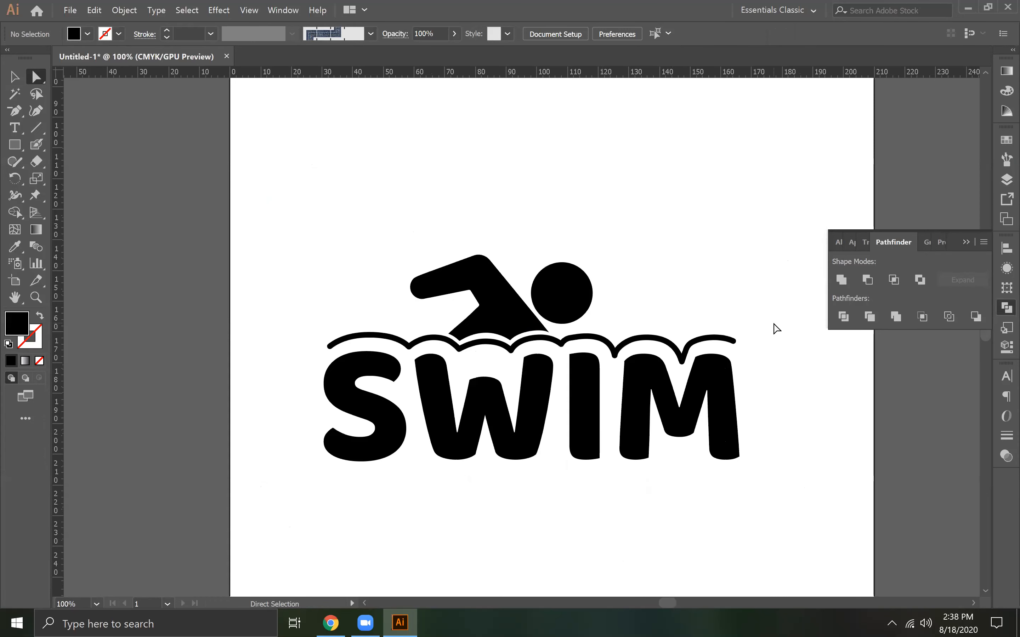
left_click(14, 77)
left_click(494, 330)
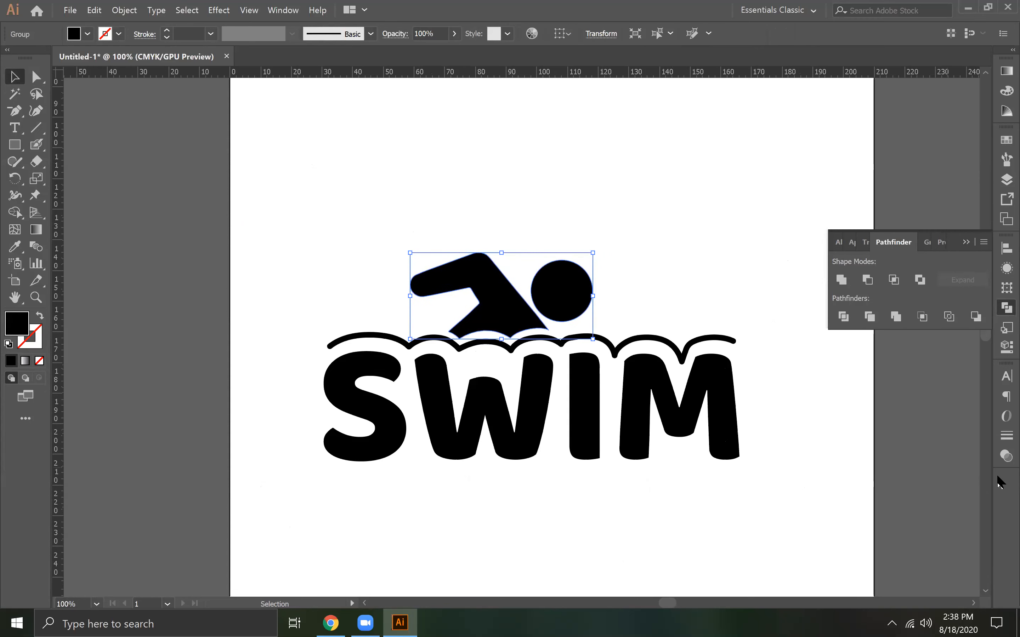
left_click(917, 432)
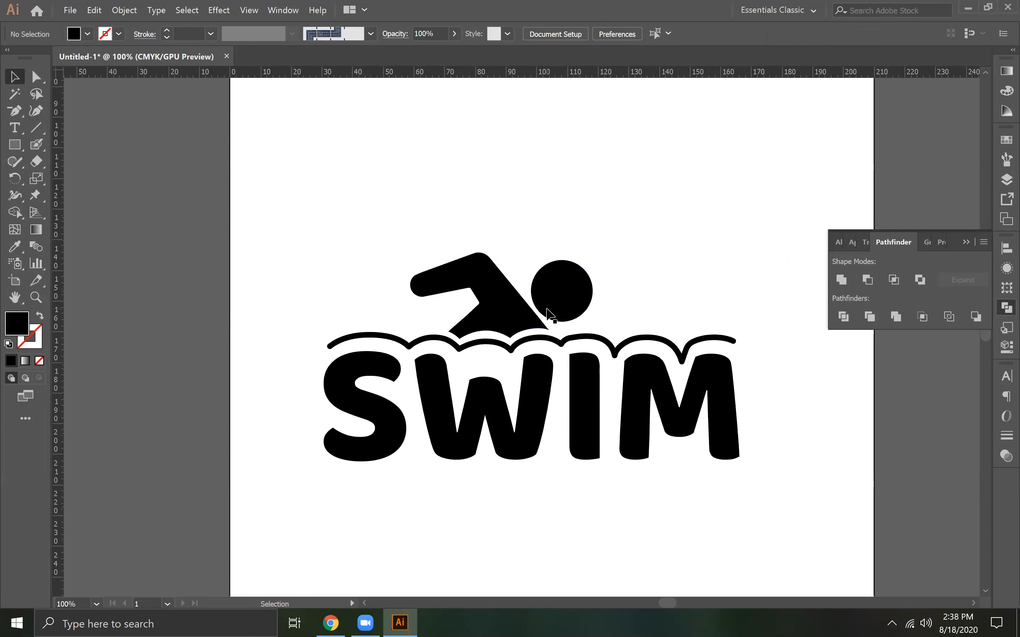
Try scaling the swimmer, wave line and SWIM lettering down together
left_click(521, 325)
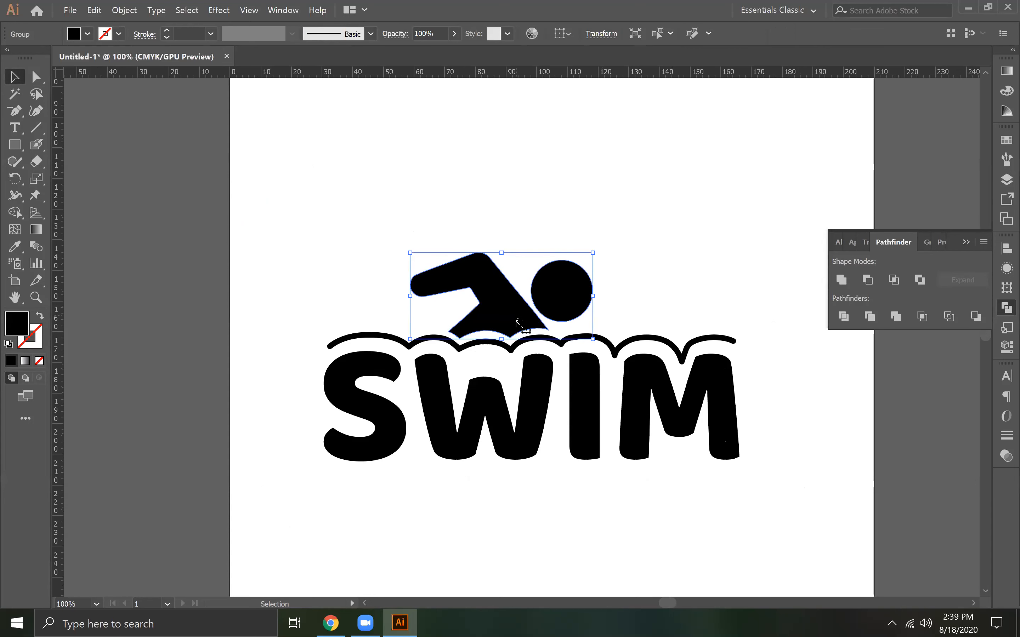
left_click_drag(333, 241, 756, 480)
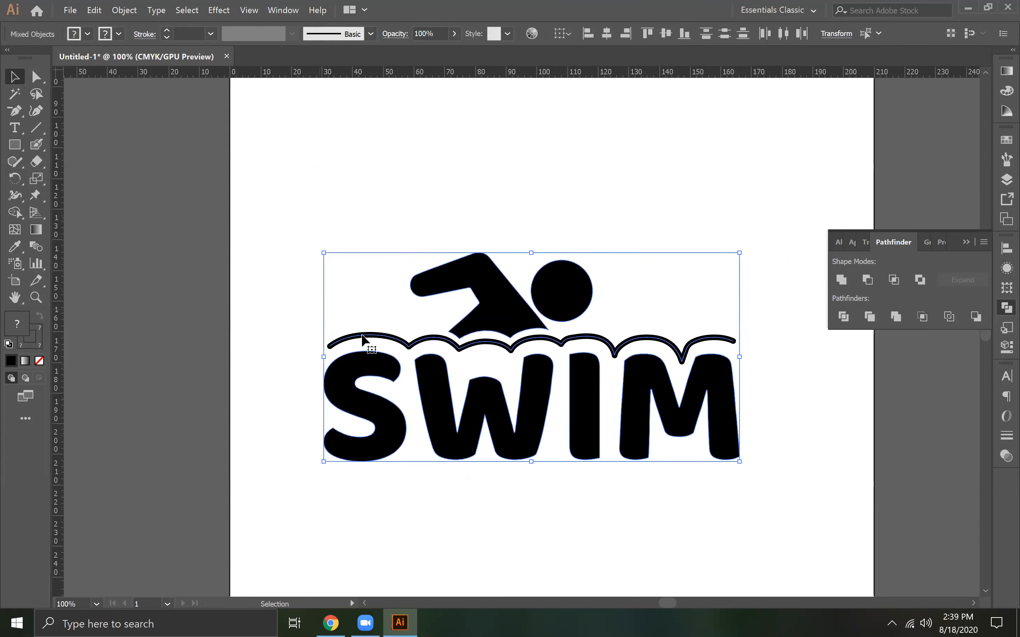
left_click_drag(739, 461, 487, 334)
key("ctrl+z")
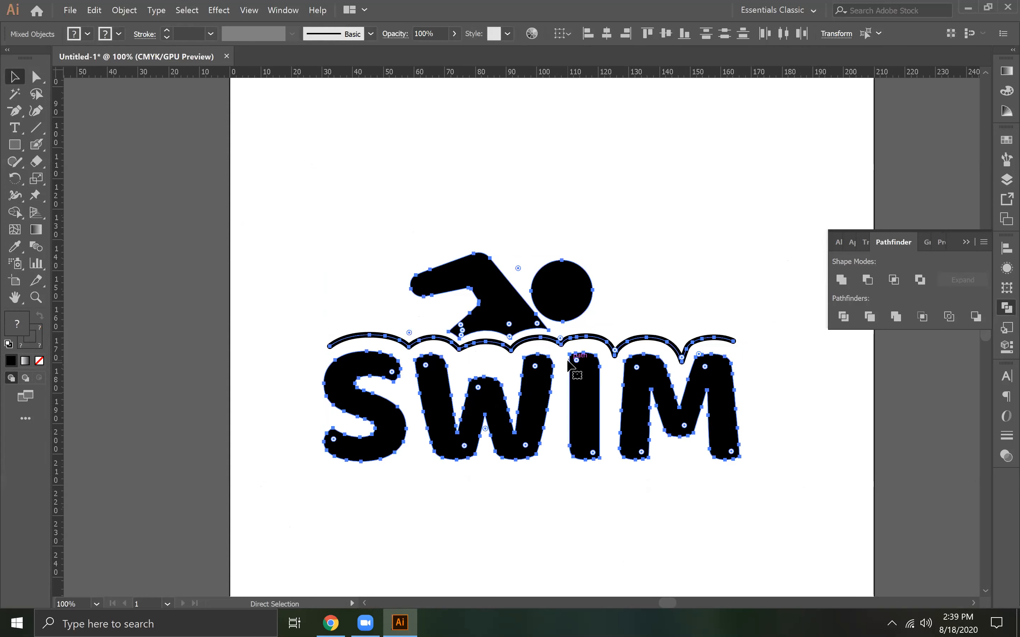
Expand the appearance of the whole logo and expand its objects so the wave stroke is converted to a filled shape
left_click(134, 14)
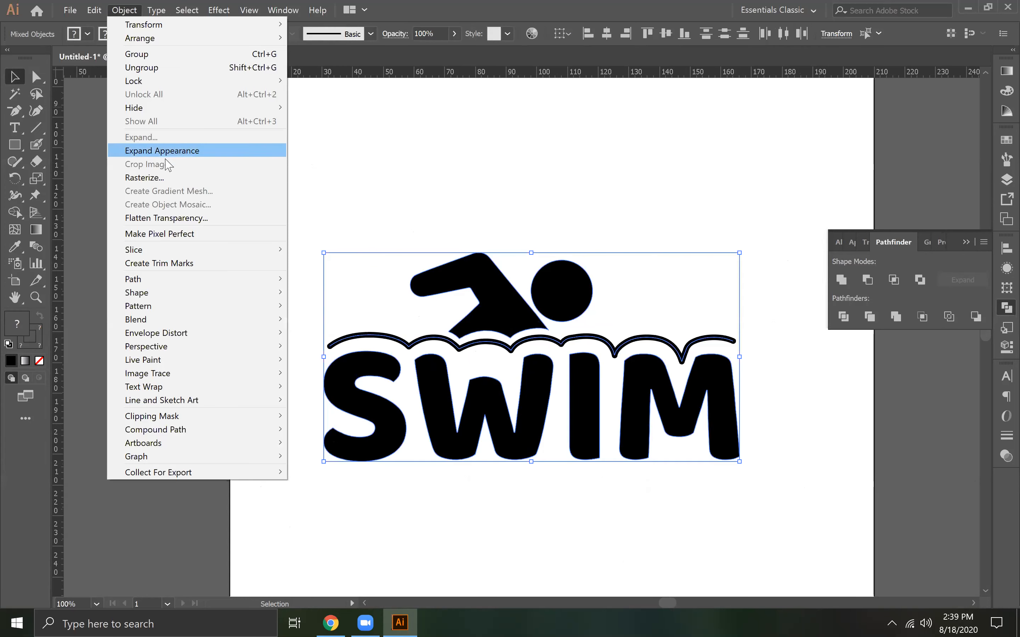
left_click(160, 149)
left_click_drag(646, 492, 253, 211)
left_click(124, 11)
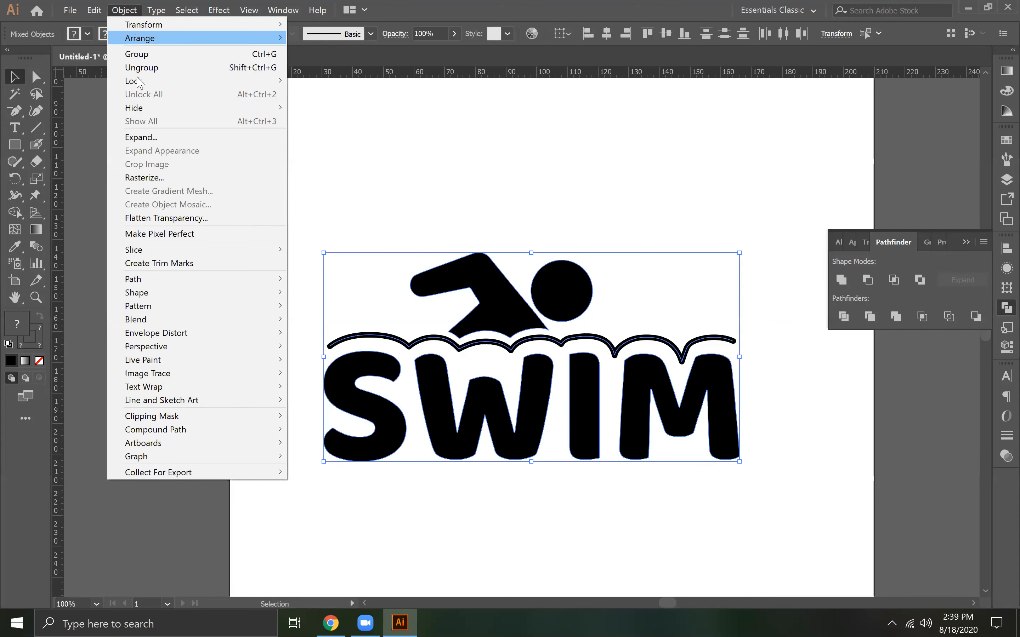
left_click(144, 137)
left_click(645, 380)
left_click_drag(303, 221, 702, 496)
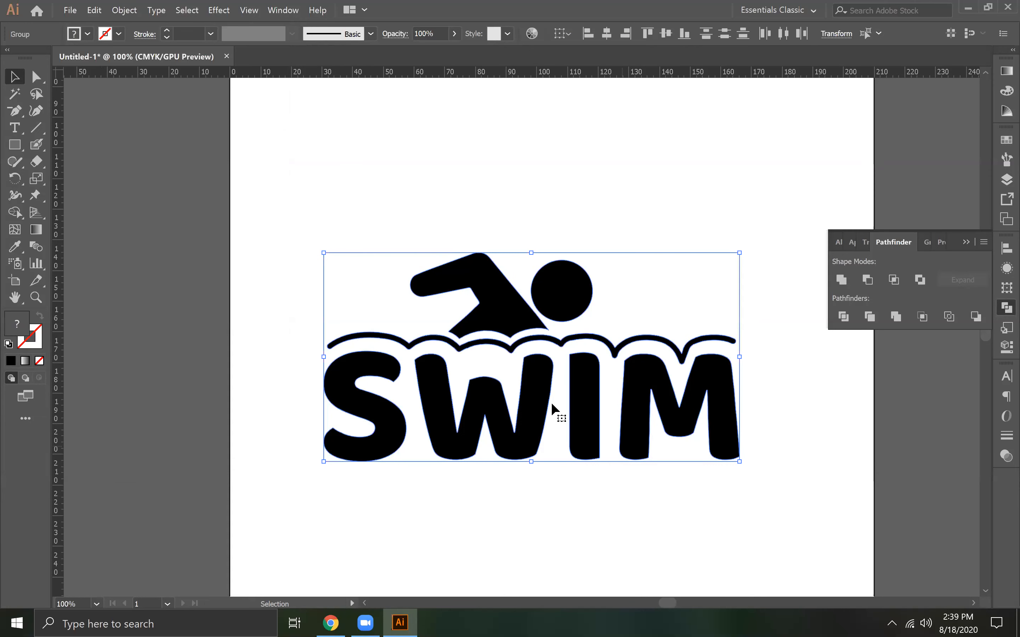
left_click(310, 235)
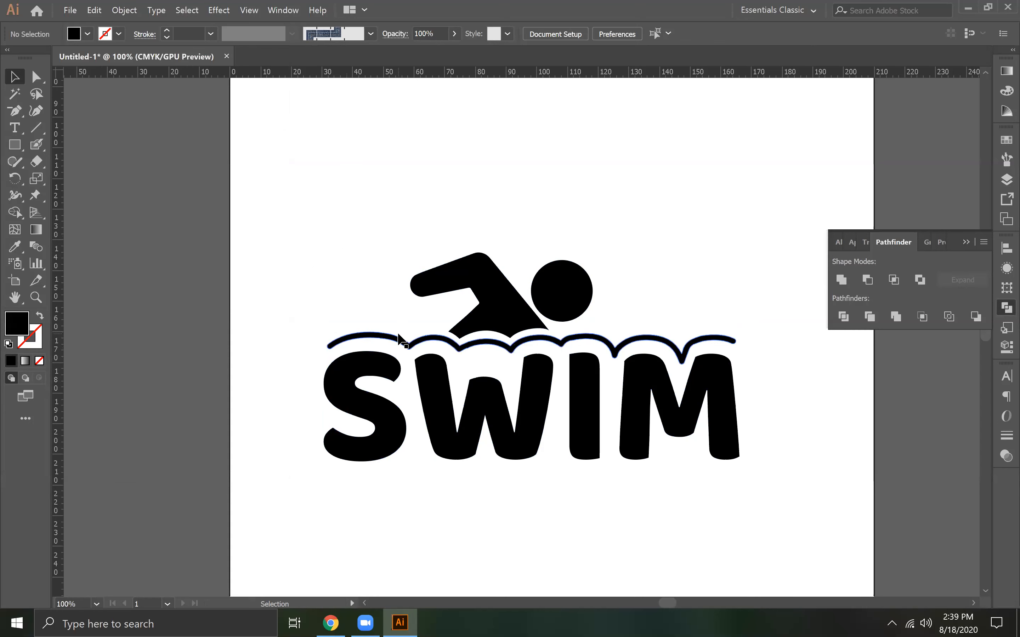
Try moving the swimmer group over the letter S at the start of the wave line, undoing each move
left_click_drag(448, 307, 382, 304)
left_click(523, 533)
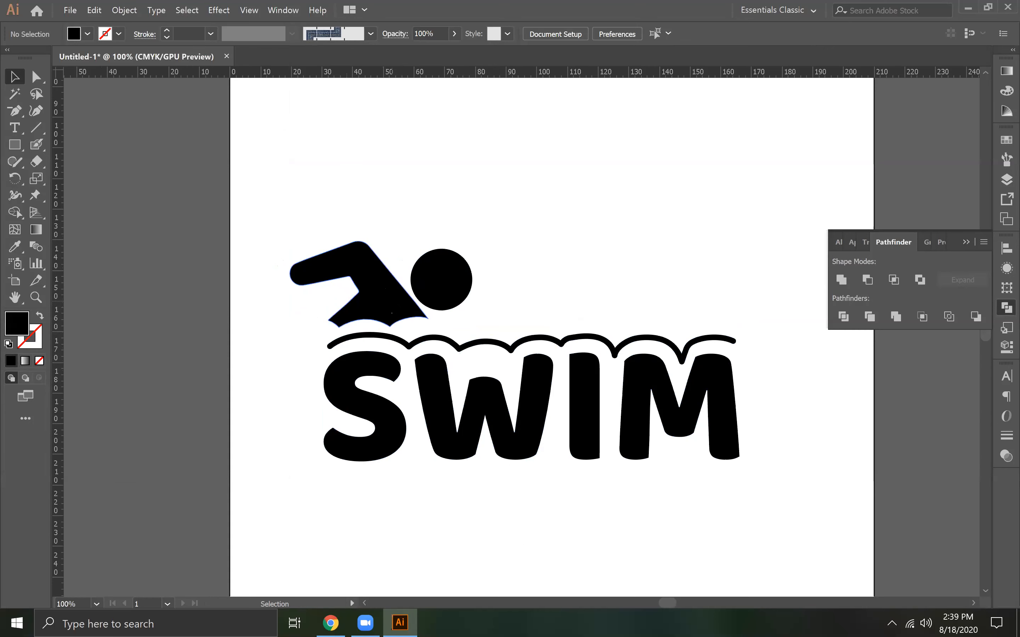
key("ctrl")
key("ctrl+z")
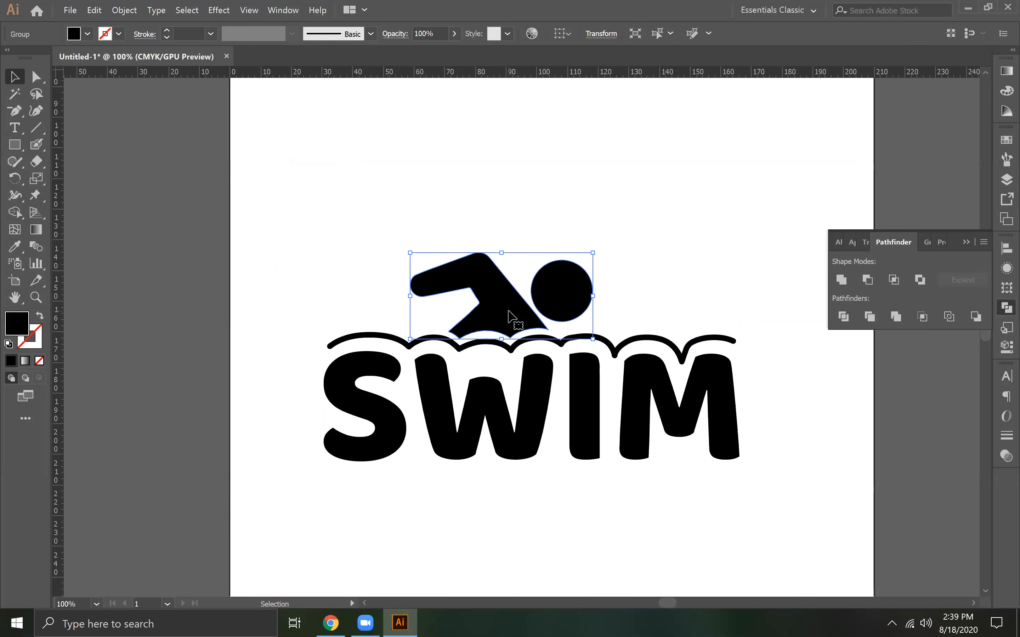
left_click_drag(508, 310, 388, 310)
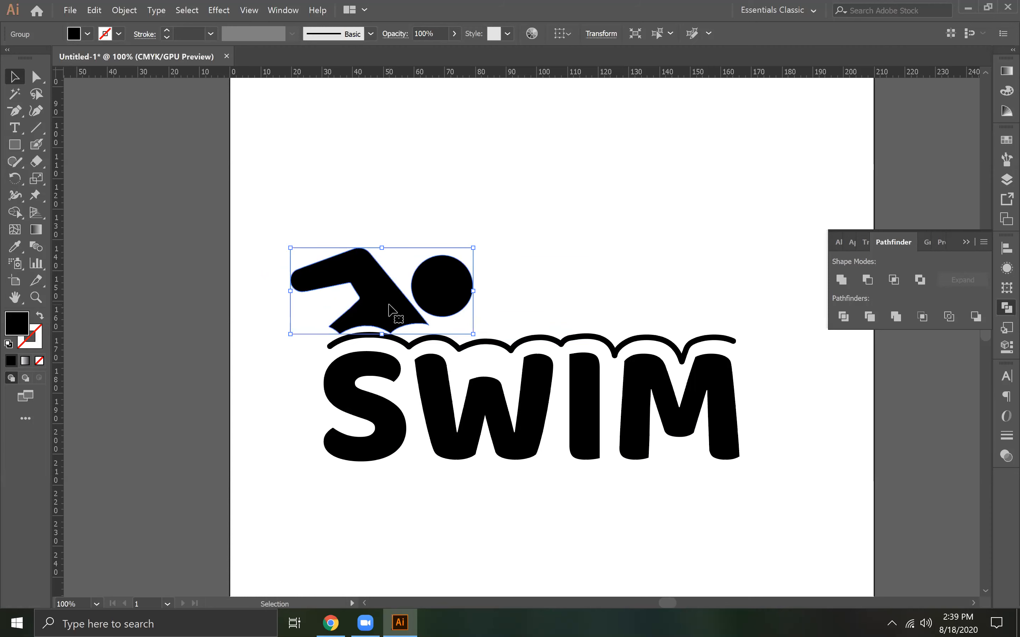
left_click(291, 194)
key("a")
key("ctrl+z")
key("v")
left_click(358, 229)
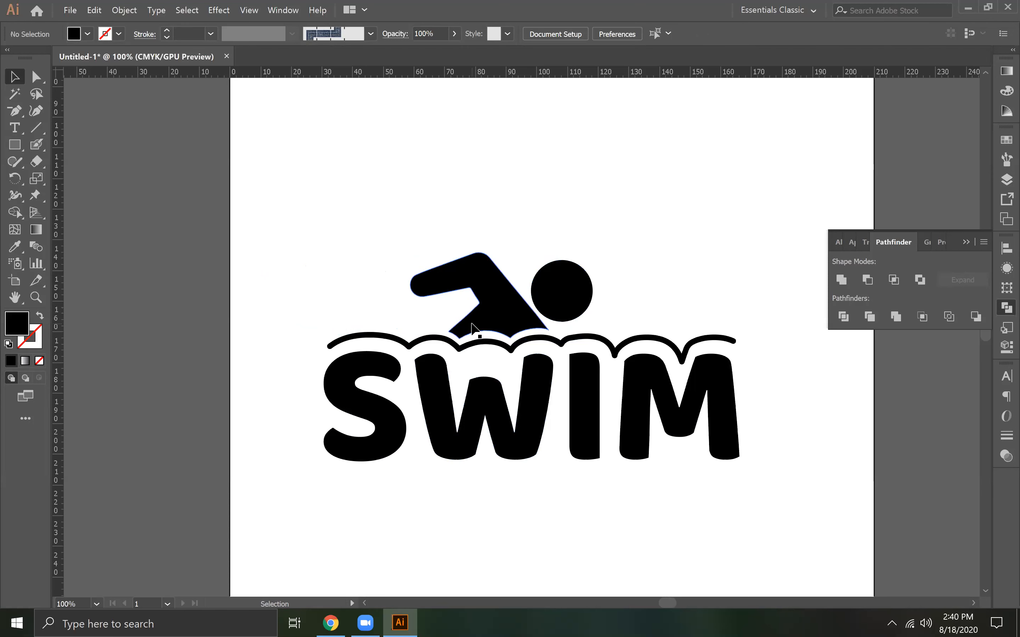
Select the whole logo and scale it down proportionally to about 53 mm wide
left_click_drag(283, 229, 722, 460)
key("ctrl+minus")
key("ctrl+minus")
key("ctrl+minus")
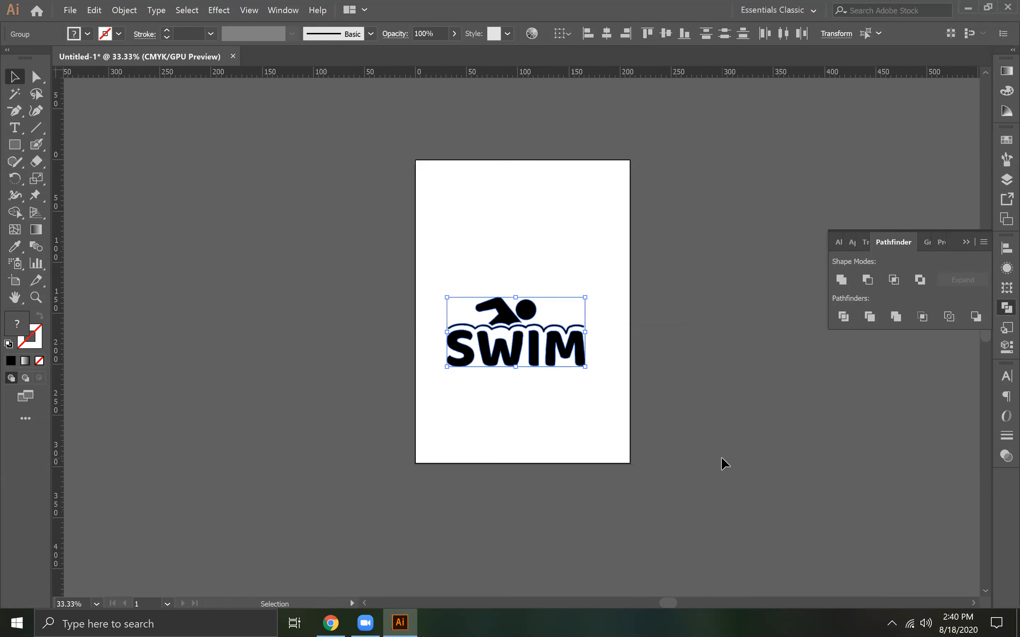
mouse_move(585, 366)
left_mouse_down()
mouse_move(608, 371)
mouse_move(547, 315)
mouse_move(566, 363)
left_mouse_up()
left_click(566, 363)
Try moving the SWIM lettering down and away from the wave line, and undo the move
left_click_drag(510, 326, 563, 380)
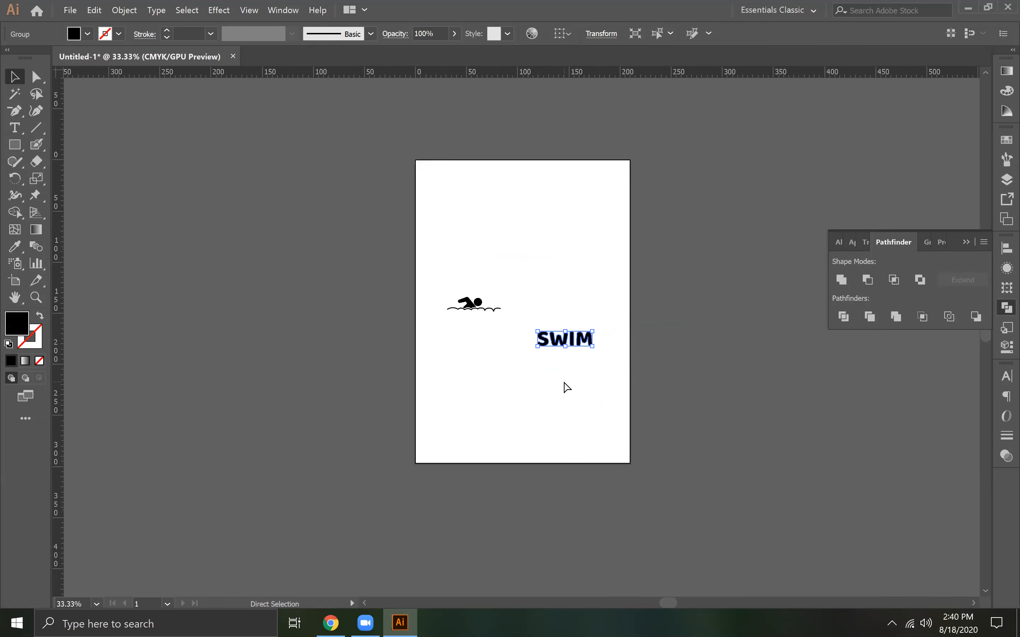
key("ctrl+z")
key("ctrl+plus")
key("ctrl+plus")
key("ctrl+plus")
key("ctrl+plus")
key("ctrl+plus")
key("ctrl+plus")
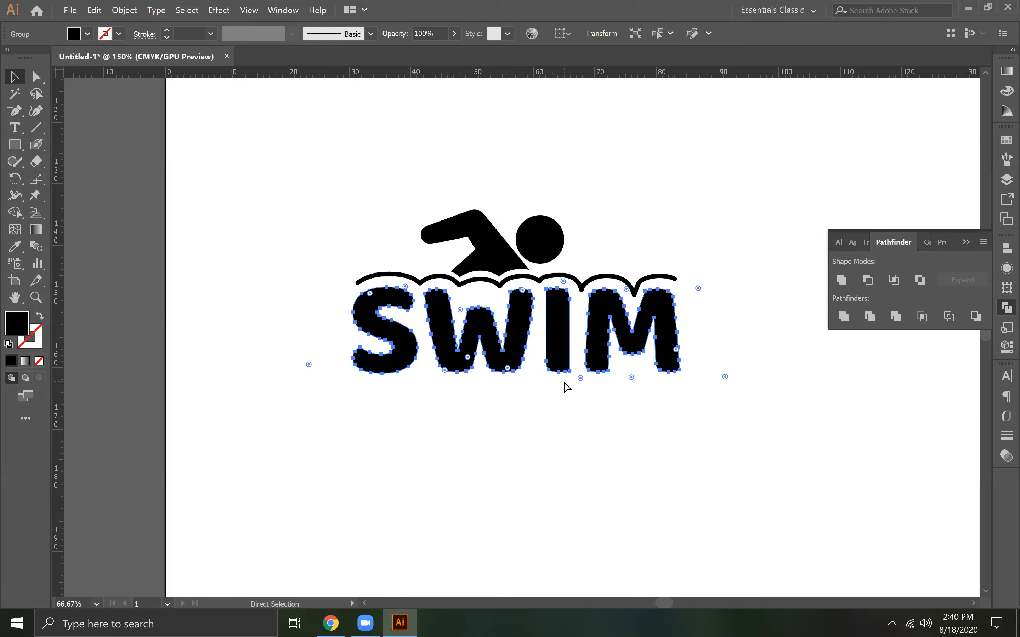
Spread the SWIM lettering and the swimmer slightly away from the wave line, and shift the swimmer over the letter S
left_click_drag(517, 337, 517, 346)
left_click_drag(497, 241, 497, 225)
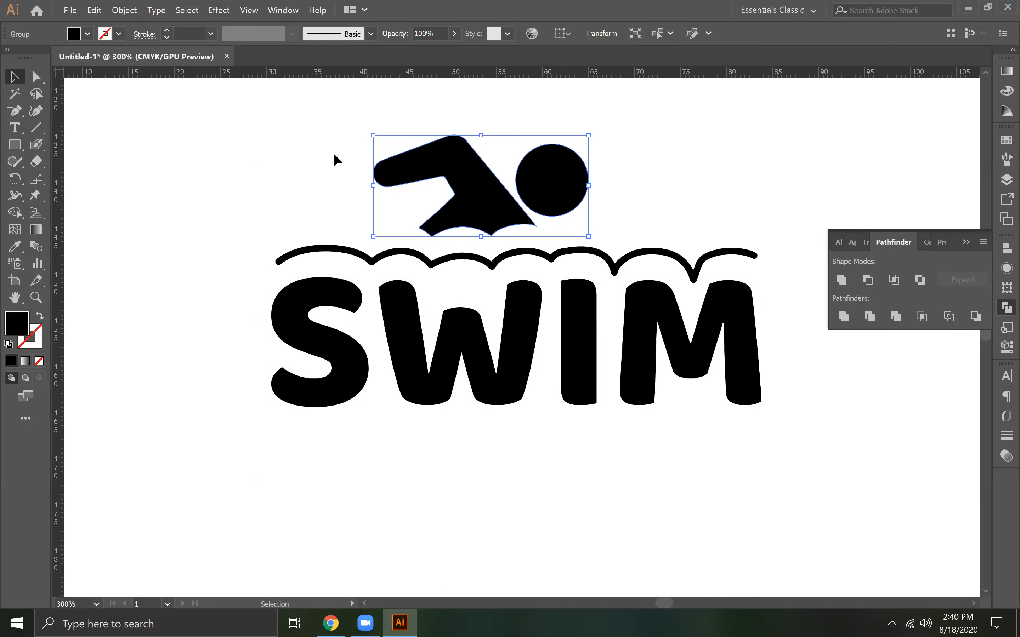
left_click_drag(333, 135, 552, 344)
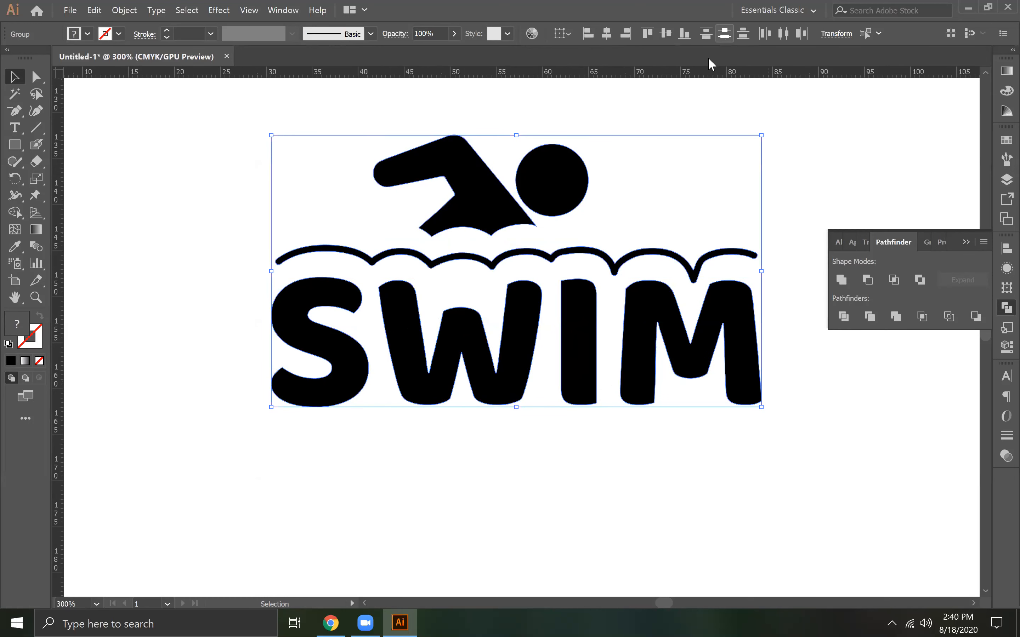
key("ctrl+0")
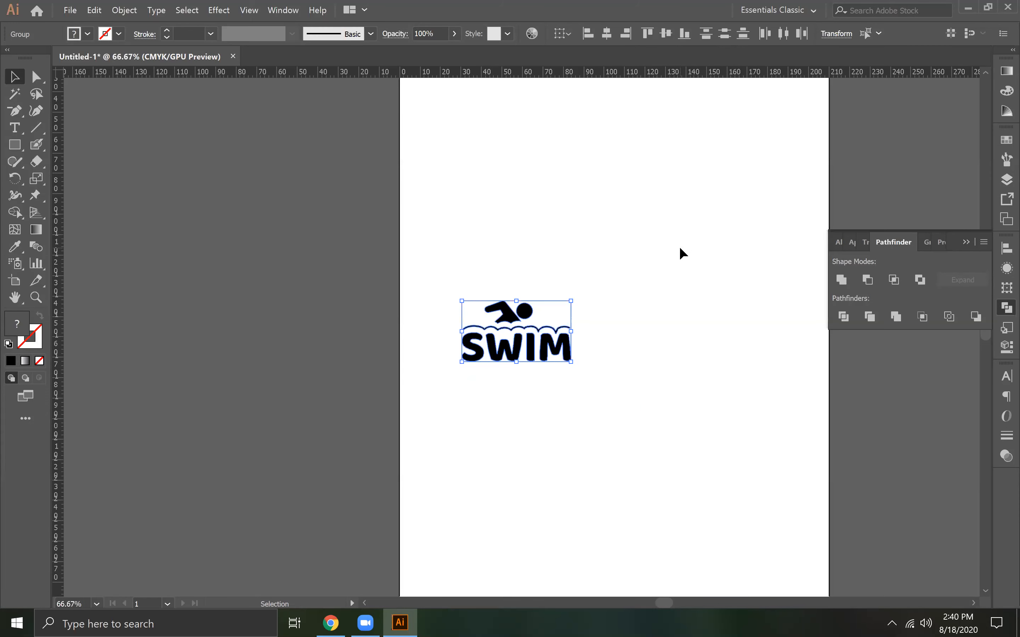
left_click(681, 248)
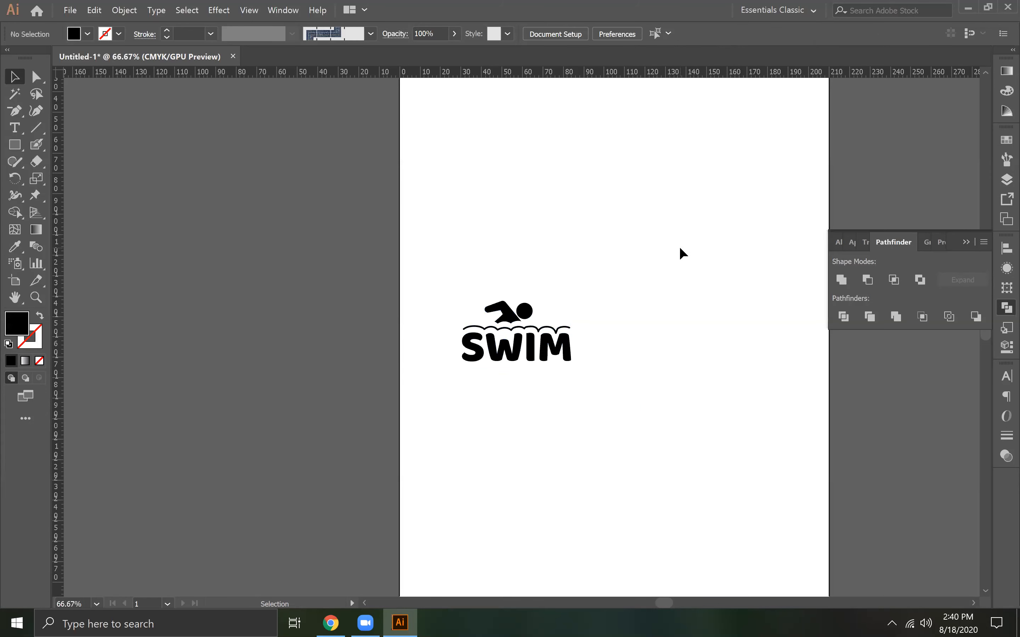
left_click_drag(510, 321, 484, 322)
left_click(562, 414)
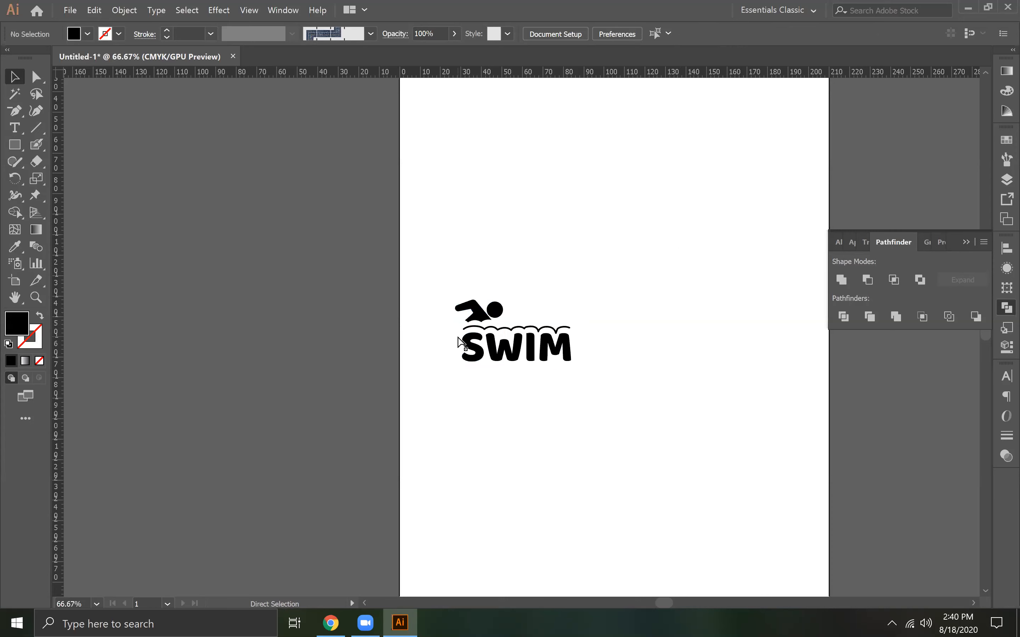
Delete the two wave-cusp anchor points from the lower edge of the swimmer's body
key("ctrl+equal")
key("ctrl+equal")
key("ctrl+equal")
key("ctrl+equal")
key("ctrl+equal")
key("ctrl+equal")
key("ctrl+equal")
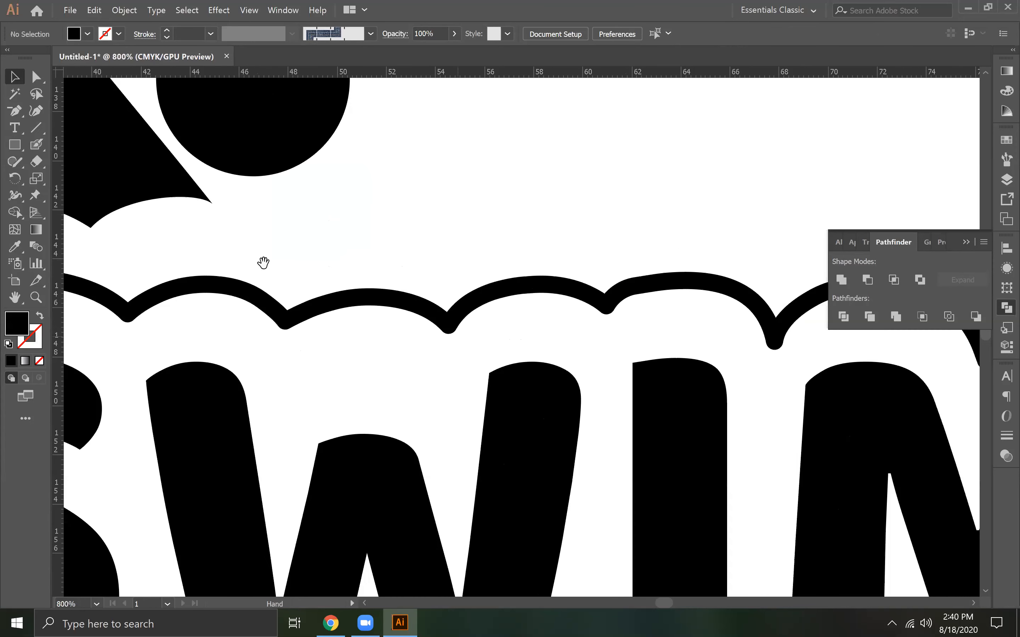
left_click_drag(734, 385, 718, 379)
left_click_drag(640, 335, 618, 362)
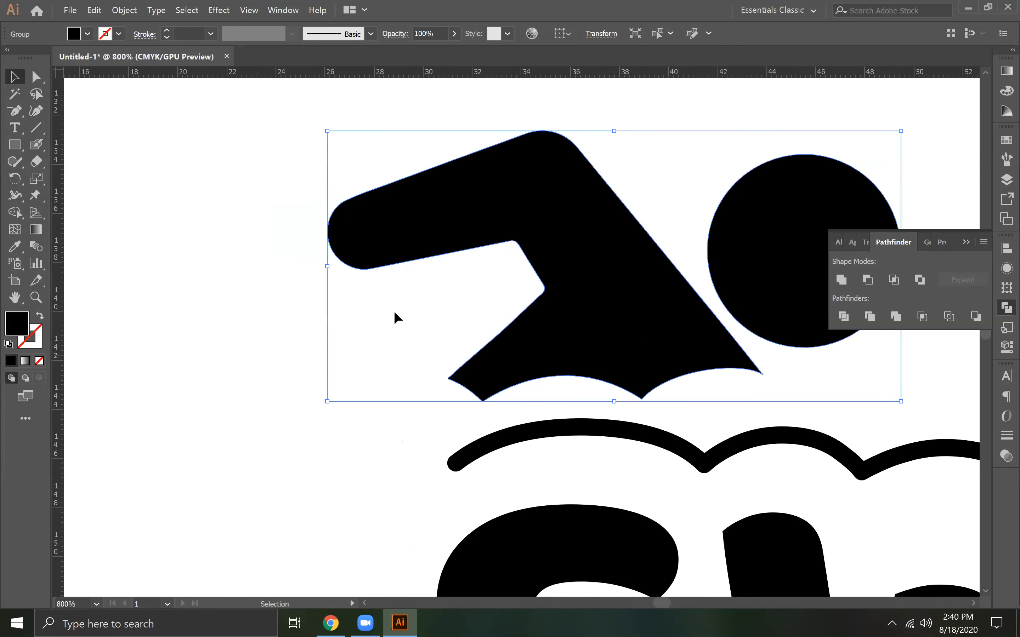
left_click(15, 111)
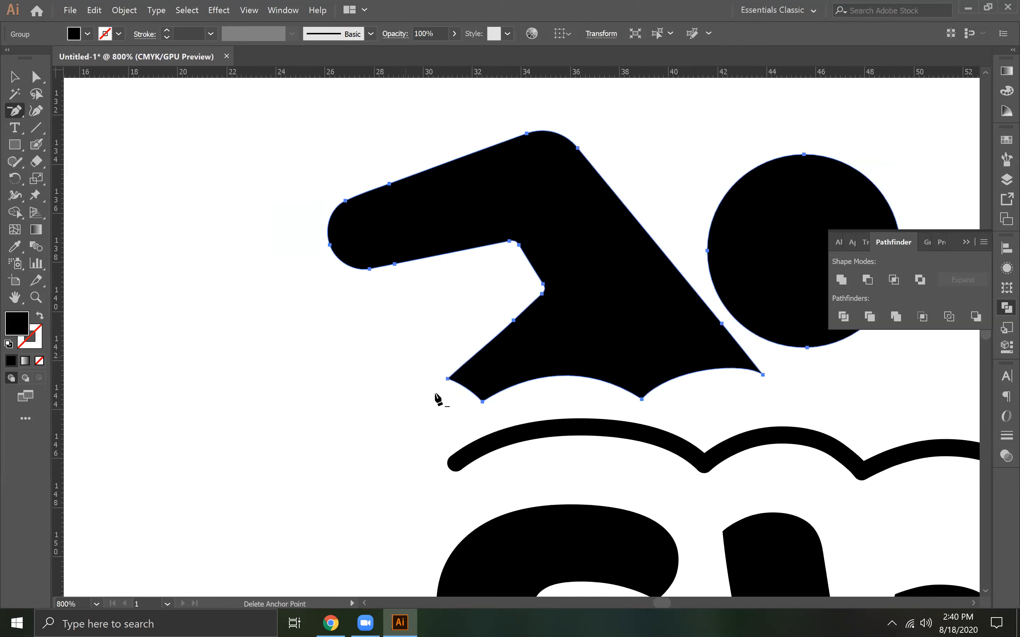
left_click(482, 402)
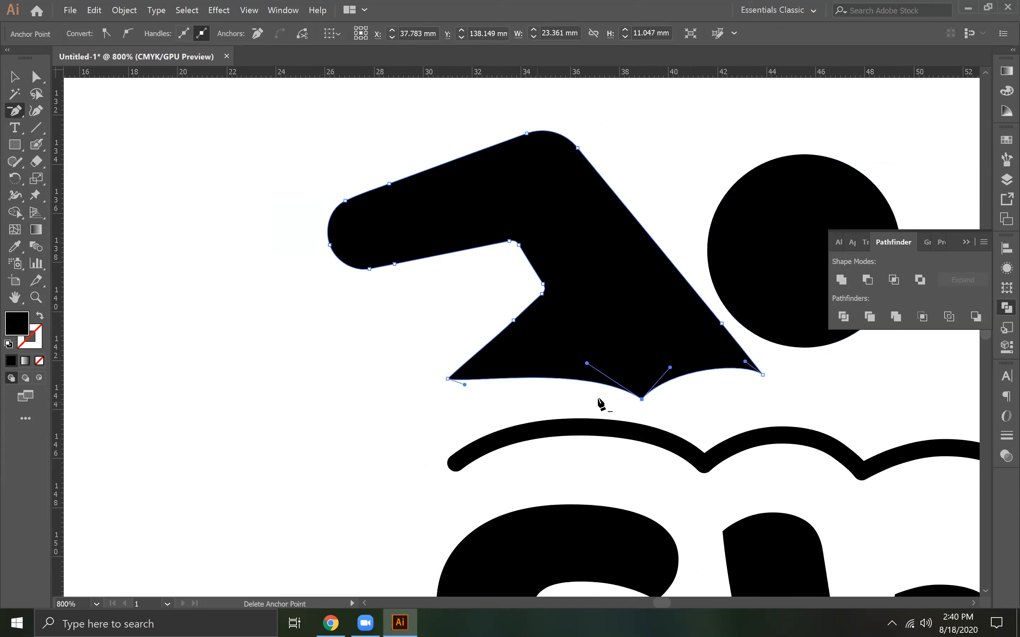
left_click(642, 400)
Lower the body's lower-left corner to about Y 144.2 mm and delete the extra anchor point on the edge above it
key("a")
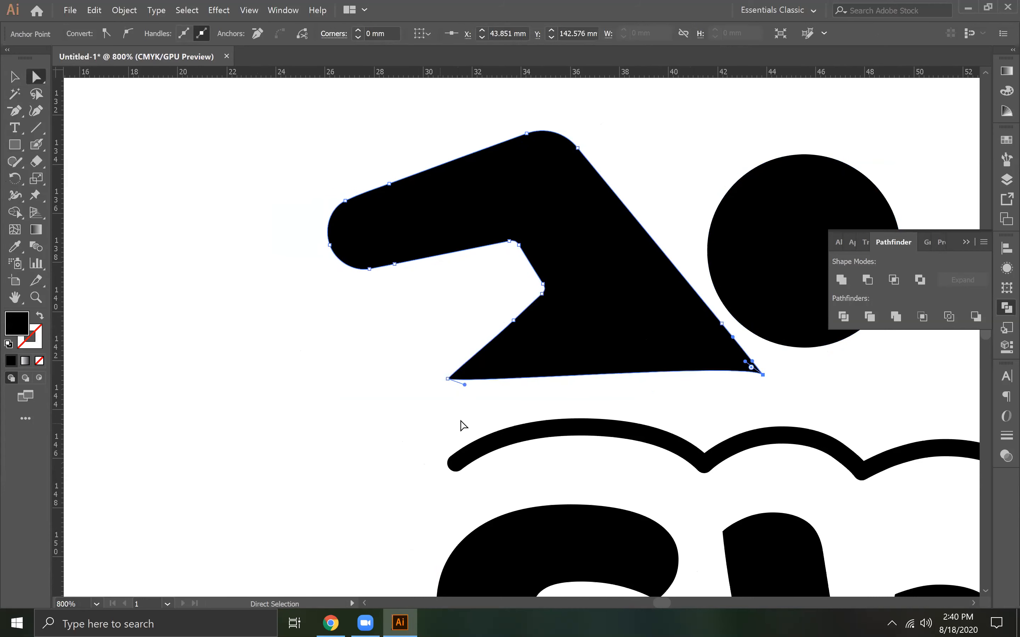
left_click_drag(447, 381, 447, 416)
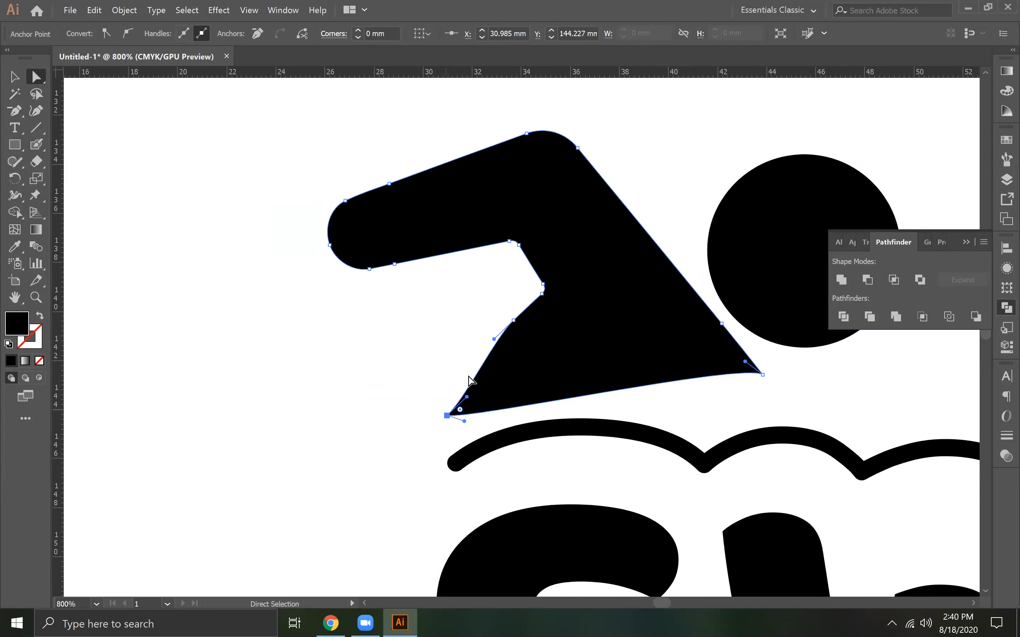
left_click_drag(494, 340, 566, 358)
key("ctrl+z")
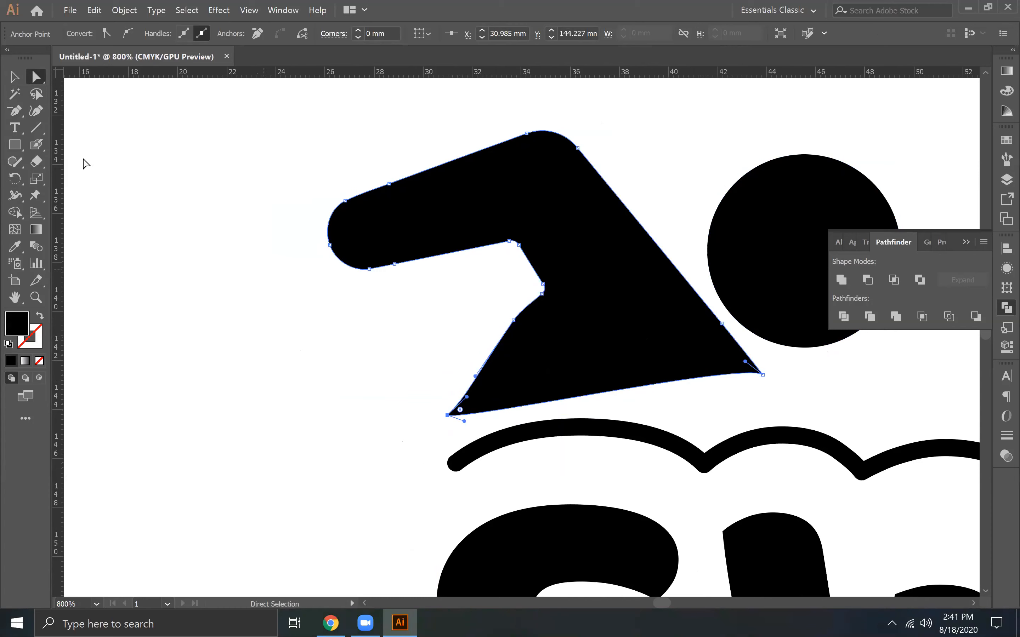
left_click(16, 112)
left_click(514, 320)
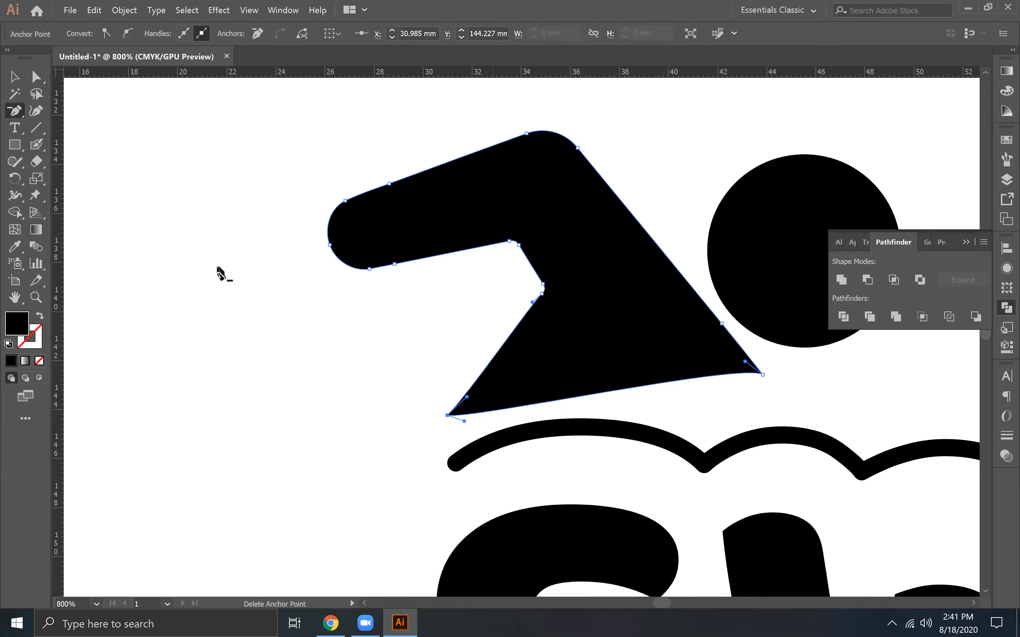
Extend both lower corners of the swimmer's body outward and down, and bend the edge between them into one smooth arch
left_click(37, 77)
left_click(330, 391)
left_click(763, 376)
left_click_drag(764, 374, 690, 340)
key("ctrl+z")
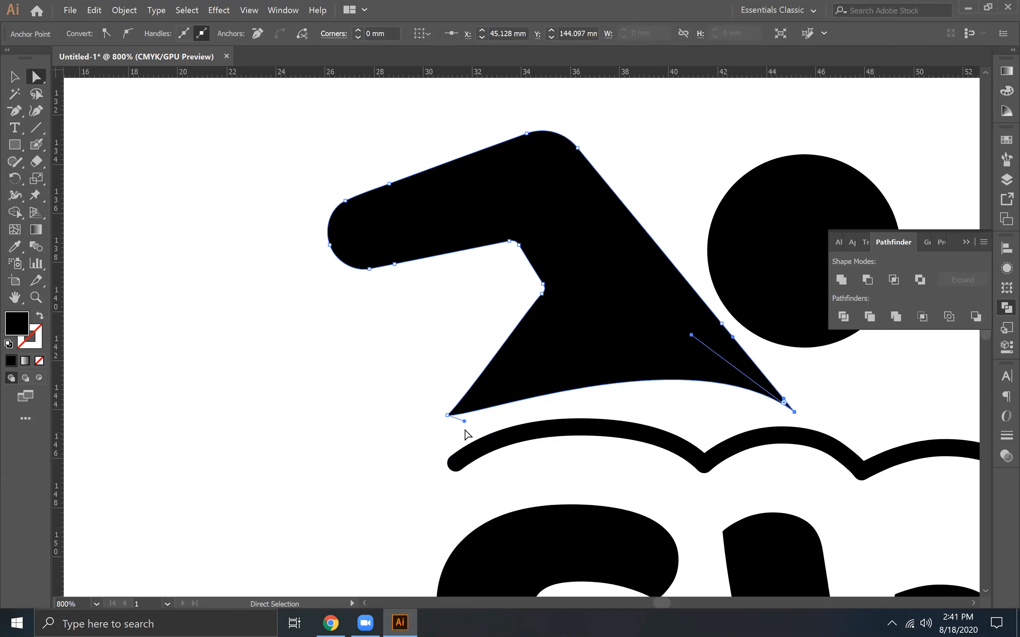
left_click(447, 415)
left_click_drag(449, 417, 523, 374)
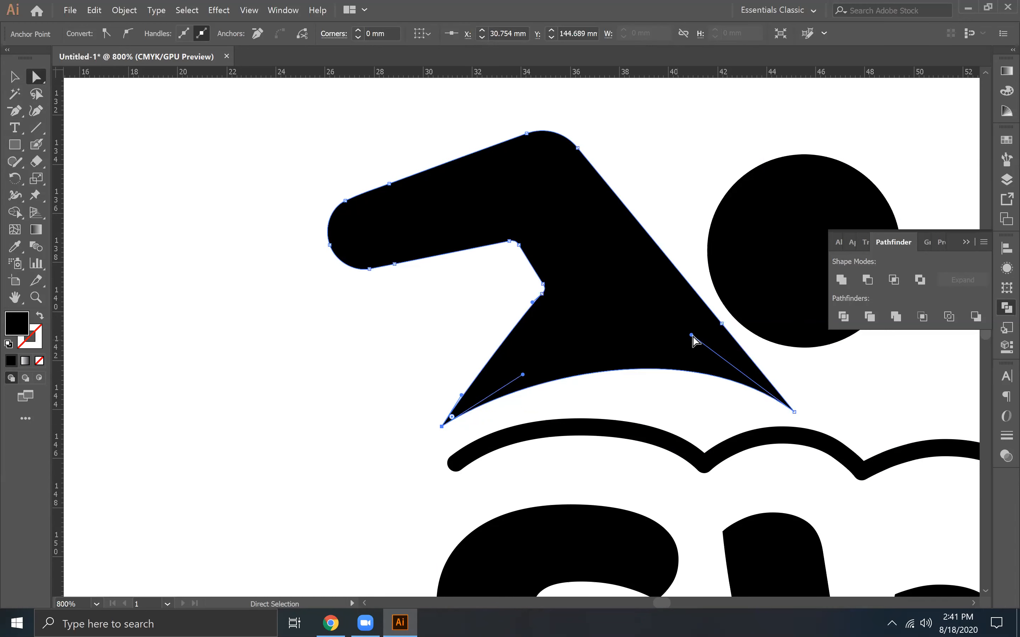
left_click_drag(692, 336, 682, 371)
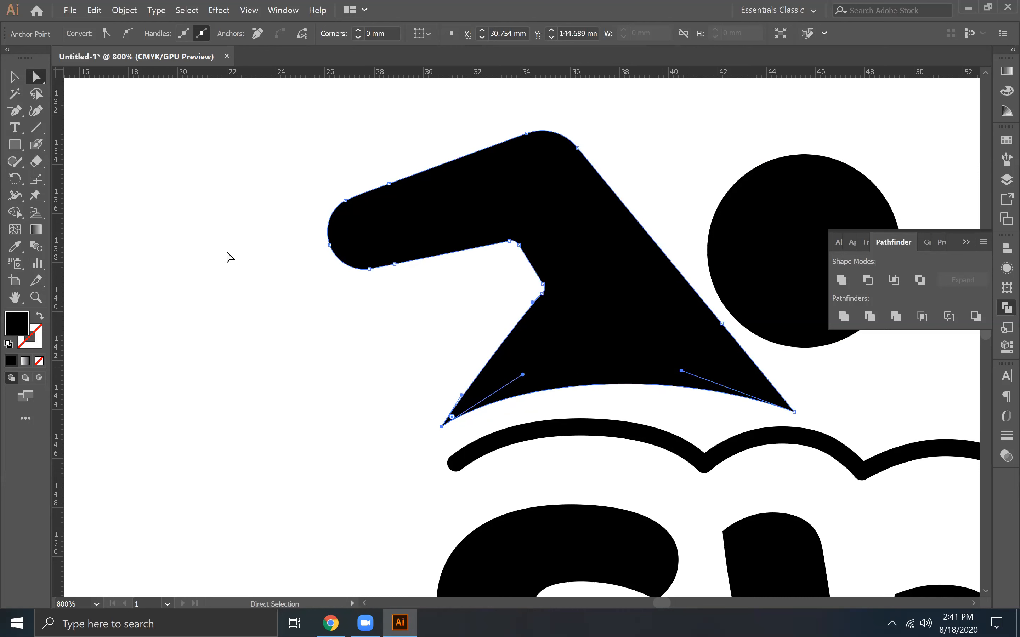
Add an anchor point on the body's lower edge above the first wave dip, lower it to about Y 144.36 mm and adjust its curve
left_click_drag(14, 111, 72, 123)
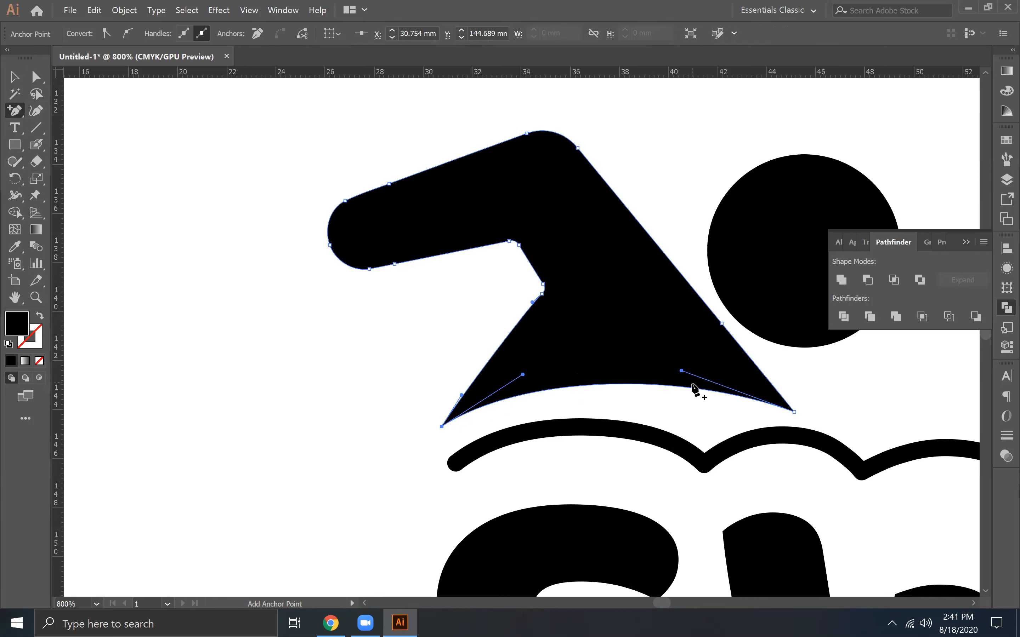
left_click(685, 389)
key("a")
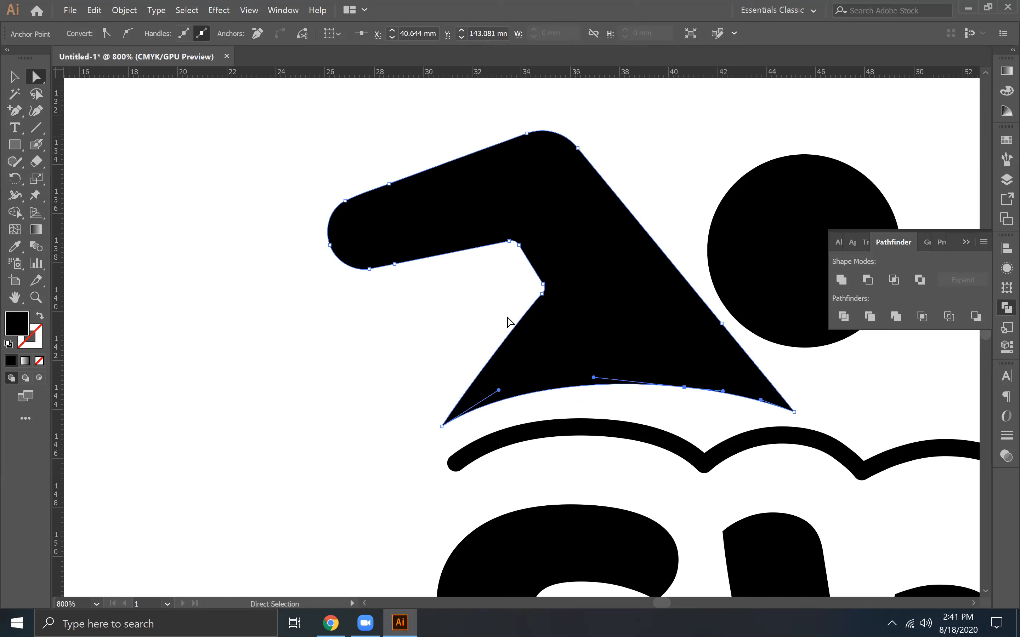
left_click_drag(686, 388, 731, 398)
left_click_drag(617, 464, 581, 357)
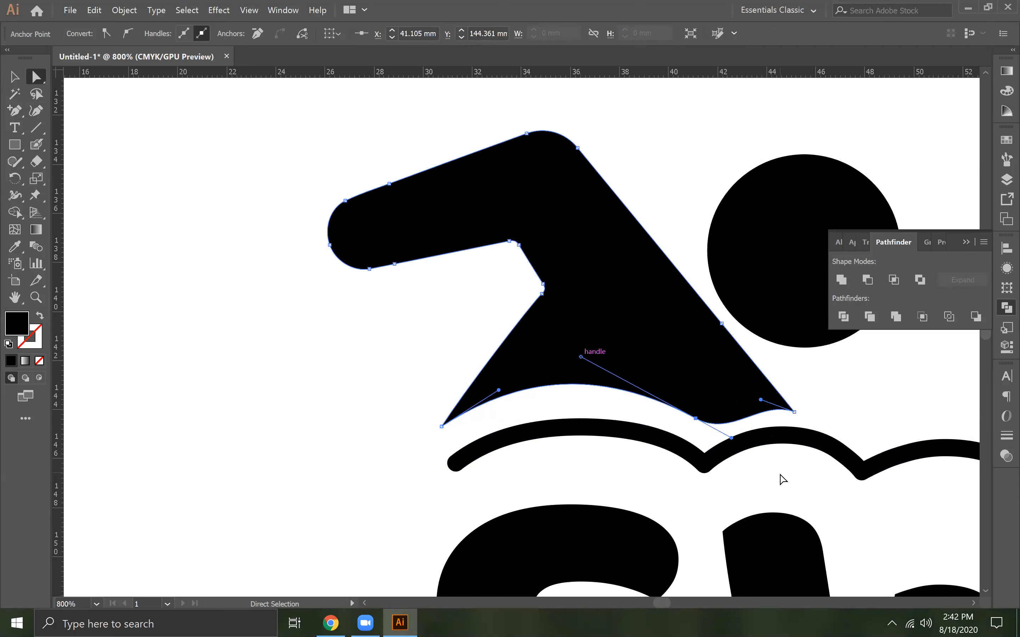
Try to remove the outgoing handle of the new lower-edge anchor with the Pen tool, and undo the changes
left_click(17, 112)
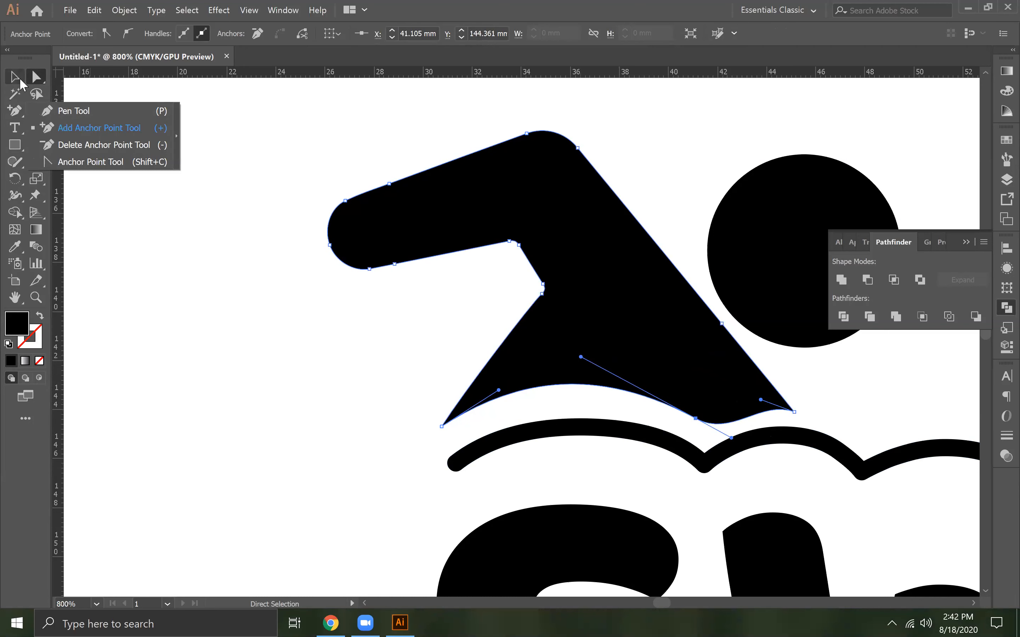
left_click(10, 98)
left_click_drag(15, 110, 69, 113)
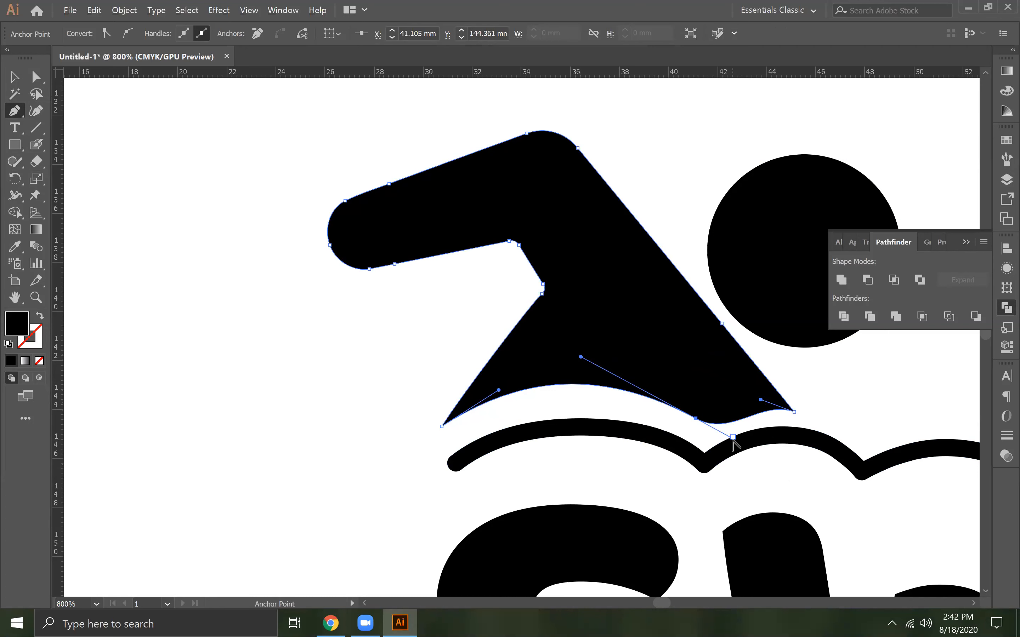
left_click(732, 438, "alt")
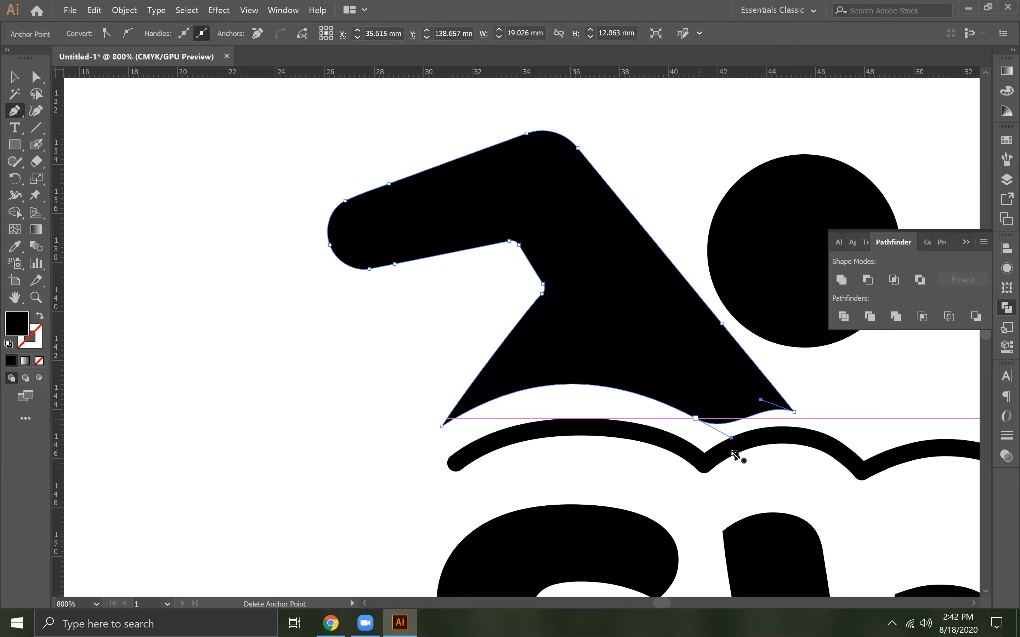
key("ctrl+z")
key("ctrl+z")
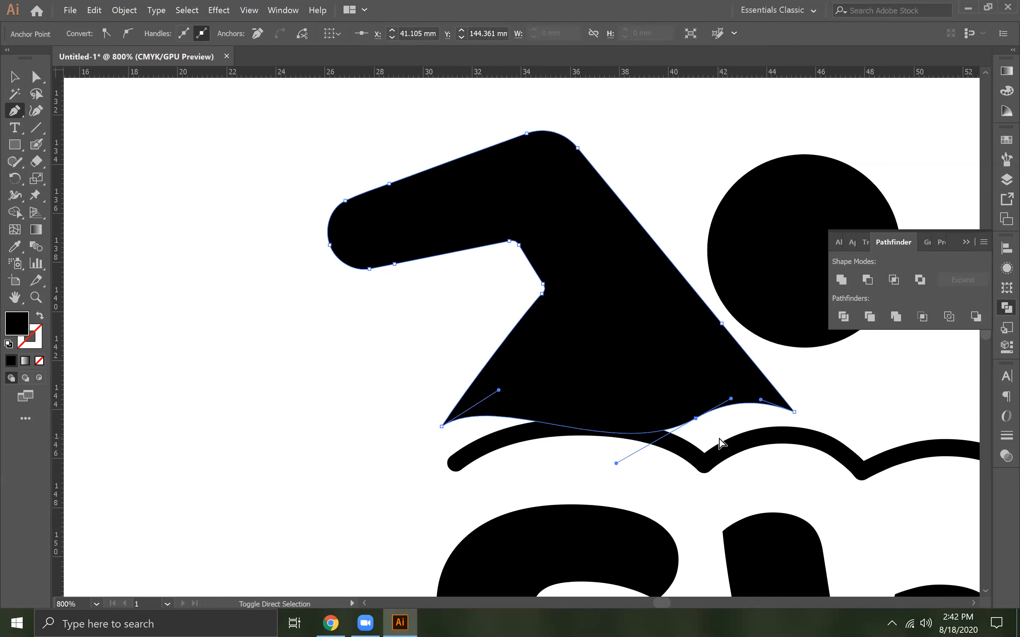
key("ctrl+z")
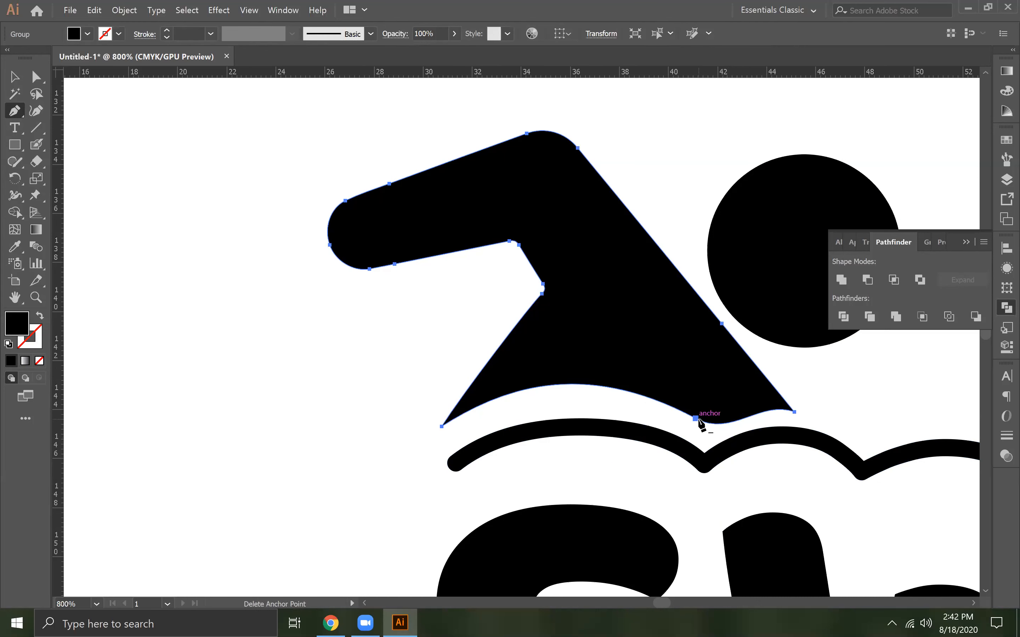
Retract the new anchor's outgoing handle with the Anchor Point tool to form a sharp cusp
left_click_drag(16, 110, 95, 163)
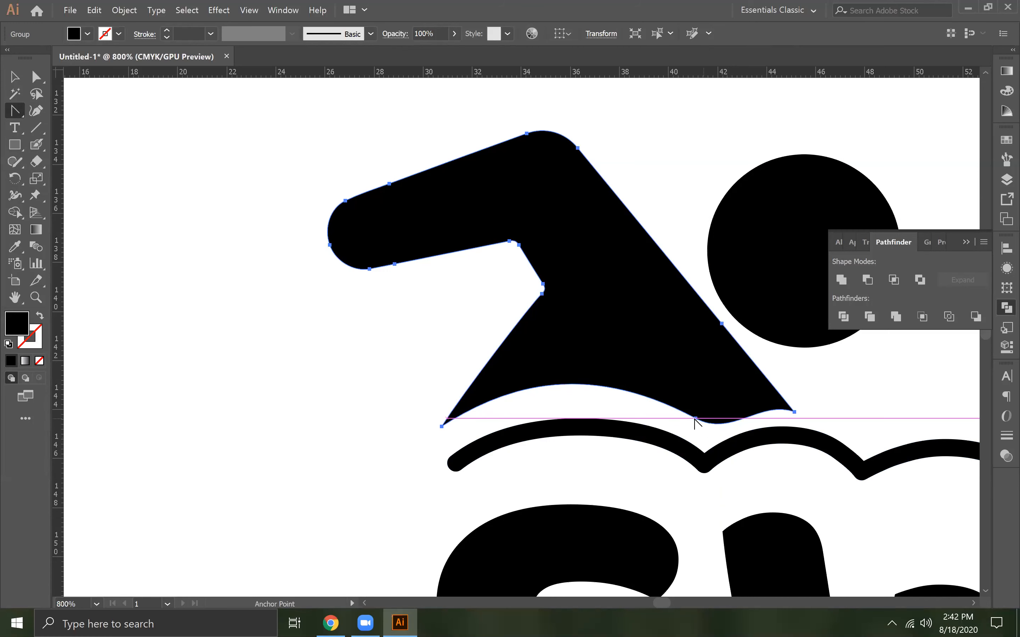
left_click(696, 419)
key("ctrl+z")
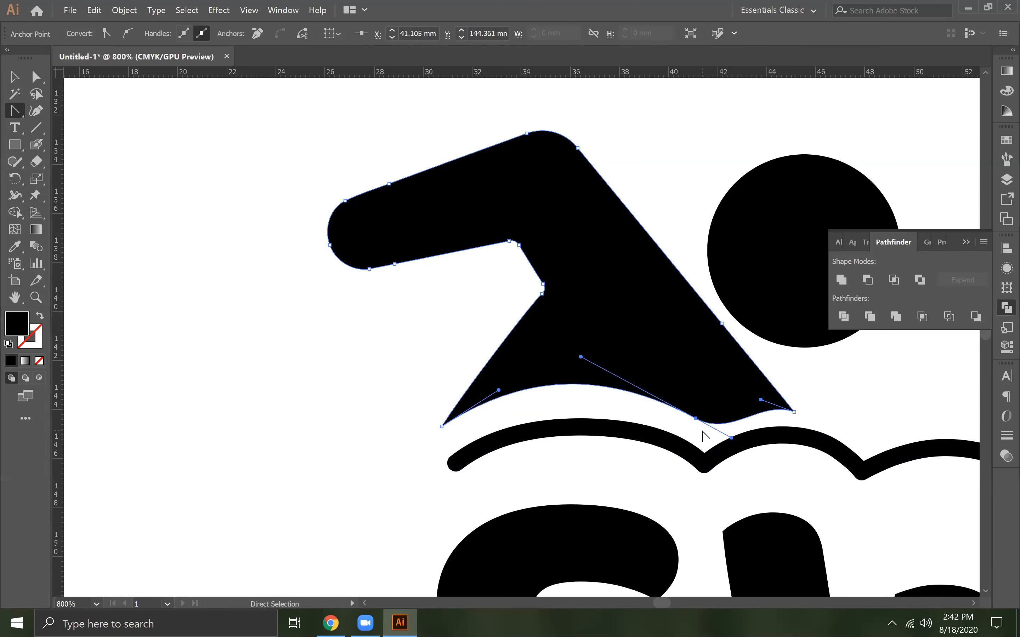
left_click(734, 440)
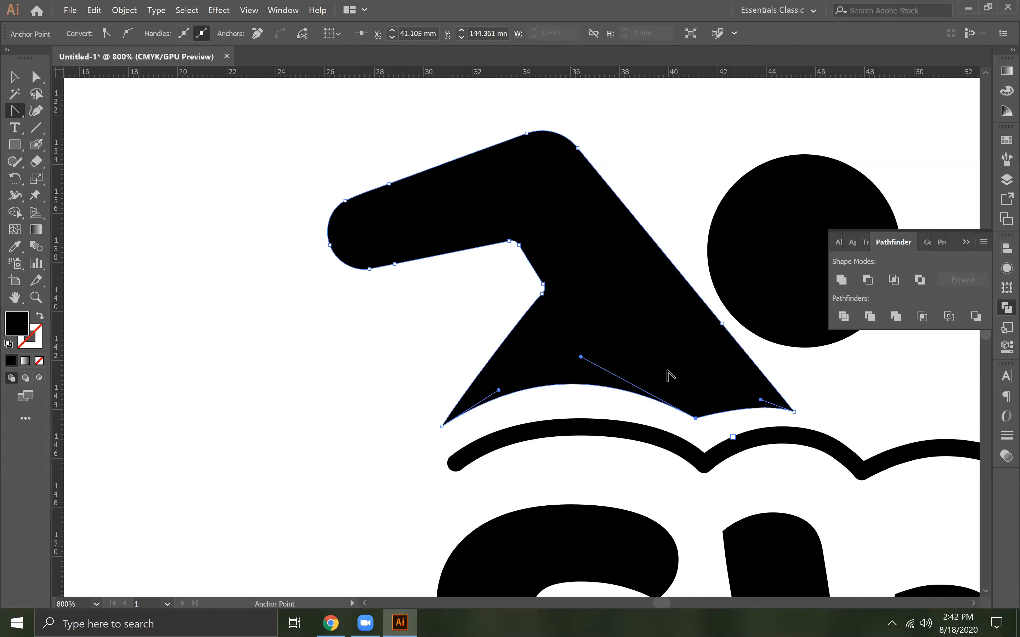
Curve the short lower-right edge of the body into a small arch and shift its cusp to about X 41.45 mm above the wave dip
left_click(39, 77)
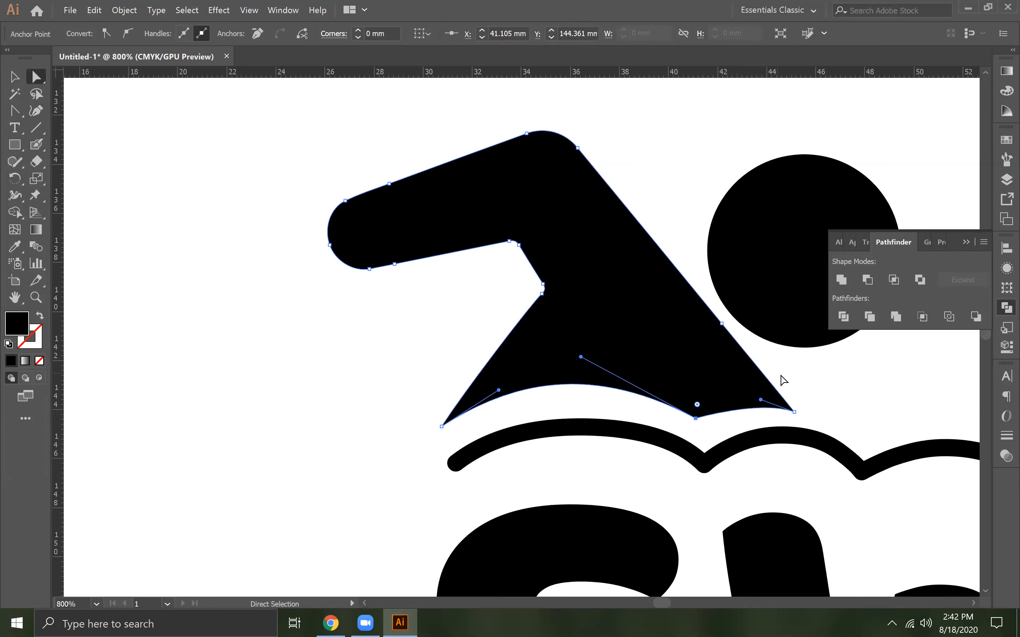
left_click(794, 412)
left_click_drag(763, 402, 735, 380)
mouse_move(794, 412)
left_mouse_down()
mouse_move(805, 417)
mouse_move(785, 396)
mouse_move(794, 409)
left_mouse_up()
left_click_drag(737, 376, 760, 380)
left_click_drag(696, 419, 704, 419)
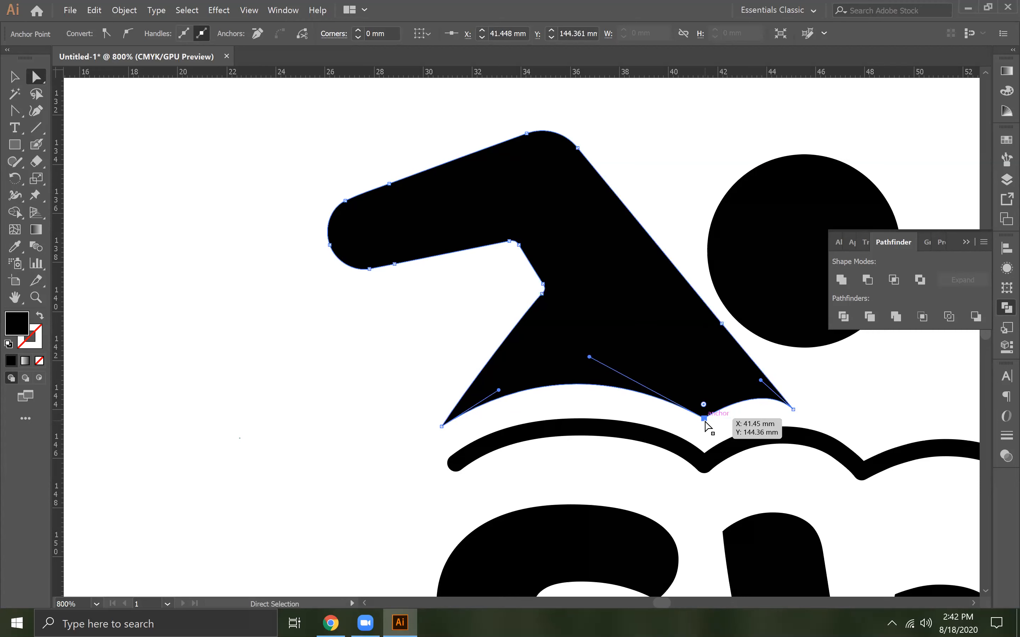
key("v")
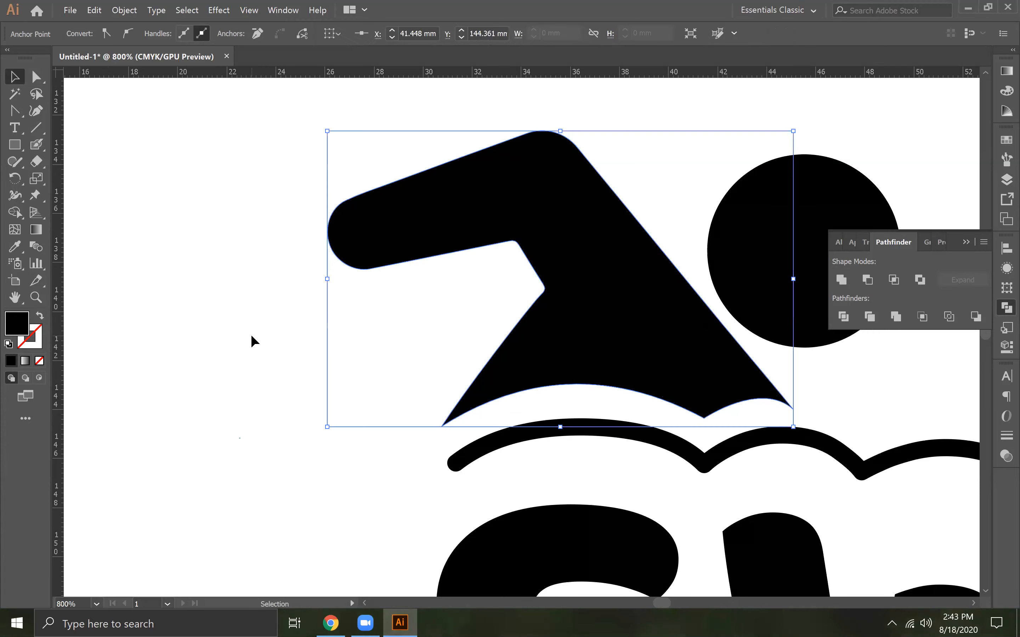
left_click(253, 336)
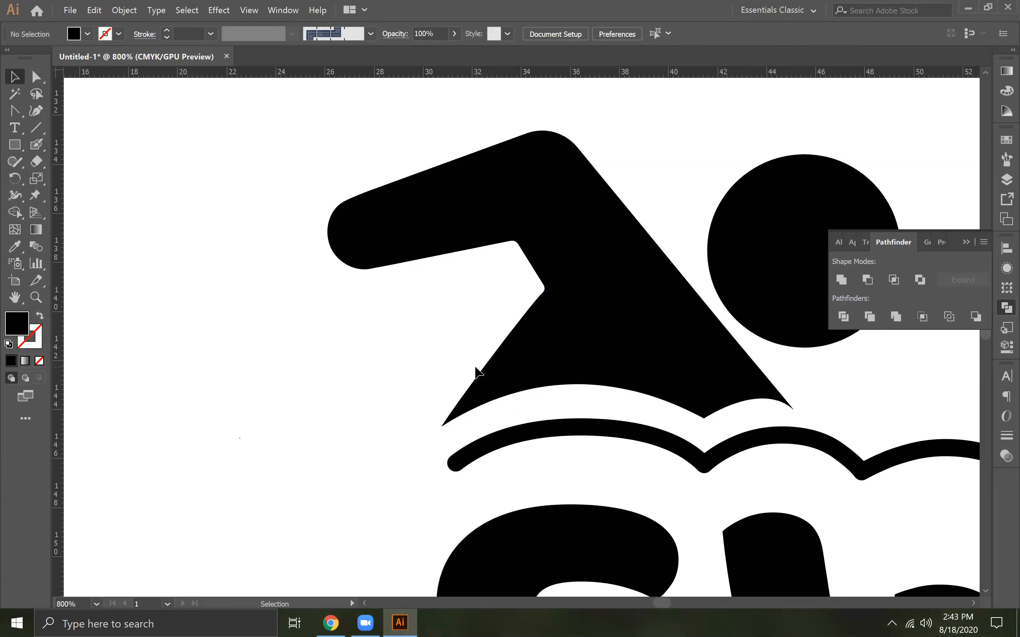
Nudge the swimmer up three increments above the wave line
key("ctrl+1")
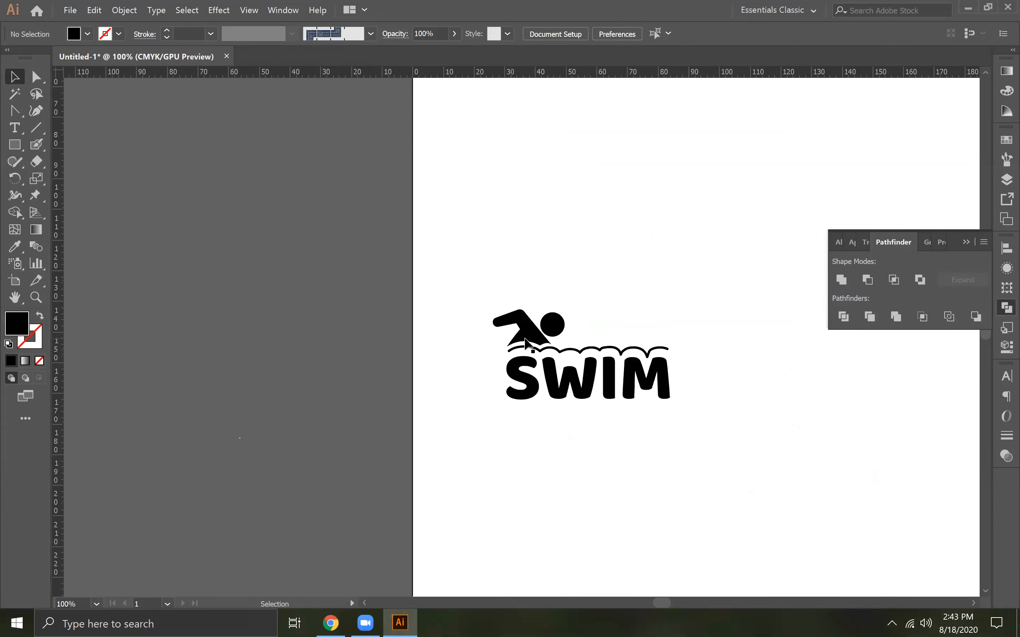
left_click(542, 342)
key("Up")
key("Up")
key("Up")
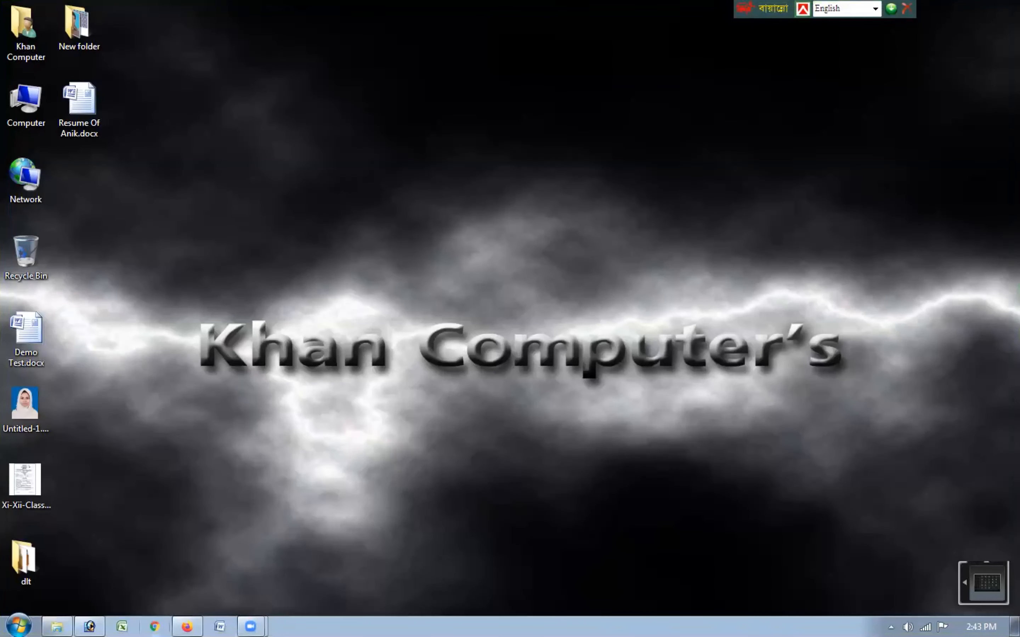
Switch to Firefox and close the enlarged preview of entry #78 to view the State Board Guarantee logo contest entries
left_click(187, 626)
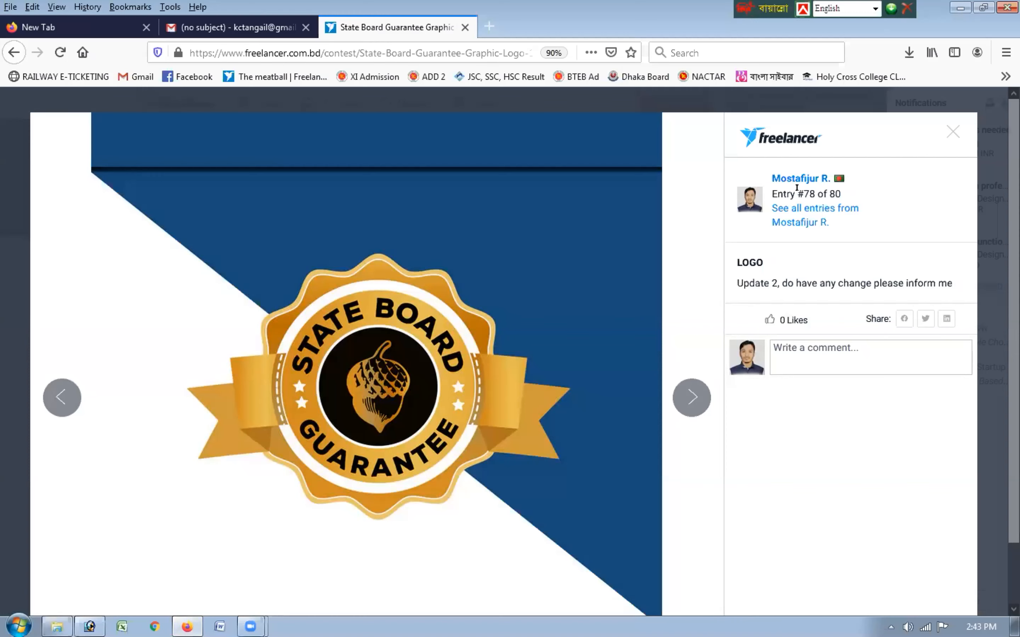
left_click(950, 131)
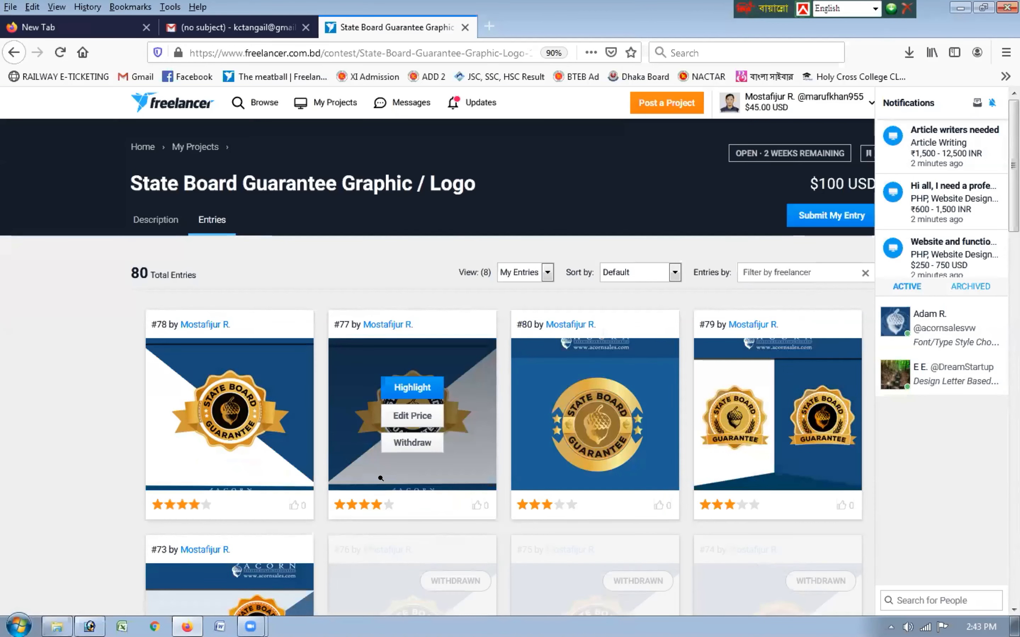
Examine the round gold badge of contest entry #80 in its enlarged preview and return to the entries list
mouse_move(232, 467)
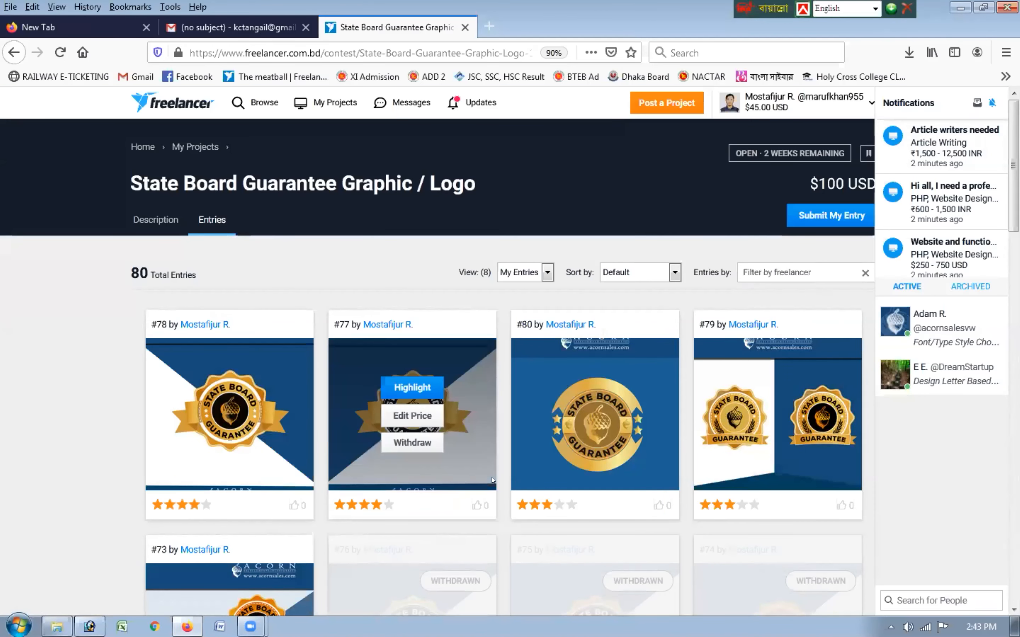
mouse_move(592, 482)
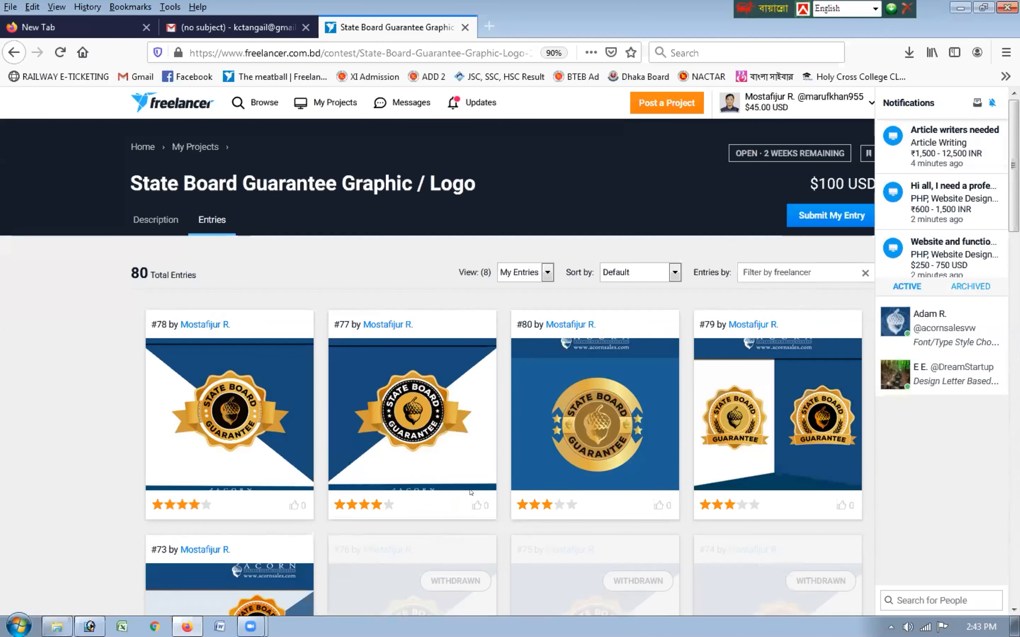
scroll(471, 492, "down", 3)
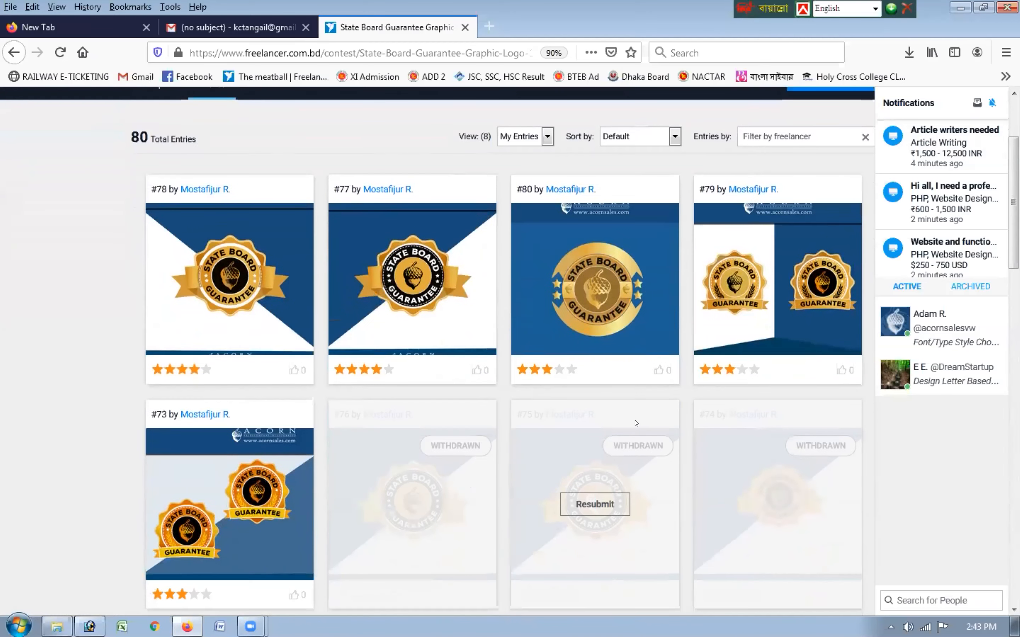
mouse_move(550, 321)
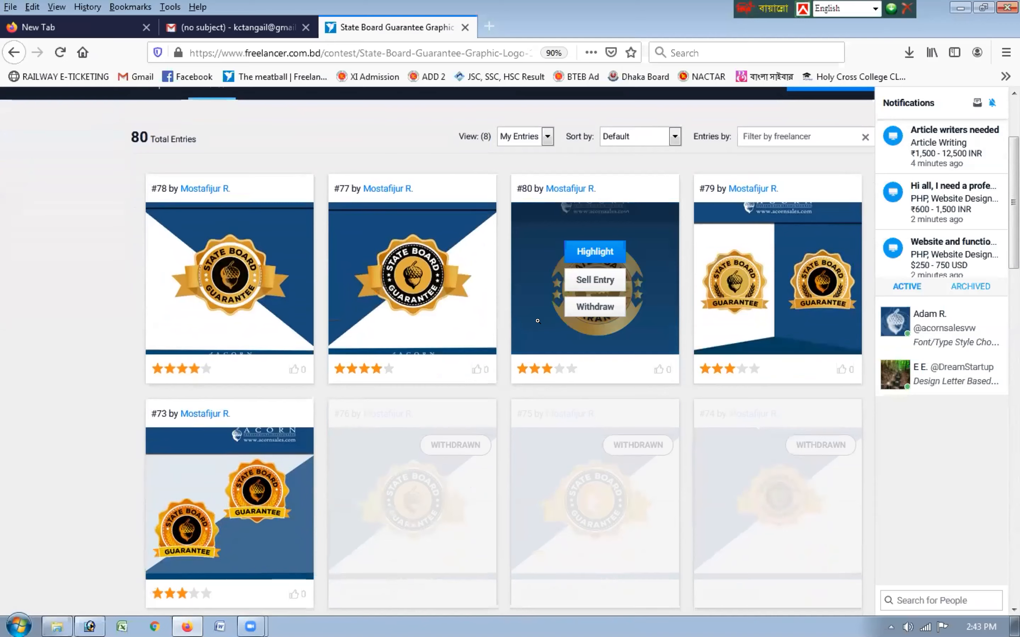
left_click(650, 288)
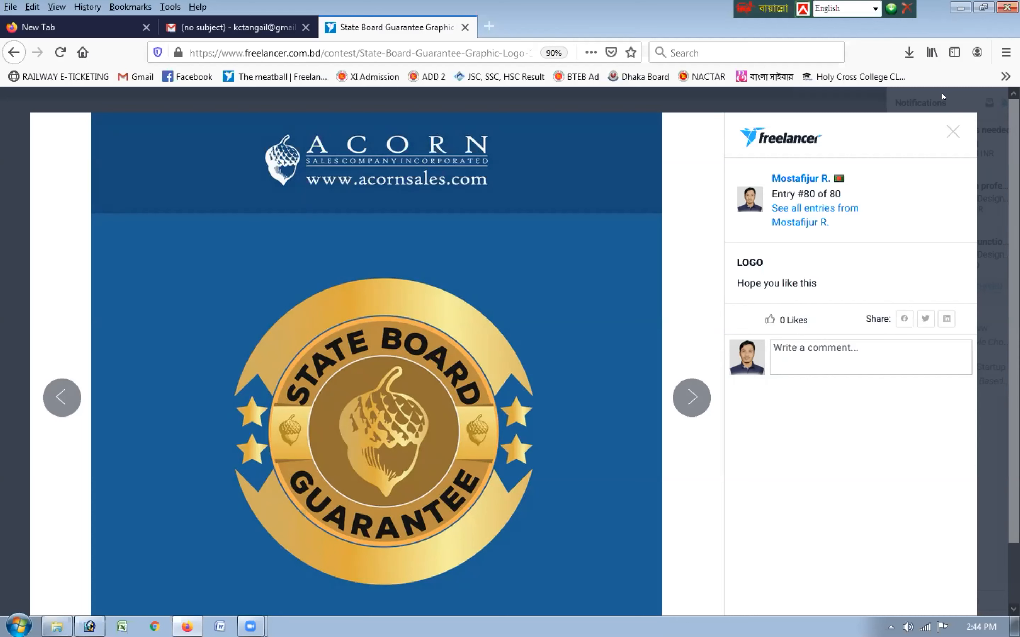
left_click(953, 131)
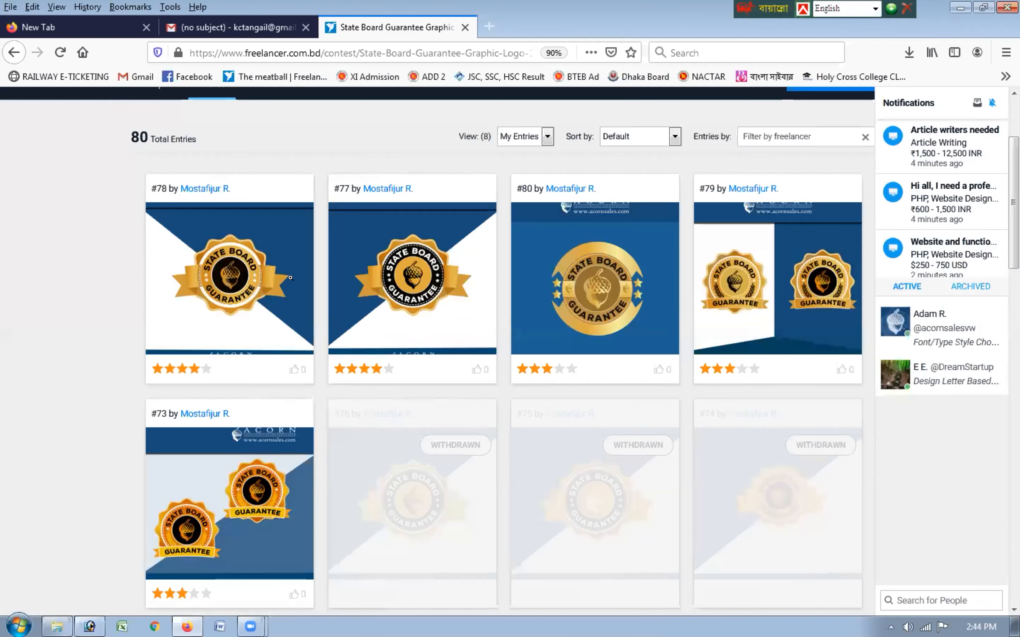
Examine the ribbon badge of contest entry #77 in its enlarged preview, and open the preview of entry #78
mouse_move(359, 244)
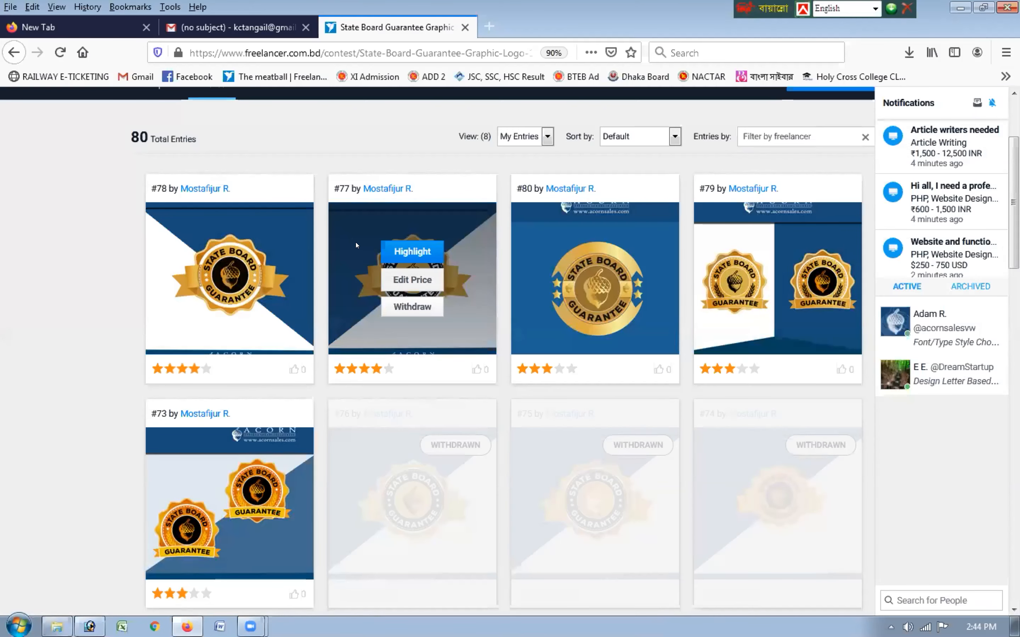
left_click(355, 243)
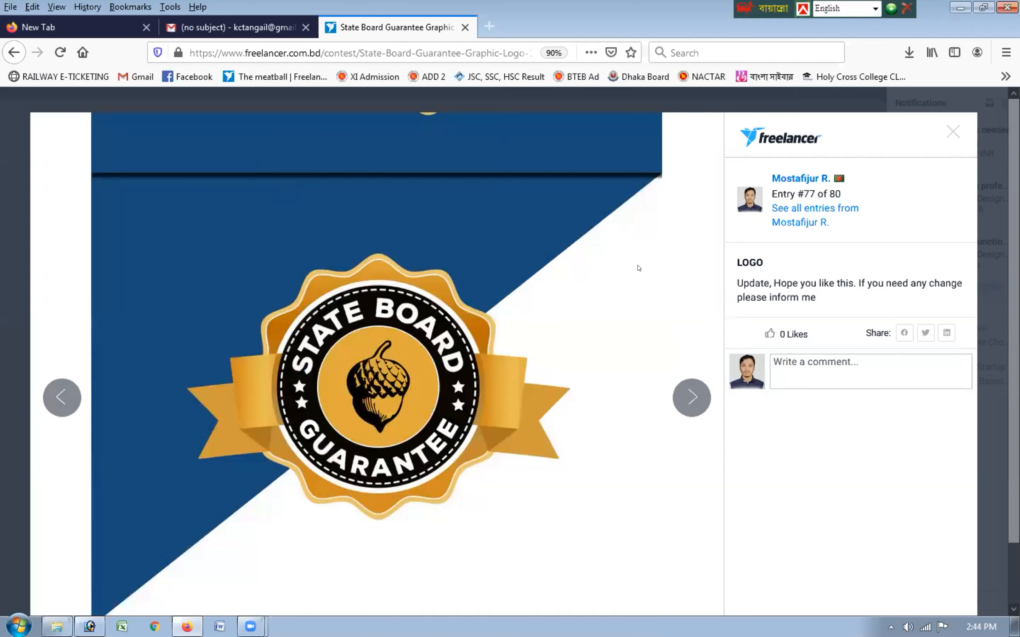
left_click(952, 131)
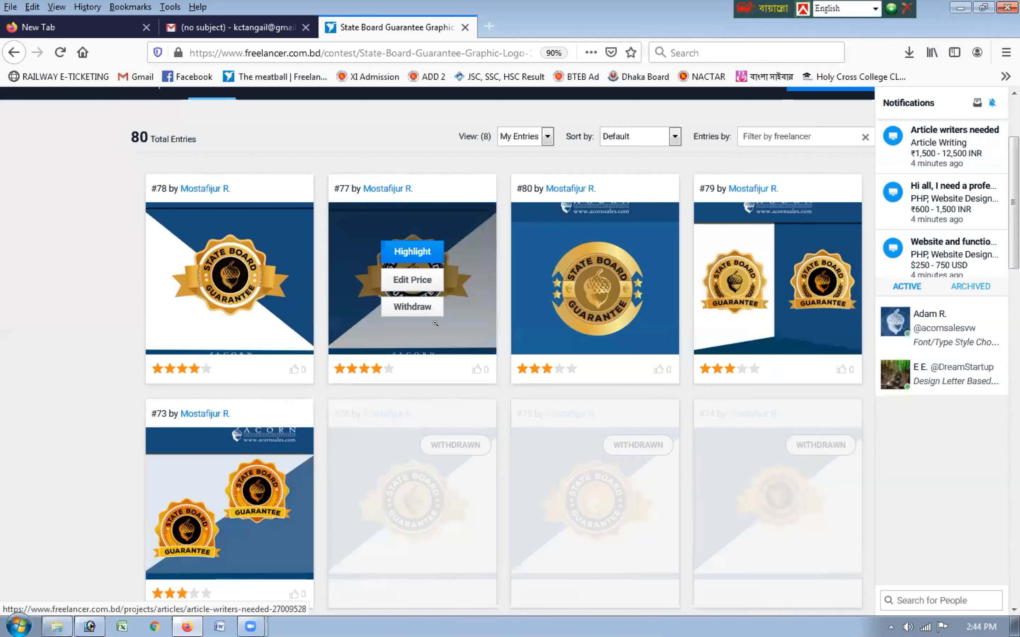
left_click(297, 289)
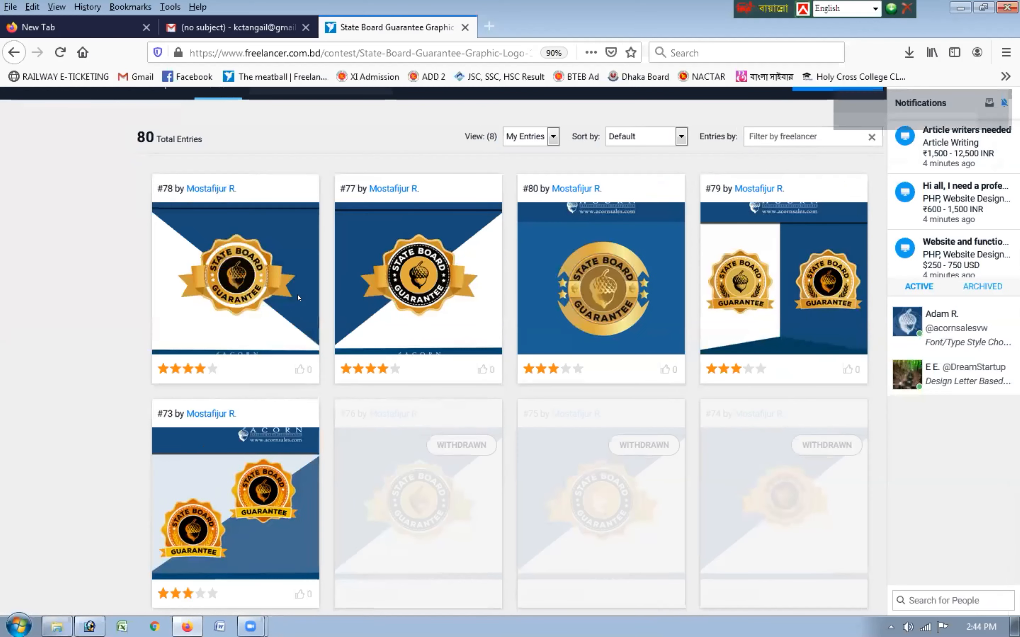
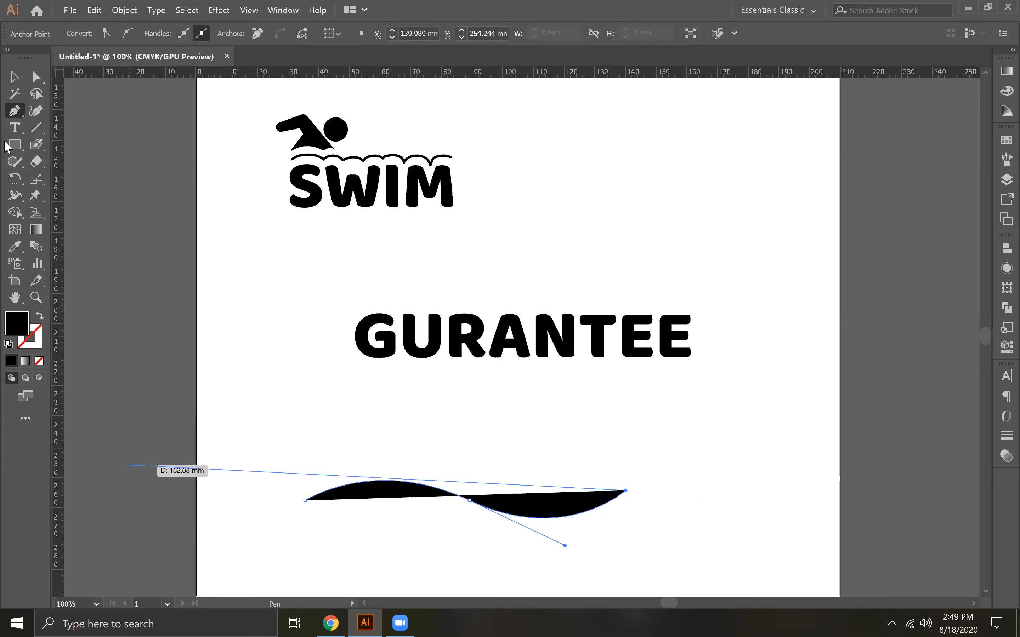
Remove the fill from the wavy path below the straight word and enter GURANTEE as text along that path
left_click(42, 362)
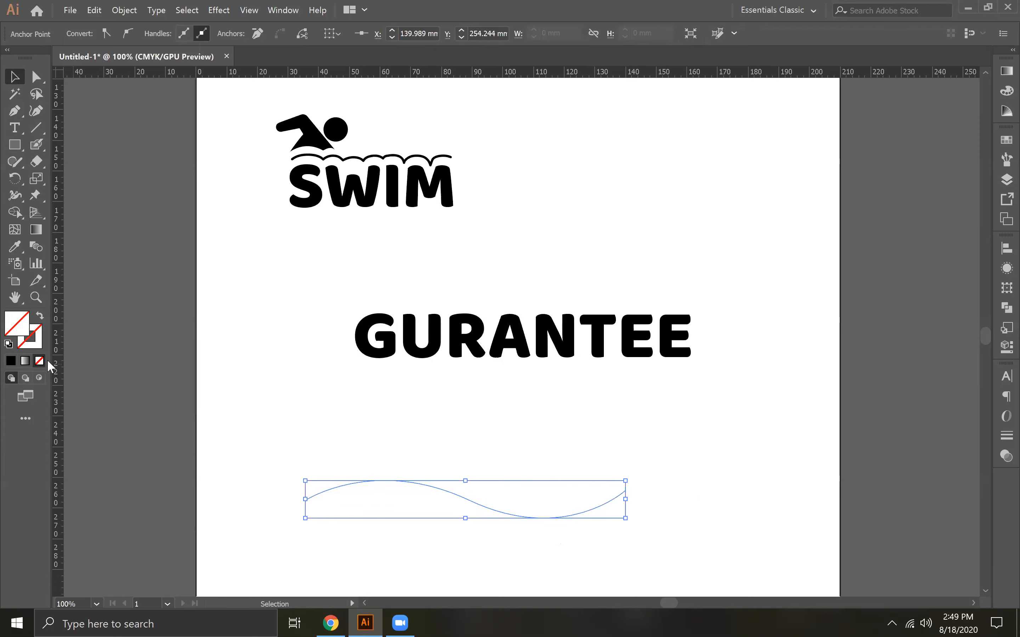
left_click(14, 128)
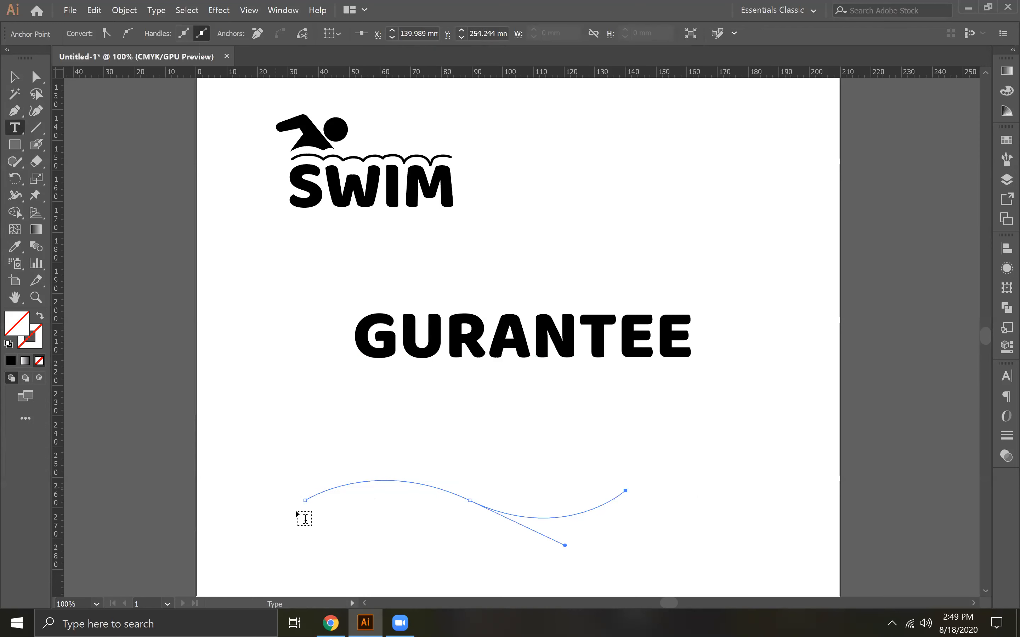
left_click(308, 495)
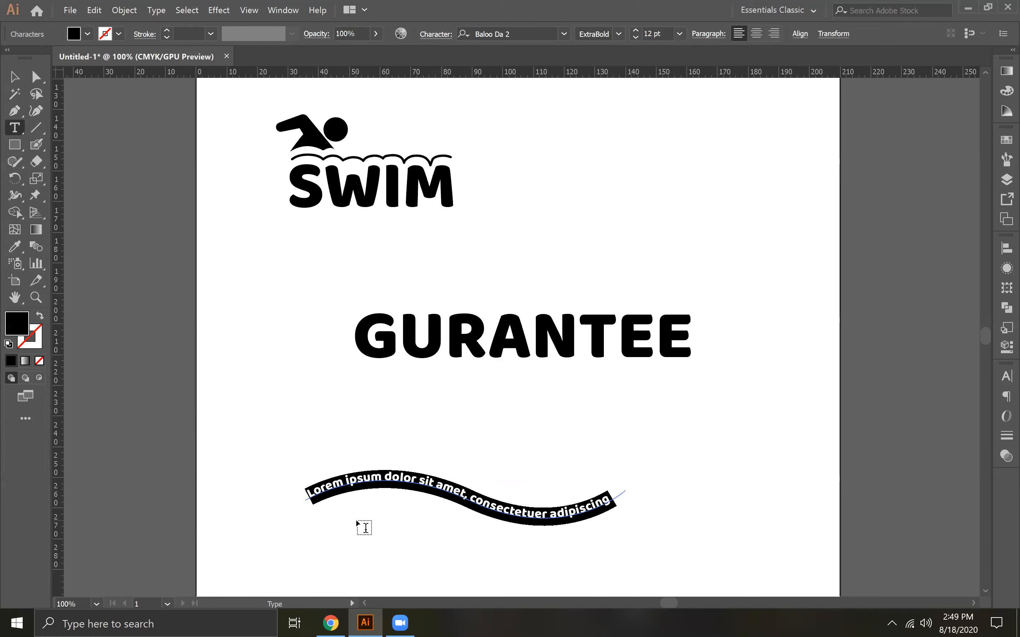
type("GURANTEE")
Set the font size of the GURANTEE text on the wavy path to 58 pt
key("ctrl+a")
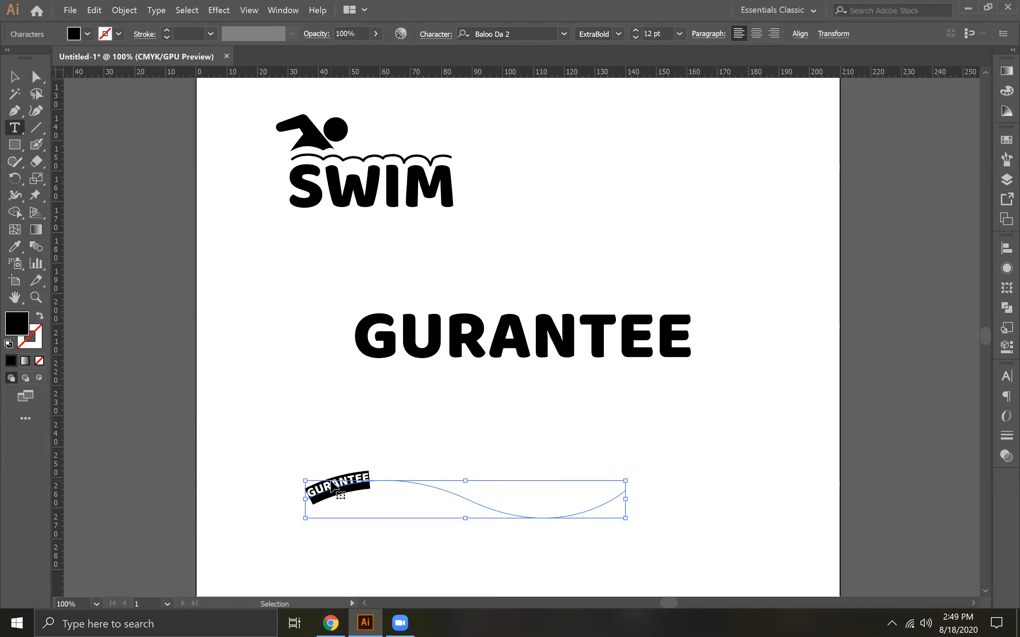
left_click(14, 76)
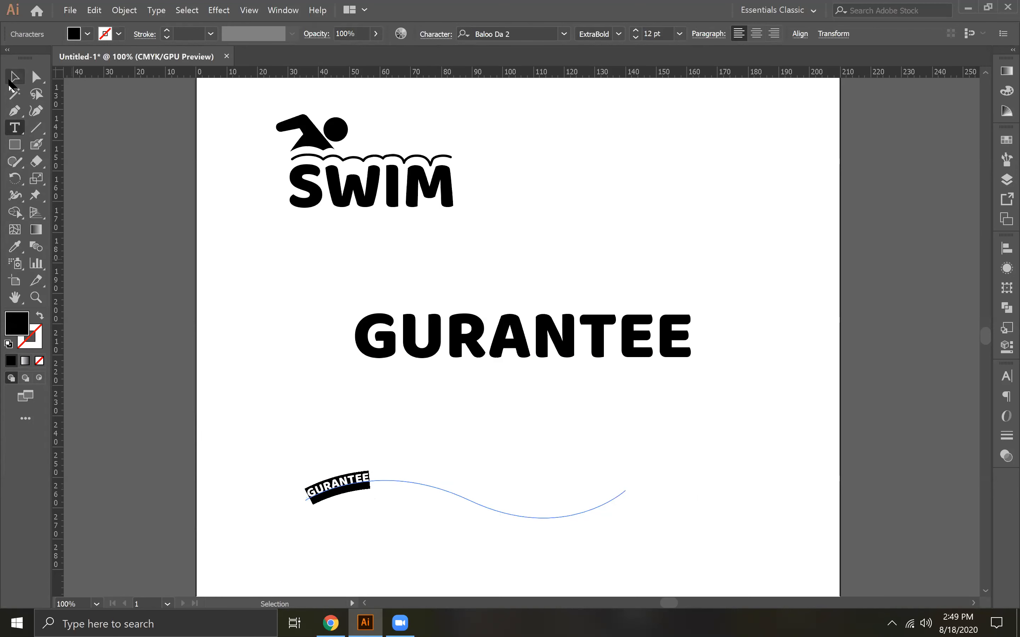
left_click_drag(635, 29, 636, 28)
left_click(636, 35)
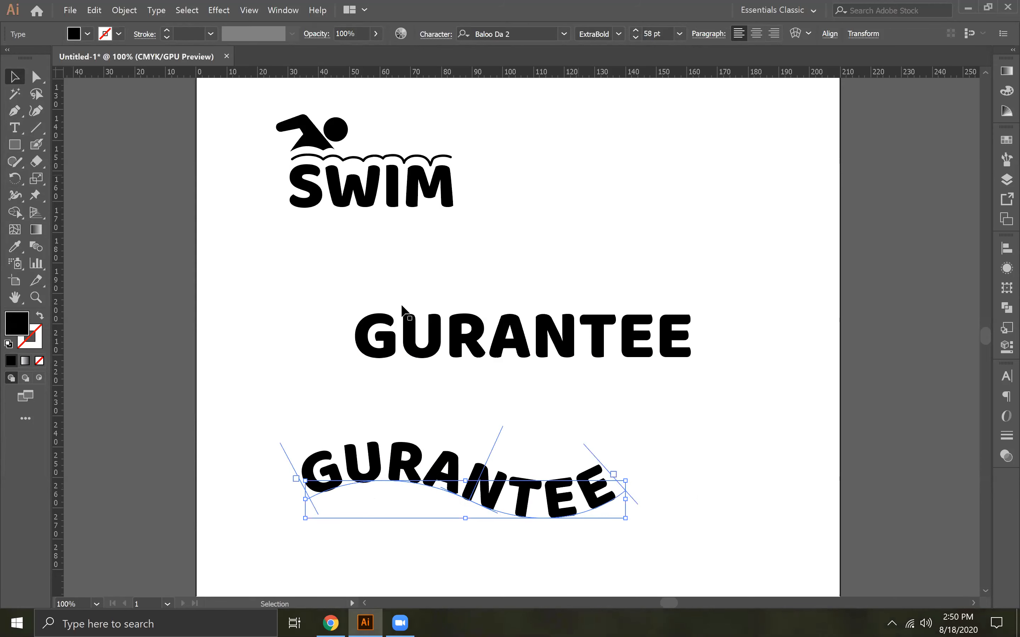
Move the wavy GURANTEE text up beside the SWIM logo and the straight GURANTEE text down into its former place
left_click(257, 362)
left_click_drag(510, 501, 720, 239)
left_click(709, 286)
left_click_drag(556, 345, 526, 425)
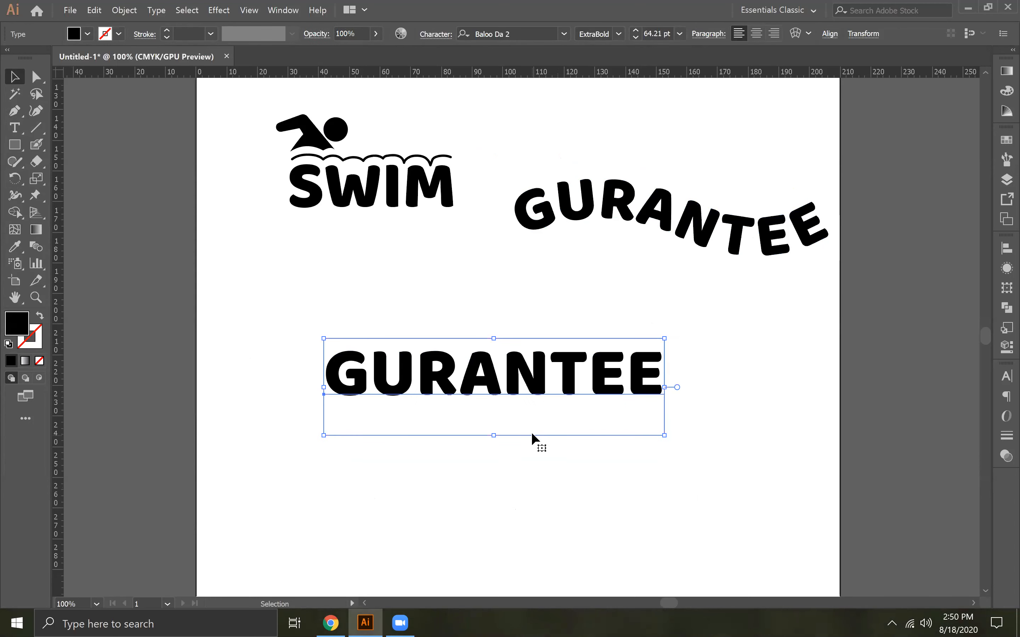
Add a Warp effect to the straight GURANTEE text and choose the horizontal Flag style with the preview visible
left_click(224, 9)
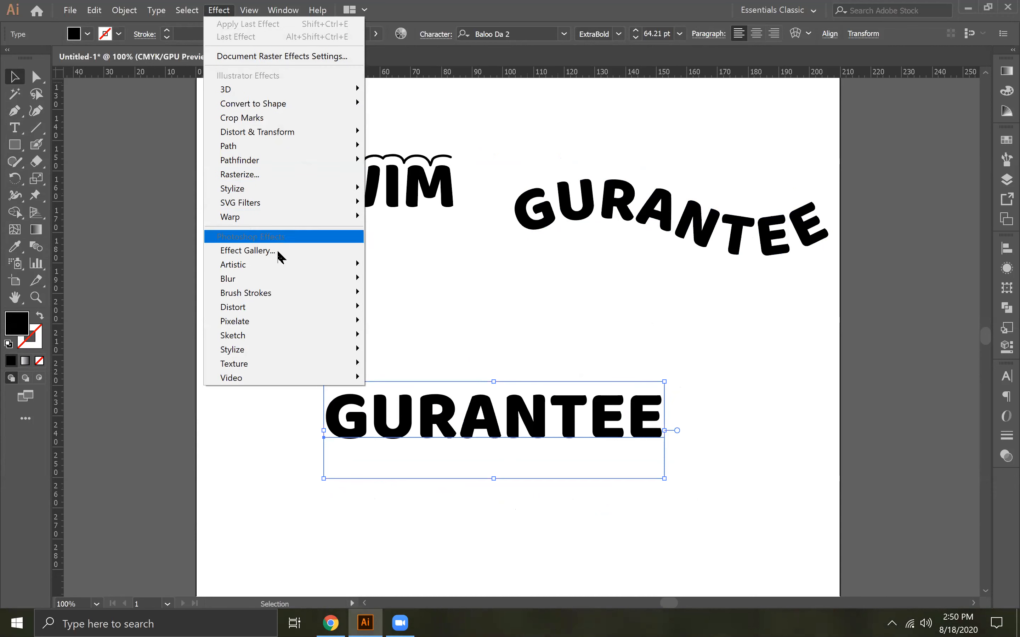
mouse_move(337, 221)
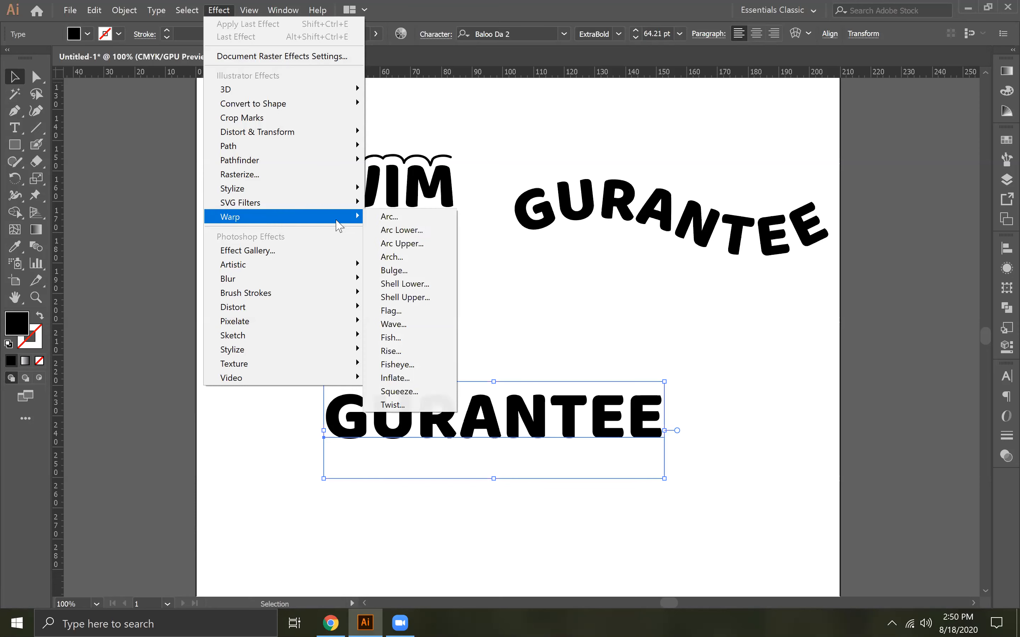
left_click(407, 218)
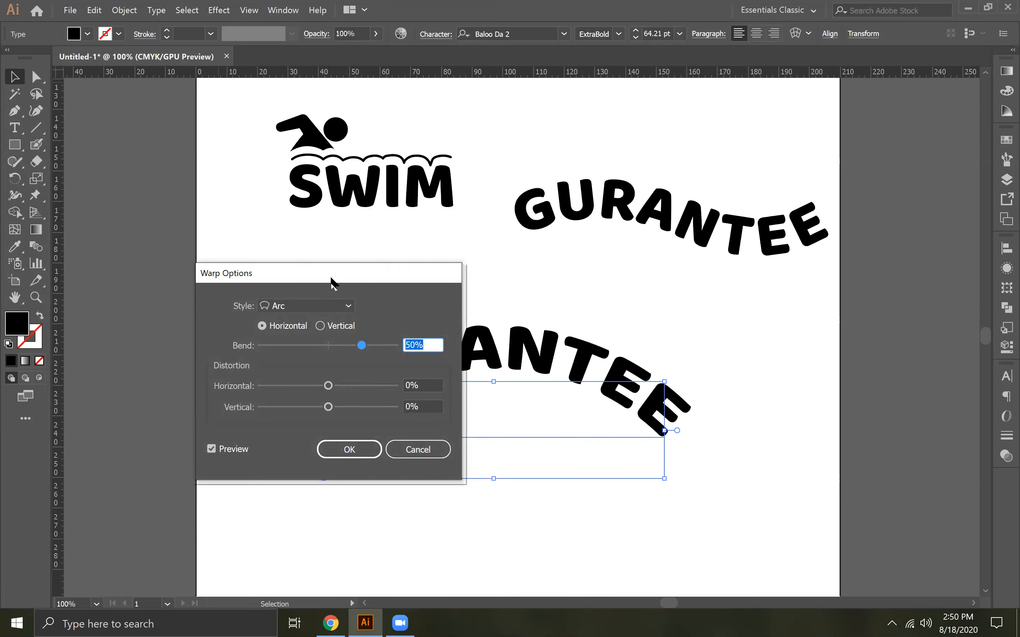
left_click_drag(435, 274, 945, 252)
left_click(836, 290)
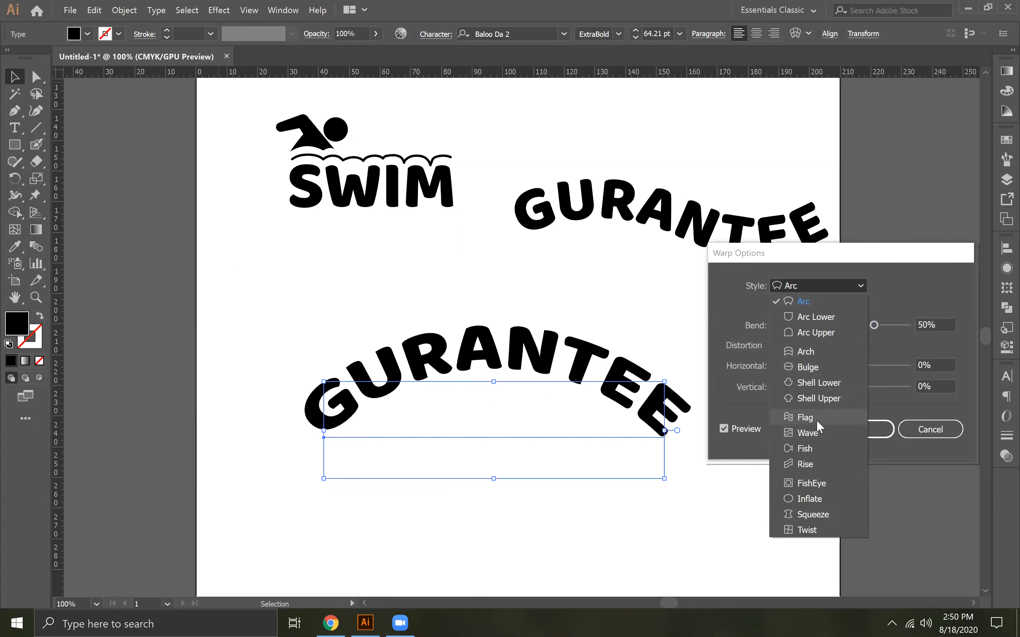
left_click(816, 419)
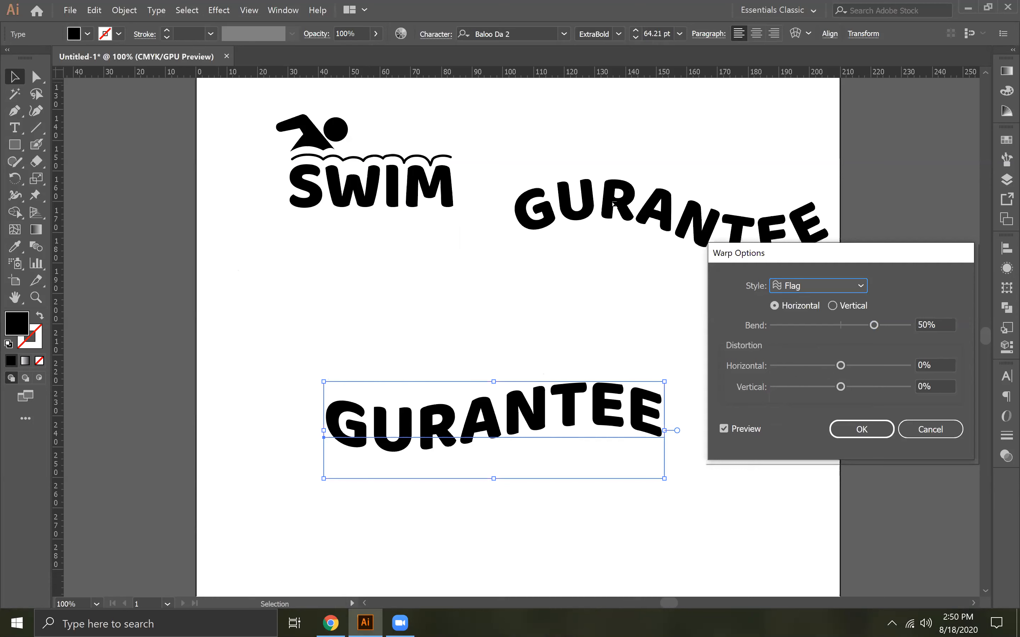
left_click(862, 430)
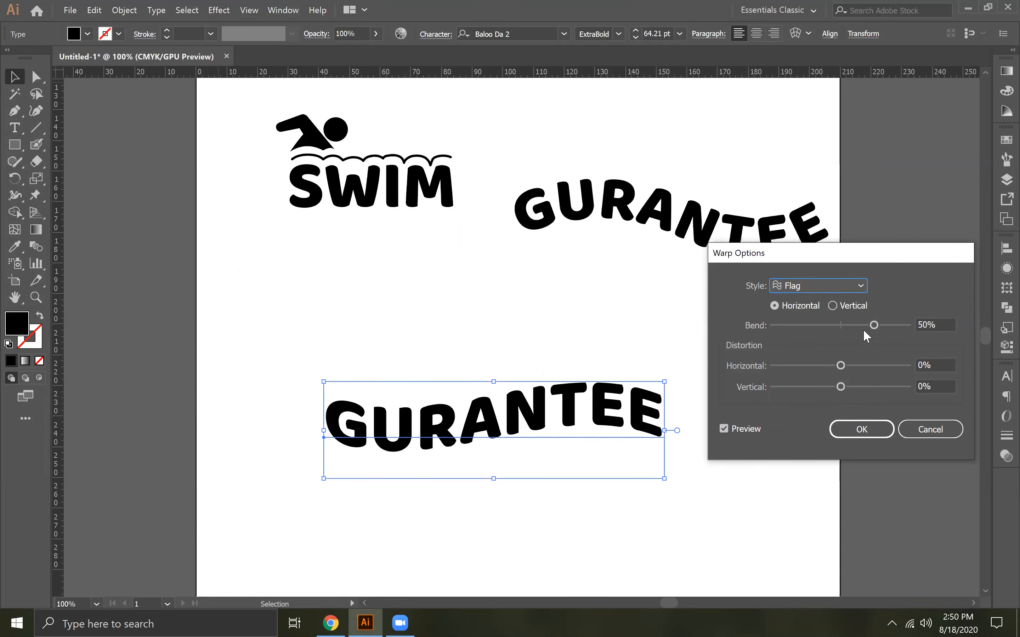
Set the Flag warp's bend to 80% and apply the effect to the GURANTEE text
mouse_move(867, 321)
left_mouse_down()
mouse_move(847, 327)
mouse_move(910, 331)
mouse_move(865, 328)
left_mouse_up()
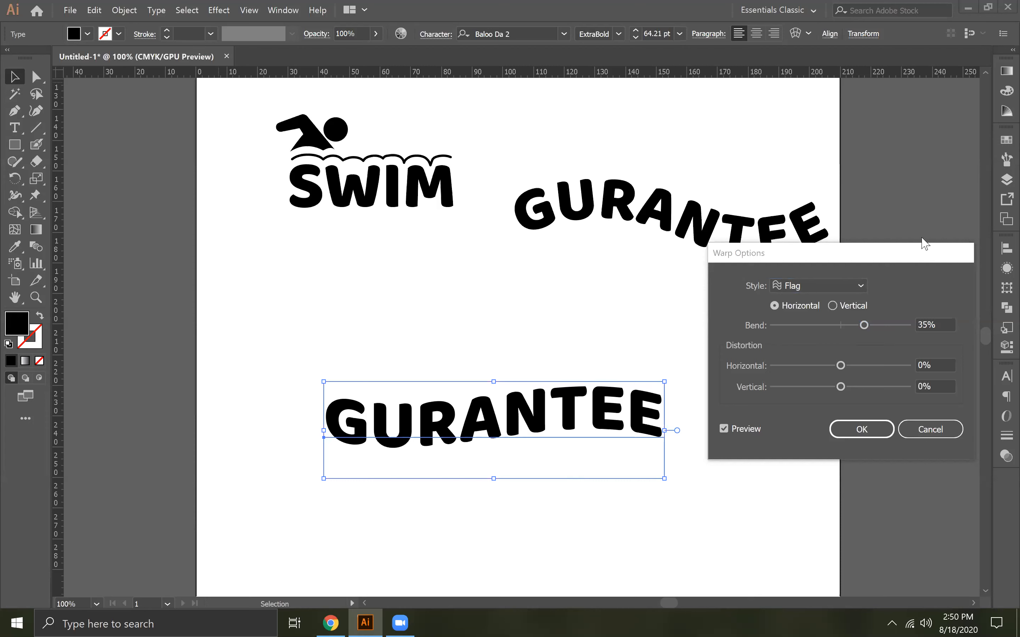
left_click_drag(866, 327, 893, 325)
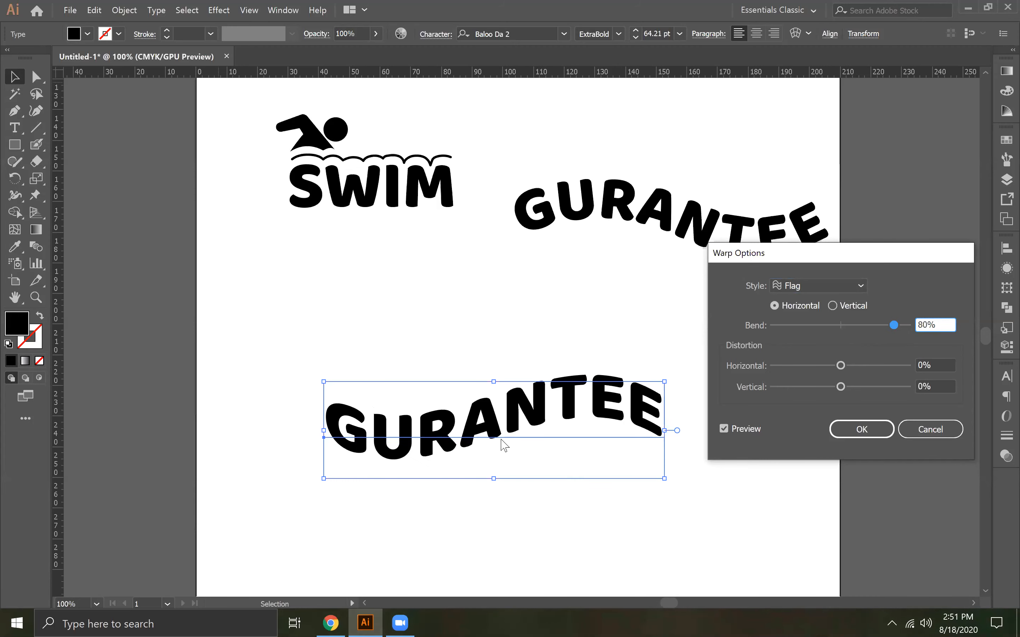
left_click(800, 287)
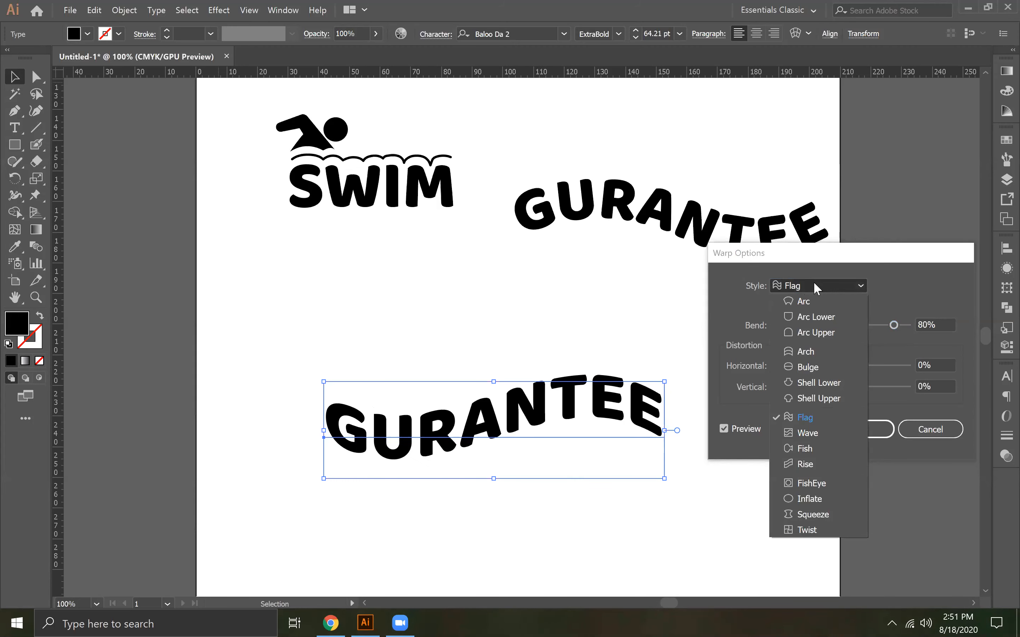
left_click(816, 285)
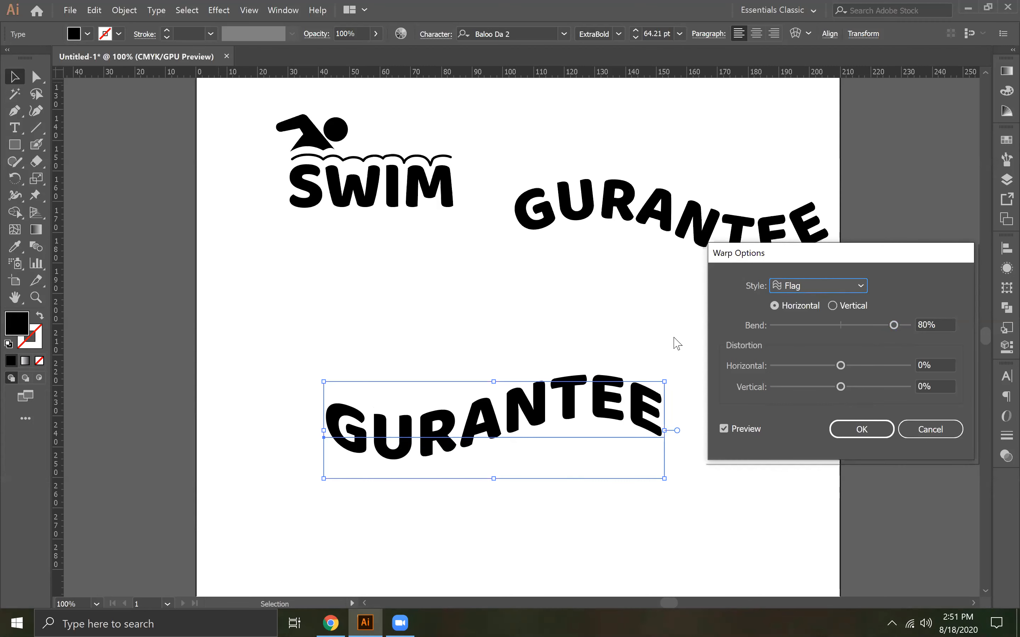
left_click(852, 285)
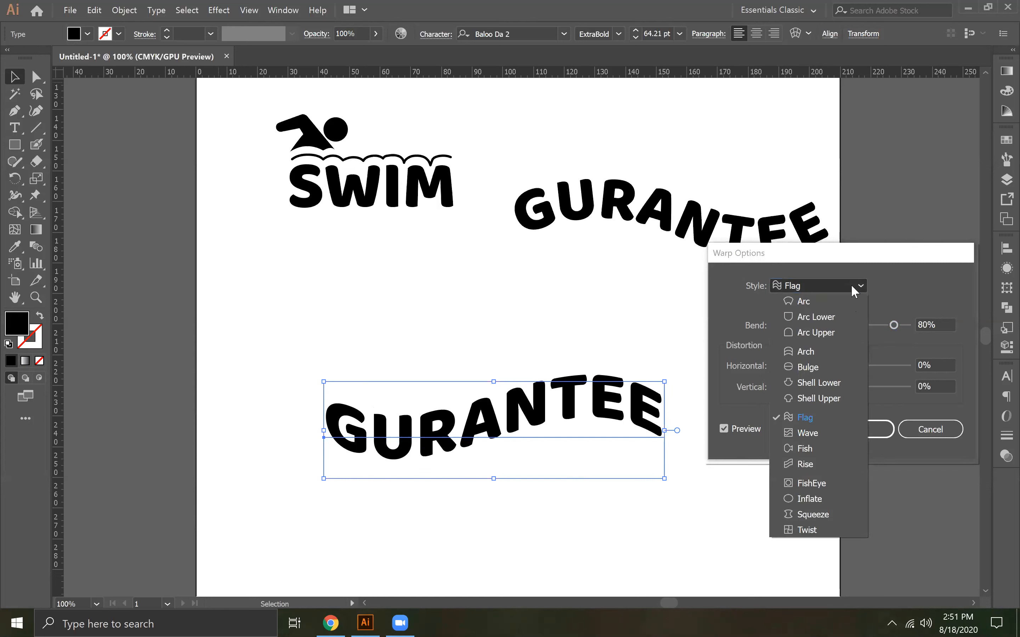
left_click(839, 289)
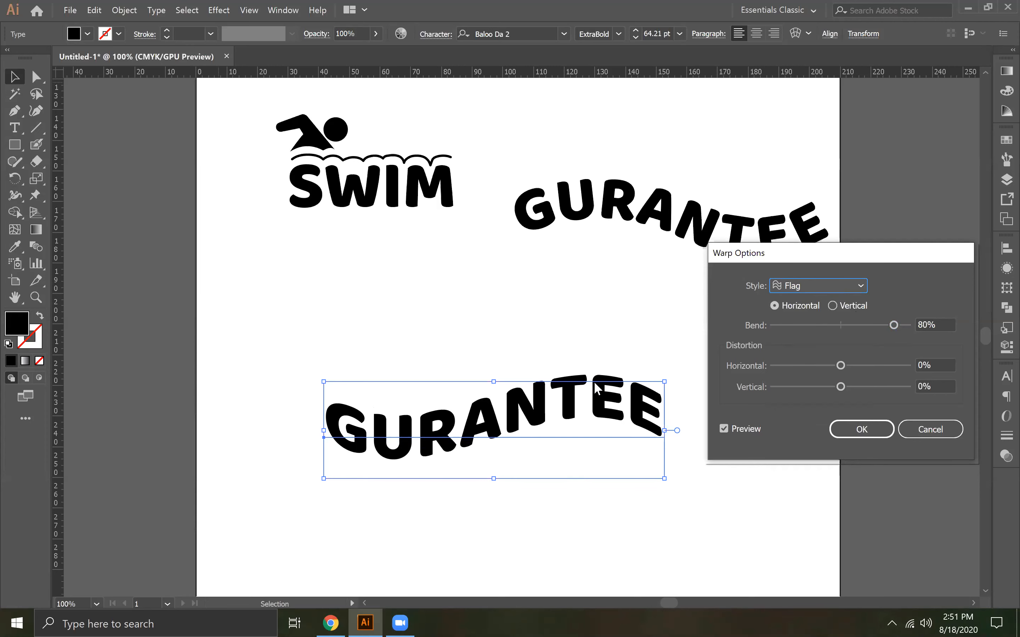
left_click(864, 429)
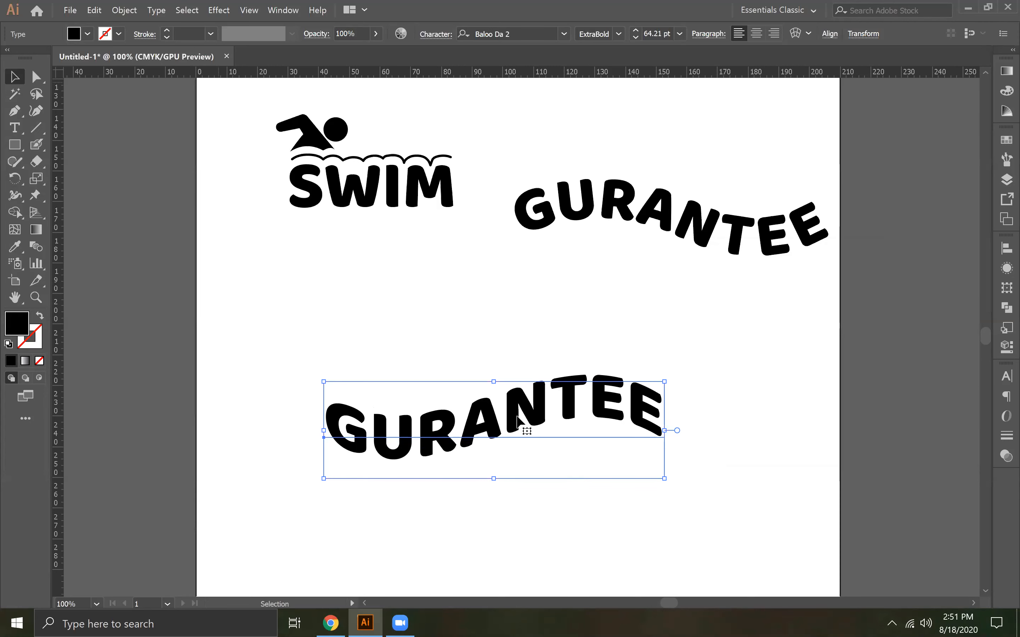
Place the path-based GURANTEE text between the SWIM logo and the flag-warped one, and shift the warped text slightly down and left
left_click(586, 504)
left_click_drag(662, 200, 489, 298)
left_click(538, 492)
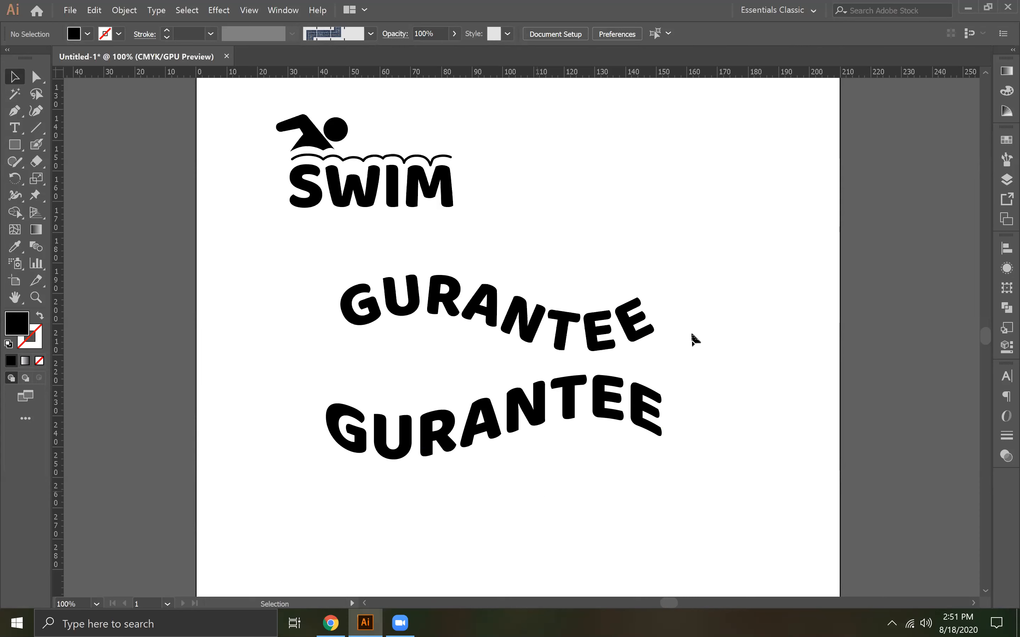
mouse_move(578, 320)
left_mouse_down()
mouse_move(587, 320)
mouse_move(578, 314)
left_mouse_up()
left_click_drag(511, 405, 543, 424)
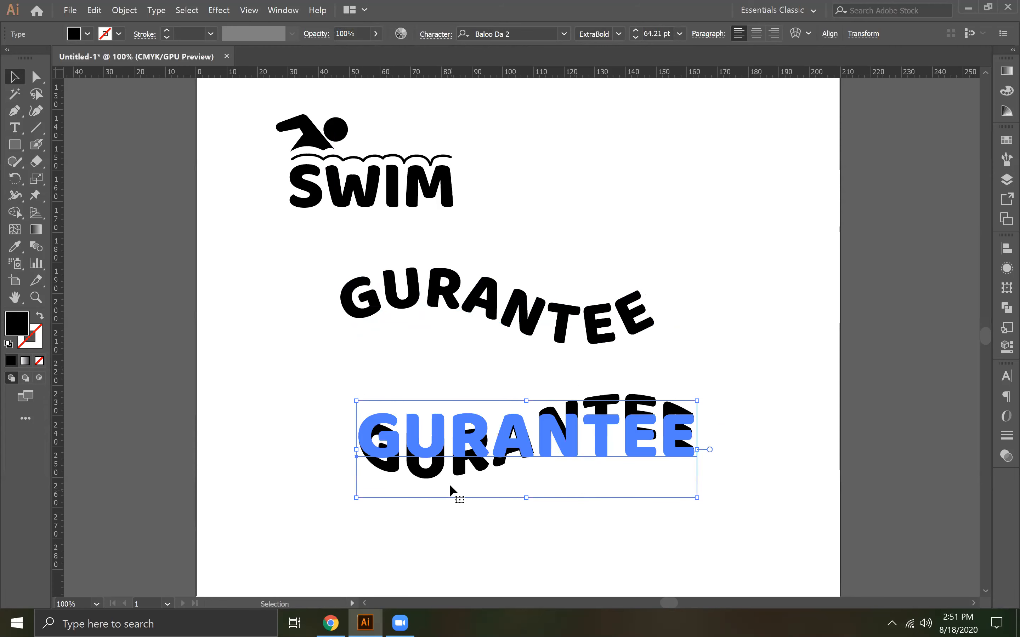
left_click_drag(556, 445, 491, 443)
left_click(218, 10)
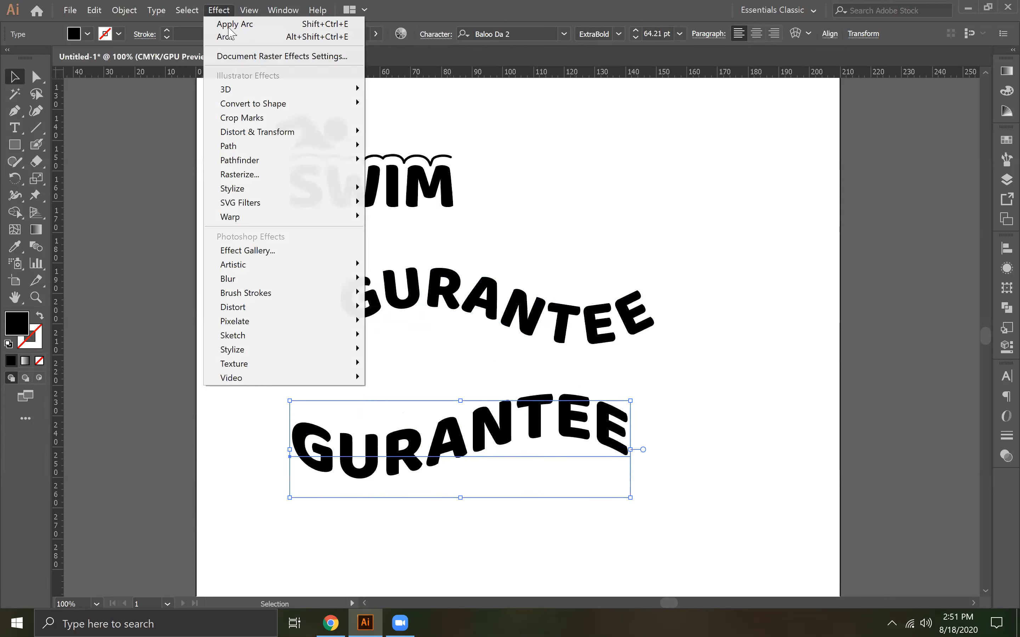
mouse_move(269, 217)
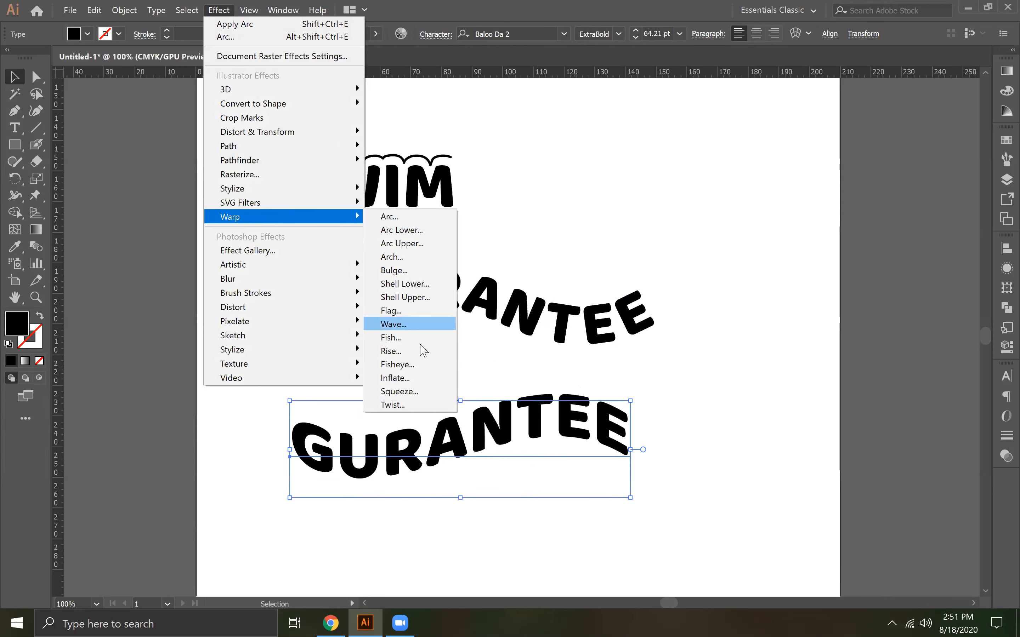
left_click(419, 356)
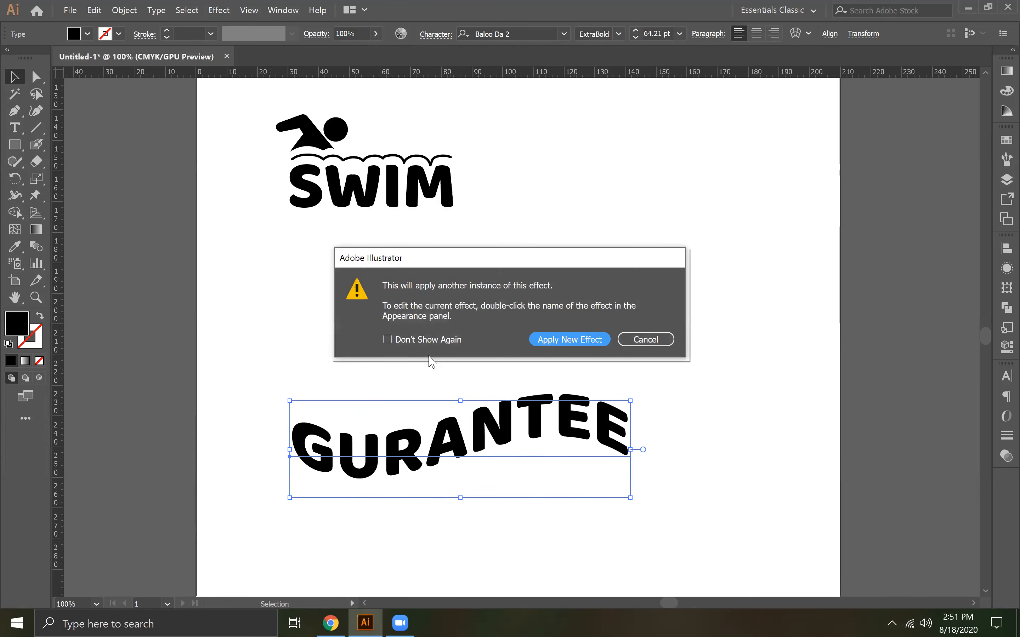
left_click(638, 341)
Reopen the lower GURANTEE text's existing Flag warp for editing and try the Wave style with bends of 100% and 57%
left_click(1000, 269)
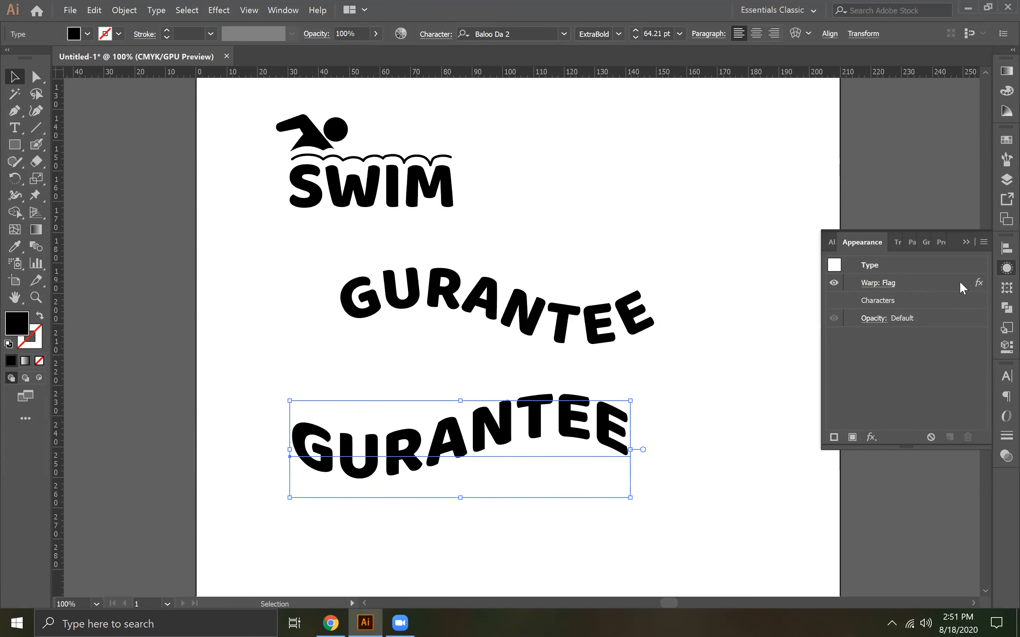
left_click(883, 282)
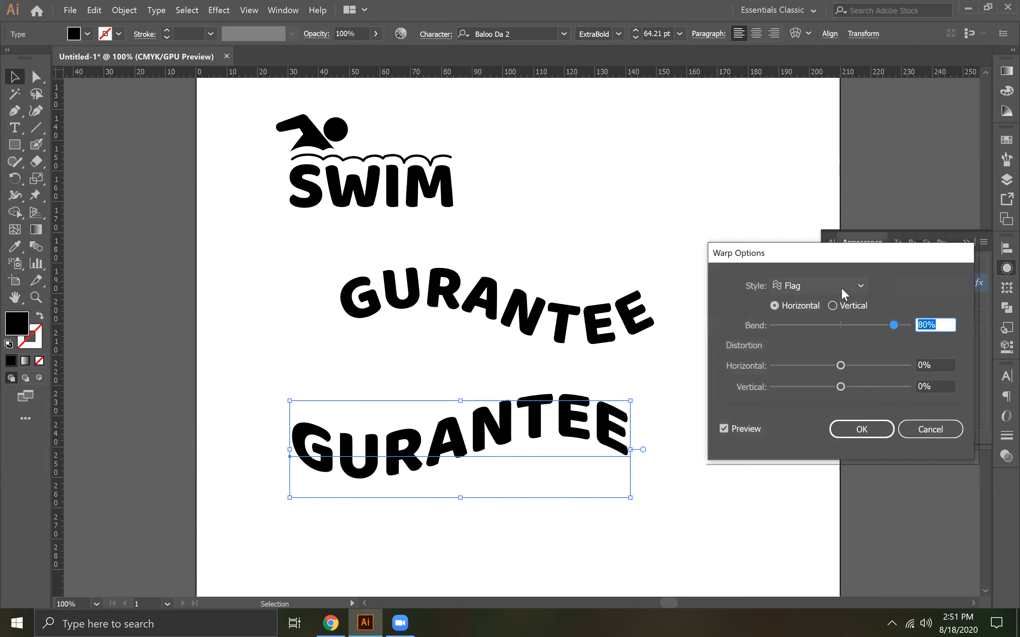
left_click(841, 287)
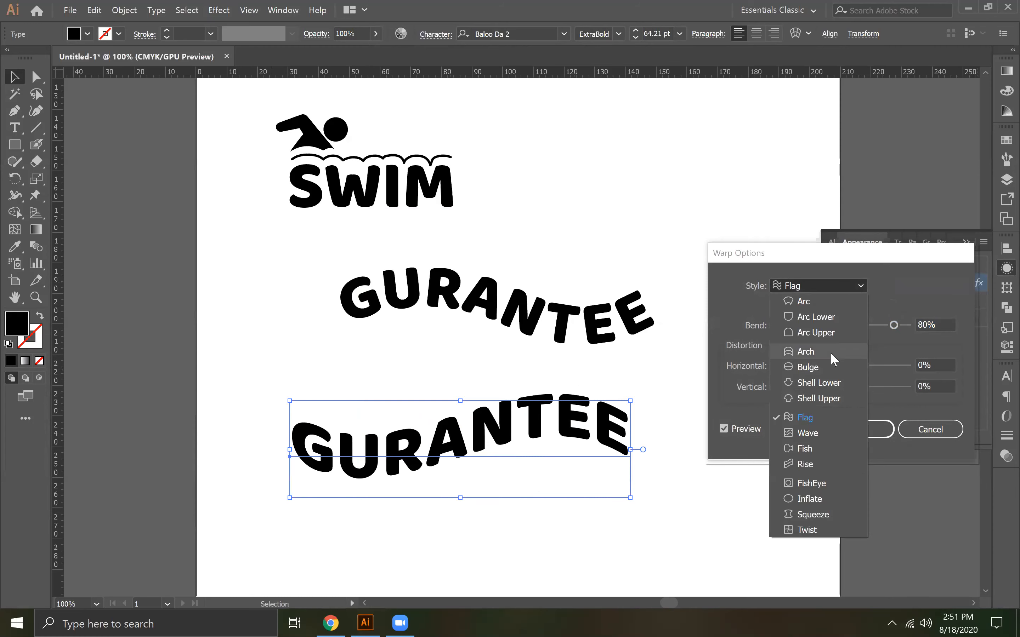
left_click(808, 431)
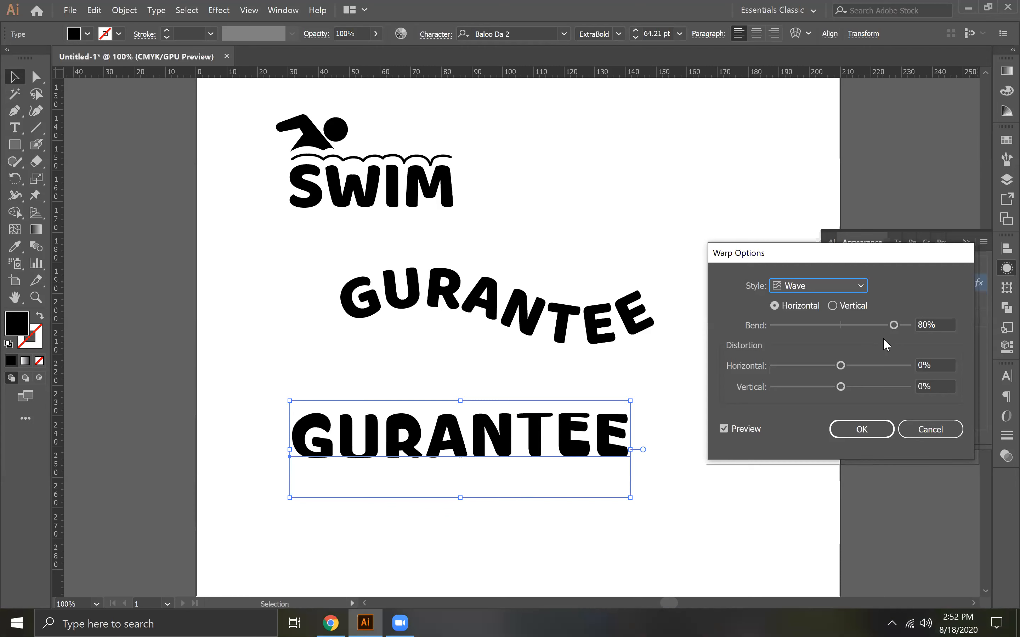
left_click_drag(864, 325, 915, 330)
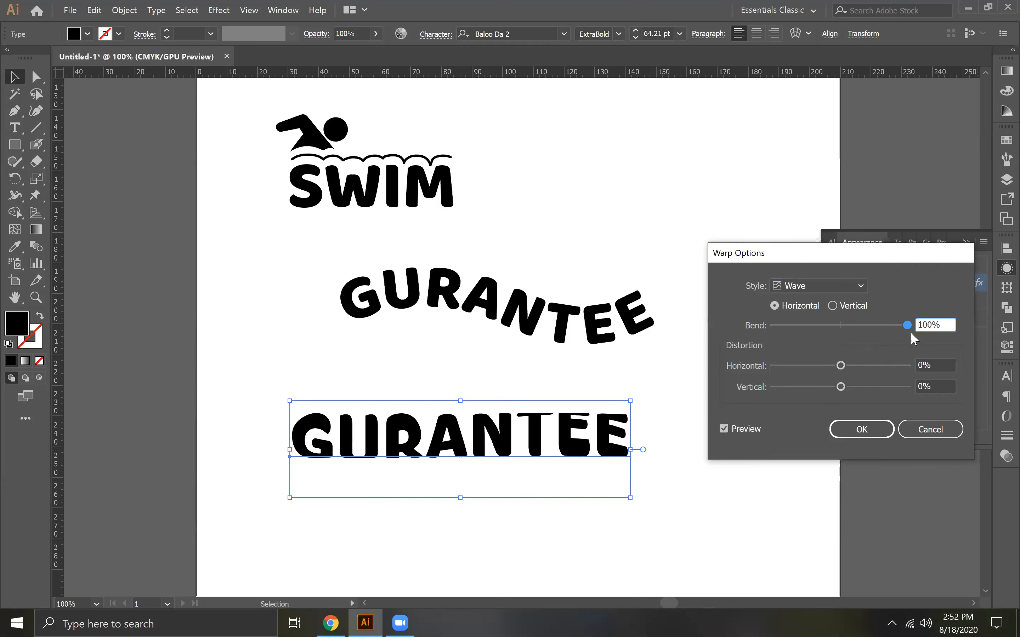
left_click_drag(888, 331, 878, 331)
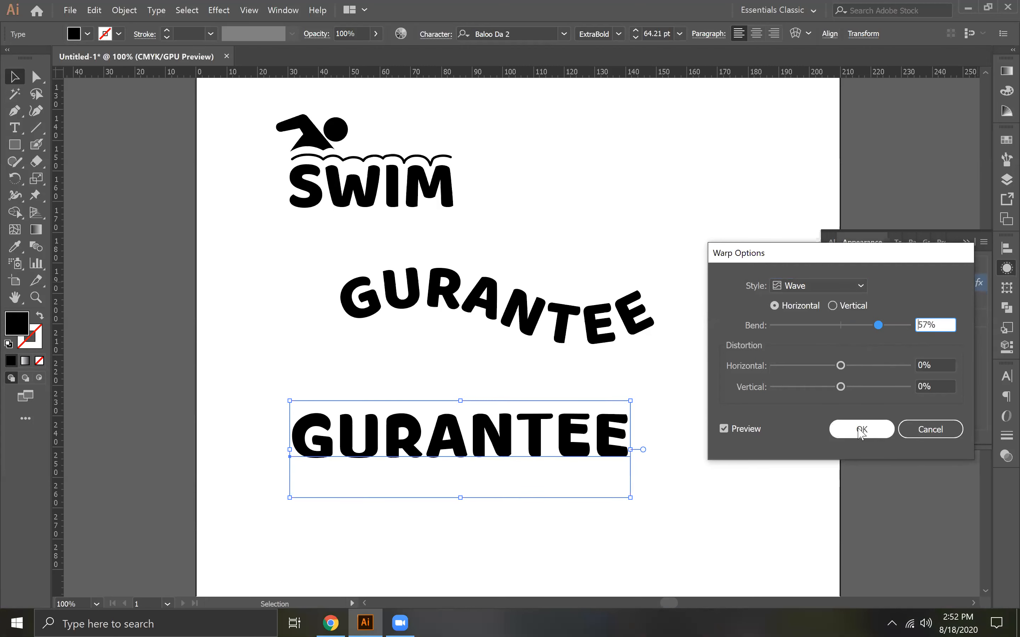
Try the Rise style with a 100% bend on the lower GURANTEE text, and close the warp settings
left_click(824, 282)
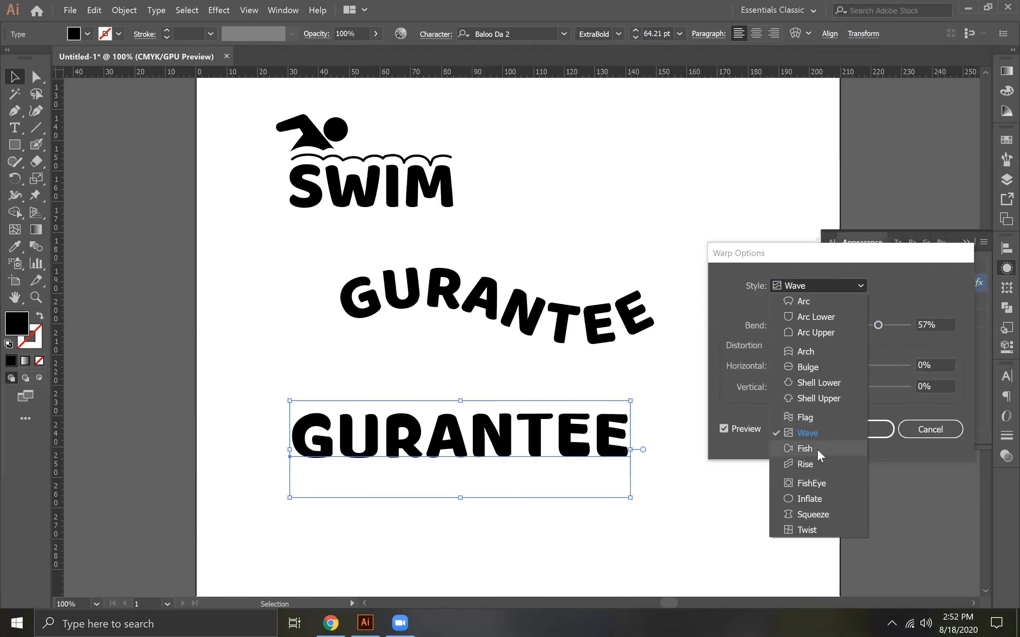
left_click(813, 463)
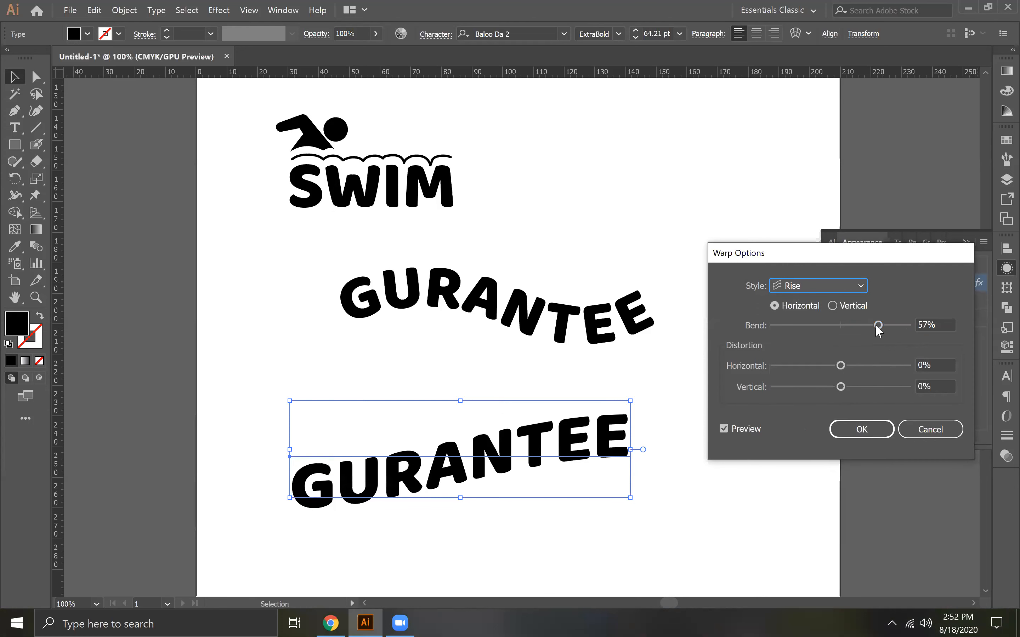
left_click_drag(878, 325, 910, 325)
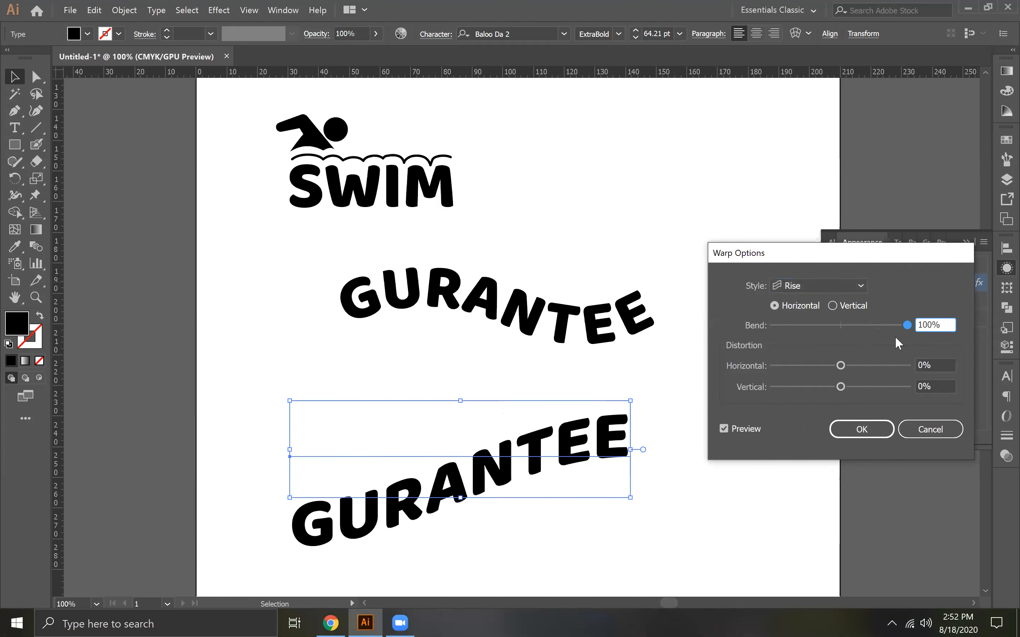
mouse_move(905, 322)
left_mouse_down()
mouse_move(876, 329)
mouse_move(934, 336)
mouse_move(867, 327)
mouse_move(924, 330)
left_mouse_up()
left_click(864, 430)
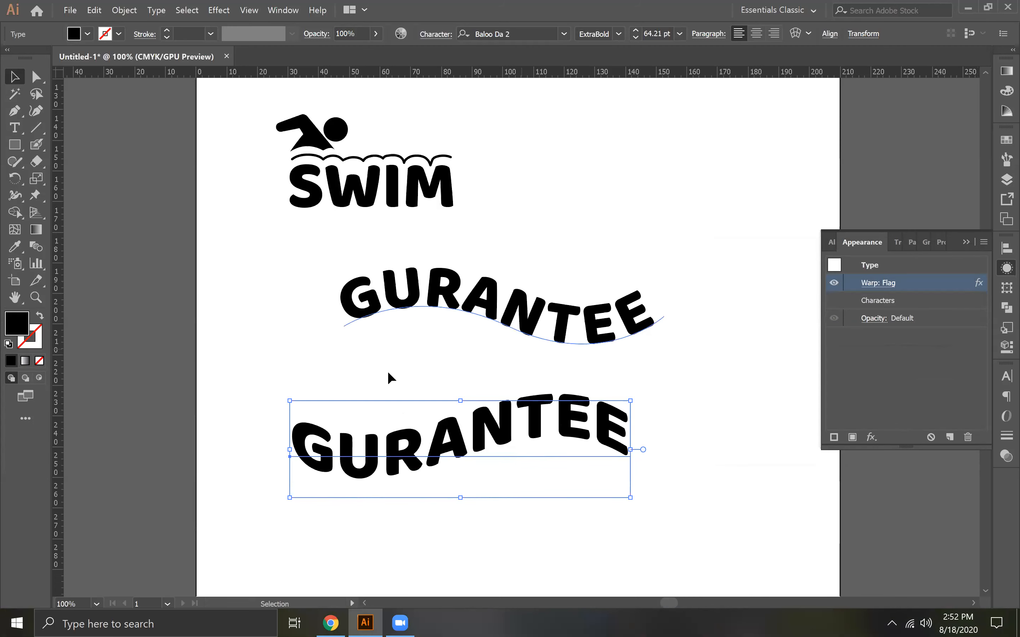
Apply a horizontal Wave warp to the whole SWIM logo, covering the swimmer, wave line and lettering, with the bend reduced
left_click(317, 352)
left_click(306, 187)
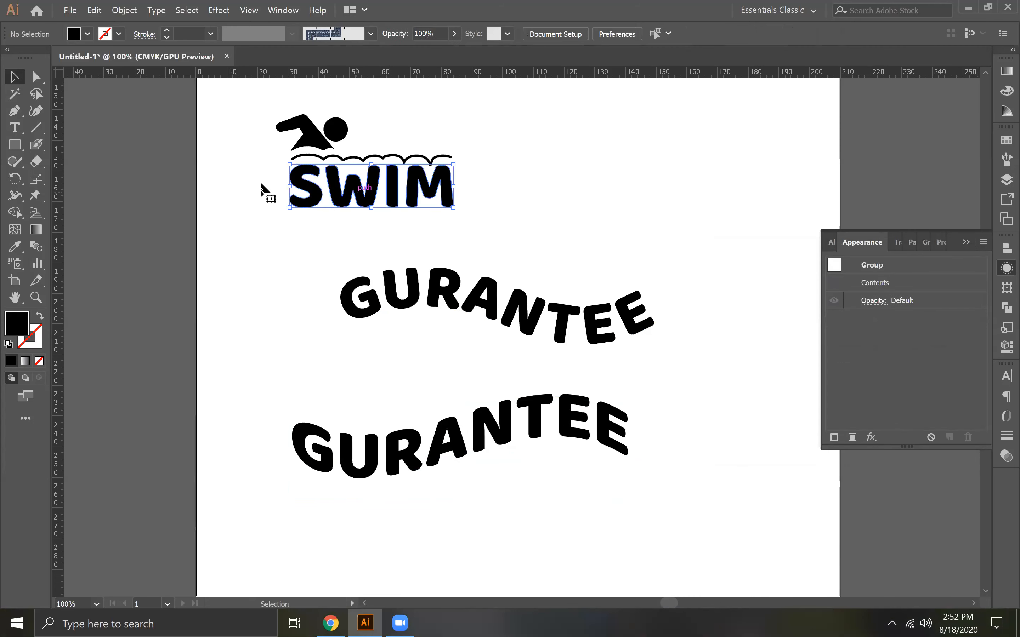
left_click(241, 158)
left_click_drag(243, 113, 427, 210)
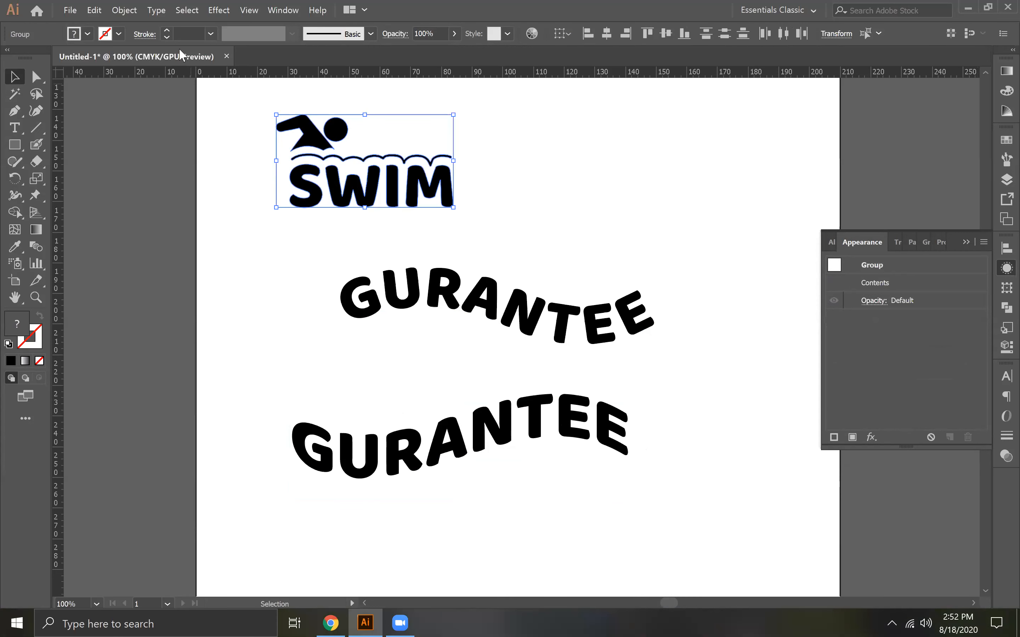
left_click(219, 9)
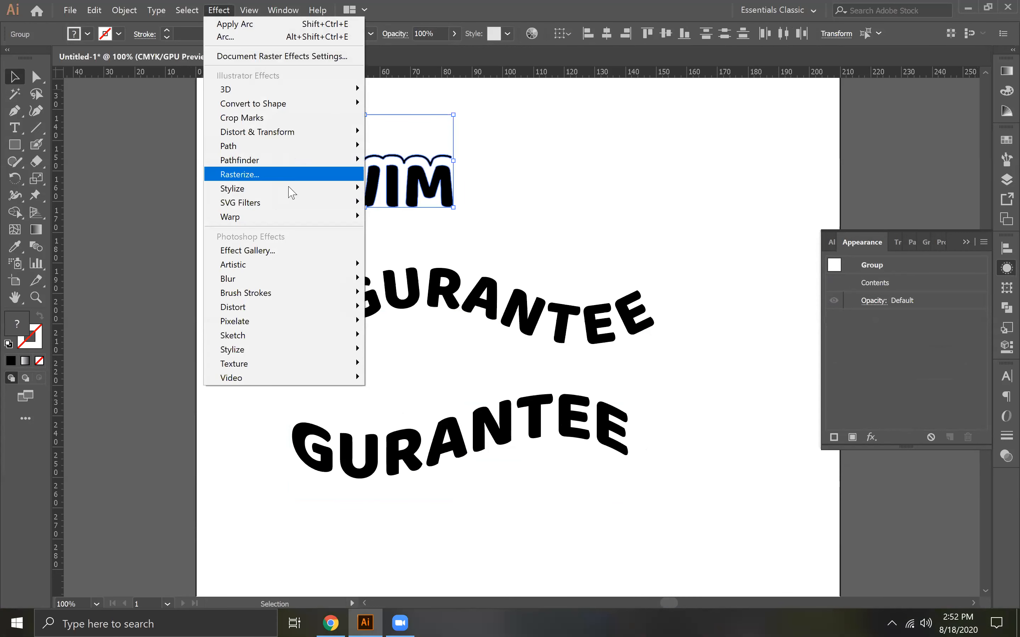
mouse_move(298, 217)
left_click(398, 217)
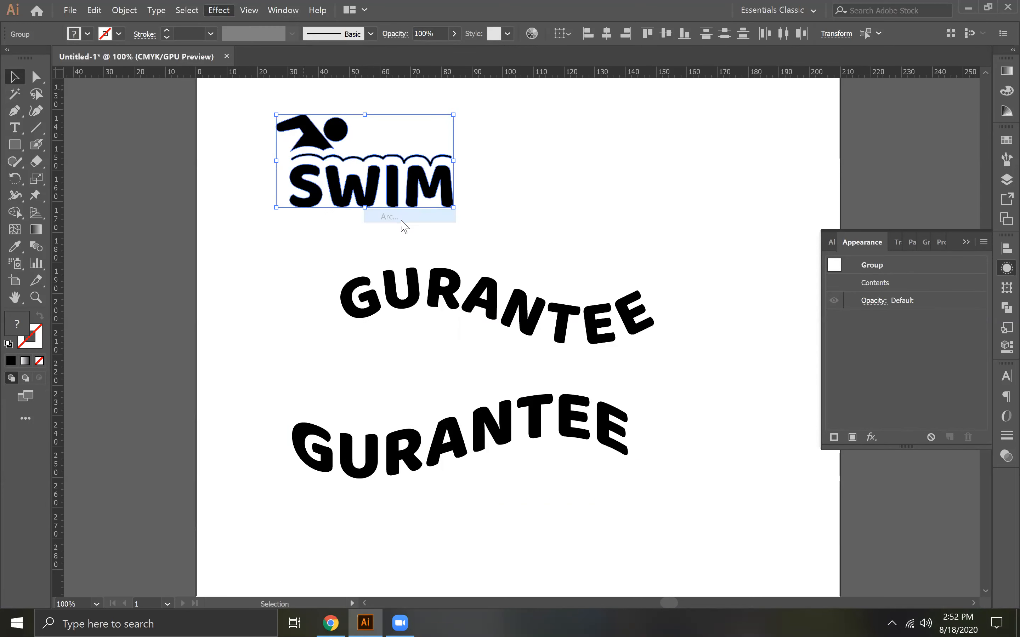
left_click(839, 282)
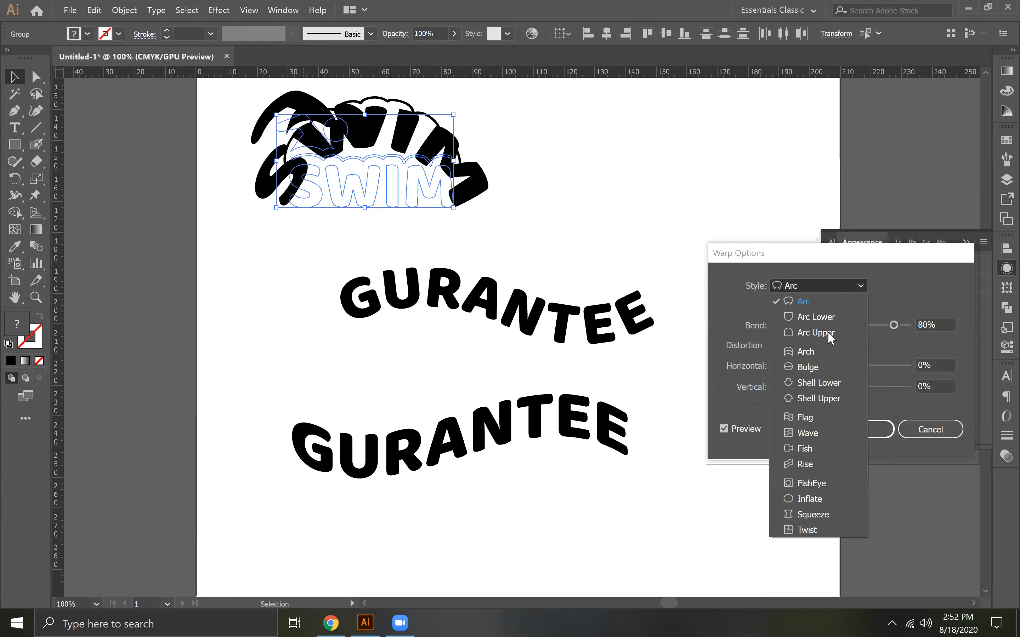
left_click(812, 432)
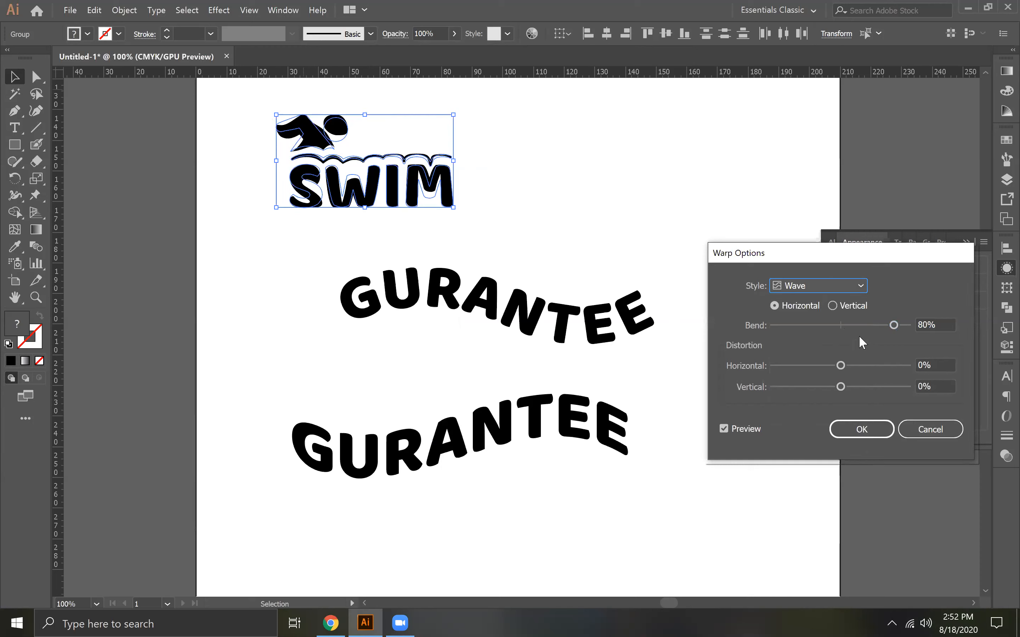
mouse_move(870, 323)
left_mouse_down()
mouse_move(849, 325)
mouse_move(874, 325)
left_mouse_up()
left_click(862, 429)
left_click(617, 201)
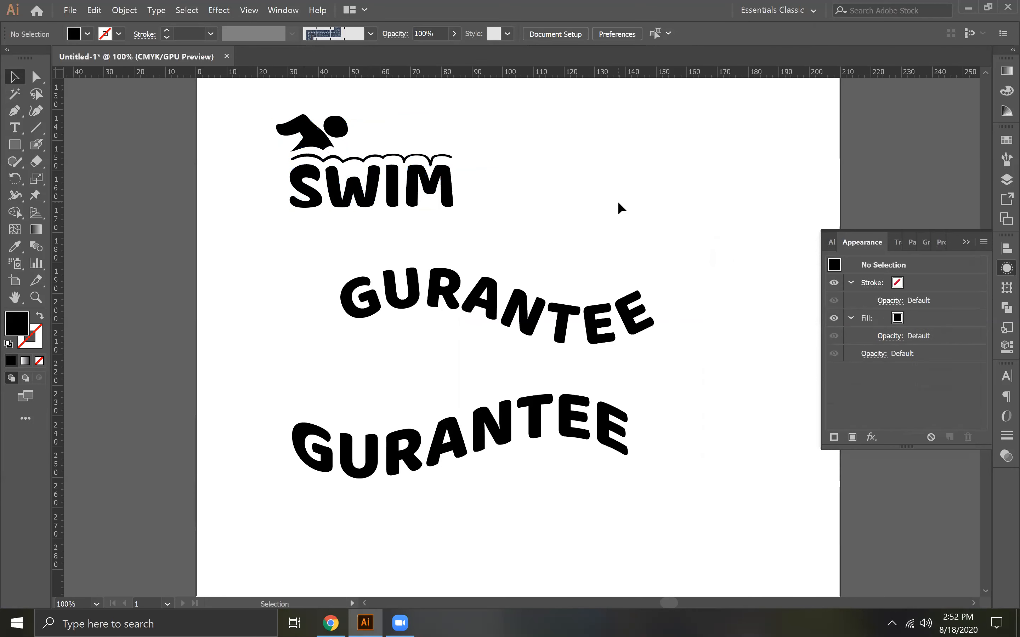
Remove the Wave warp from the SWIM lettering alone, and collapse the appearance settings
left_click(397, 196)
left_click(927, 287)
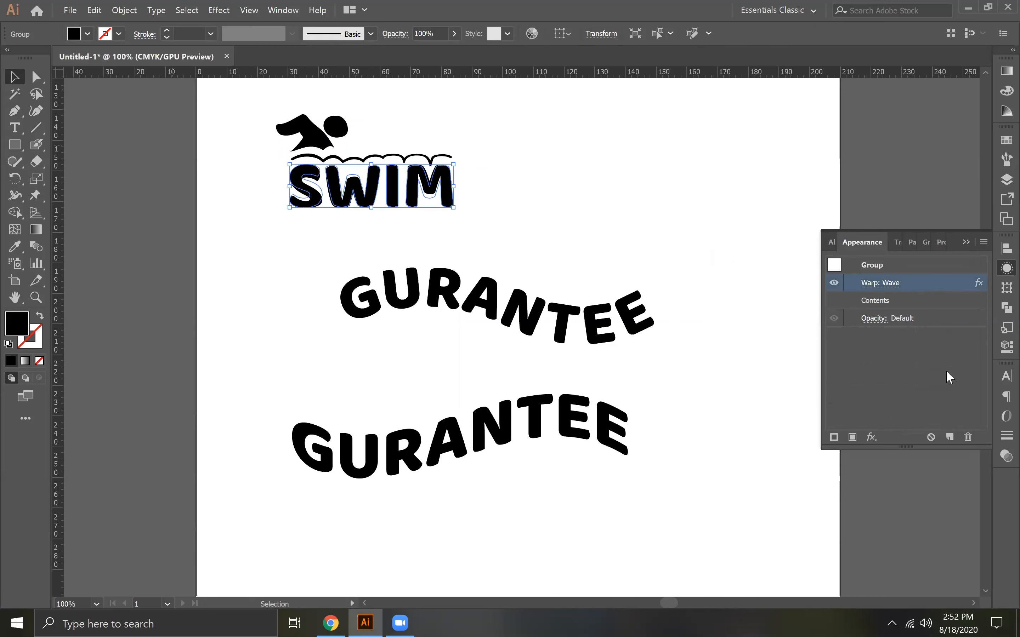
left_click(968, 437)
left_click(965, 244)
left_click(540, 207)
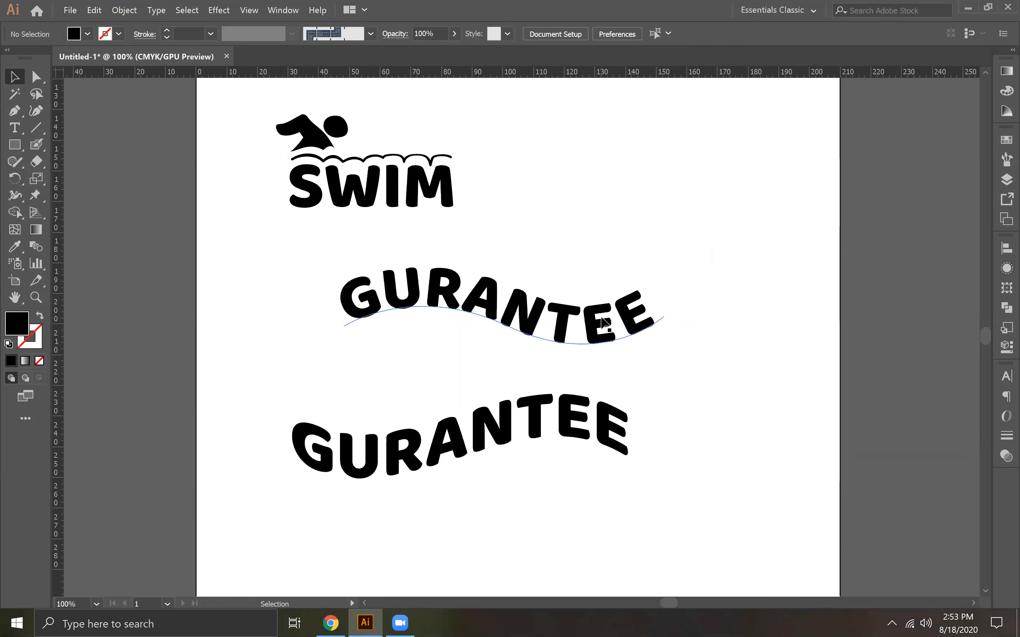
Switch to Chrome and open freepik.com
left_click(331, 623)
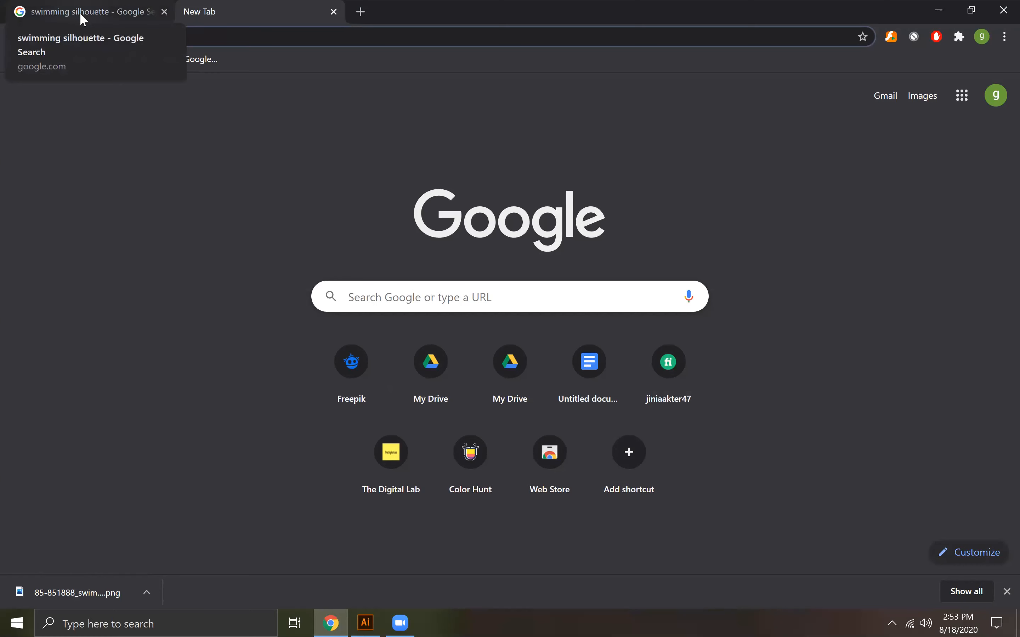
left_click(212, 38)
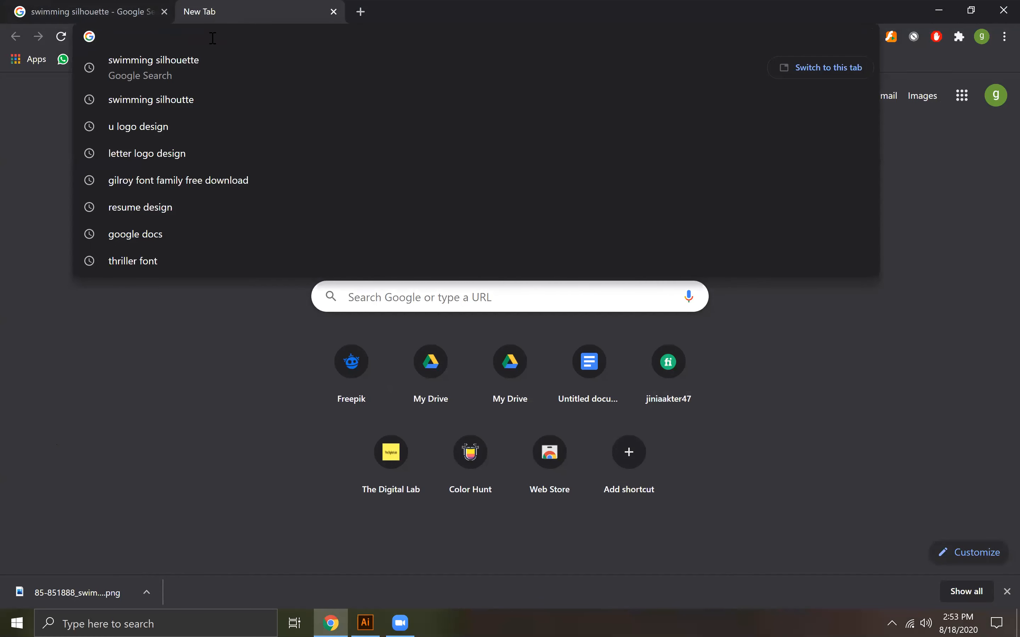
type("freepi")
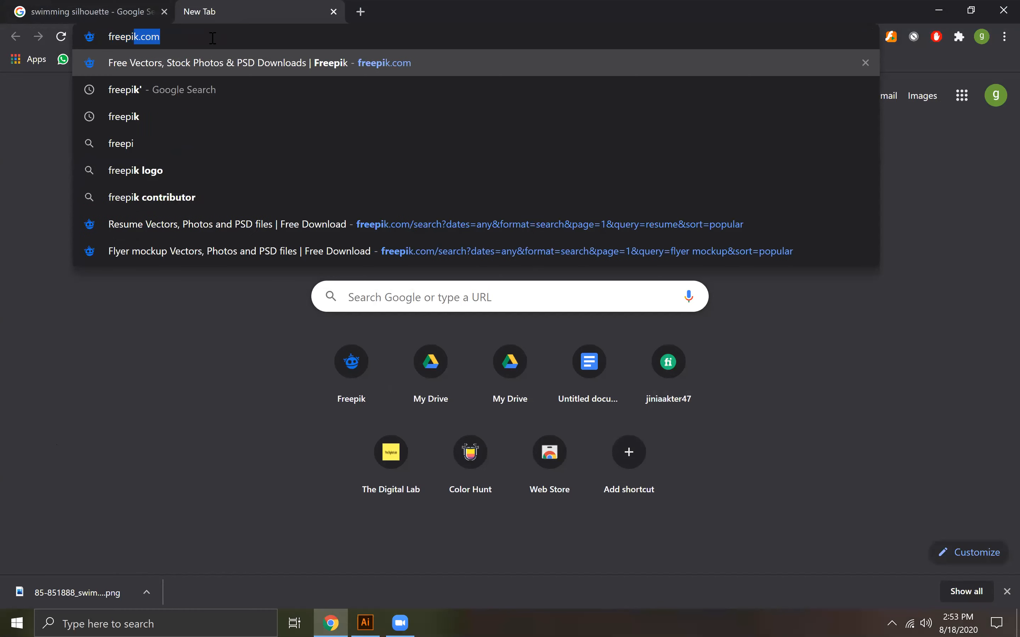
type("k")
key("Return")
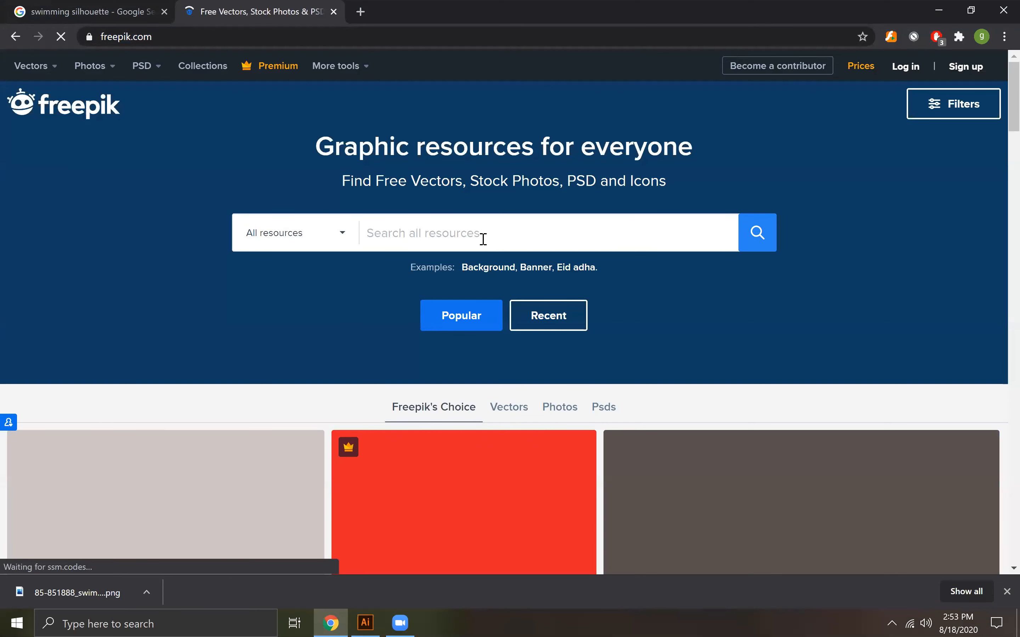
Search all Freepik resources for "luxury badg"
left_click(483, 239)
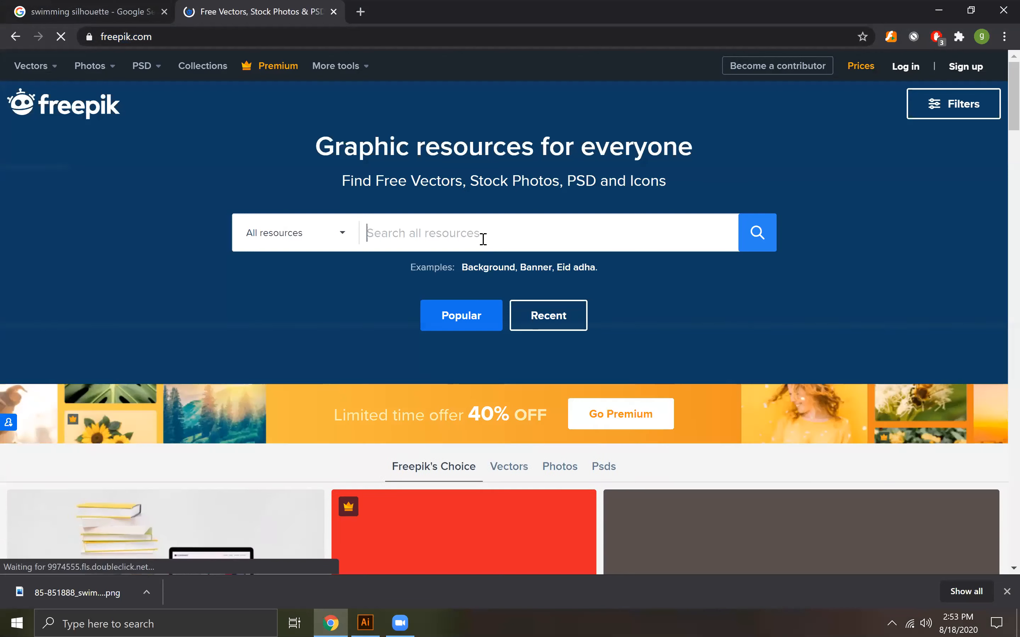
type("lu")
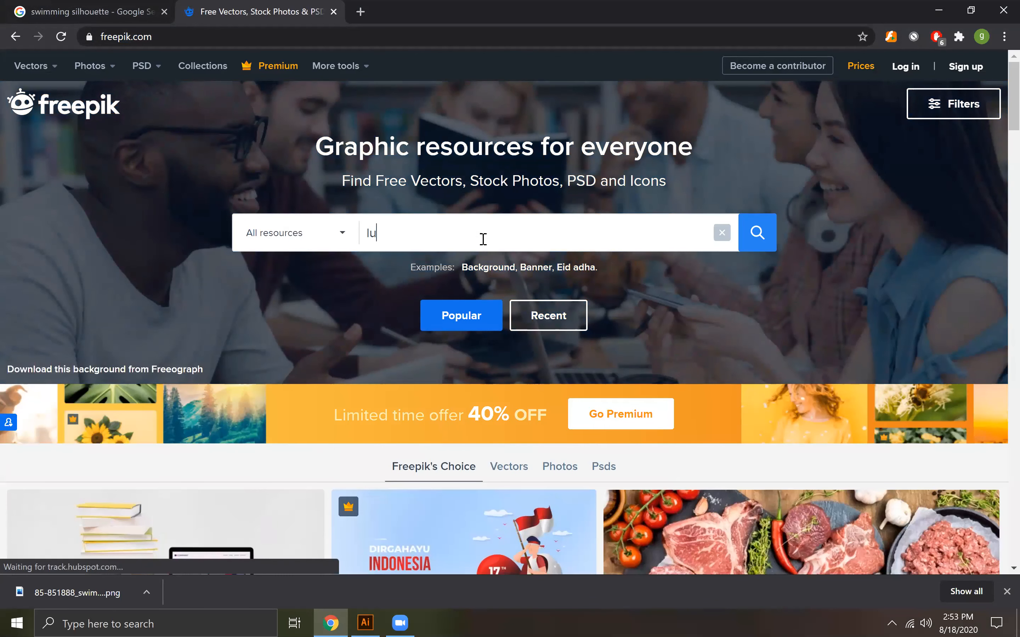
type("xury b")
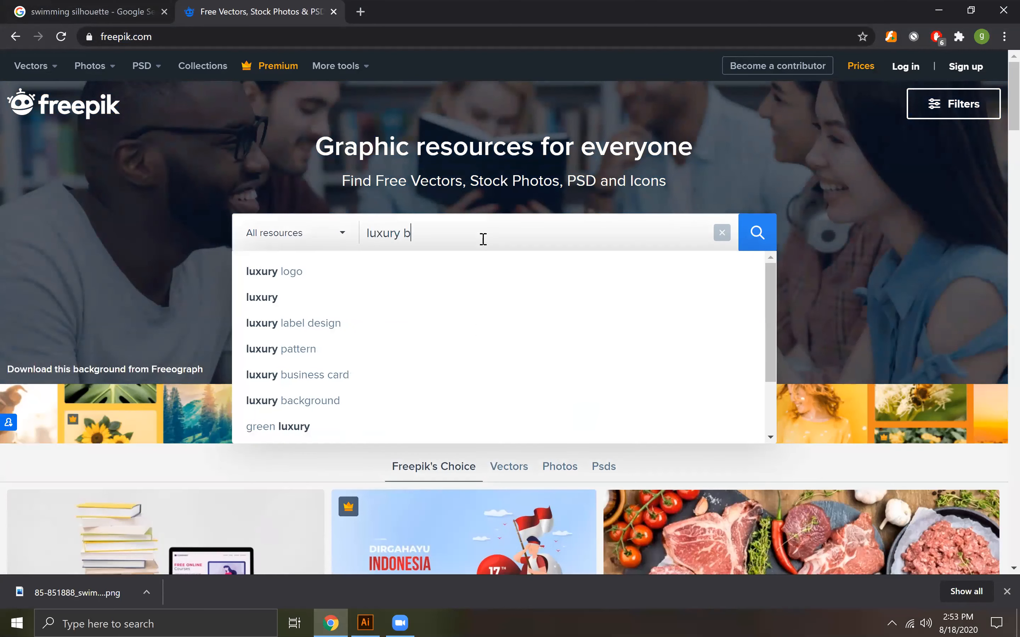
type("adg")
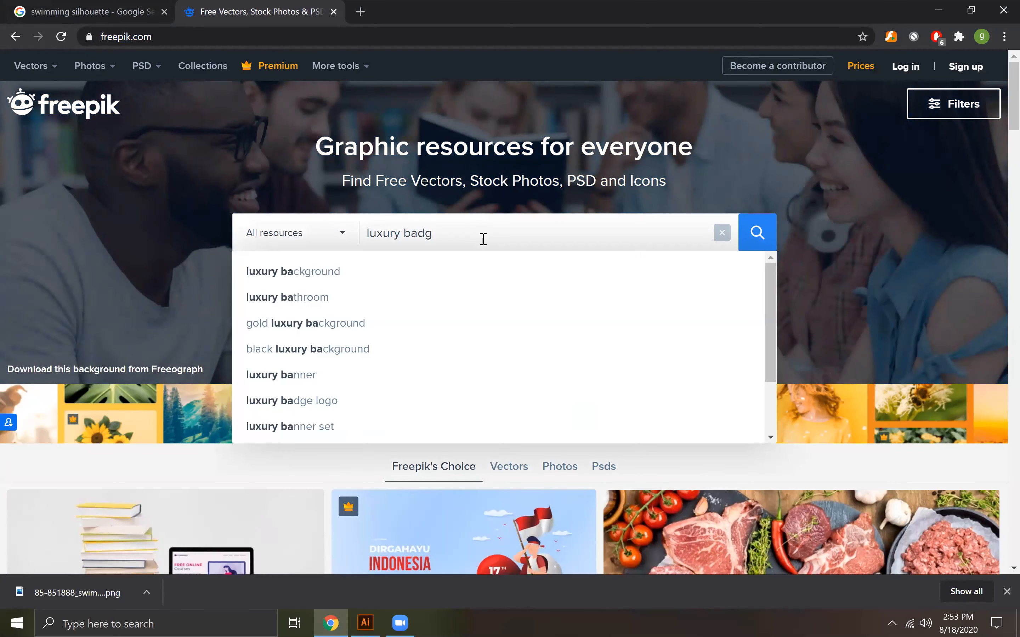
key("Return")
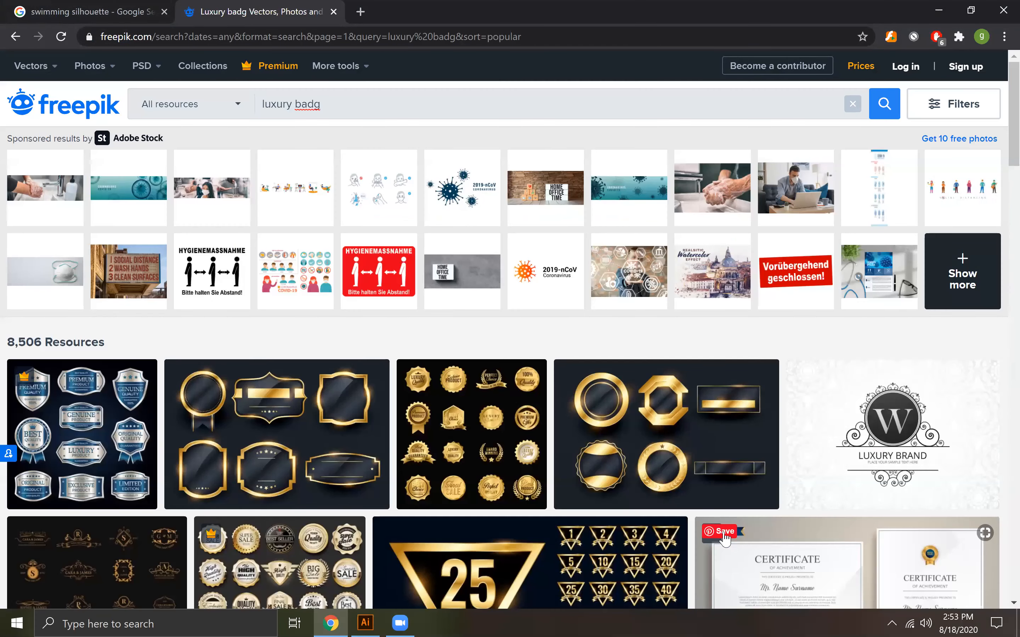
View the "Luxury golden flat badges set" preview in the search results, and close it
scroll(725, 537, "down", 3)
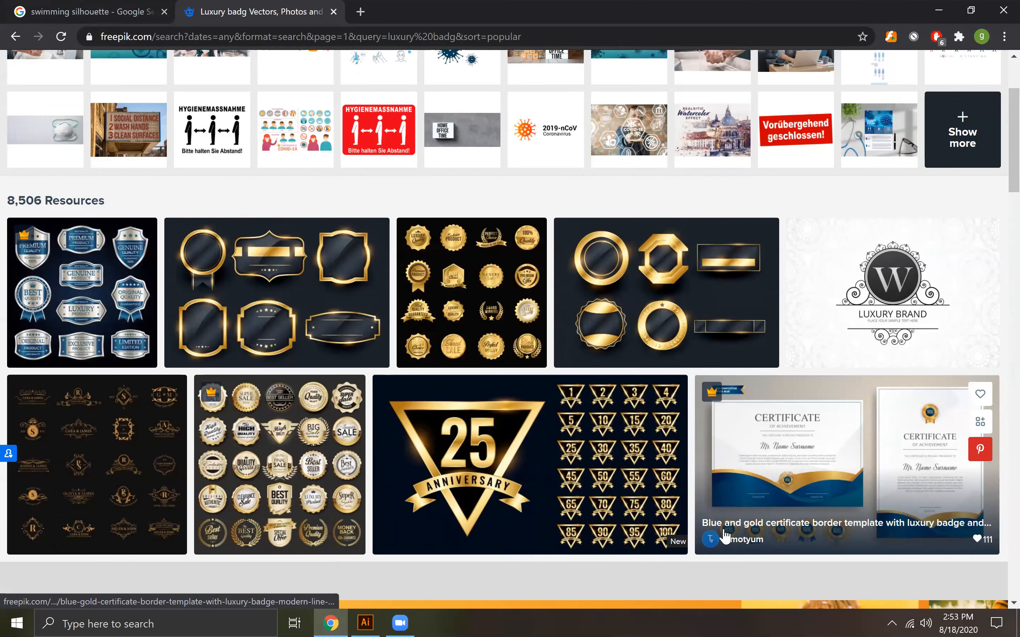
mouse_move(465, 274)
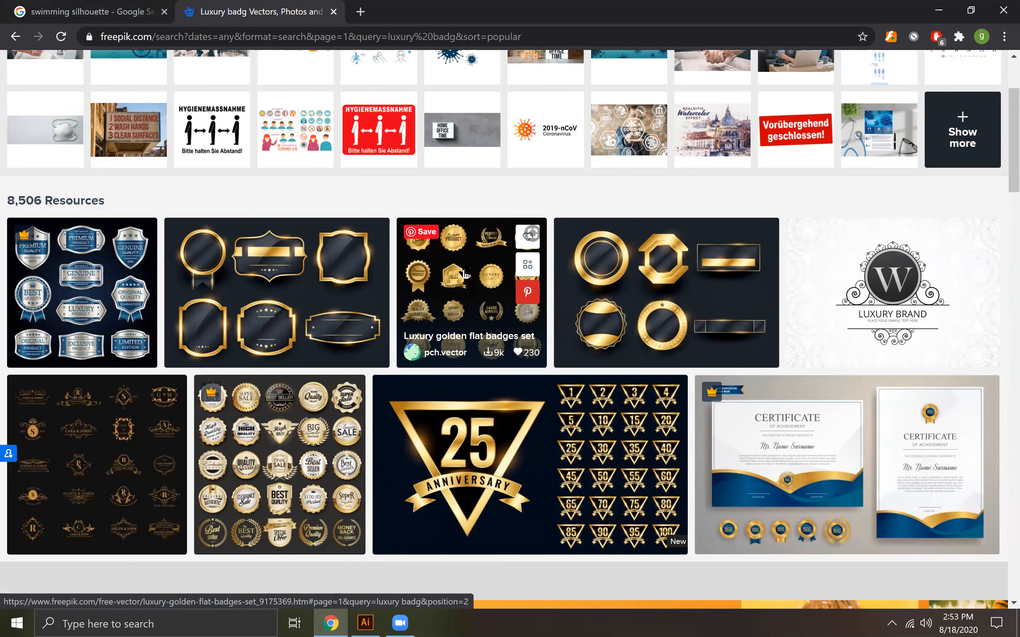
left_click(465, 274)
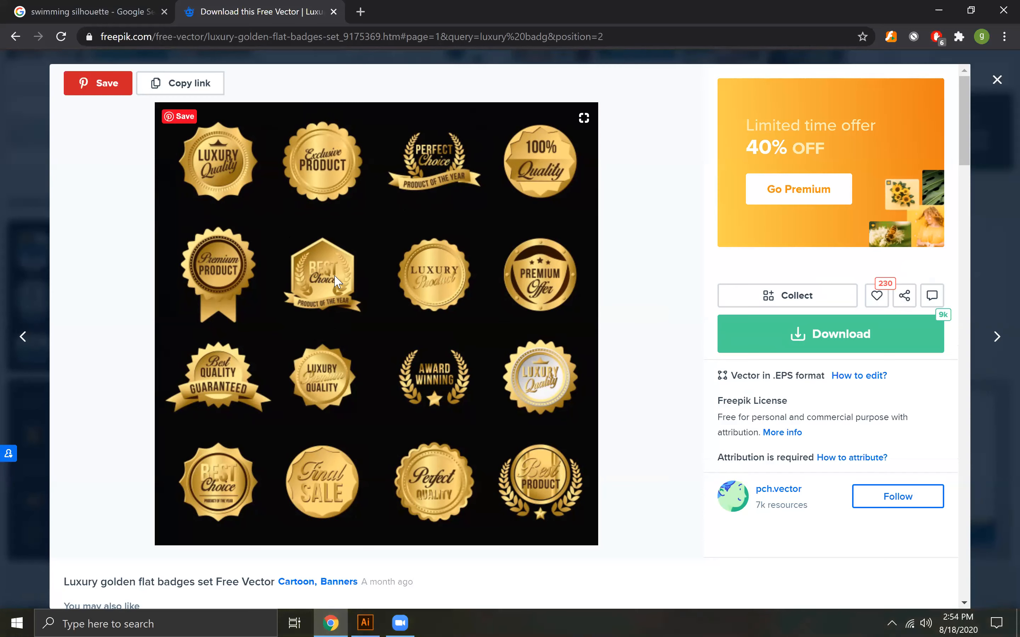
left_click(1000, 82)
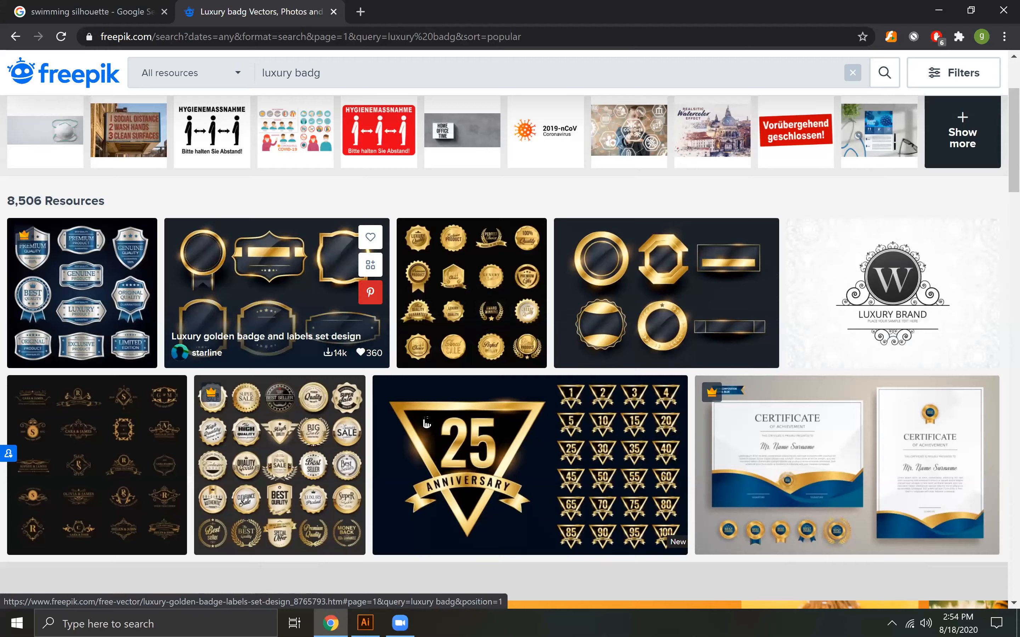
Browse the remaining luxury badge results for badge and emblem design ideas, and return to Illustrator
scroll(424, 412, "down", 8)
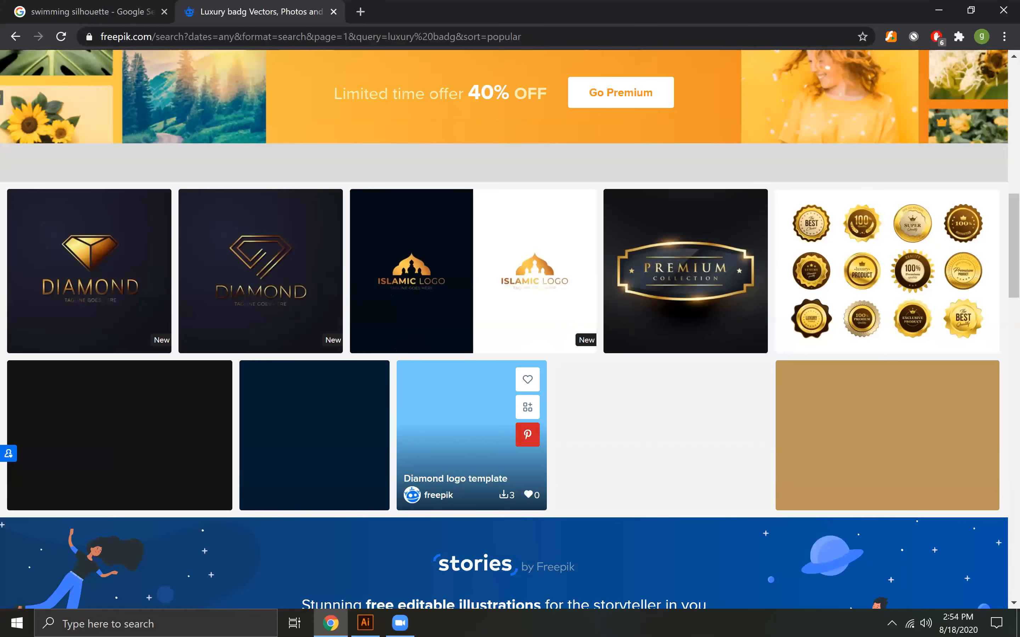
key("alt+Tab")
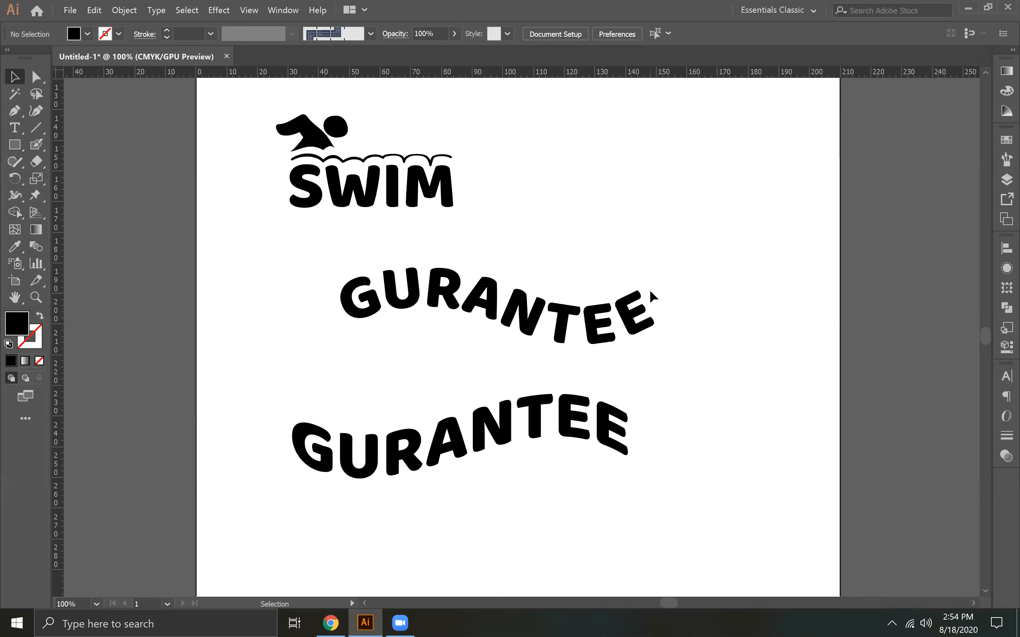
left_click(330, 623)
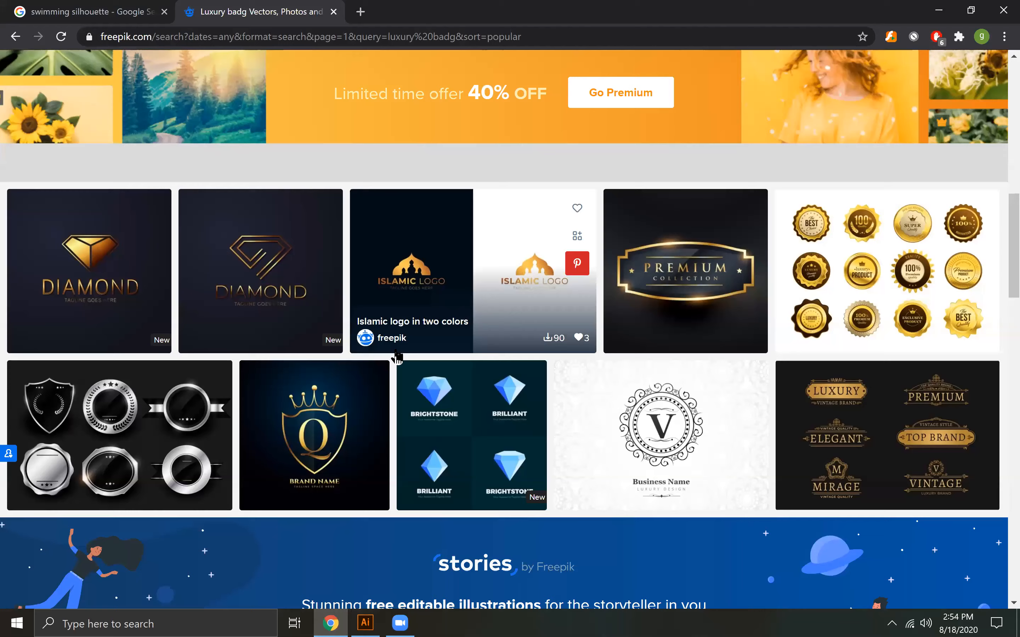
scroll(400, 422, "down", 5)
scroll(403, 426, "down", 5)
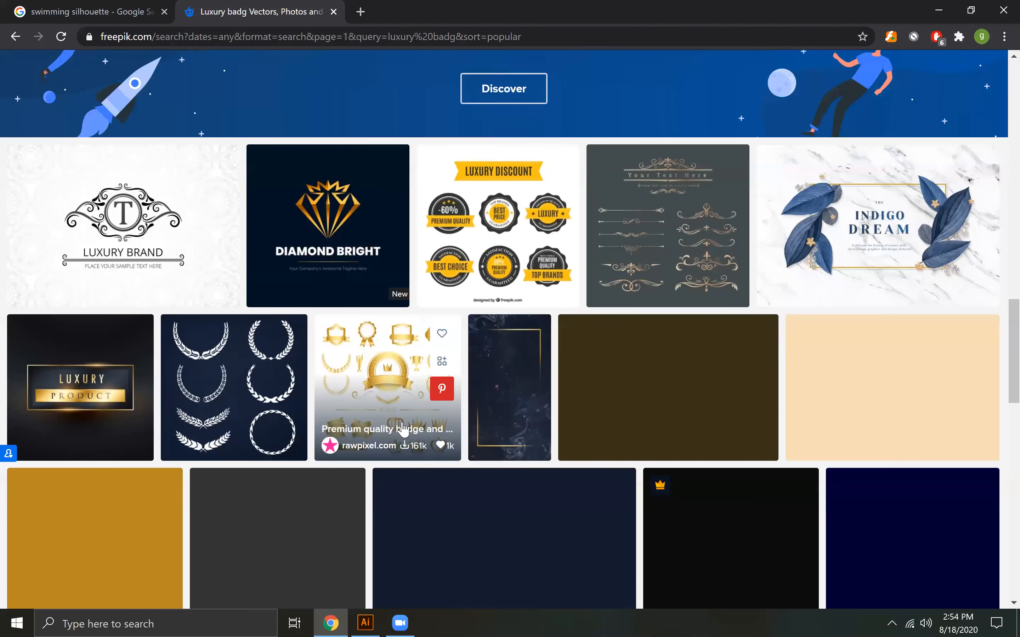
scroll(403, 428, "down", 5)
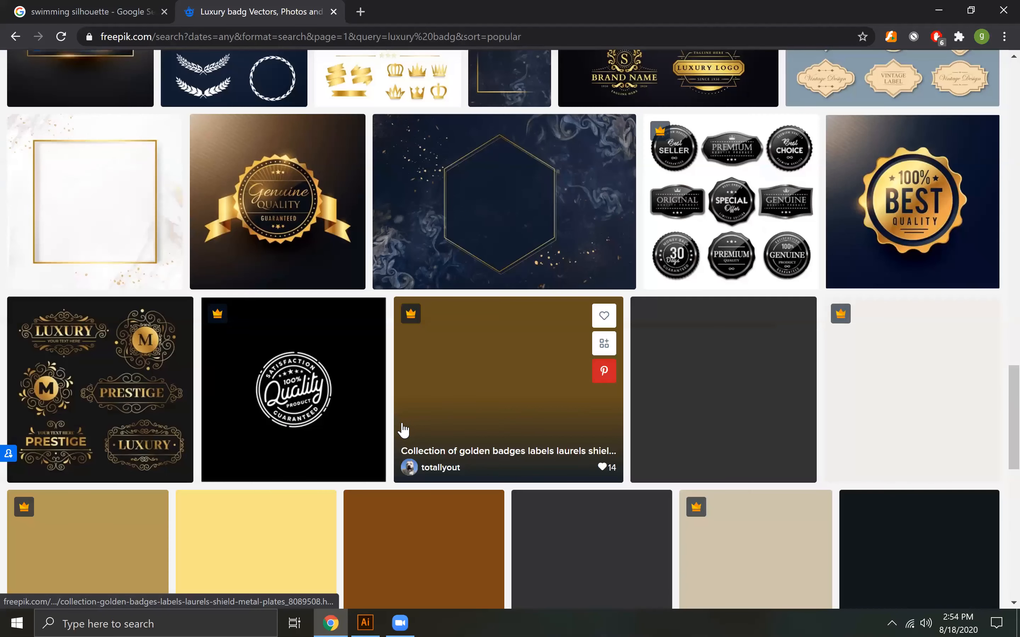
scroll(402, 429, "down", 4)
scroll(404, 430, "up", 3)
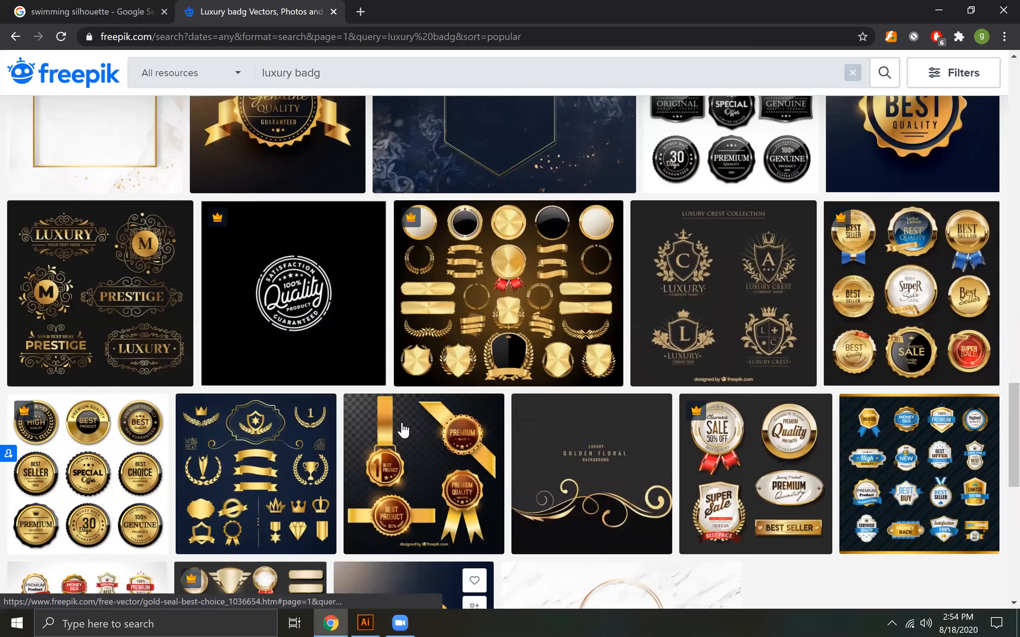
scroll(404, 430, "down", 5)
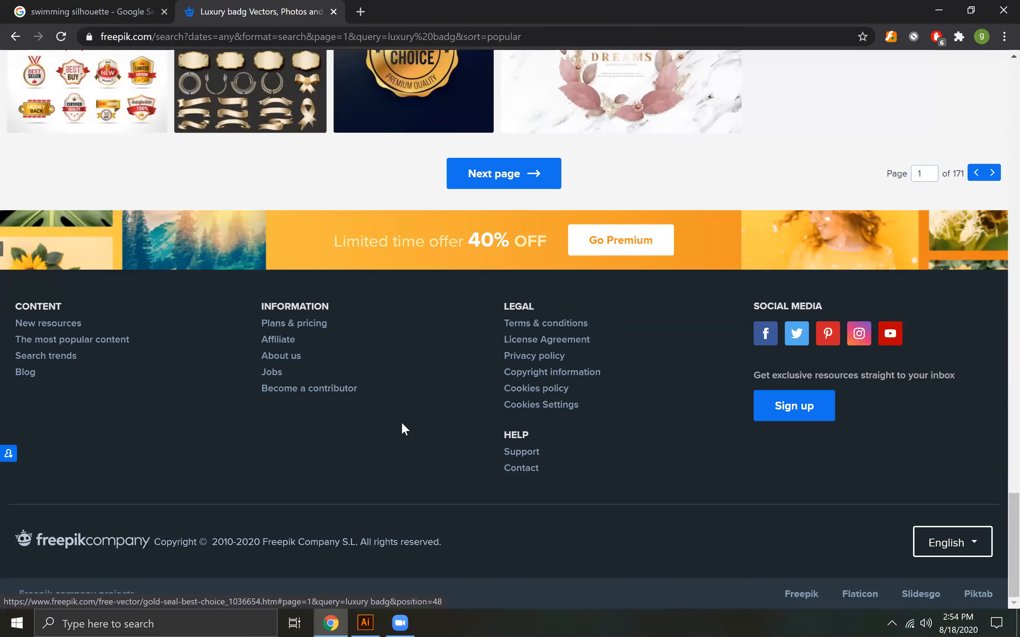
scroll(402, 426, "up", 5)
scroll(422, 413, "up", 6)
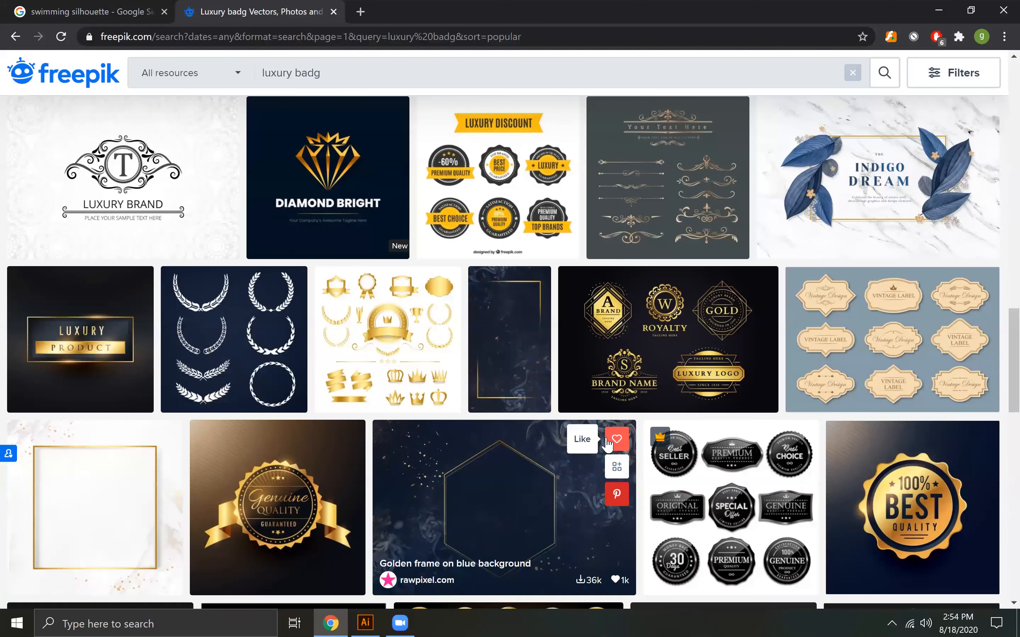
scroll(607, 442, "up", 5)
scroll(605, 445, "down", 4)
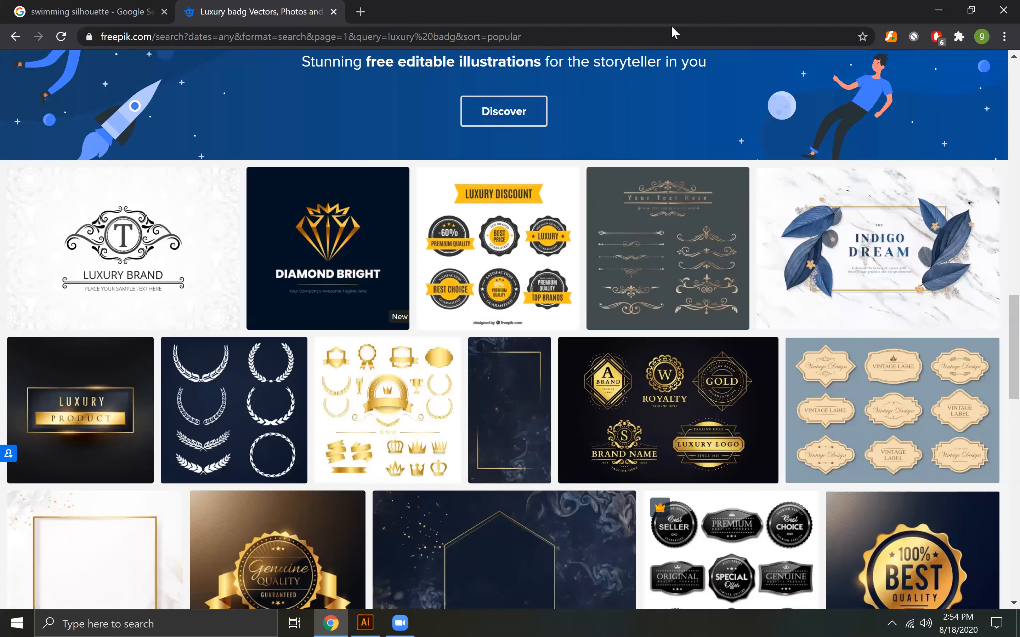
left_click(938, 10)
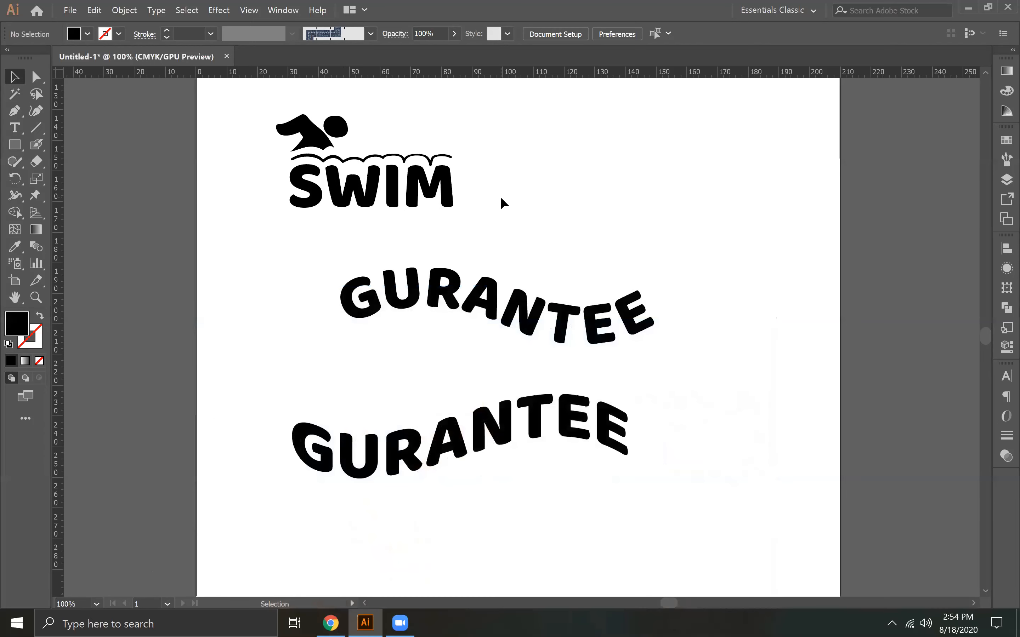
Try creating a five-sided polygon with a 14.604 mm radius in the empty area above the SWIM logo, and delete it
key("space")
left_click_drag(486, 211, 441, 456)
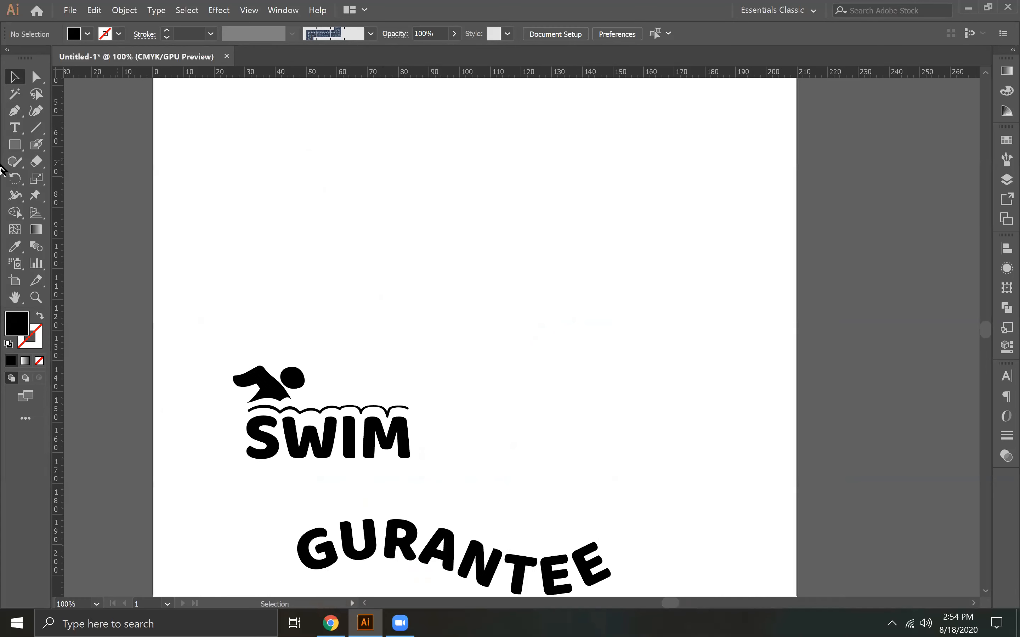
left_click_drag(15, 145, 97, 196)
left_click_drag(479, 181, 515, 206)
key("ctrl+z")
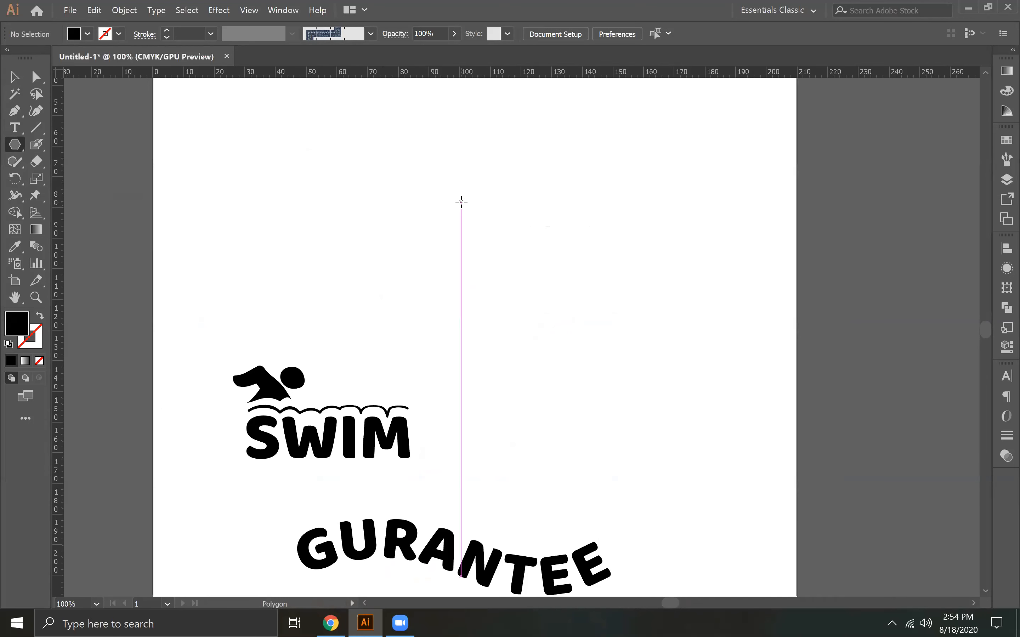
left_click(461, 203)
left_click(391, 346)
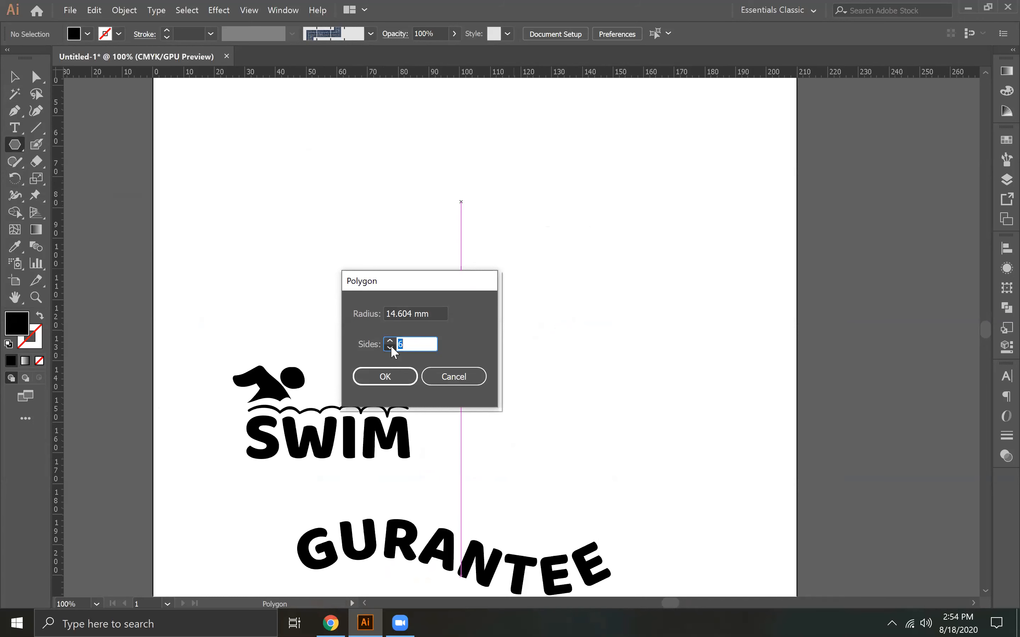
left_click(395, 378)
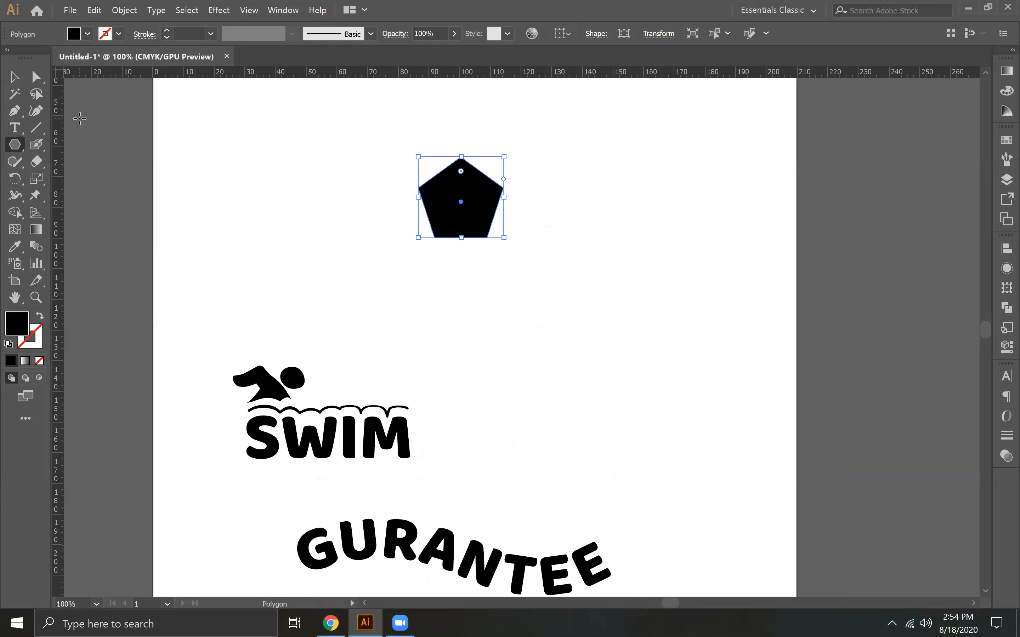
left_click(15, 76)
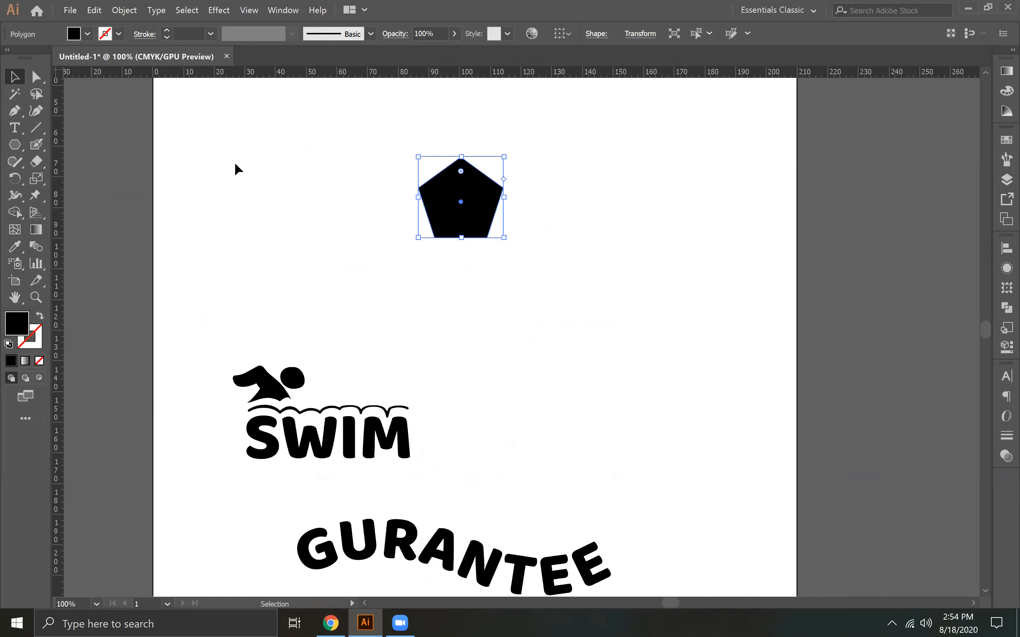
key("Delete")
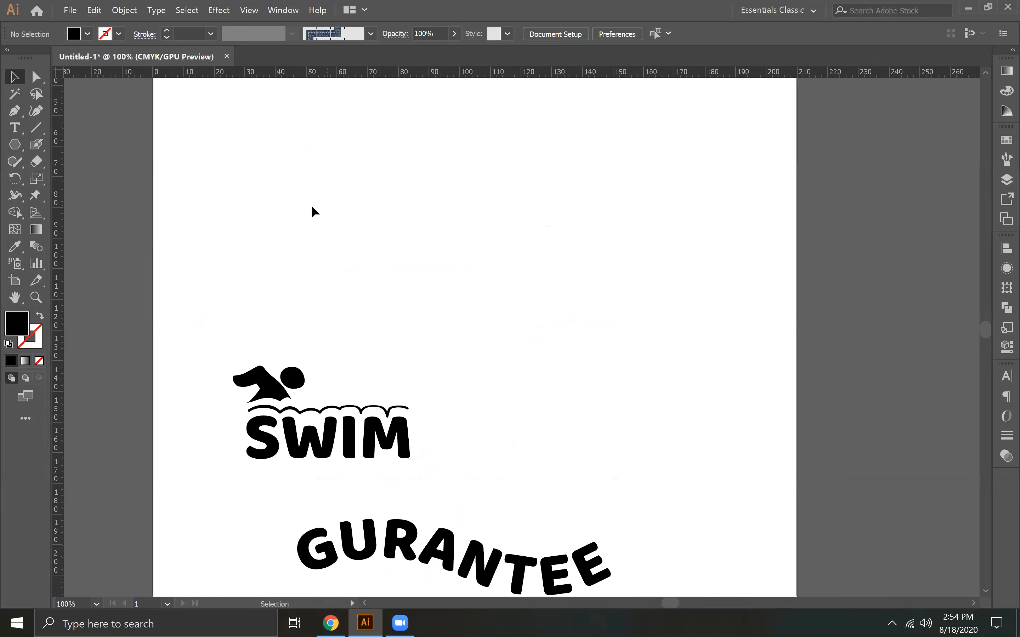
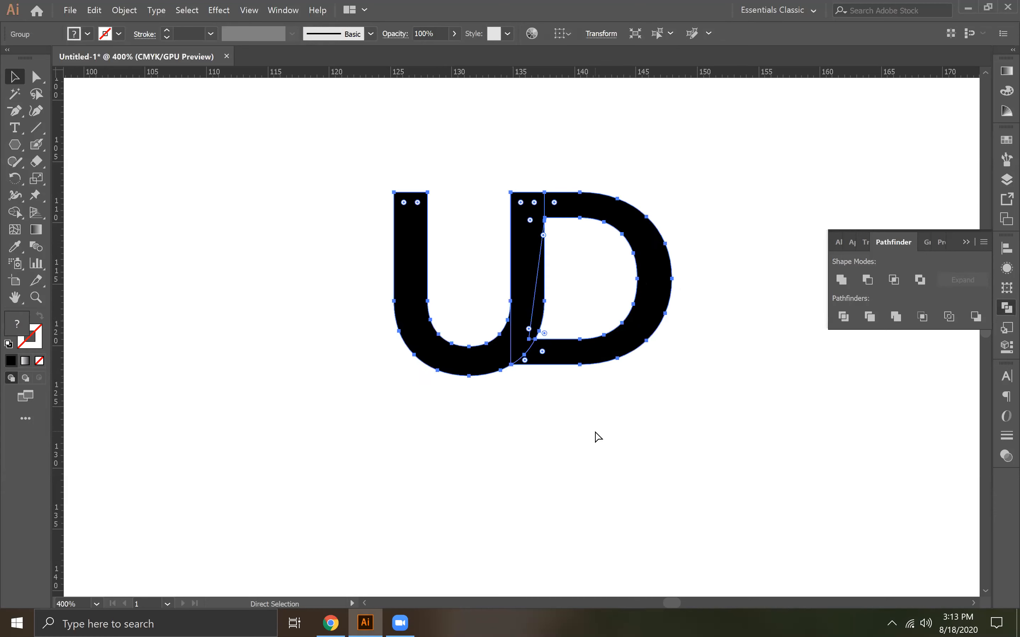
Divide the overlapping U and D outlines with Pathfinder and ungroup the resulting pieces
left_click(559, 430)
left_click_drag(473, 269, 601, 359)
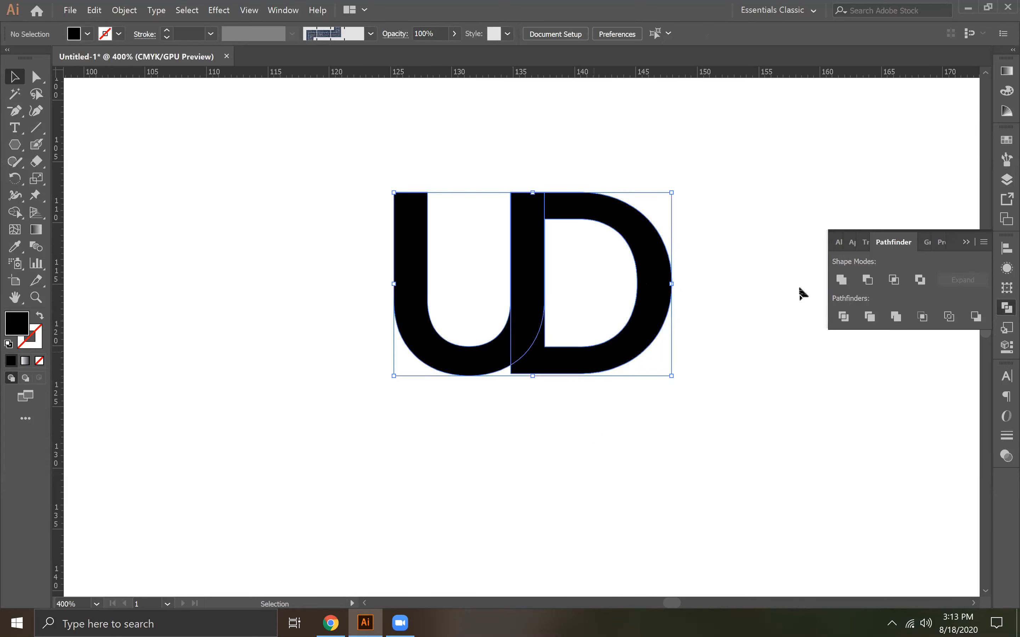
left_click(843, 316)
right_click(647, 257)
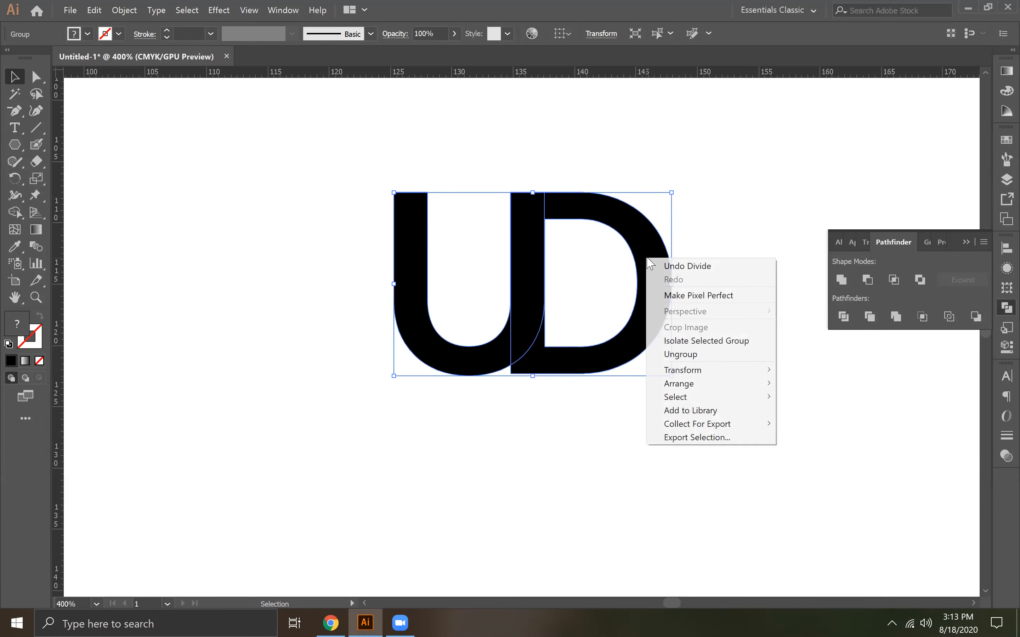
left_click(692, 352)
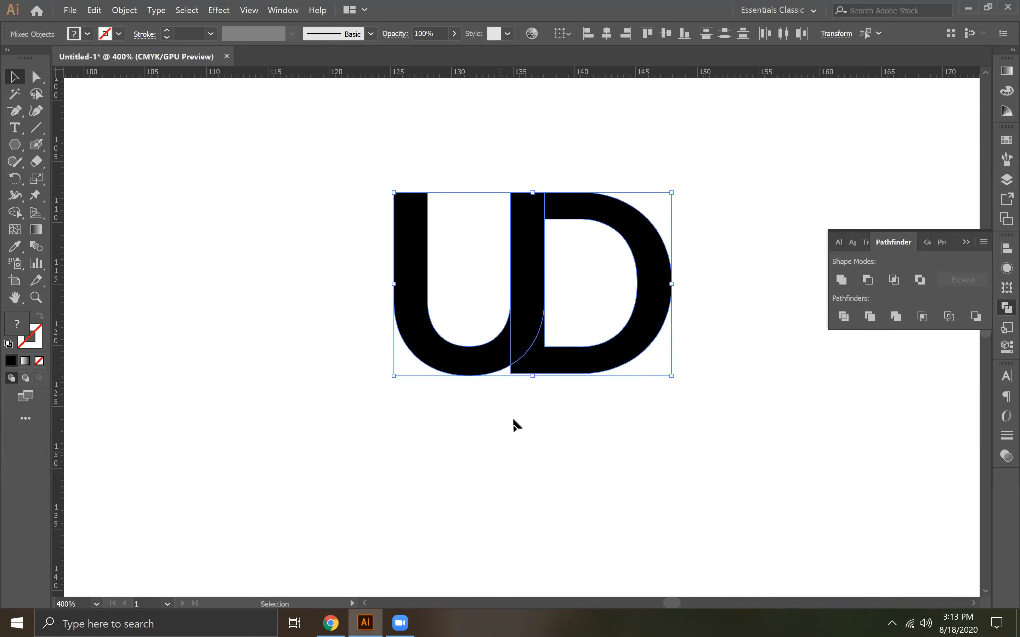
Try nudging the cut D to the right to open a curved gap beside the U
left_click(547, 367)
key("Right")
key("Right")
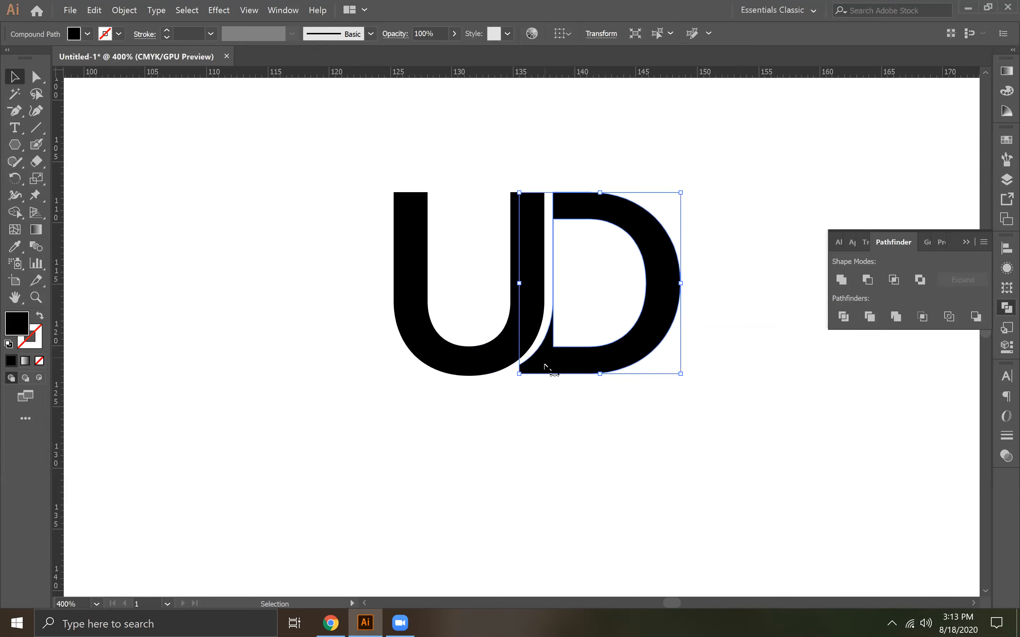
key("Left")
key("Right")
key("Right")
key("Right")
key("Right")
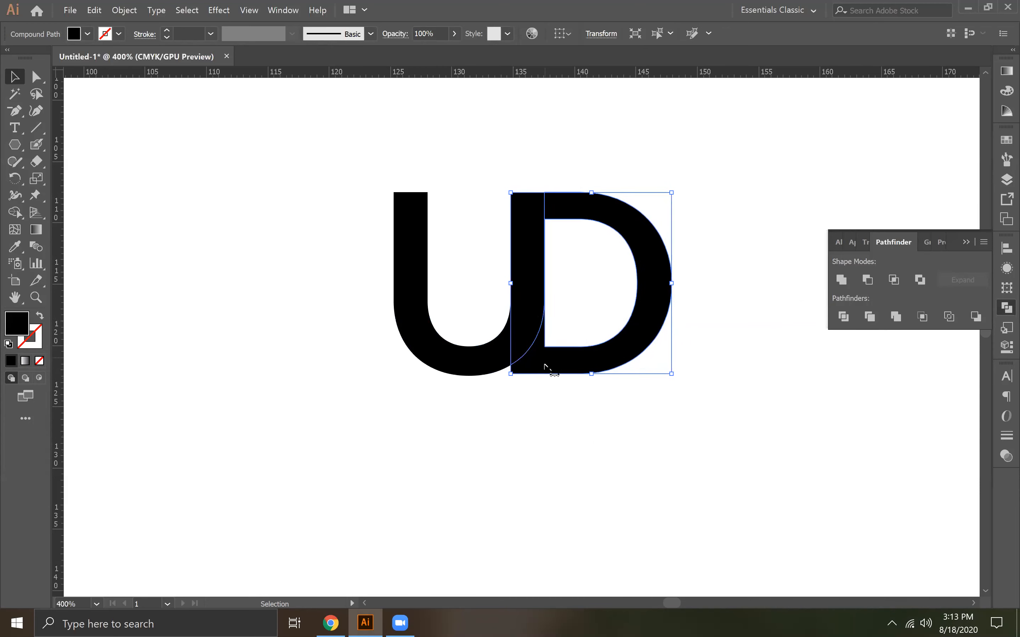
left_click(571, 405)
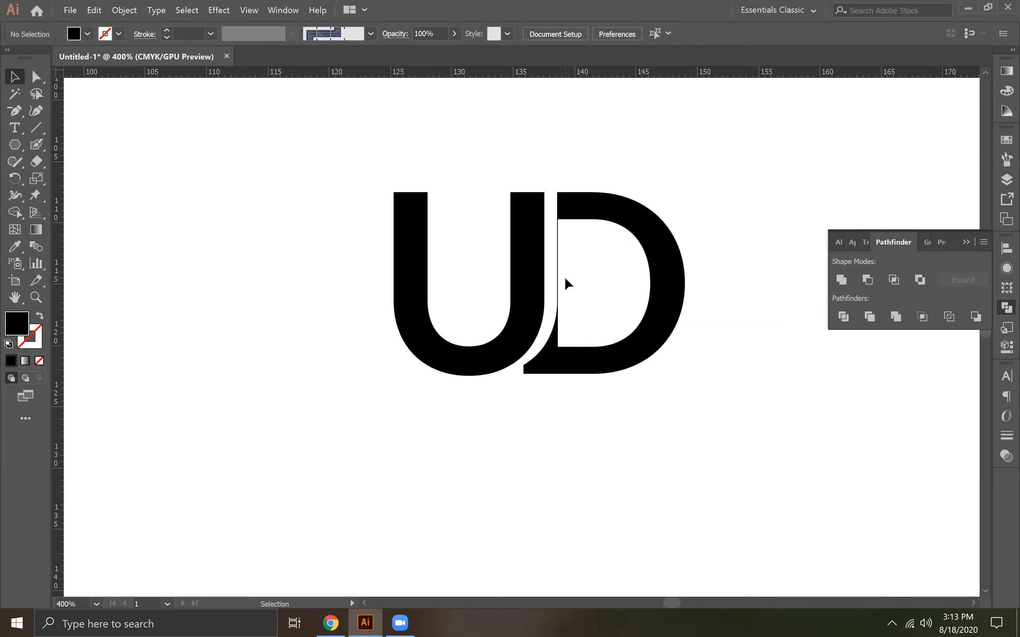
Undo the D nudges, the ungrouping and the Pathfinder division of the UD lettering
key("ctrl+z")
key("ctrl+z")
key("ctrl+z")
key("ctrl+z")
key("ctrl+z")
key("ctrl+z")
key("ctrl+z")
key("ctrl+z")
key("ctrl+z")
key("ctrl+z")
key("ctrl+z")
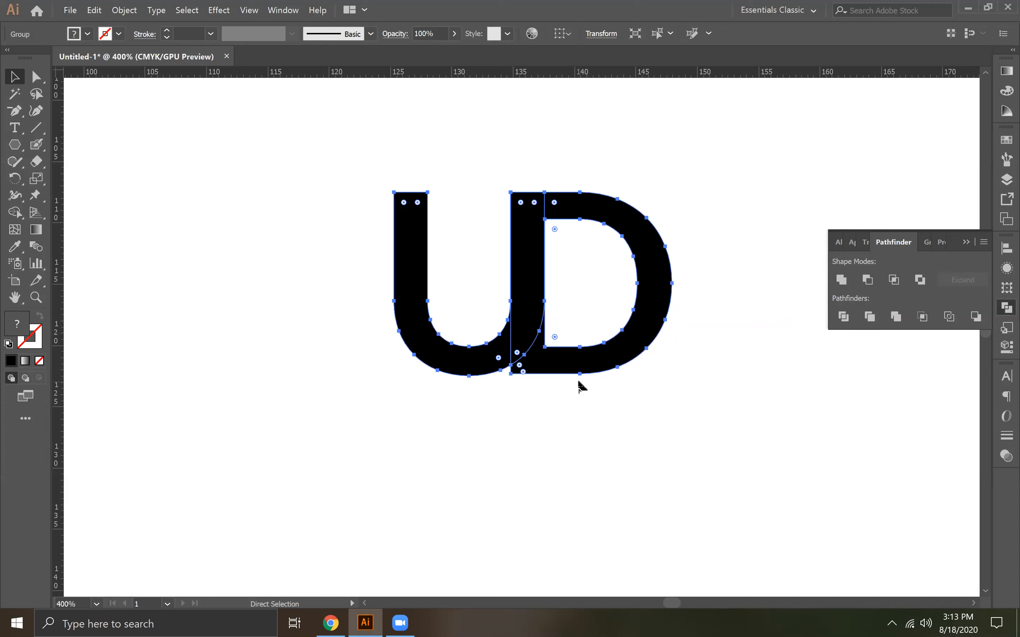
left_click(572, 412)
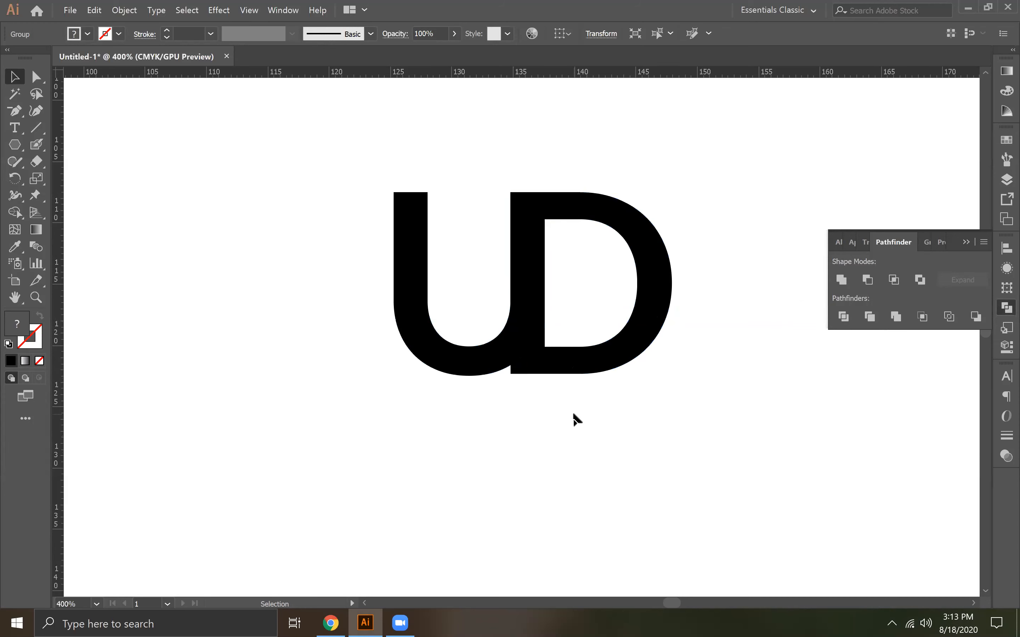
left_click(572, 362)
left_click(554, 426)
right_click(531, 332)
left_click(526, 427)
key("ctrl+a")
key("ctrl+shift+g")
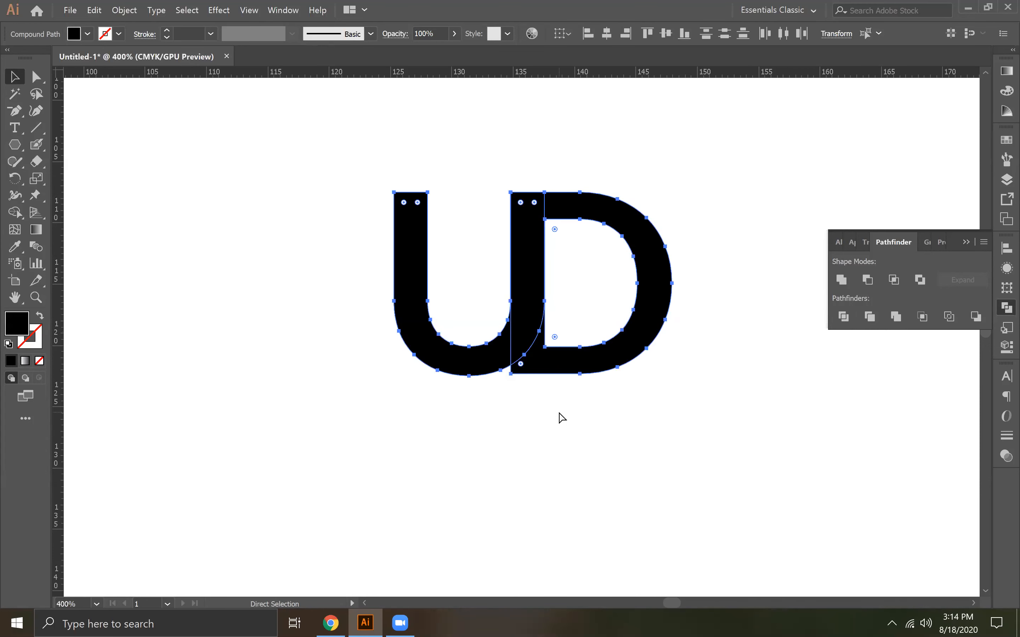
Nudge the whole D slightly to the left over the U's right stem
left_click(560, 415)
key("v")
left_click(565, 364)
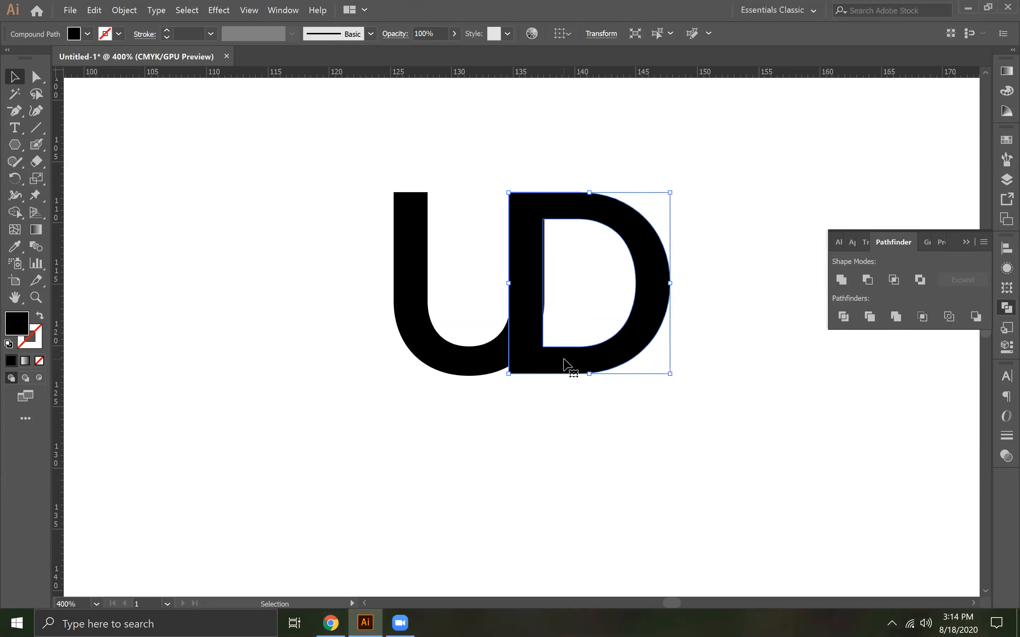
Divide the shifted, overlapping U and D with Pathfinder, ungroup the pieces and deselect them
left_click_drag(494, 306, 544, 385)
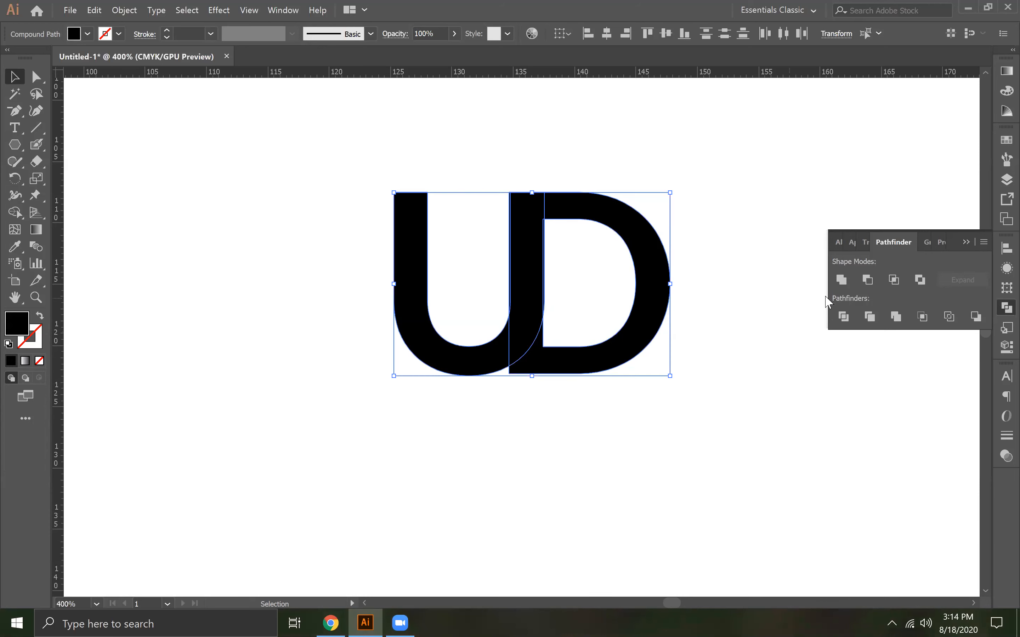
left_click(844, 317)
left_click(459, 444)
right_click(520, 336)
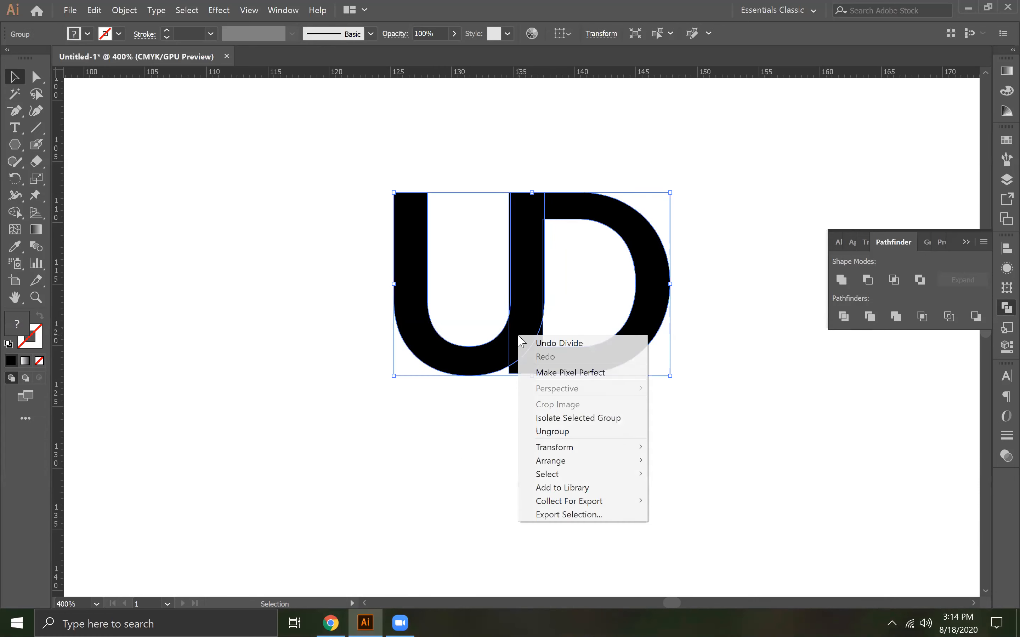
left_click(552, 431)
left_click(485, 427)
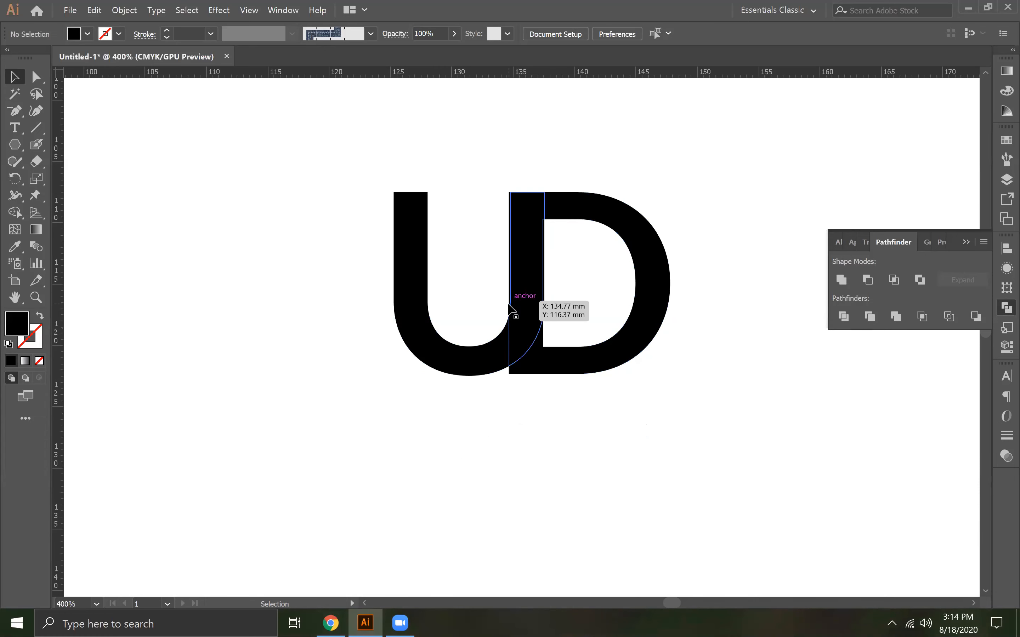
Delete the thin leftover slivers on both sides of the stem shared by the U and D
key("ctrl+plus")
key("ctrl+plus")
key("ctrl+plus")
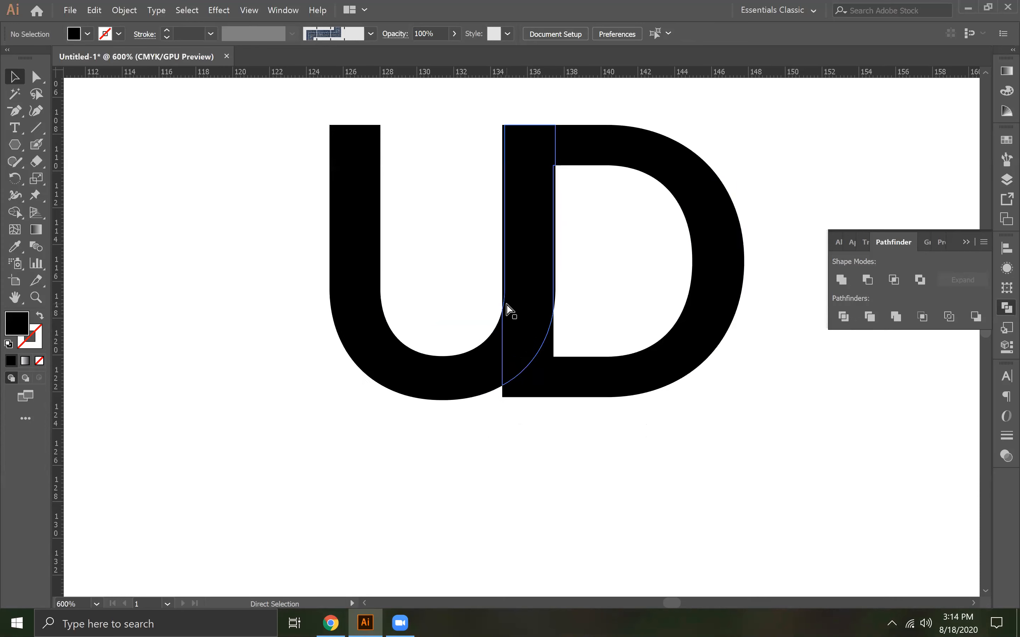
left_click(488, 246)
key("Delete")
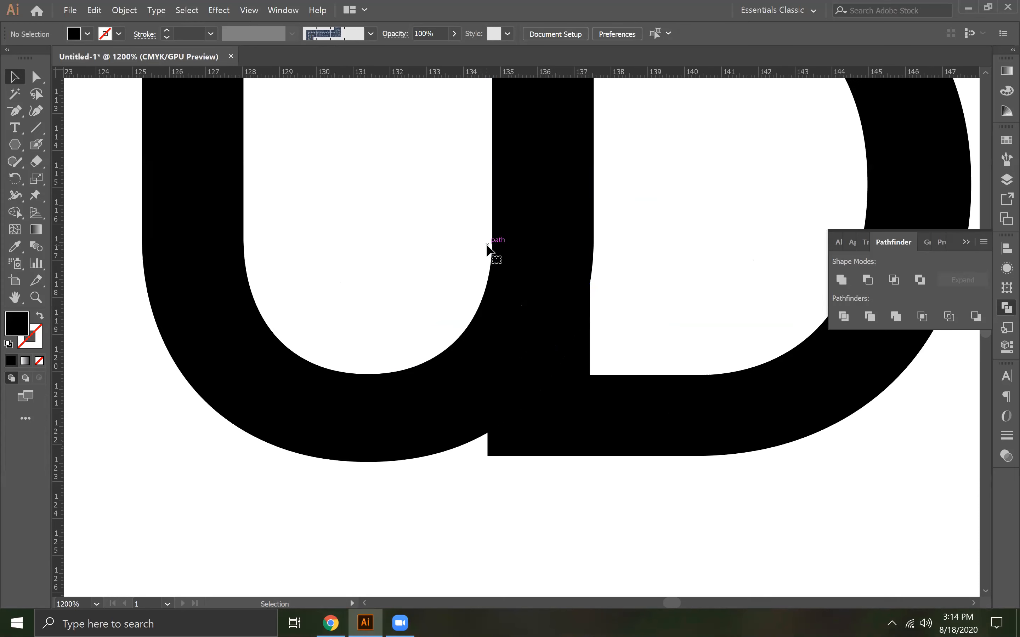
left_click(595, 259)
key("Delete")
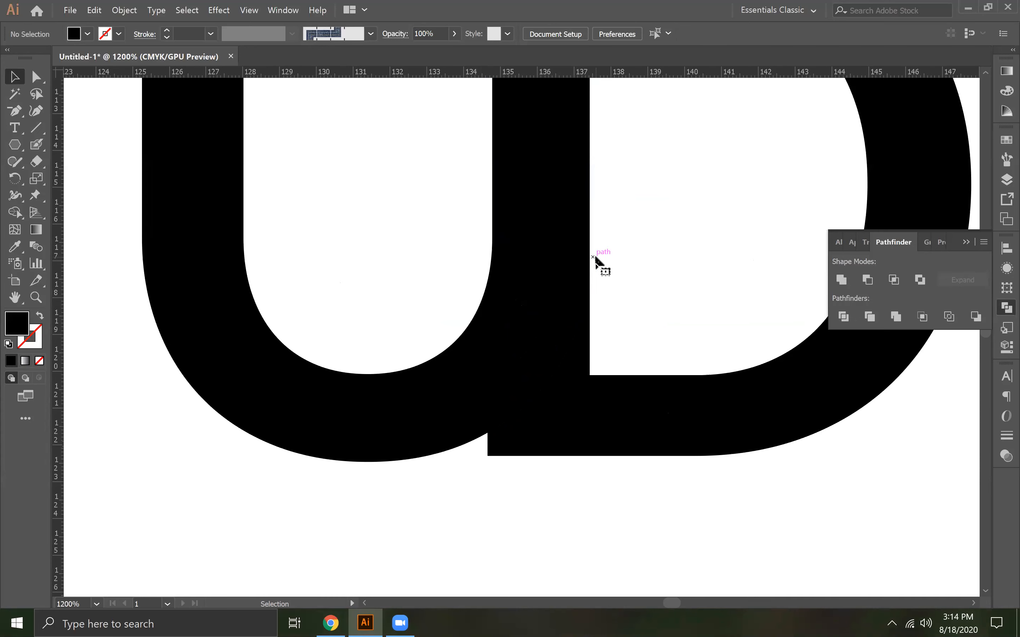
Nudge the remaining D piece right to separate it from the U
key("ctrl+minus")
key("ctrl+minus")
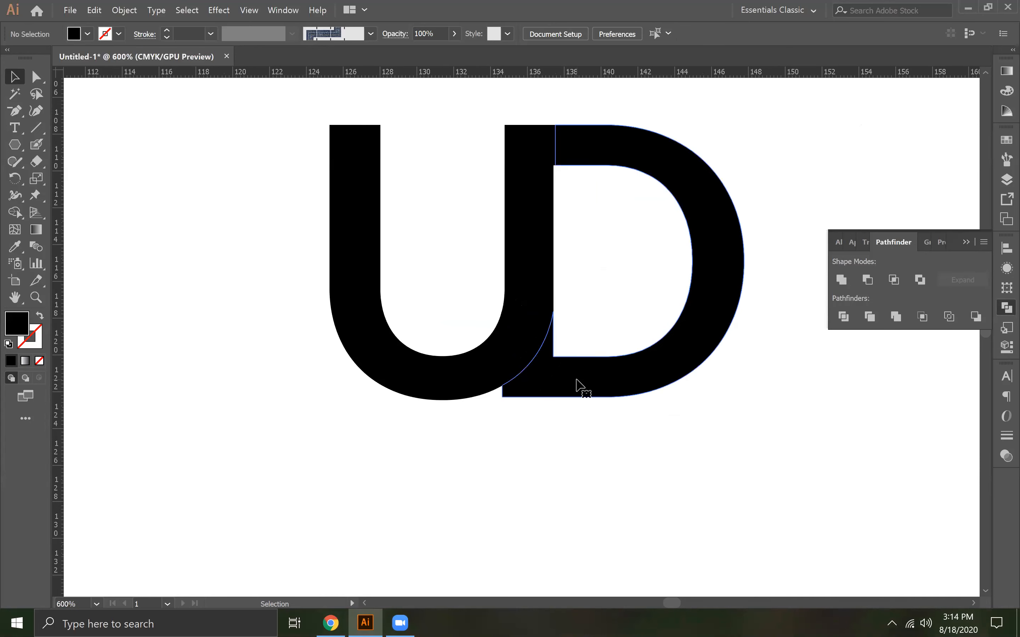
left_click(580, 387)
key("Right")
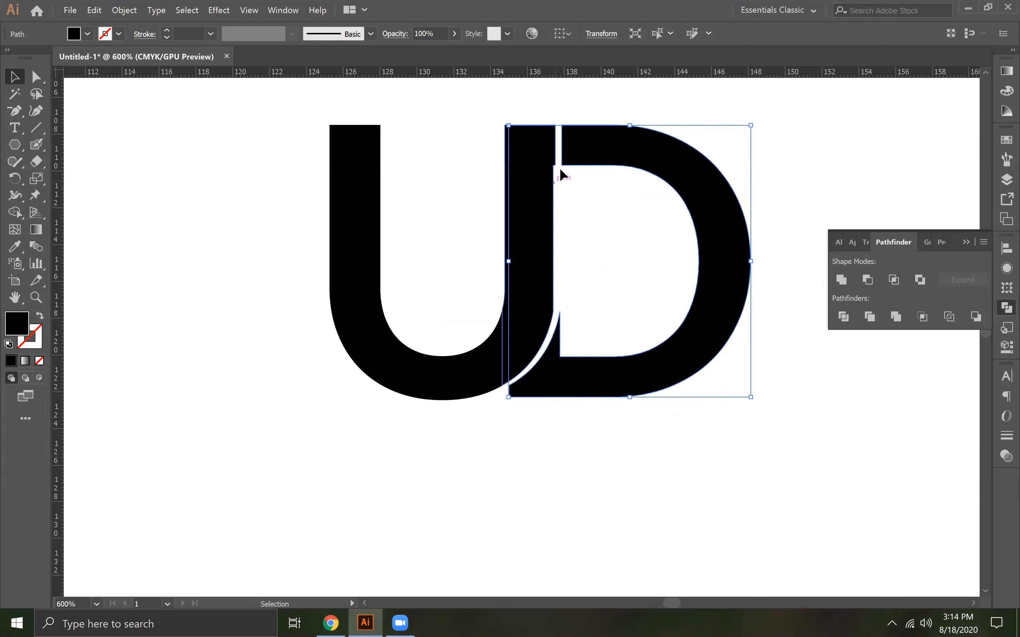
Examine the outer edge of the U's right stem and the gap beside the D up close
left_click(556, 168)
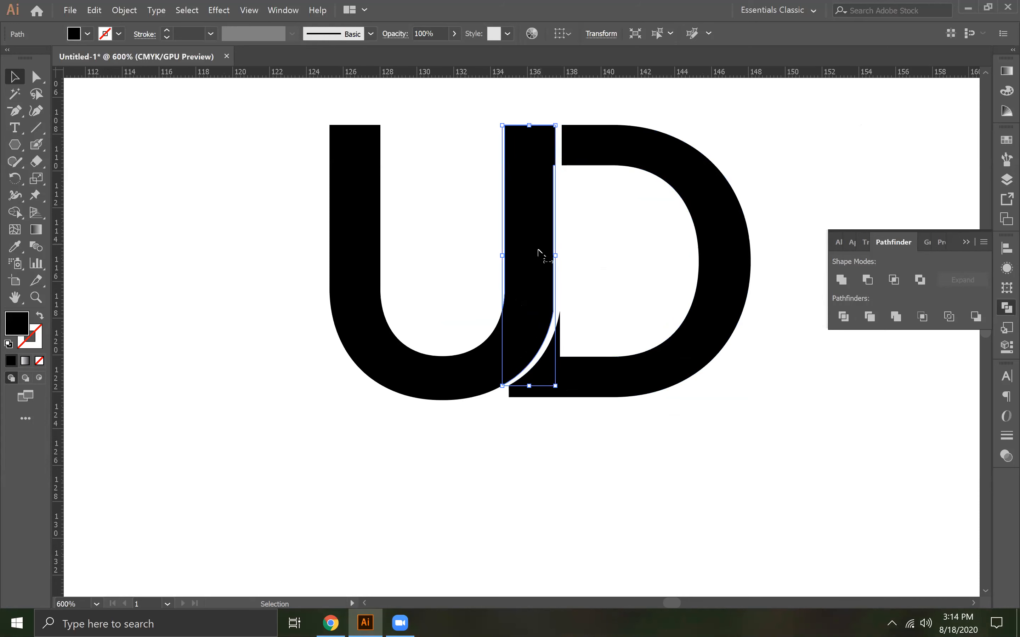
left_click(565, 177)
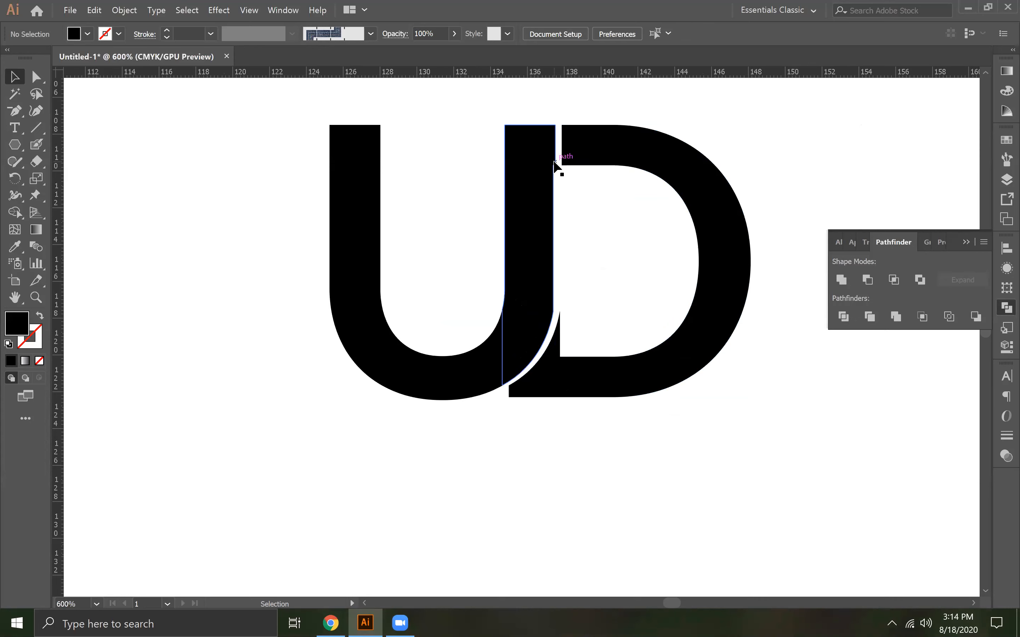
key("ctrl+plus")
key("ctrl+plus")
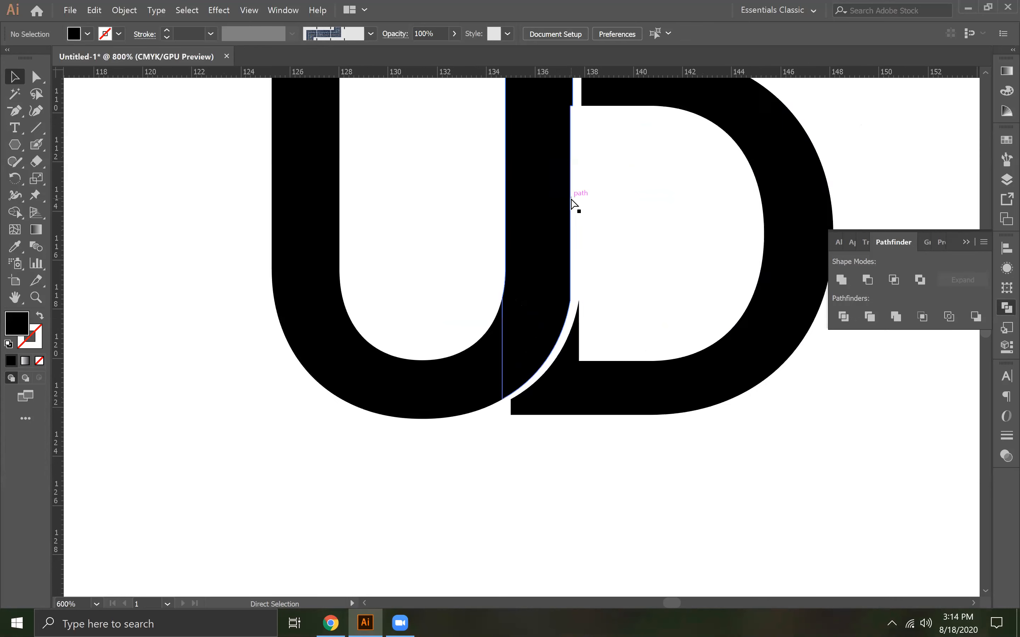
scroll(580, 276, "up", 5)
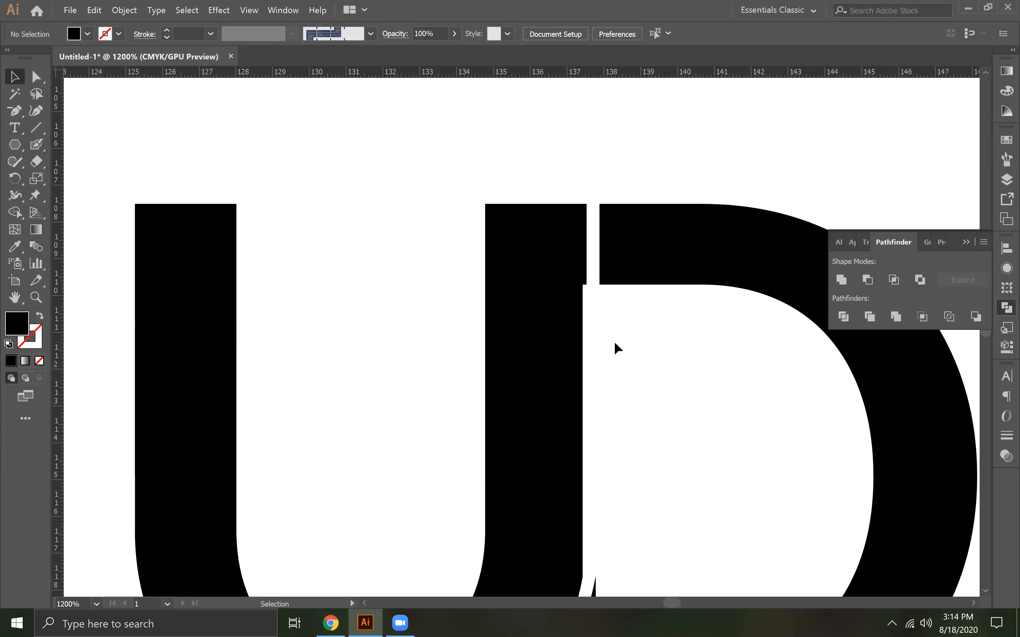
key("a")
key("ctrl+minus")
key("ctrl+minus")
key("ctrl+minus")
key("ctrl+minus")
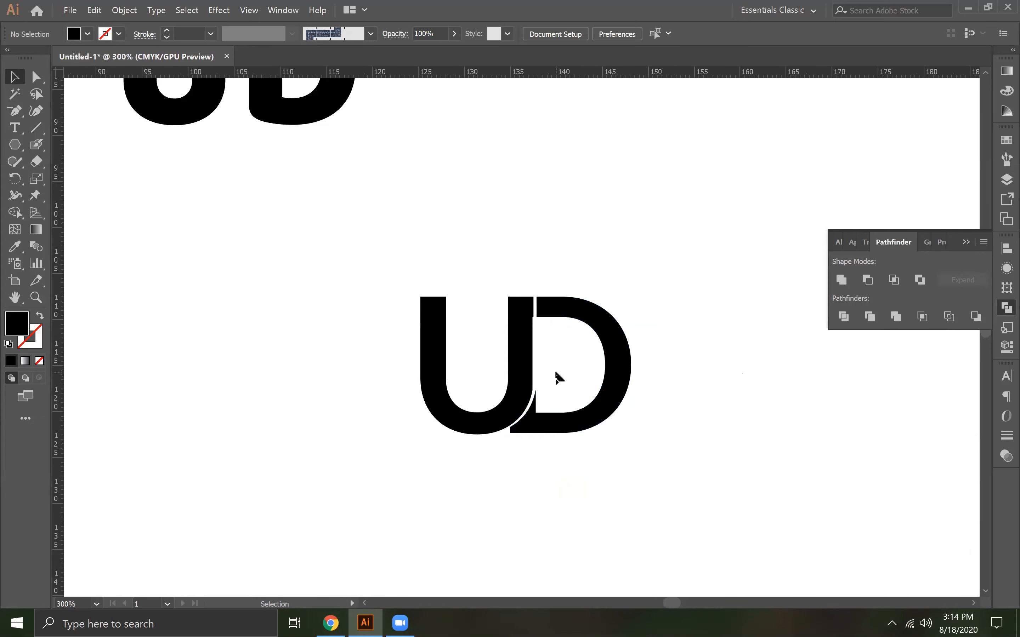
key("a")
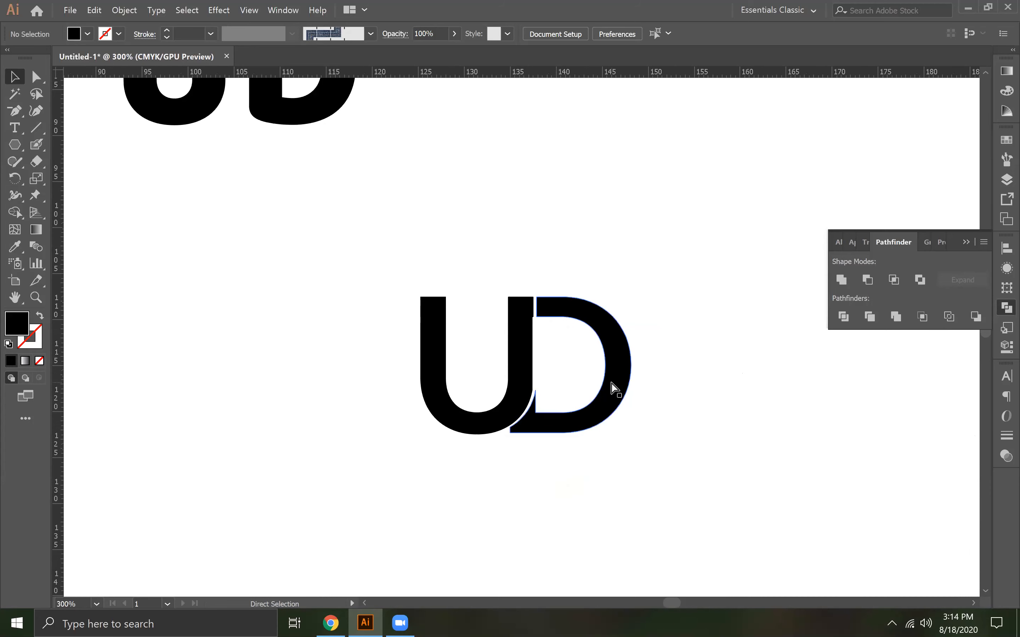
Undo the D separation, sliver deletions, ungrouping and division to restore the whole overlapping letters
key("ctrl+z")
key("ctrl+z")
key("ctrl+z")
key("ctrl+z")
key("ctrl+z")
key("ctrl+z")
key("ctrl+z")
key("v")
left_click(468, 438)
left_click(468, 431)
left_click(545, 387)
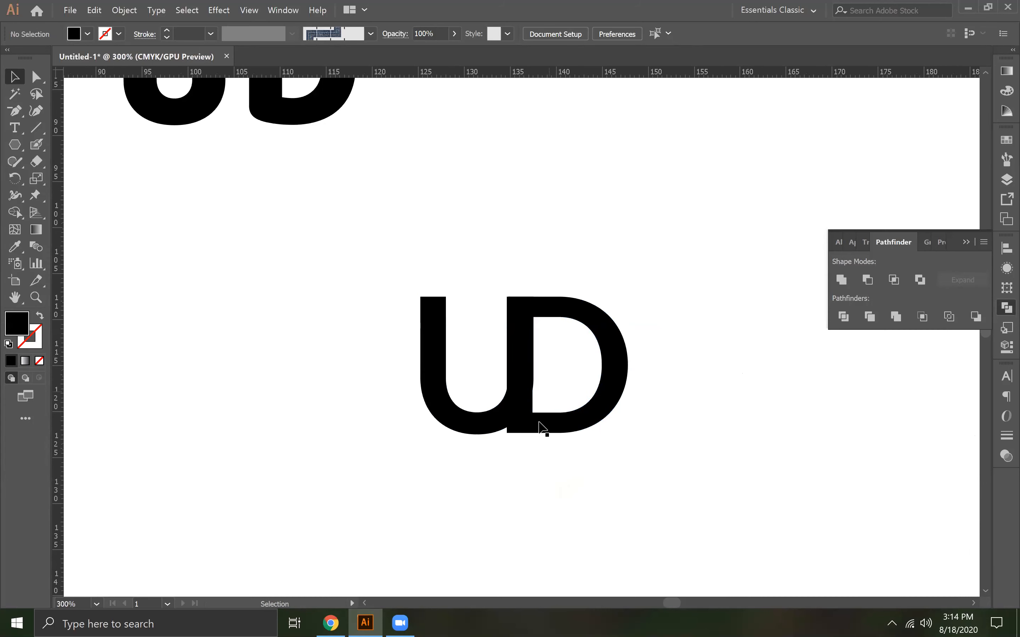
Duplicate the overlapping UD lettering to its upper left, and nudge the original D slightly further left over the U
left_click_drag(476, 458, 192, 359)
left_click(420, 460)
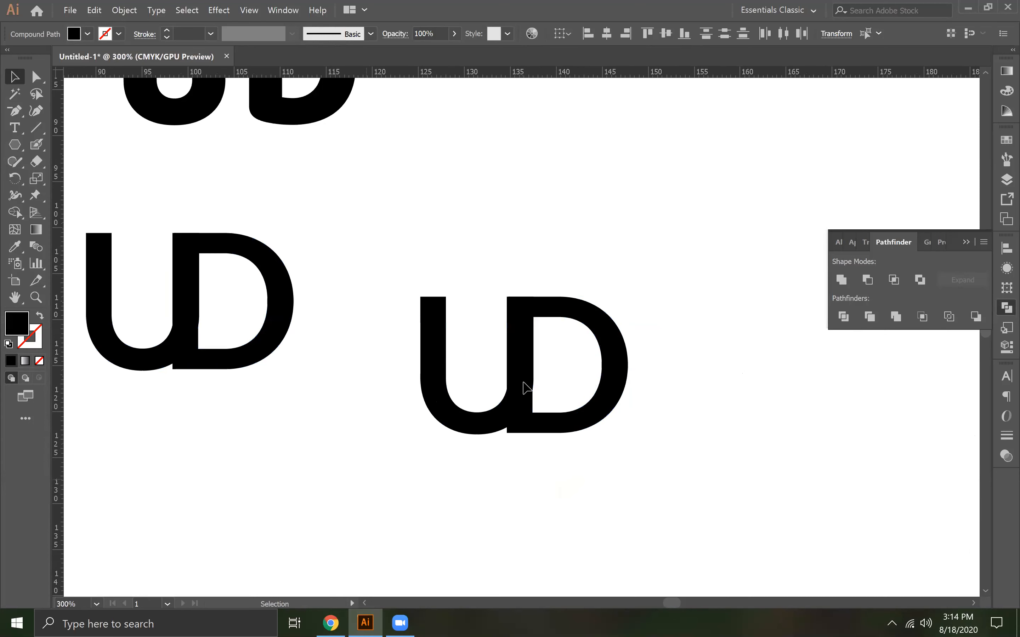
left_click(609, 356)
key("Left")
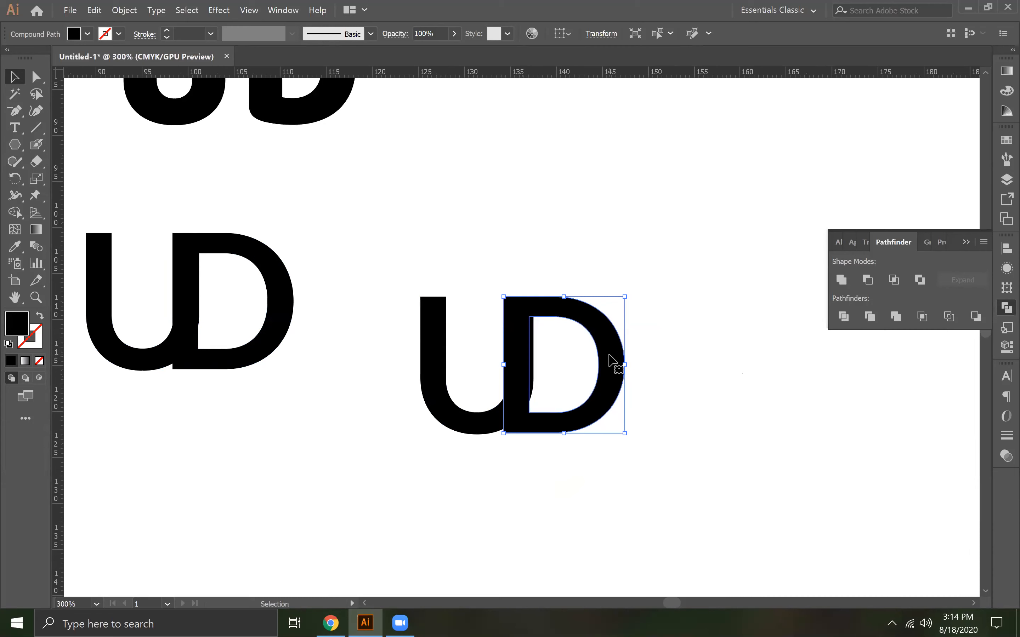
left_click(483, 326)
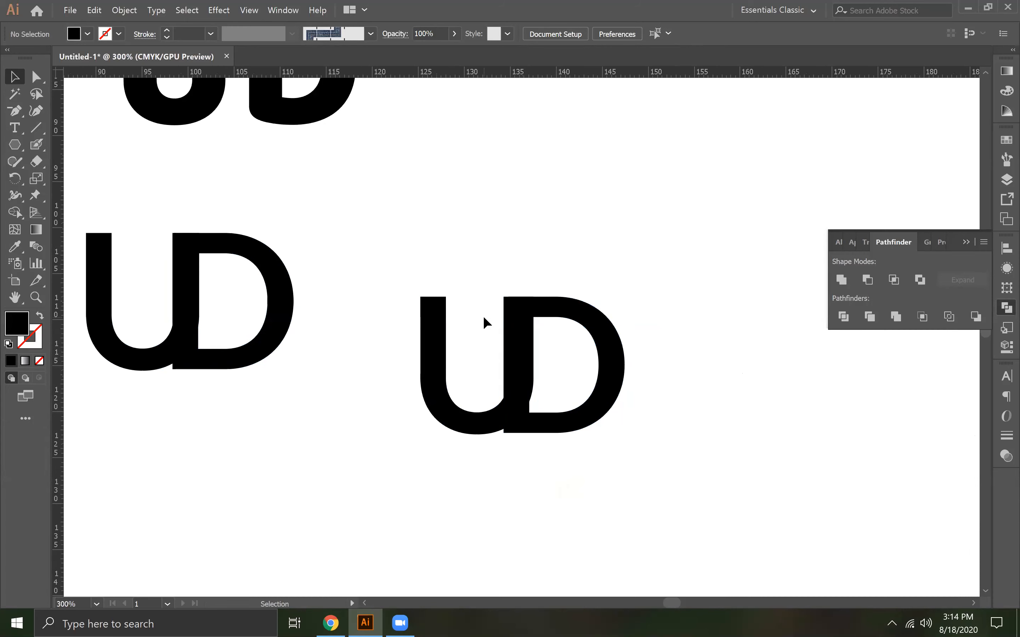
Move the duplicate's D into the empty area above the original UD lettering
left_click_drag(270, 335, 640, 219)
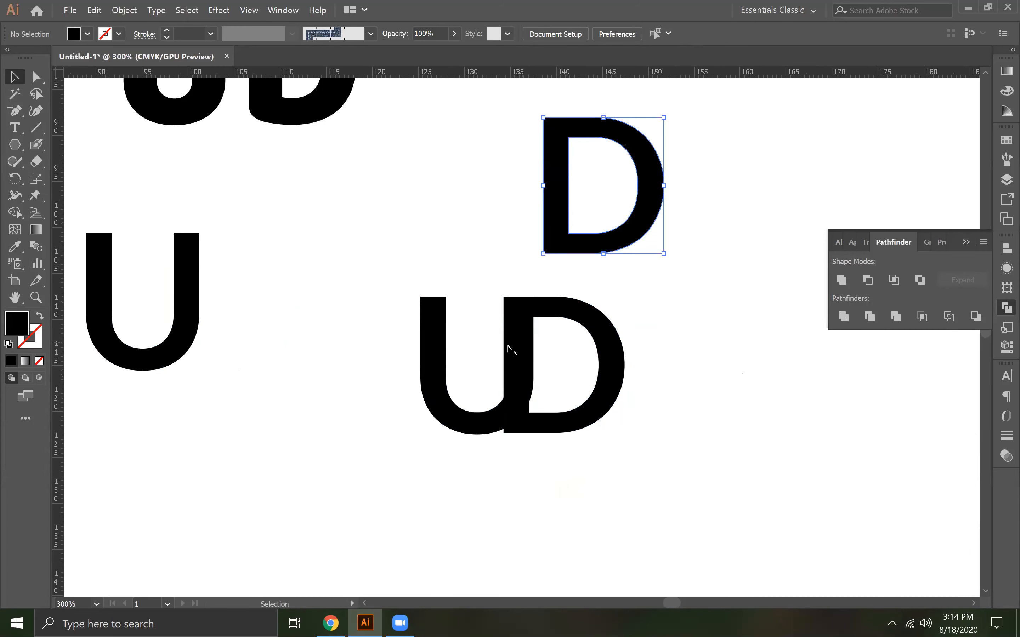
left_click(483, 361)
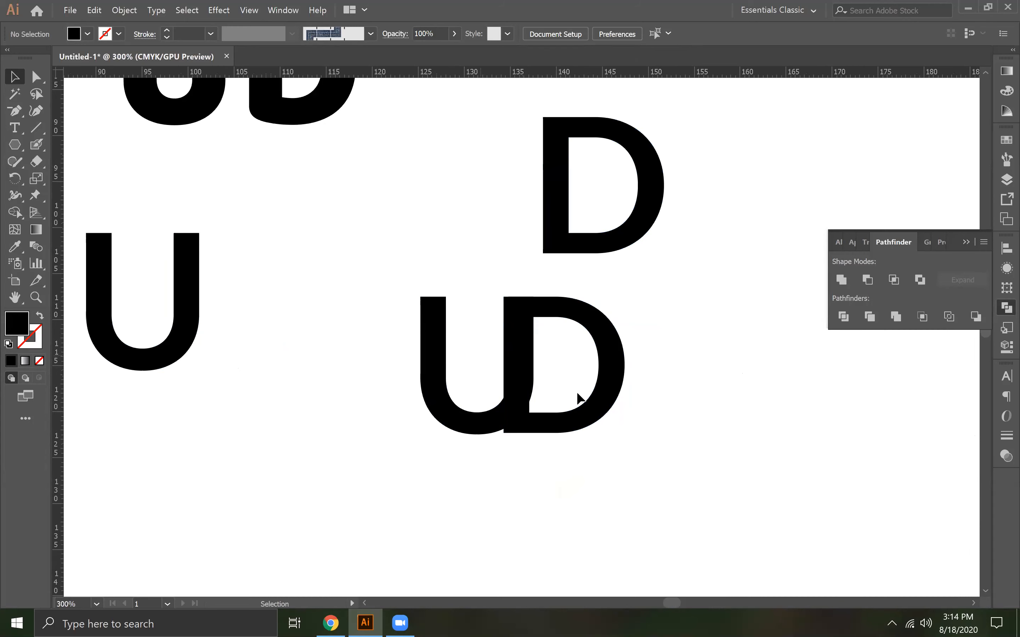
Divide the original overlapping U and D with the Pathfinder Divide operation
left_click(514, 362)
left_click_drag(477, 334, 567, 401)
left_click(843, 317)
left_click(629, 366)
left_click(615, 360)
right_click(610, 354)
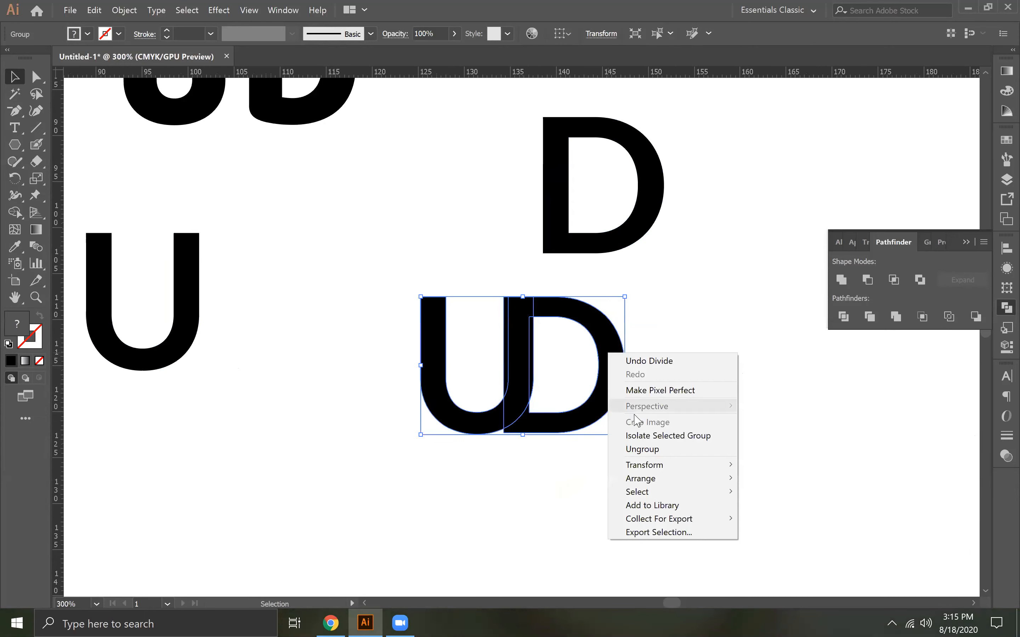
left_click(649, 441)
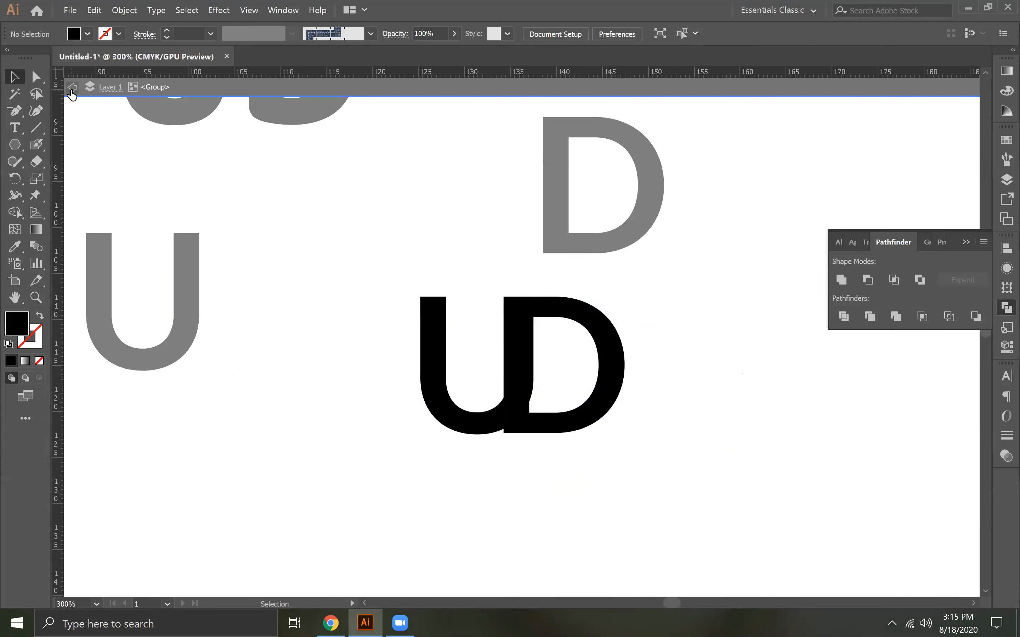
left_click(73, 88)
left_click(72, 88)
Ungroup the divided UD lettering into separate pieces and deselect them
left_click(623, 362)
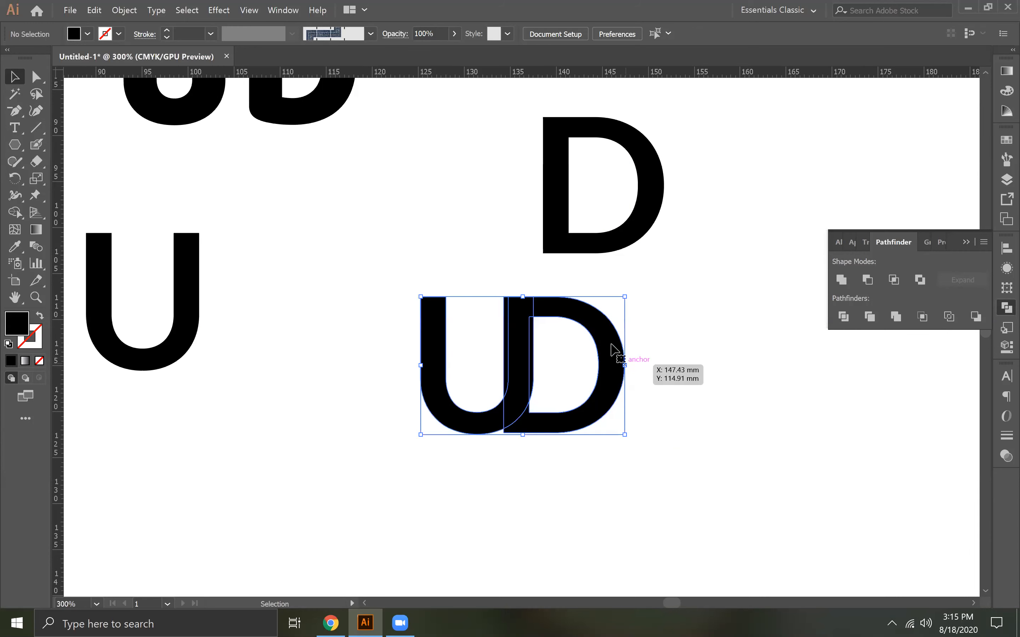
right_click(612, 345)
left_click(659, 445)
left_click(651, 478)
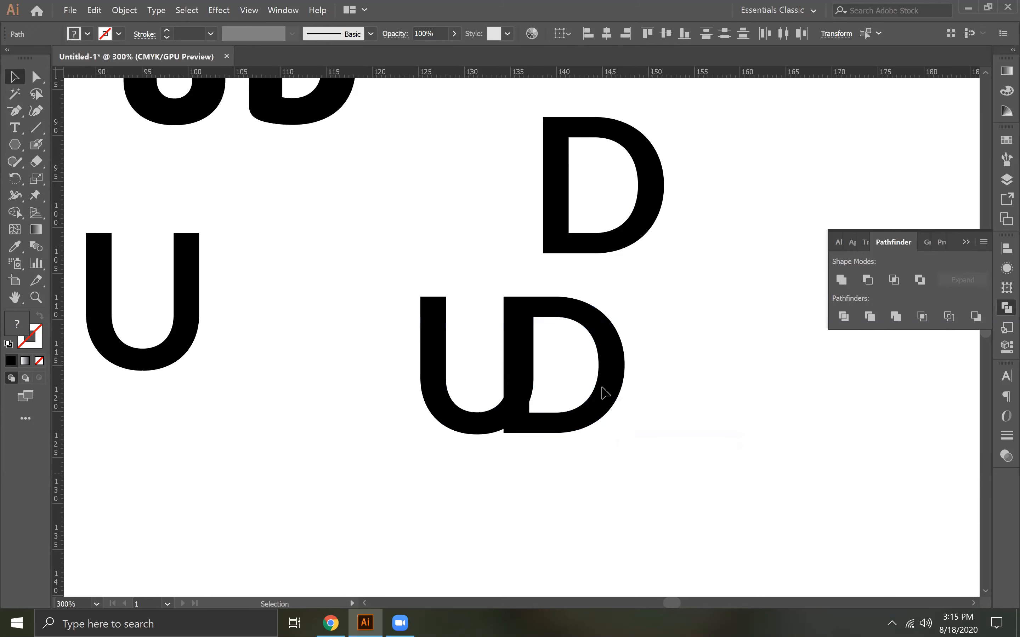
Move the cut D piece beside the duplicated whole U, leaving a narrow curved gap between the letters
left_click(606, 392)
left_click_drag(606, 392, 279, 325)
left_click_drag(157, 216, 224, 260)
left_click(652, 38)
left_click(193, 440)
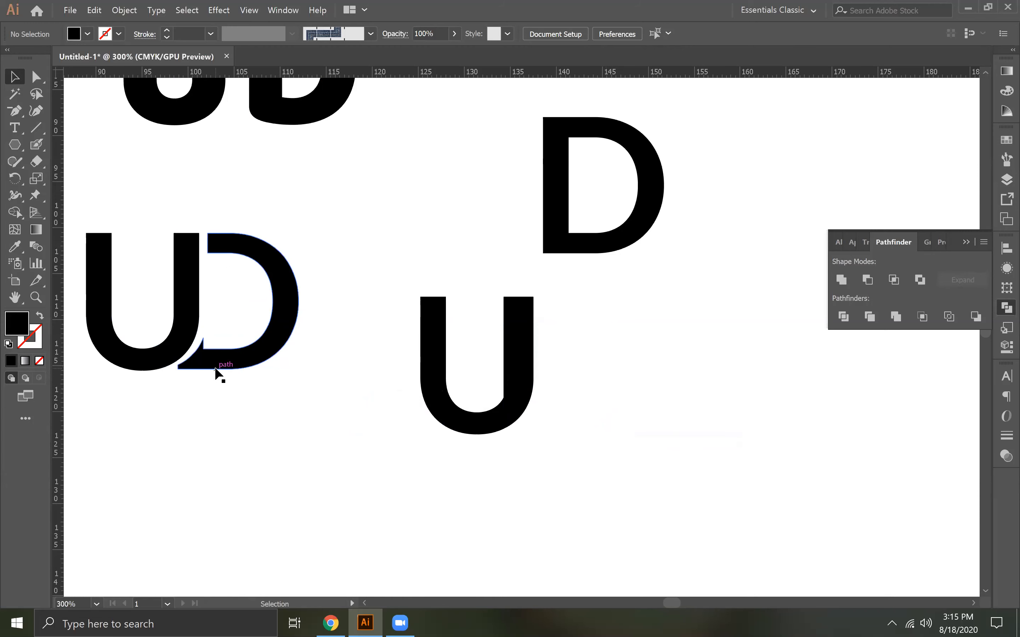
Try to simplify the D's cut lower tip by deleting the spike, curve and left-edge anchor points
key("ctrl+plus")
left_click_drag(284, 367, 559, 350)
key("ctrl+plus")
key("ctrl+plus")
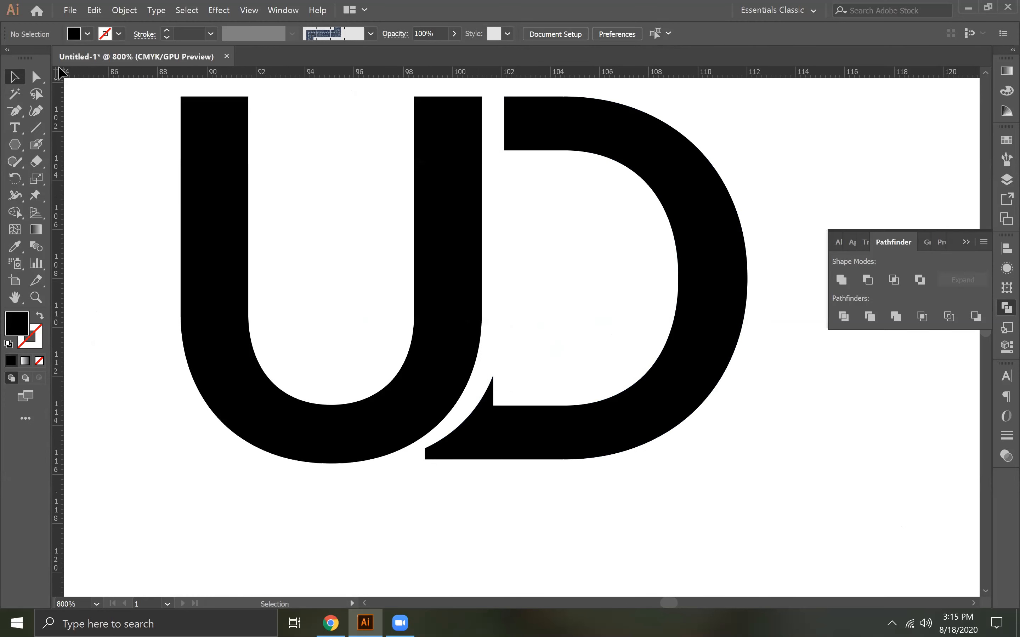
key("minus")
left_click(493, 378)
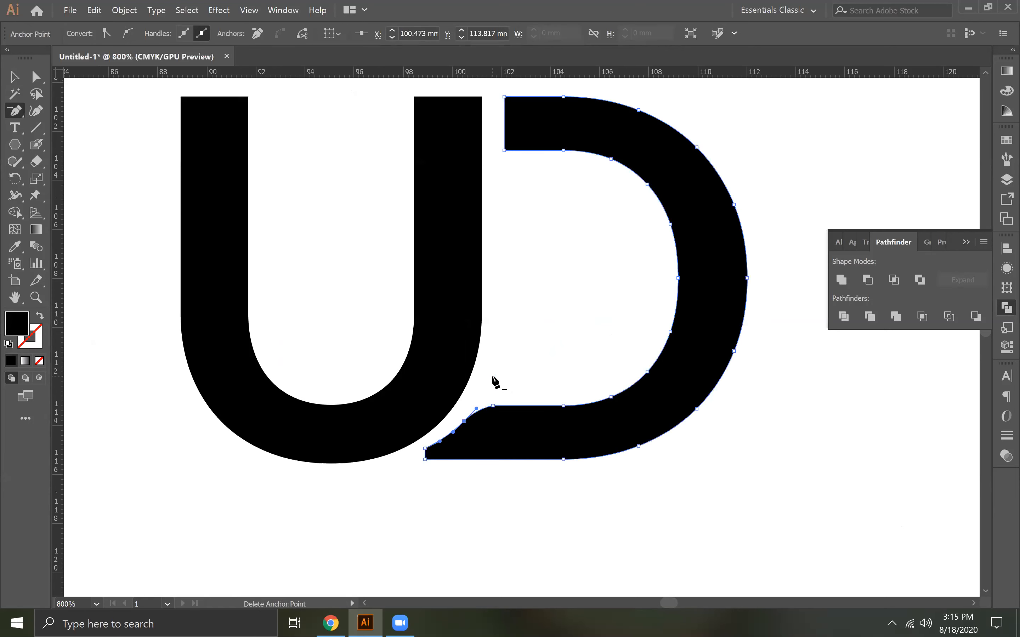
left_click(425, 449)
left_click(454, 433)
left_click(627, 332)
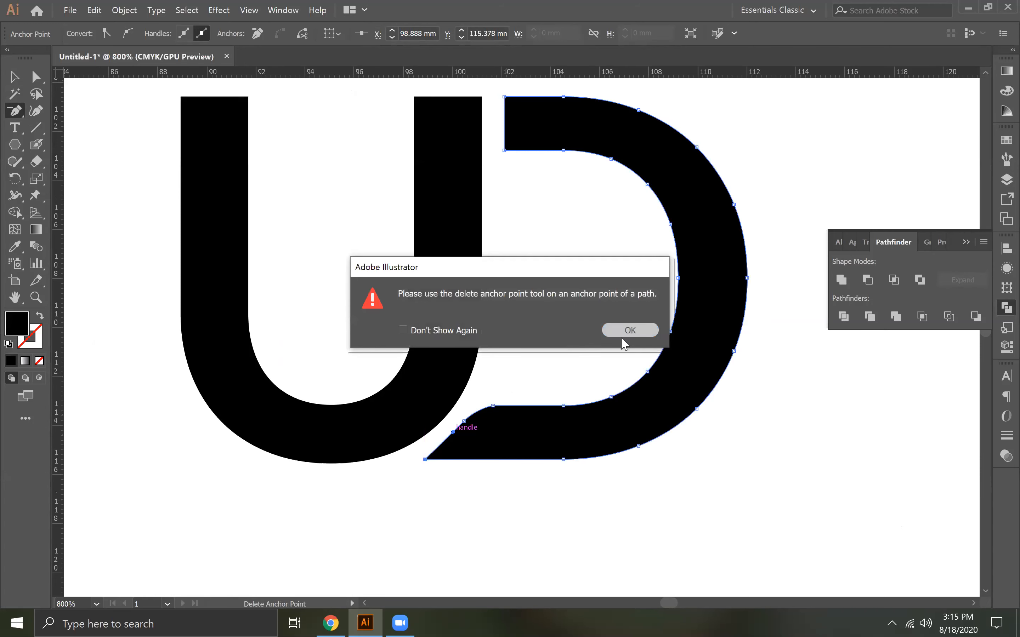
left_click(465, 421)
Inspect the straightened lower tip of the D up close and undo the anchor deletions
key("a")
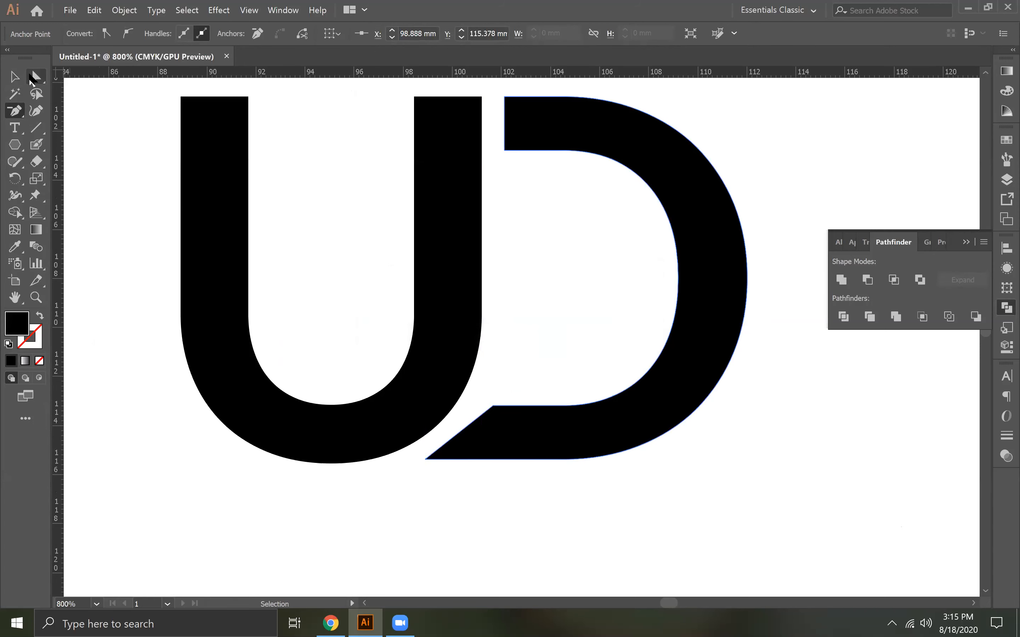
left_click(494, 406)
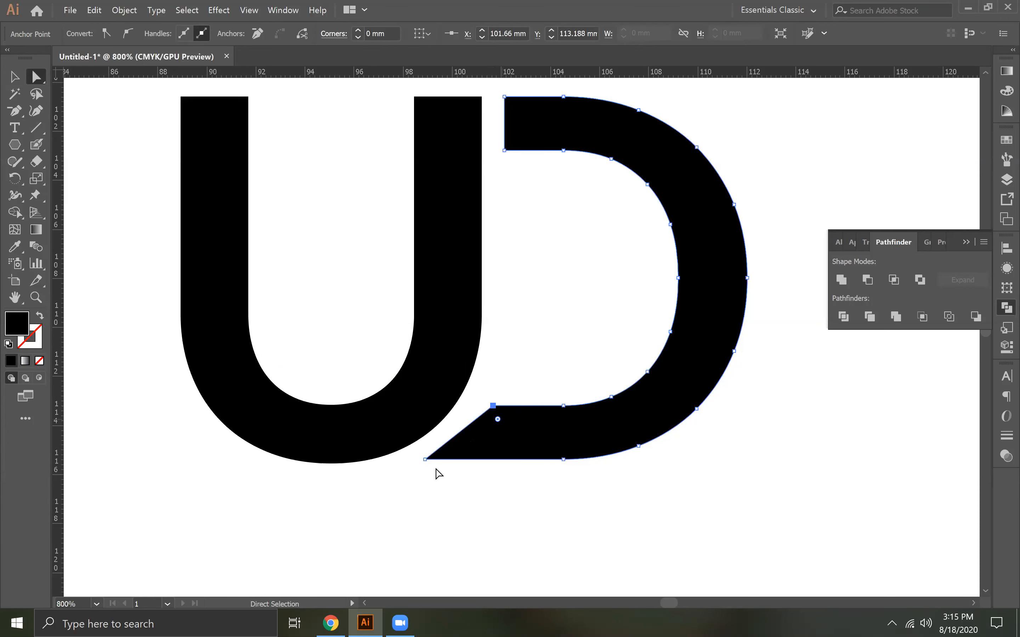
left_click(425, 461)
key("ctrl+plus")
key("ctrl+plus")
key("ctrl+plus")
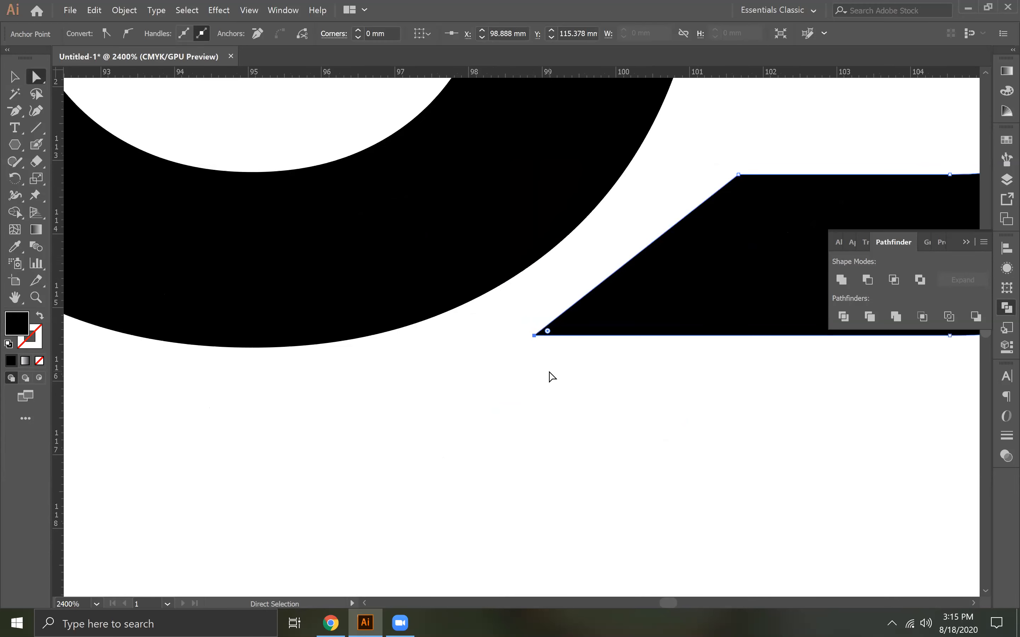
left_click(712, 287)
left_click_drag(712, 287, 400, 435)
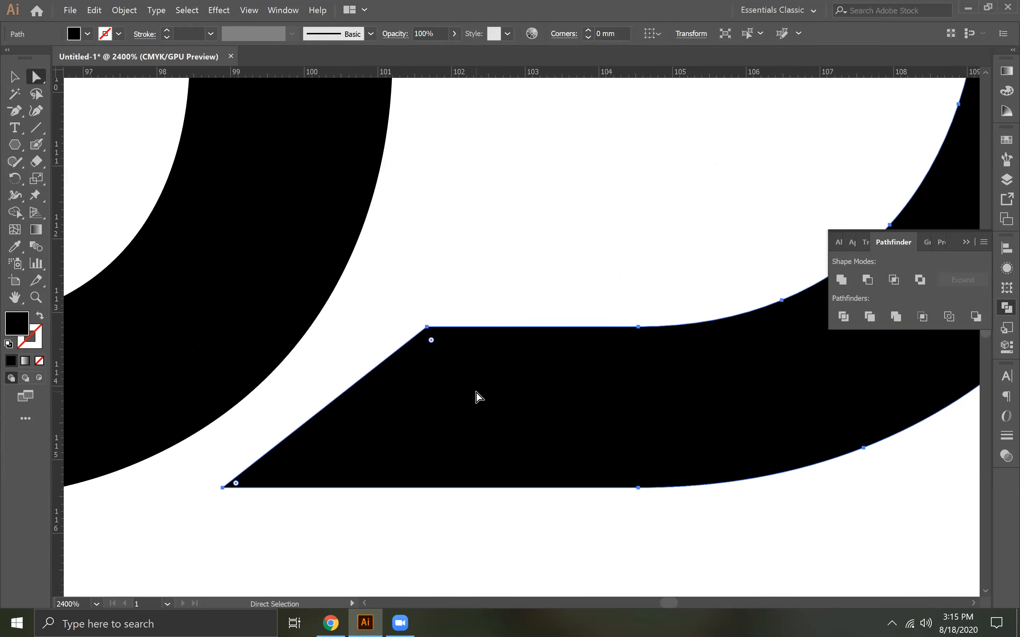
key("ctrl+z")
key("ctrl+z")
key("ctrl+z")
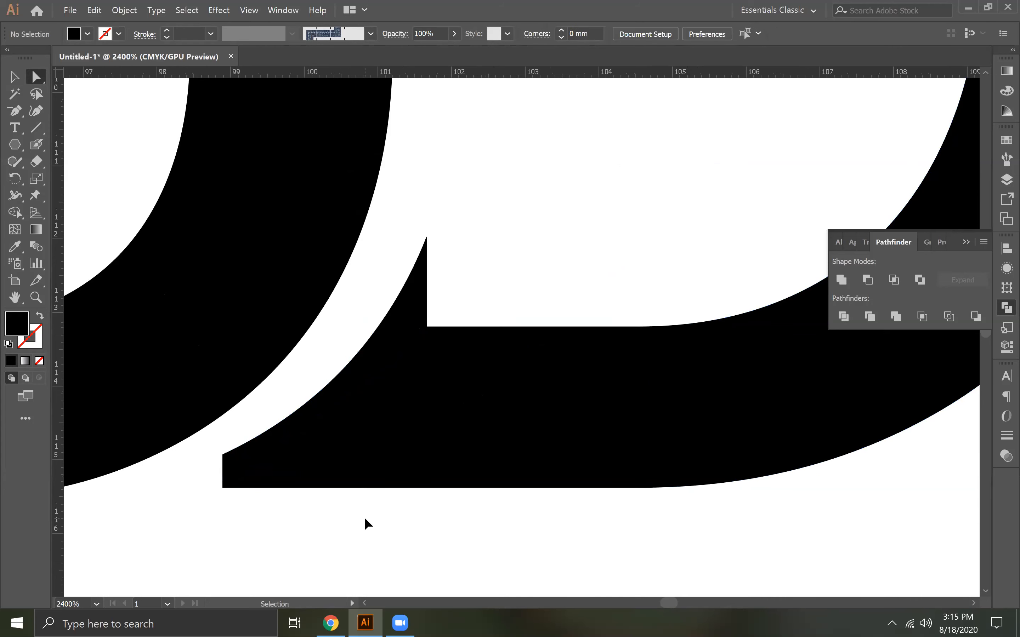
Delete the anchor point at the top of the spike on the D's lower arm
left_click_drag(514, 415, 471, 436)
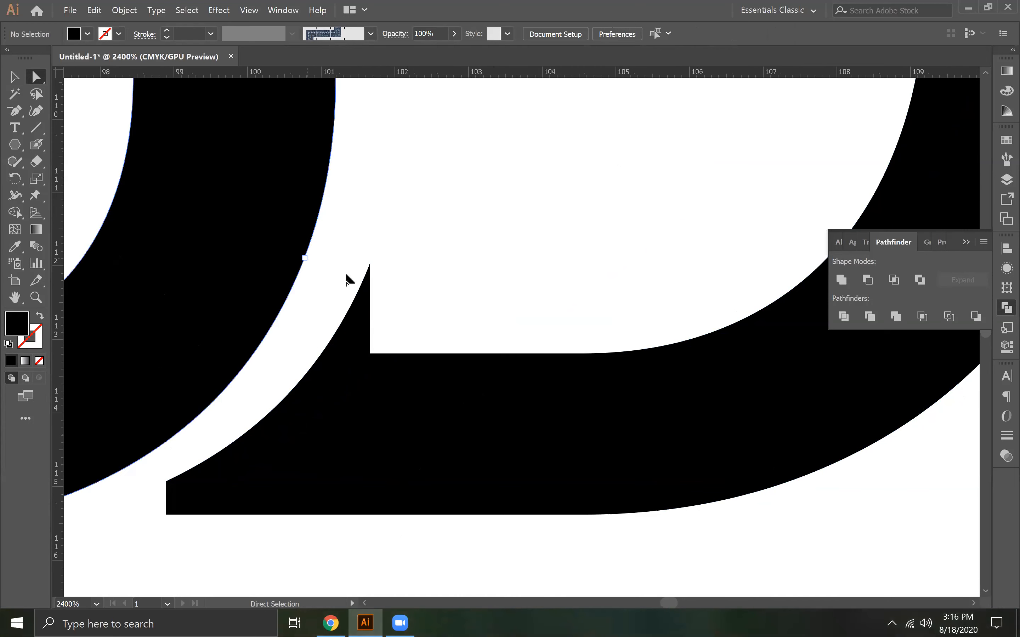
left_click(369, 263)
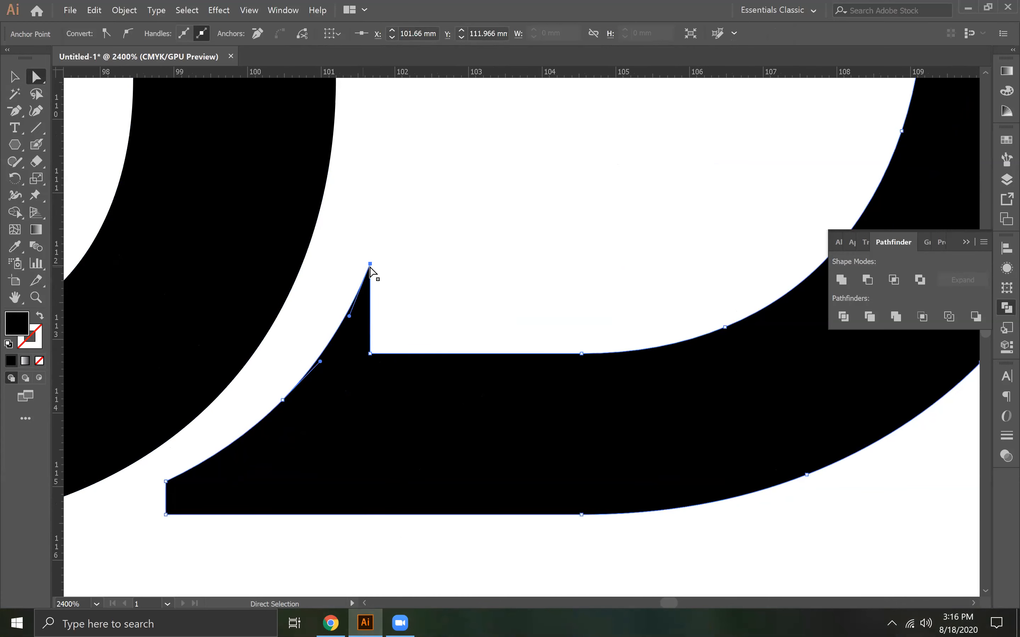
key("p")
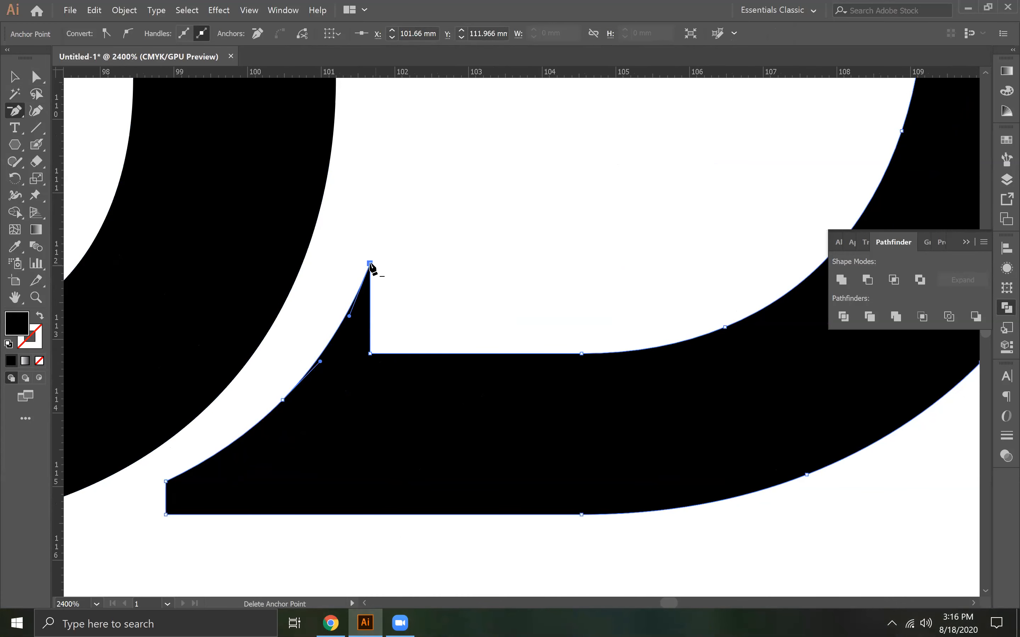
left_click(370, 264)
left_click(35, 77)
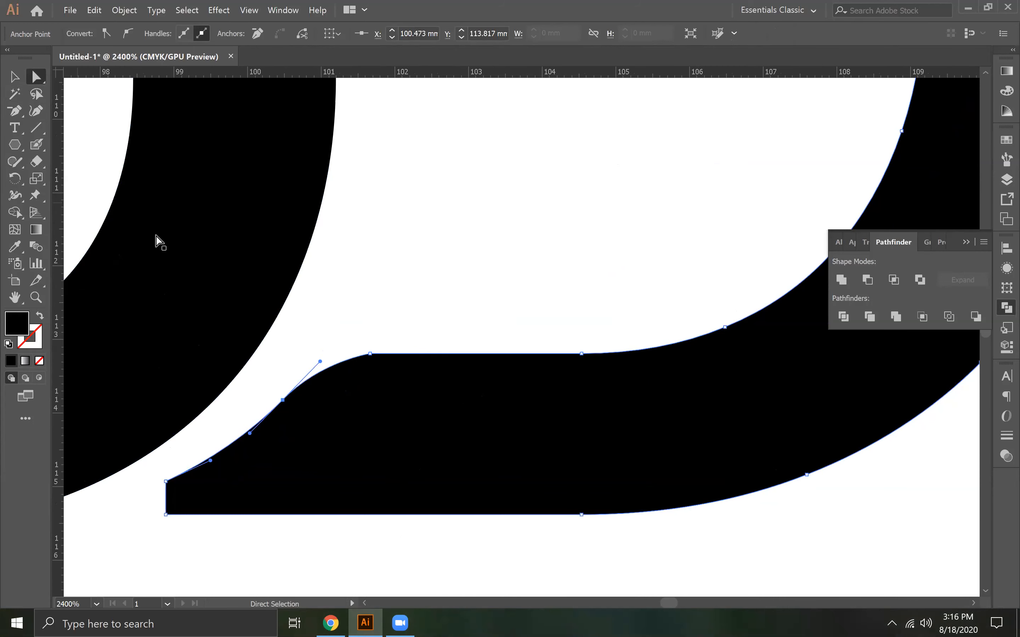
Move the lower arm's inner corner and the middle anchor of its cut edge toward the U, following the U's curve
left_click(370, 353)
left_click_drag(369, 354, 316, 354)
left_click(319, 365)
left_click(283, 400)
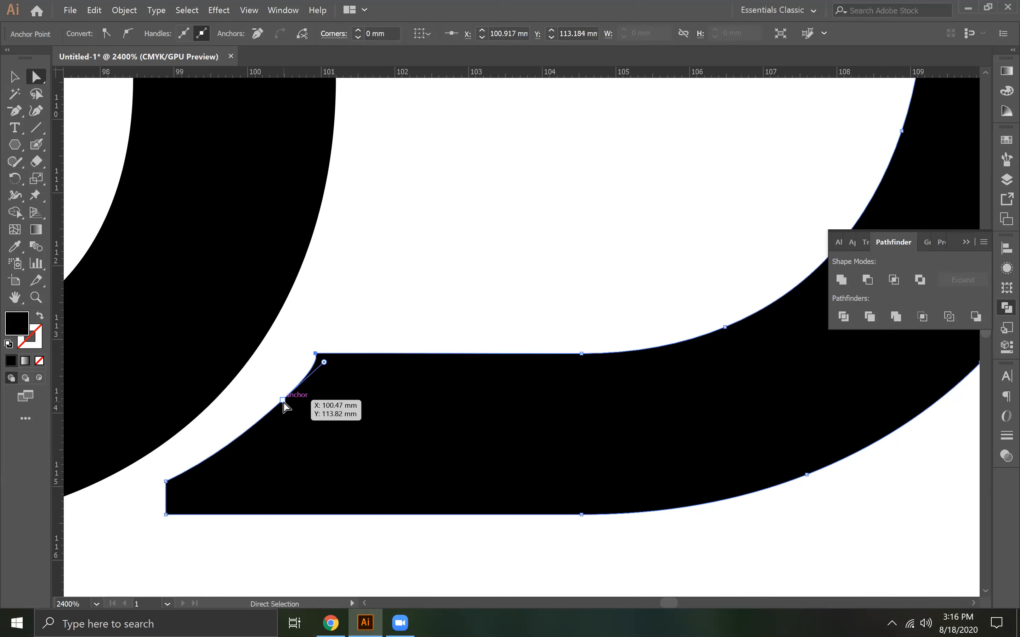
left_click_drag(284, 402, 263, 419)
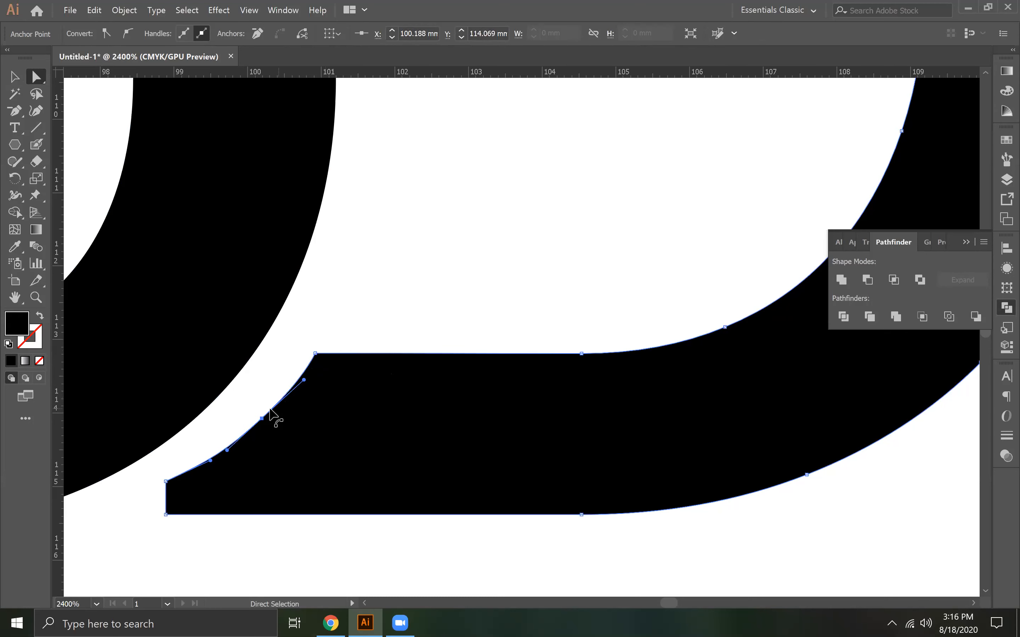
Refine the D's cut edge by shifting the inner corner to about X 100.81 mm and adjusting the middle curve's handles
left_click(205, 463)
left_click_drag(313, 355, 285, 394)
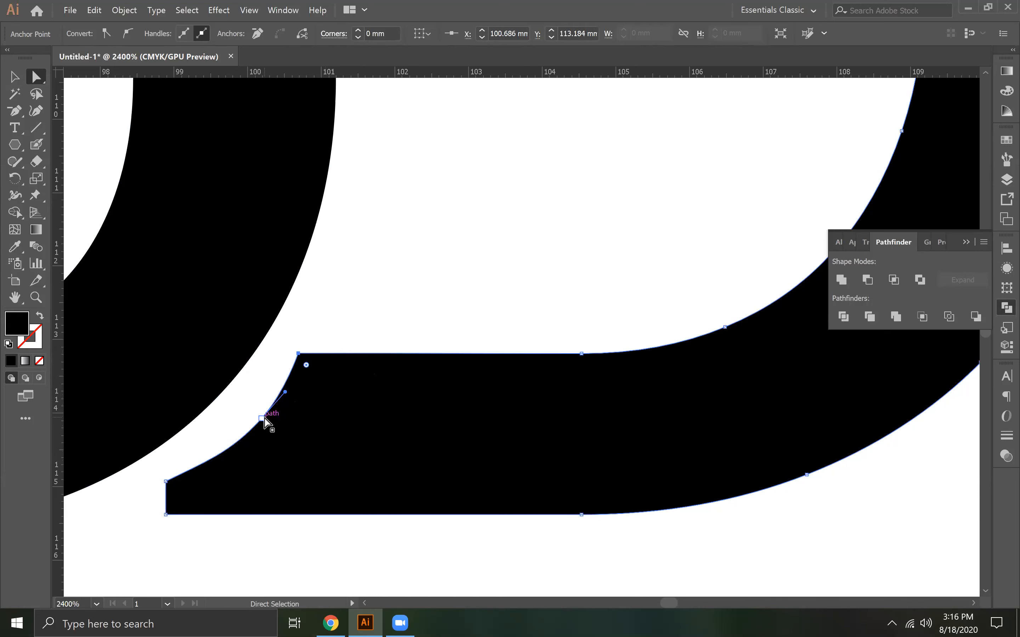
left_click(262, 419)
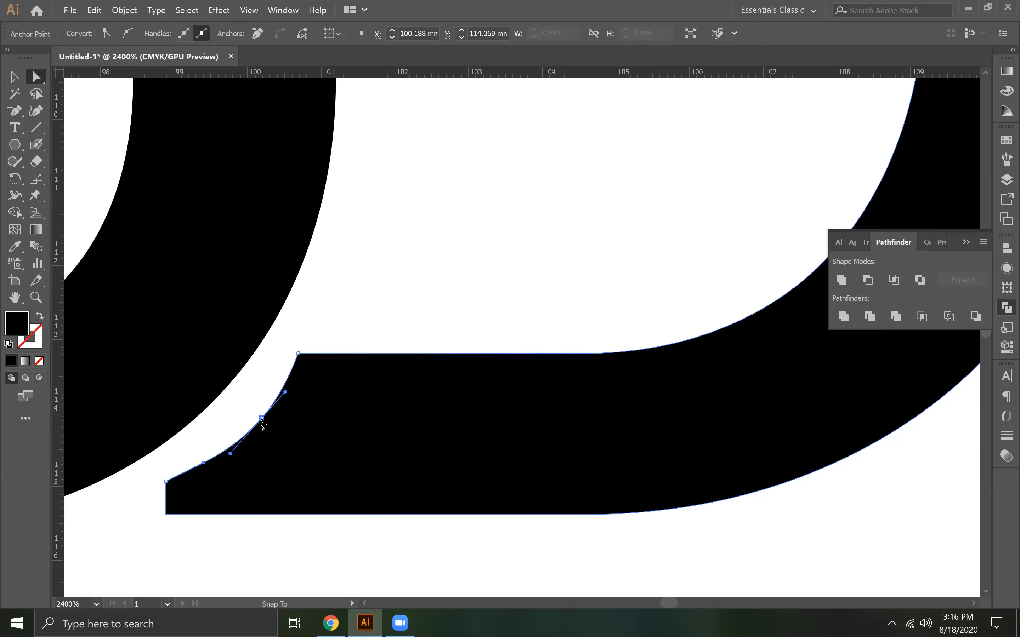
left_click(264, 421)
left_click_drag(299, 358, 308, 354)
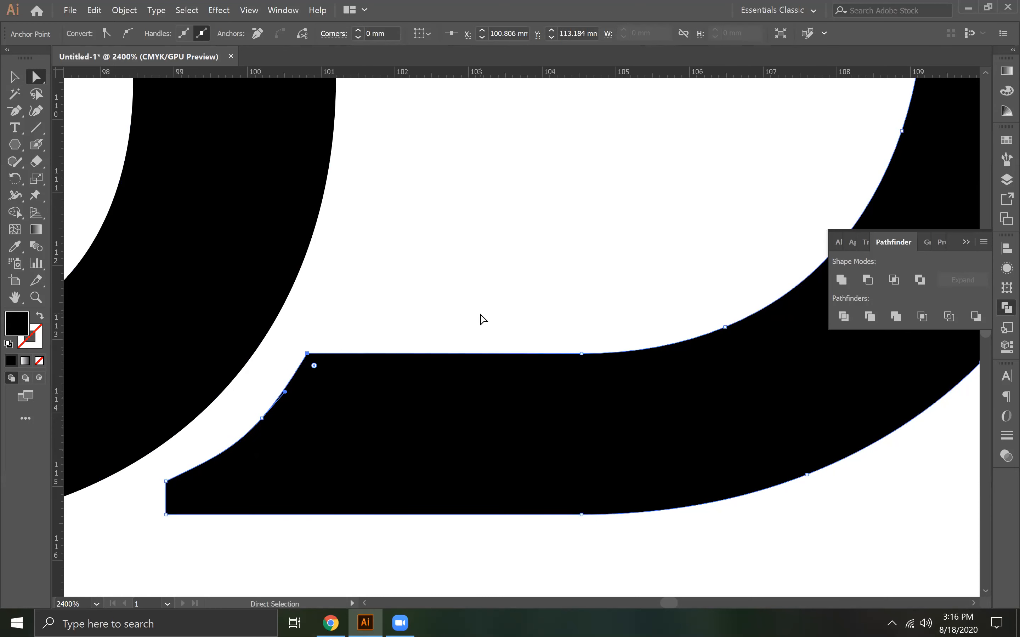
left_click(262, 419)
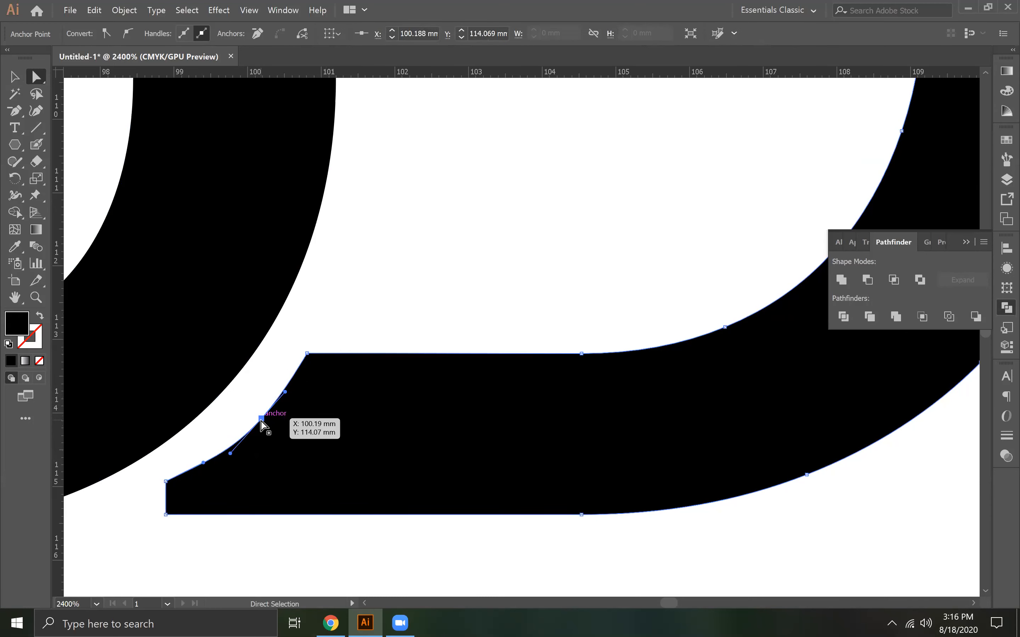
left_click_drag(231, 451, 235, 445)
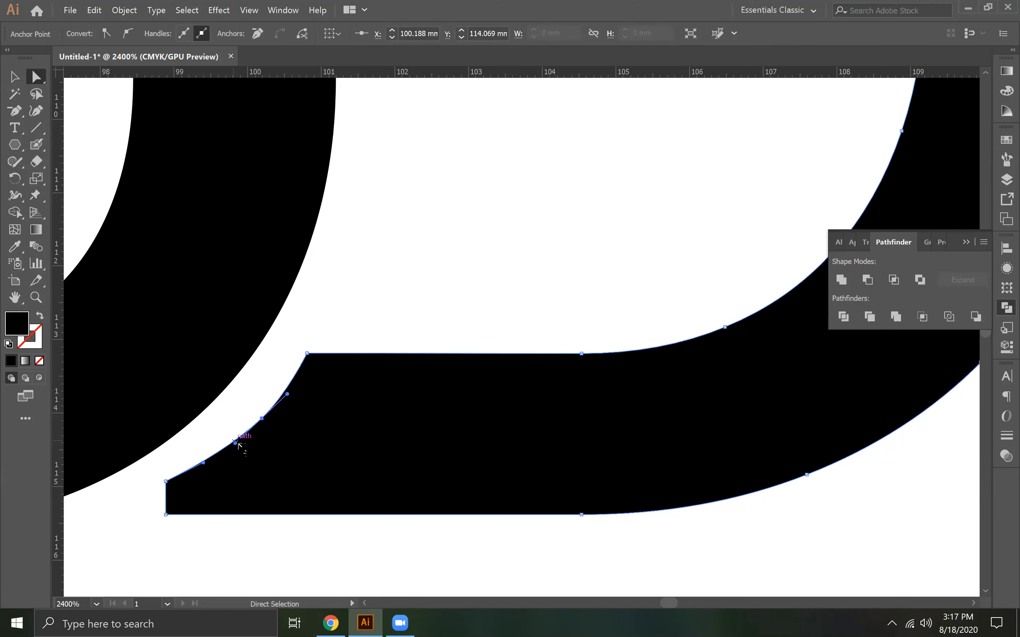
left_click(464, 280)
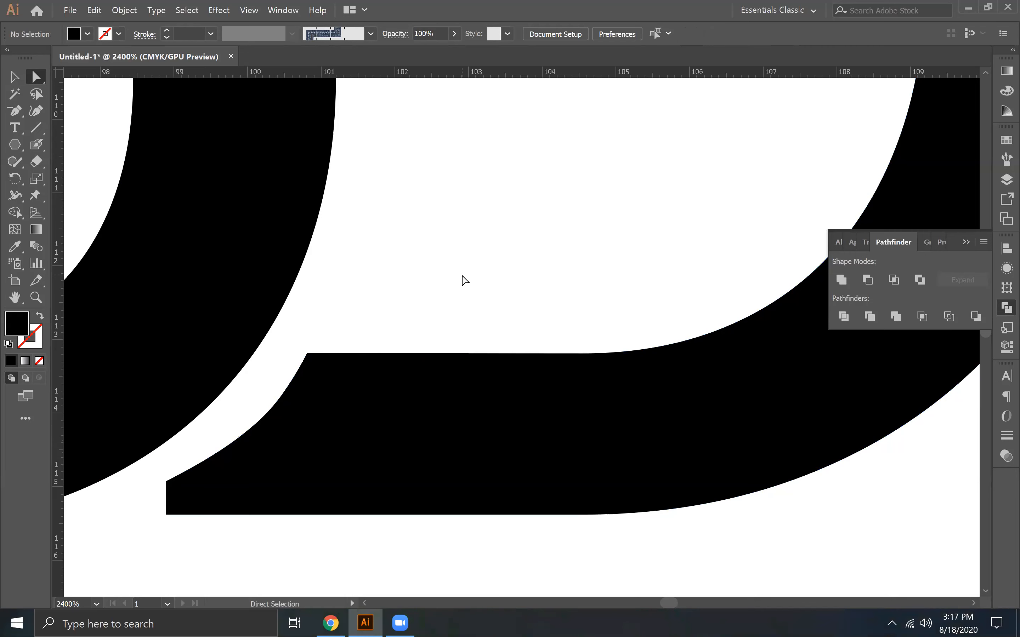
Delete the anchor above the D's lower-left corner and extend the bottom tip farther toward the U
left_click(19, 111)
left_click(166, 481)
left_click(36, 77)
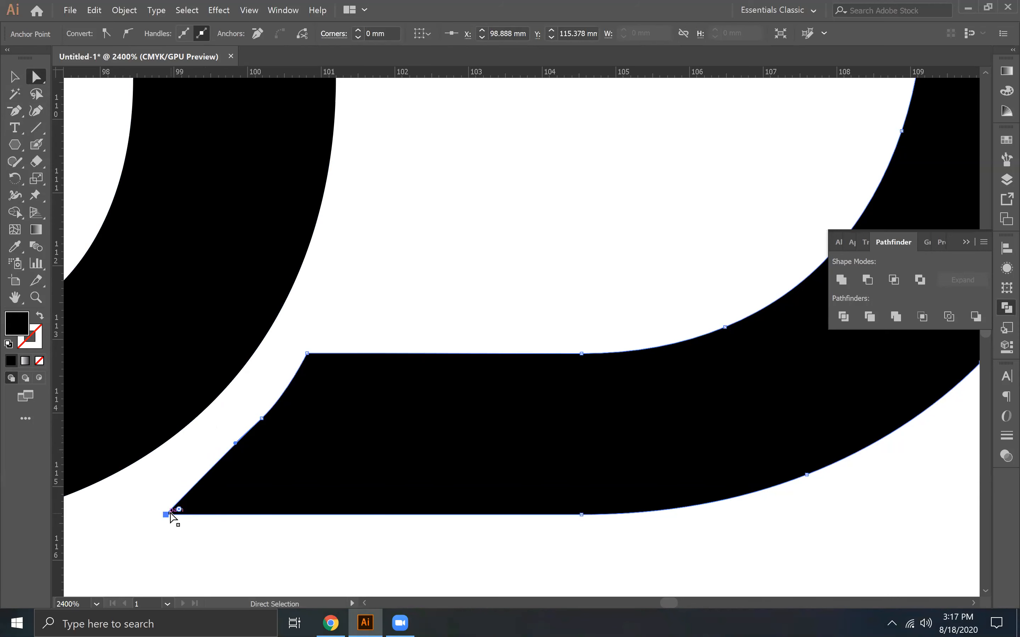
left_click_drag(166, 515, 147, 515)
Reshape the D's cut edge into a smooth curve parallel to the U, with the inner corner at about X 100.97 mm
left_click_drag(262, 419, 201, 480)
left_click_drag(274, 411, 295, 388)
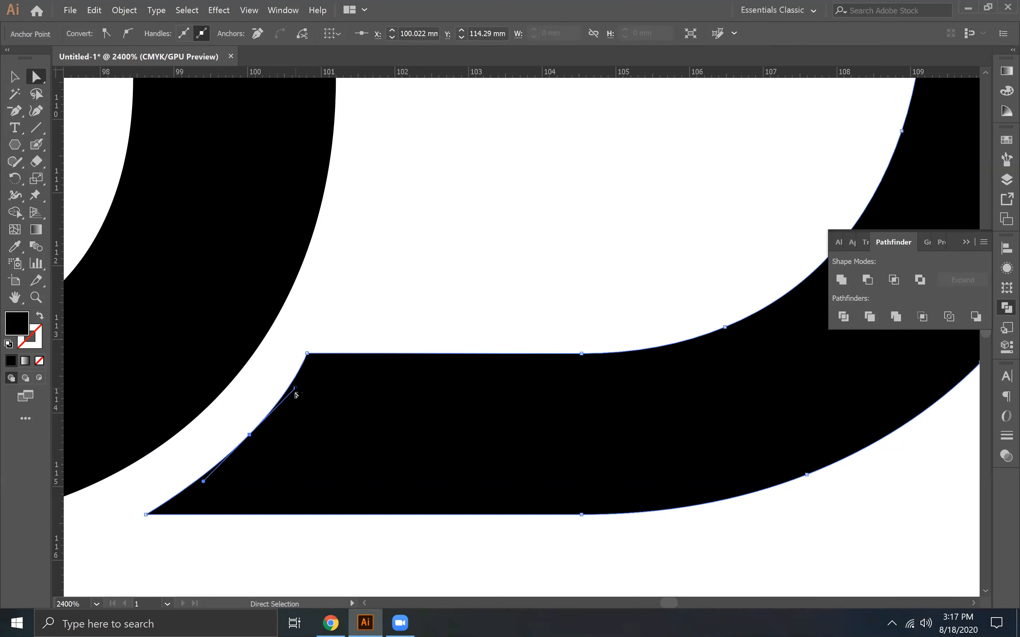
left_click_drag(249, 434, 253, 441)
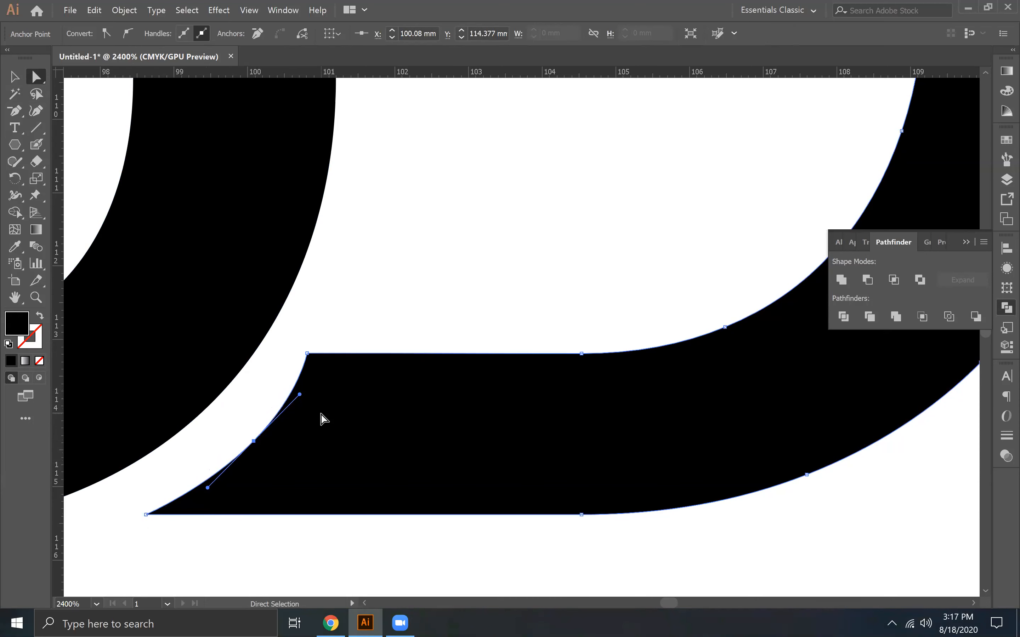
left_click_drag(307, 354, 319, 356)
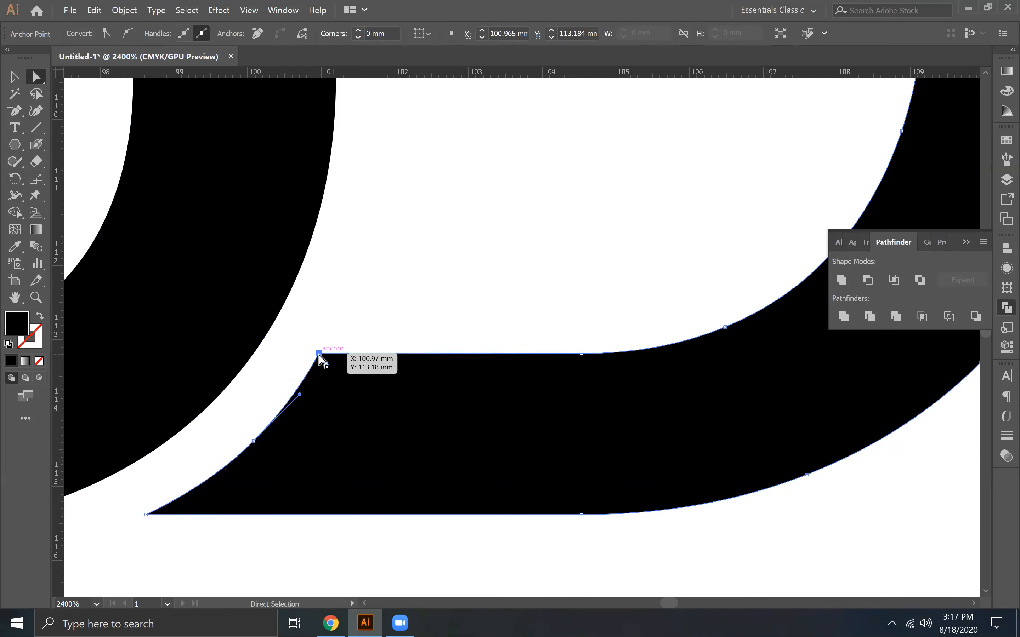
left_click(305, 548)
Shorten the U's right stem so its top is level with the underside of the D's upper arm
key("ctrl+minus")
key("ctrl+minus")
key("ctrl+minus")
key("ctrl+minus")
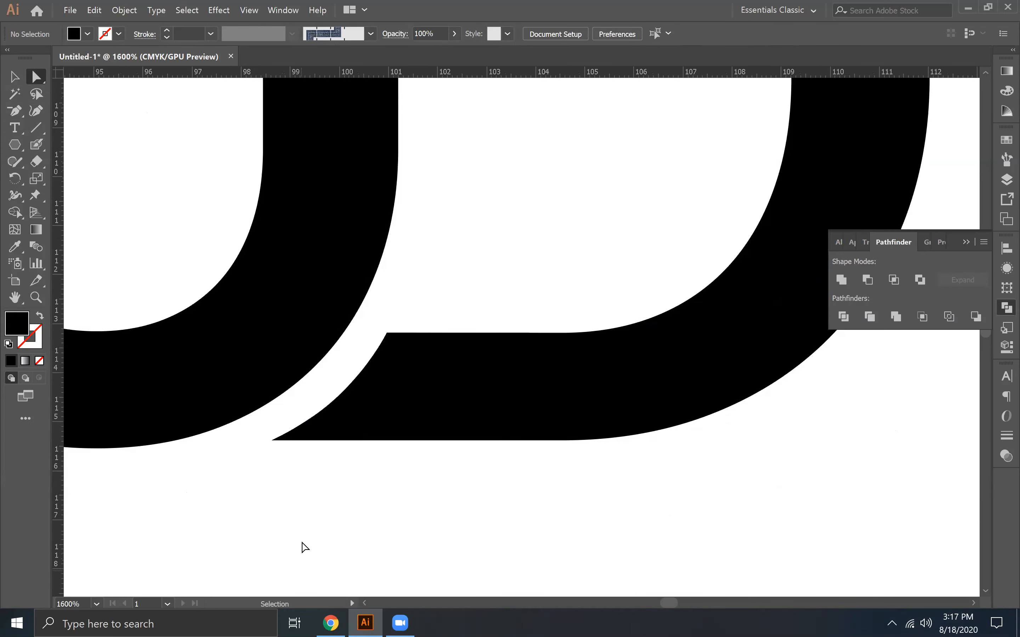
key("ctrl+minus")
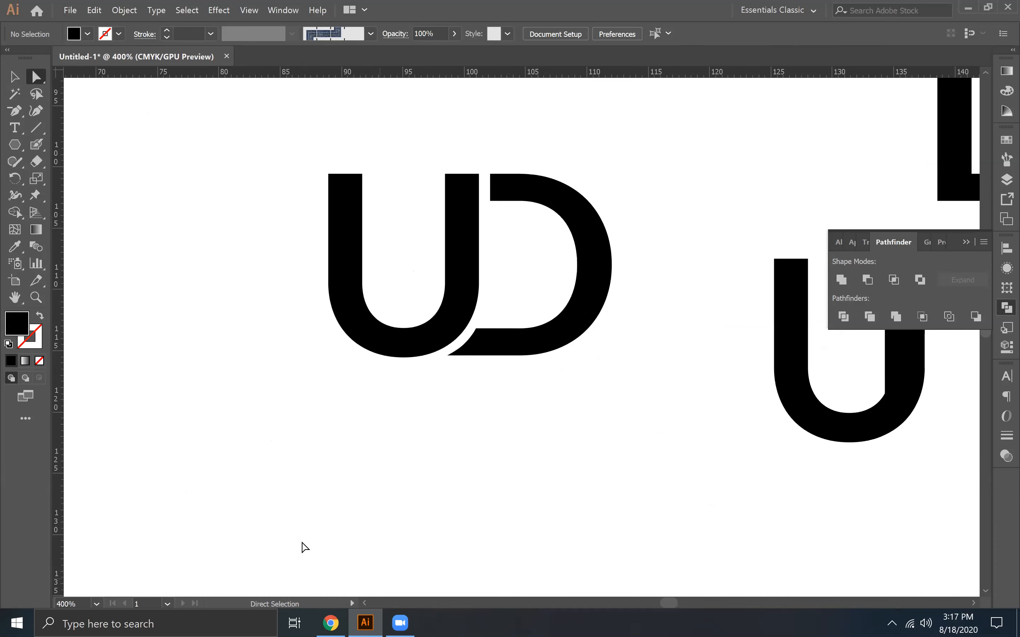
left_click_drag(581, 416, 515, 454)
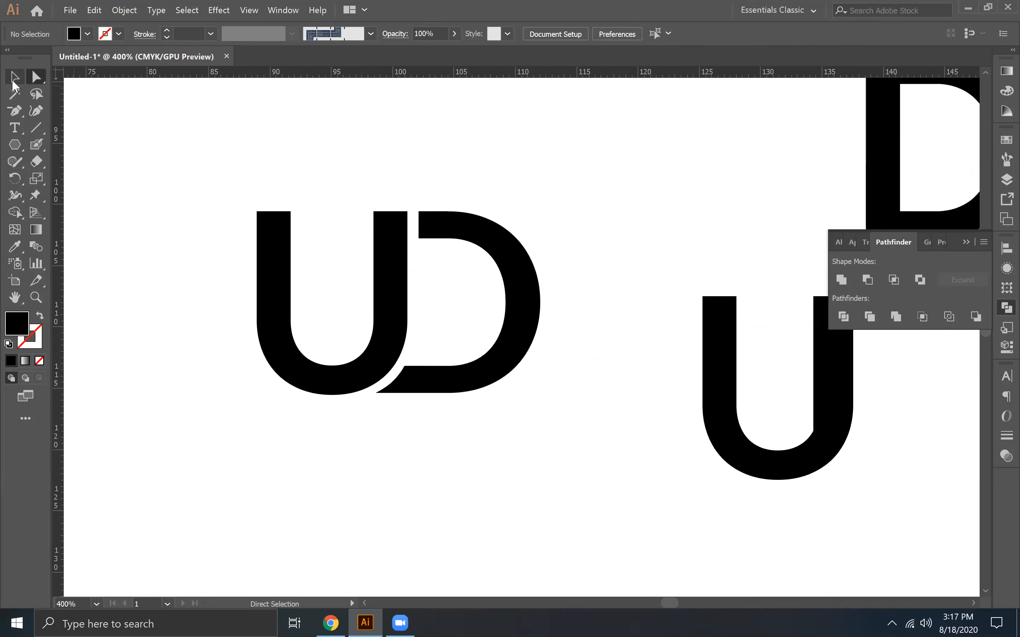
left_click(376, 224)
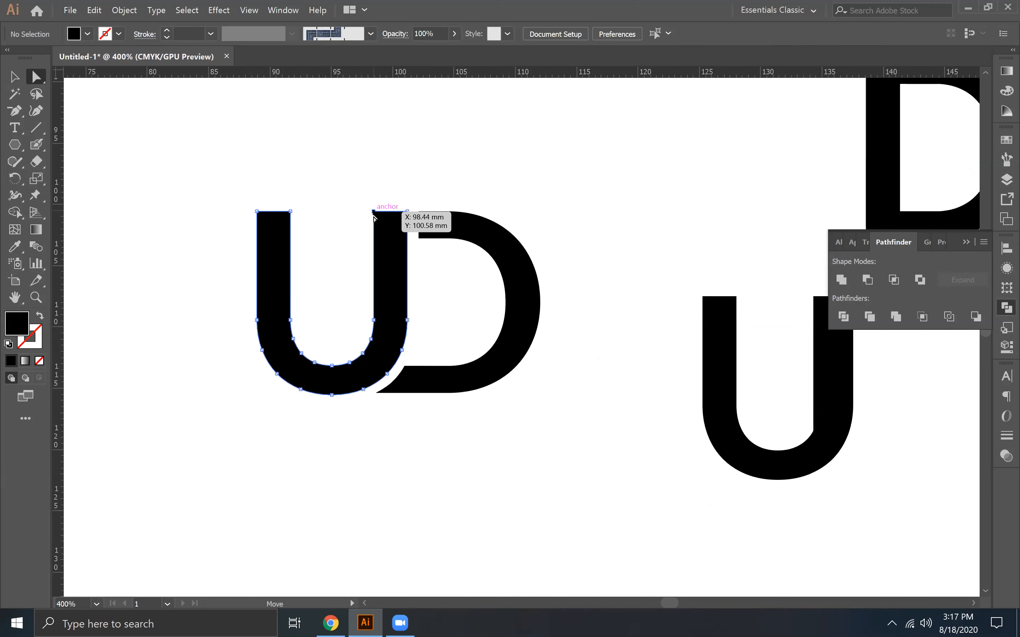
left_click(373, 212)
left_click(407, 212, "shift")
left_click_drag(407, 212, 408, 241)
left_click(620, 271)
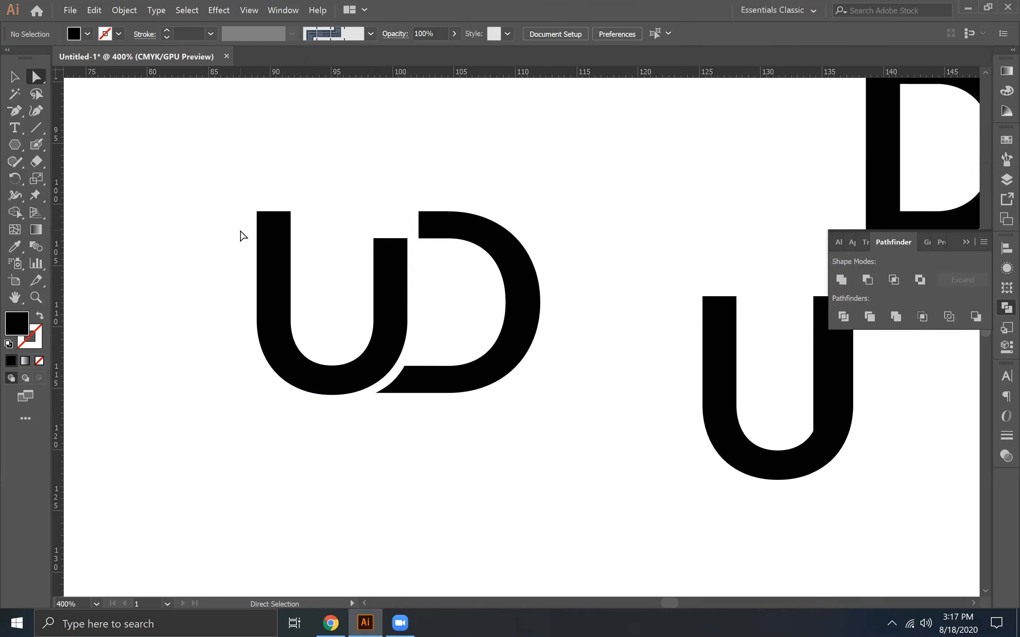
Draw a black rectangle joining the D's upper arm to the top of the U's left stem
left_click_drag(15, 107, 75, 108)
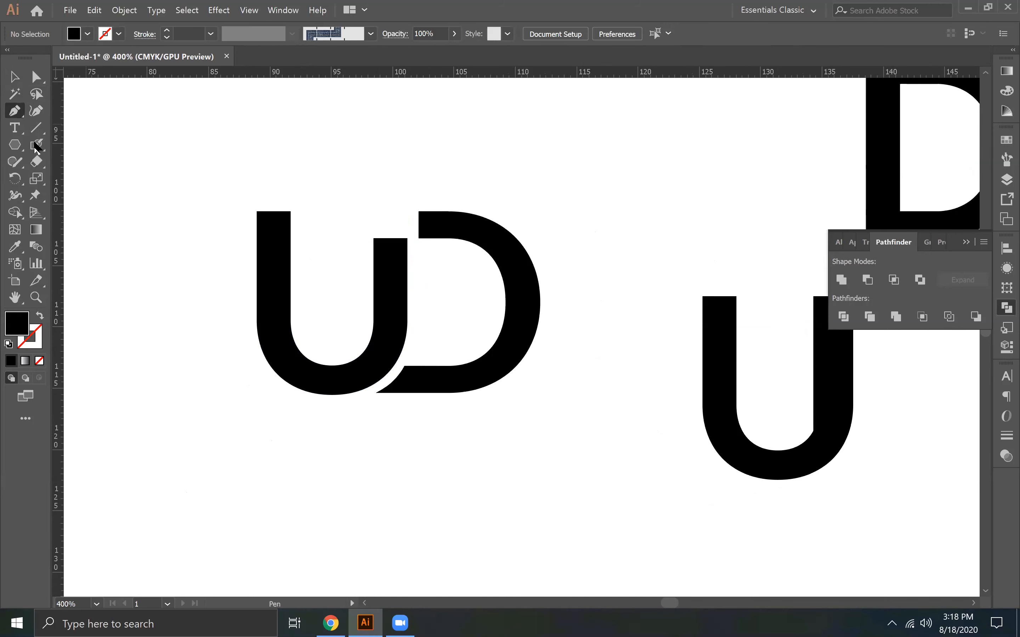
left_click_drag(15, 145, 80, 143)
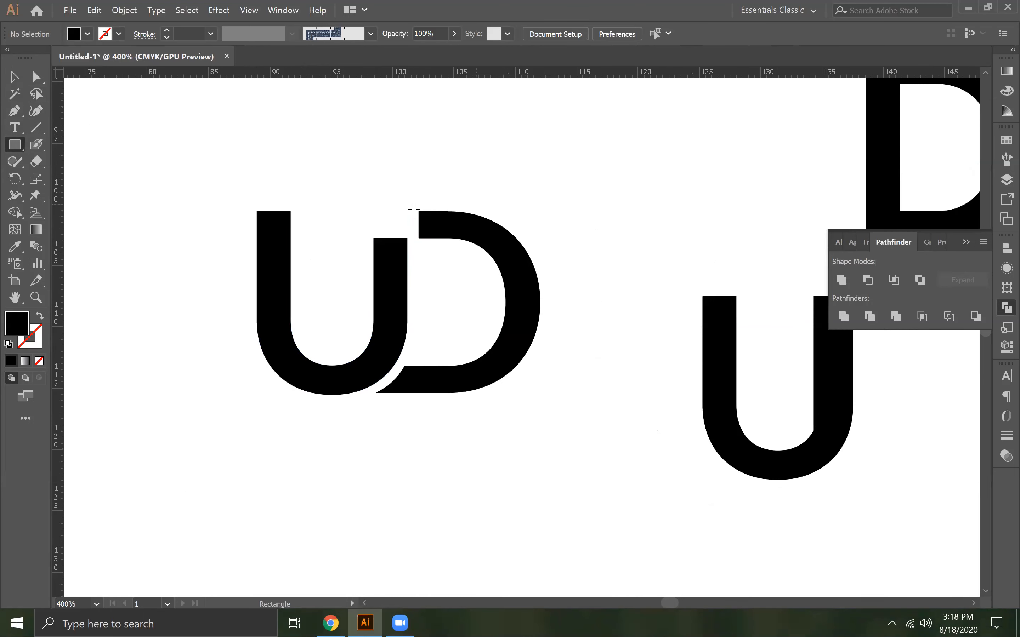
left_click_drag(419, 211, 266, 239)
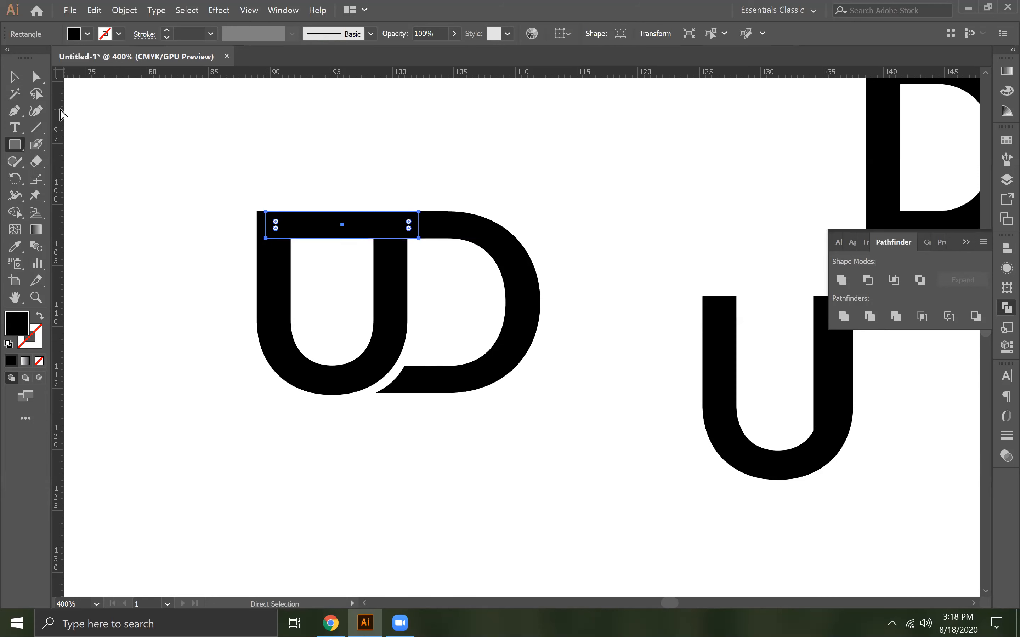
key("v")
left_click(160, 200)
Lower the top of the U's right stem slightly to leave a narrow gap below the connecting bar
left_click(400, 261)
left_click(36, 76)
left_click(417, 292)
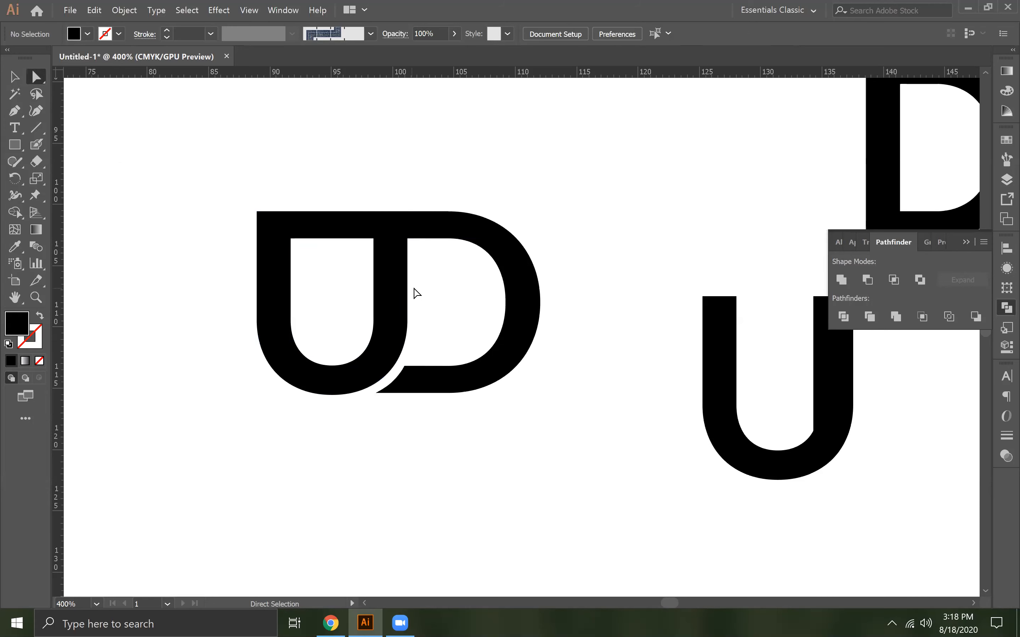
left_click(374, 239)
left_click(407, 239, "shift")
left_click_drag(407, 239, 408, 249)
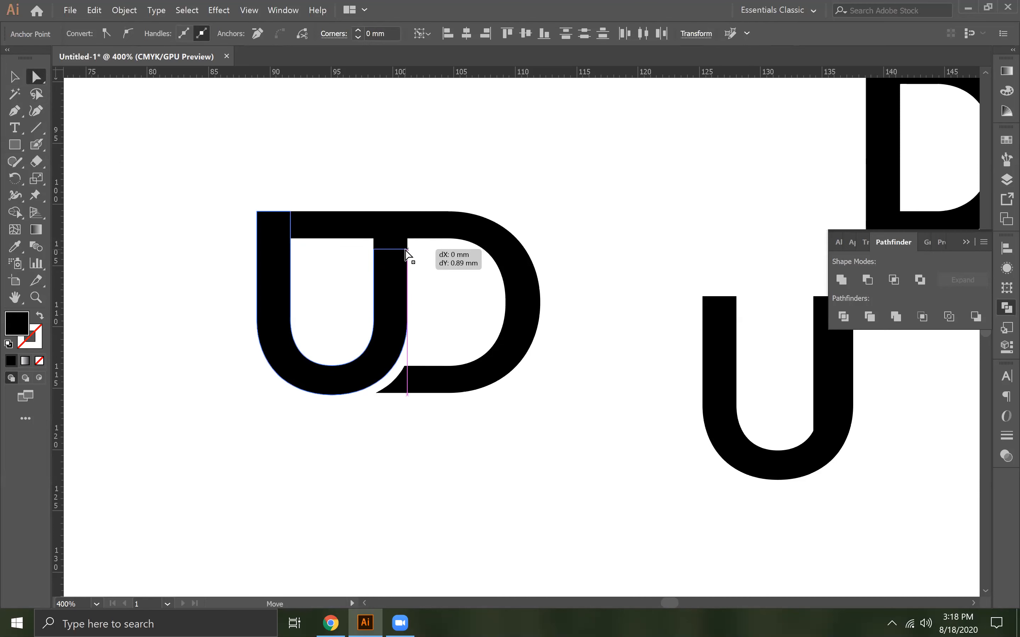
left_click(403, 442)
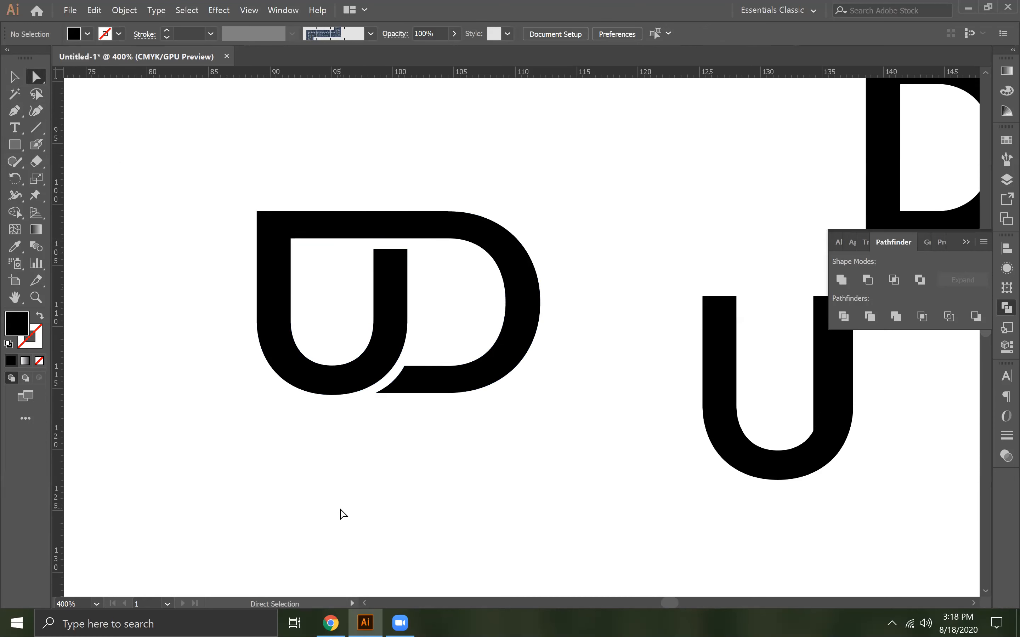
Undo the last stem shortening and the connecting bar across the top of the monogram
key("ctrl+z")
key("ctrl+shift+a")
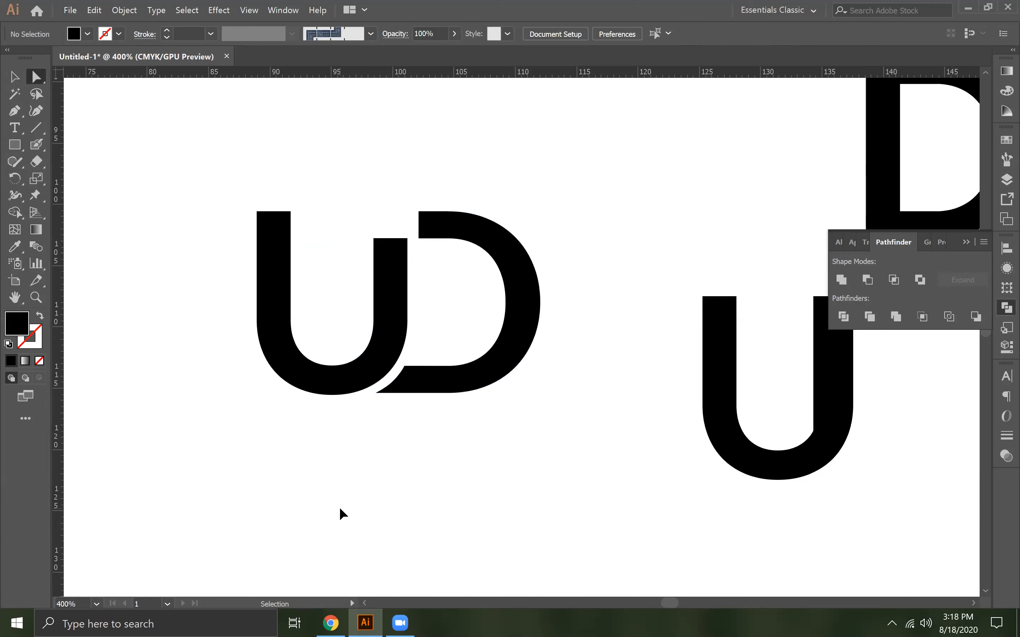
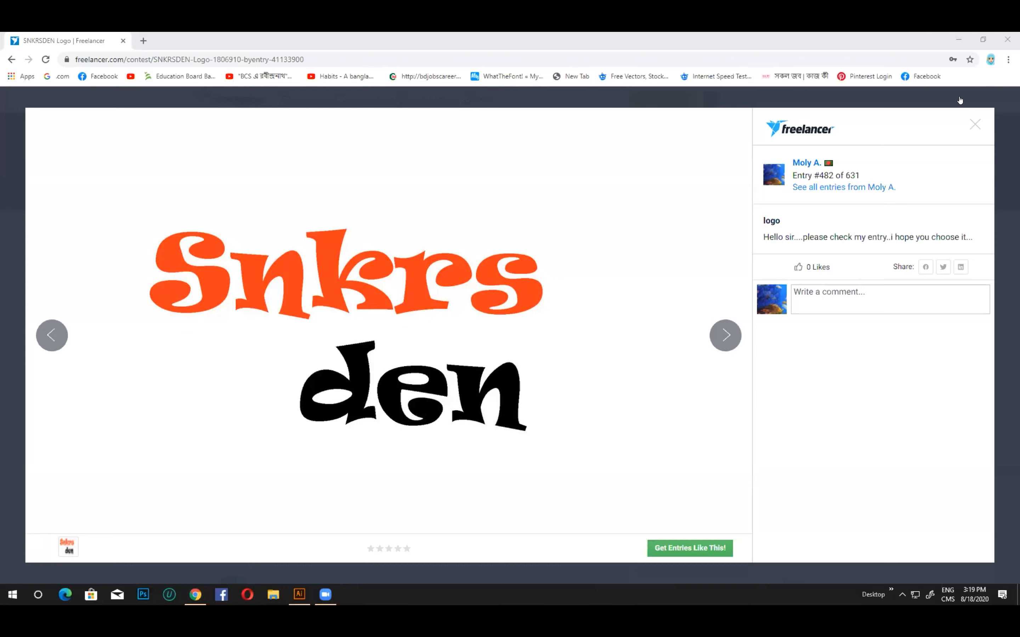
Close the open contest entry and clear the freelancer filter to list all SNKRSDEN Logo entries
left_click(977, 128)
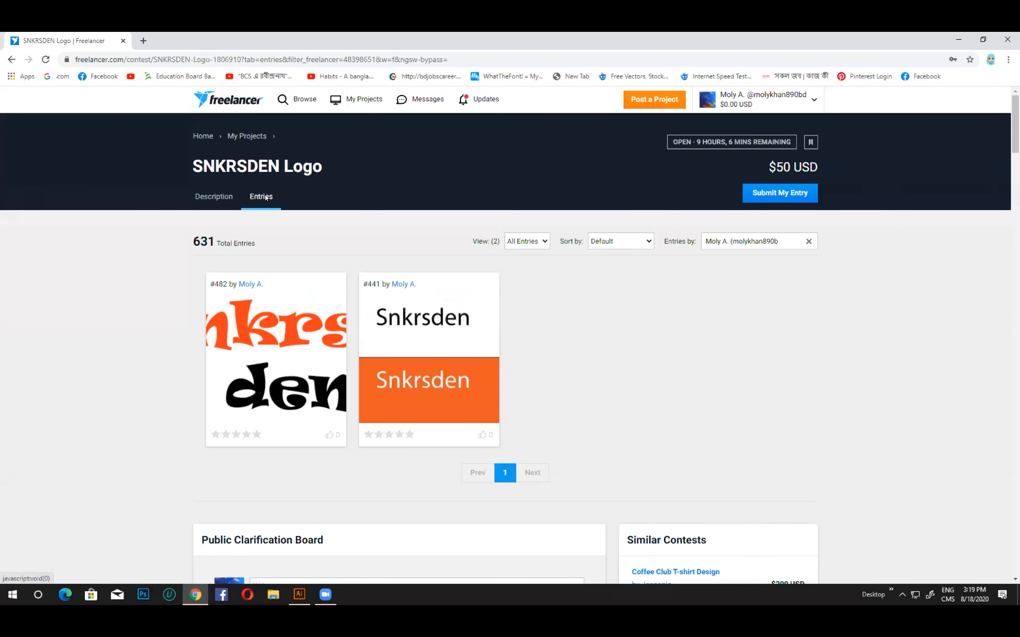
right_click(266, 198)
key("Escape")
right_click(256, 197)
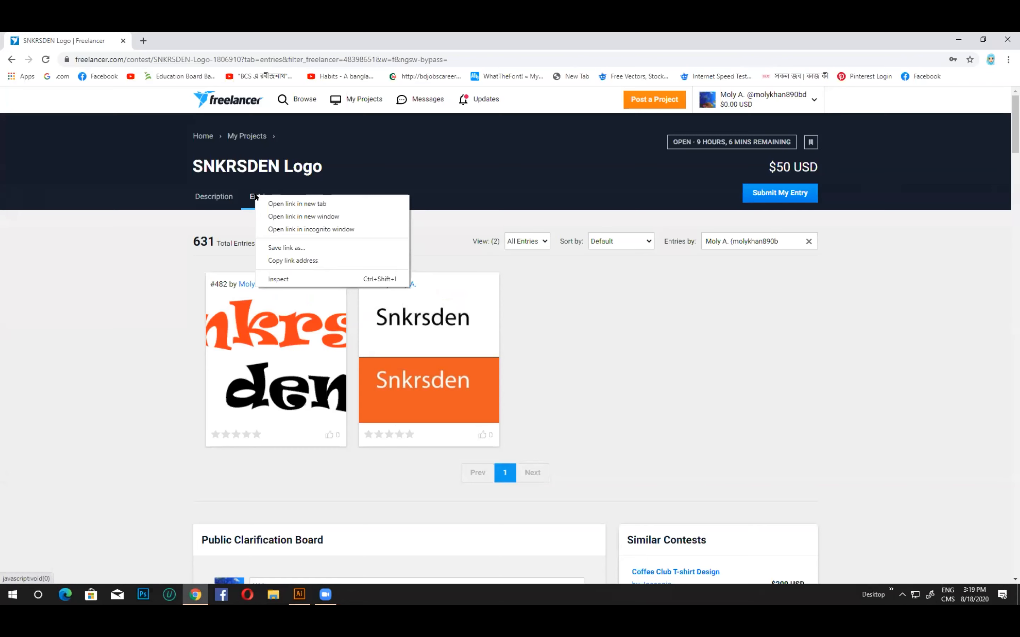
key("Escape")
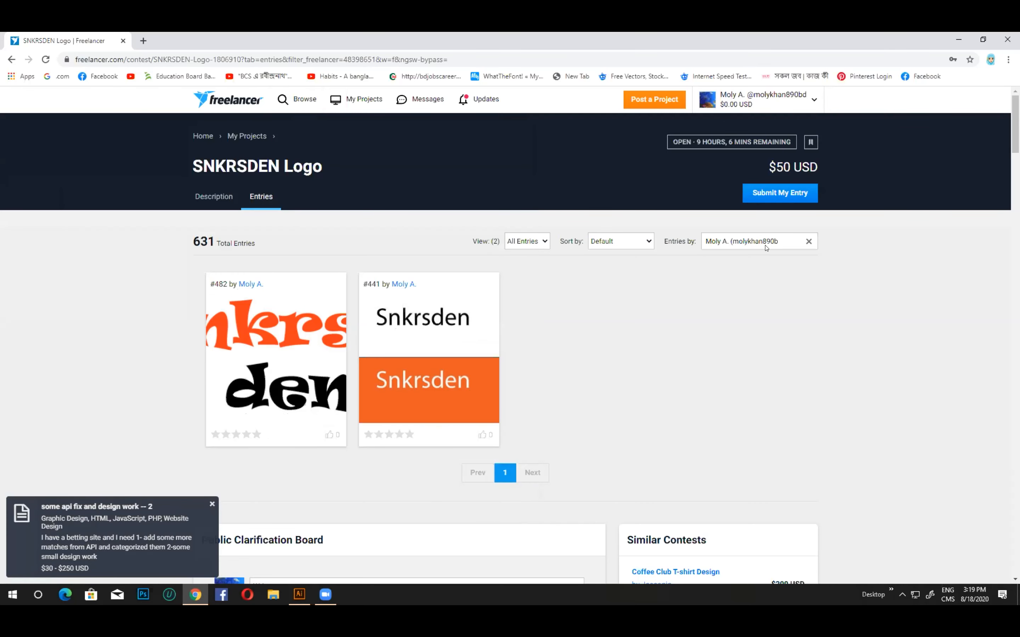
left_click(771, 193)
left_click(808, 242)
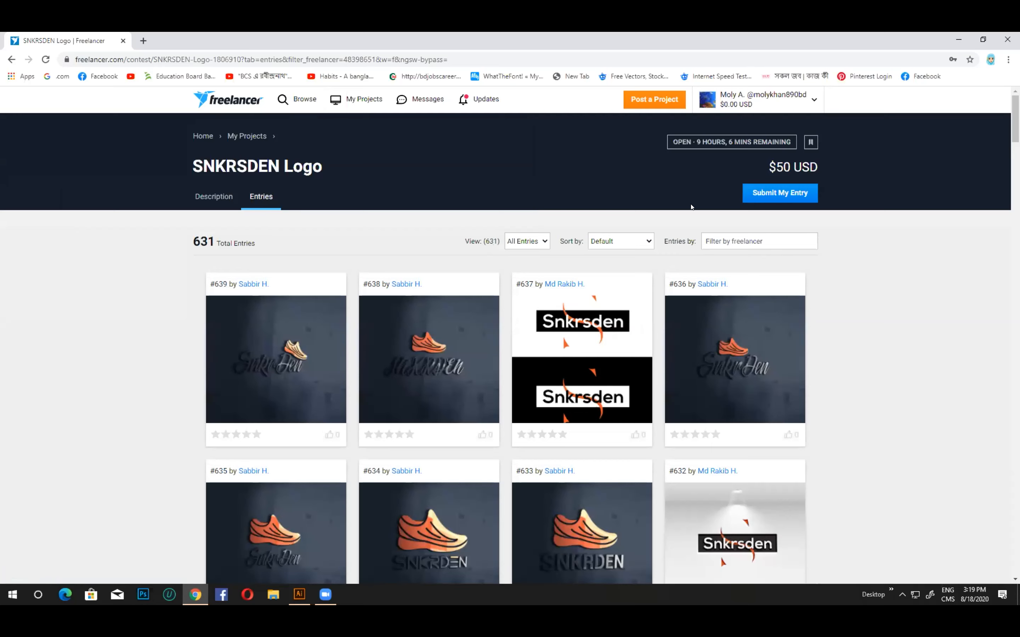
Examine the logo ideas on the first page of SNKRSDEN contest entries, down to the page links
scroll(631, 277, "down", 1)
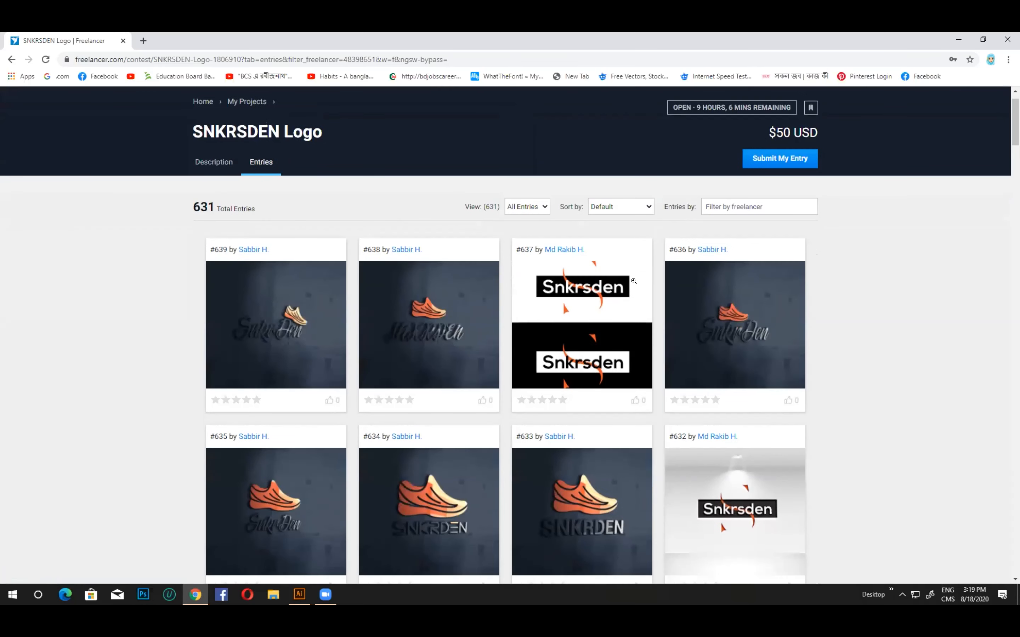
scroll(634, 281, "down", 4)
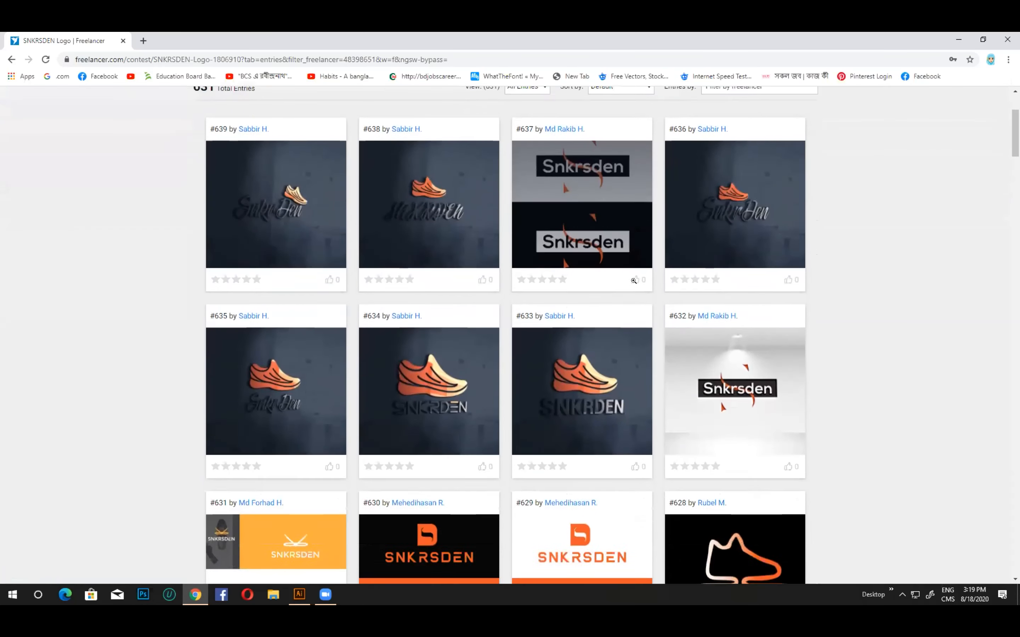
scroll(634, 281, "down", 3)
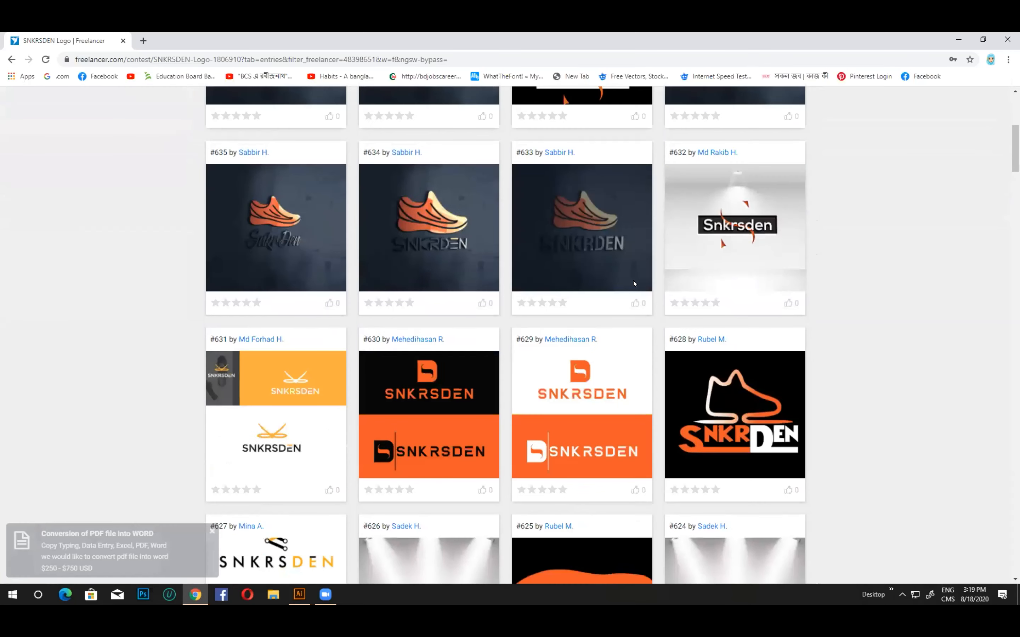
scroll(633, 280, "down", 5)
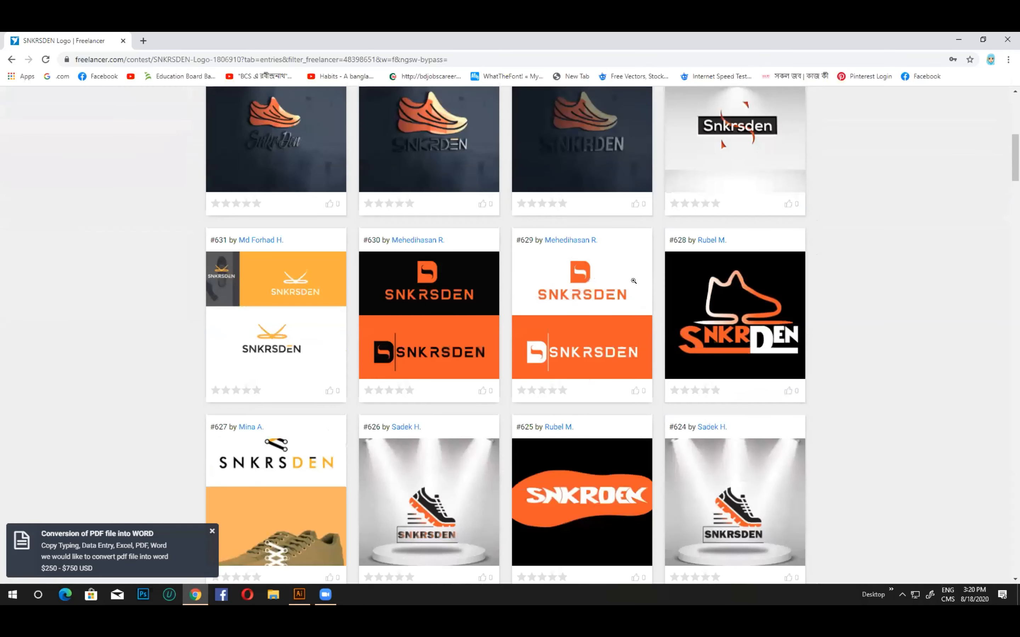
scroll(633, 281, "down", 1)
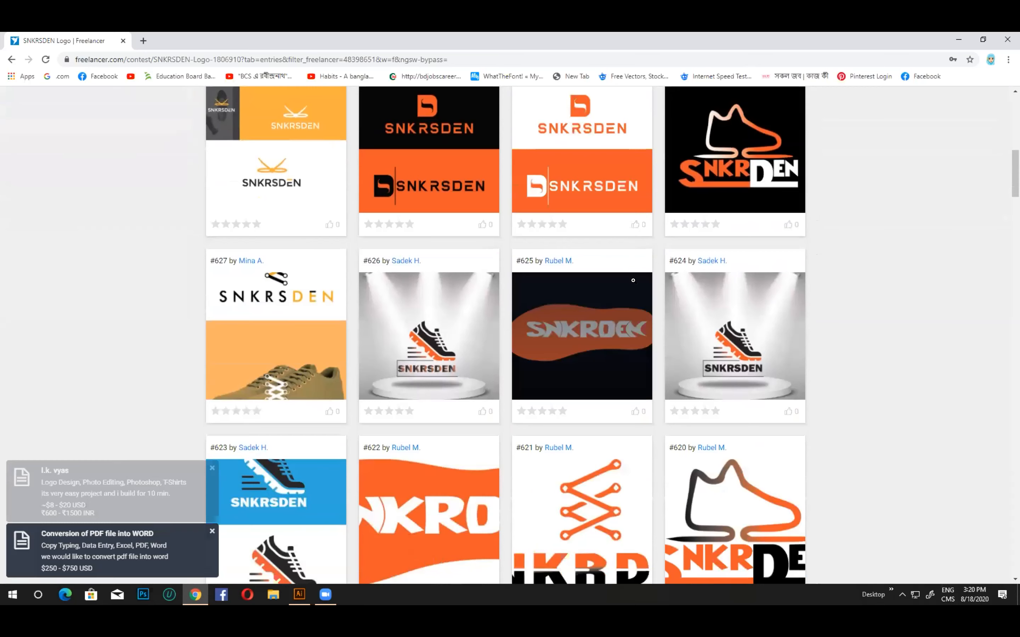
scroll(634, 281, "down", 1)
scroll(633, 281, "down", 1)
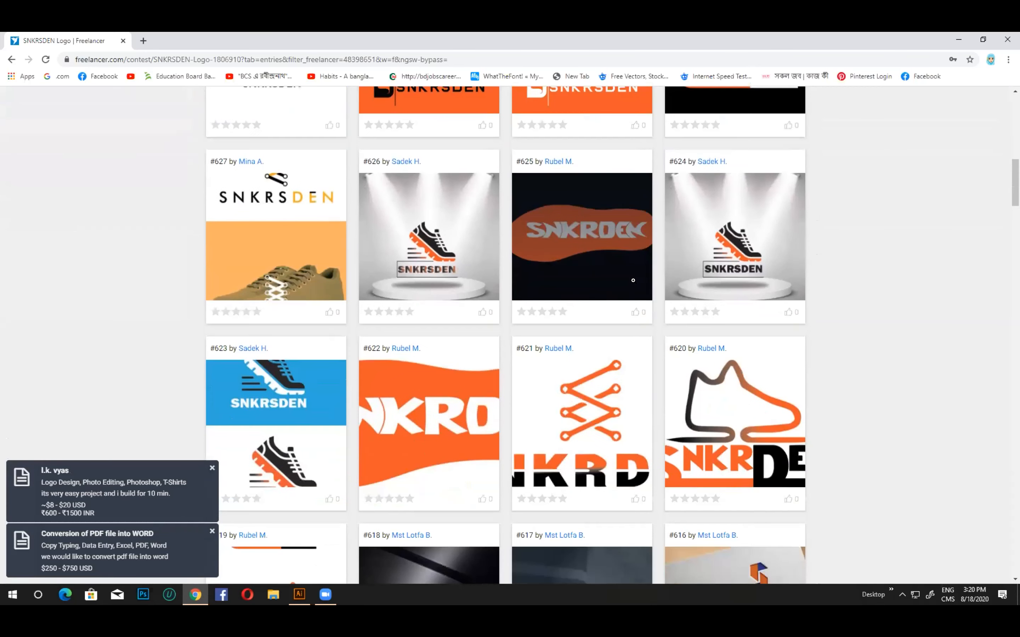
scroll(634, 280, "down", 1)
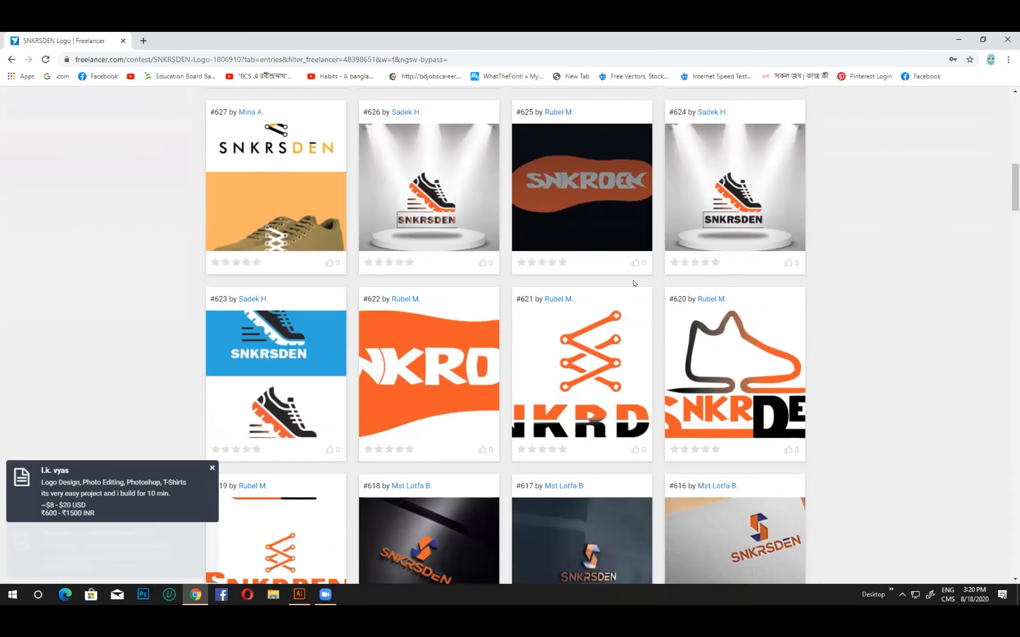
scroll(635, 283, "down", 1)
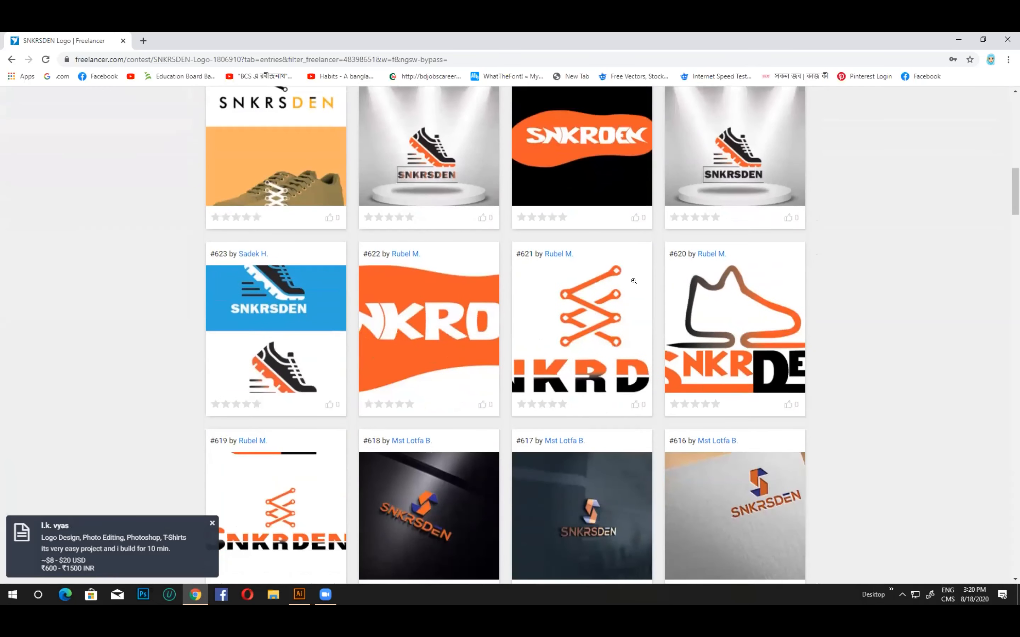
scroll(635, 282, "down", 2)
scroll(628, 287, "down", 1)
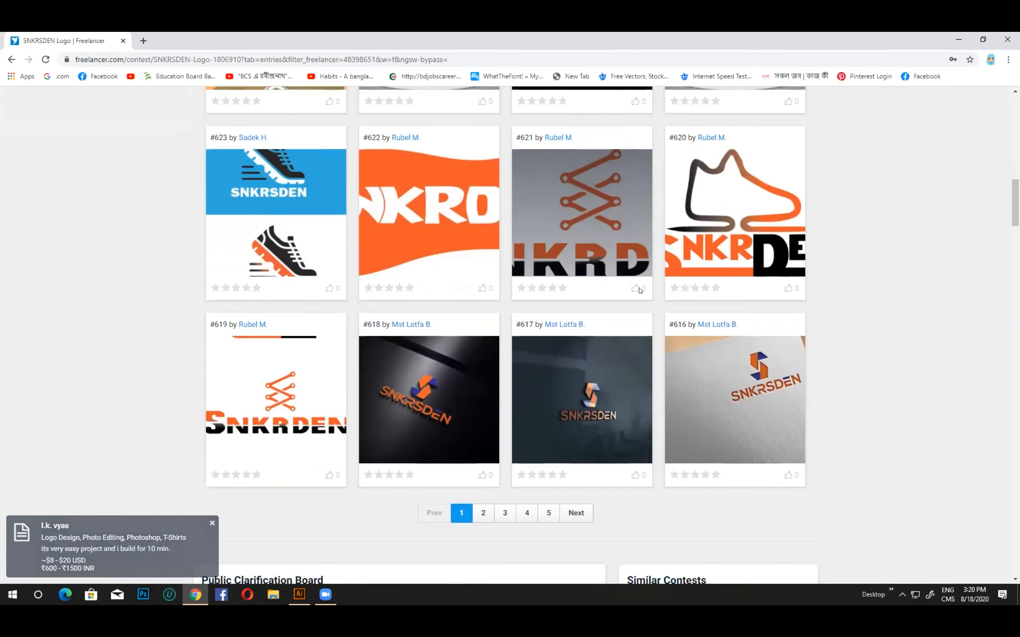
scroll(620, 290, "down", 1)
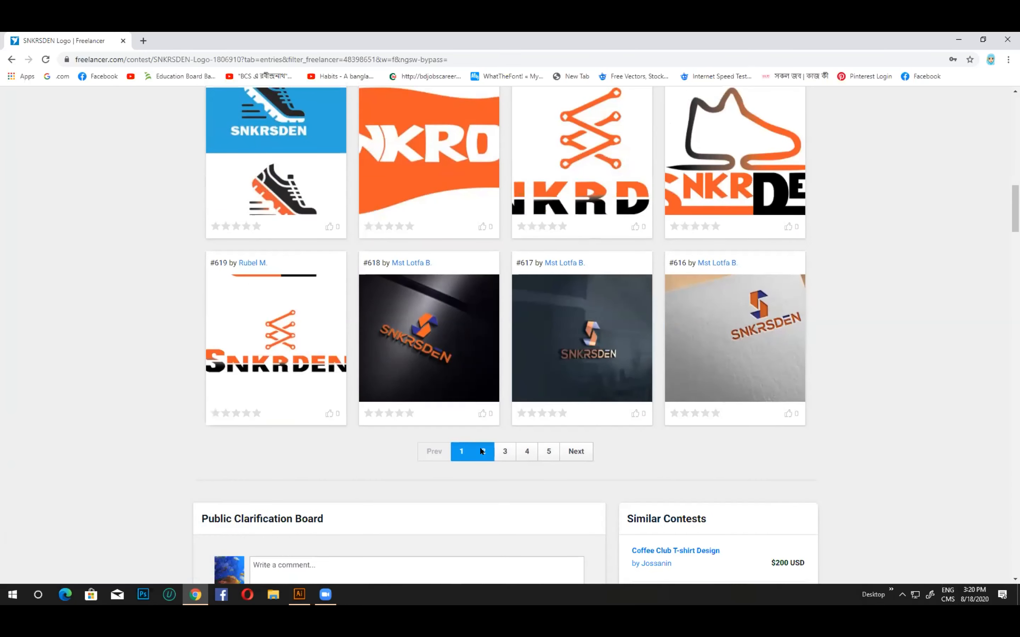
Open page 2 of the contest entries and examine its wordmark and sneaker logo designs
left_click(484, 450)
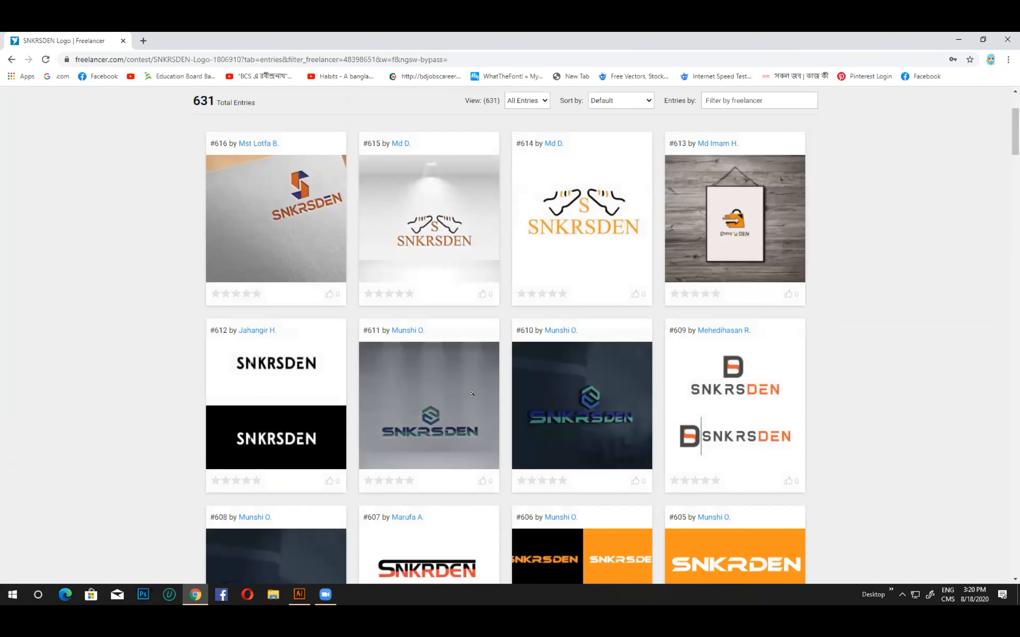
scroll(472, 393, "down", 1)
scroll(472, 394, "down", 1)
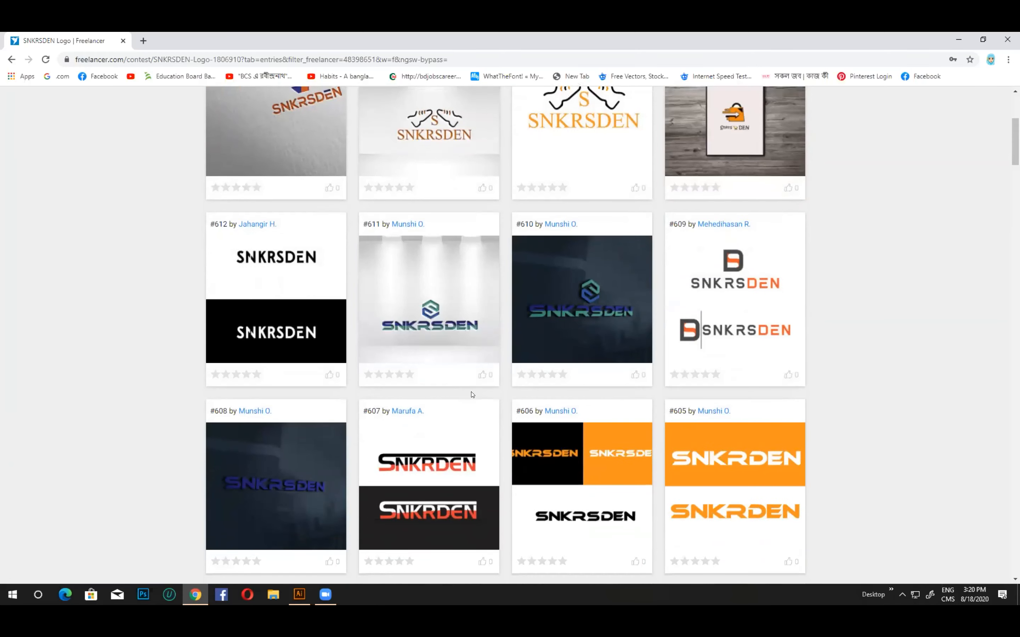
scroll(473, 394, "down", 2)
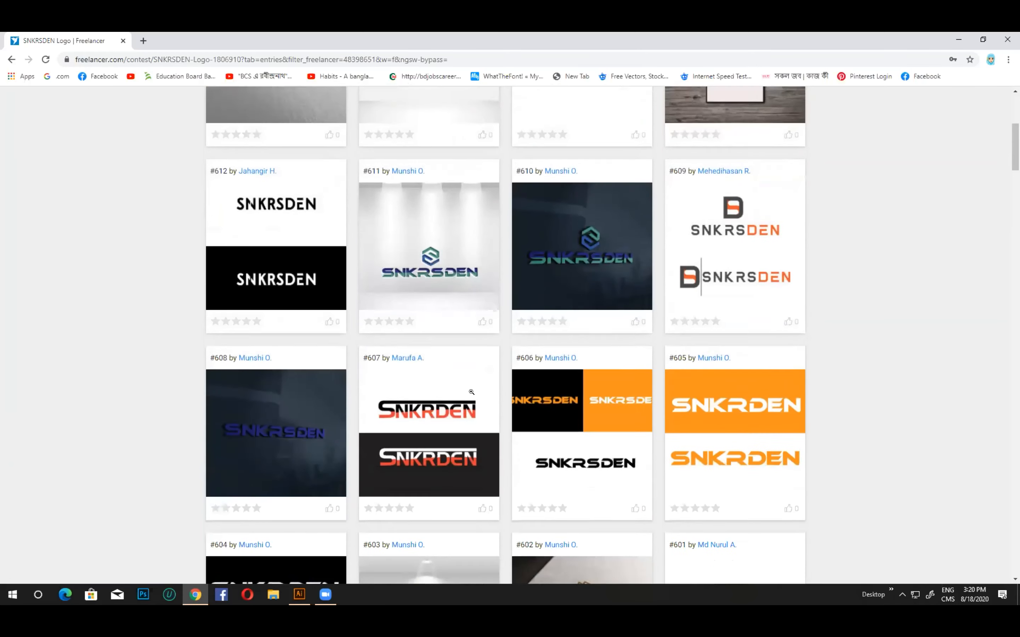
scroll(471, 392, "down", 5)
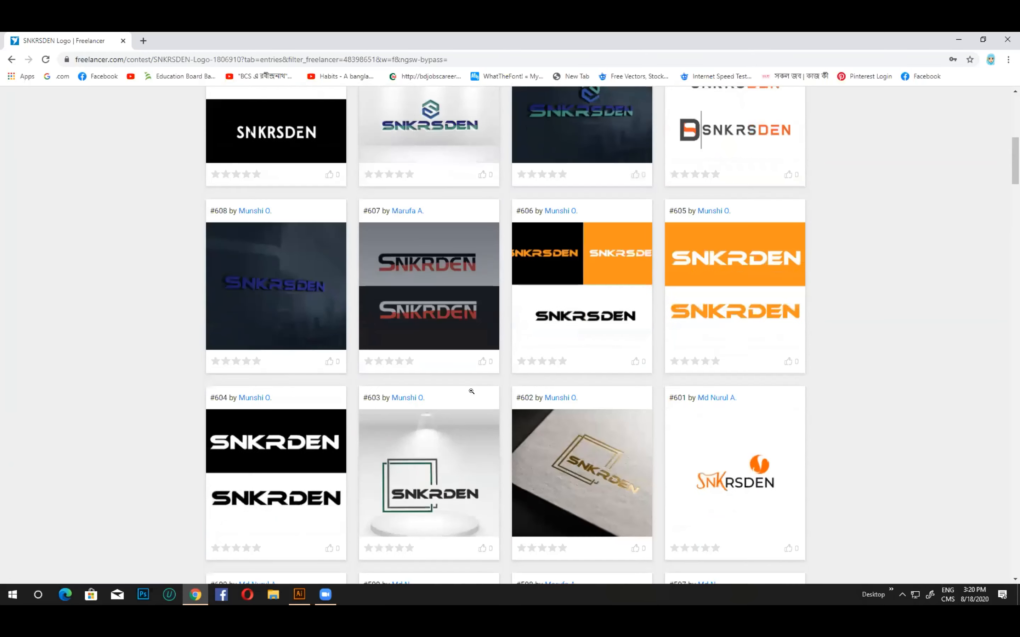
scroll(473, 393, "up", 2)
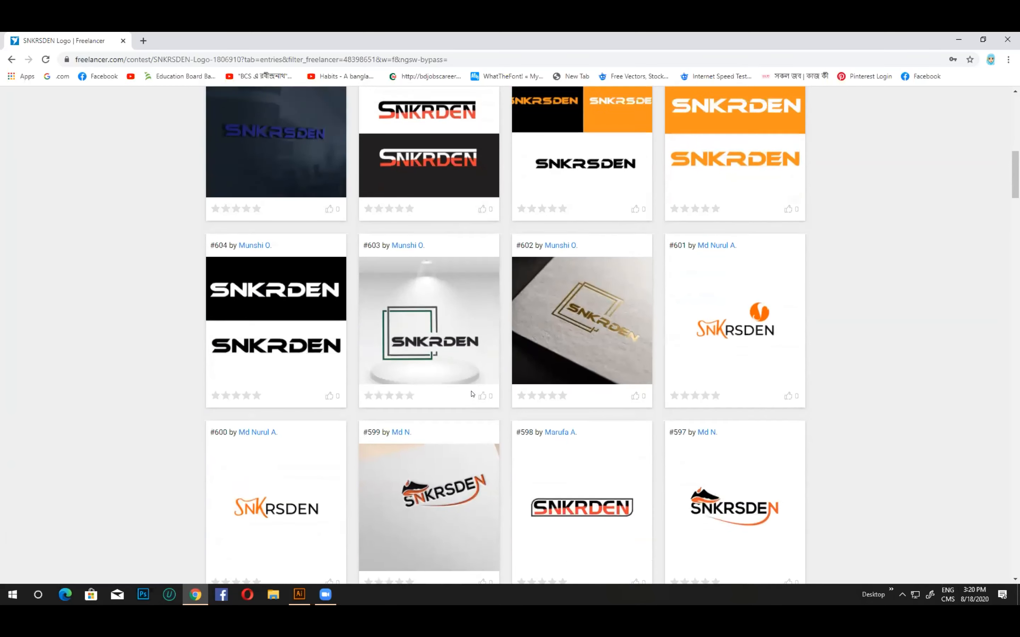
scroll(472, 386, "up", 1)
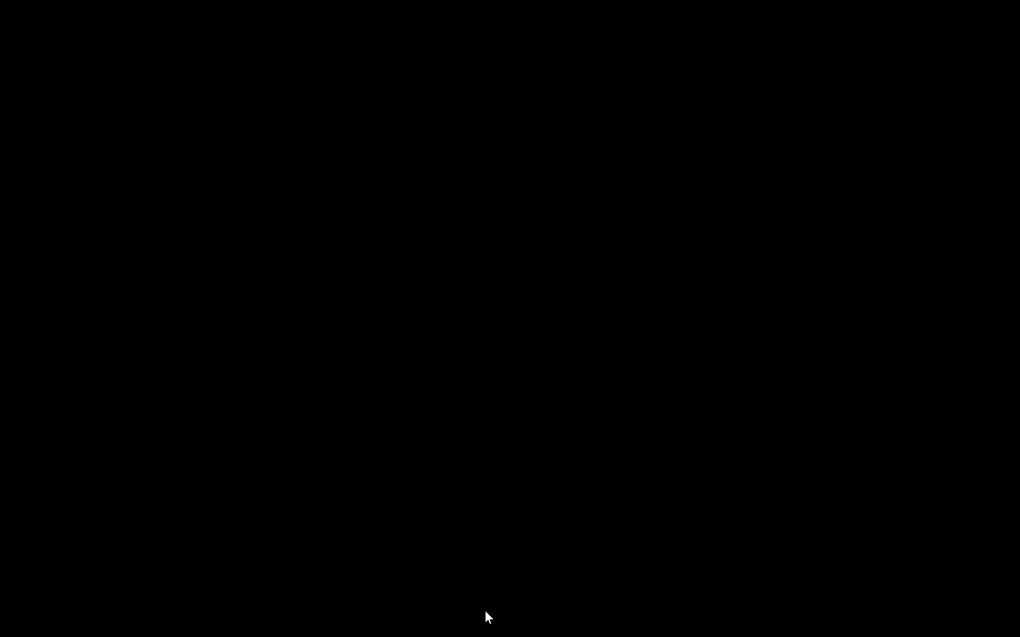
key("ctrl")
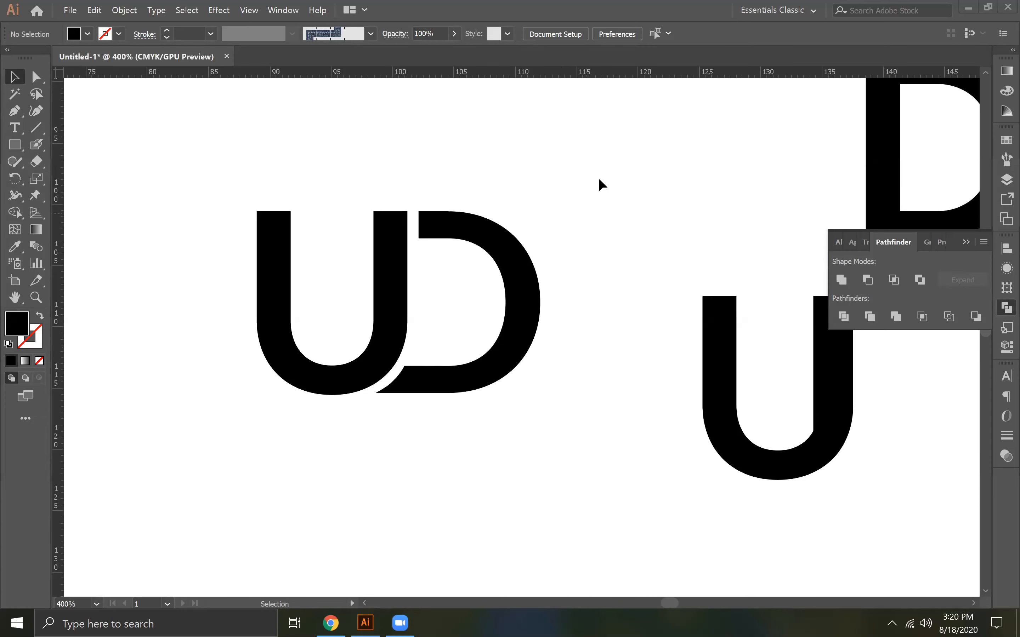
key("ctrl+minus")
key("ctrl+minus")
key("ctrl+minus")
key("ctrl+minus")
key("ctrl+minus")
key("ctrl+minus")
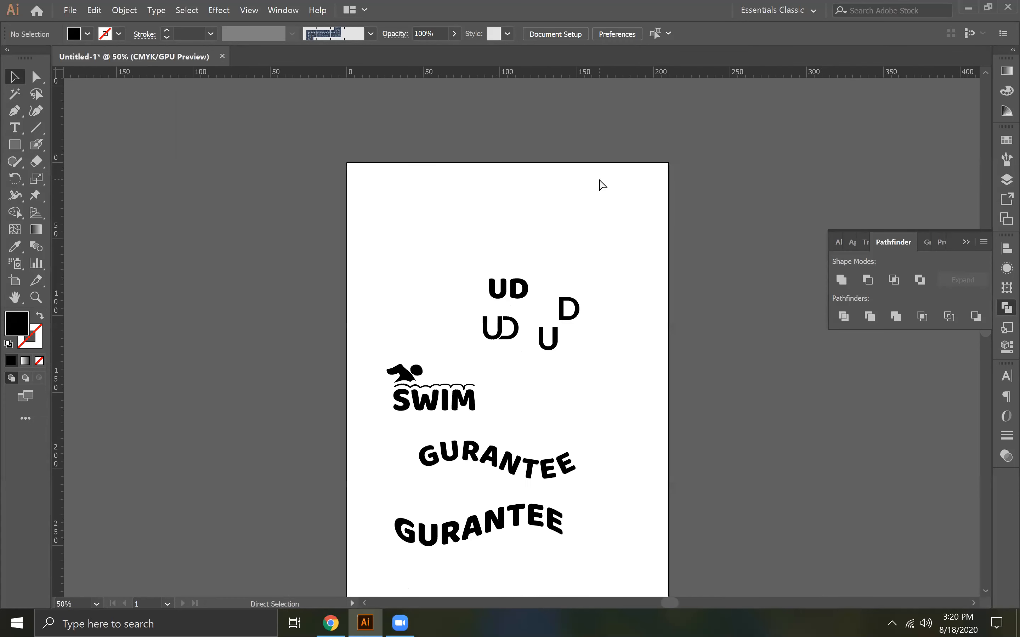
key("space")
left_click_drag(637, 342, 410, 249)
Switch to Chrome and close the old Freepik, Freelancer and swimming silhouette tabs, leaving only a blank new tab
left_click(331, 623)
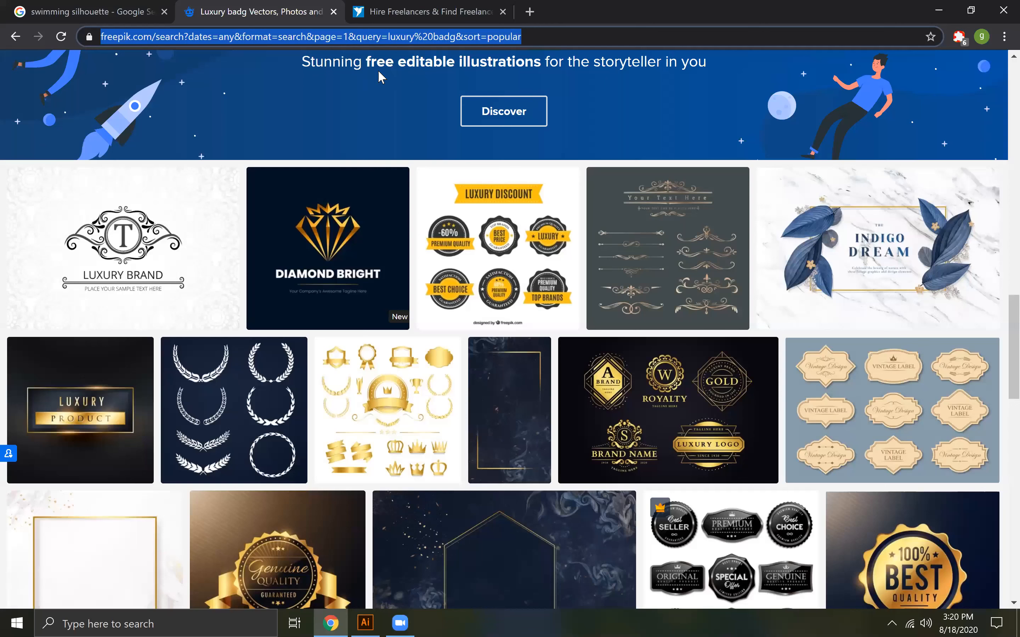
left_click(334, 12)
left_click(333, 12)
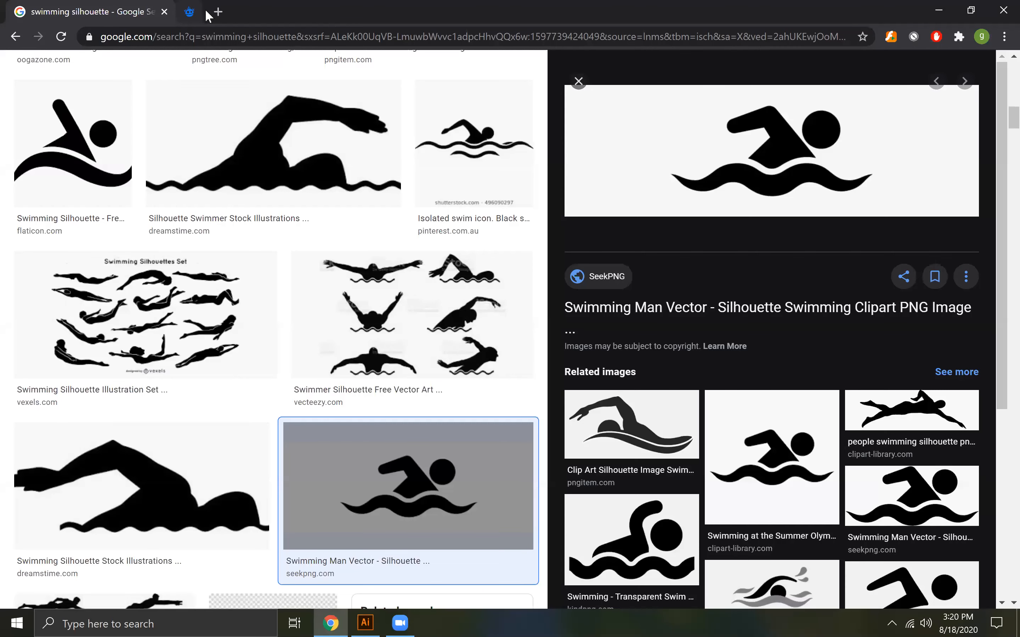
left_click(190, 12)
left_click(165, 12)
left_click(175, 38)
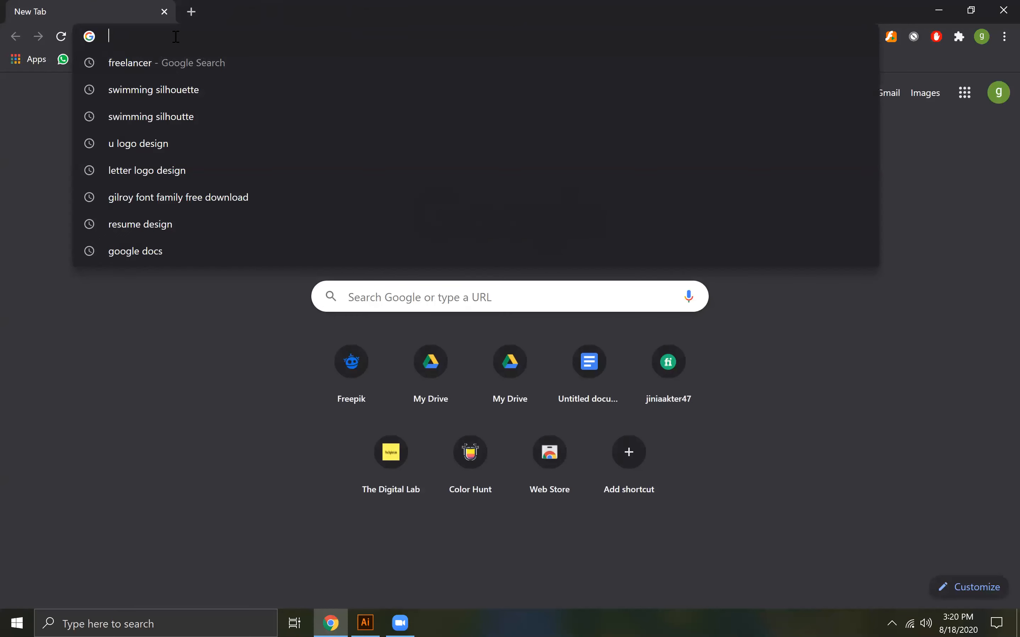
Search Google for "snkers" and show the image results
type("snke")
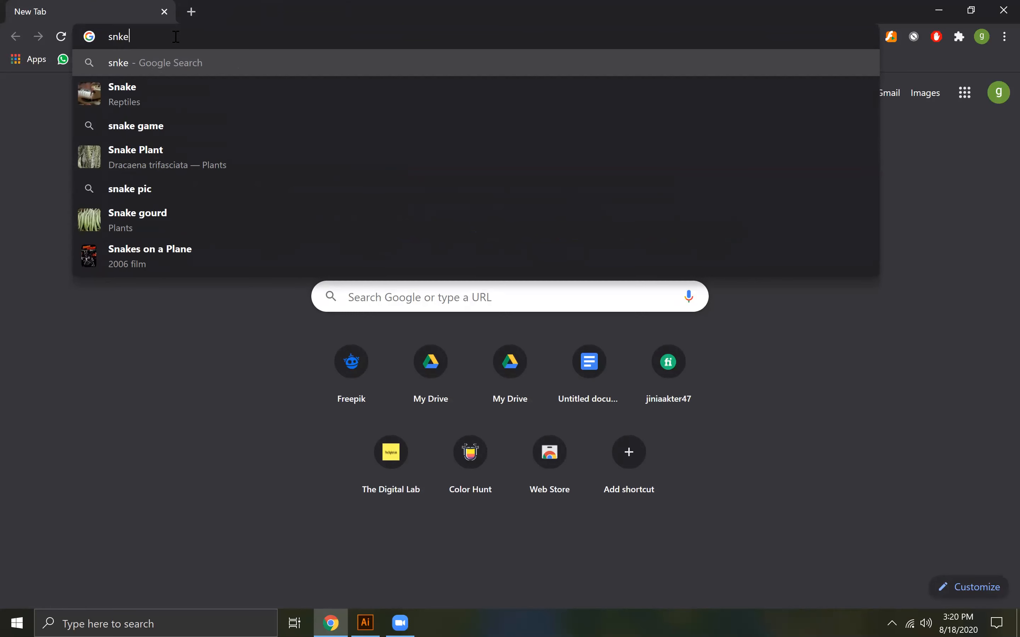
type("rs")
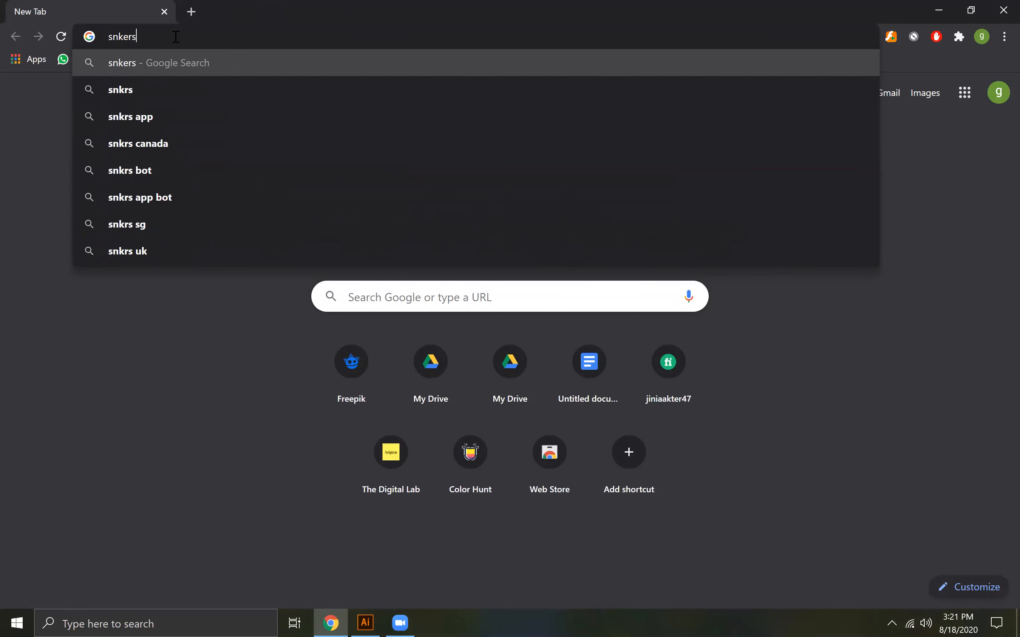
key("Return")
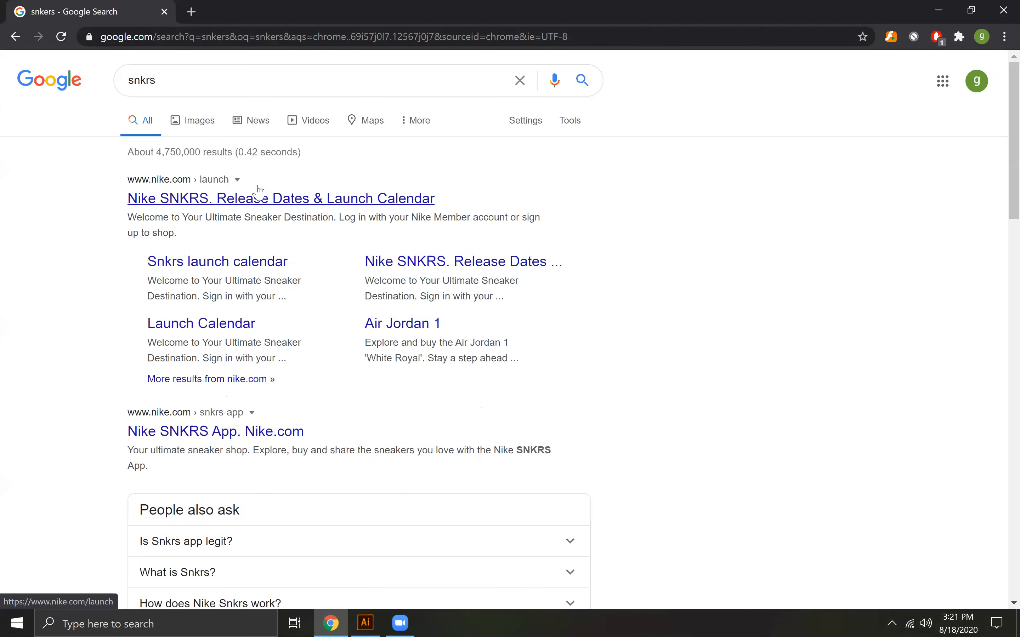
left_click(198, 122)
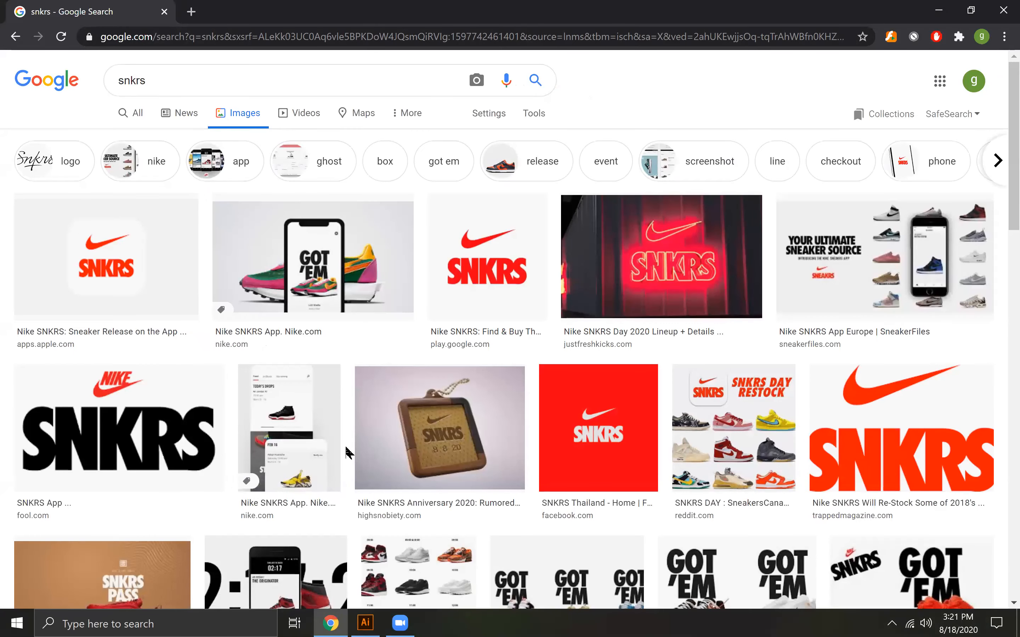
Look over the image results and extend the image search to "snkrs shoes"
scroll(631, 466, "down", 3)
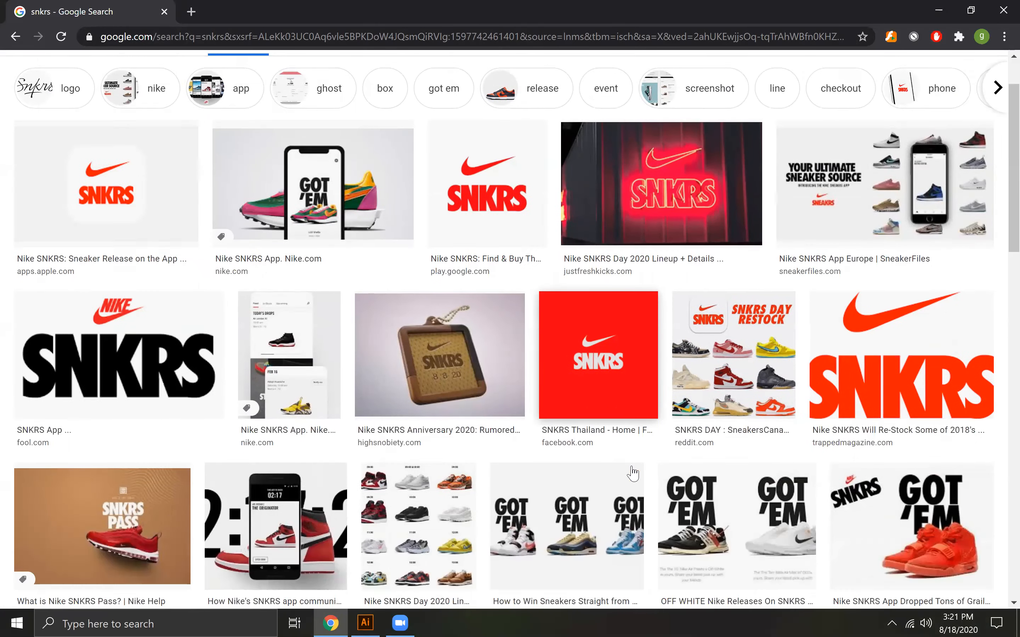
scroll(632, 473, "up", 3)
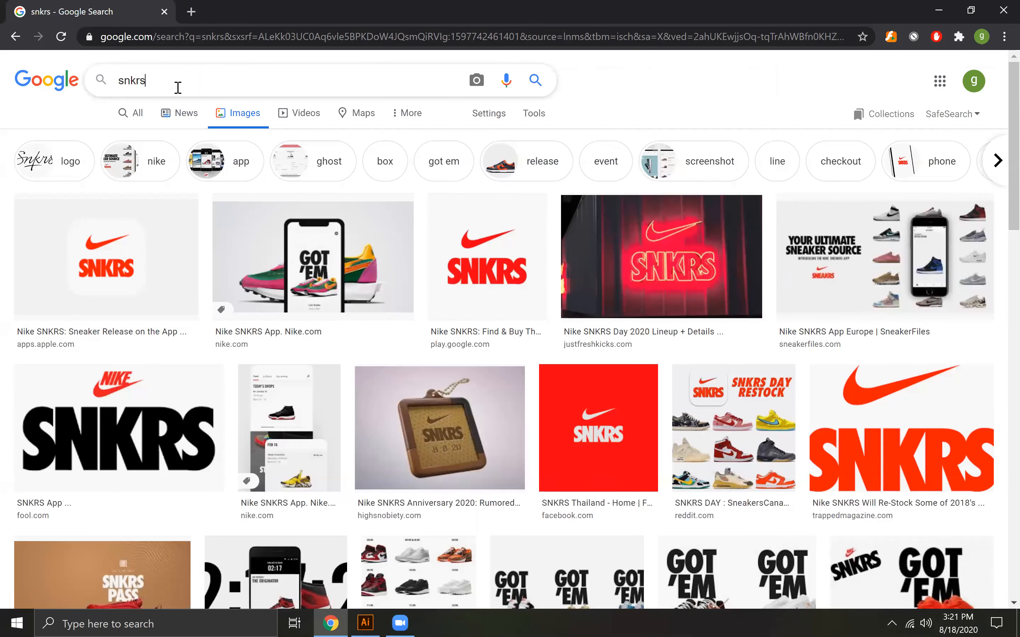
type("shoe")
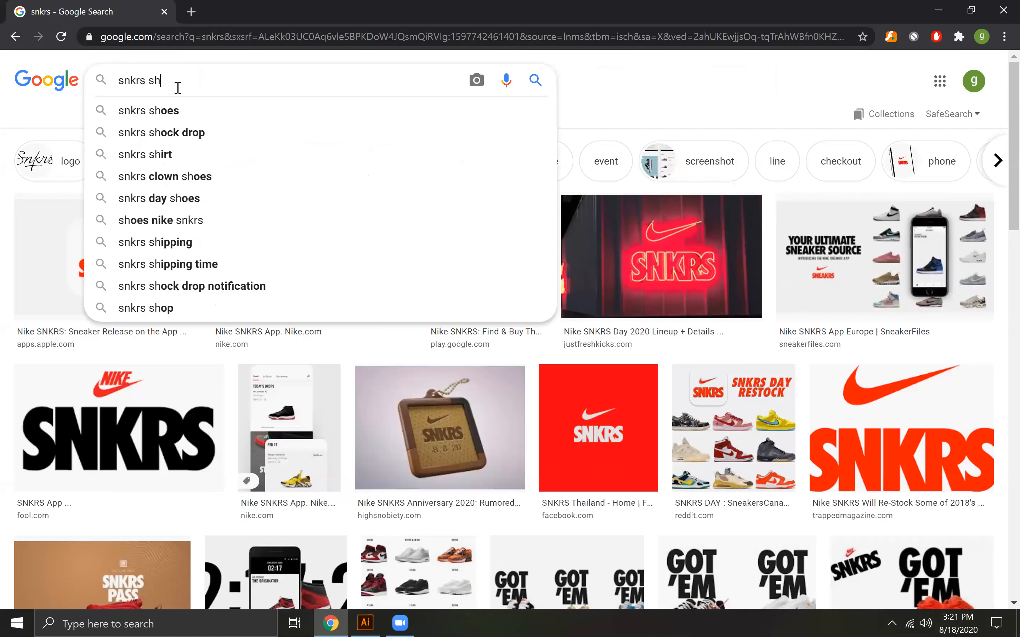
left_click(174, 115)
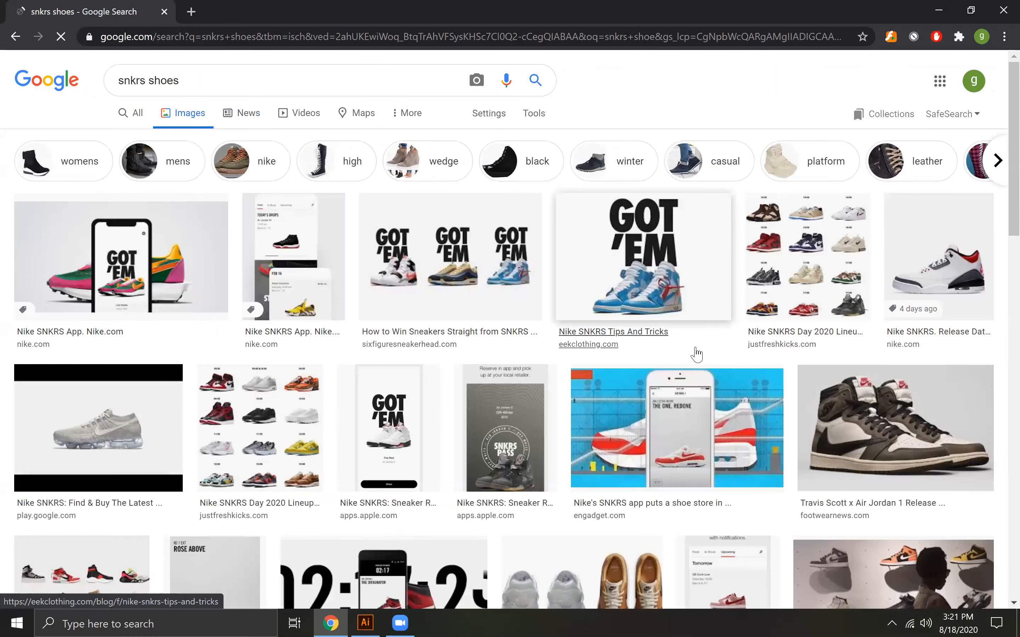
Refine the image search to "snkrs shoes vector"
left_click(215, 74)
type("vector")
key("Return")
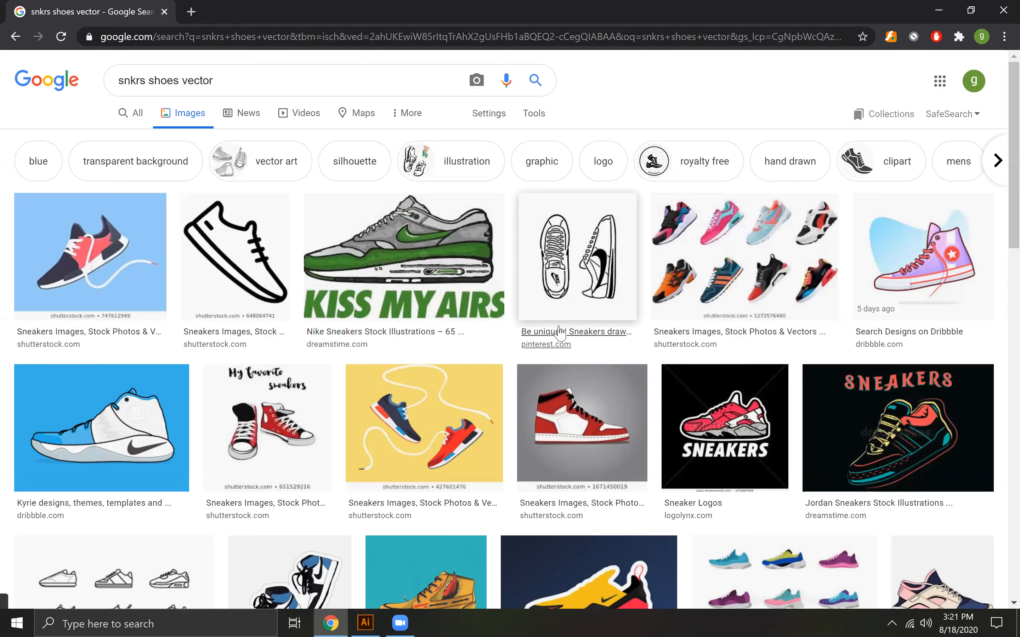
Look through the "snkrs shoes vector" image results for sneaker illustrations and logo references
scroll(597, 342, "down", 3)
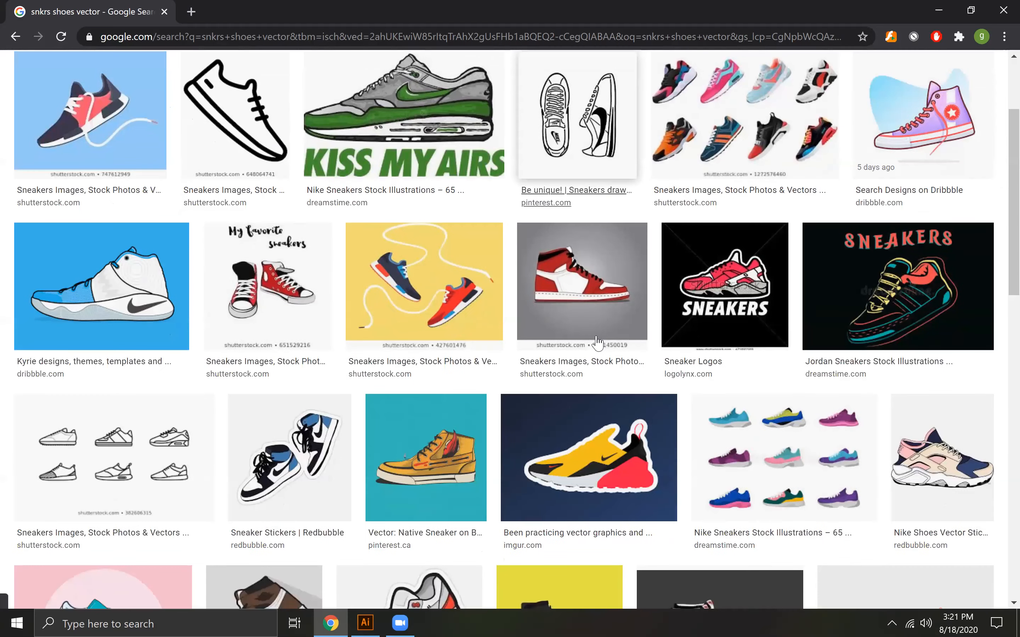
scroll(597, 342, "down", 4)
scroll(597, 342, "down", 3)
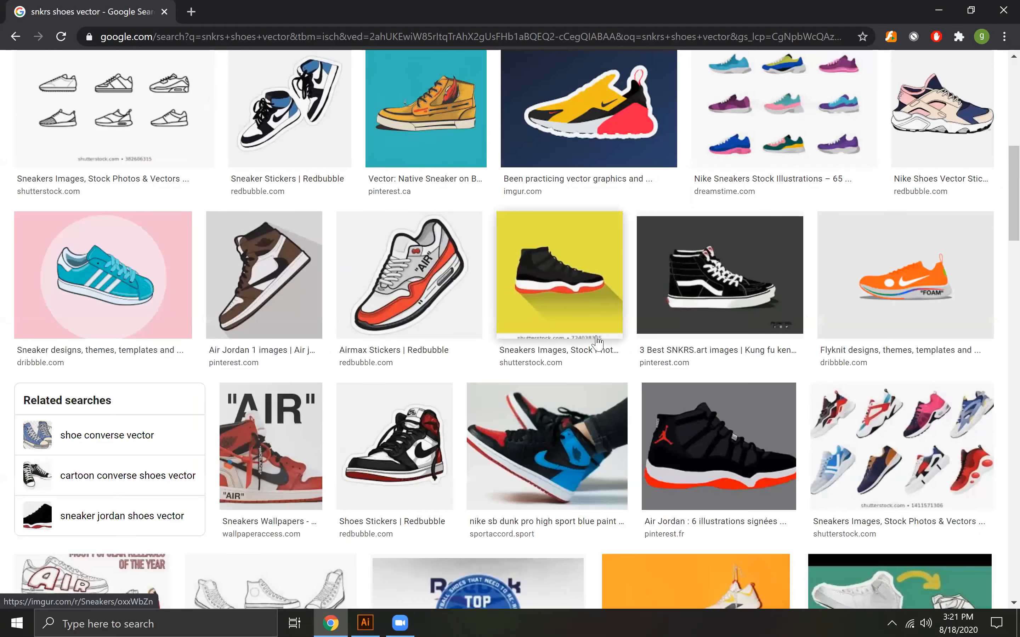
scroll(597, 343, "down", 5)
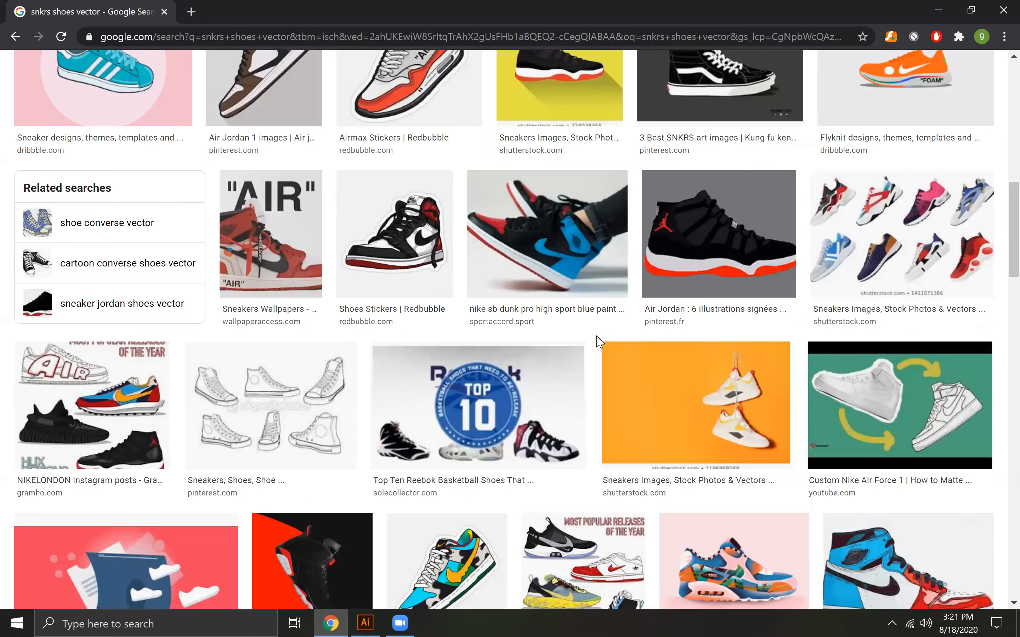
scroll(597, 337, "down", 5)
scroll(597, 343, "down", 7)
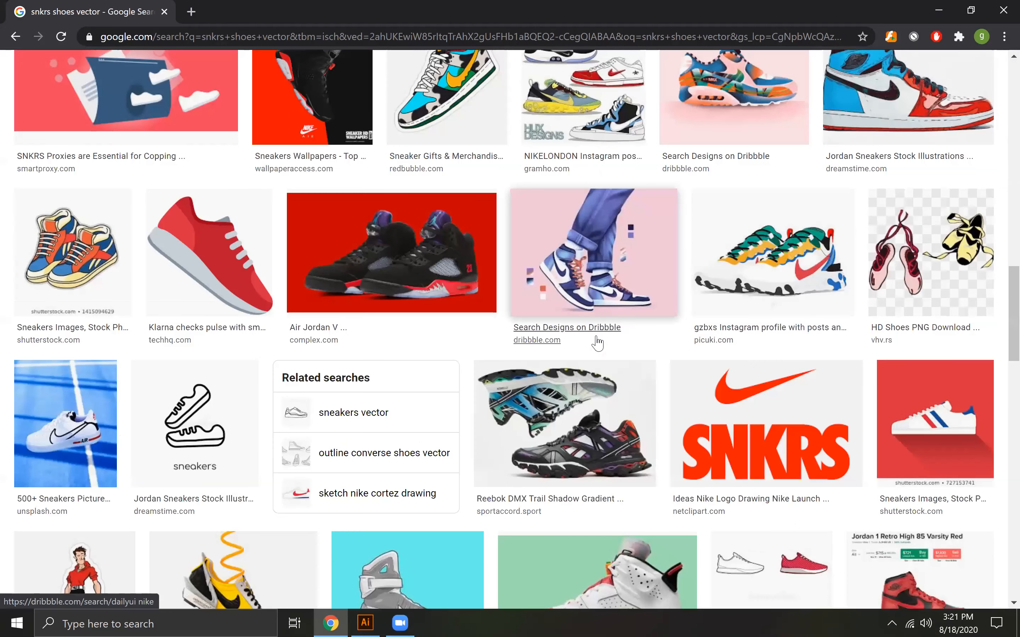
scroll(597, 343, "down", 5)
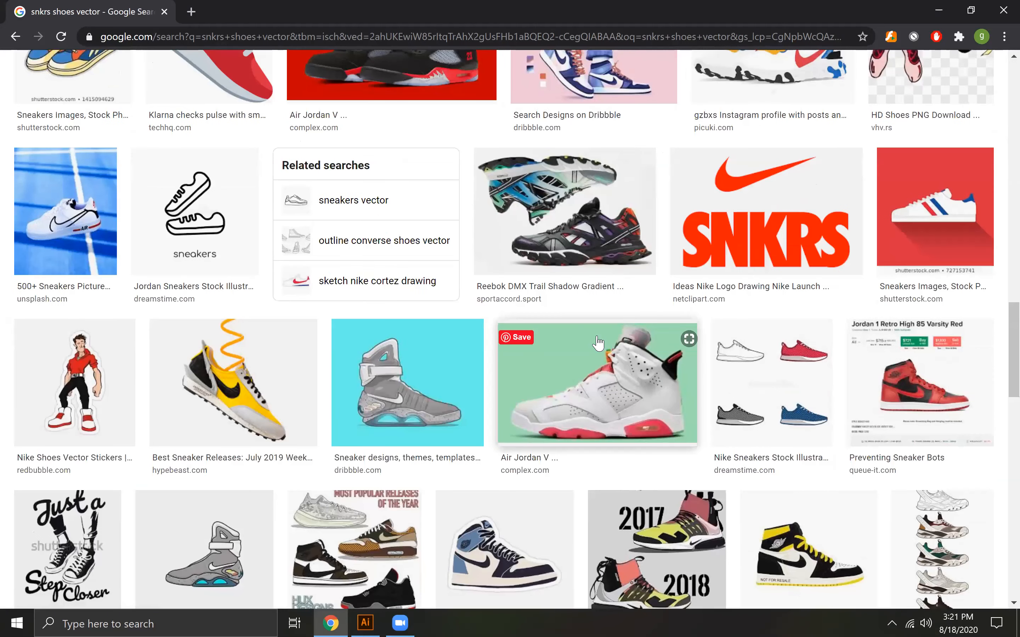
scroll(597, 343, "down", 8)
scroll(598, 344, "down", 7)
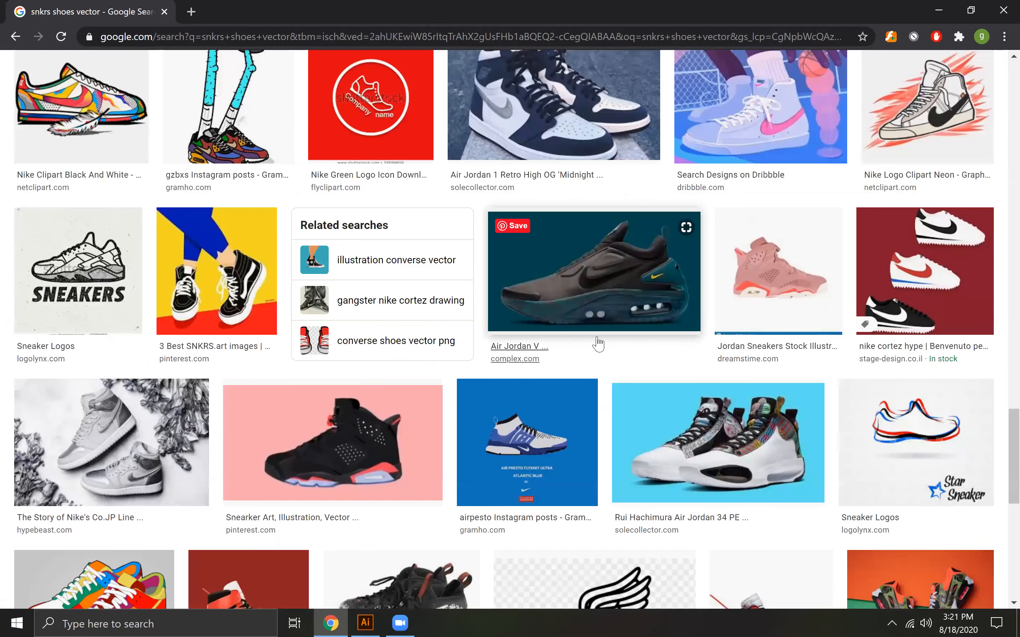
scroll(598, 344, "up", 8)
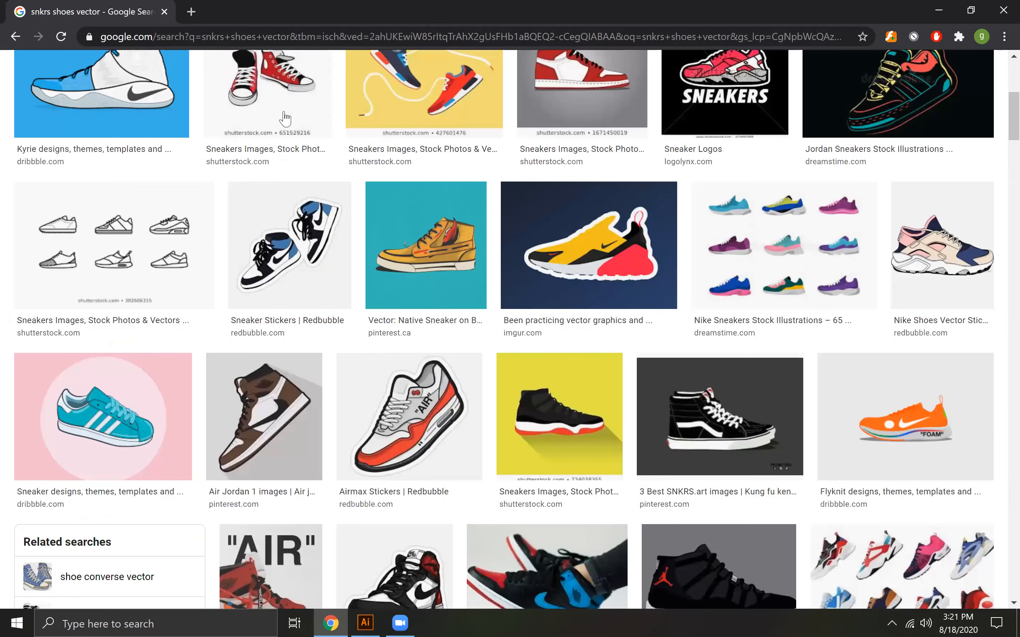
Change the image search to "snkrs shoe logo"
scroll(306, 159, "up", 18)
key("BackSpace")
key("BackSpace")
key("BackSpace")
key("BackSpace")
key("BackSpace")
key("BackSpace")
key("BackSpace")
key("BackSpace")
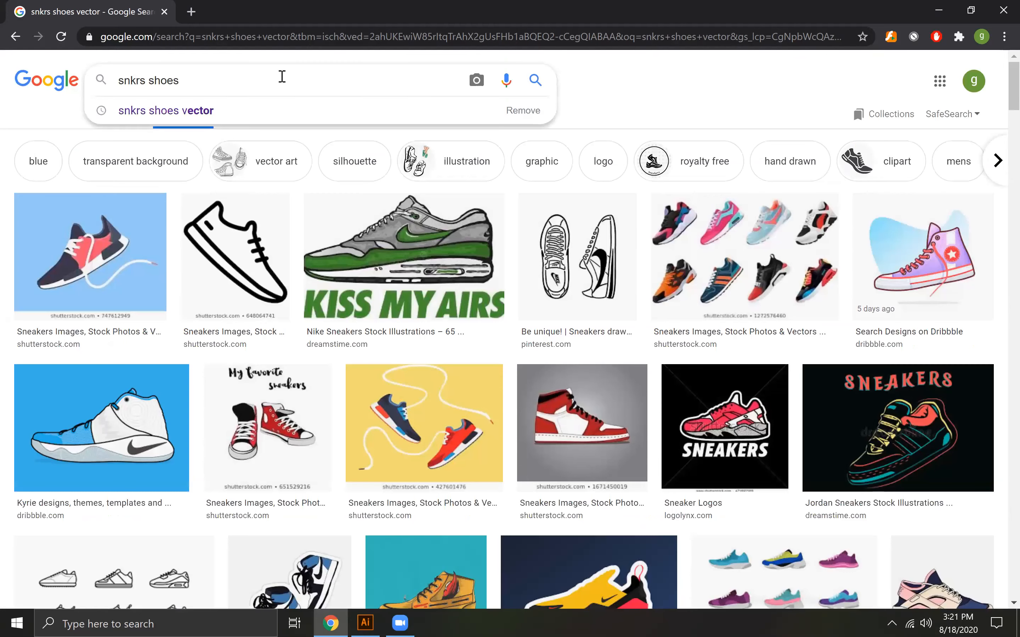
type("logo")
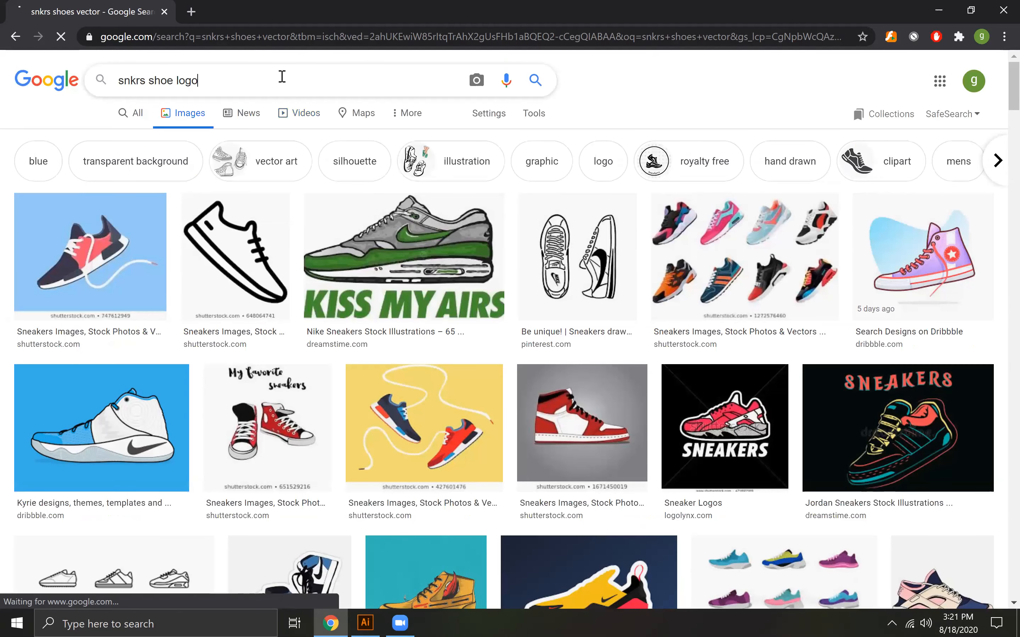
key("Return")
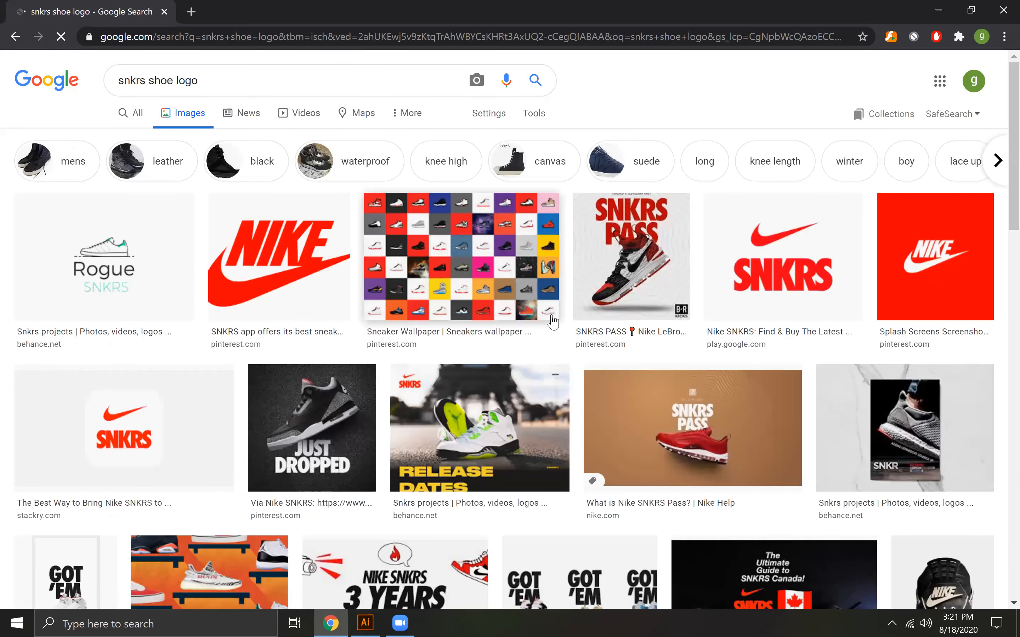
Examine the "snkrs shoe logo" image results for sneaker brand marks and lettering ideas
scroll(552, 322, "down", 10)
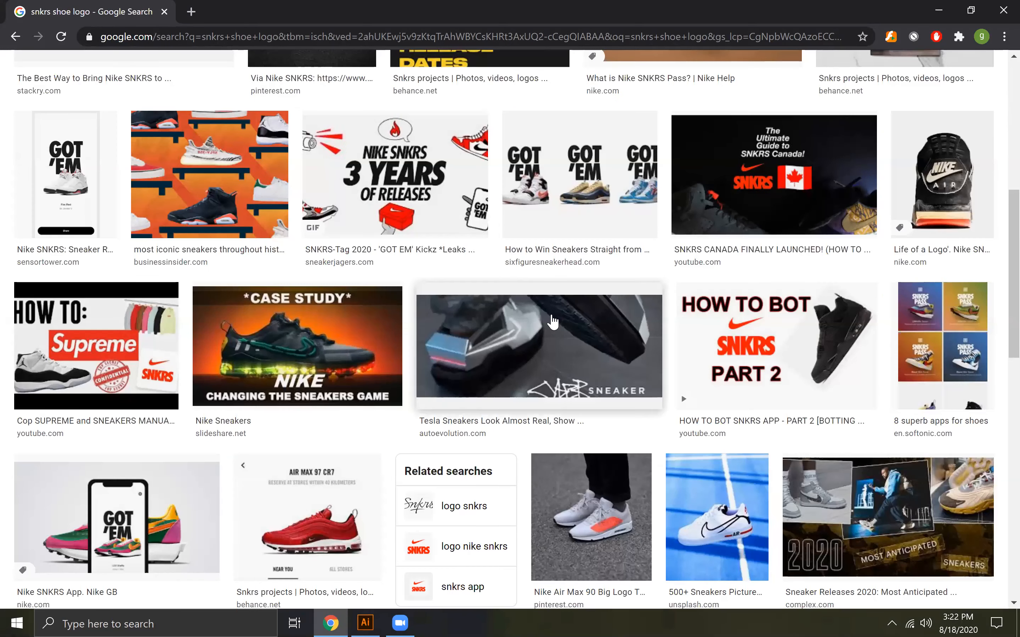
scroll(552, 316, "down", 5)
scroll(552, 322, "down", 5)
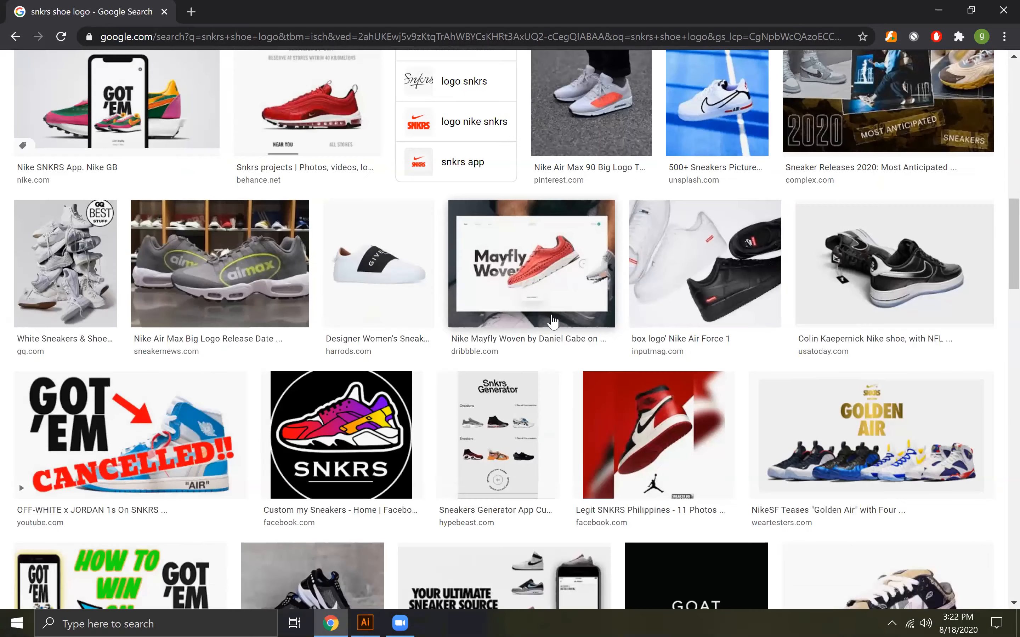
scroll(552, 322, "down", 10)
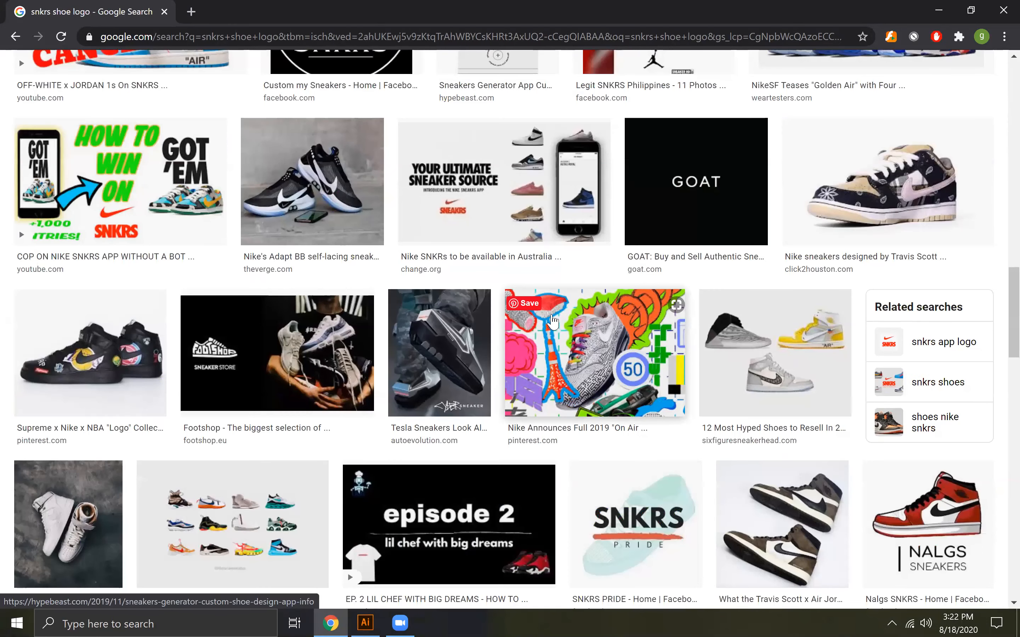
scroll(552, 322, "down", 5)
scroll(552, 322, "down", 5)
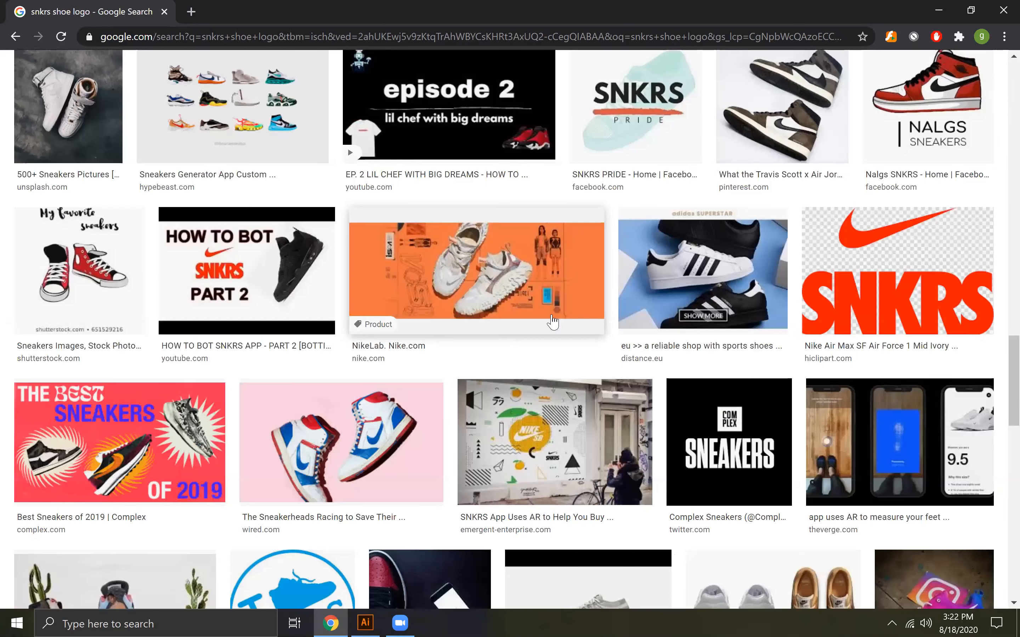
scroll(553, 323, "down", 6)
scroll(446, 236, "down", 12)
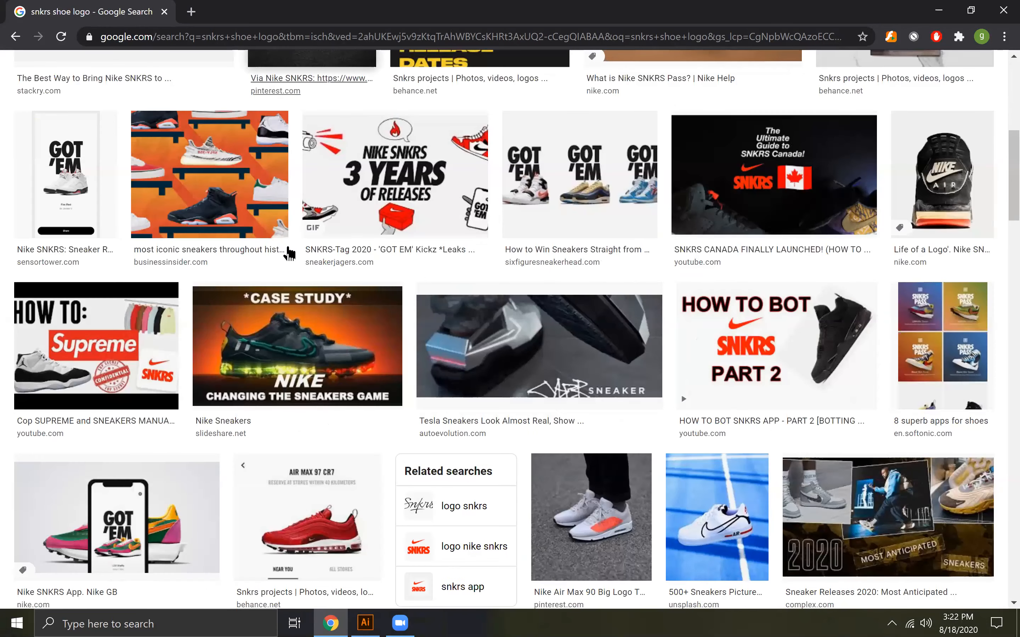
Replace the image search with the suggested query "s logo design"
scroll(289, 253, "up", 10)
left_click(173, 80)
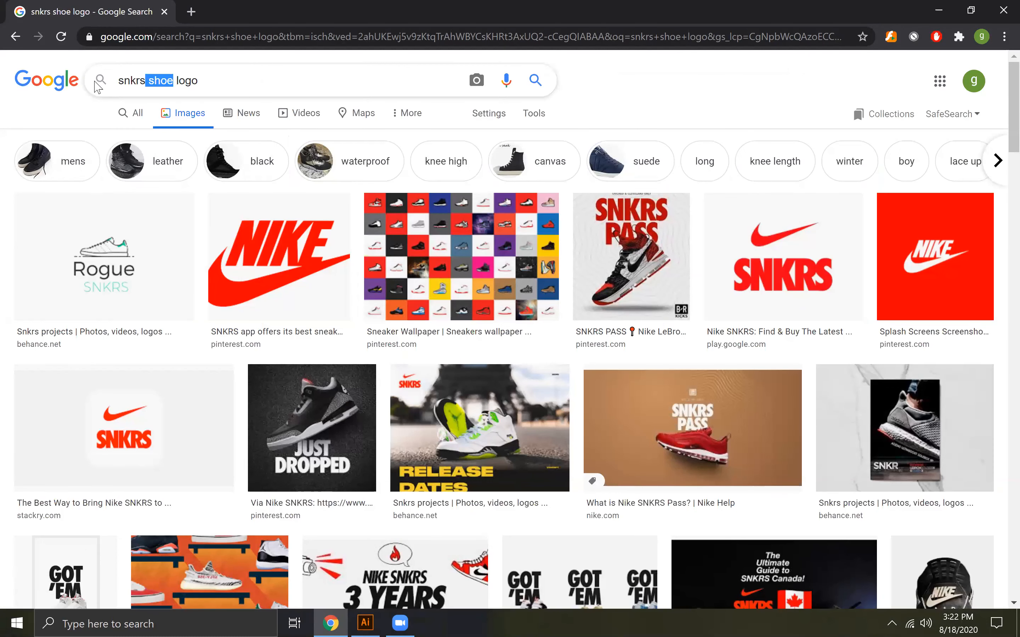
key("shift+Home")
type("s")
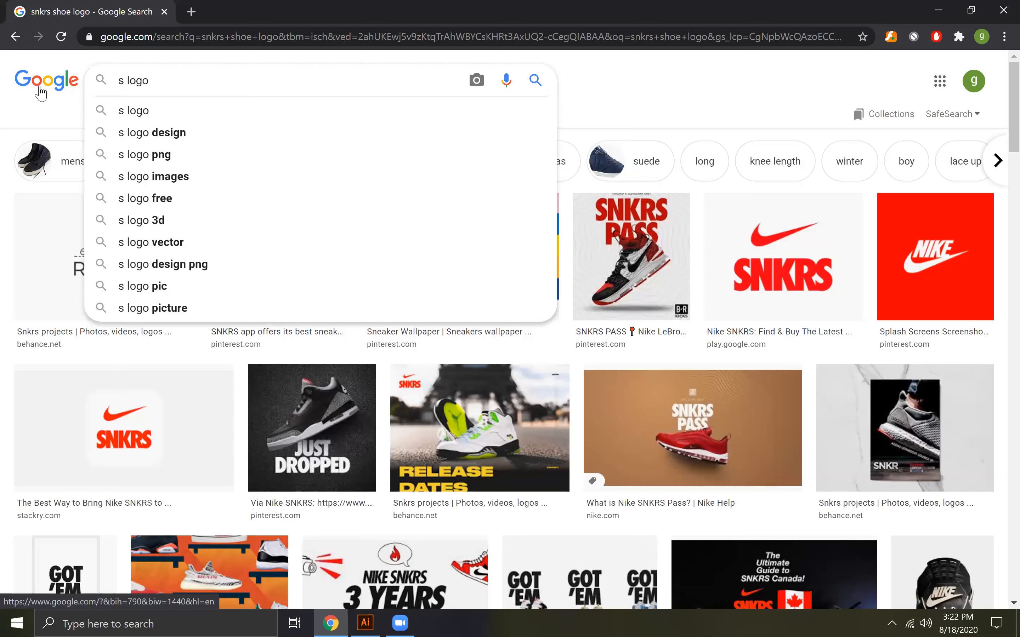
key("Down")
key("Down")
key("Return")
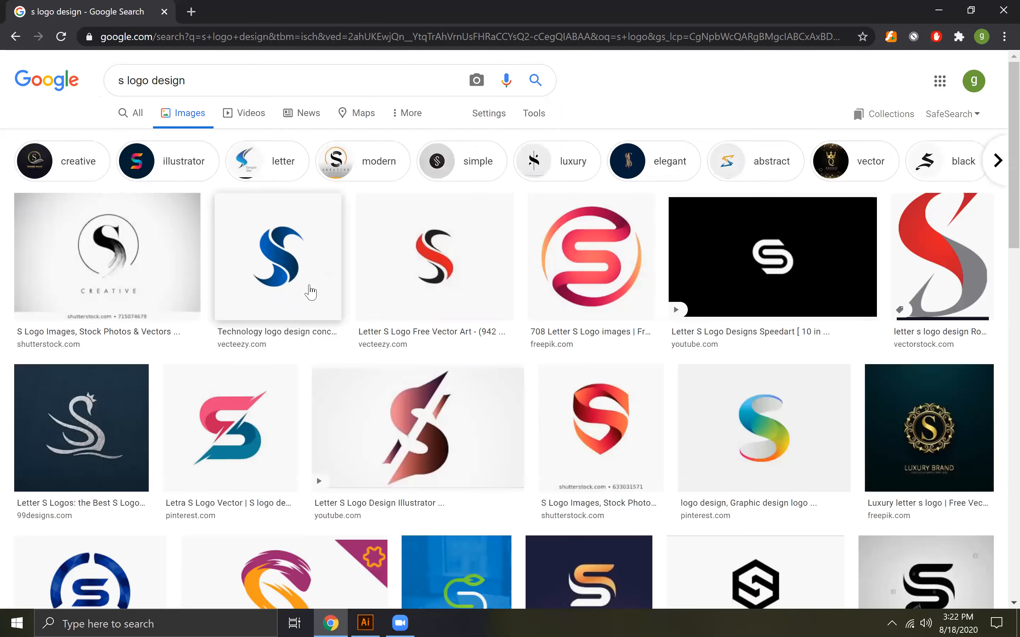
Browse the "s logo design" image results for letter S logo concepts, then return to the start of the results
scroll(312, 292, "down", 5)
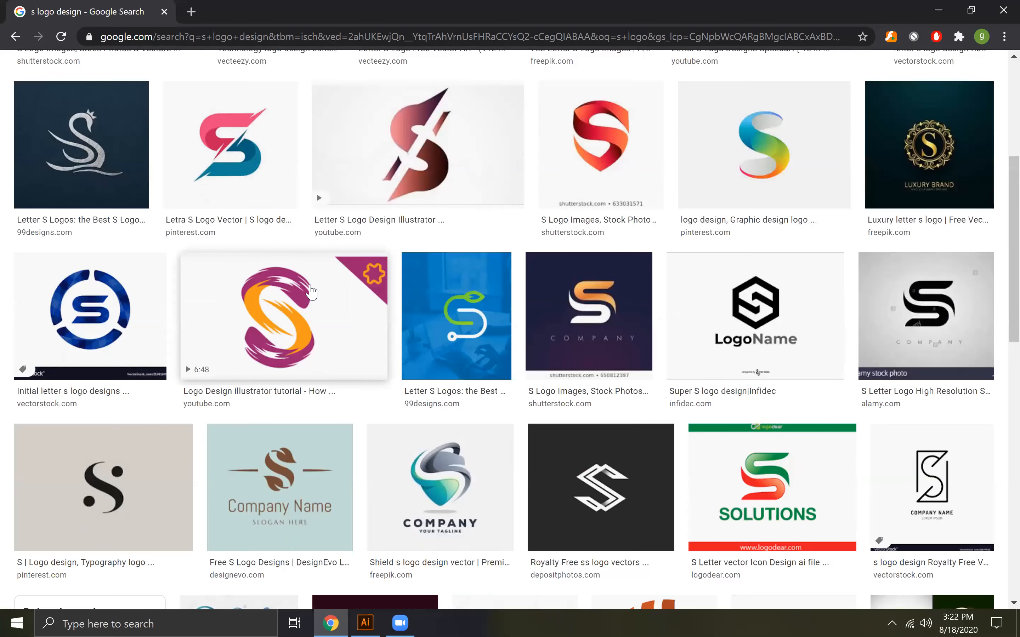
scroll(312, 291, "down", 8)
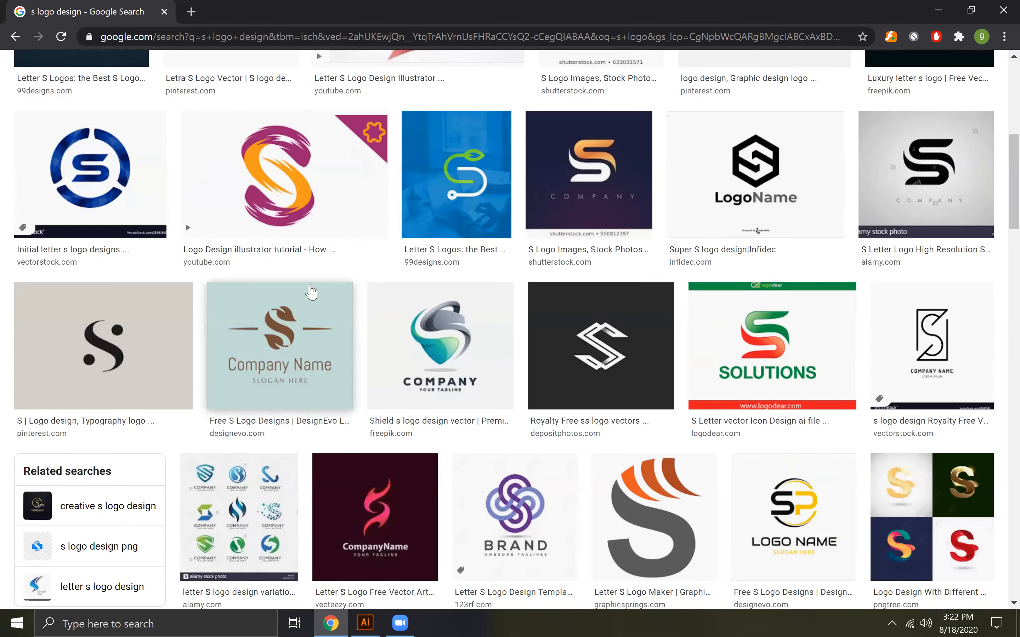
scroll(312, 291, "down", 7)
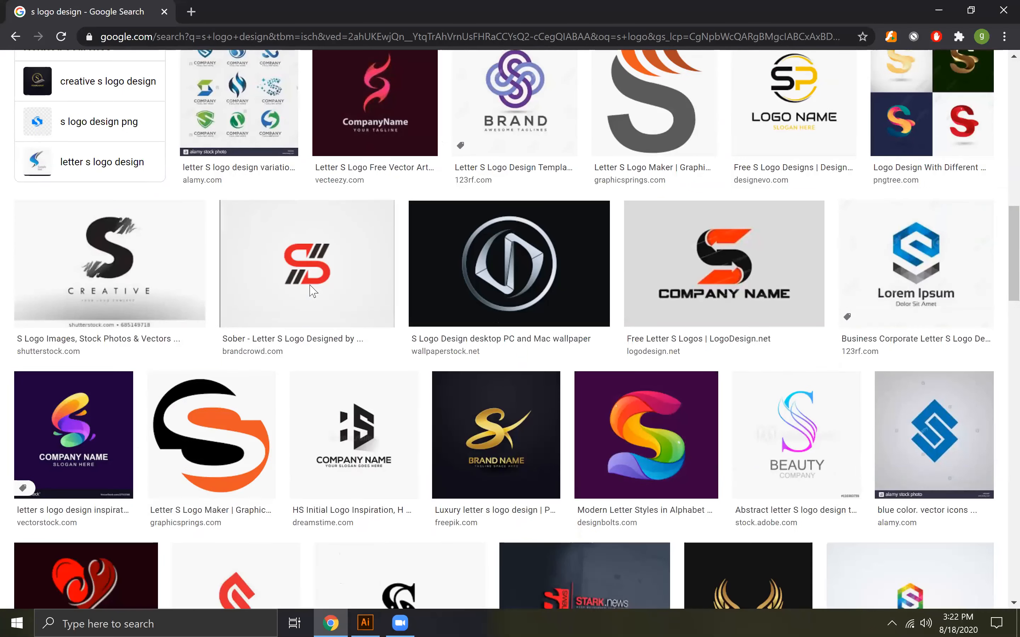
scroll(312, 291, "down", 10)
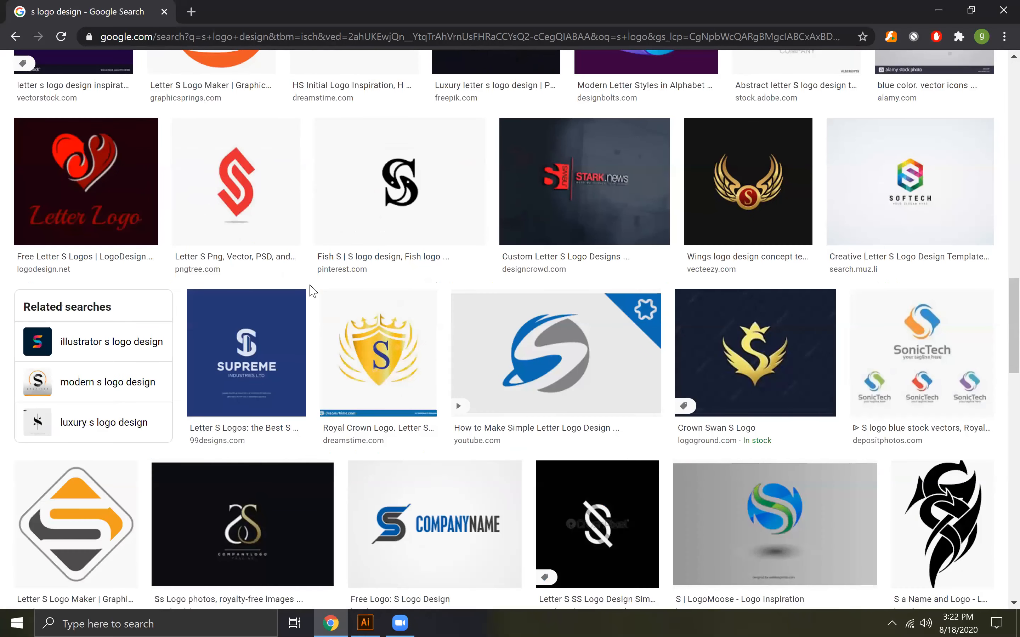
scroll(311, 291, "down", 14)
scroll(311, 292, "up", 8)
scroll(311, 291, "down", 10)
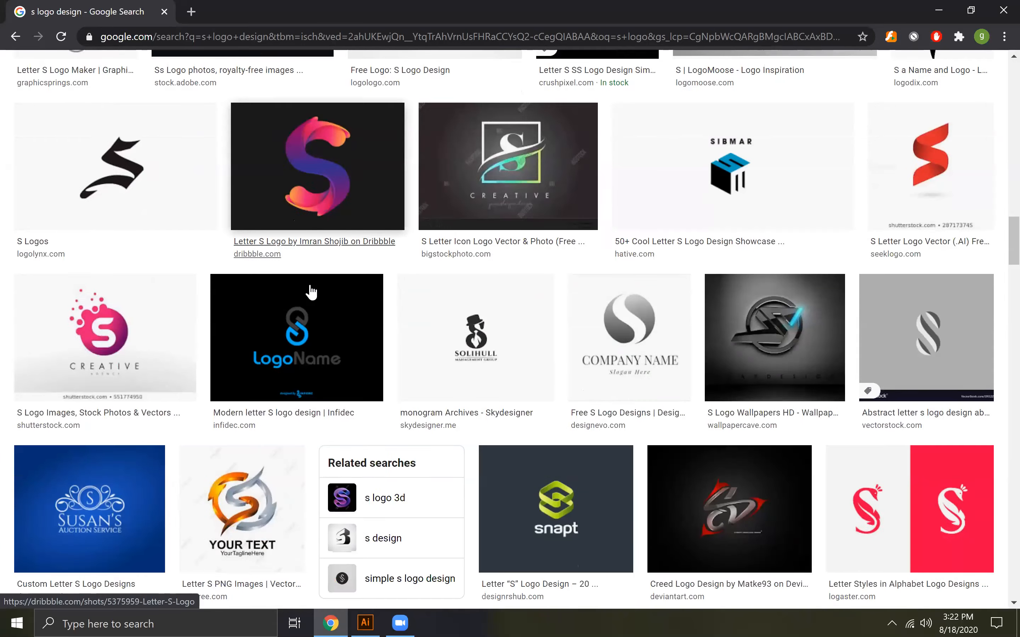
scroll(311, 290, "down", 5)
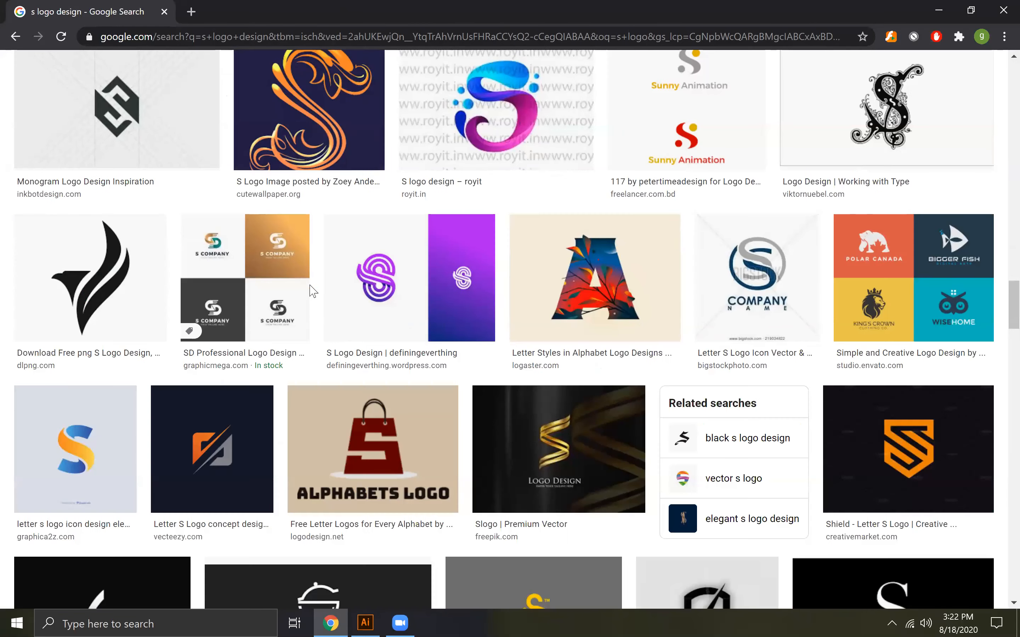
scroll(311, 291, "down", 10)
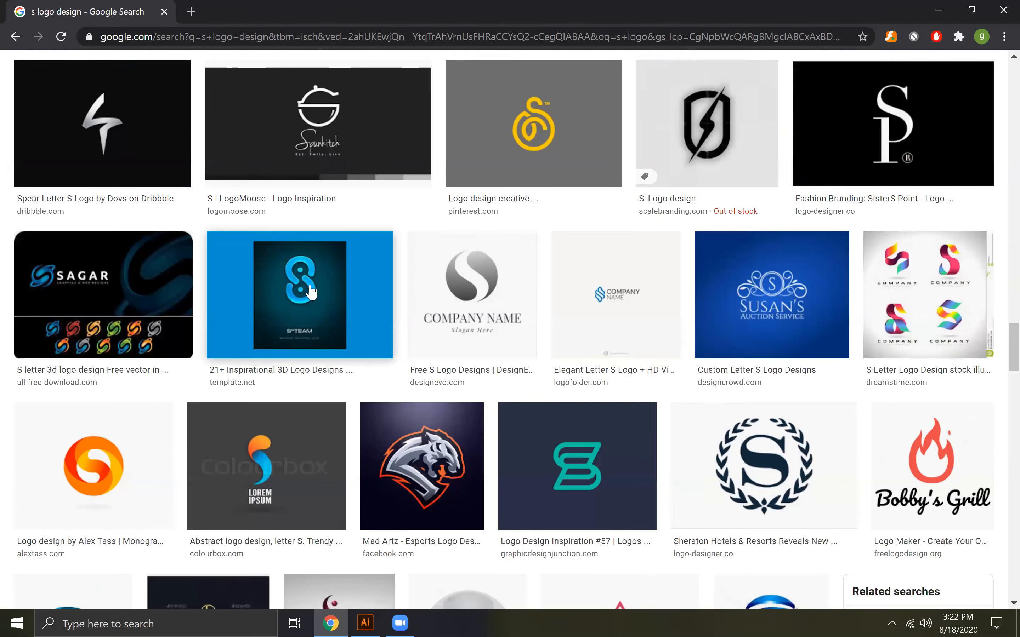
scroll(311, 290, "down", 9)
scroll(311, 291, "down", 13)
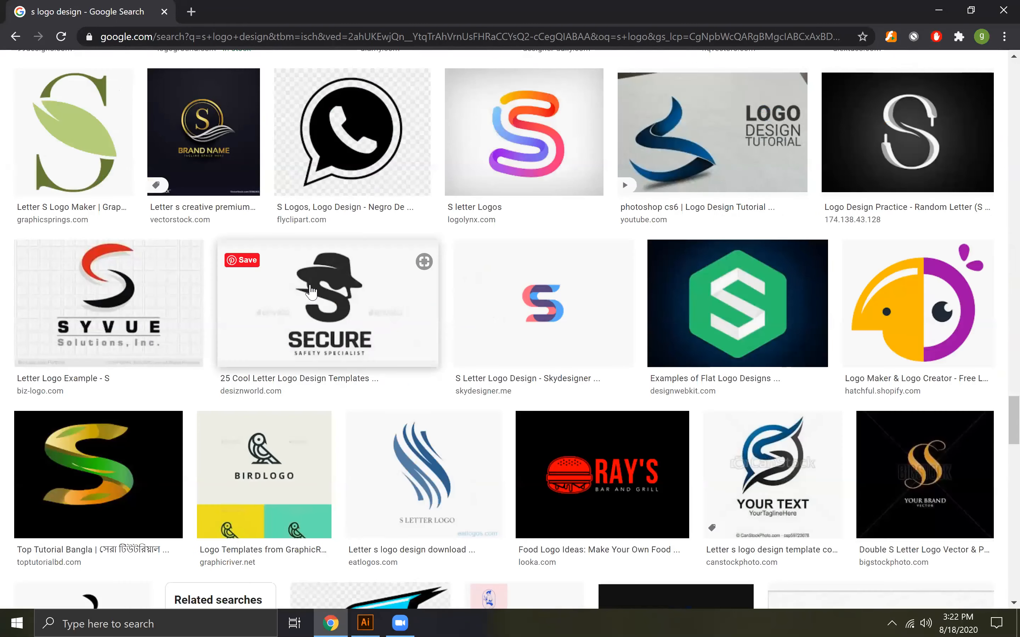
scroll(501, 331, "down", 1)
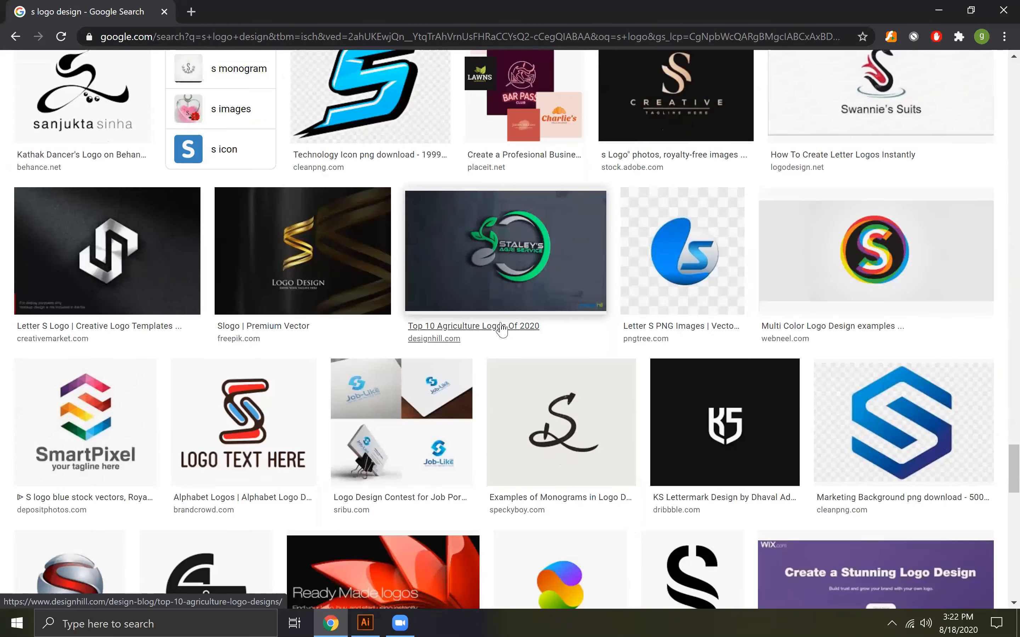
scroll(501, 331, "down", 20)
scroll(501, 330, "up", 20)
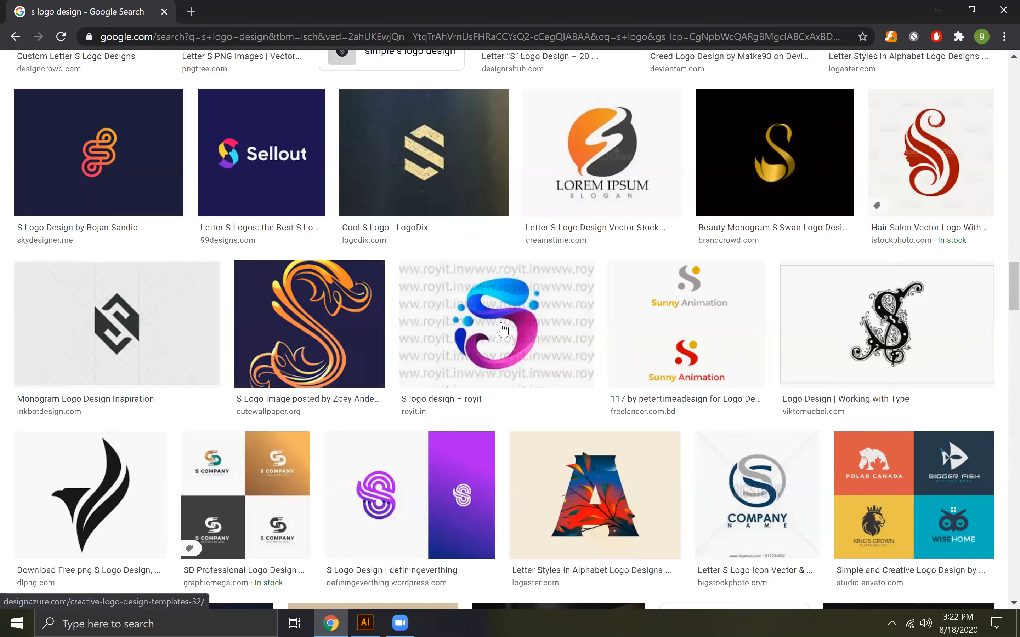
scroll(502, 331, "up", 6)
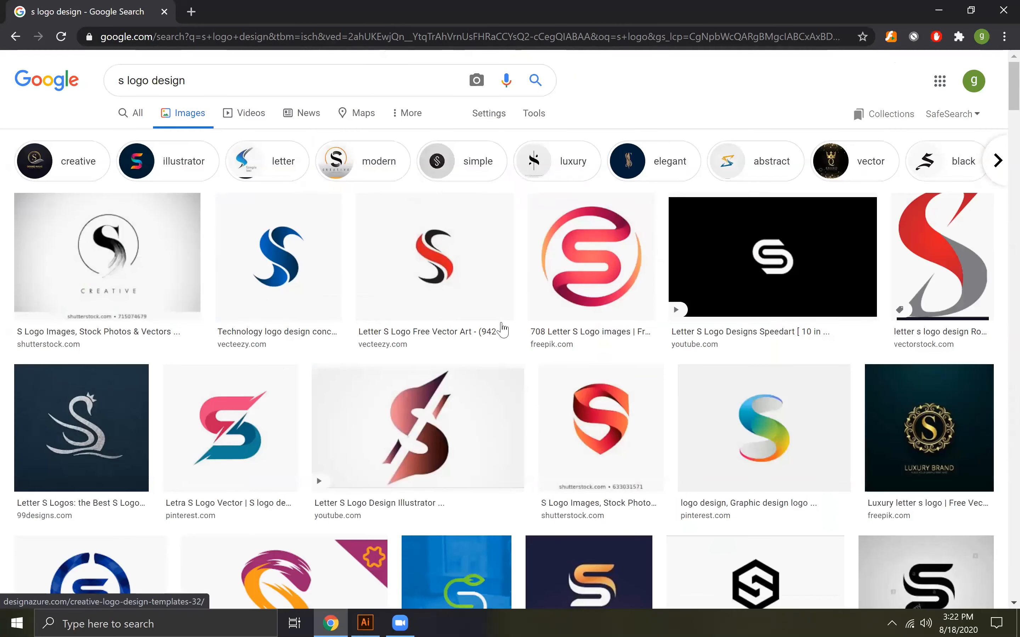
Open freepik.com in a new tab and search all resources for "snkrs"
left_click(192, 12)
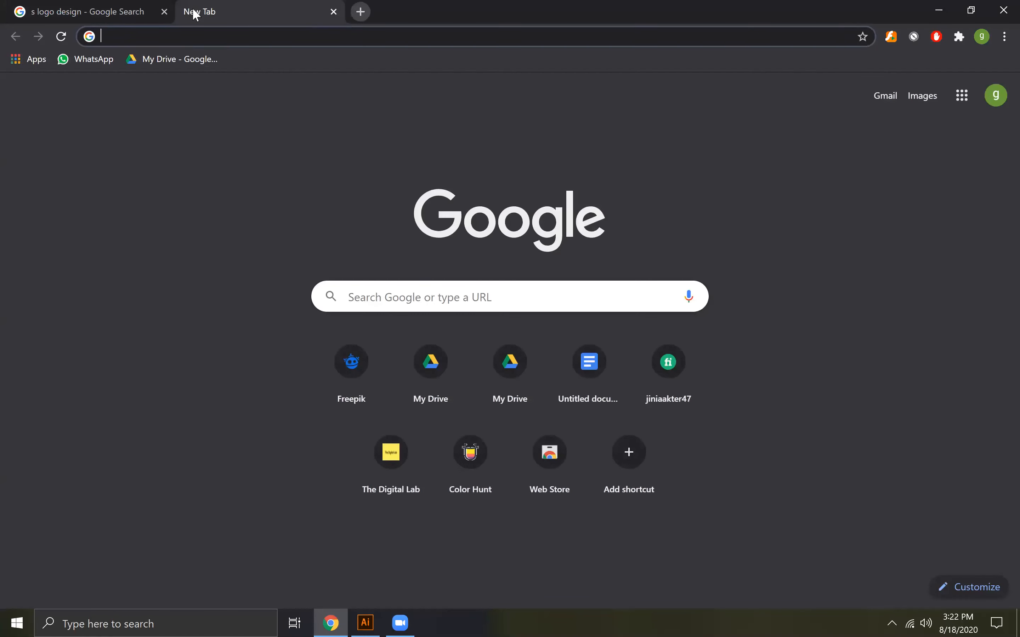
type("free")
key("Return")
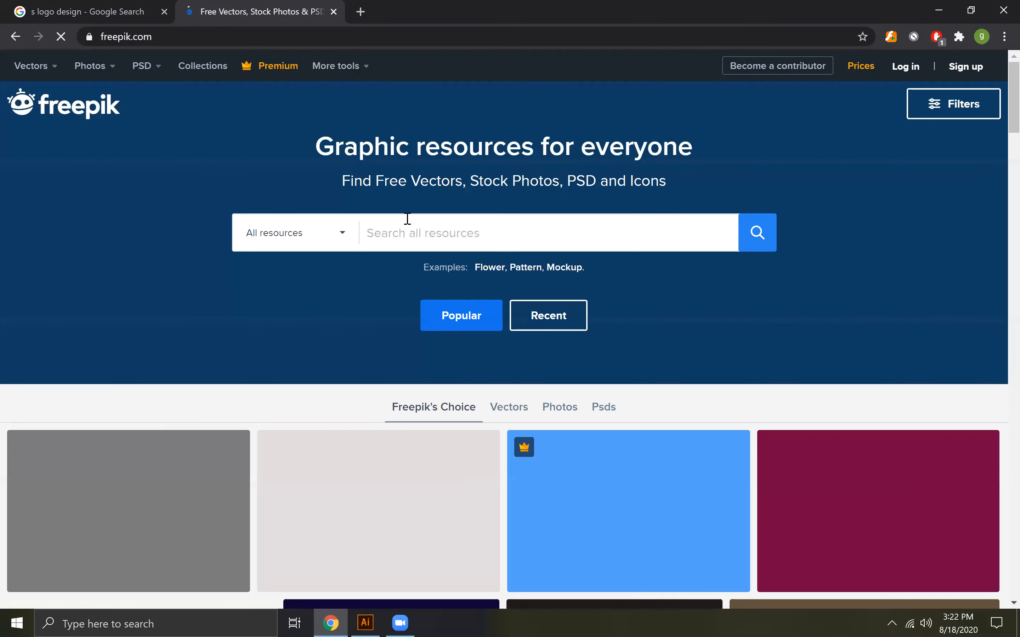
left_click(424, 237)
type("snkrs")
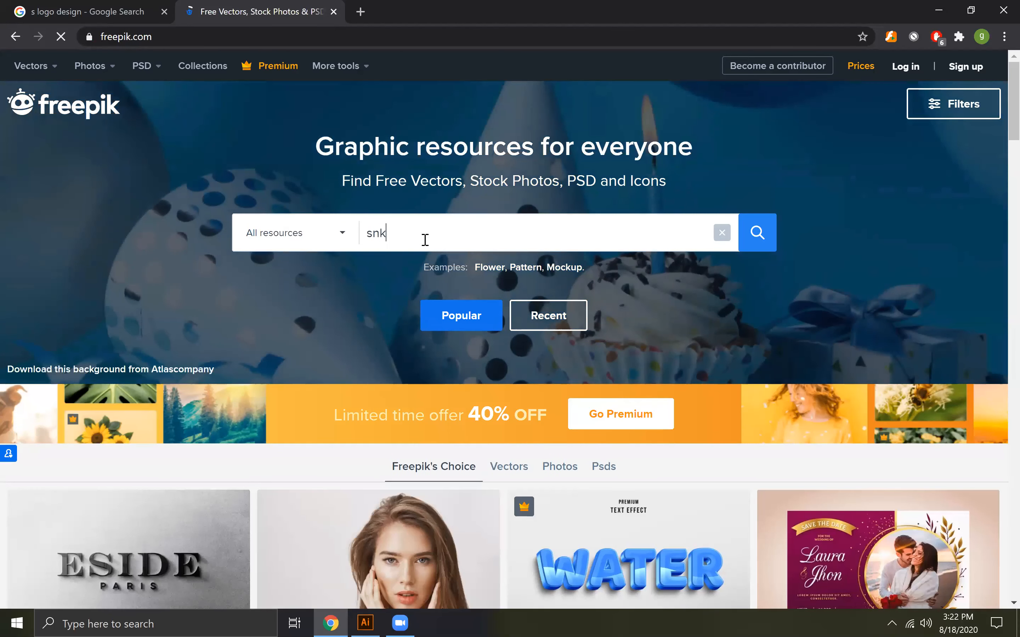
key("Return")
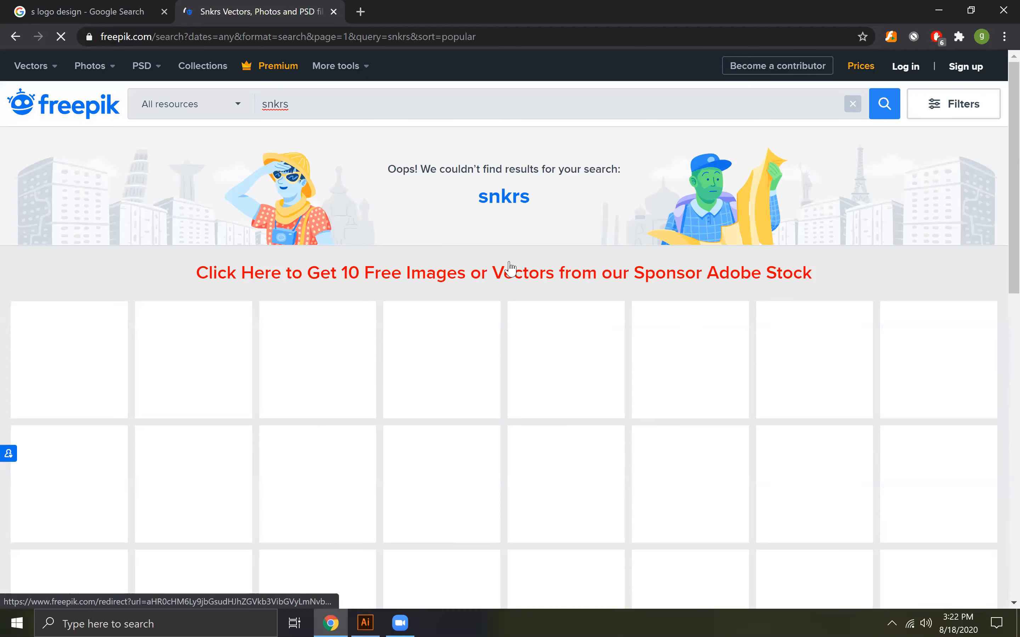
Close the Freepik tab and go back to the "snkrs shoe logo" image results
left_click(333, 12)
left_click(17, 37)
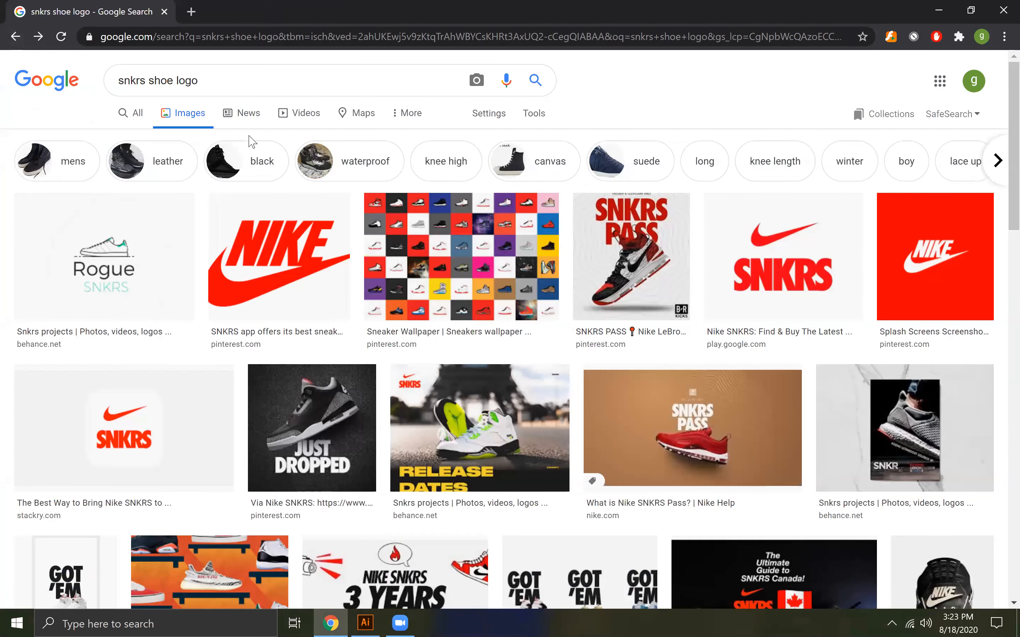
Return to the "snkrs shoes vector" image results and examine them for sneaker illustrations and shoe logo ideas
left_click(17, 37)
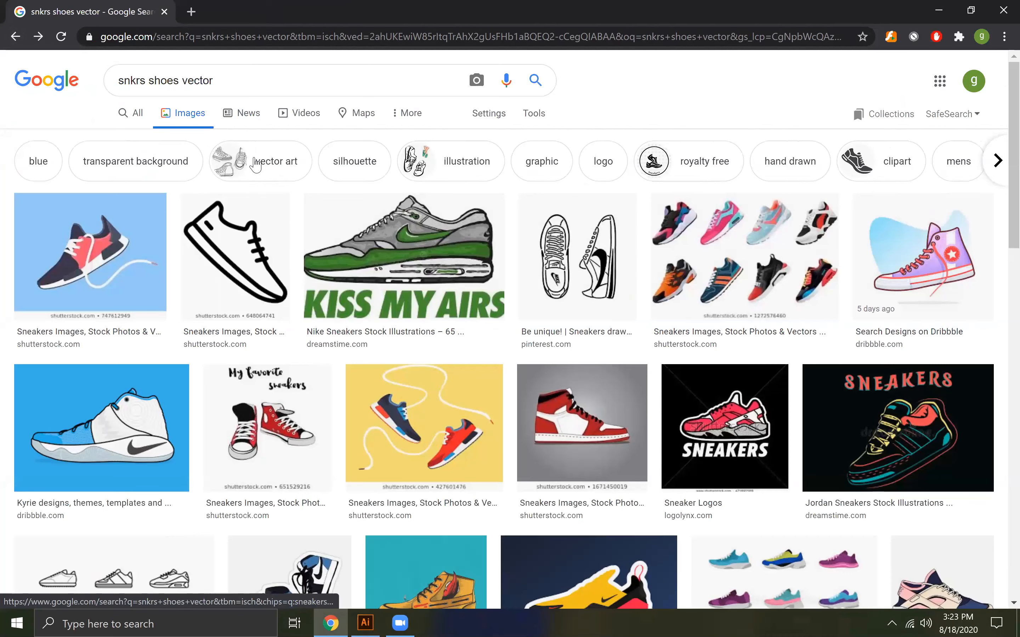
scroll(329, 314, "down", 5)
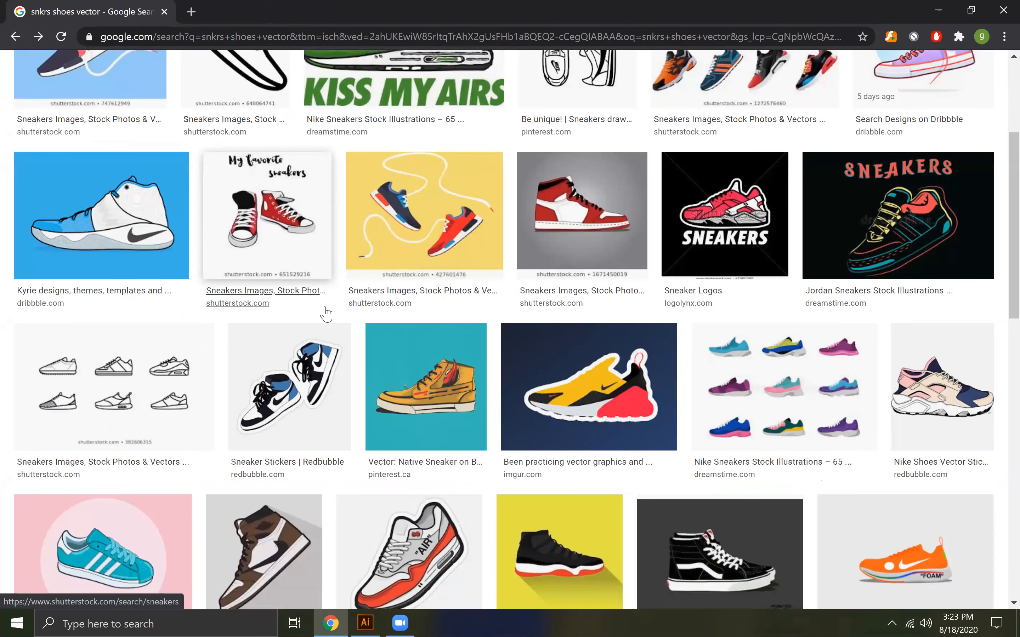
scroll(327, 314, "down", 5)
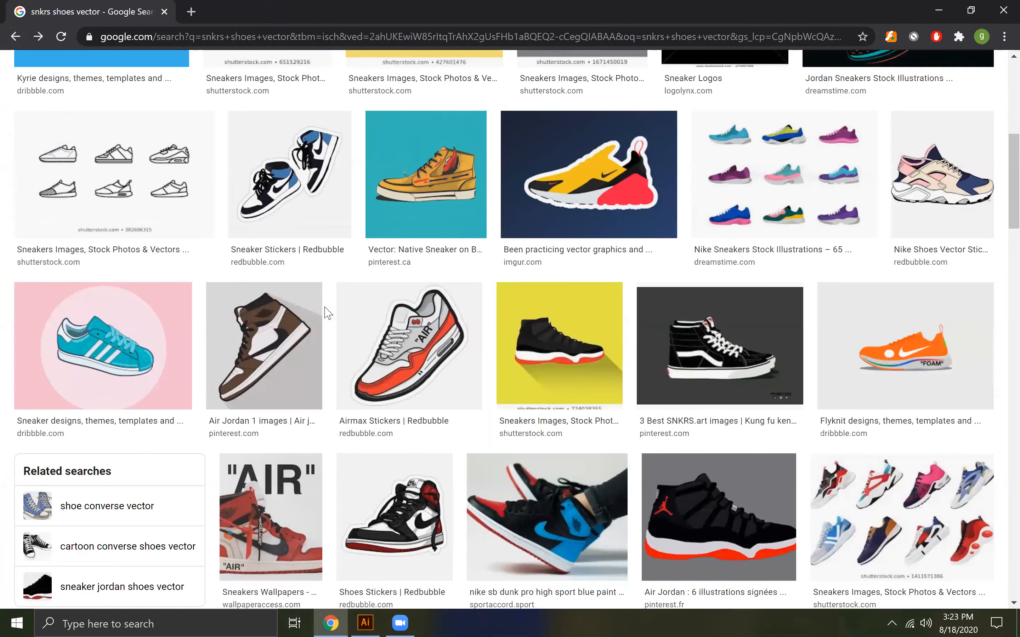
scroll(327, 314, "down", 2)
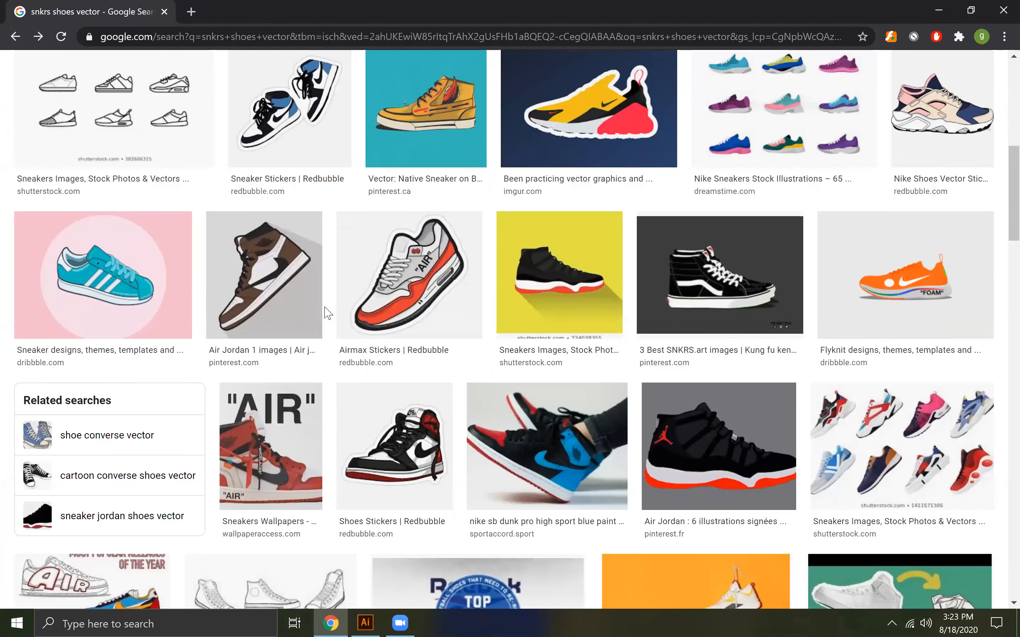
scroll(326, 314, "down", 5)
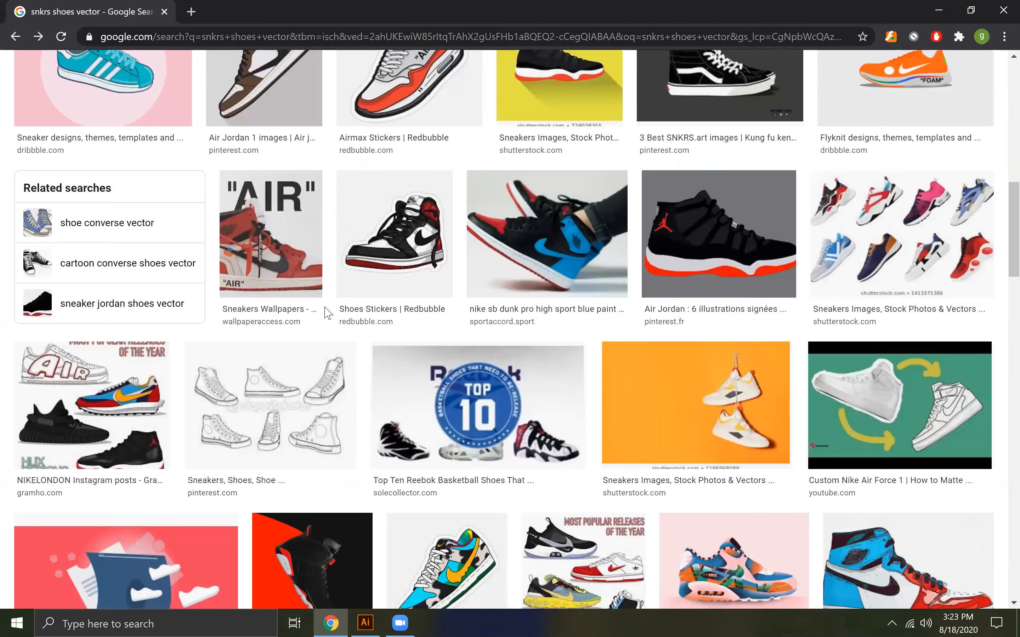
scroll(326, 314, "down", 5)
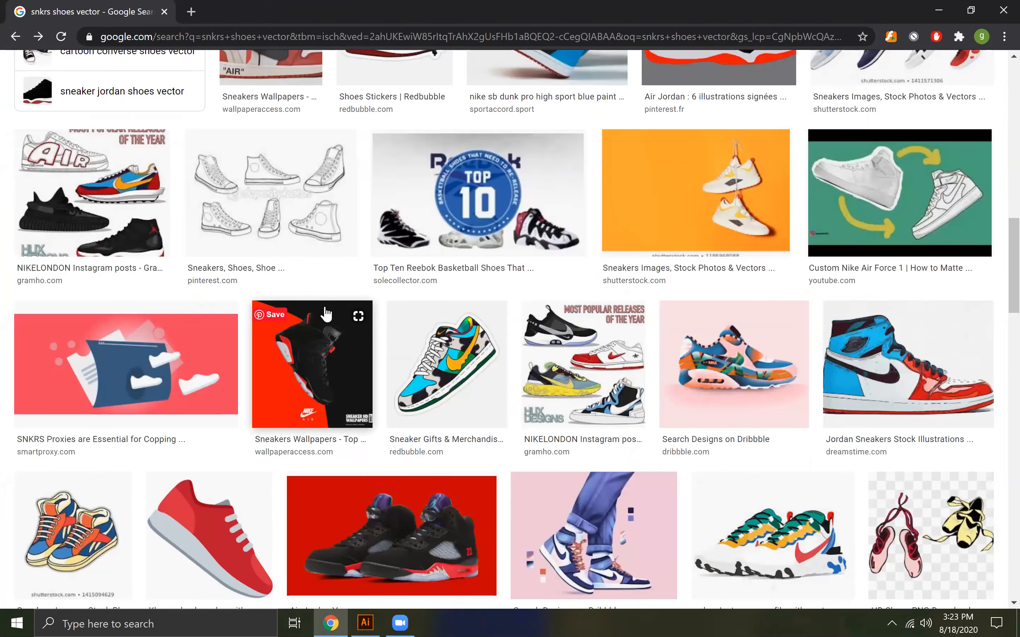
scroll(327, 314, "down", 5)
scroll(326, 314, "down", 2)
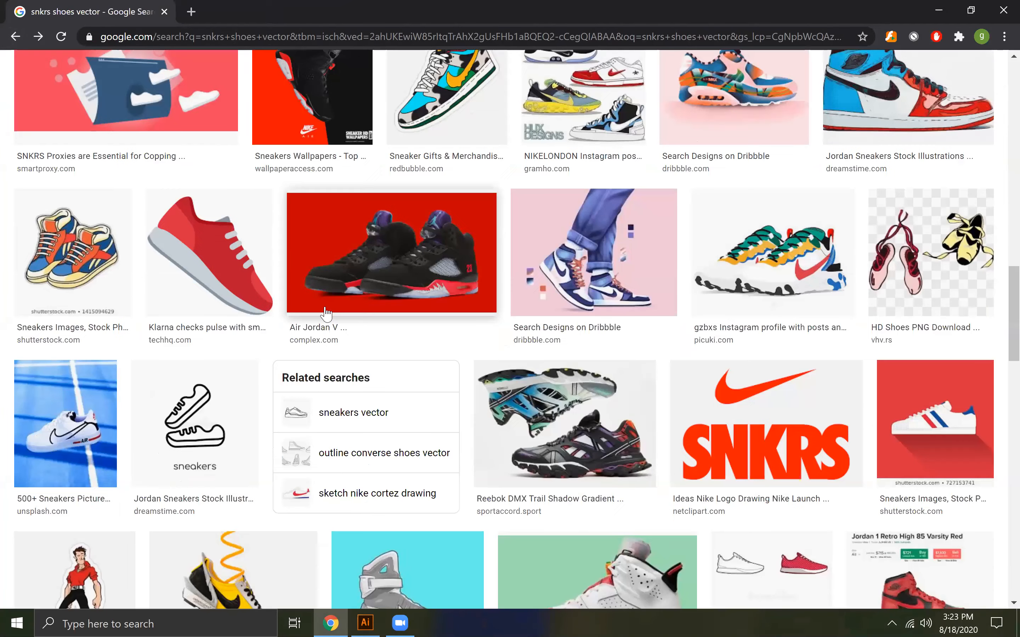
scroll(324, 312, "down", 10)
mouse_move(323, 312)
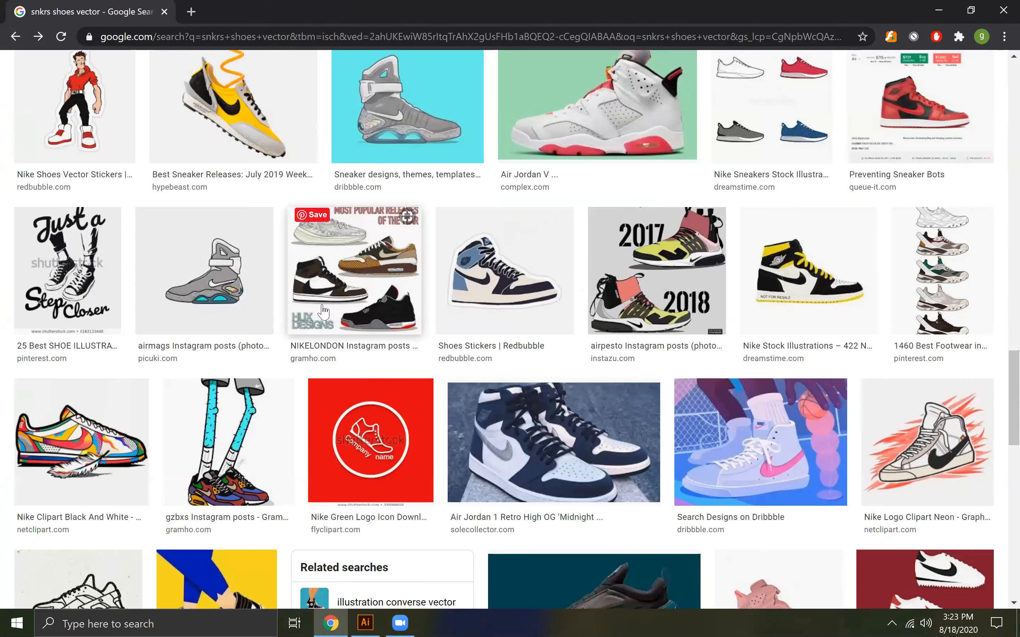
scroll(323, 312, "down", 8)
scroll(324, 312, "down", 5)
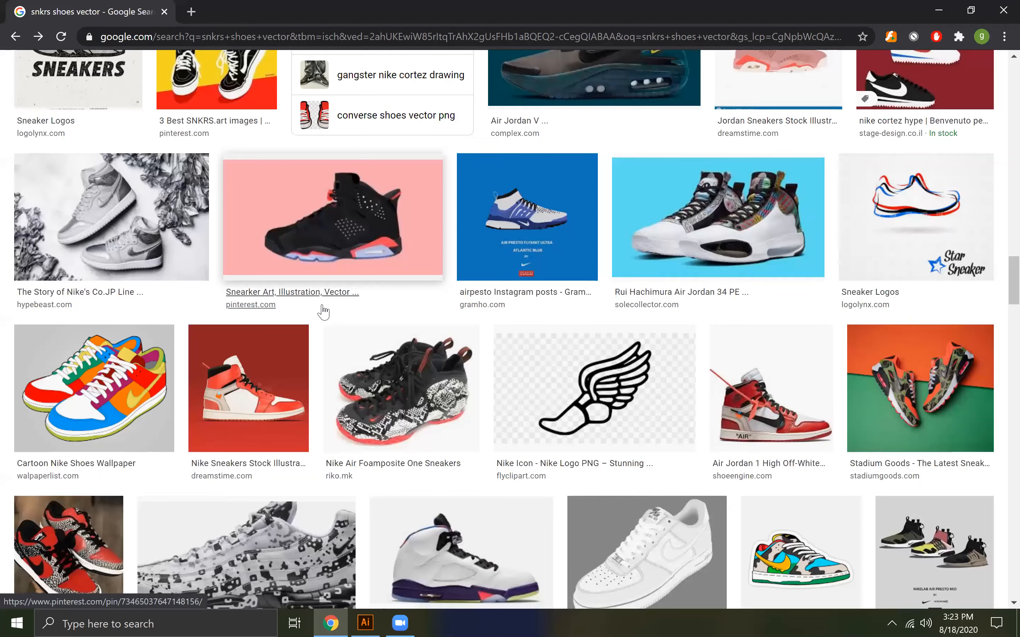
scroll(323, 312, "down", 5)
scroll(323, 312, "down", 8)
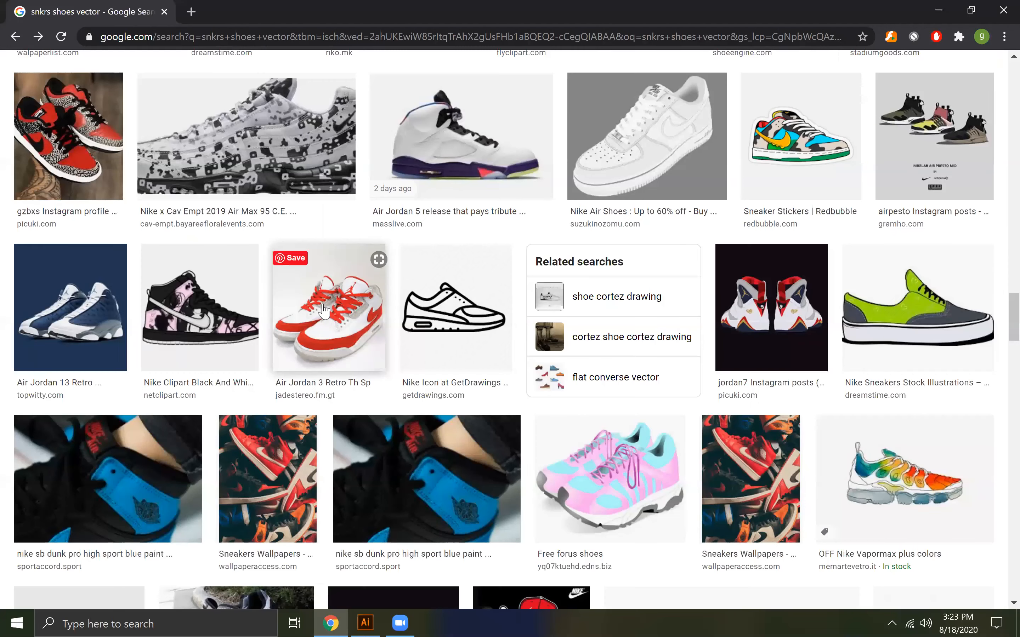
scroll(325, 310, "up", 1)
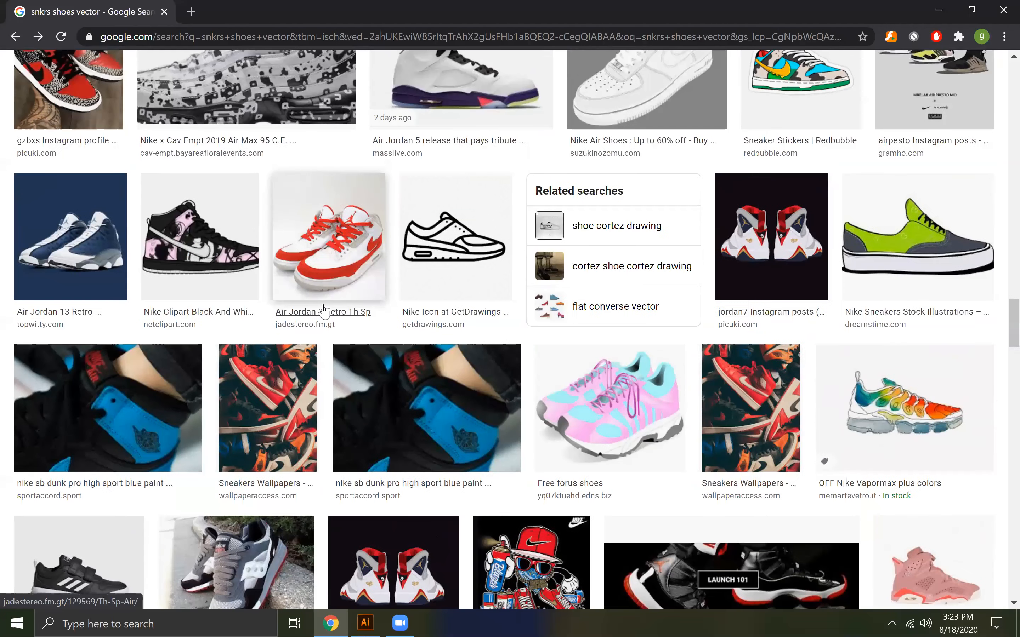
scroll(323, 312, "down", 5)
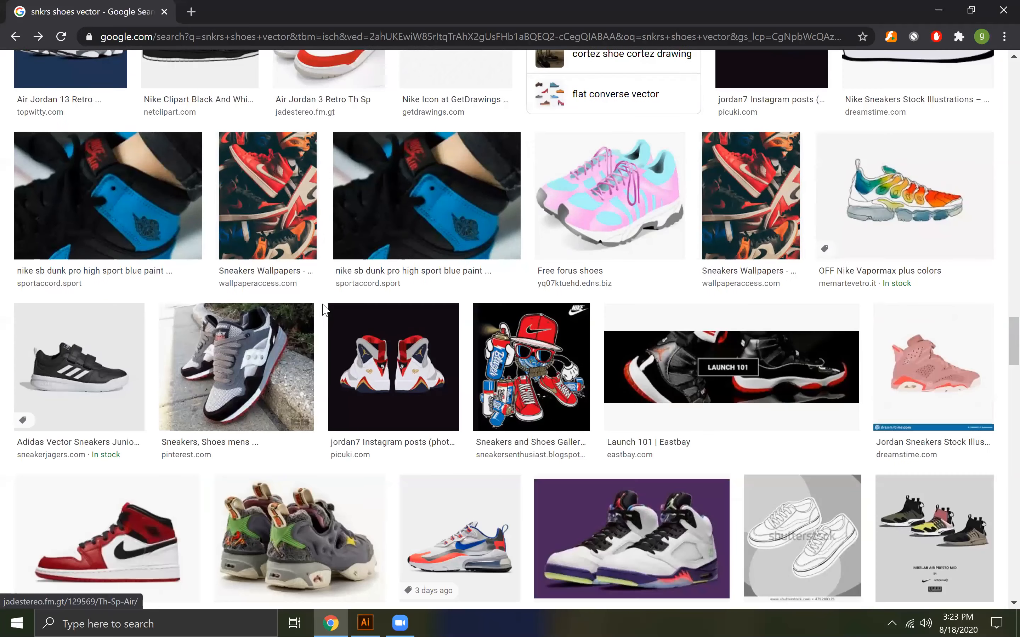
scroll(323, 312, "down", 5)
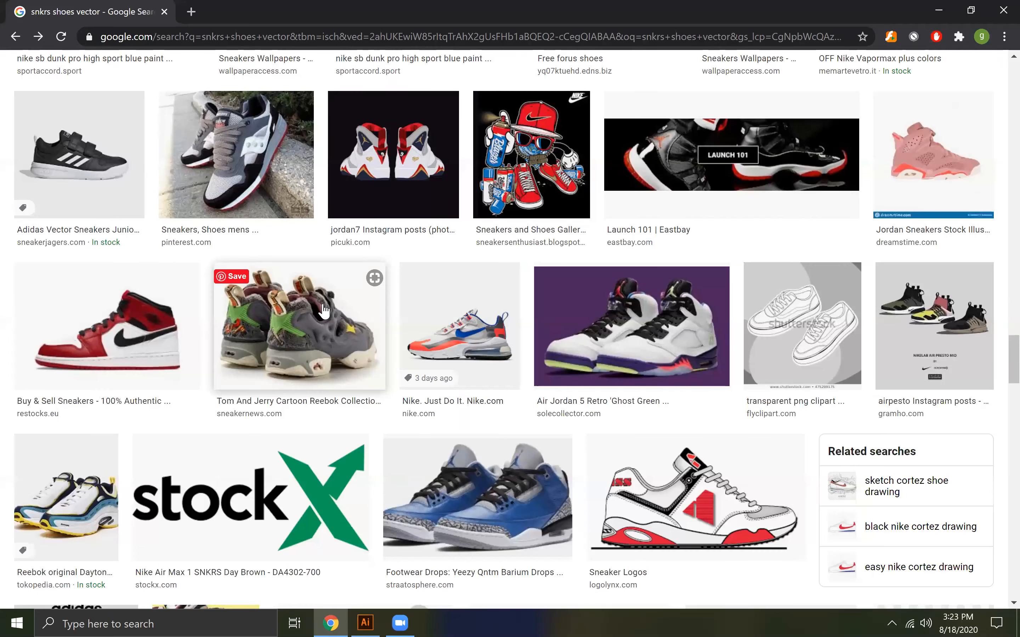
scroll(324, 312, "down", 7)
scroll(323, 312, "down", 3)
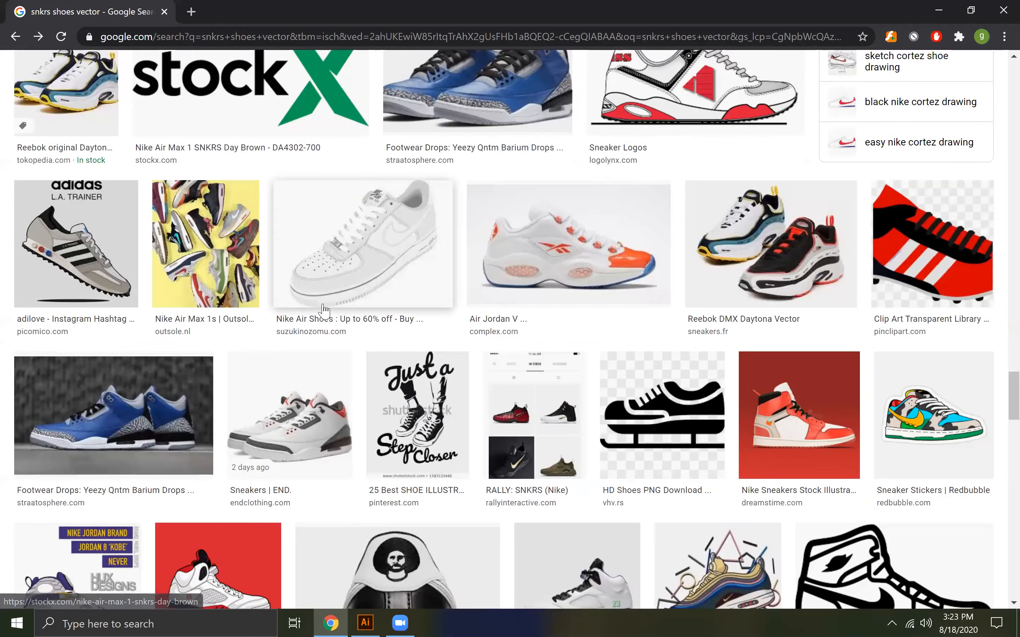
scroll(324, 311, "down", 6)
scroll(323, 311, "down", 10)
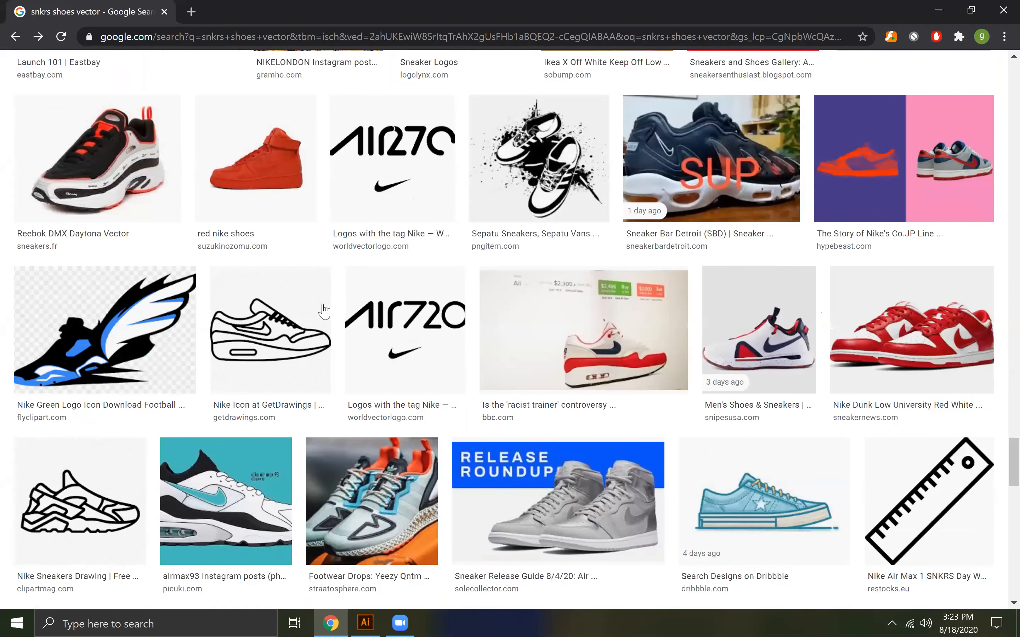
scroll(323, 311, "down", 9)
scroll(323, 311, "down", 3)
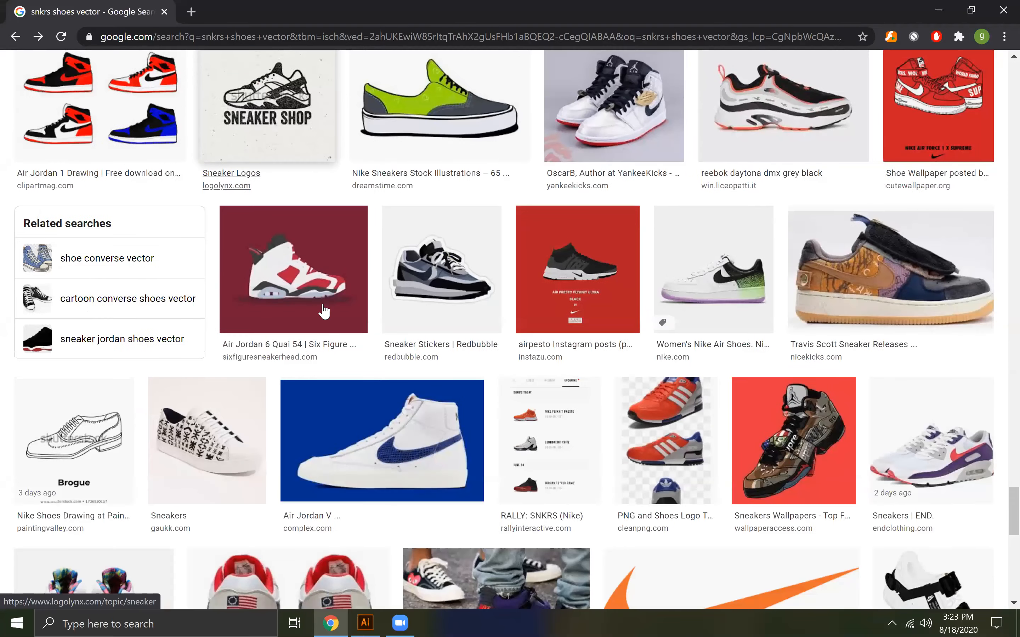
scroll(323, 311, "down", 9)
scroll(324, 311, "down", 9)
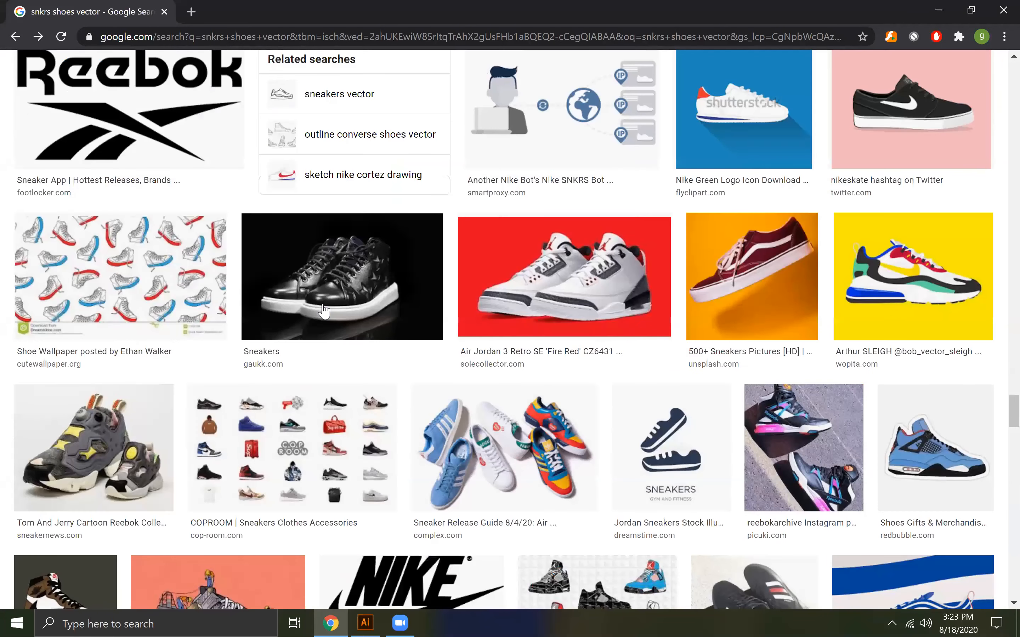
scroll(323, 312, "down", 10)
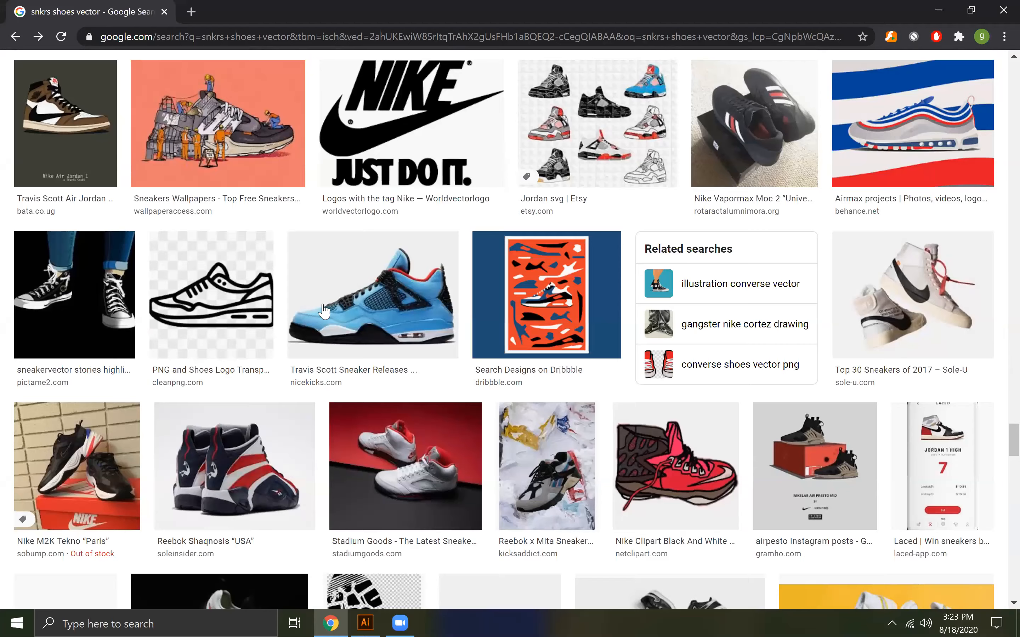
scroll(324, 312, "down", 7)
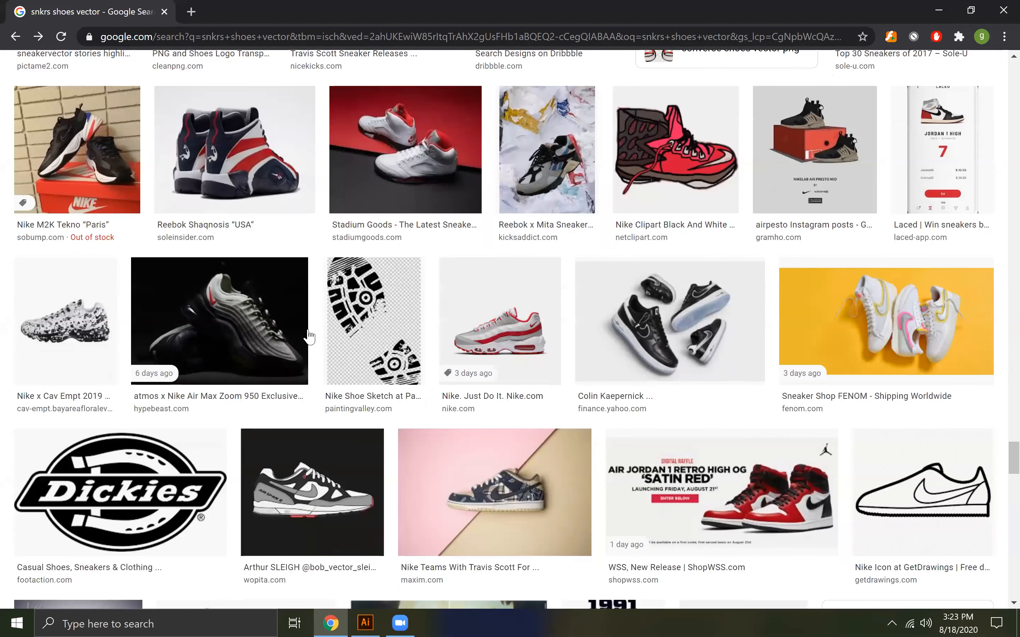
scroll(309, 336, "down", 7)
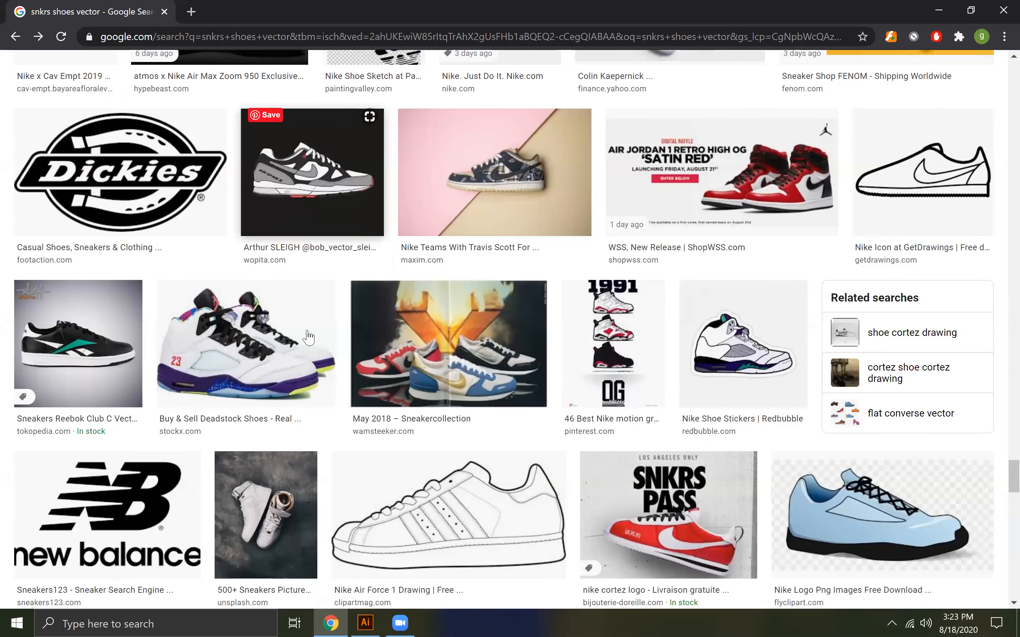
scroll(309, 337, "down", 9)
scroll(307, 343, "down", 9)
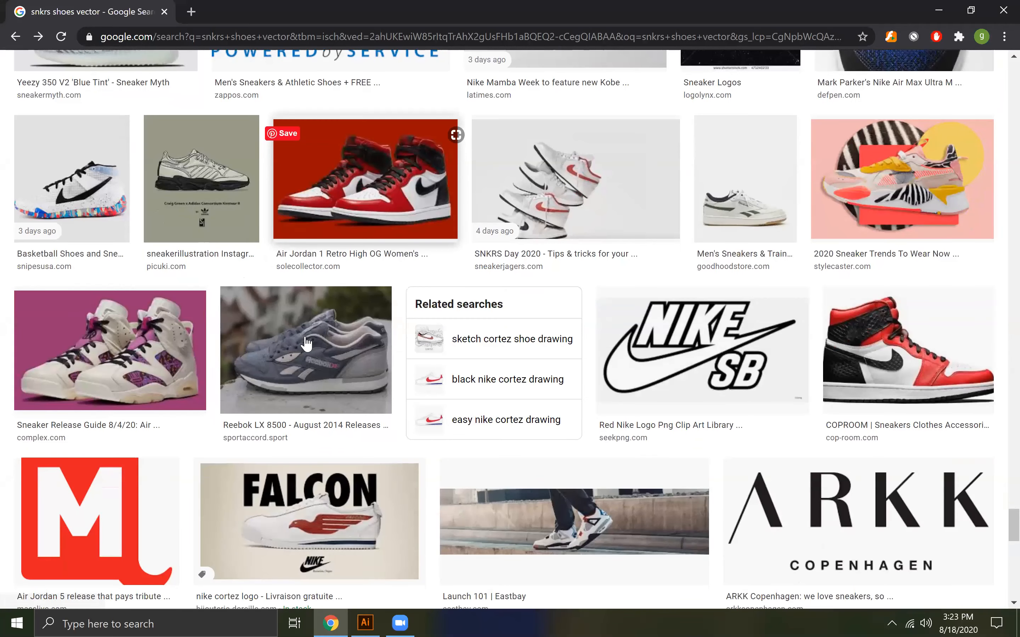
scroll(307, 343, "down", 13)
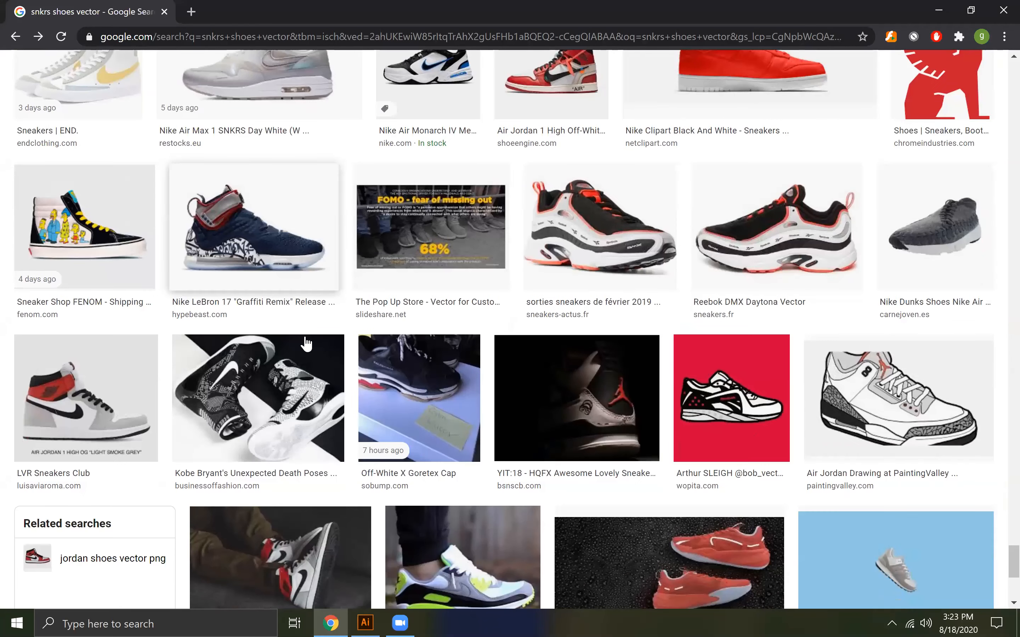
scroll(307, 344, "down", 2)
scroll(307, 344, "down", 4)
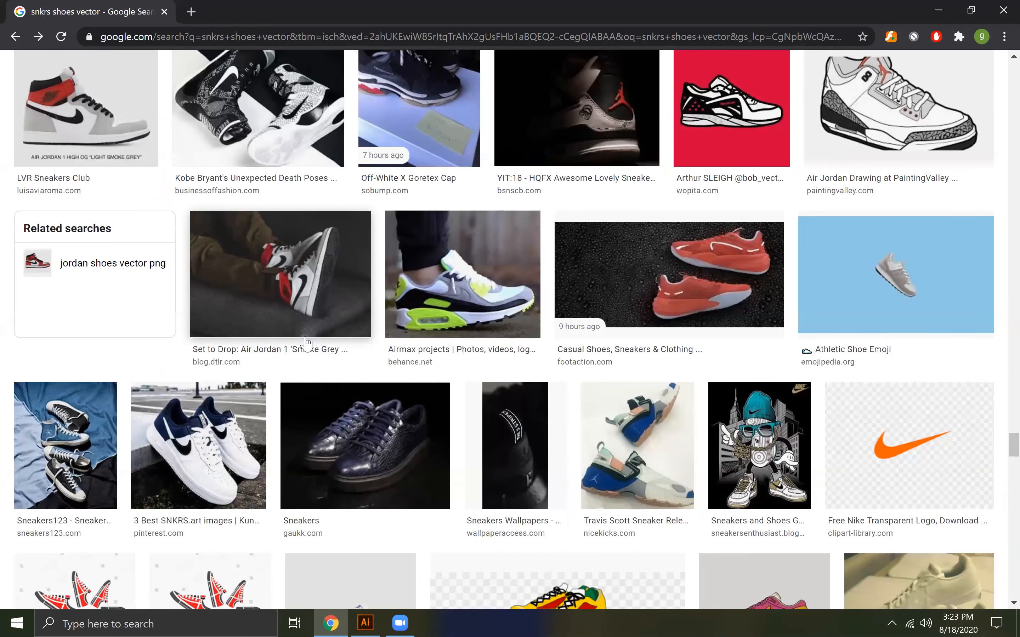
scroll(307, 344, "down", 4)
scroll(307, 344, "down", 4)
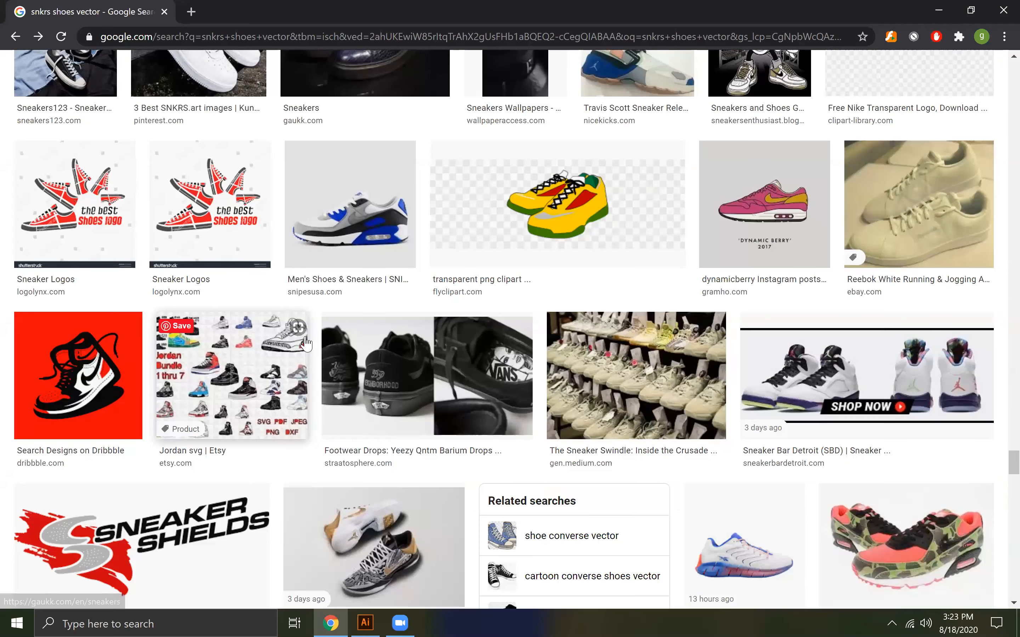
scroll(306, 344, "down", 1)
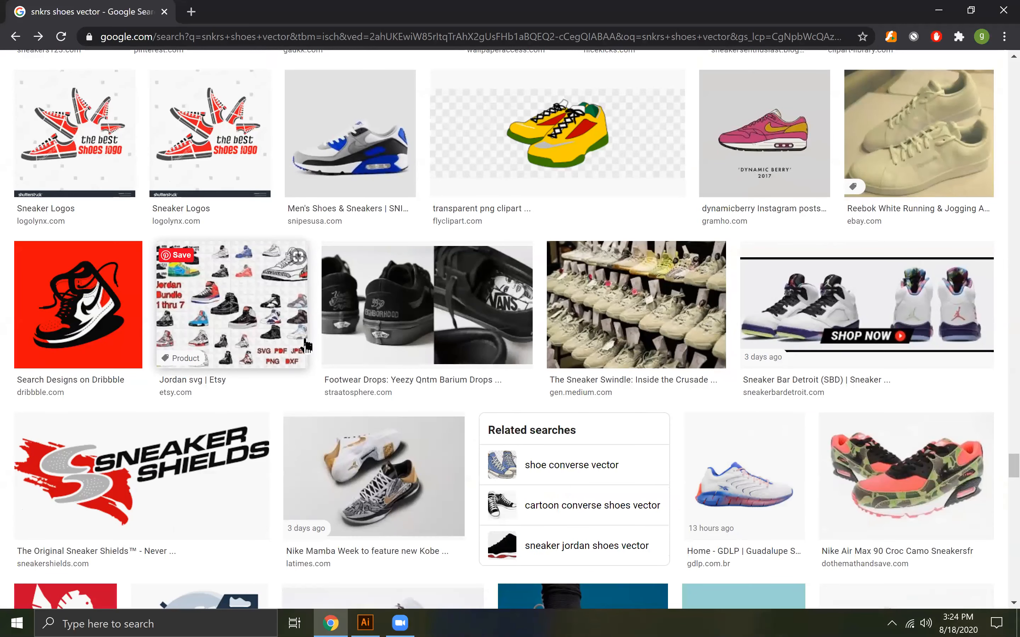
Preview the Dribbble high-top sneaker illustration on the red background, look through its related images, and close the preview
left_click(101, 319)
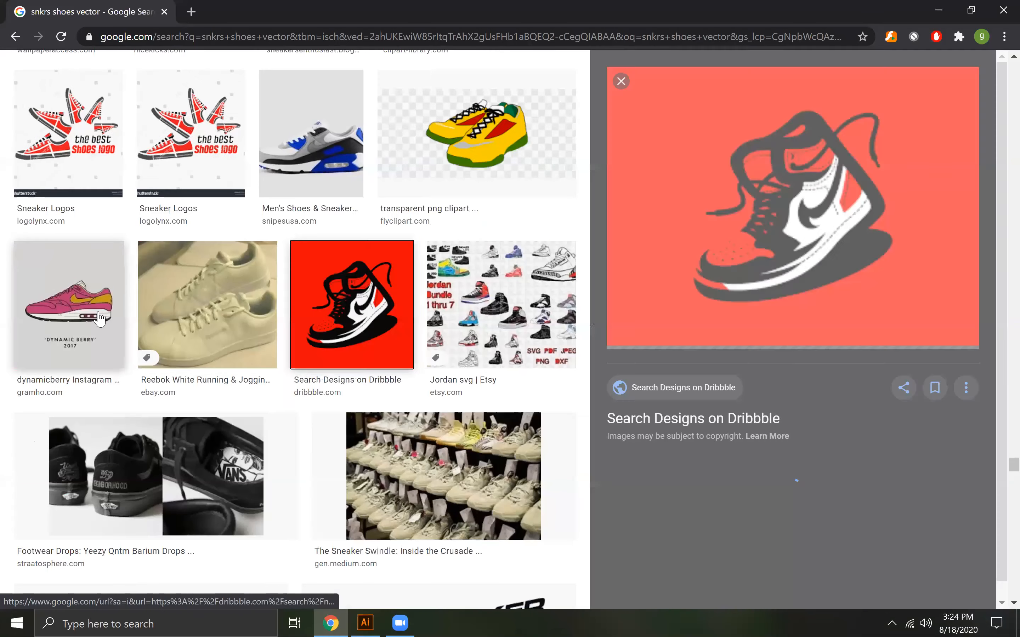
scroll(734, 325, "down", 6)
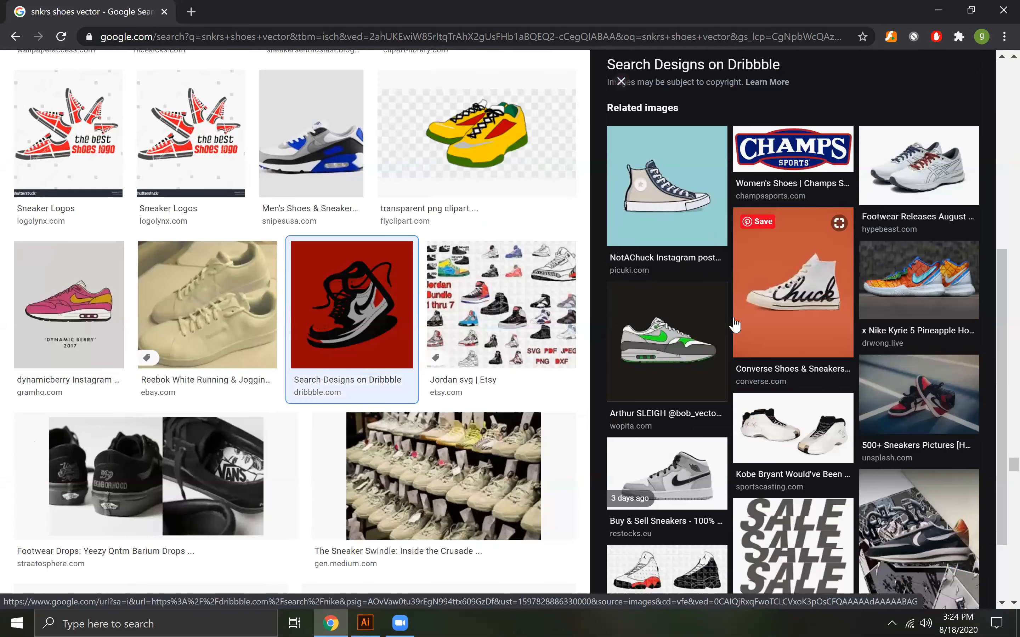
scroll(735, 325, "down", 2)
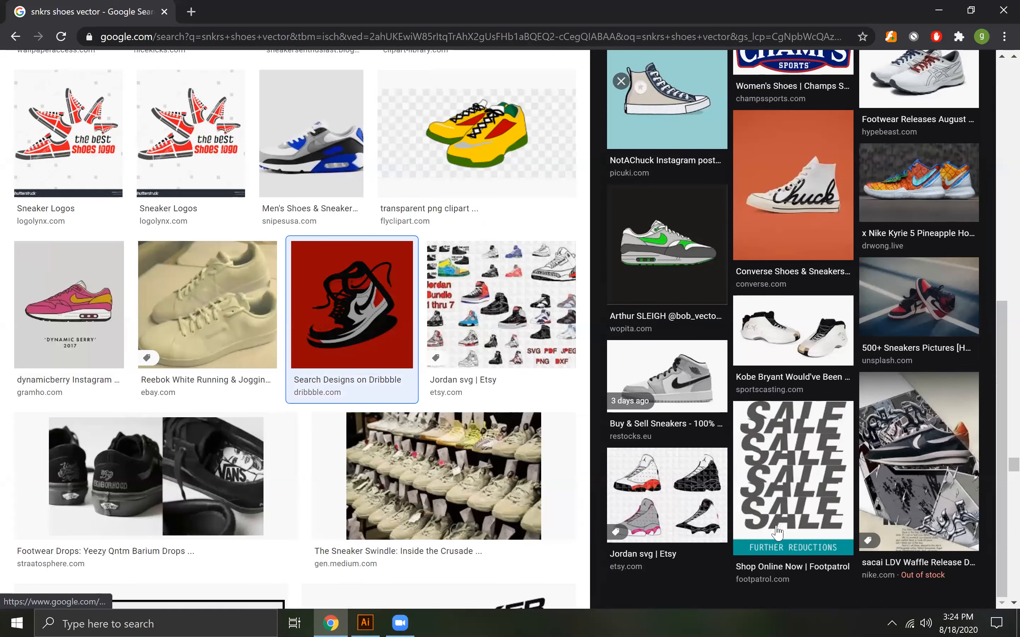
scroll(778, 539, "down", 4)
scroll(727, 295, "down", 5)
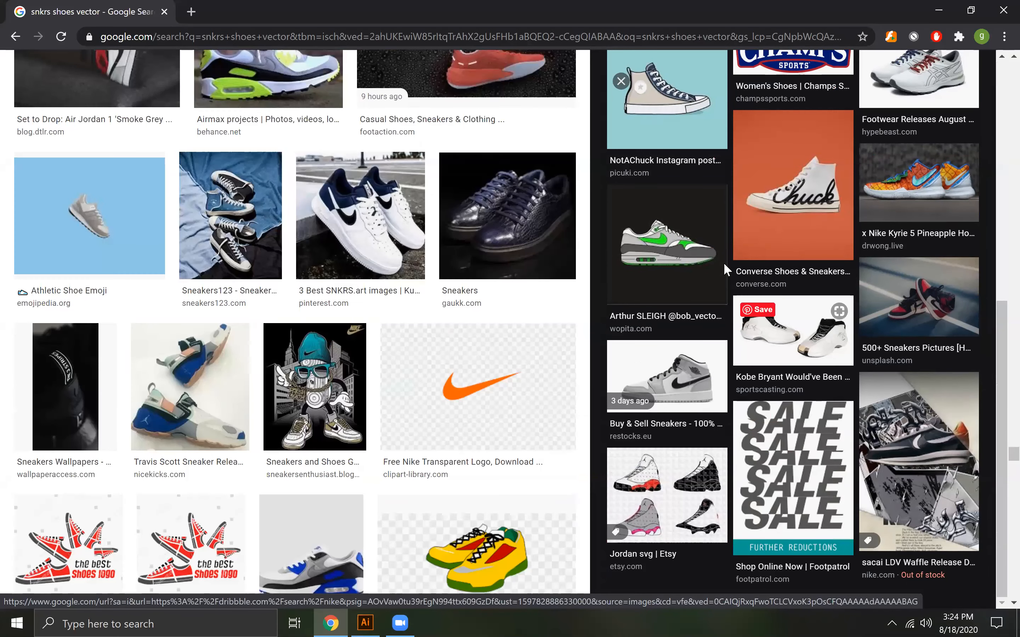
scroll(725, 270, "up", 10)
left_click(620, 81)
Examine the remaining "snkrs shoes vector" image results to the end of the page for sneaker illustrations and shoe logo ideas
scroll(395, 420, "down", 5)
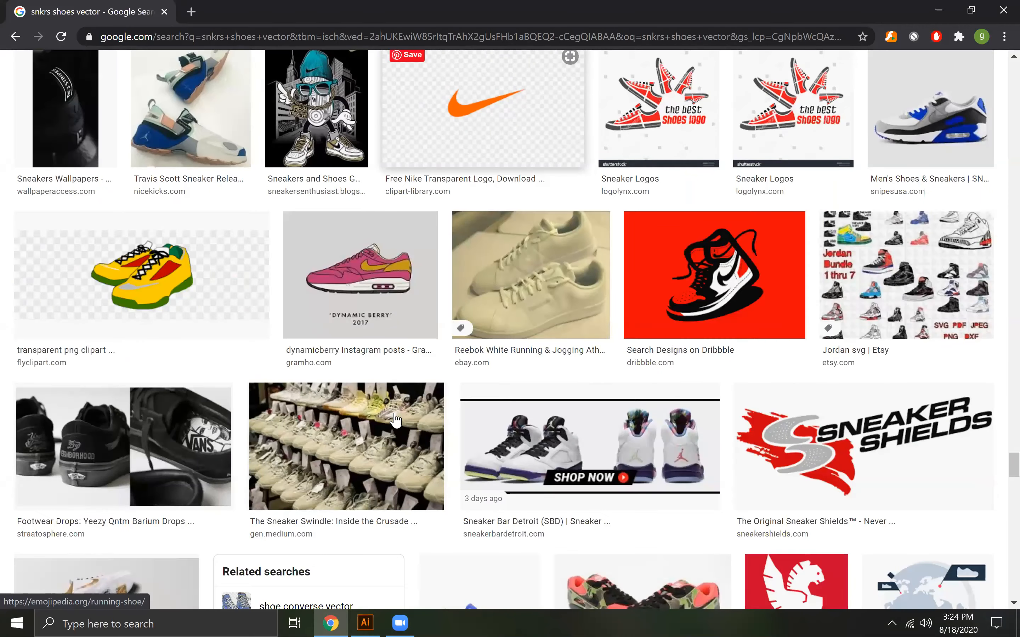
scroll(395, 420, "down", 8)
scroll(395, 420, "down", 6)
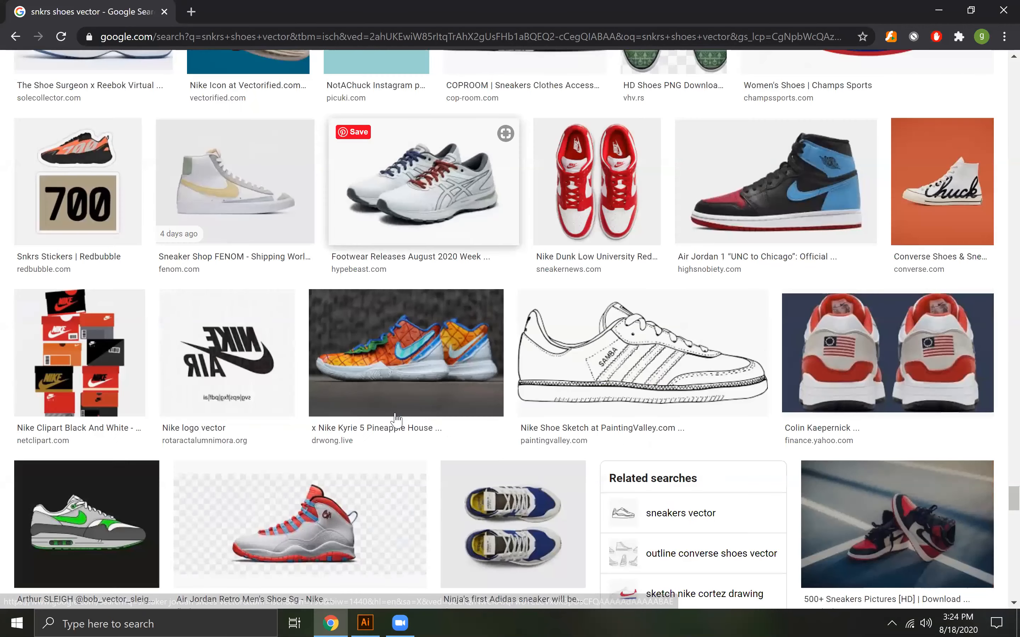
scroll(396, 420, "down", 13)
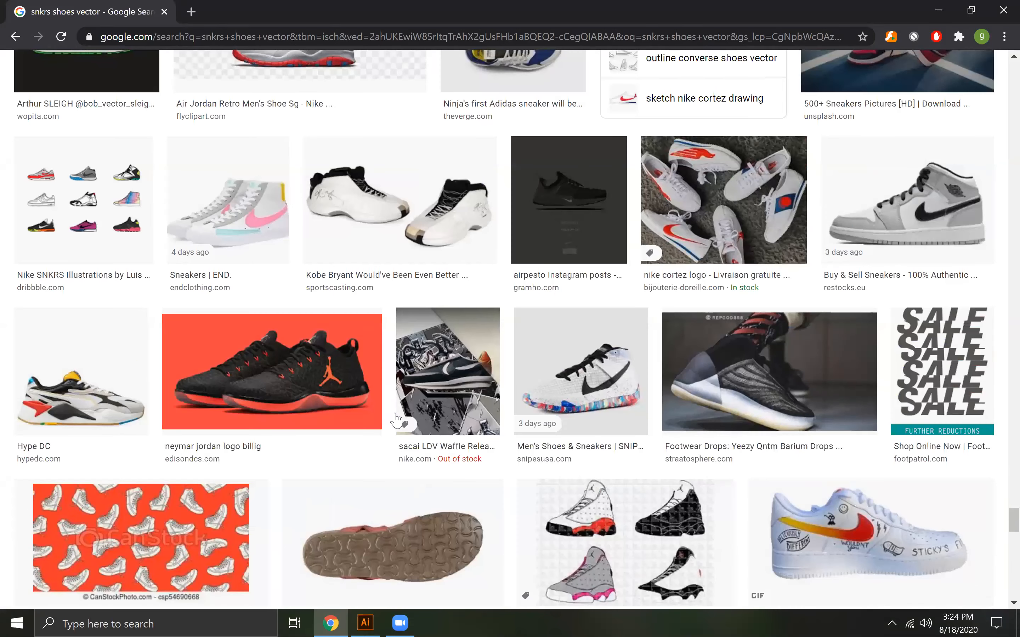
scroll(396, 421, "down", 6)
scroll(398, 420, "down", 5)
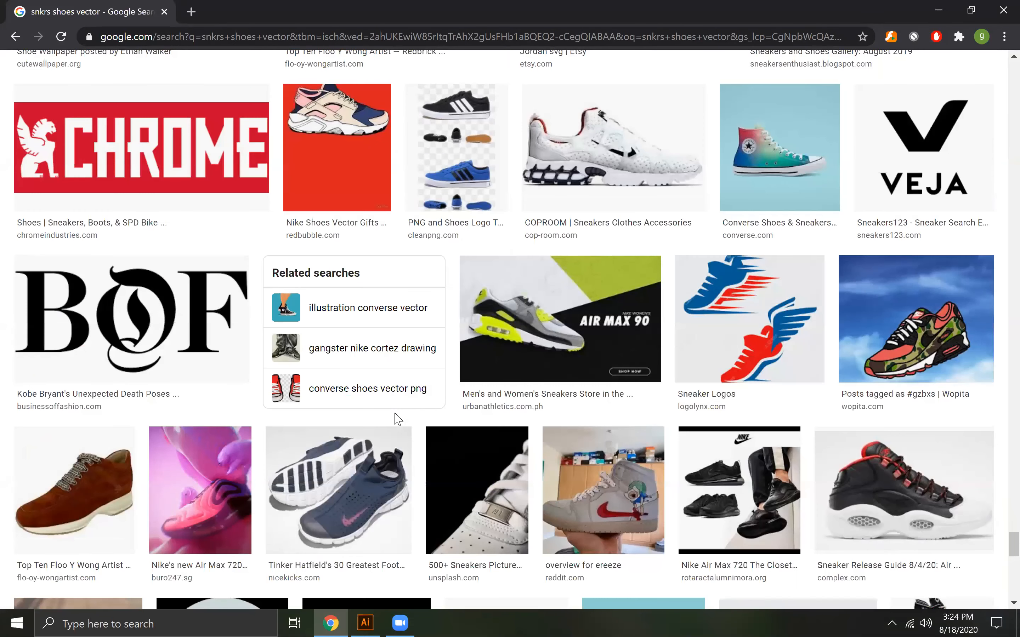
scroll(397, 421, "down", 3)
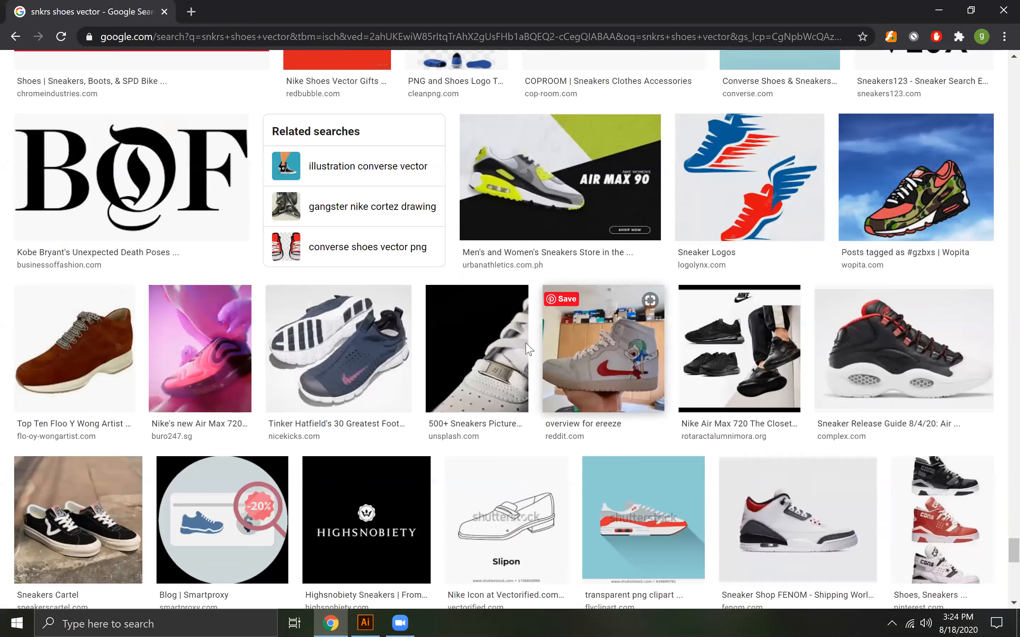
scroll(471, 406, "down", 5)
scroll(471, 406, "down", 6)
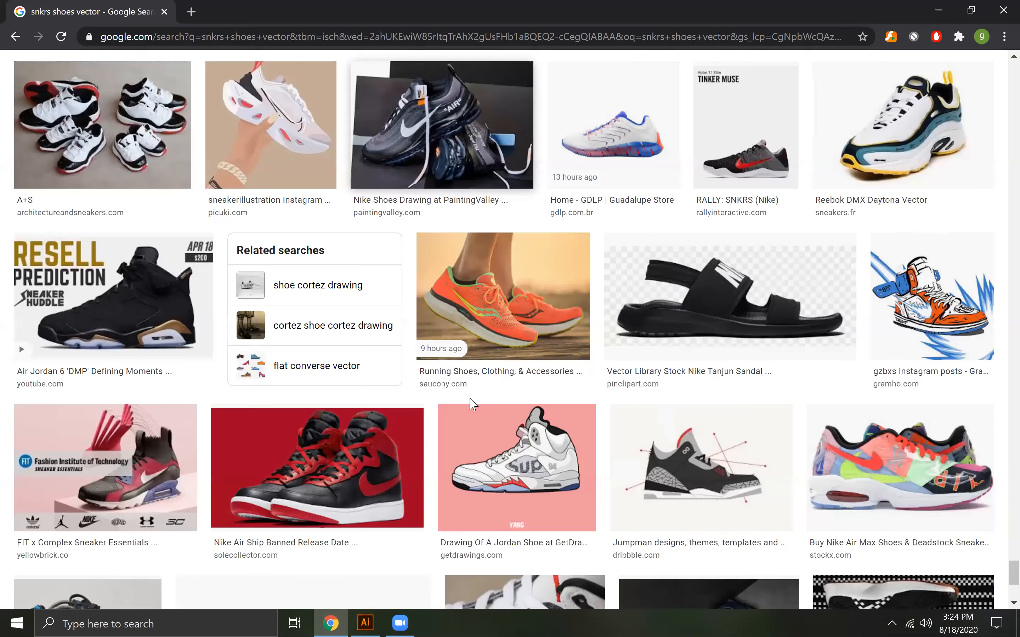
scroll(472, 404, "down", 6)
scroll(472, 404, "down", 2)
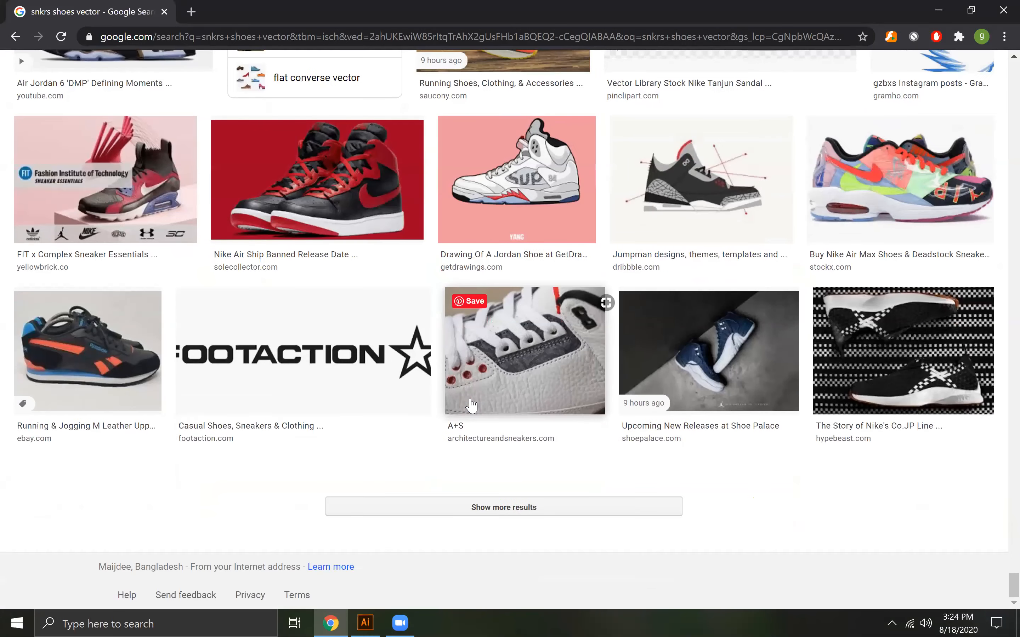
Review the "snkrs shoes vector" image results again from the end back to the first row for usable sneaker references
scroll(472, 406, "up", 8)
scroll(472, 405, "up", 20)
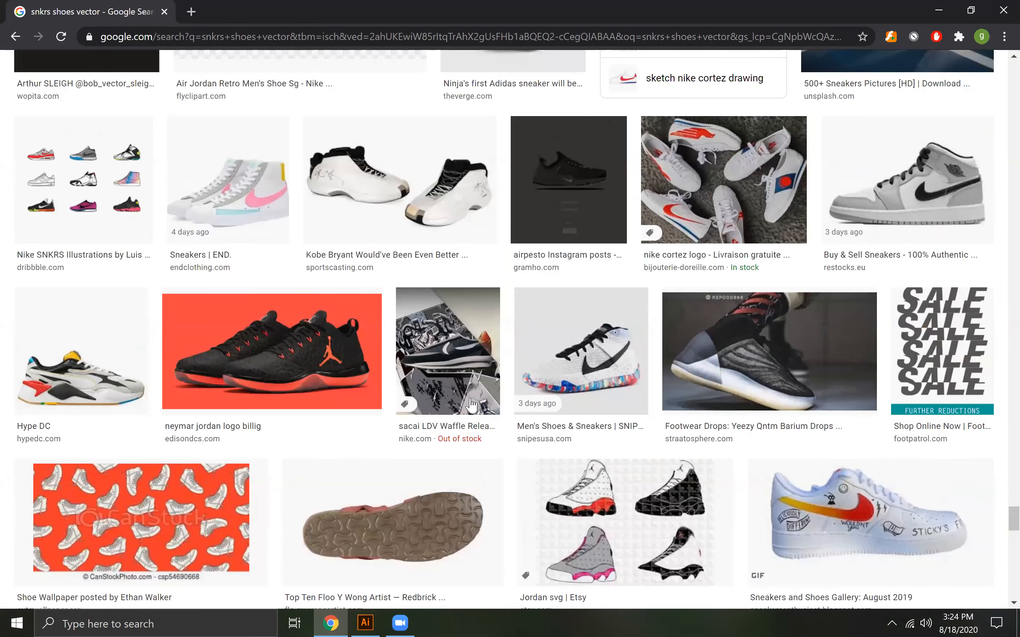
scroll(471, 405, "up", 10)
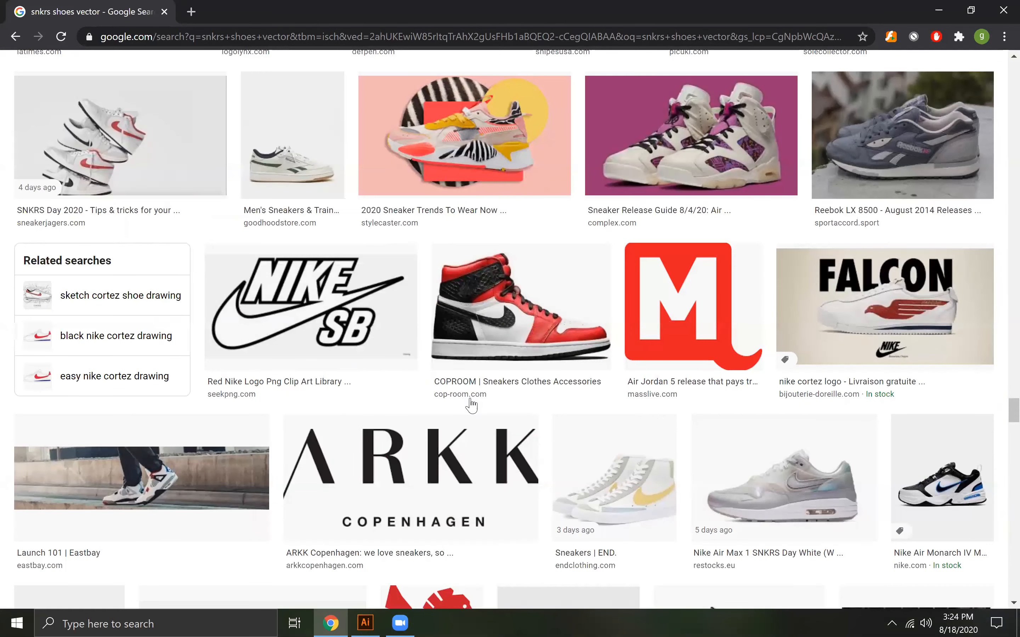
scroll(472, 406, "up", 10)
scroll(472, 405, "up", 5)
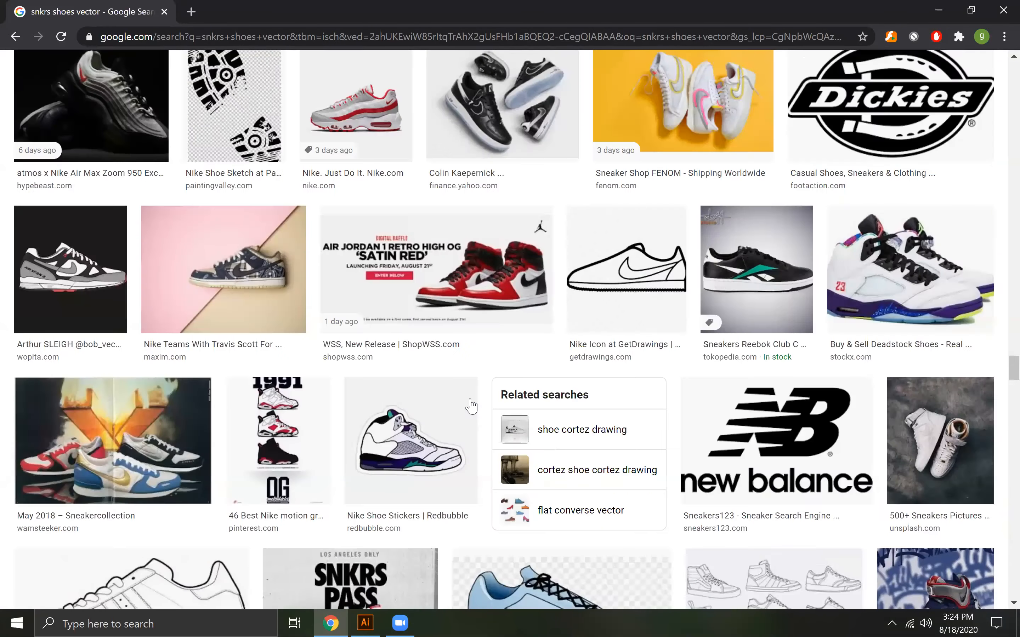
scroll(472, 405, "up", 5)
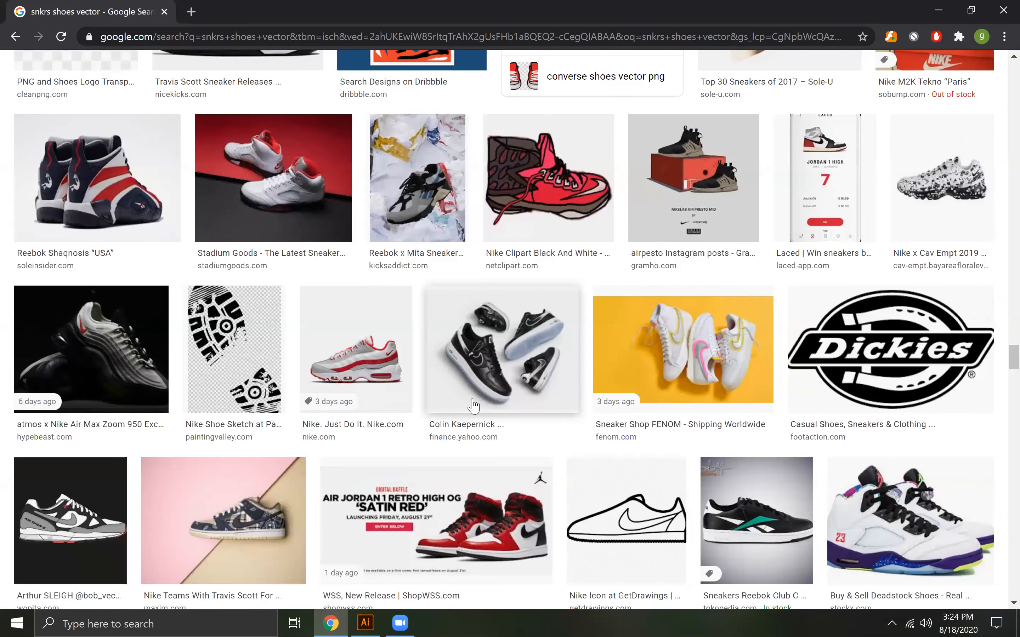
scroll(473, 406, "down", 11)
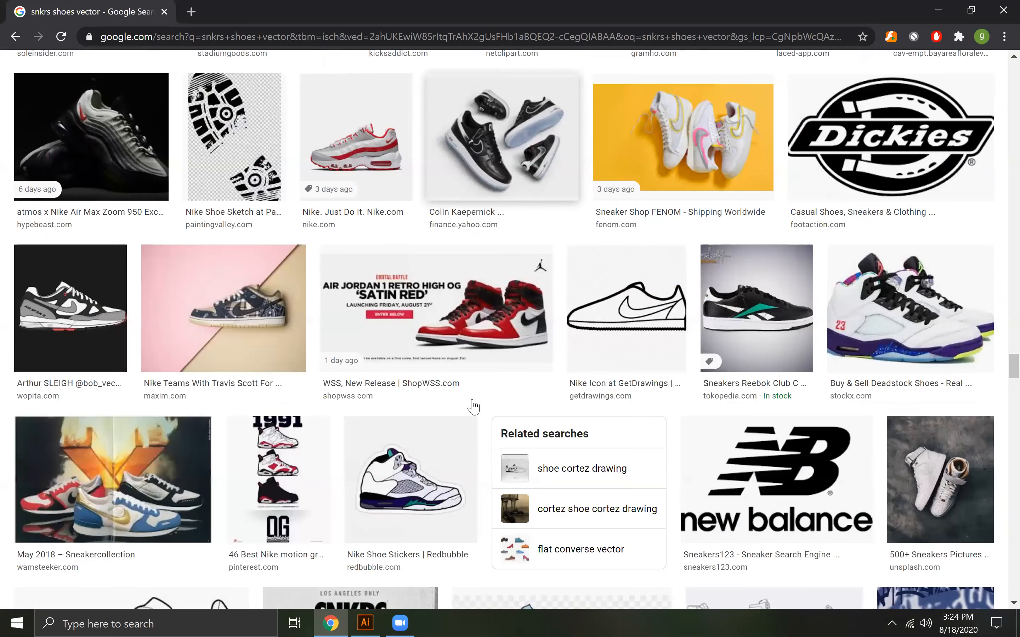
scroll(474, 406, "up", 10)
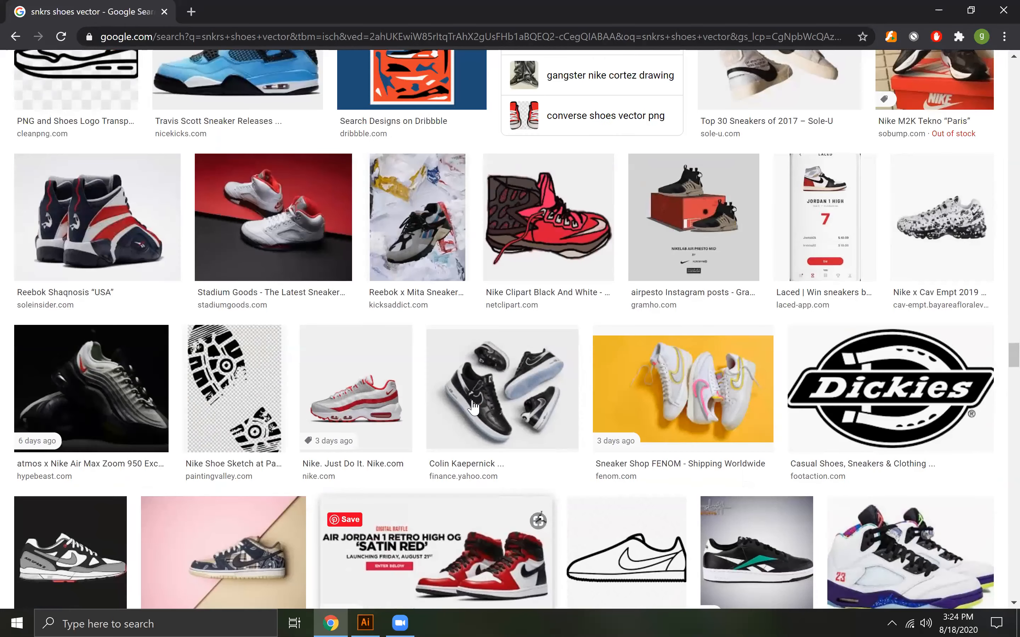
scroll(474, 405, "up", 5)
scroll(474, 407, "up", 9)
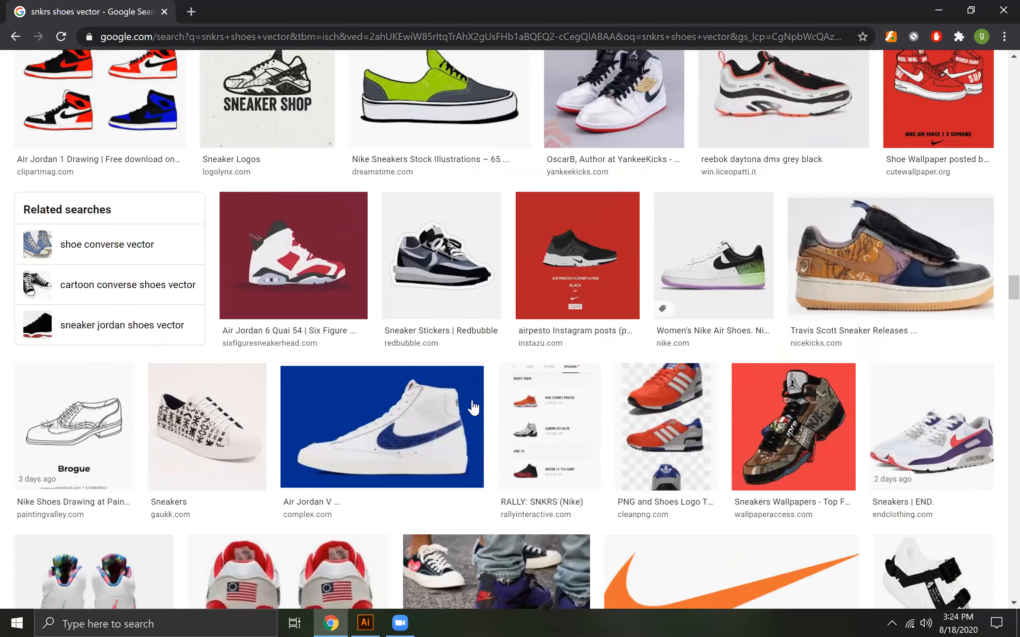
scroll(474, 407, "up", 15)
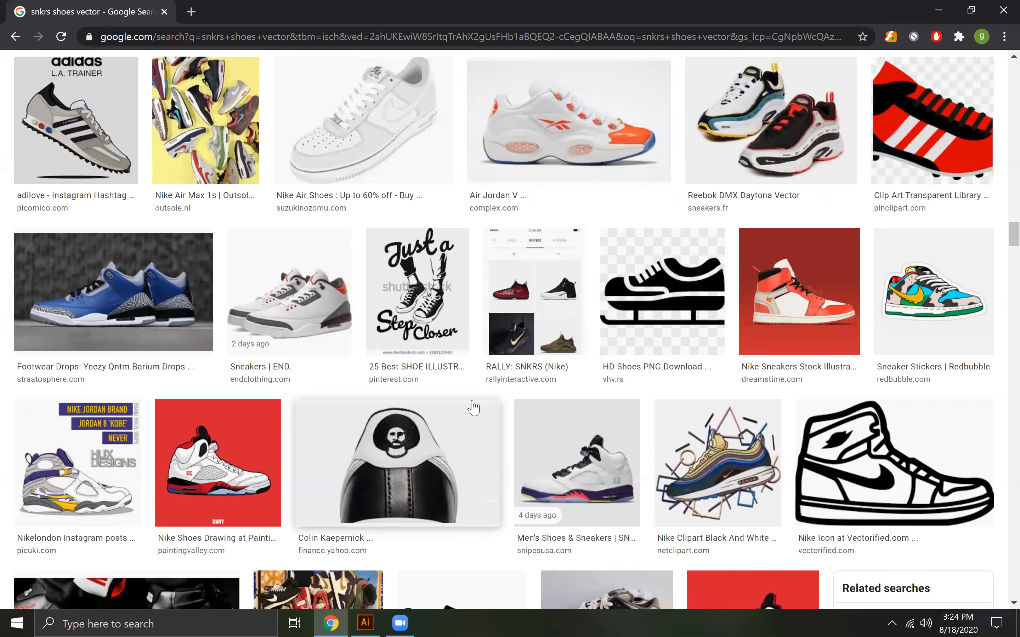
scroll(474, 407, "up", 10)
scroll(474, 407, "up", 7)
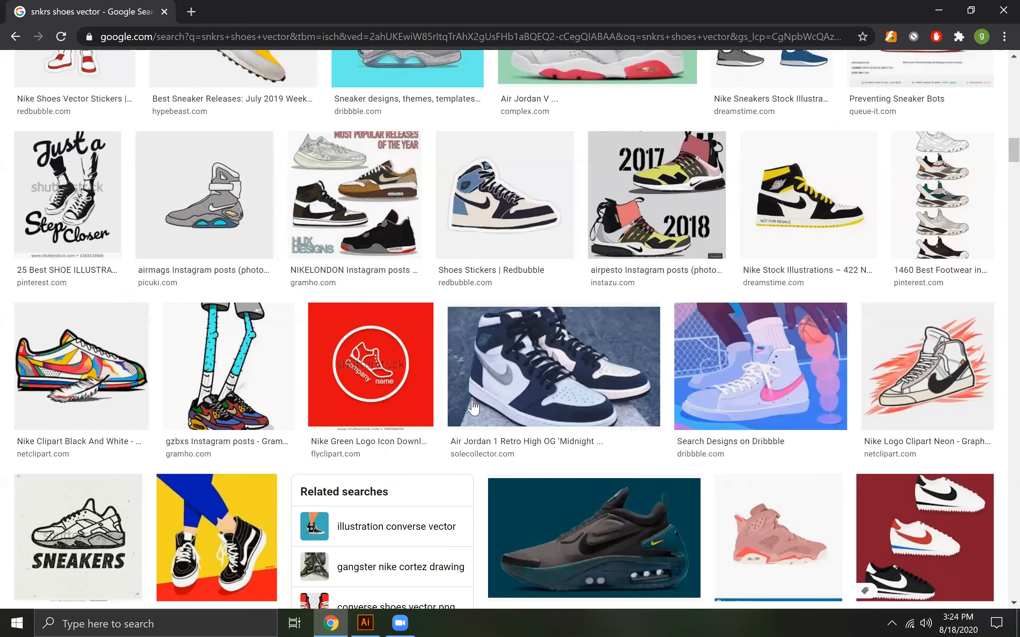
scroll(473, 407, "up", 8)
scroll(474, 407, "up", 15)
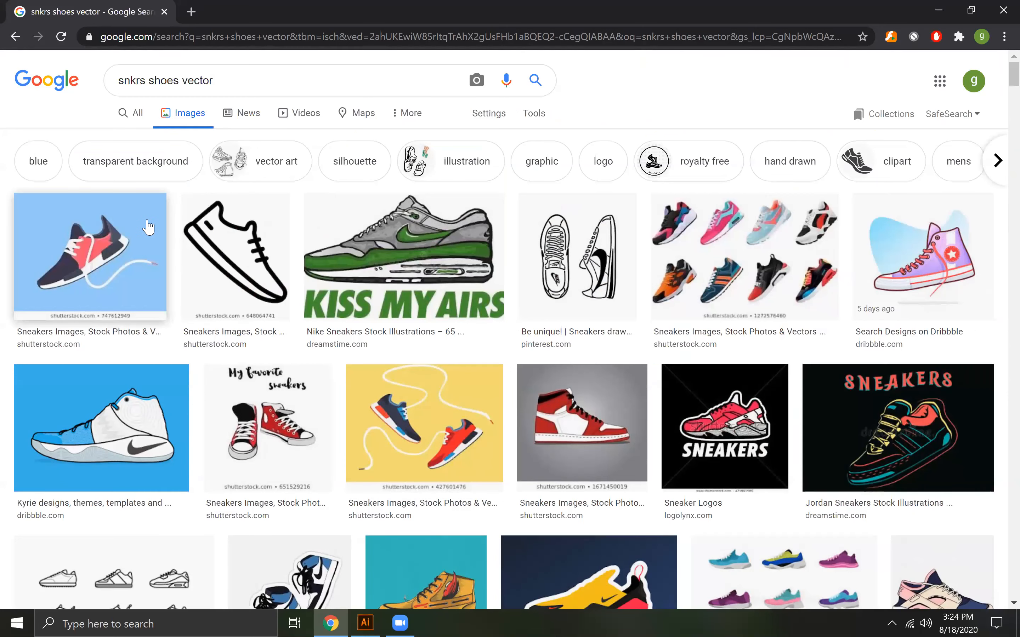
Narrow the "snkrs shoes vector" image results to clipart and examine them for sneaker illustrations and shoe logo ideas
left_click(893, 174)
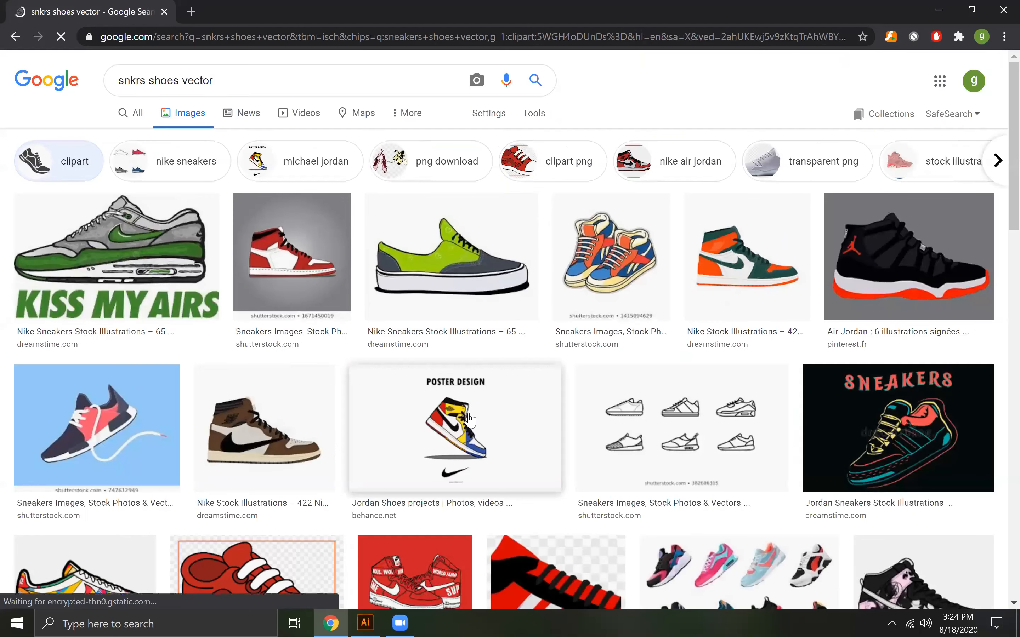
scroll(447, 429, "down", 3)
scroll(446, 429, "down", 3)
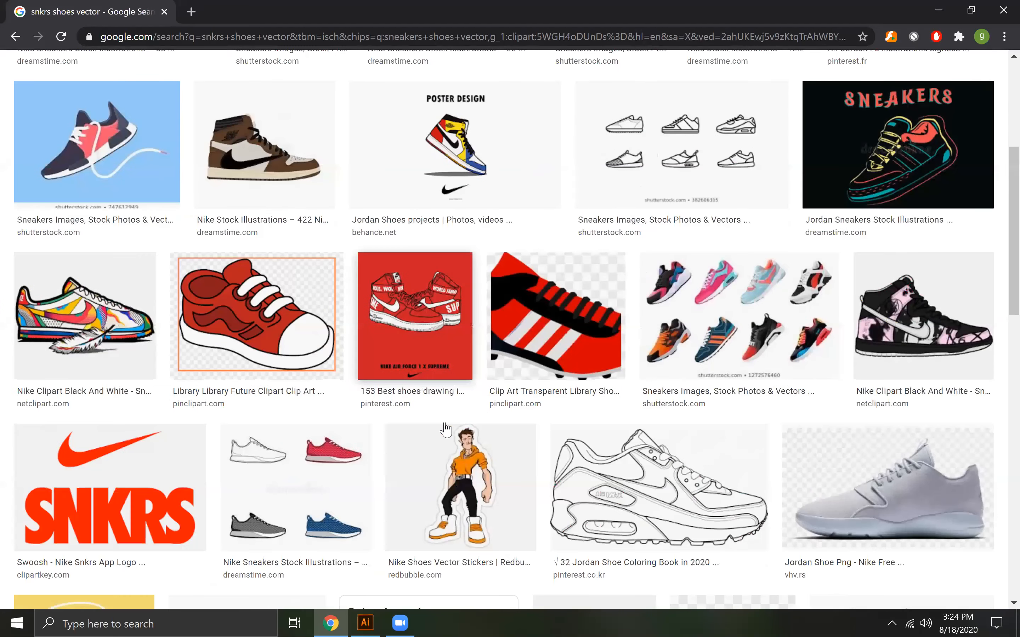
scroll(444, 429, "down", 3)
scroll(443, 428, "down", 5)
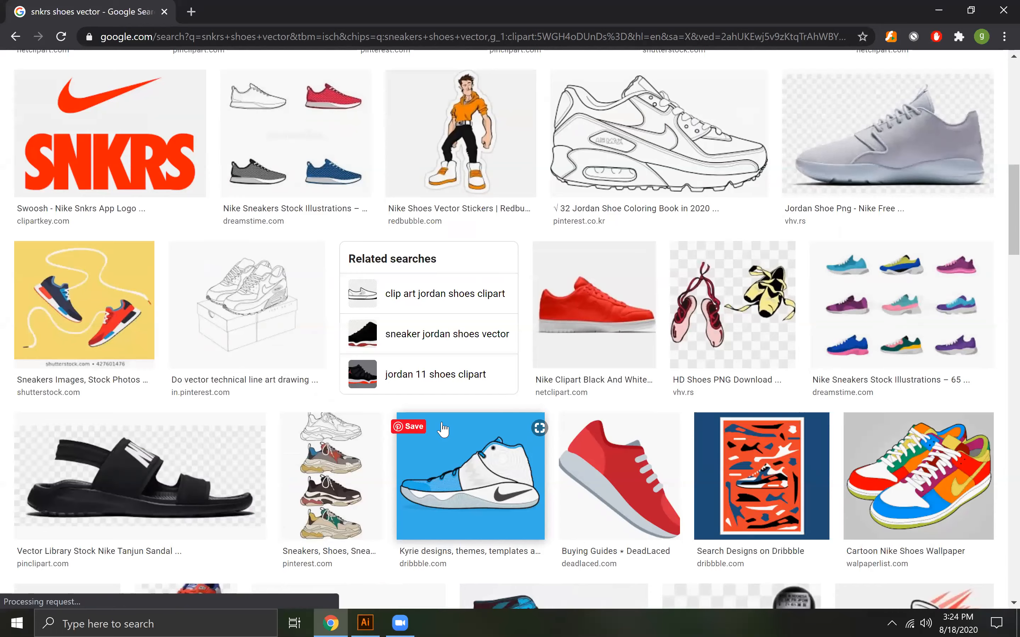
scroll(442, 429, "down", 5)
scroll(443, 430, "down", 10)
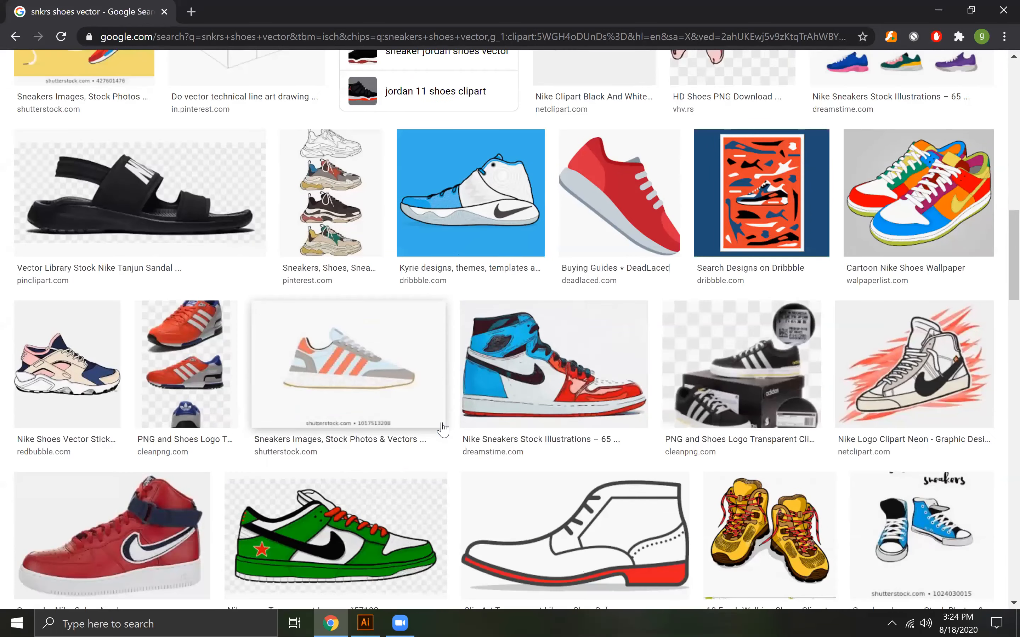
scroll(443, 429, "down", 5)
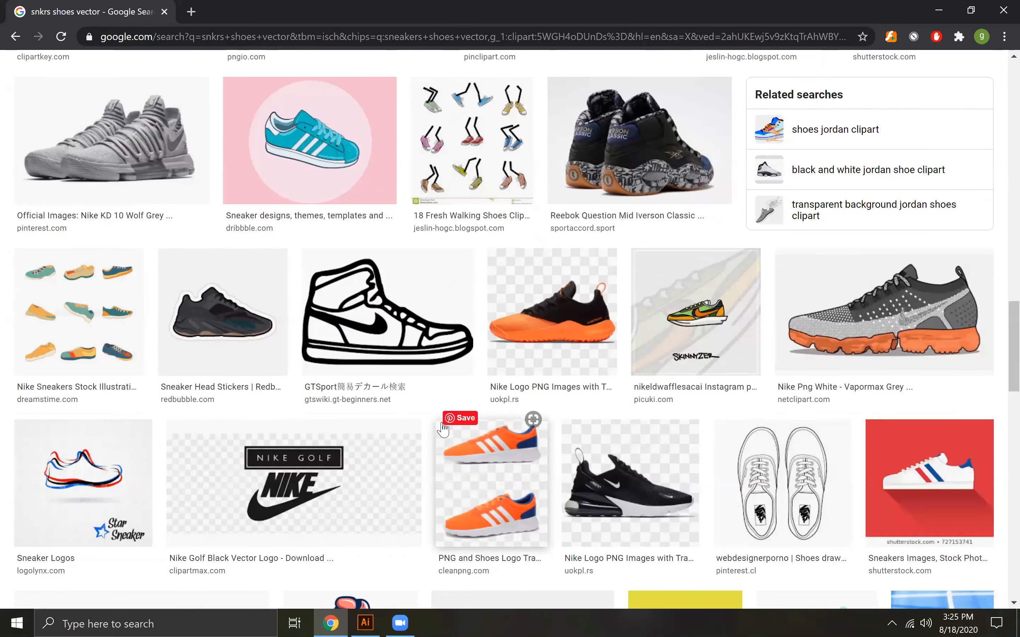
scroll(442, 429, "down", 1)
scroll(443, 430, "down", 4)
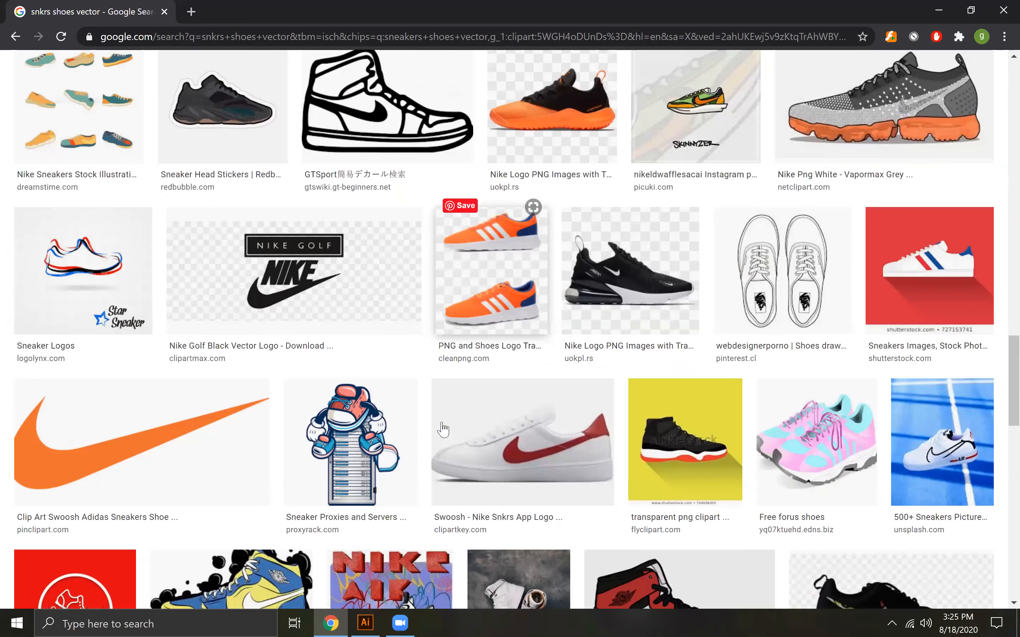
scroll(443, 429, "down", 10)
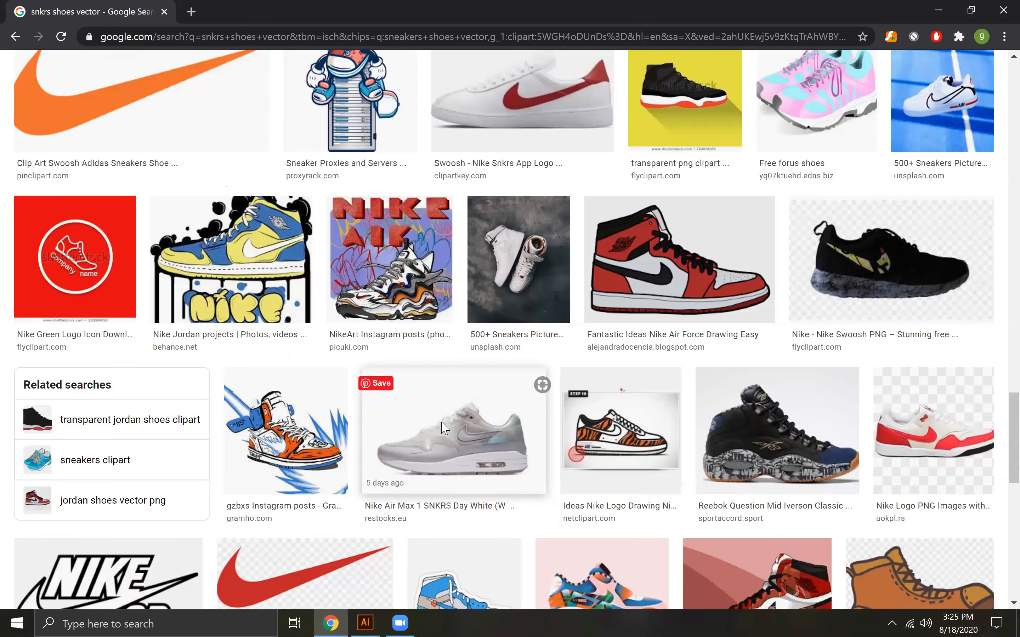
scroll(443, 430, "down", 7)
scroll(443, 430, "down", 3)
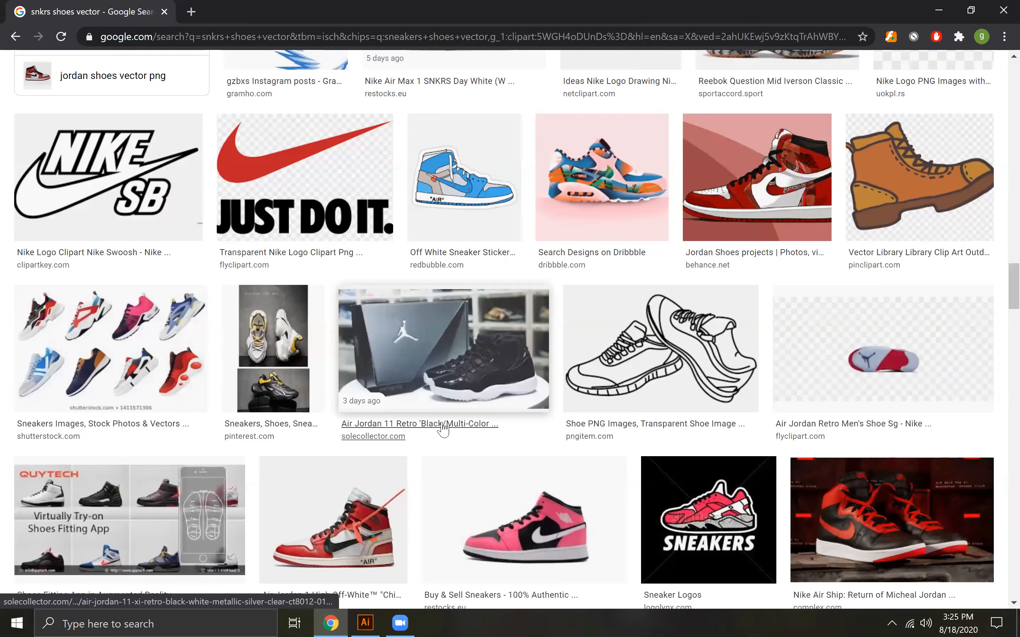
scroll(442, 429, "down", 5)
scroll(441, 421, "down", 5)
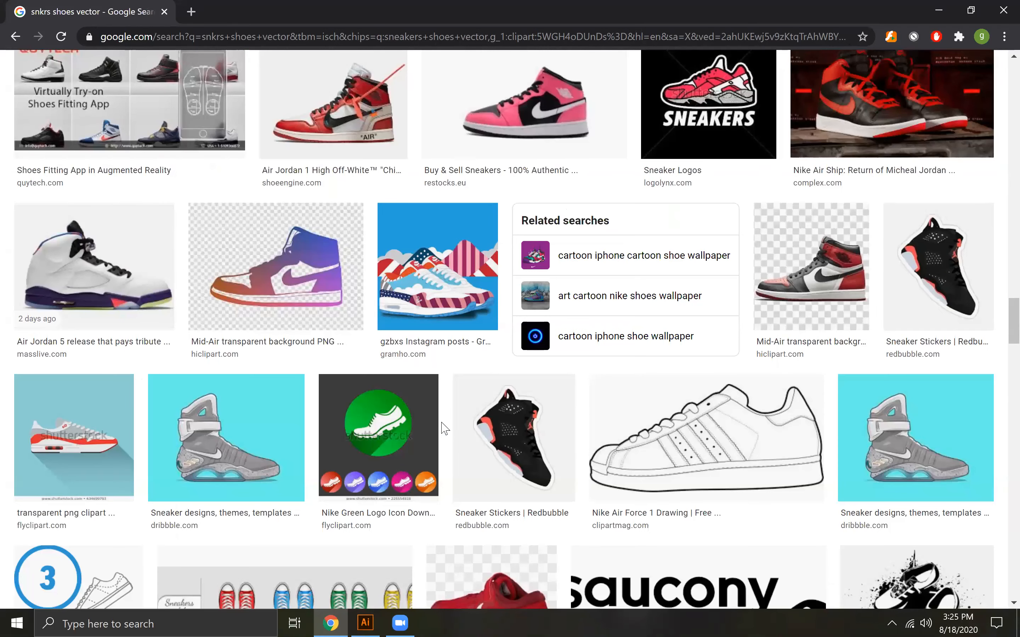
scroll(445, 427, "down", 8)
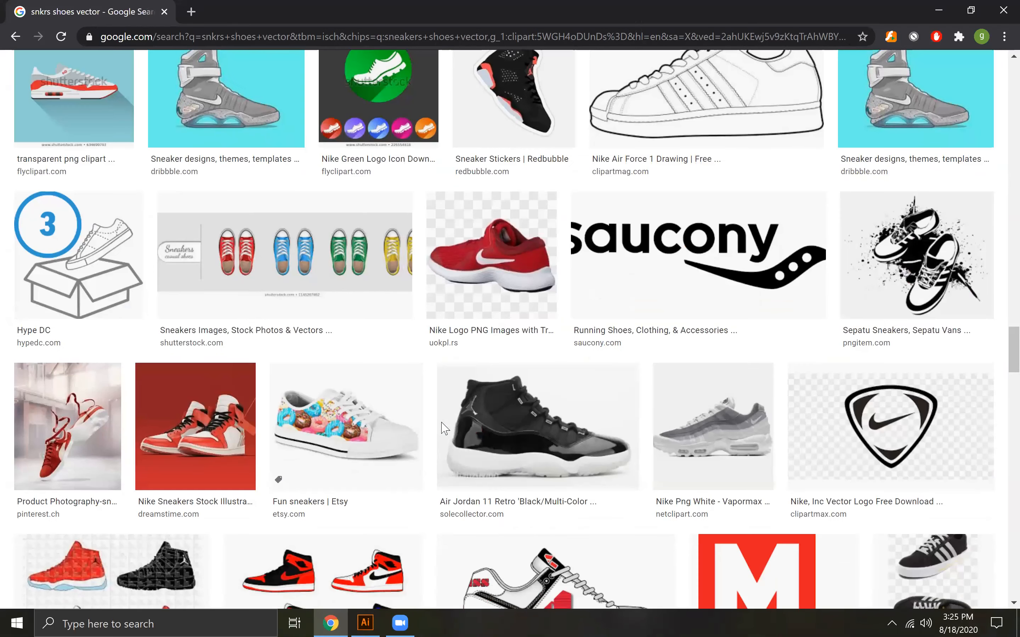
scroll(443, 430, "down", 3)
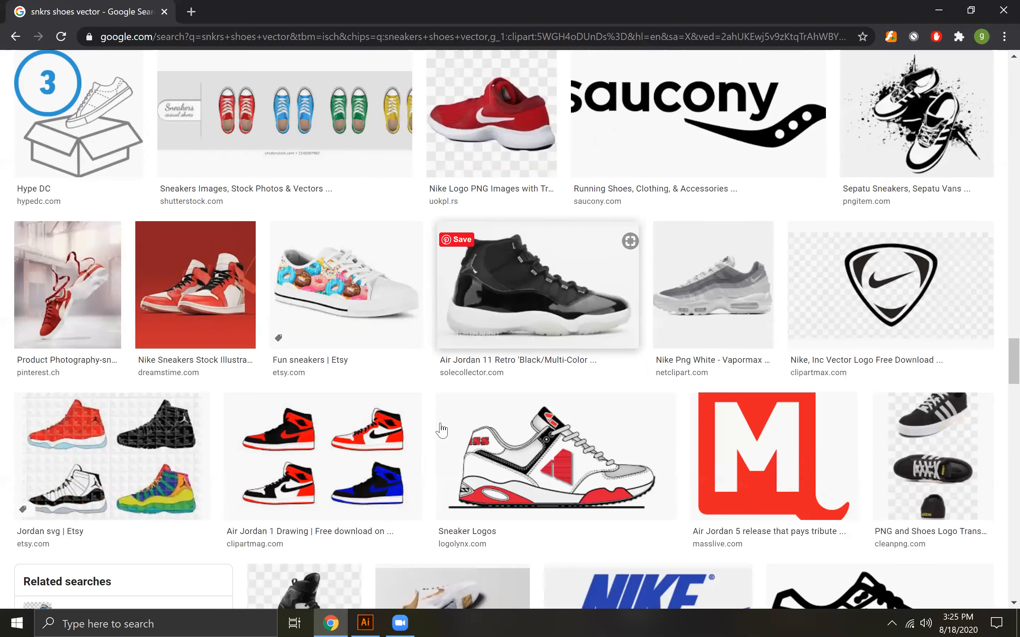
scroll(441, 429, "down", 2)
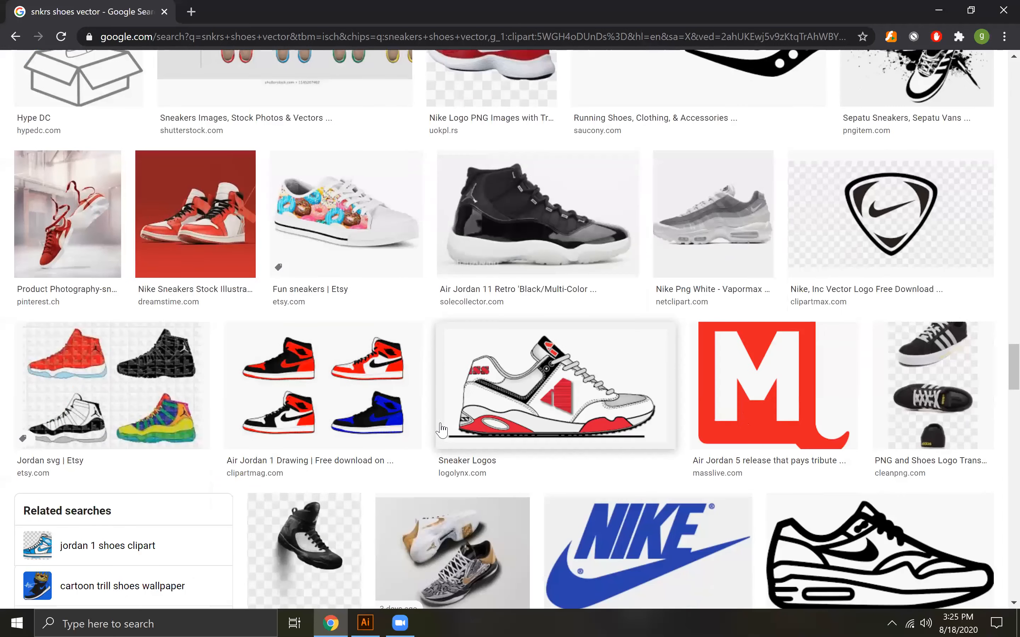
scroll(441, 430, "down", 3)
scroll(442, 430, "down", 4)
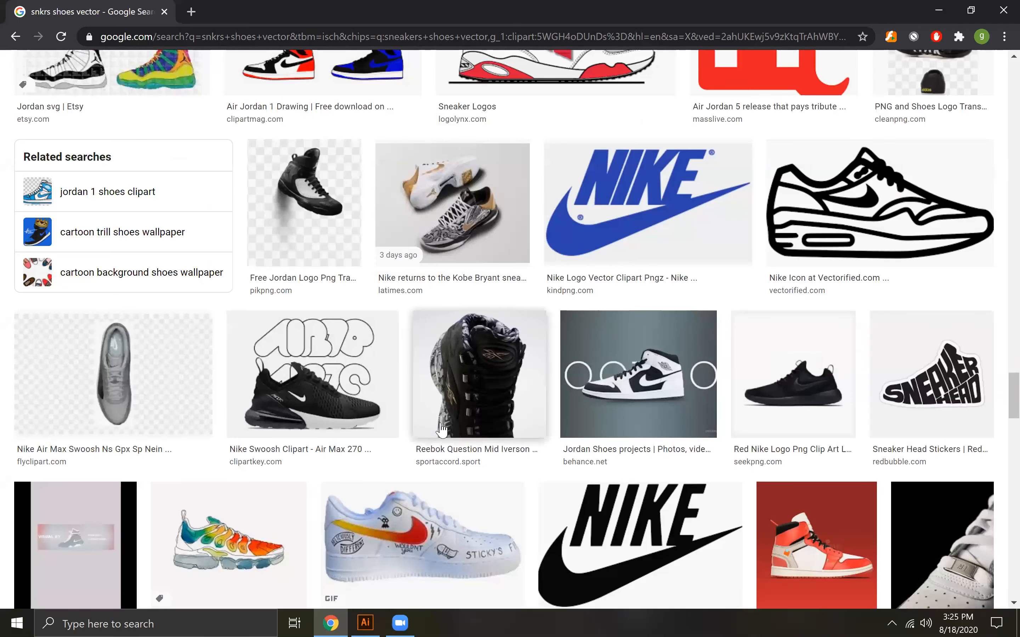
scroll(442, 429, "down", 5)
scroll(442, 430, "down", 4)
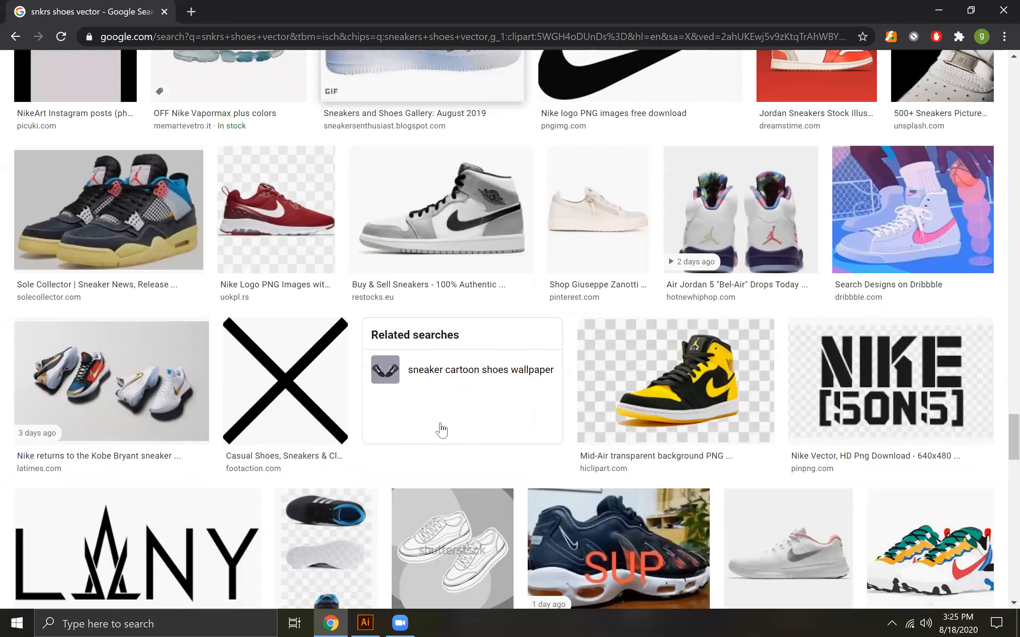
scroll(442, 430, "down", 8)
scroll(441, 430, "down", 5)
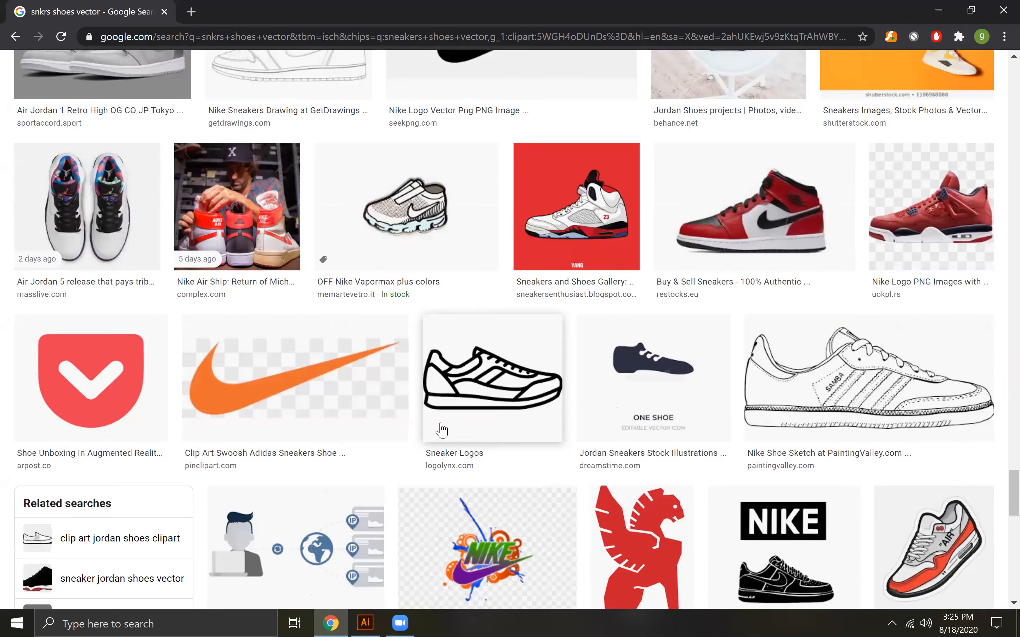
scroll(442, 430, "down", 4)
scroll(441, 430, "down", 8)
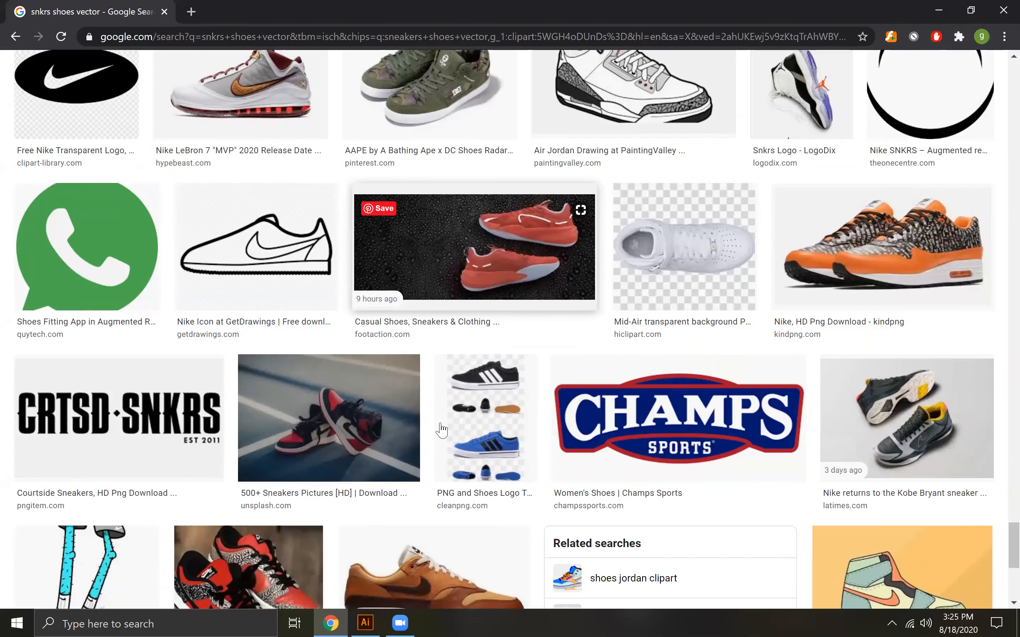
scroll(441, 430, "down", 4)
scroll(441, 430, "down", 8)
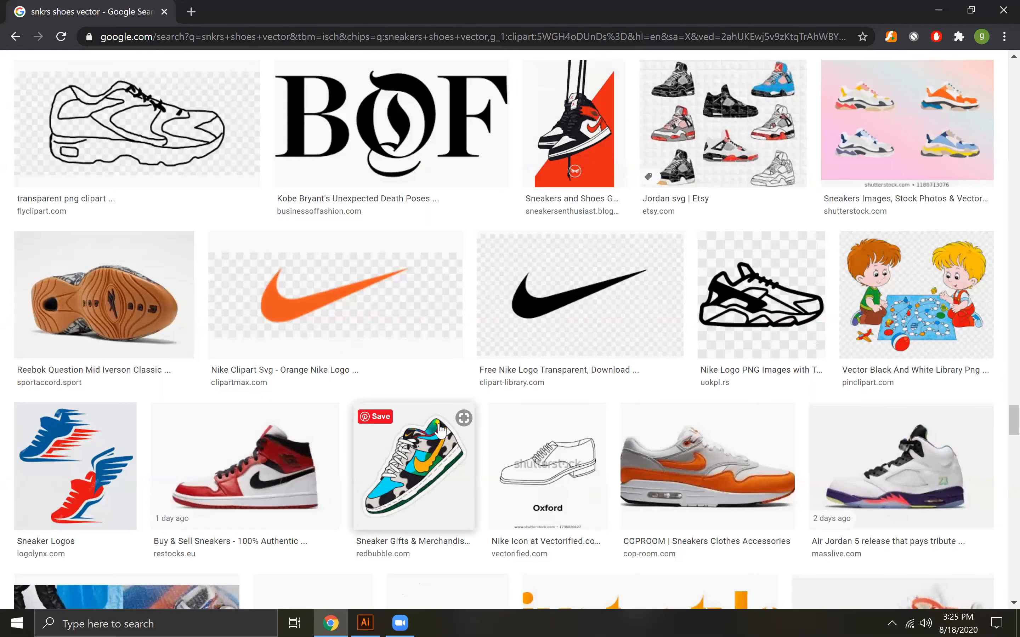
scroll(440, 430, "down", 4)
scroll(441, 430, "down", 5)
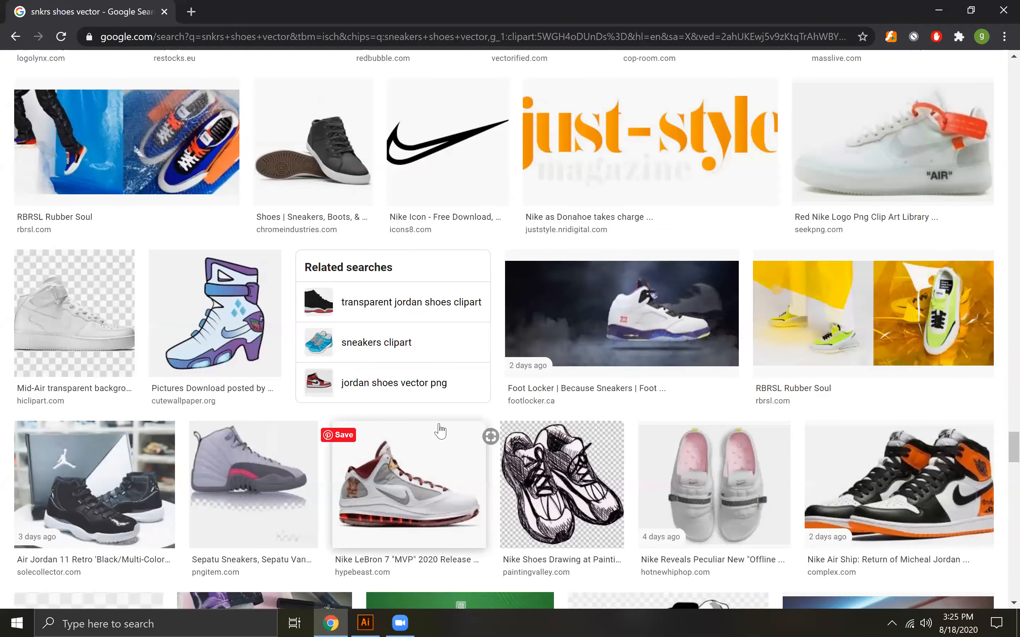
scroll(441, 430, "down", 2)
scroll(441, 430, "down", 4)
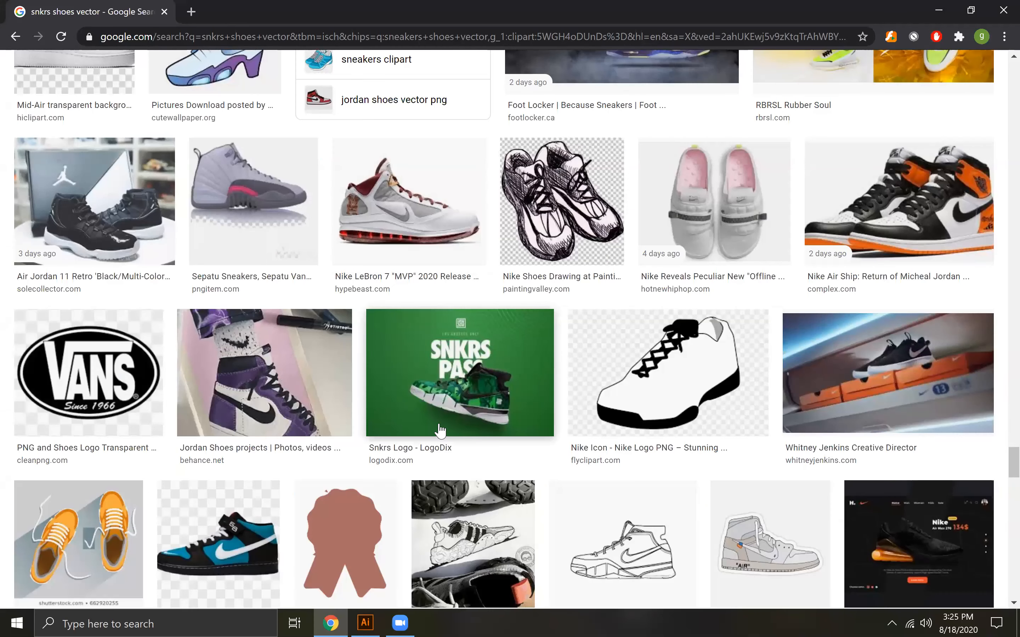
scroll(441, 430, "down", 4)
scroll(441, 430, "down", 10)
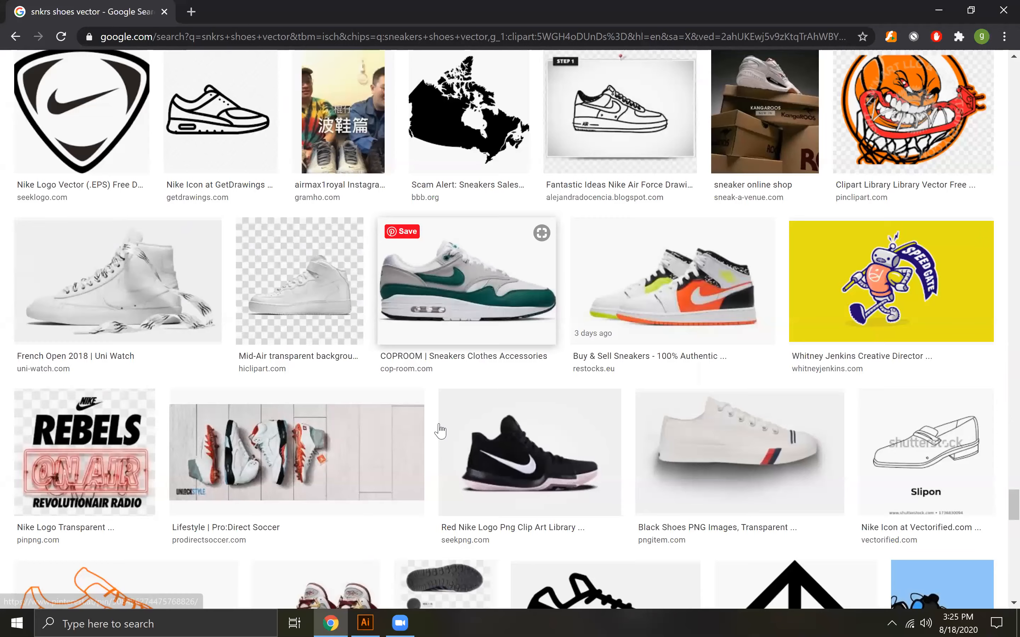
scroll(440, 430, "down", 6)
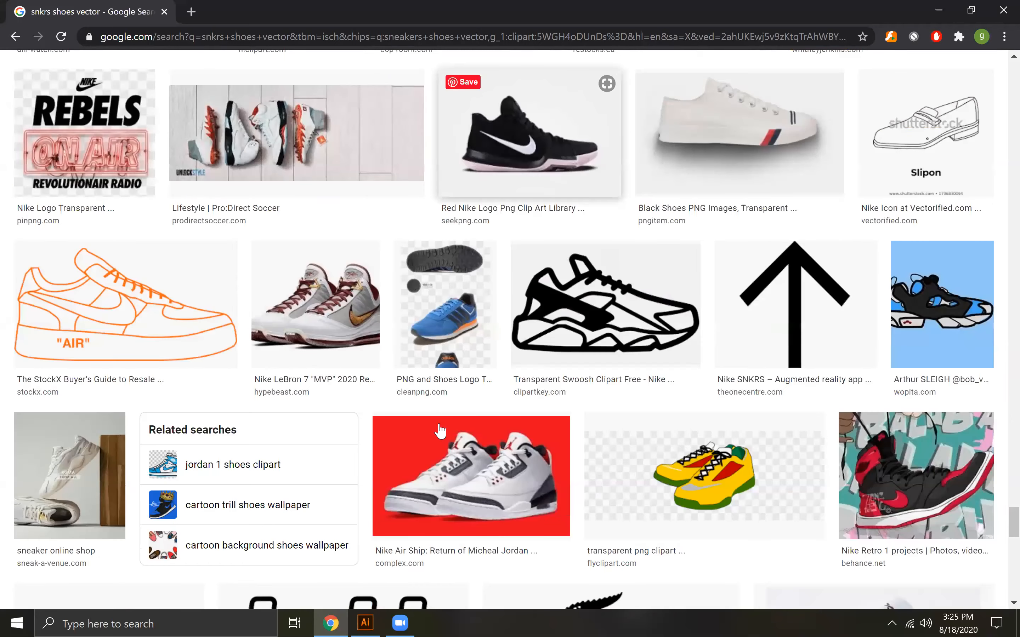
scroll(441, 430, "down", 14)
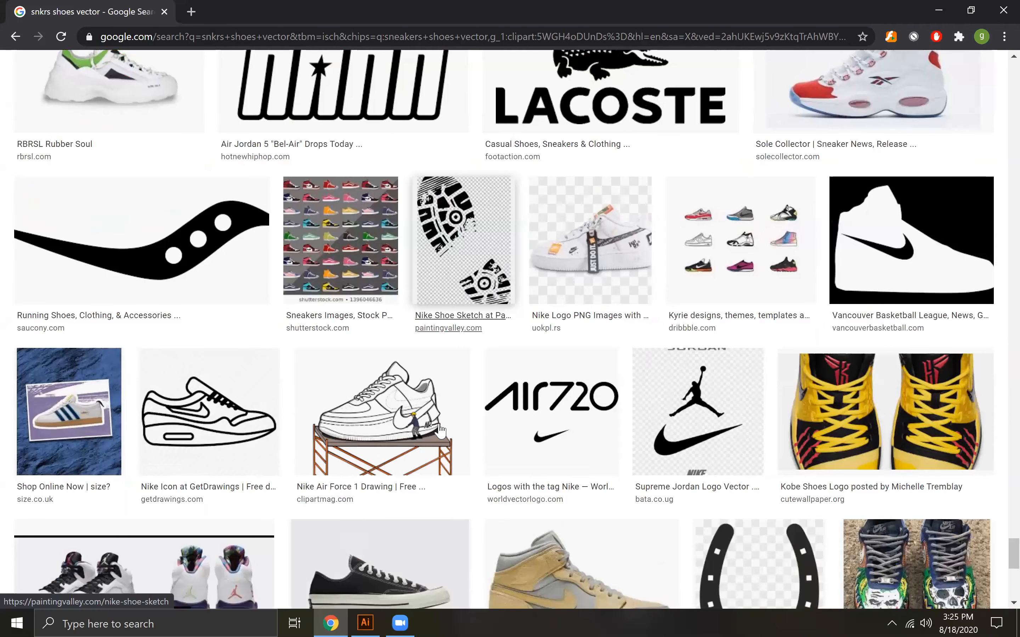
scroll(440, 430, "down", 5)
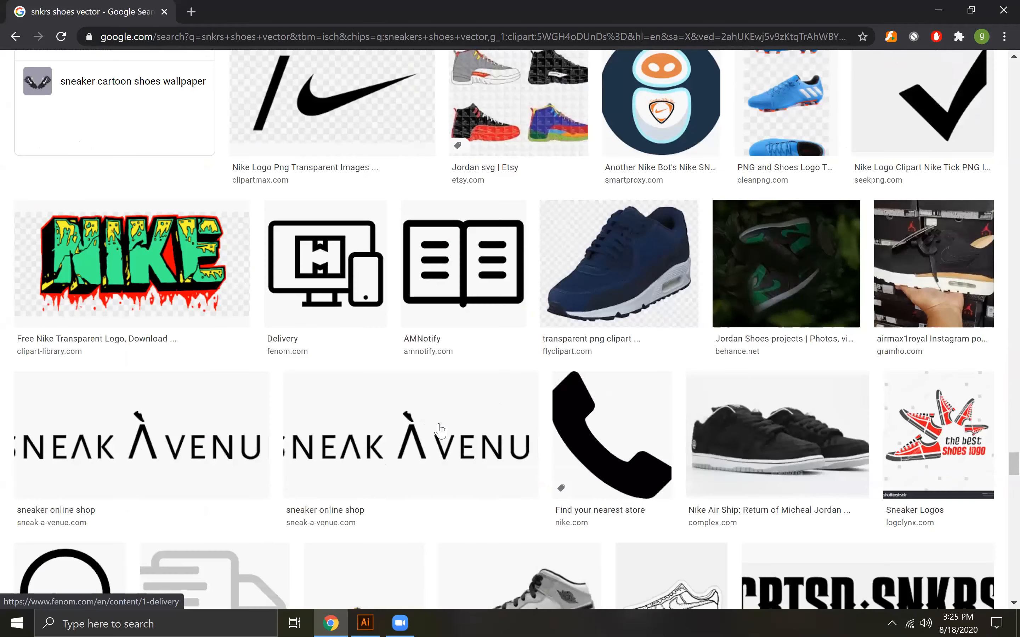
scroll(441, 430, "down", 7)
scroll(441, 430, "down", 6)
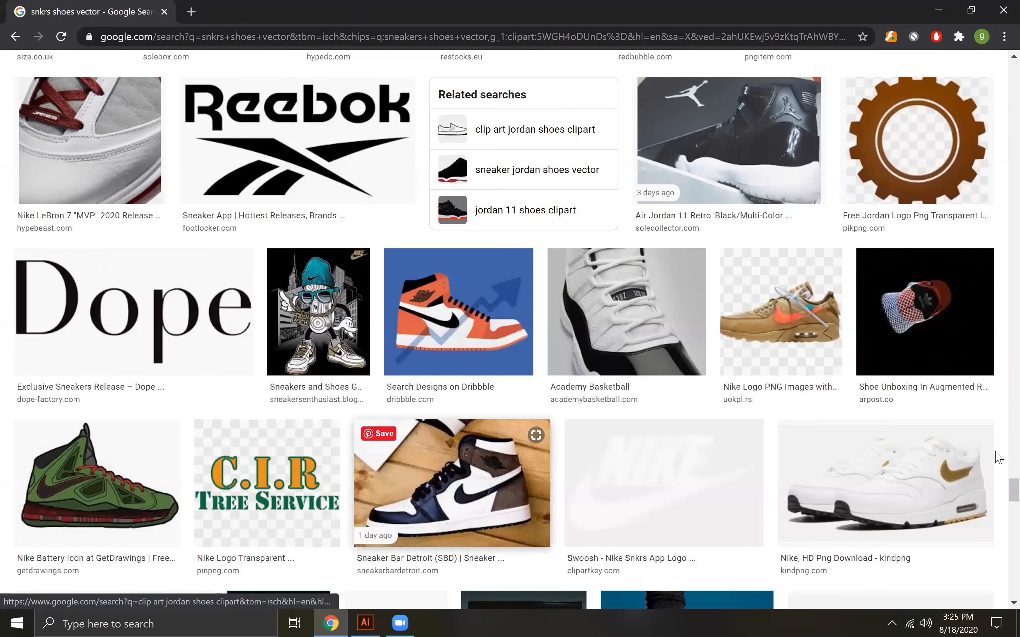
Return to the start of the image results and replace the search with the suggested query "logo design ideas"
left_click_drag(998, 493, 995, 61)
left_click(324, 79)
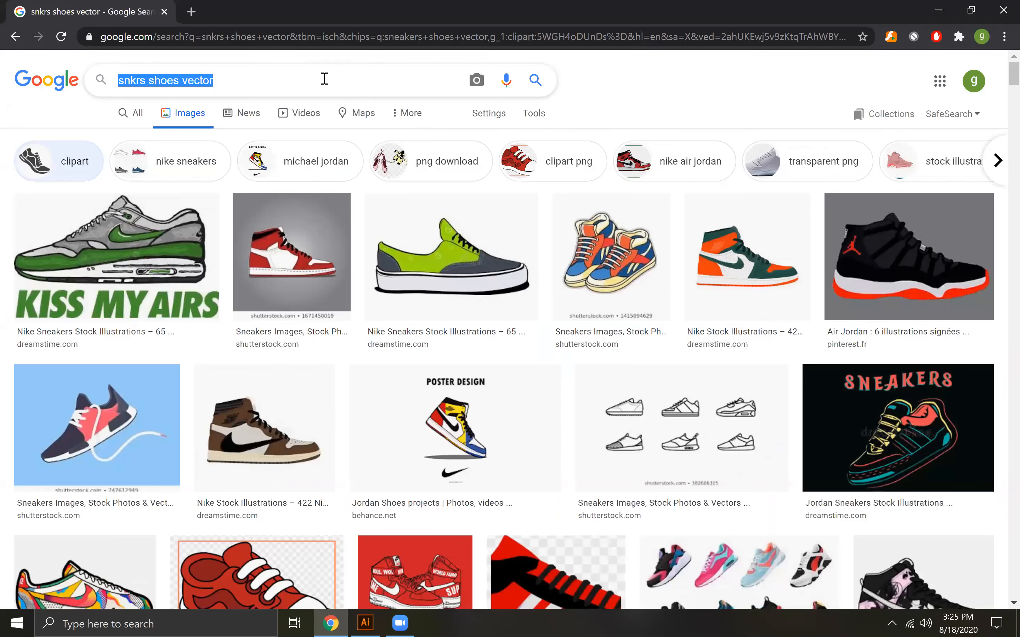
type("logo des")
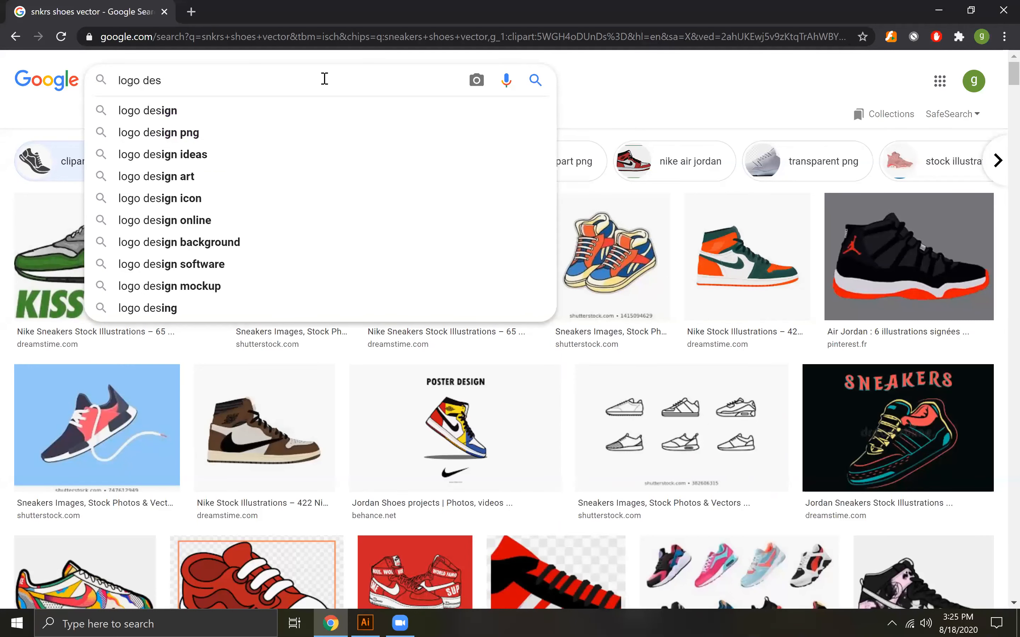
key("Down")
key("Down")
key("Down")
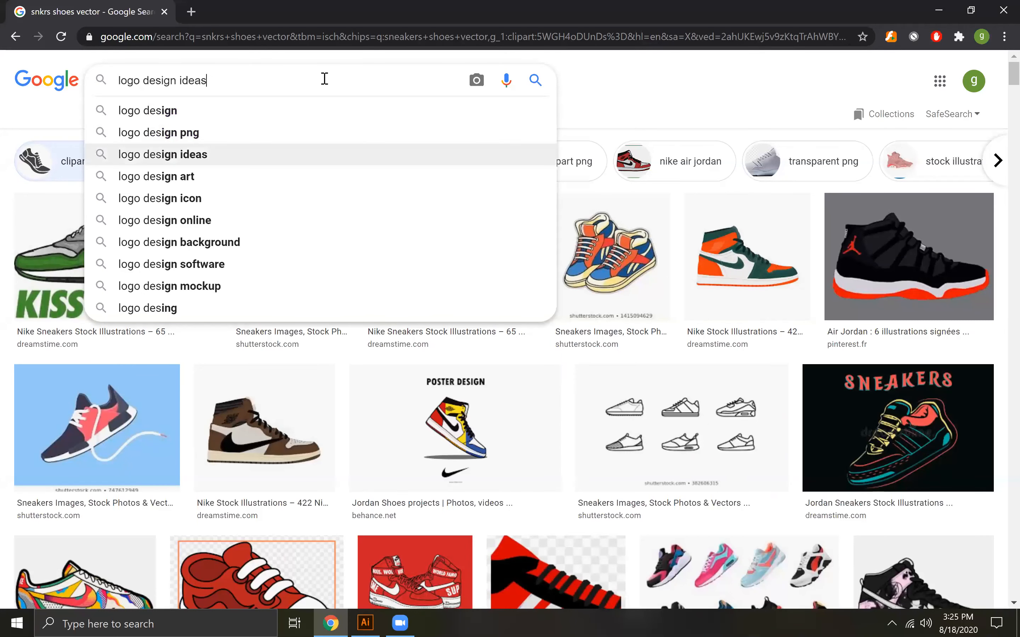
key("Return")
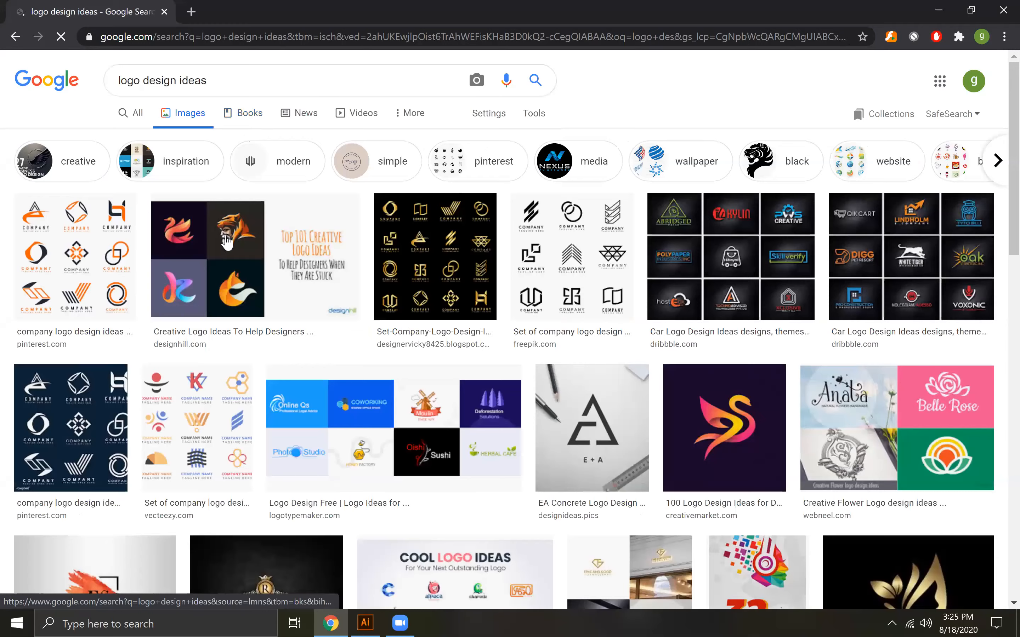
Examine the "logo design ideas" image results for logo concepts, layouts and lettering styles to use as references
scroll(227, 241, "down", 3)
scroll(228, 242, "down", 5)
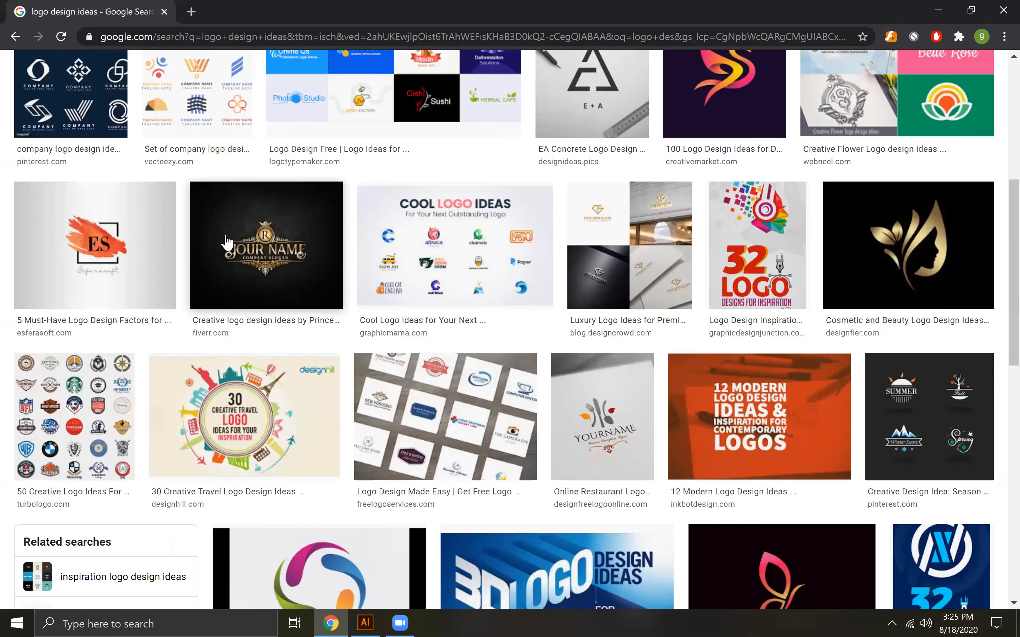
scroll(228, 242, "down", 5)
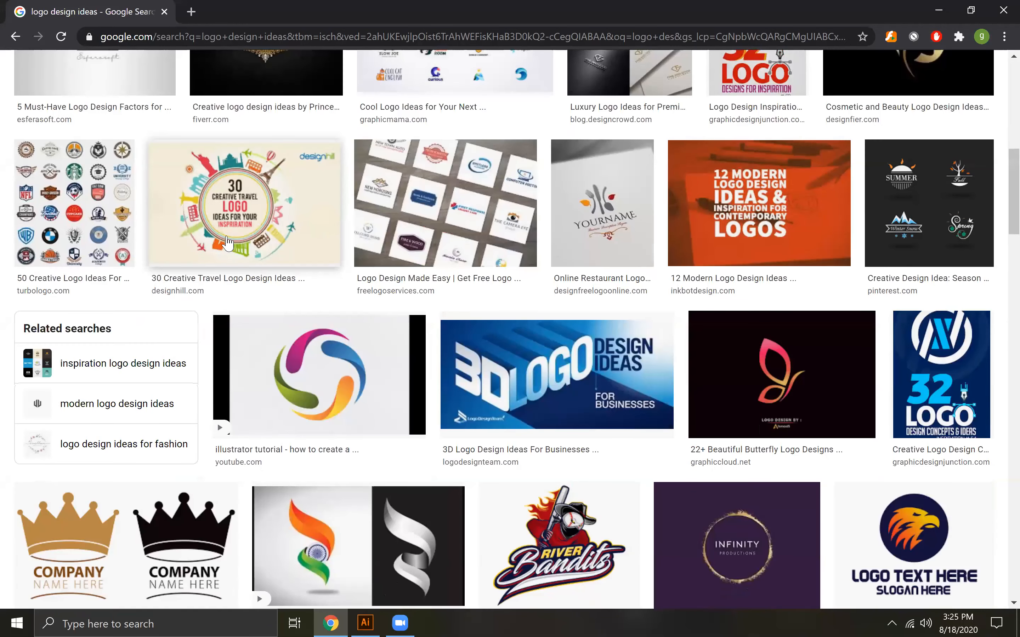
scroll(227, 242, "down", 15)
scroll(228, 243, "down", 10)
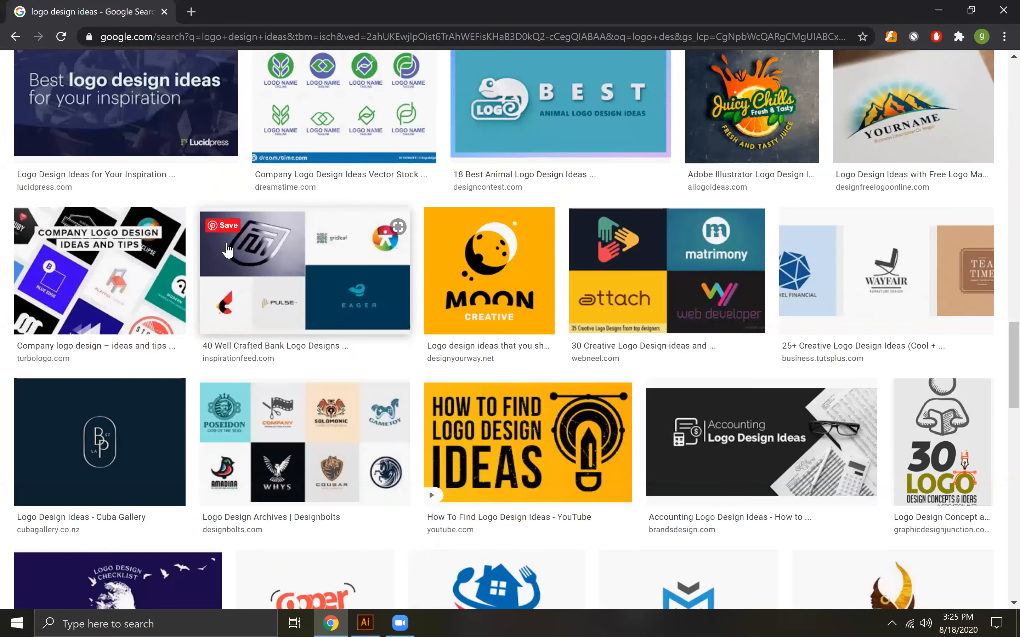
scroll(228, 250, "down", 1)
scroll(228, 250, "down", 10)
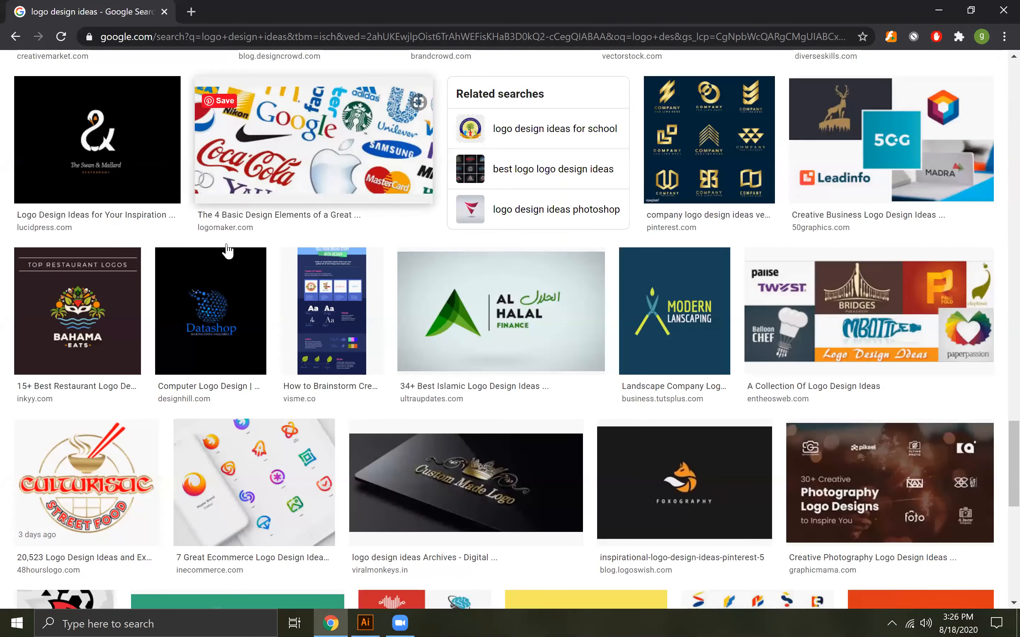
scroll(228, 252, "down", 10)
scroll(228, 252, "down", 8)
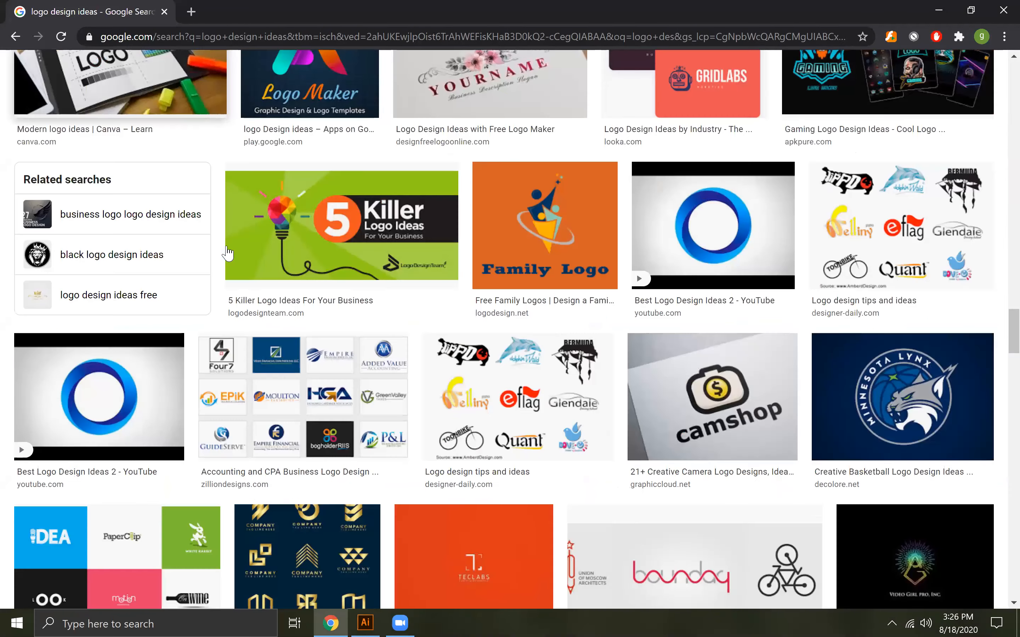
scroll(228, 255, "down", 5)
scroll(228, 253, "down", 7)
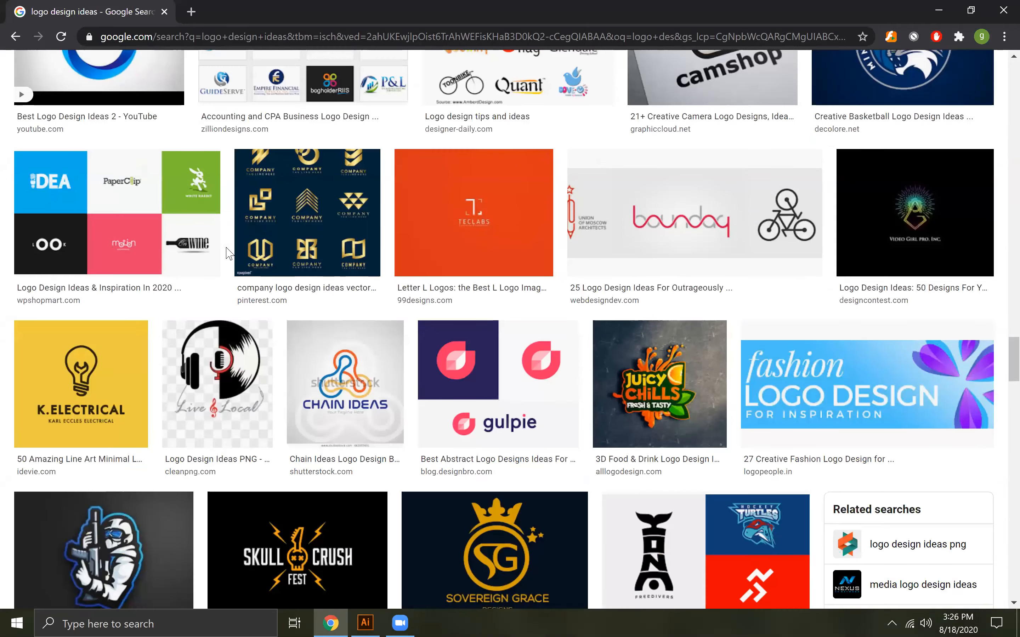
scroll(227, 254, "down", 5)
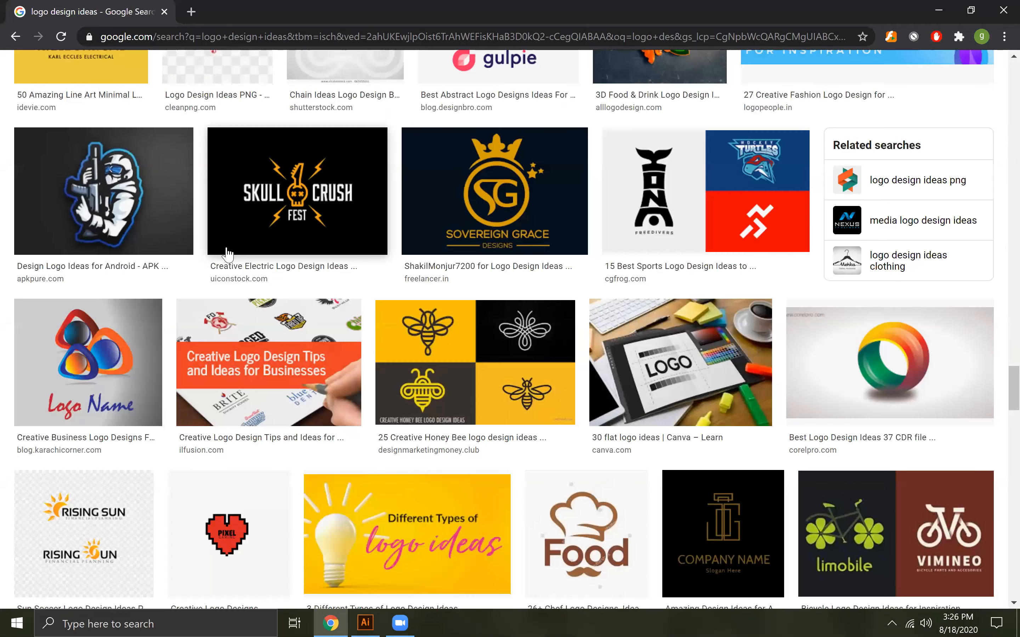
scroll(227, 254, "down", 10)
scroll(228, 254, "down", 5)
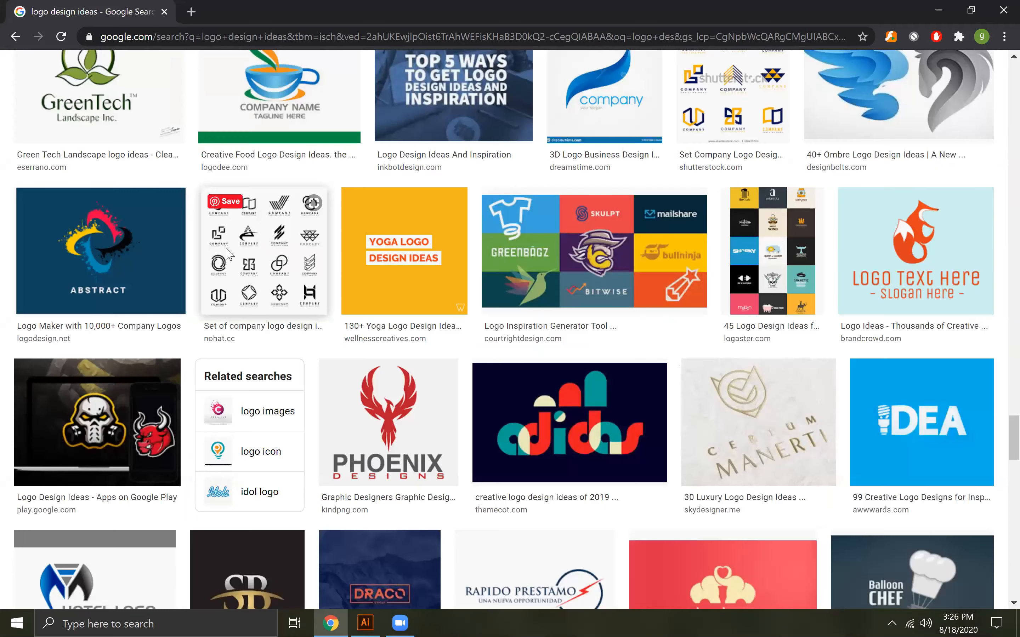
scroll(228, 254, "down", 10)
scroll(228, 254, "down", 8)
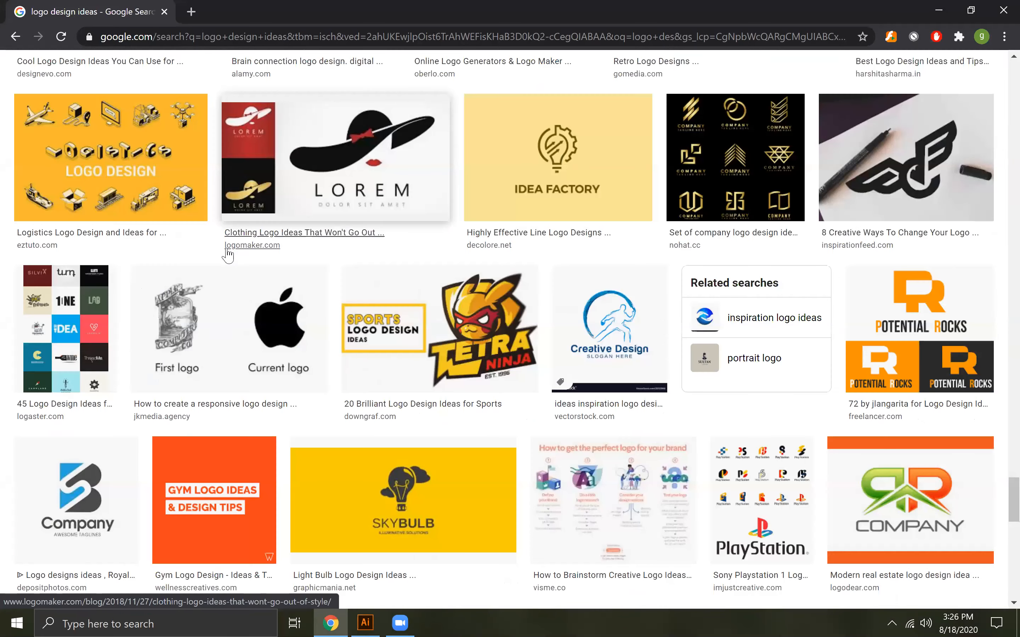
scroll(228, 254, "down", 8)
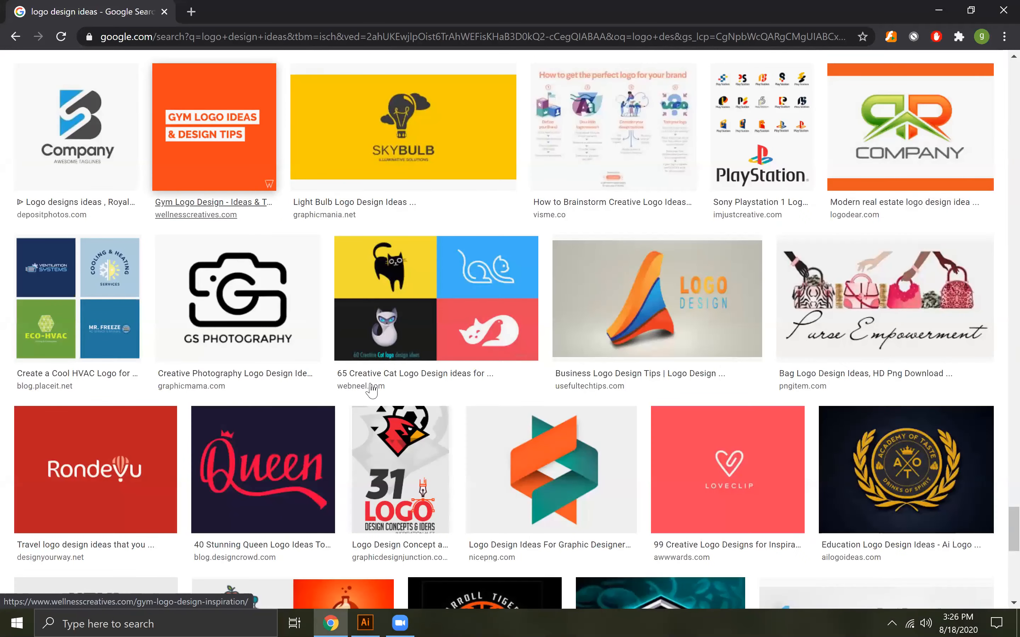
scroll(373, 391, "down", 8)
scroll(955, 508, "down", 6)
Return to the start of the image results and change the search to "shoe logo design ideas"
left_click_drag(1014, 442, 1013, 50)
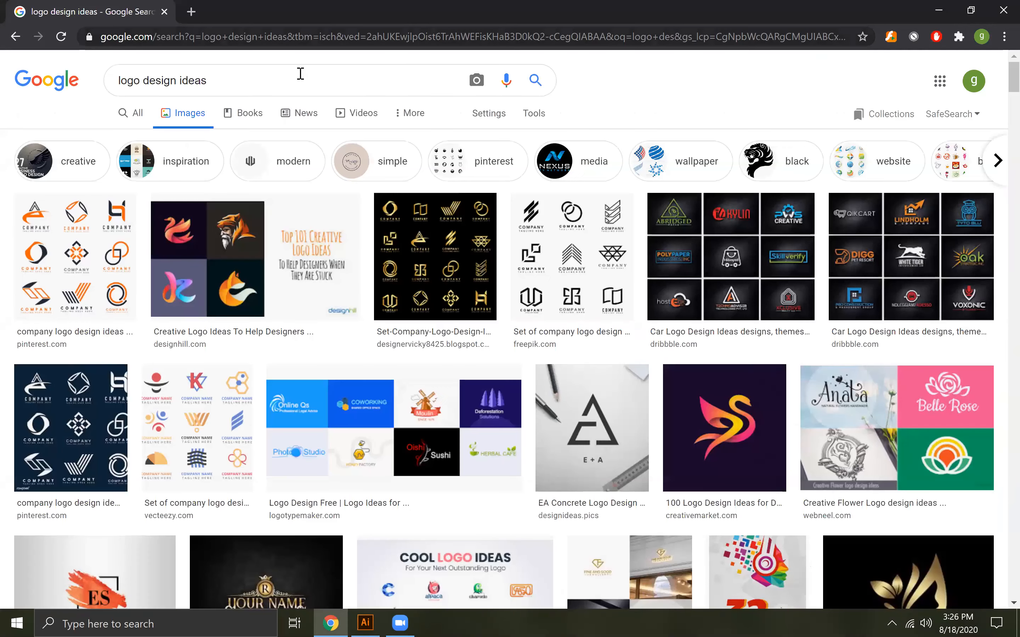
left_click(301, 74)
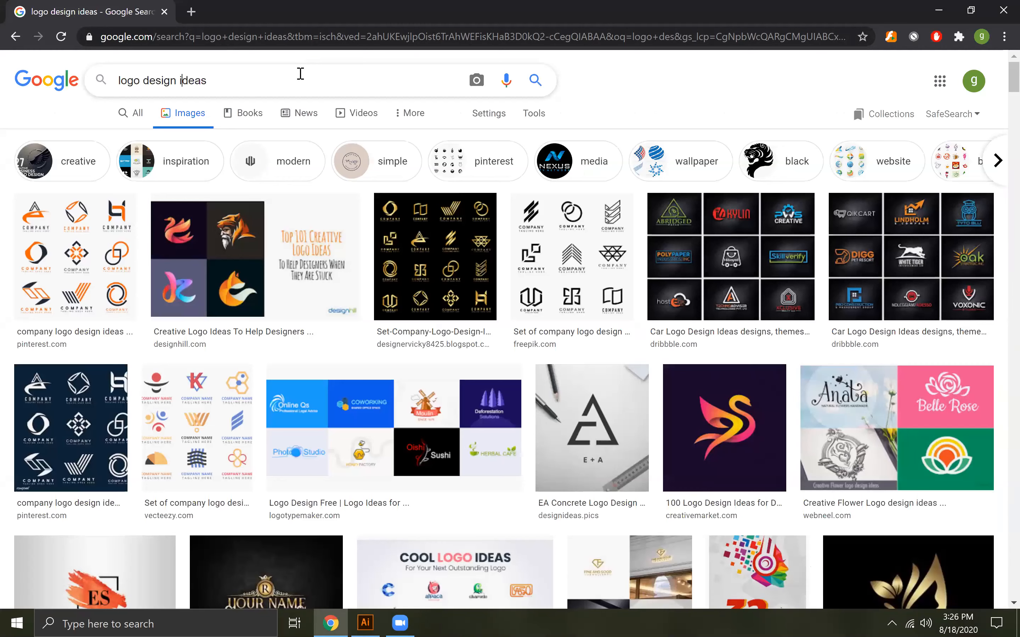
key("Home")
type("shoe")
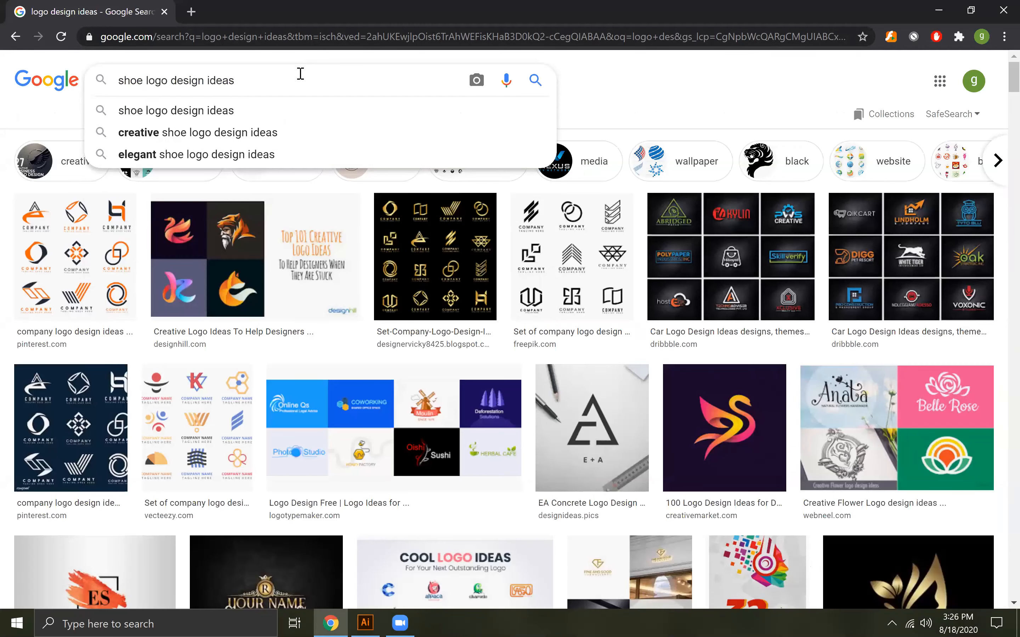
key("Return")
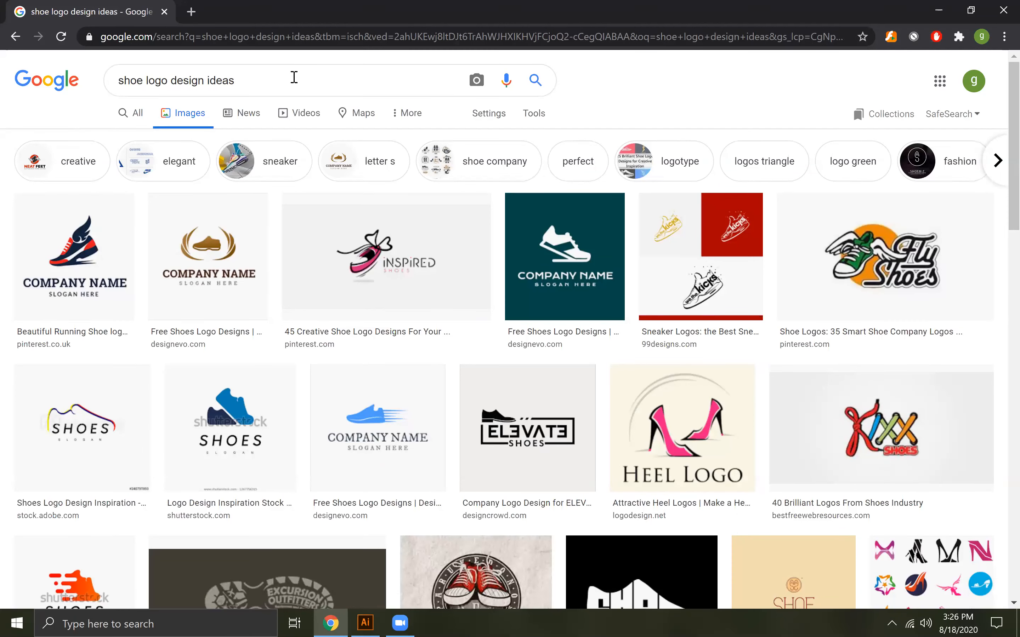
Examine the "shoe logo design ideas" image results for shoe and sneaker logo concepts
scroll(213, 266, "down", 6)
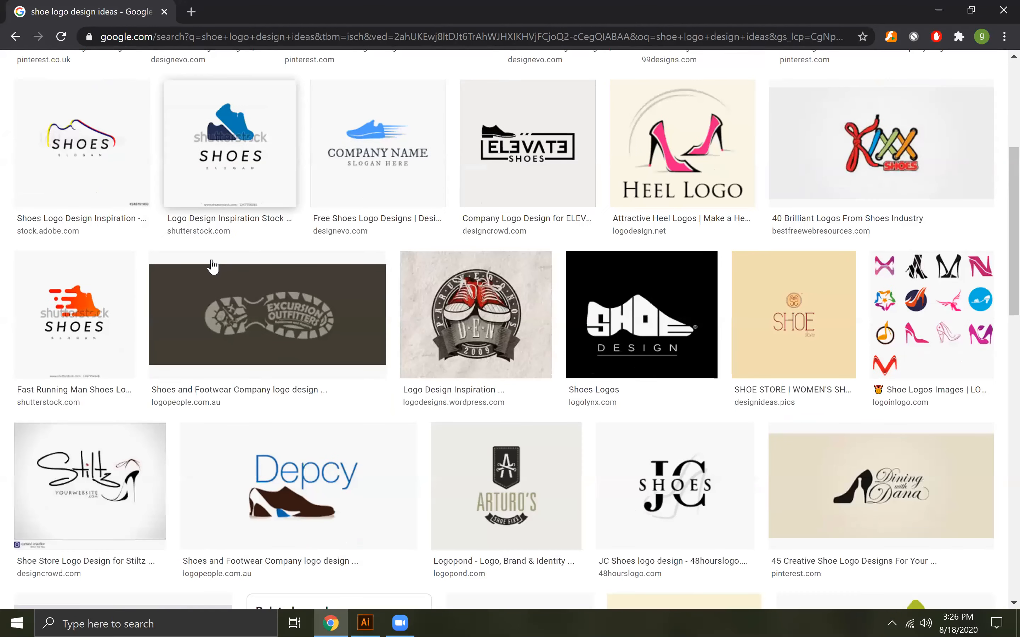
scroll(213, 266, "down", 12)
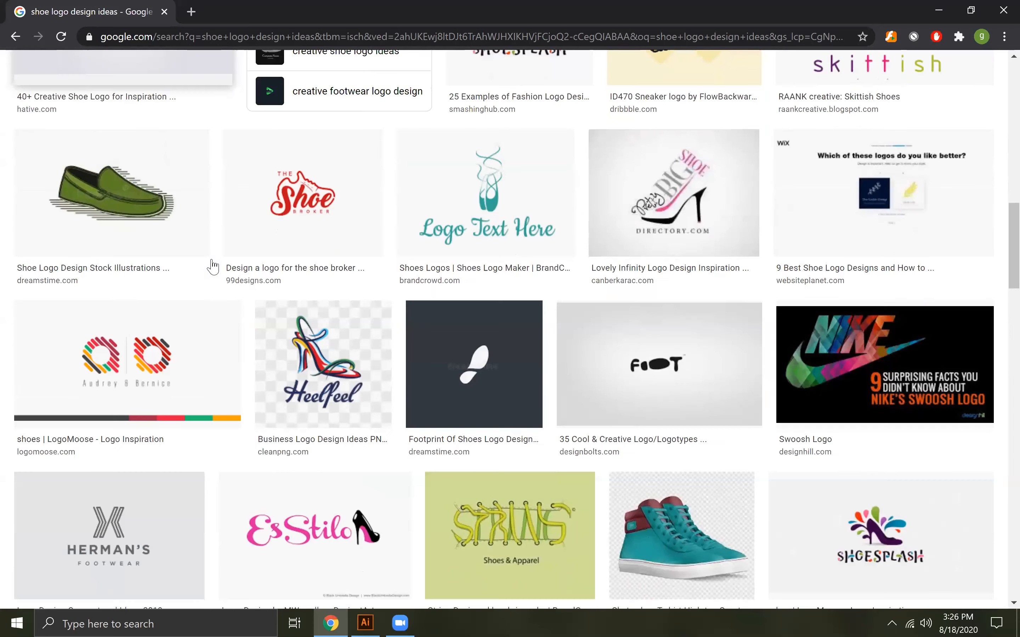
scroll(213, 266, "down", 2)
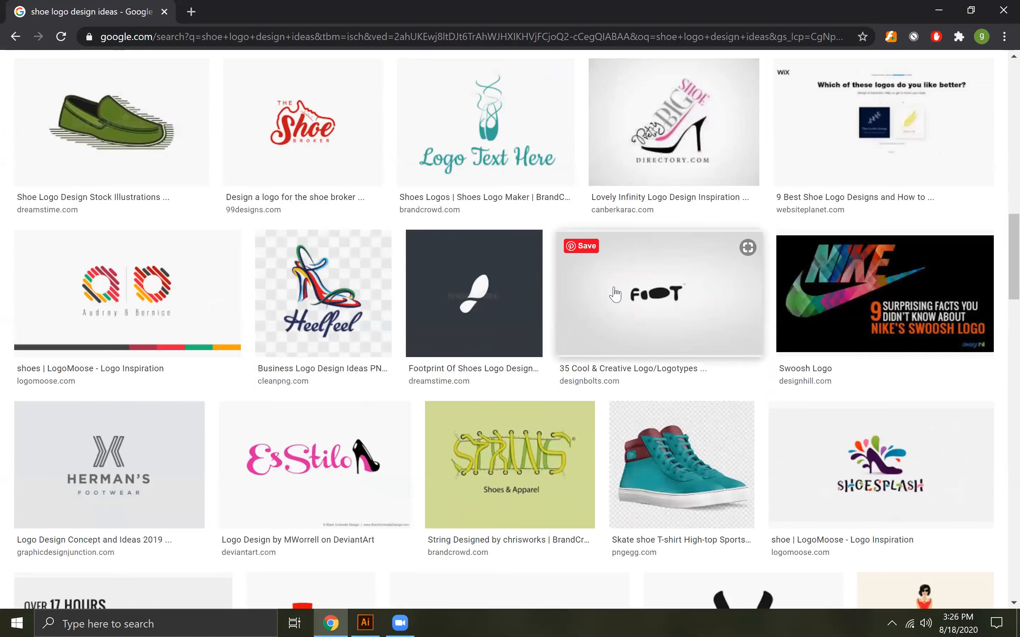
scroll(396, 275, "down", 2)
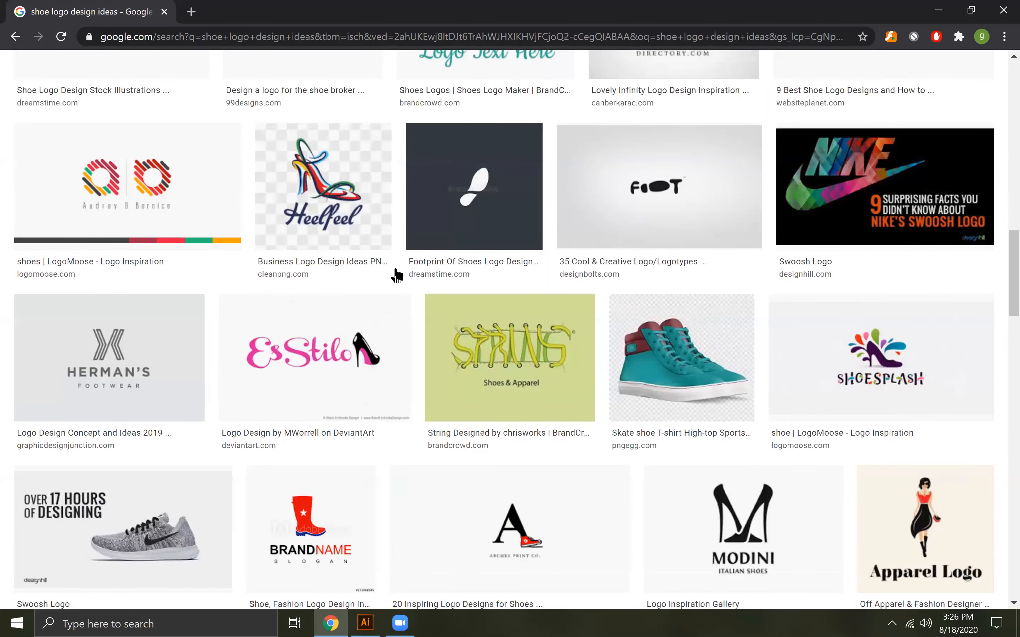
scroll(397, 275, "down", 8)
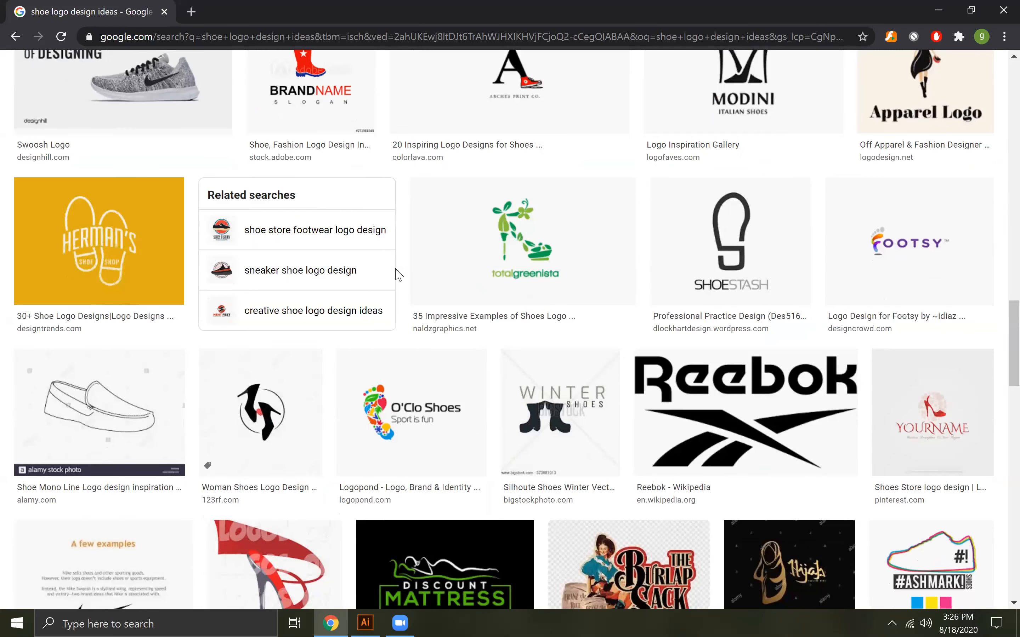
scroll(398, 275, "down", 8)
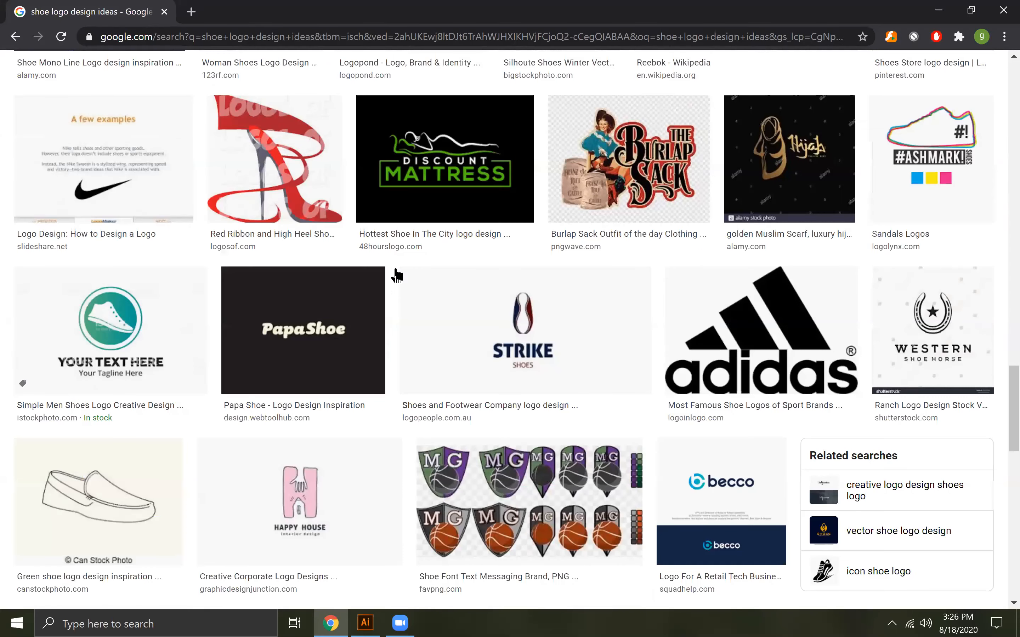
scroll(397, 275, "down", 9)
scroll(397, 275, "down", 5)
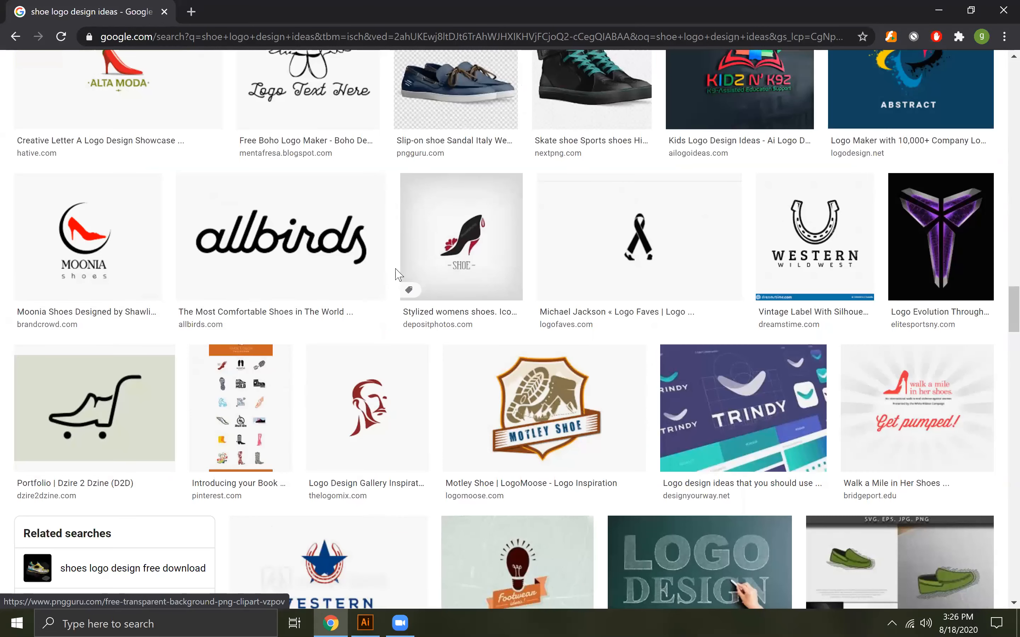
scroll(403, 276, "up", 5)
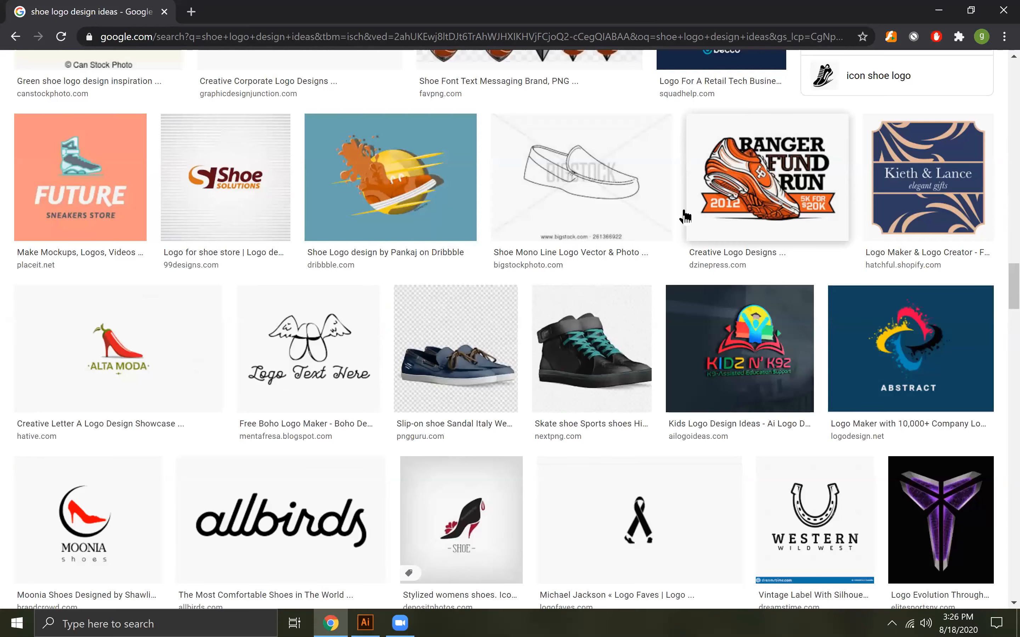
scroll(652, 216, "down", 5)
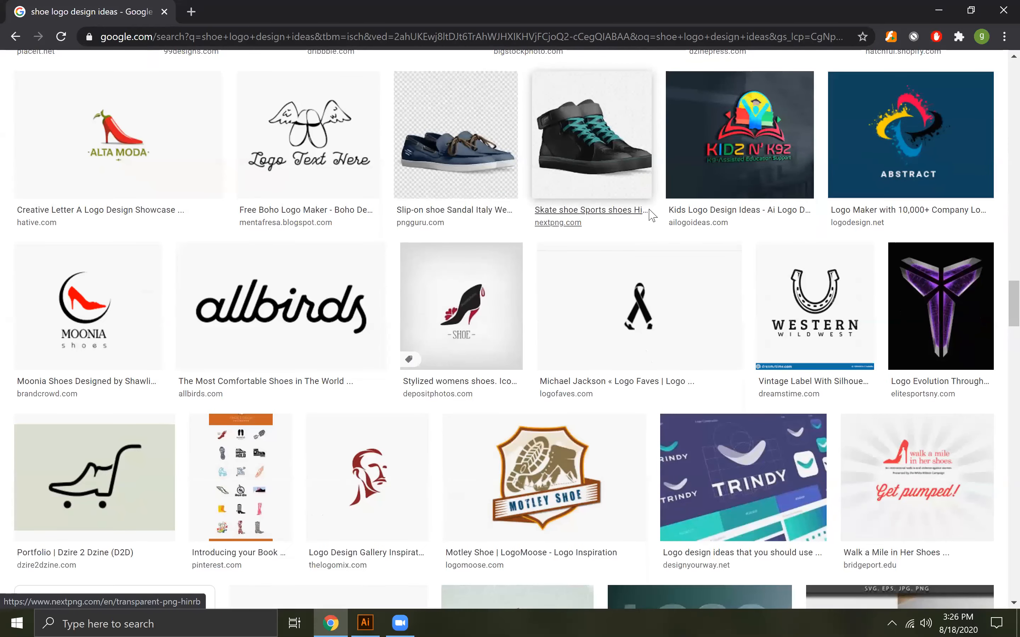
scroll(652, 216, "down", 10)
scroll(651, 216, "down", 10)
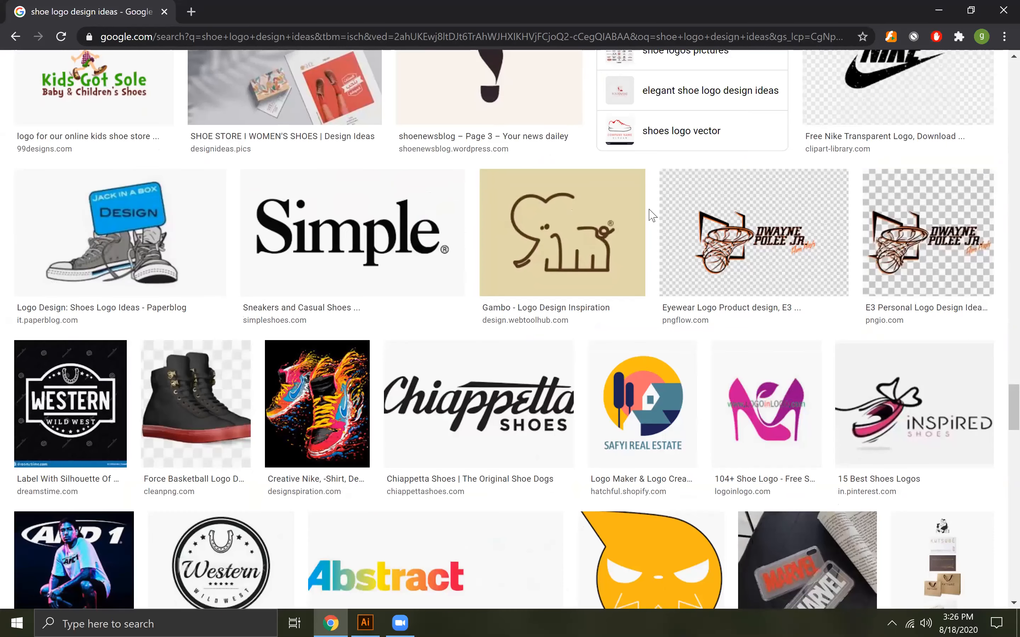
scroll(652, 216, "down", 10)
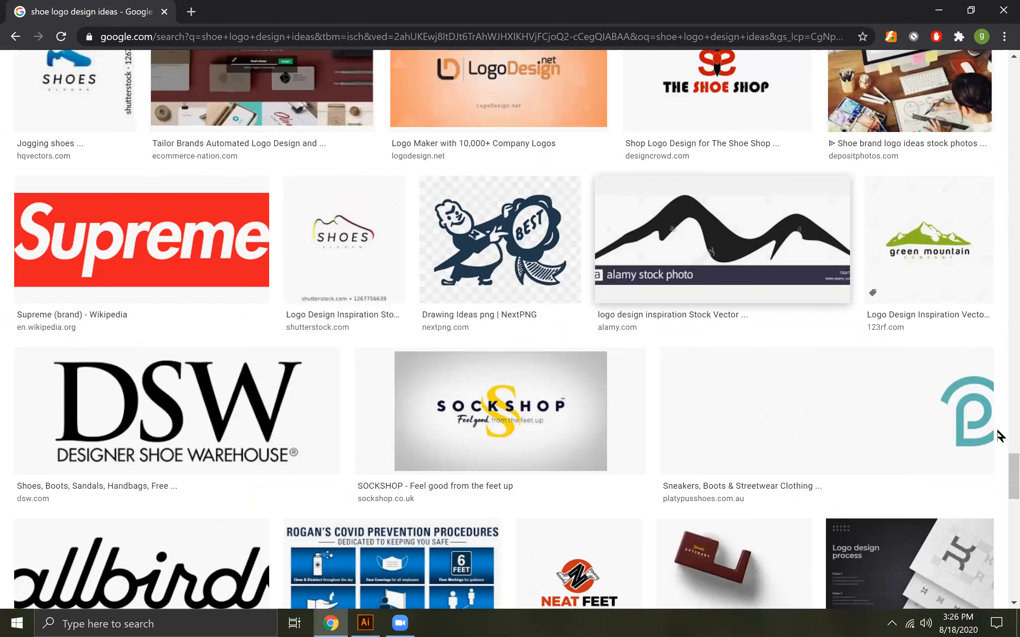
Return to the start of the image results and shorten the search to "shoe logo design"
left_click_drag(997, 458, 998, 2)
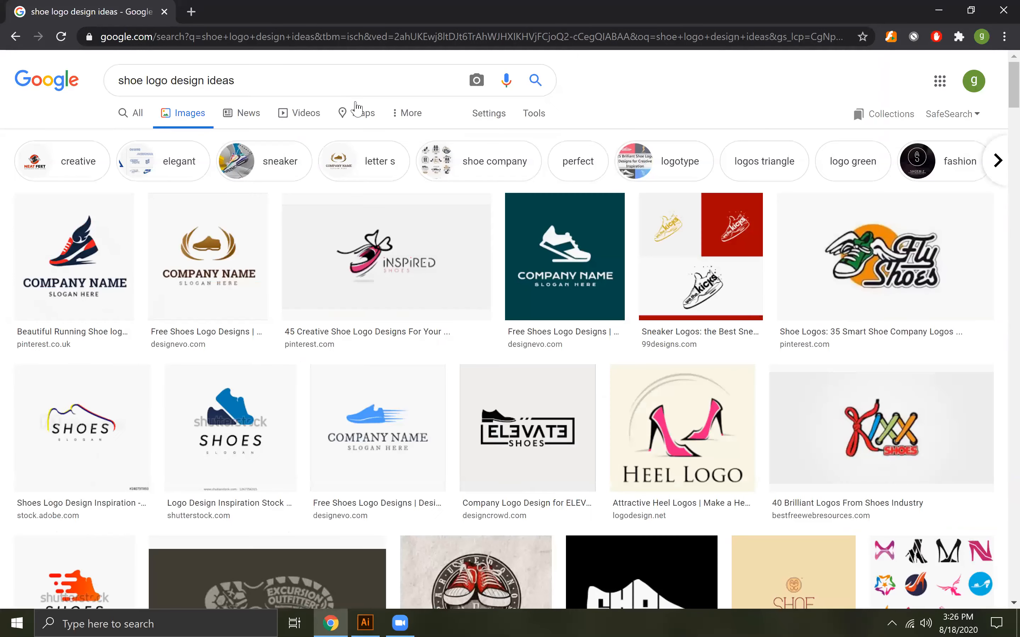
left_click(345, 88)
key("BackSpace")
key("BackSpace")
key("BackSpace")
key("BackSpace")
key("BackSpace")
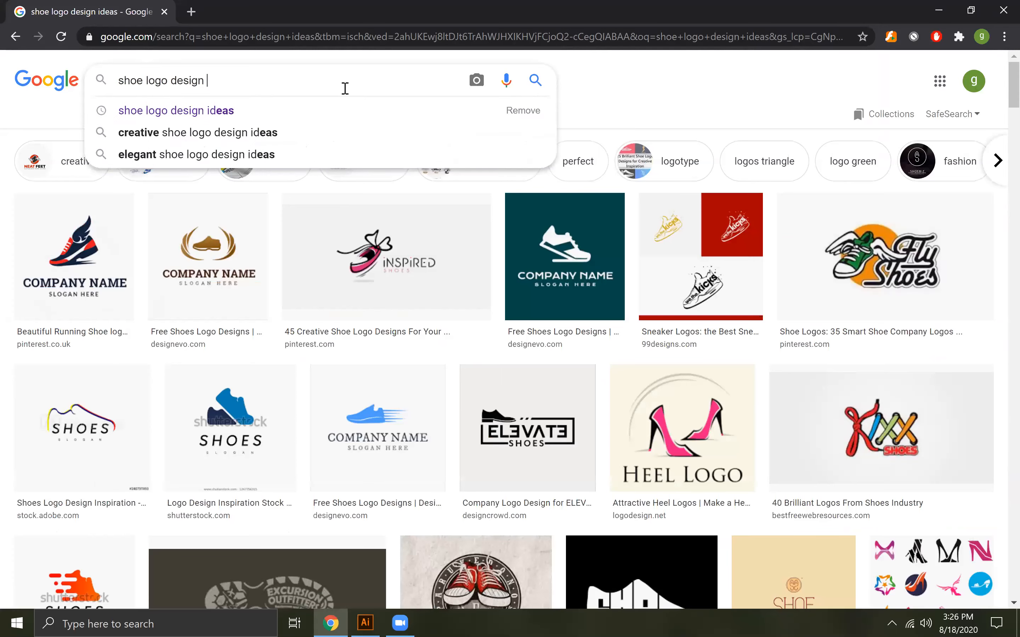
key("Return")
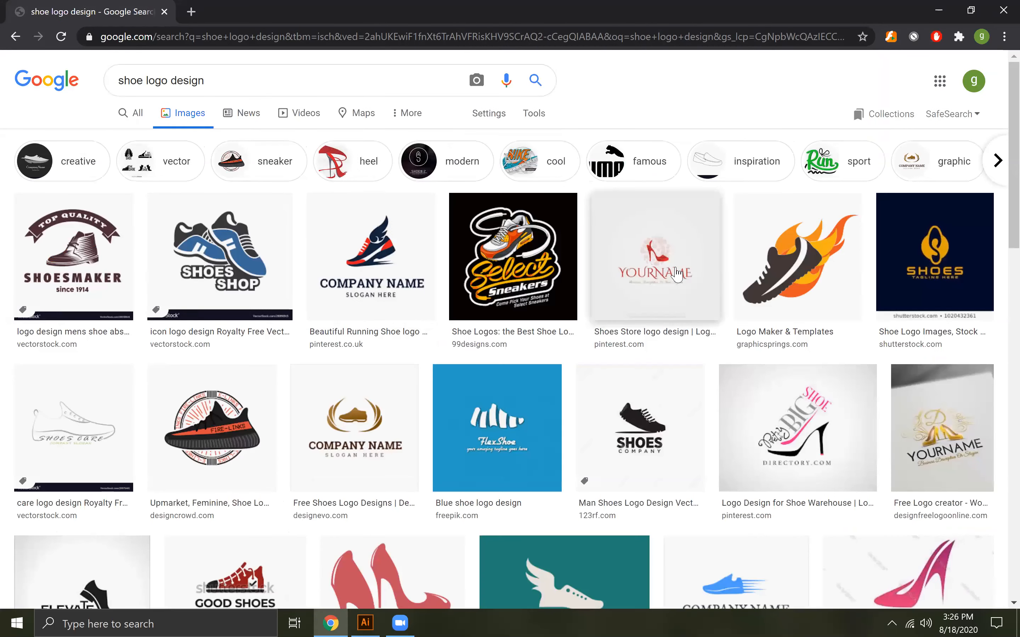
Find the red "Give Big" lettered shoe logo among the "shoe logo design" image results and open it in a new tab
scroll(676, 274, "down", 5)
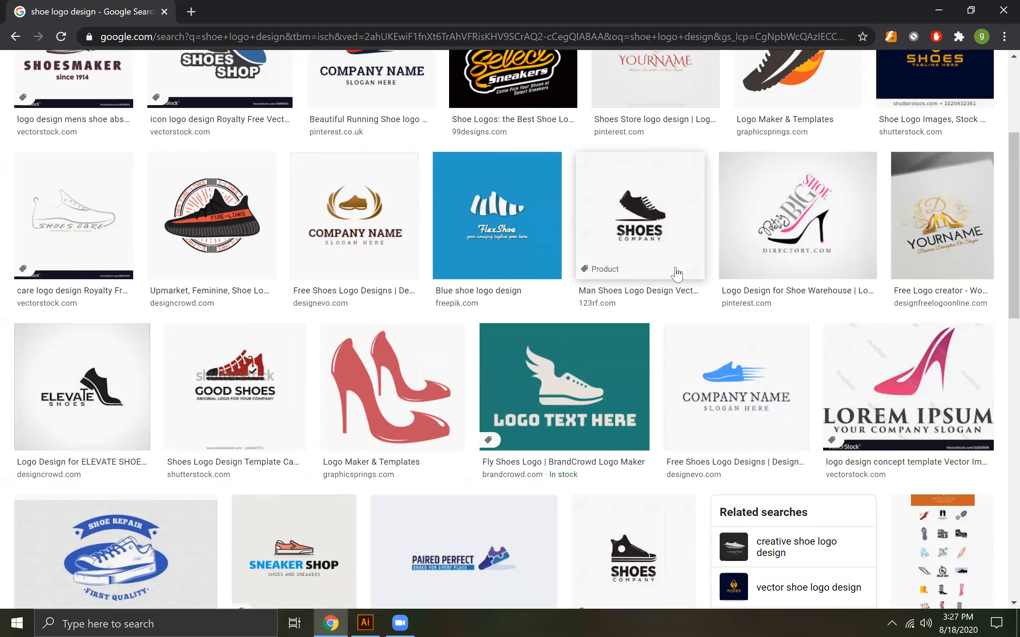
scroll(677, 274, "down", 3)
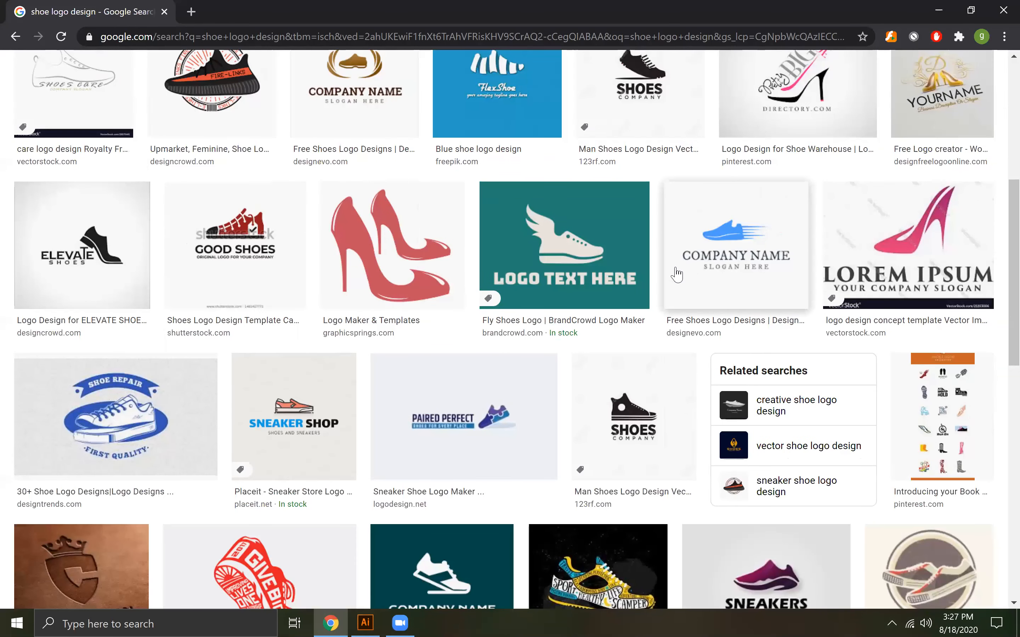
scroll(653, 270, "down", 2)
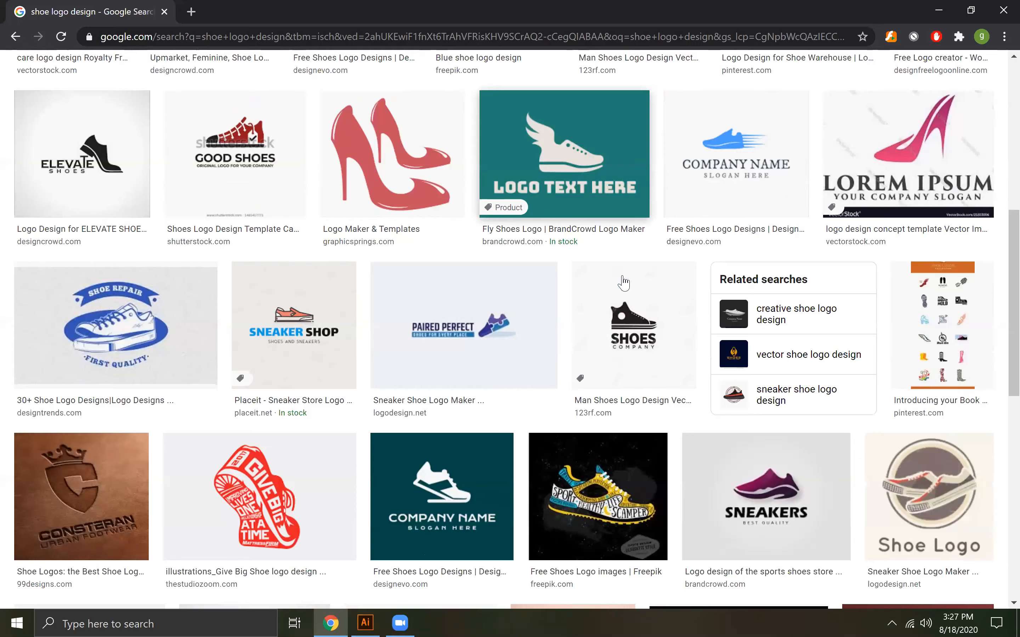
scroll(624, 283, "down", 1)
scroll(6, 304, "down", 3)
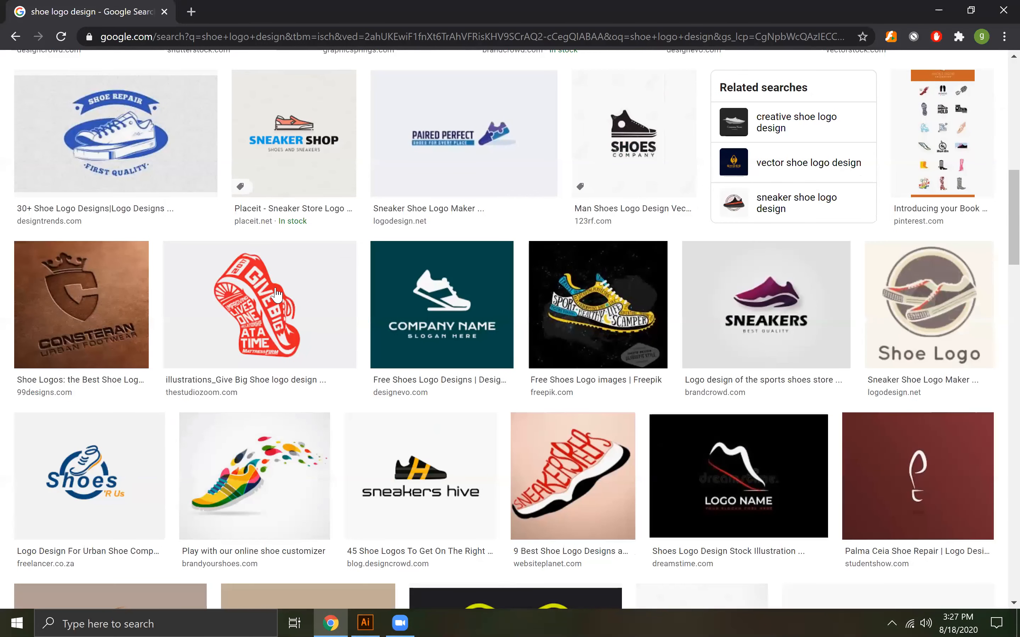
mouse_move(253, 321)
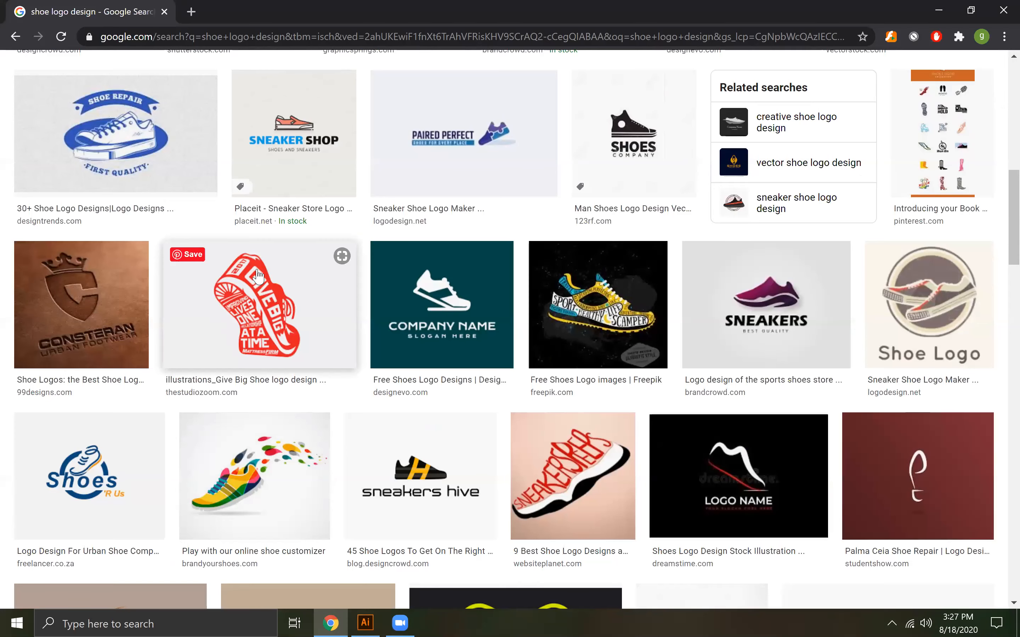
right_click(270, 268)
left_click(274, 284)
Examine the remaining "shoe logo design" image results for further shoe and sneaker logo concepts
scroll(428, 398, "down", 1)
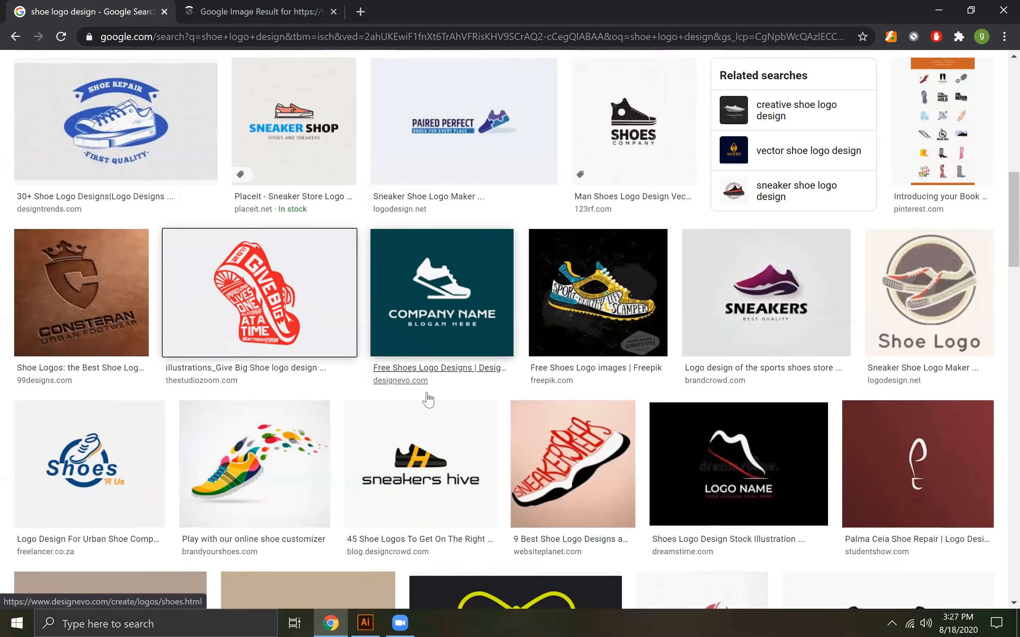
scroll(428, 399, "down", 3)
scroll(427, 398, "down", 5)
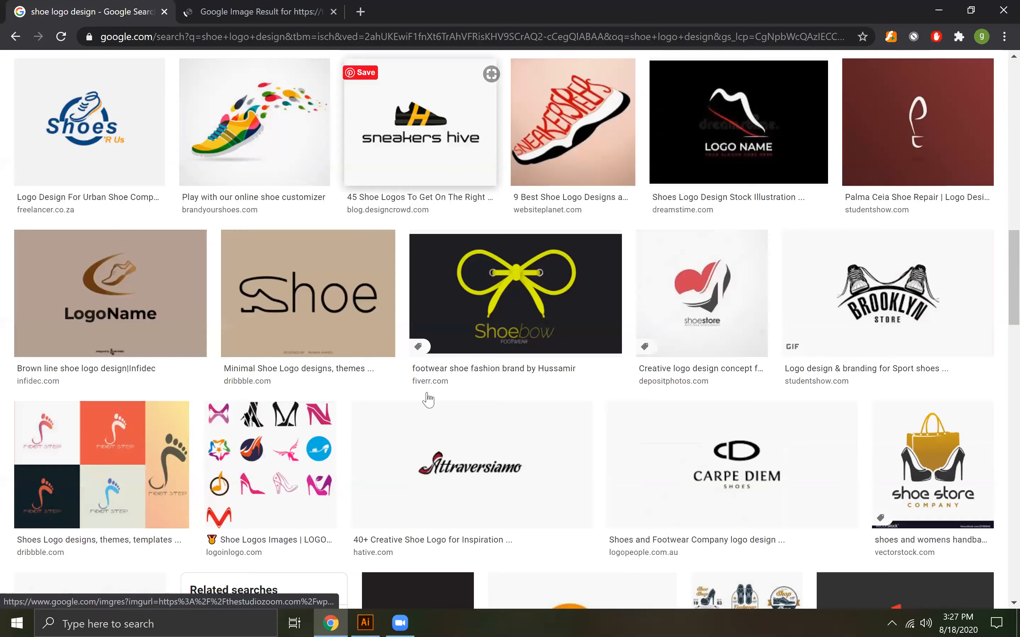
scroll(428, 398, "down", 8)
scroll(428, 398, "down", 7)
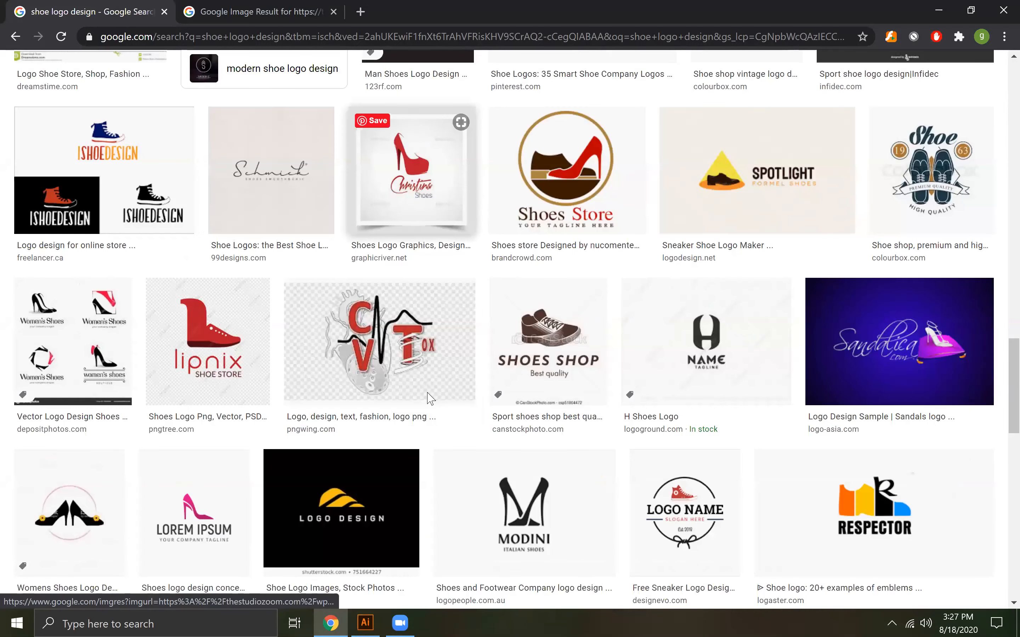
scroll(428, 398, "down", 12)
scroll(430, 399, "down", 8)
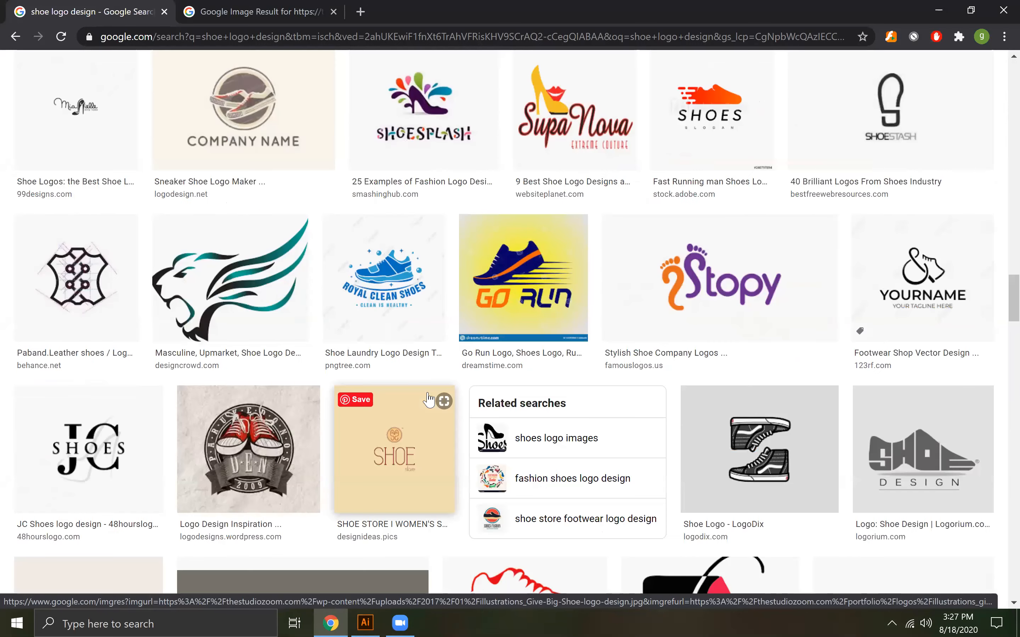
scroll(427, 399, "down", 5)
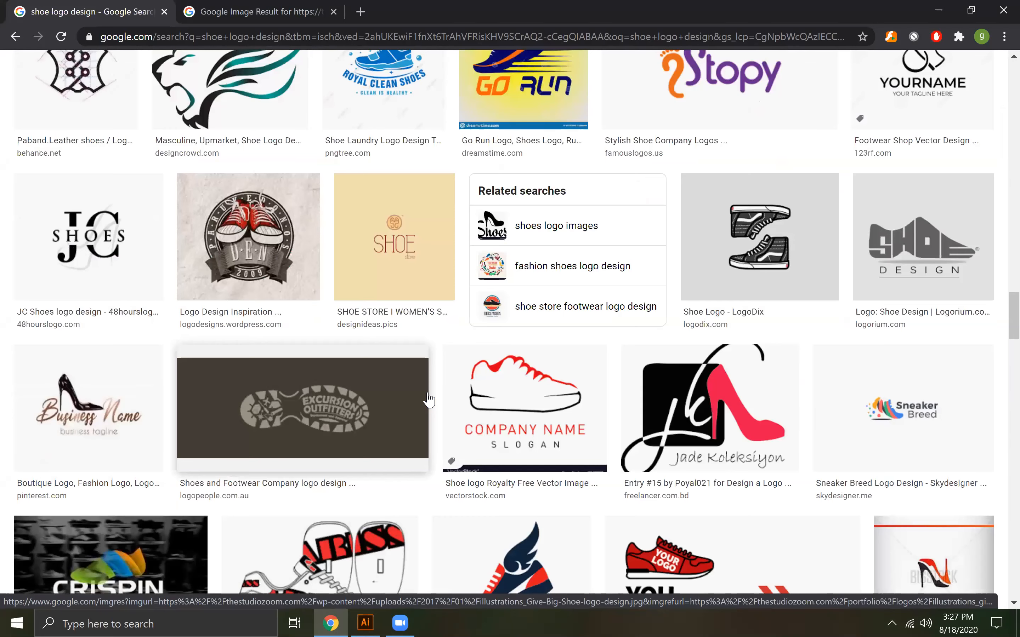
scroll(429, 399, "up", 2)
scroll(429, 399, "down", 2)
scroll(429, 399, "down", 7)
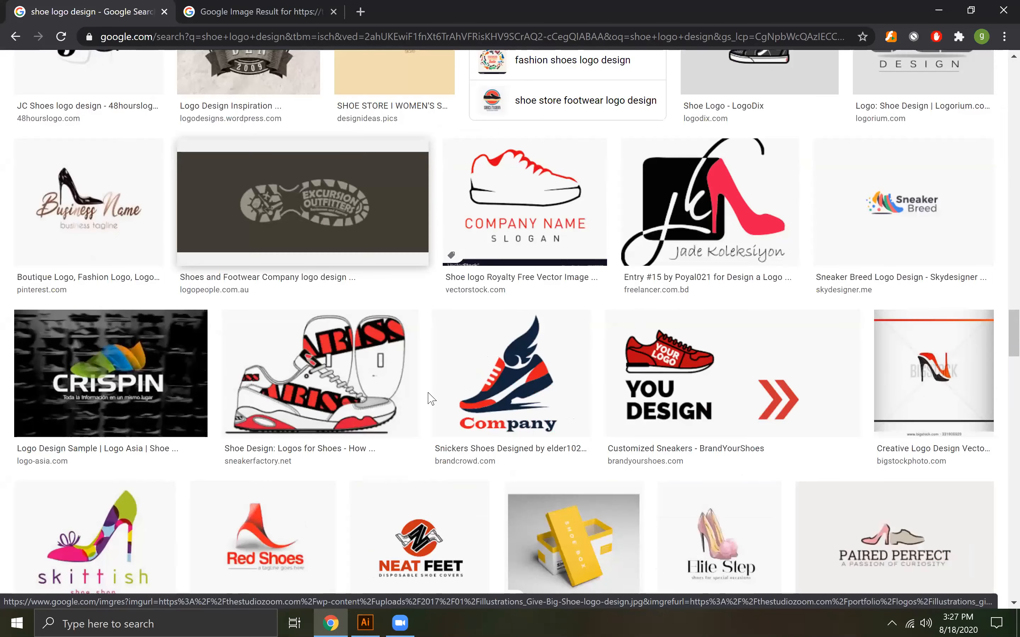
scroll(431, 398, "up", 5)
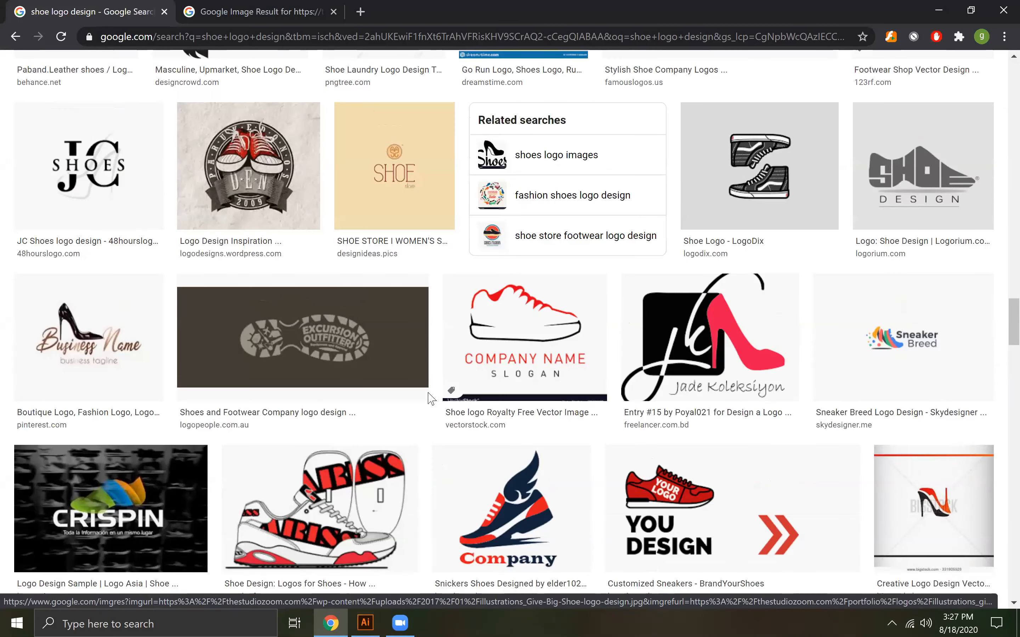
scroll(428, 399, "up", 8)
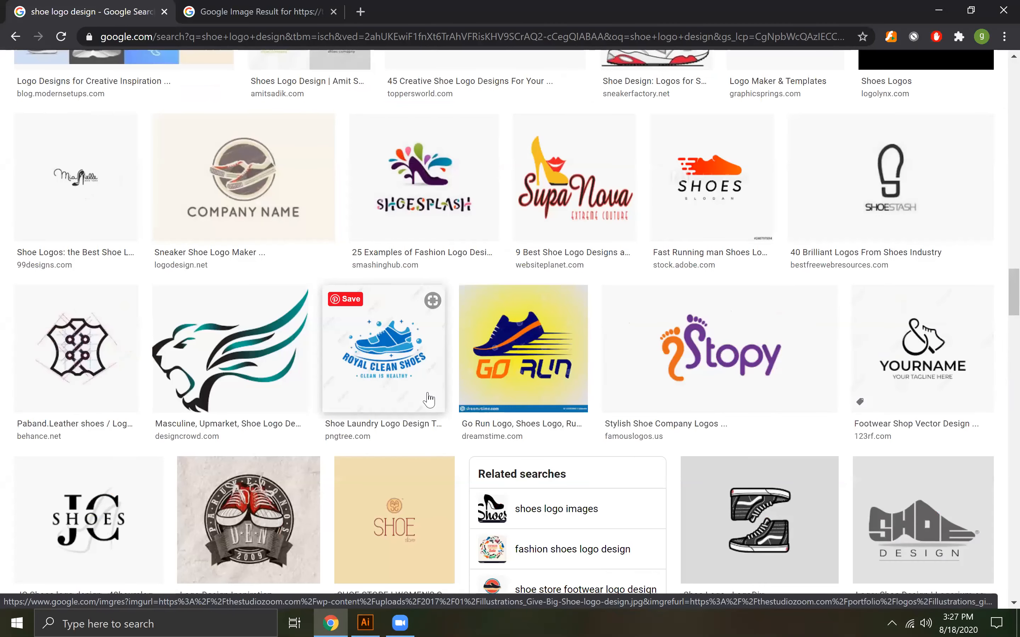
scroll(429, 398, "down", 11)
scroll(428, 398, "down", 11)
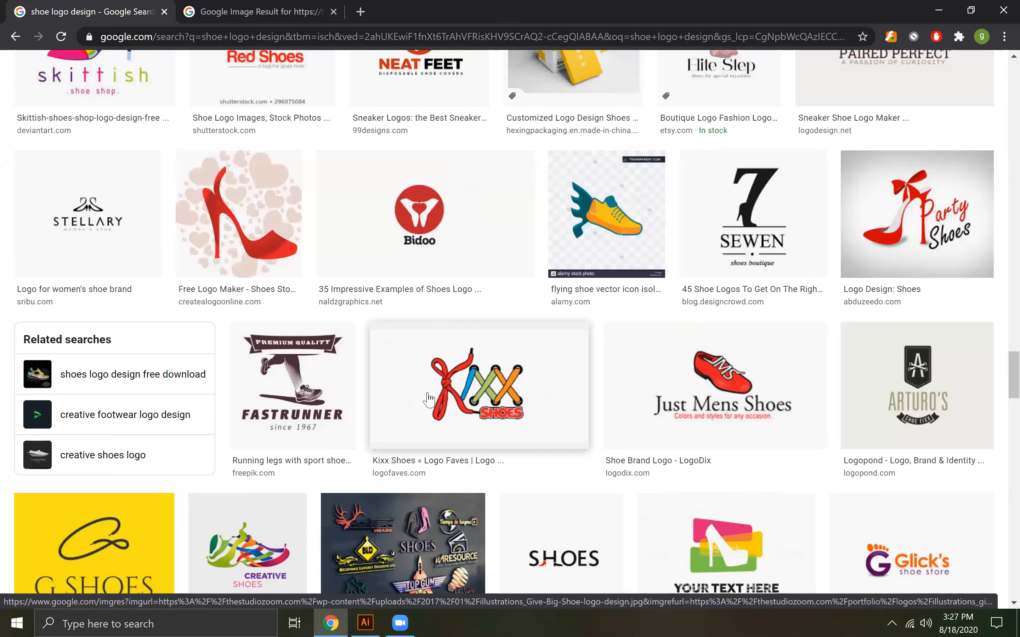
scroll(428, 399, "down", 12)
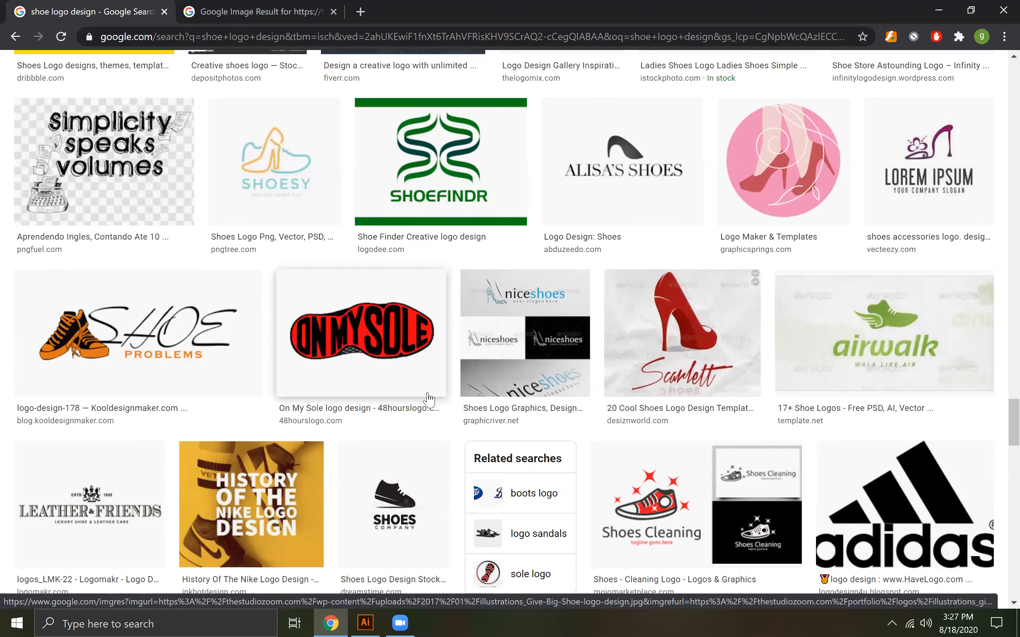
scroll(428, 399, "down", 2)
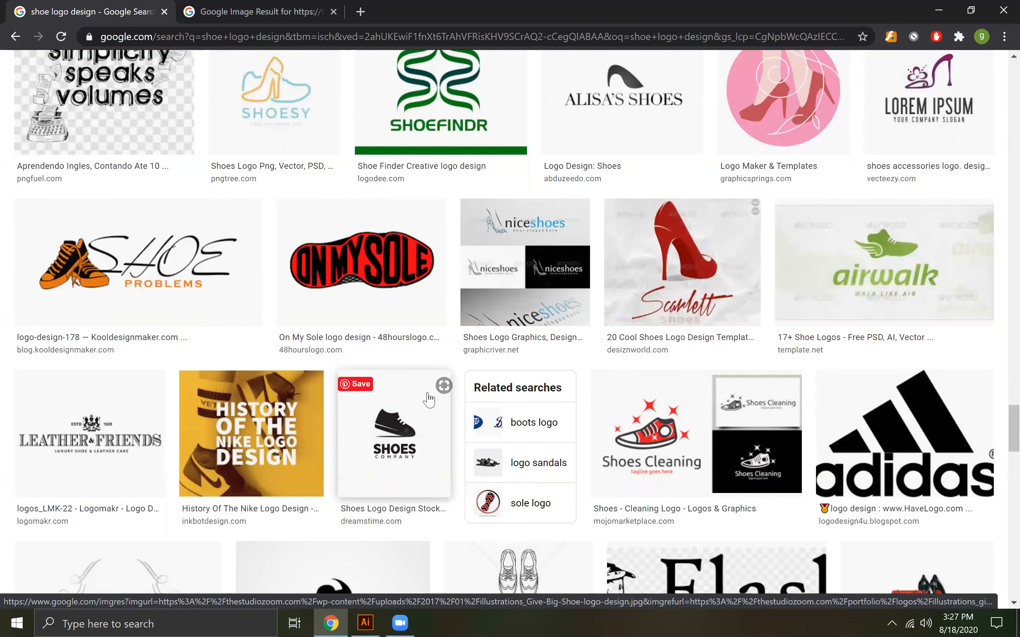
scroll(428, 399, "down", 6)
scroll(429, 398, "down", 8)
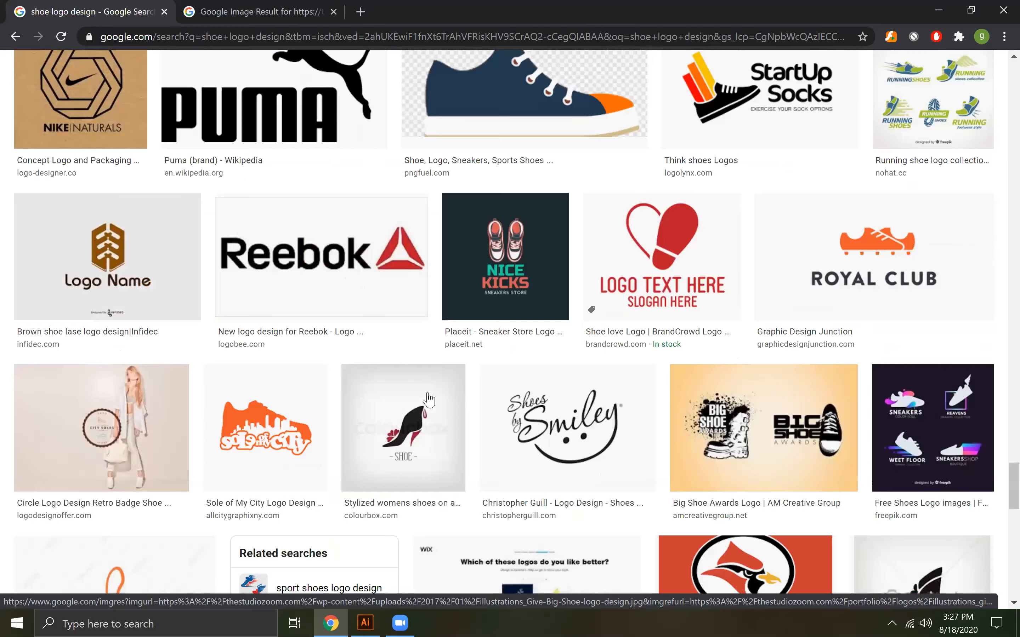
scroll(429, 399, "down", 8)
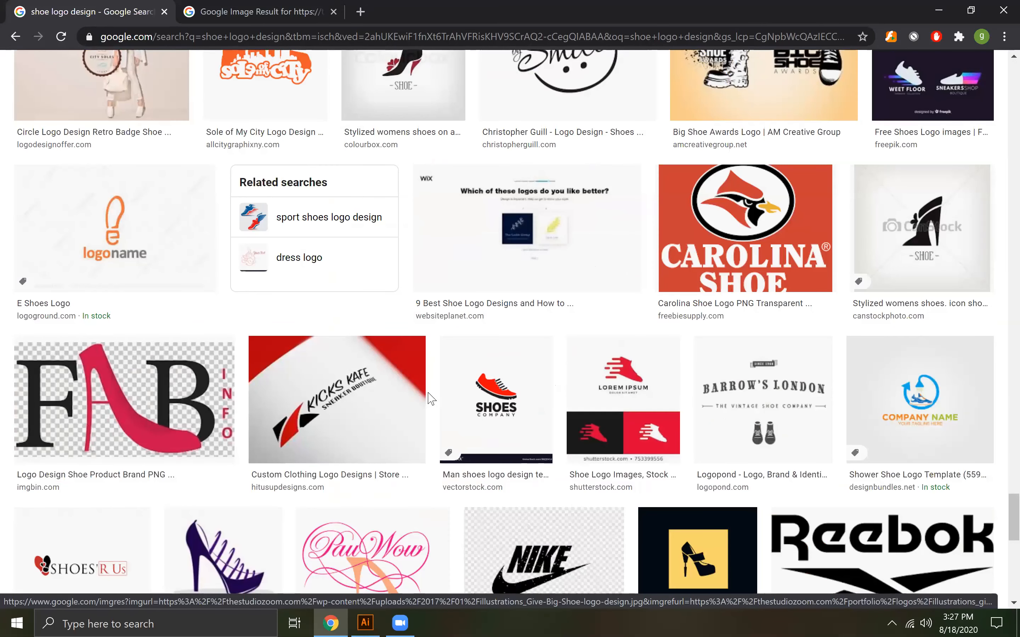
scroll(428, 398, "down", 12)
scroll(429, 398, "down", 4)
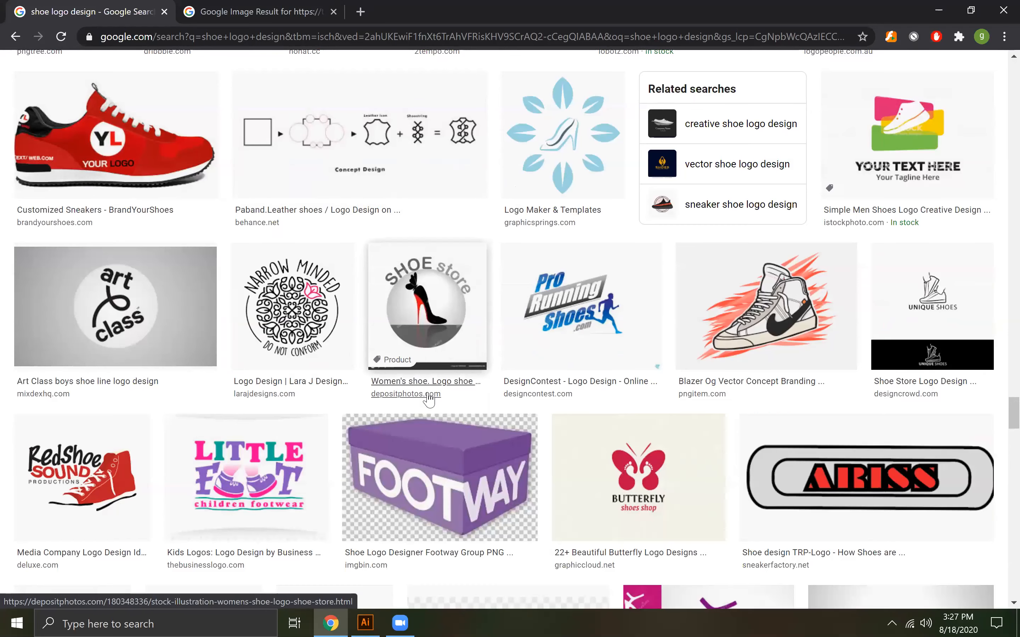
scroll(428, 398, "down", 9)
scroll(429, 398, "down", 14)
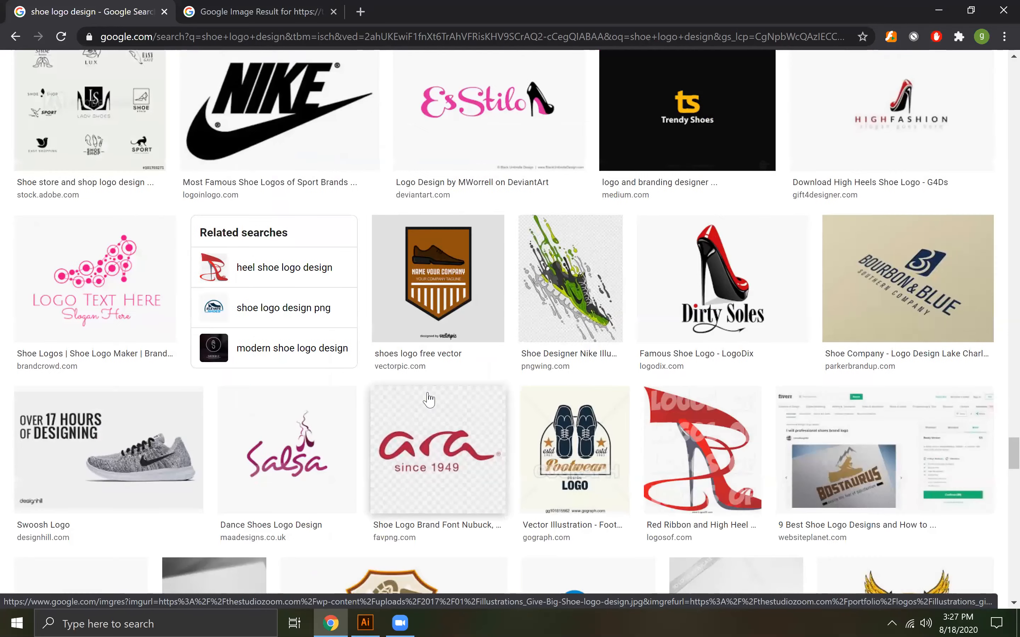
scroll(429, 399, "down", 5)
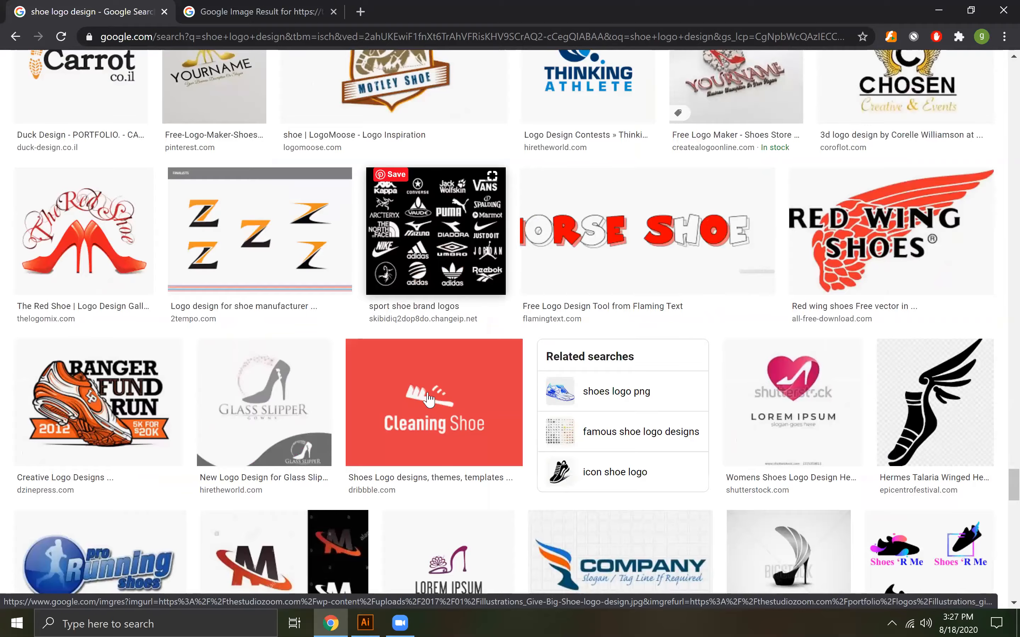
scroll(429, 397, "down", 4)
Switch to the opened "Give Big" shoe logo image and expand its related images into a full results page
left_click(230, 4)
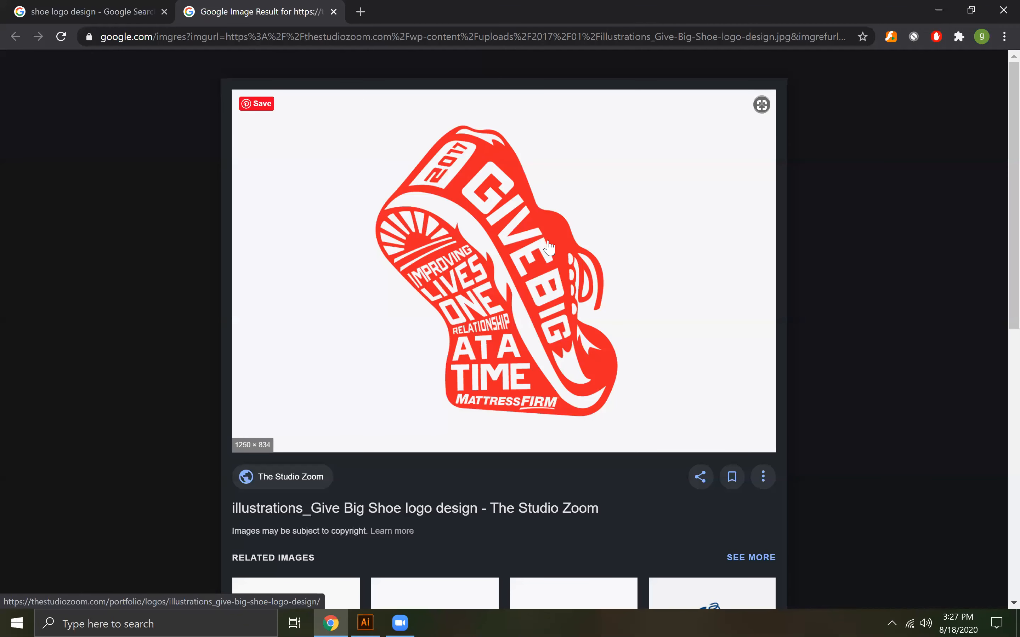
scroll(547, 245, "down", 8)
scroll(747, 343, "down", 5)
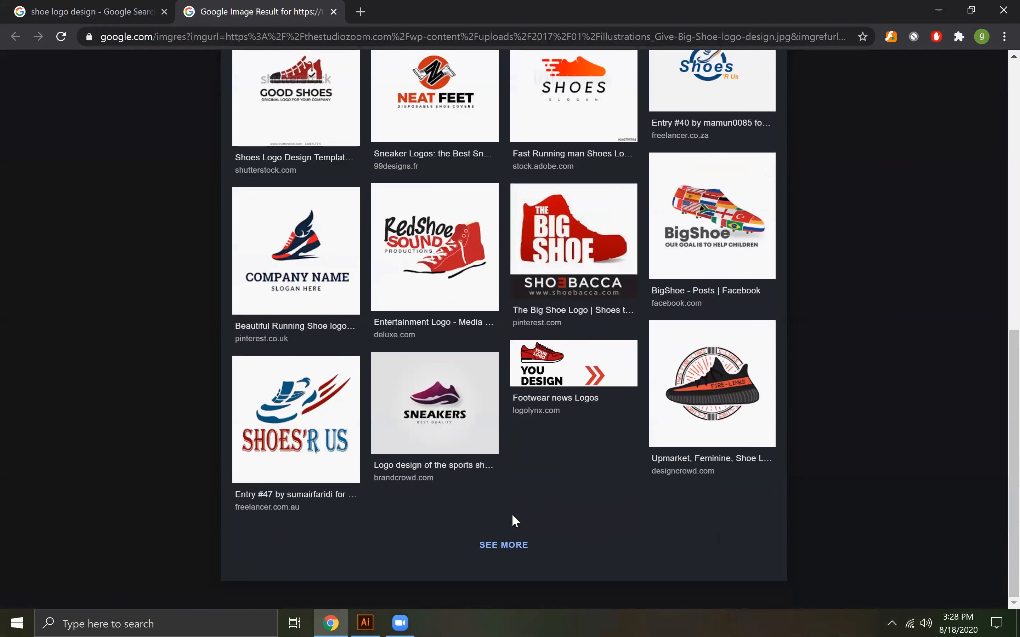
left_click(507, 547)
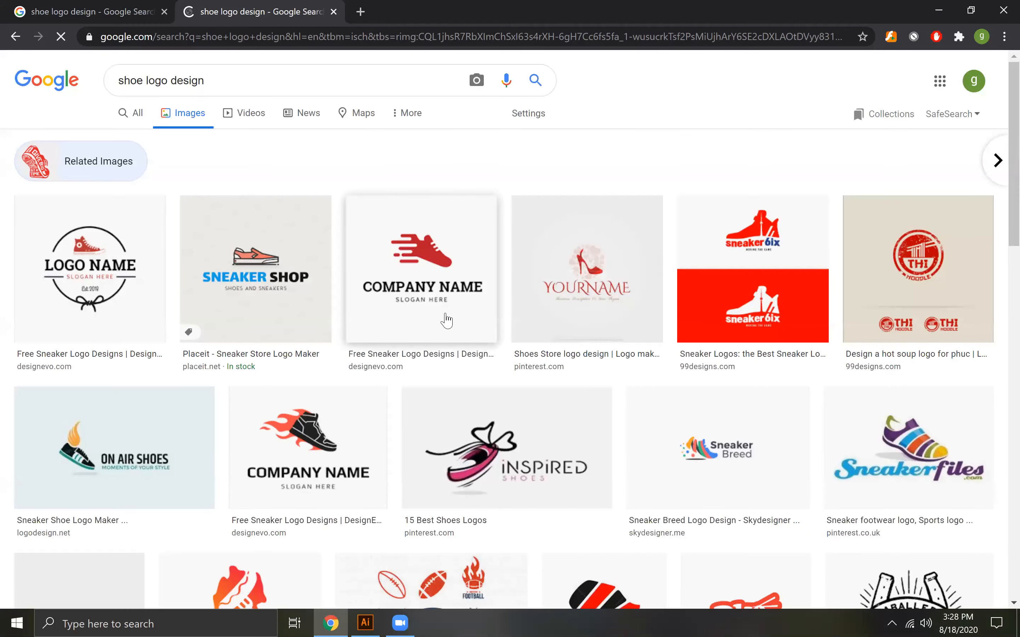
Examine the images related to the "Give Big" logo for similar shoe and lettering concepts
scroll(447, 320, "down", 3)
scroll(447, 320, "down", 5)
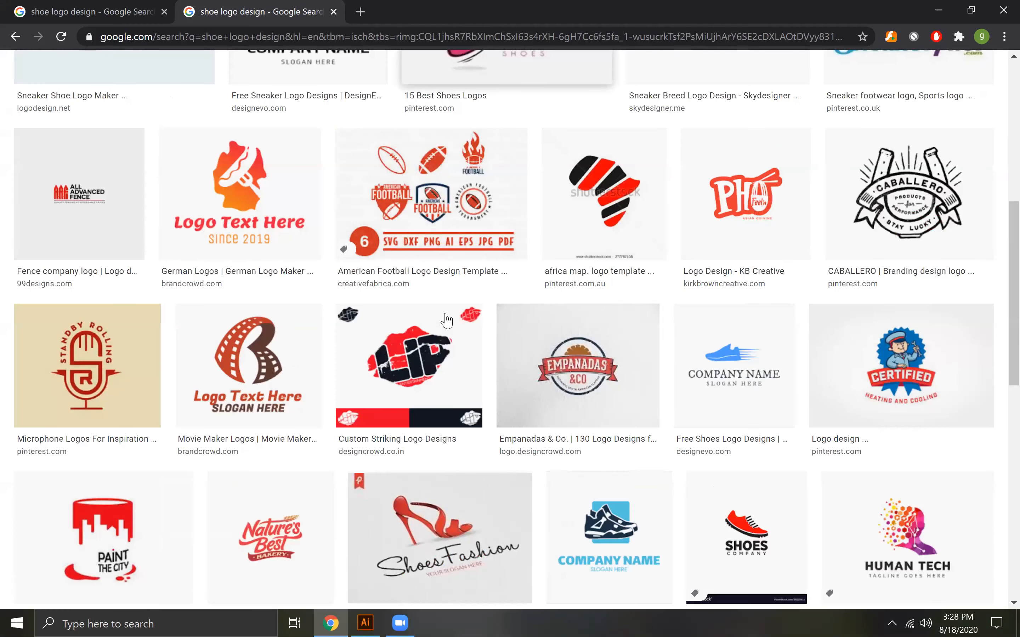
scroll(446, 320, "down", 7)
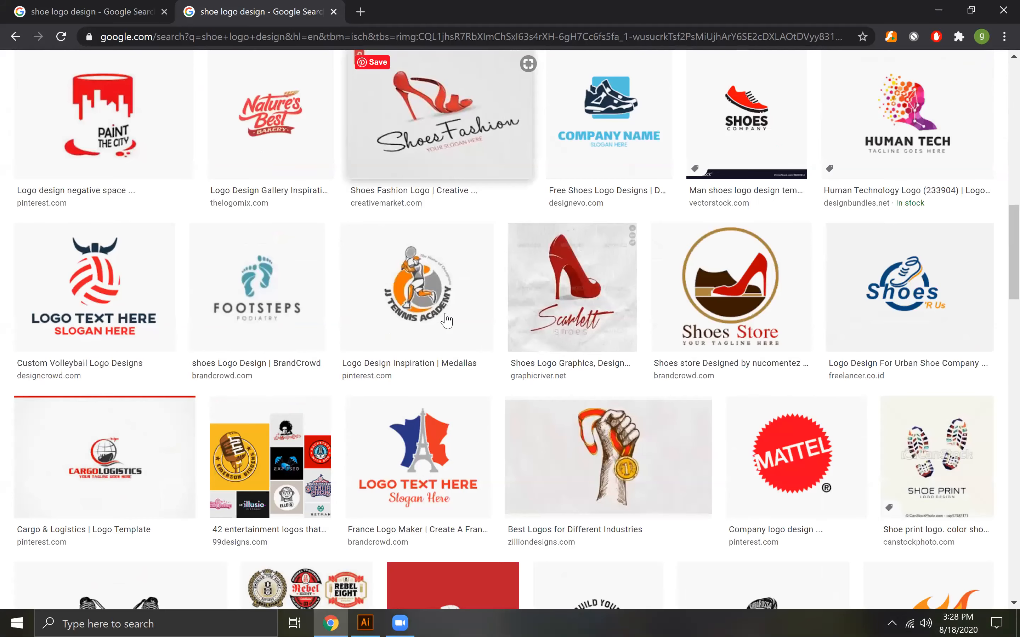
scroll(447, 321, "down", 7)
scroll(445, 321, "down", 5)
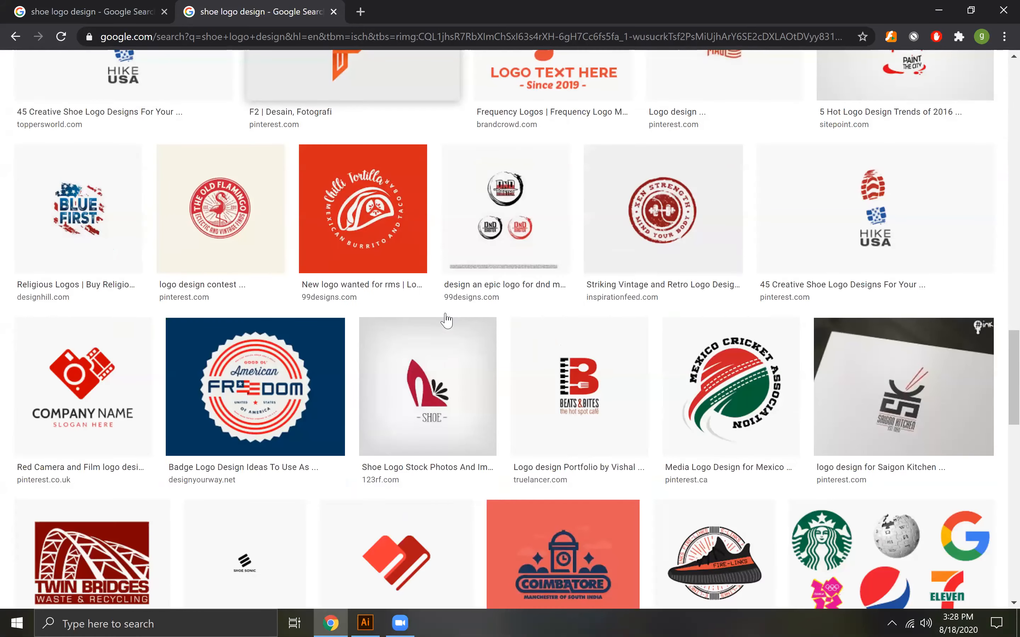
scroll(447, 321, "down", 10)
scroll(447, 321, "down", 13)
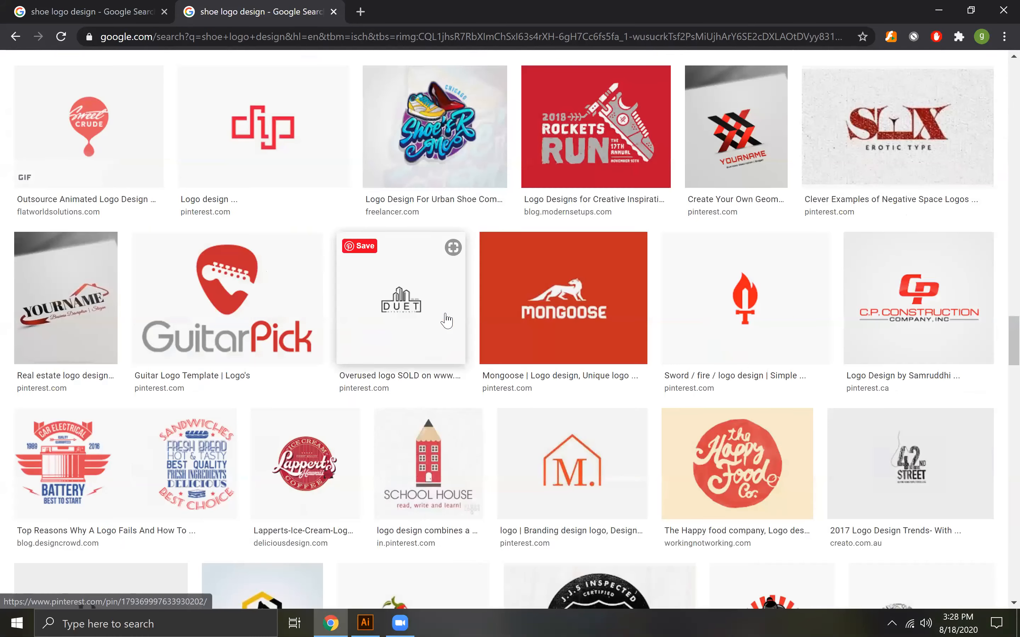
scroll(446, 320, "down", 8)
Go back to the "Give Big" shoe logo image and save it to the Desktop as illustrations_Give-Big-Shoe-logo-design.jpg
left_click(304, 332)
right_click(532, 229)
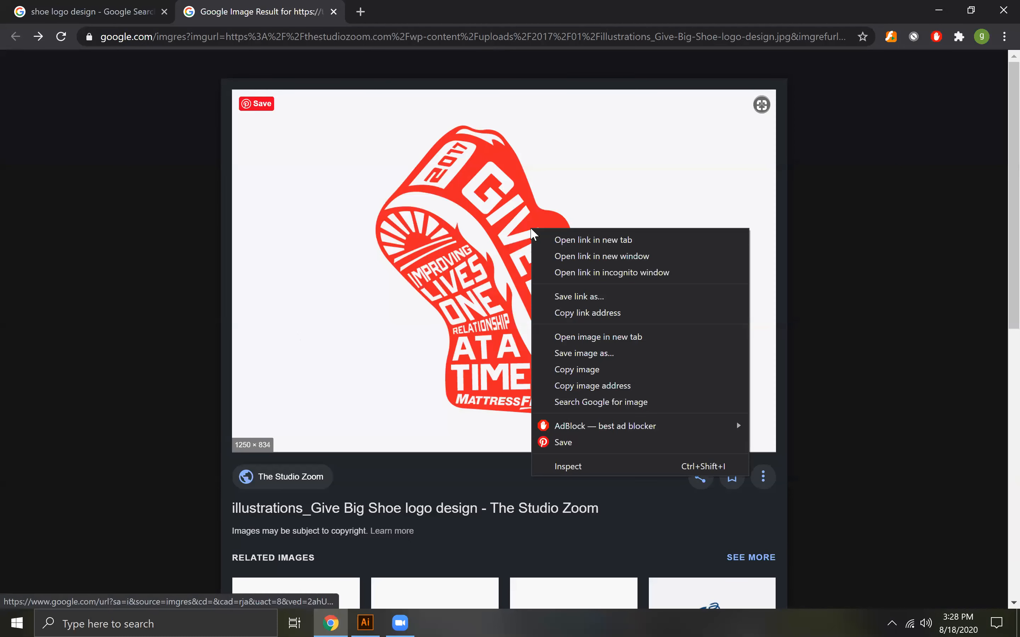
left_click(586, 354)
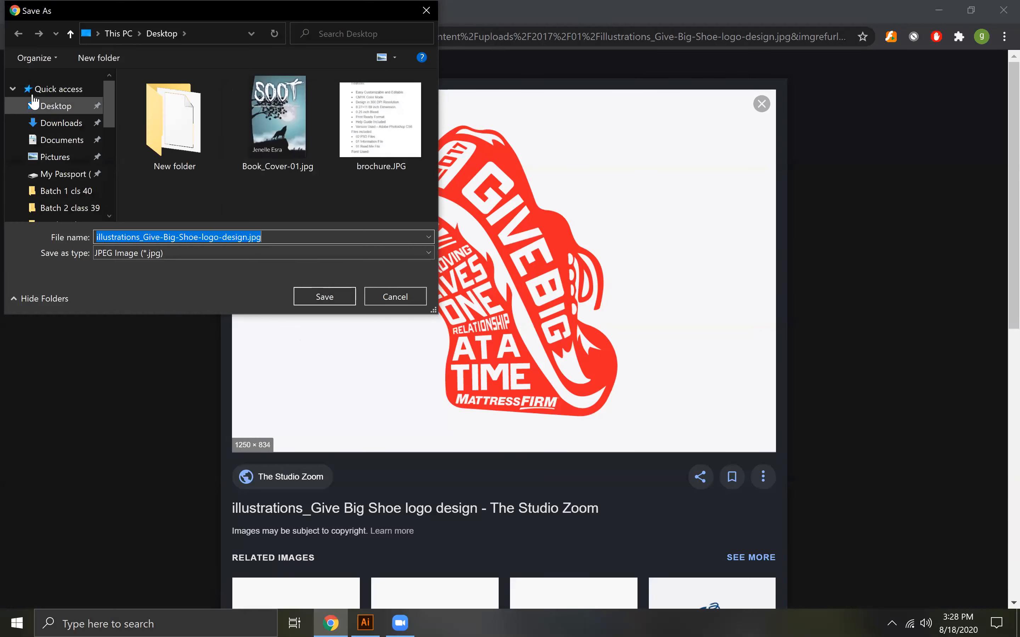
left_click(41, 107)
left_click(337, 298)
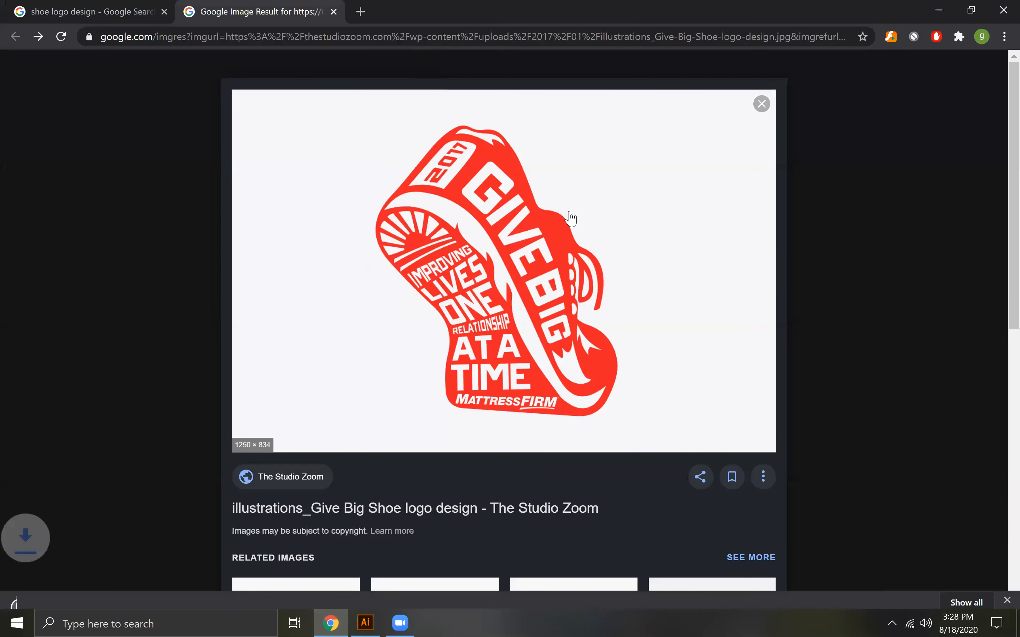
Bring the saved "Give Big" shoe image from its folder into the open Illustrator document
left_click(147, 593)
left_click(184, 544)
left_click_drag(260, 225, 512, 281)
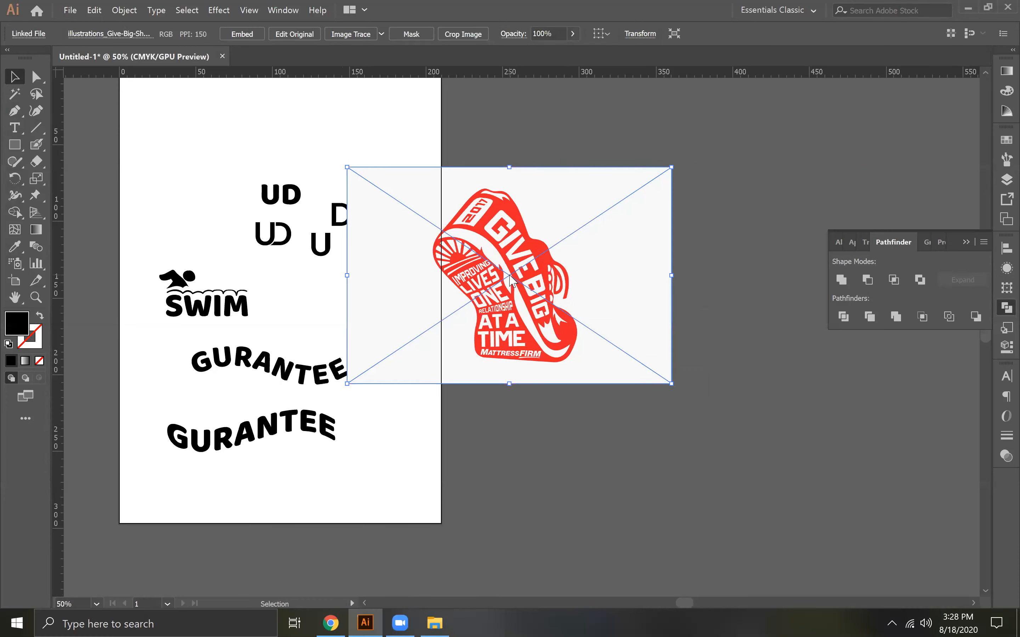
key("ctrl+equal")
key("ctrl+equal")
key("ctrl+equal")
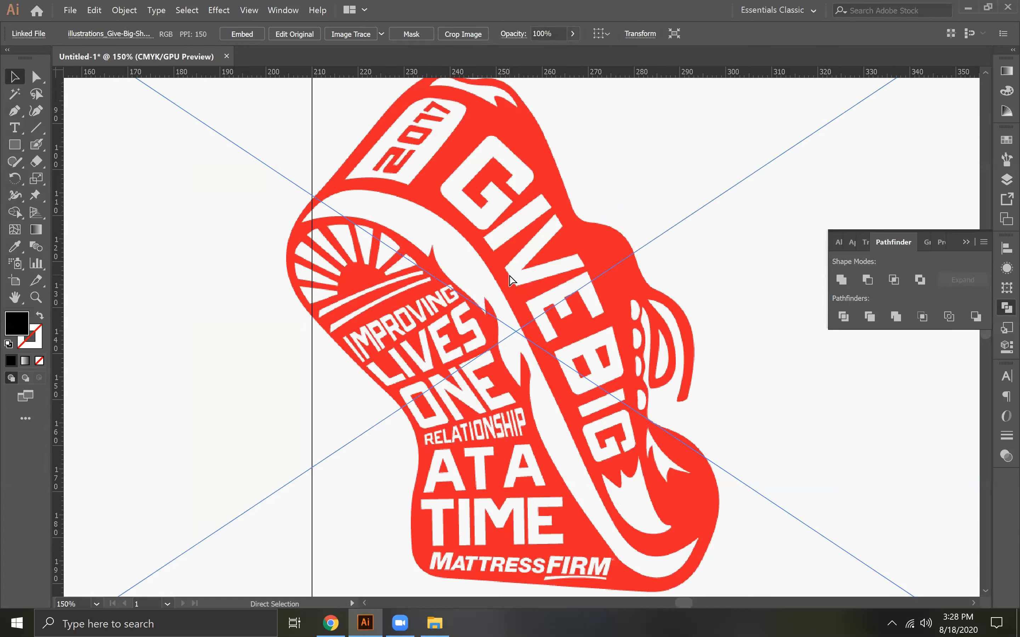
key("ctrl+minus")
key("ctrl+minus")
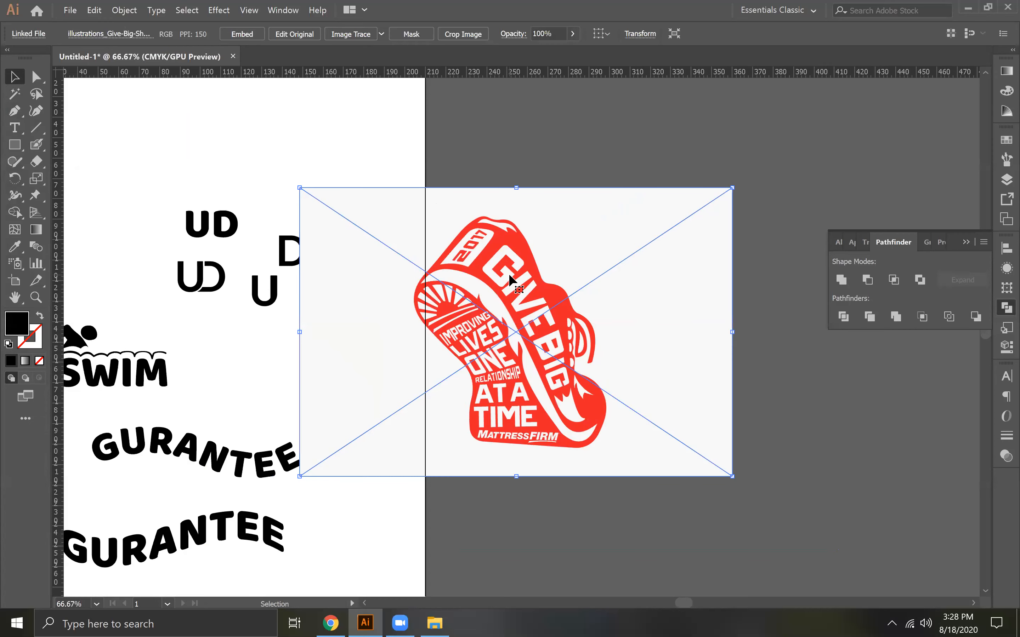
Collapse the floating Pathfinder panel and move the shoe image onto the empty canvas beside the artboard
left_click(965, 242)
key("space")
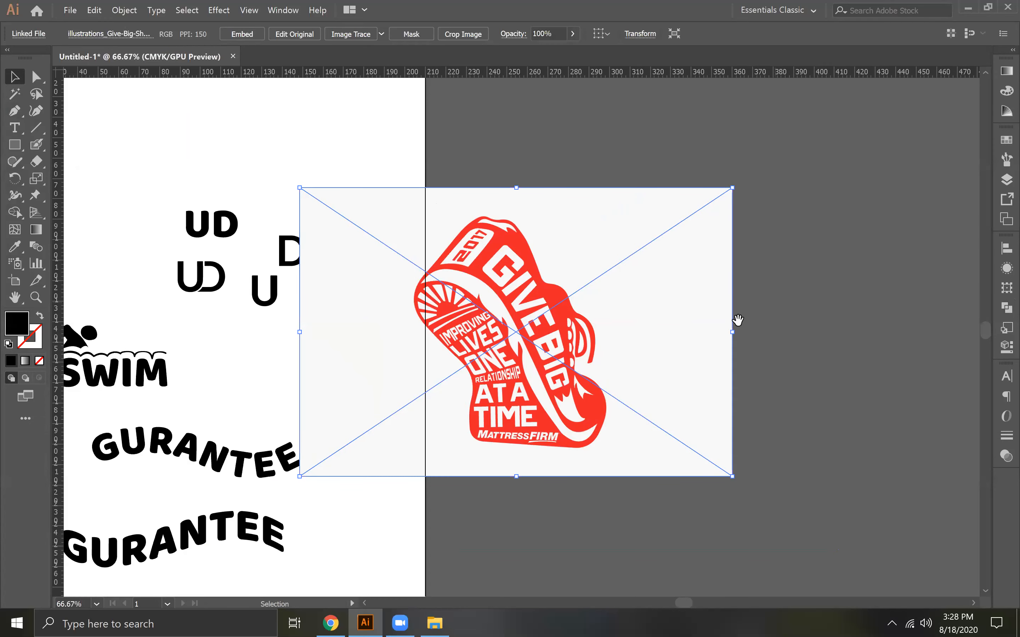
left_click_drag(734, 284, 379, 434)
left_click_drag(311, 369, 629, 204)
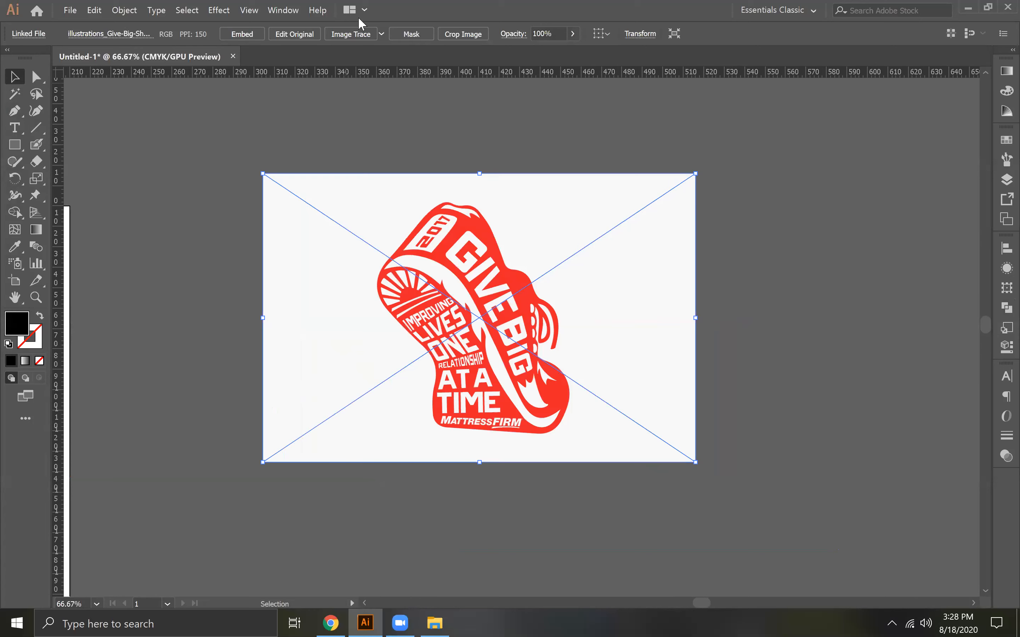
Trace the shoe image with the 3 Colors preset and expand the tracing into ungrouped vector paths
left_click(381, 34)
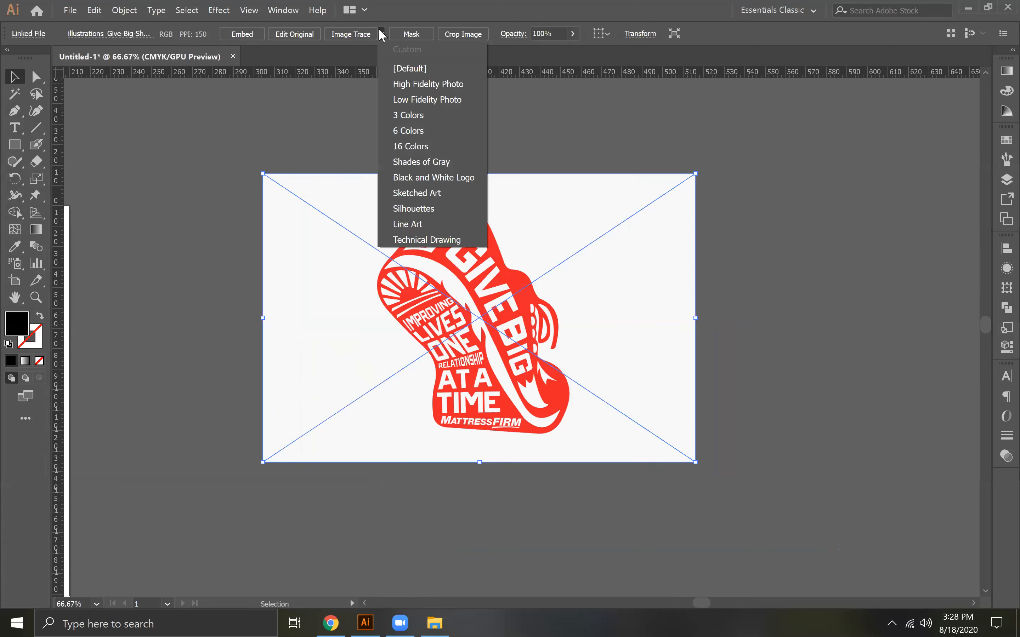
left_click(428, 119)
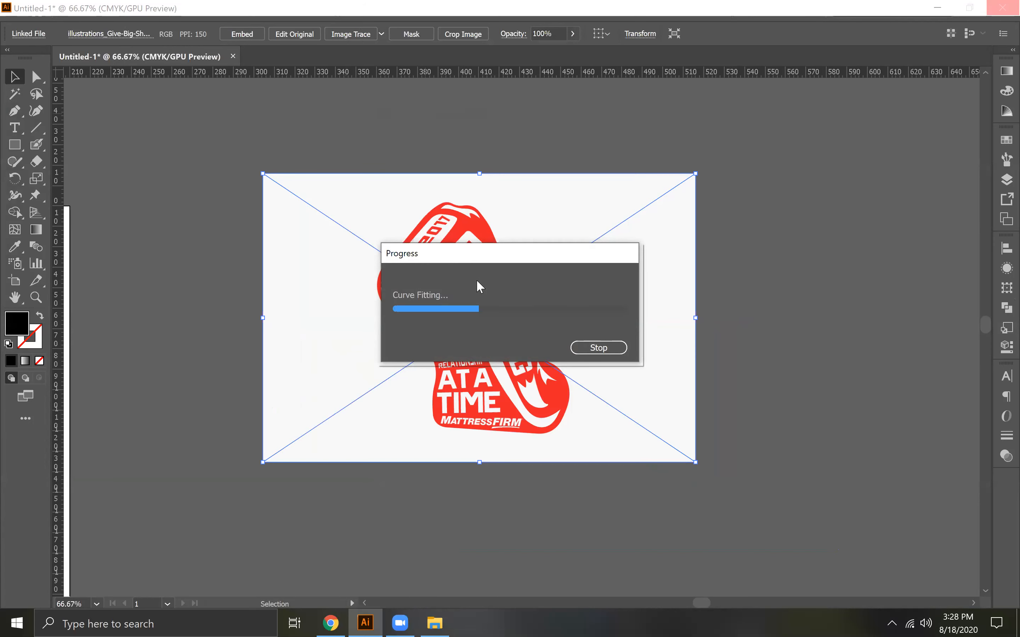
left_click(337, 33)
right_click(461, 234)
left_click(499, 332)
Delete the off-white background shape around the traced shoe
left_click(672, 283)
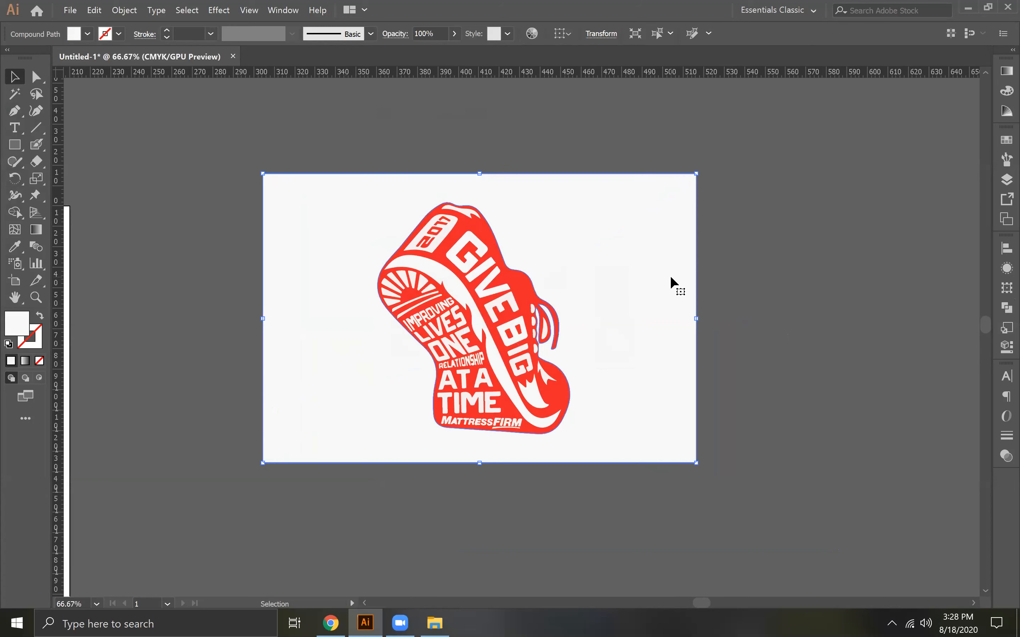
key("Delete")
key("ctrl+plus")
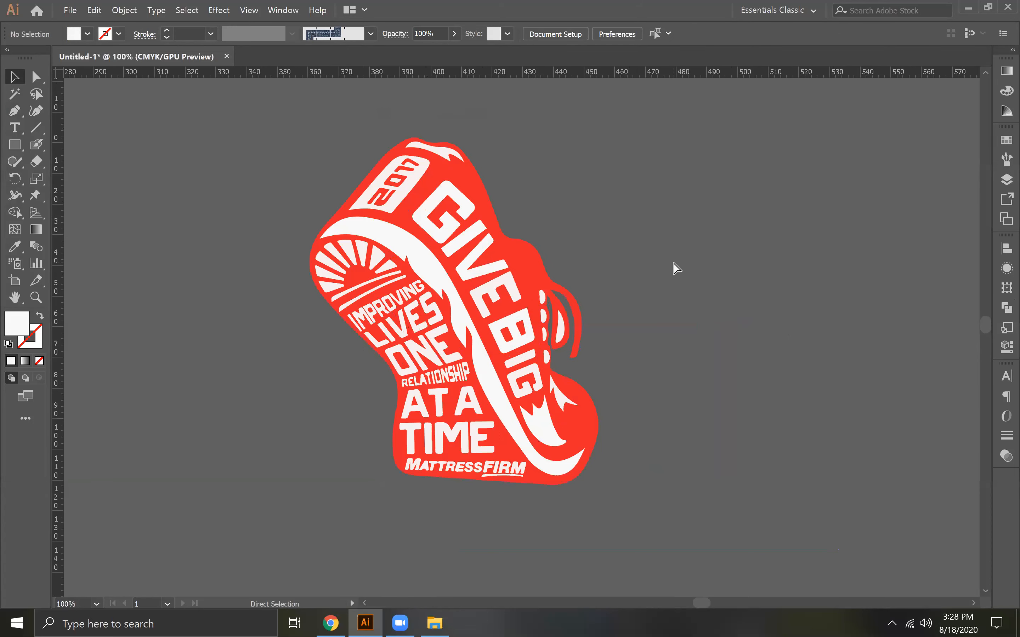
Inspect the fill colour of the traced shoe's red base shape in the Color Picker
left_click_drag(313, 122, 629, 523)
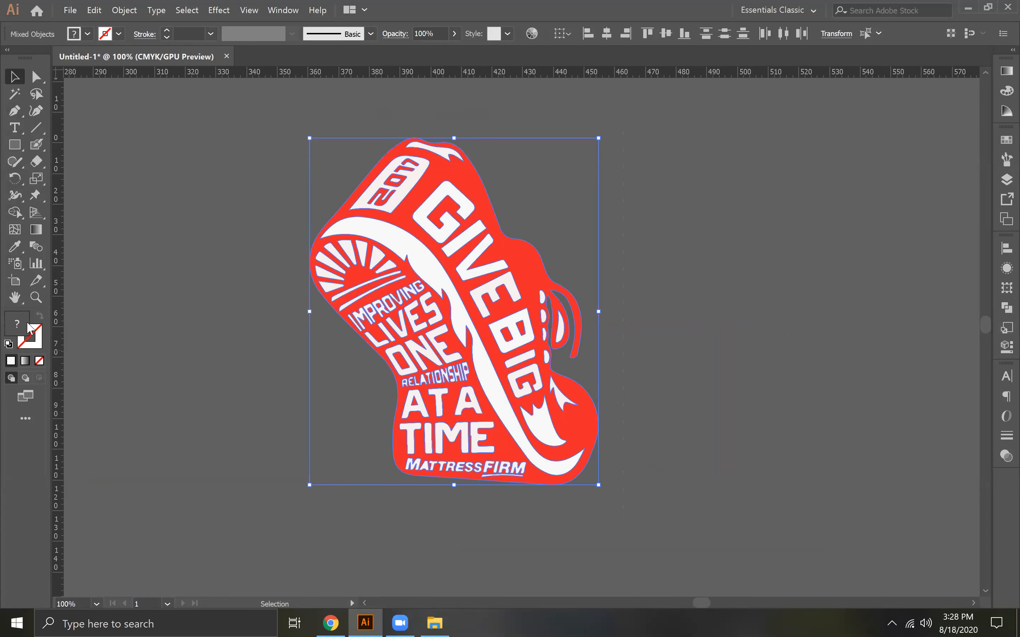
key("ctrl+h")
left_click(465, 179)
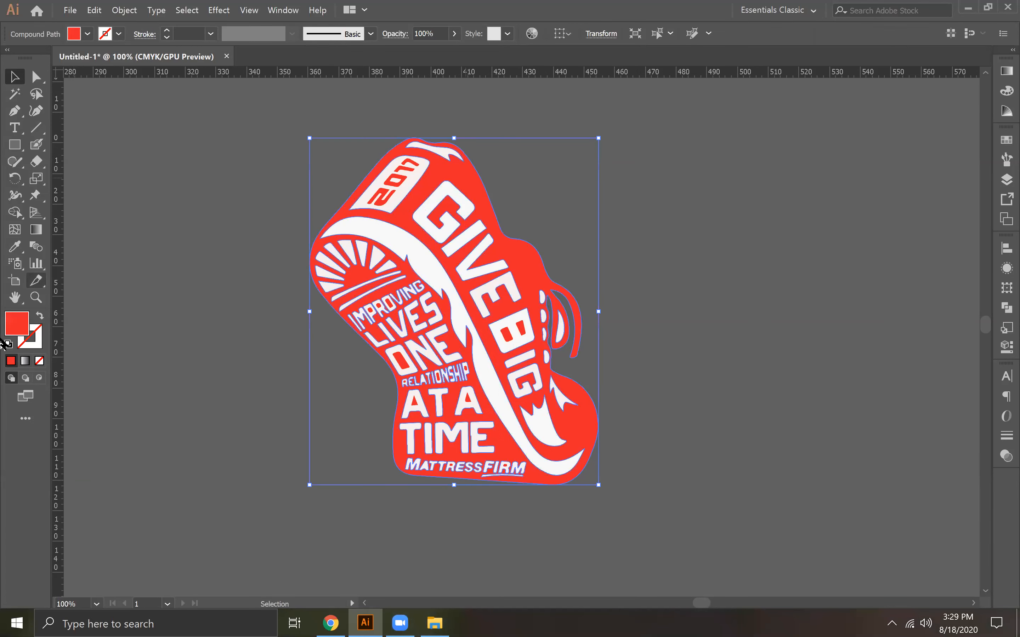
double_click(21, 325)
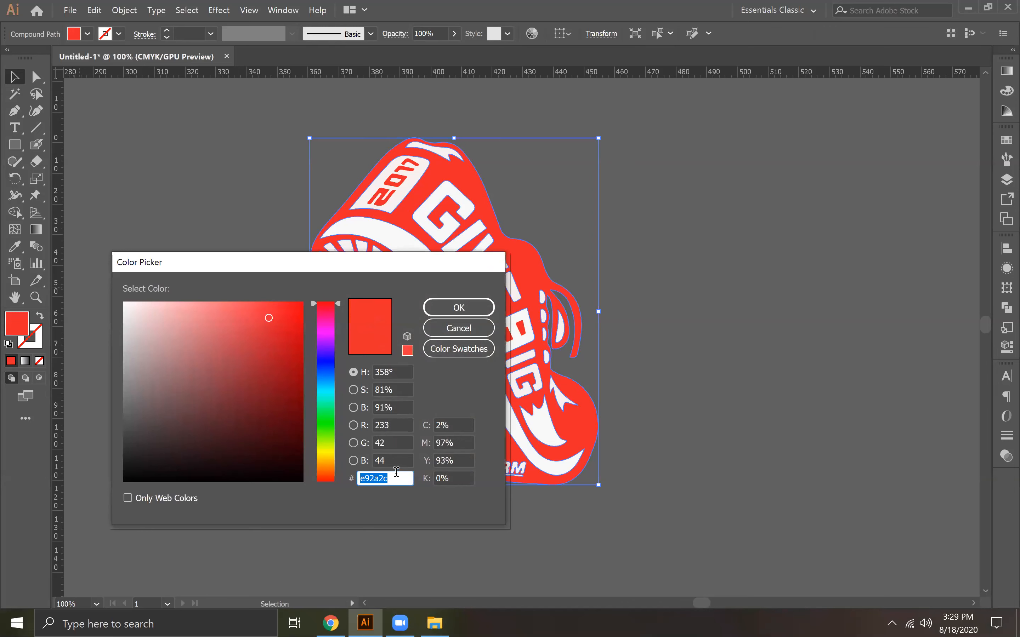
right_click(378, 476)
left_click(422, 356)
left_click(440, 311)
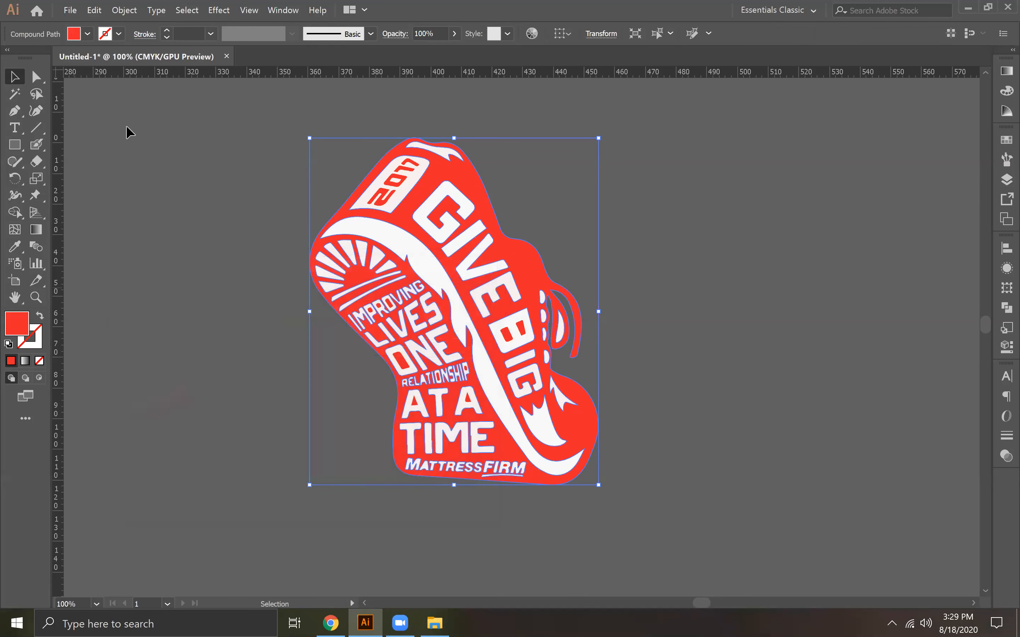
left_click(230, 243)
left_click_drag(294, 110, 601, 509)
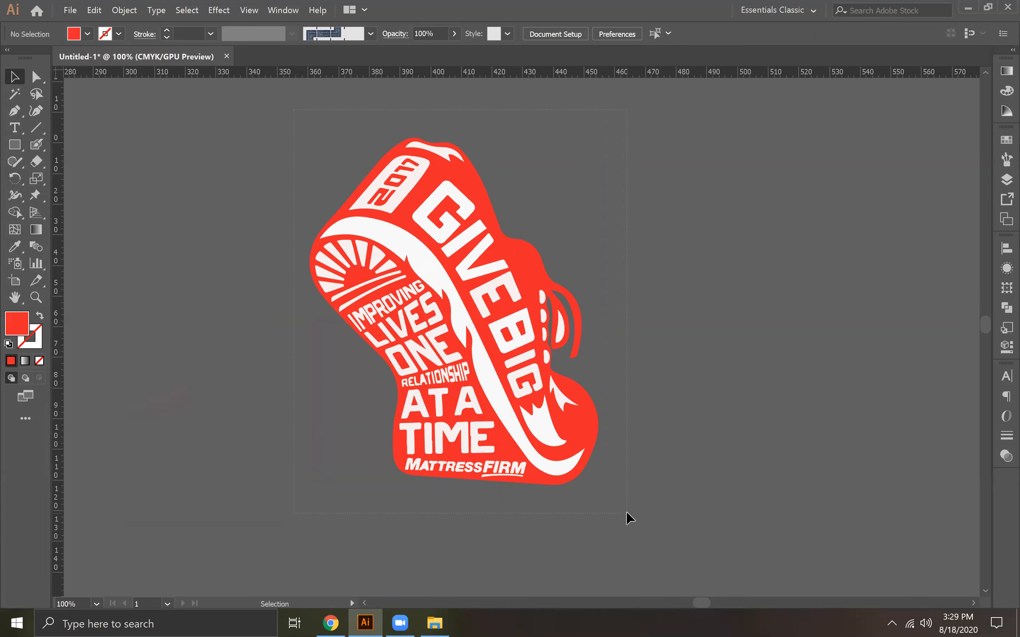
left_click_drag(627, 511, 626, 511)
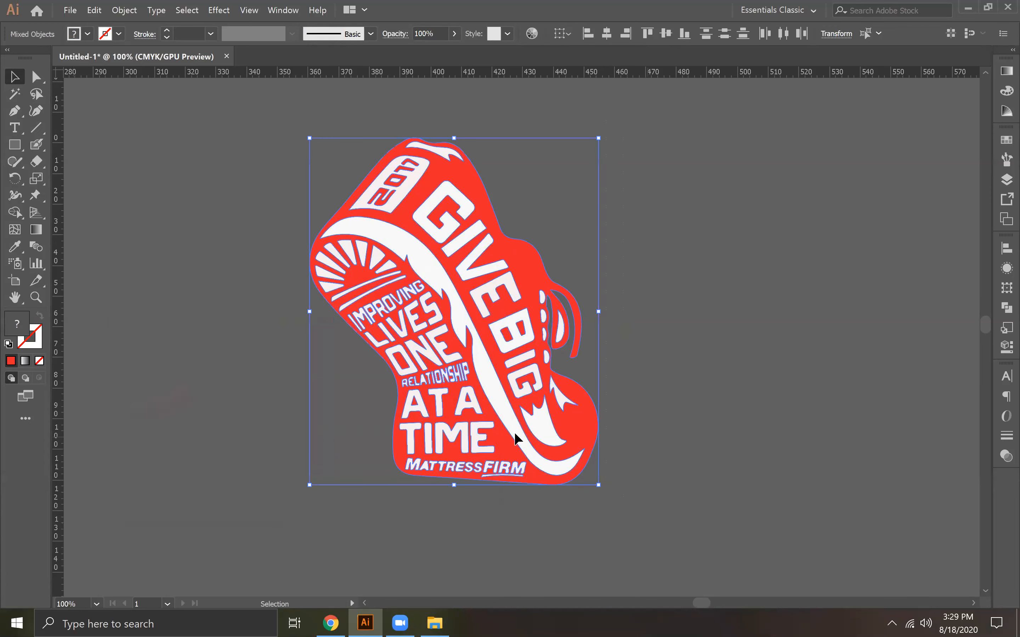
key("ctrl+shift+a")
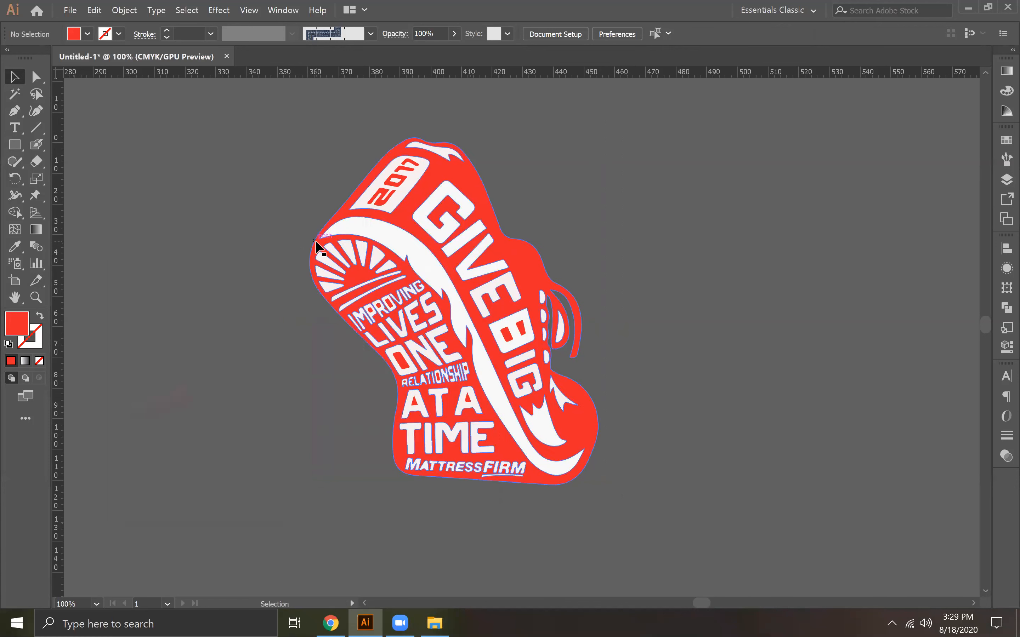
Recolour the shoe's white 2017 badge and the small leftover piece inside it with the shoe's red using the Eyedropper
left_click(400, 191)
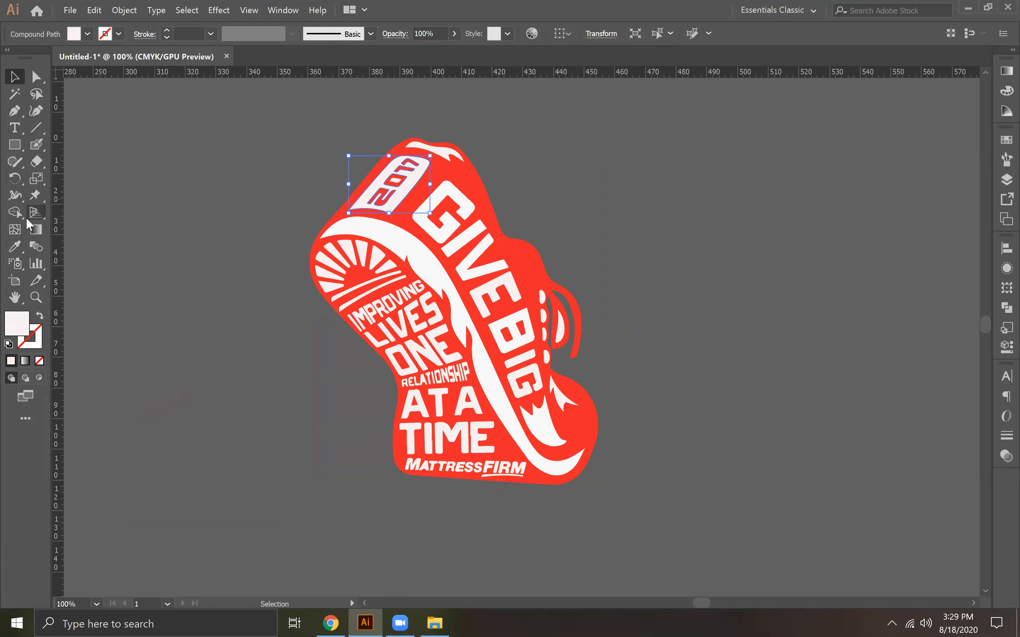
left_click(15, 247)
left_click(446, 167)
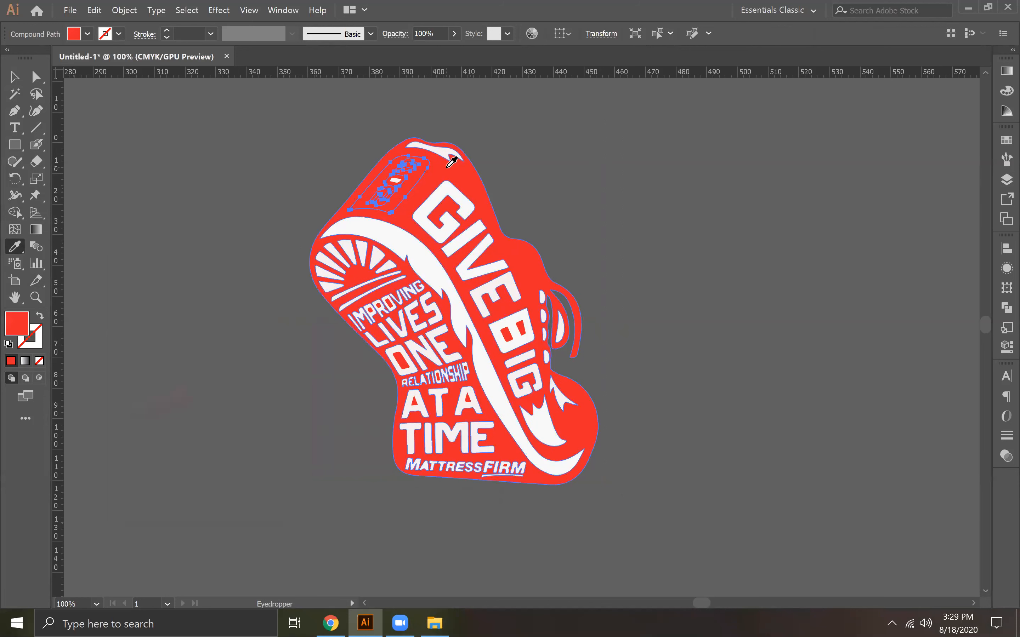
left_click(14, 78)
left_click(210, 204)
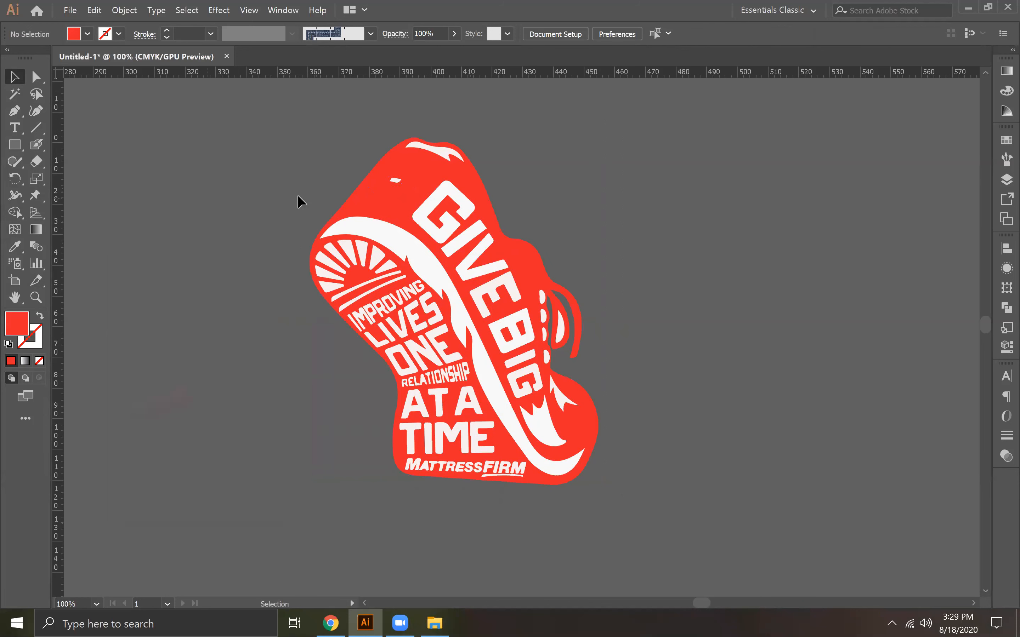
left_click(395, 180)
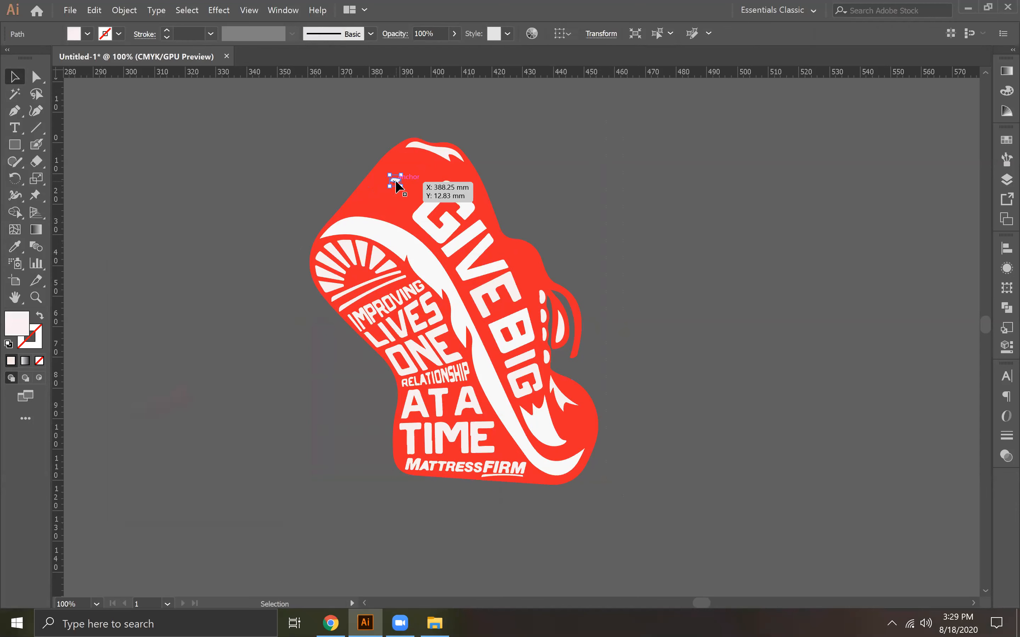
left_click(14, 246)
left_click(418, 185)
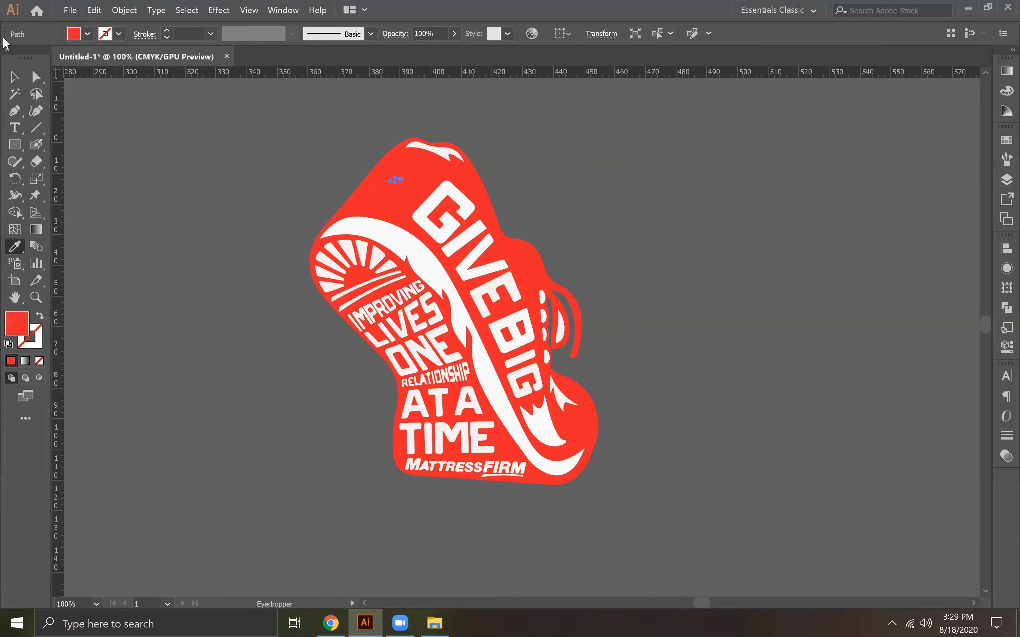
key("v")
left_click(273, 182)
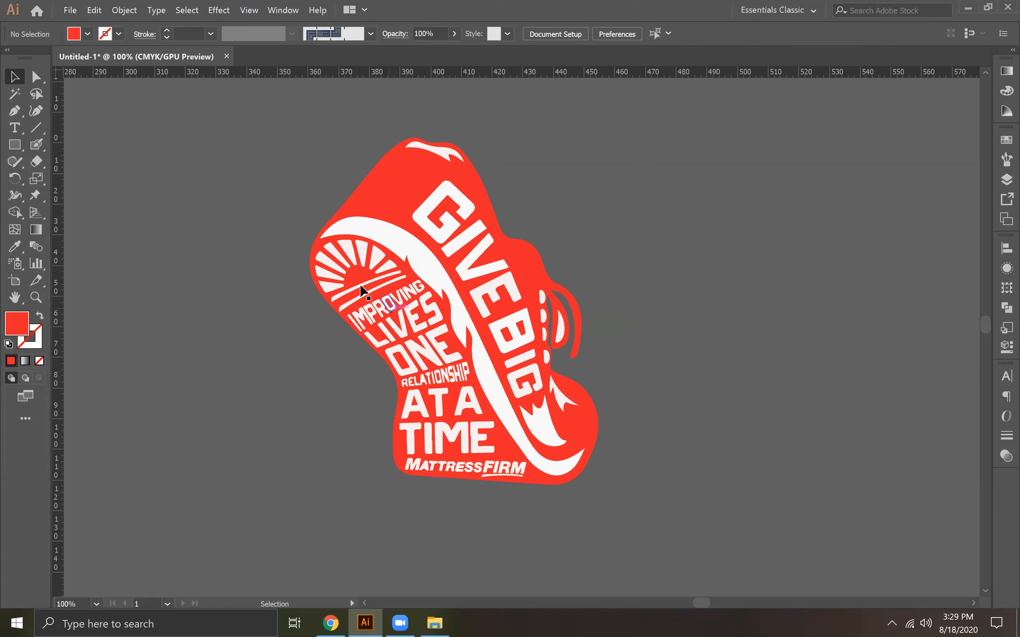
left_click(341, 255)
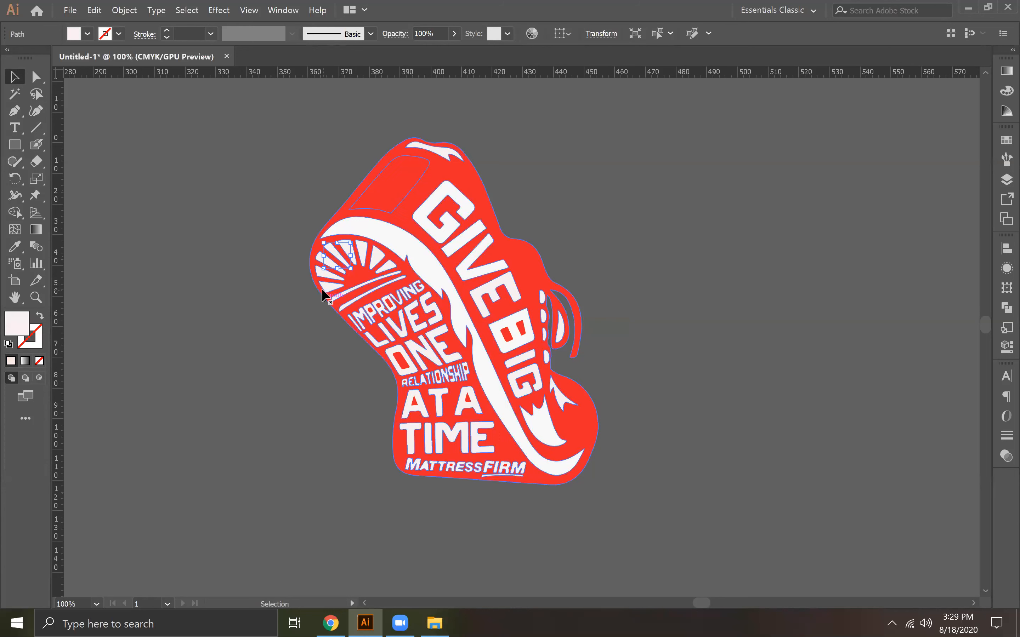
left_click(331, 405)
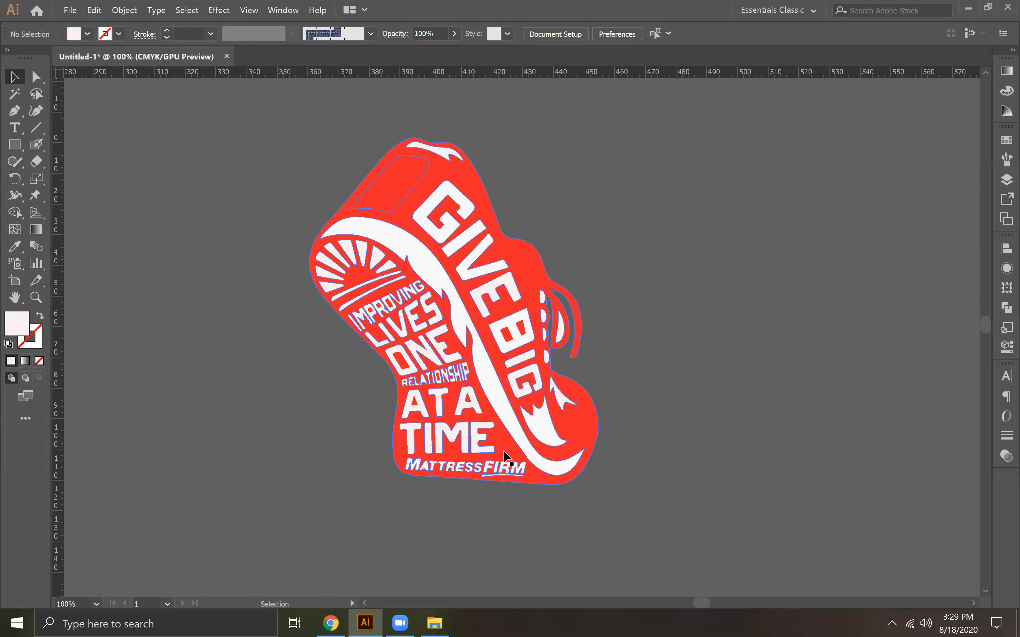
left_click(510, 460)
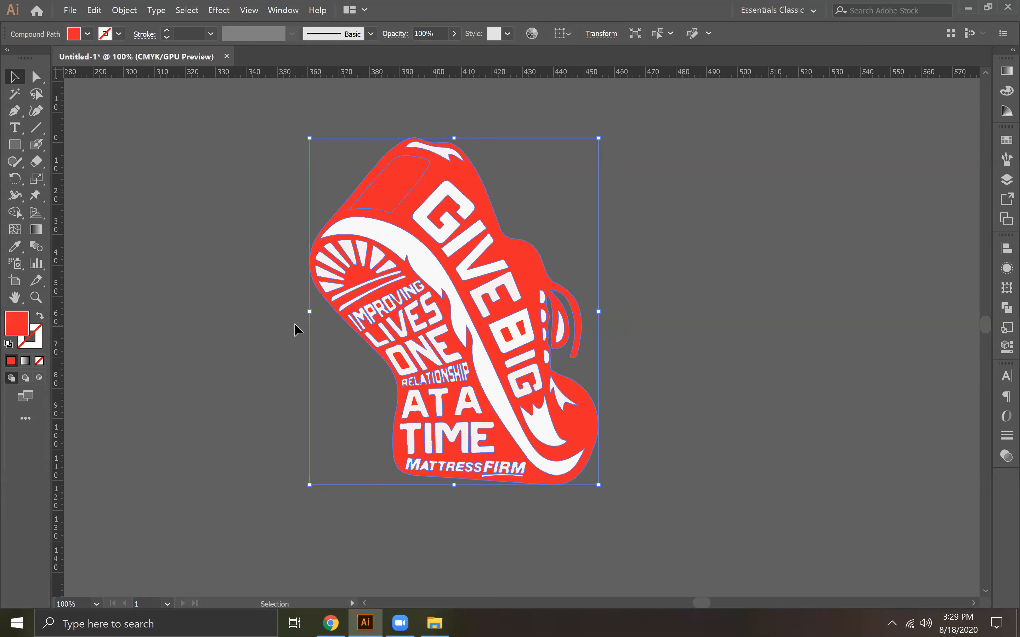
key("ctrl+h")
Fill every path of the traced shoe with white (ffffff)
left_click_drag(571, 535, 628, 522)
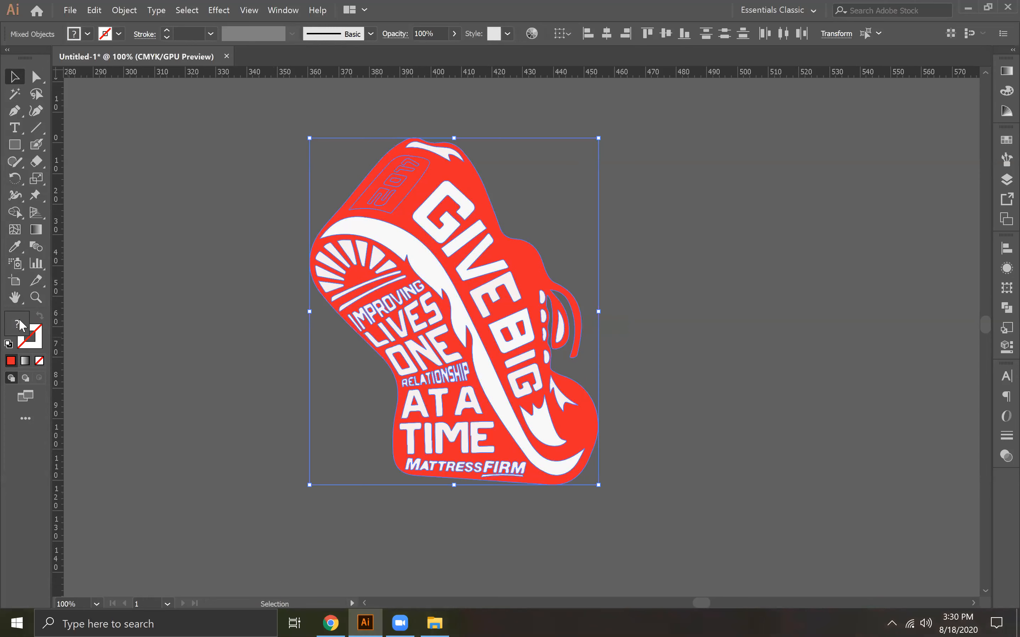
left_click_drag(184, 315, 109, 288)
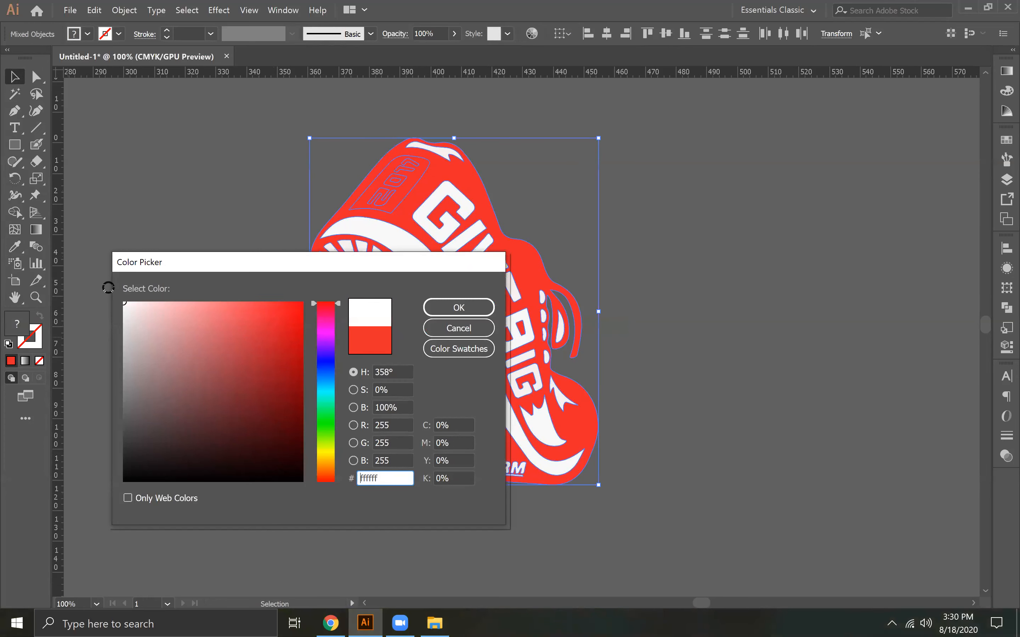
mouse_move(160, 323)
left_mouse_down()
mouse_move(105, 268)
mouse_move(138, 309)
mouse_move(116, 294)
left_mouse_up()
left_click(106, 279)
left_click(466, 311)
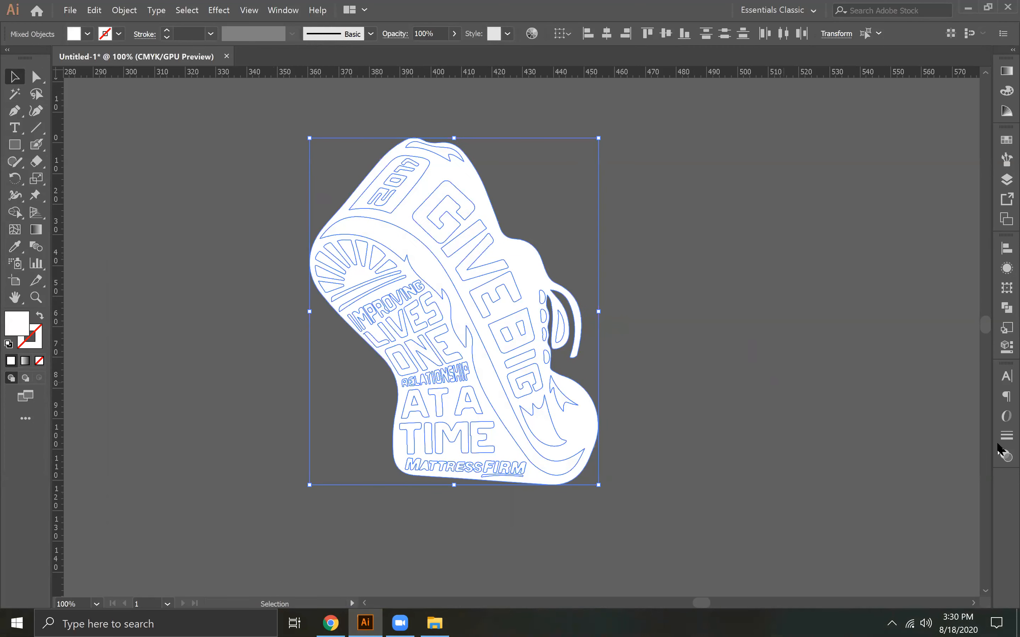
left_click(693, 398)
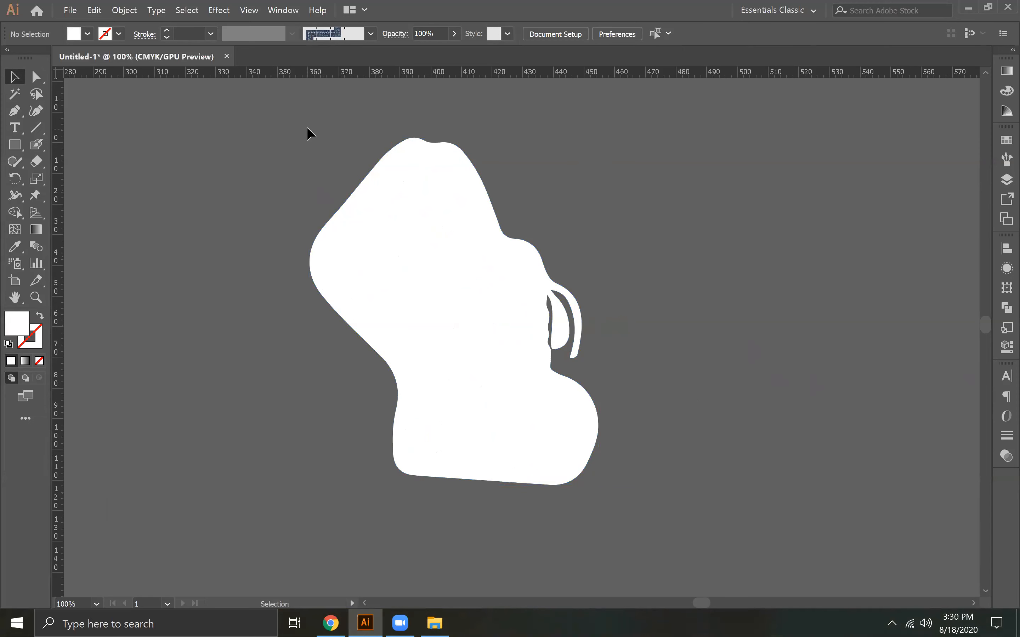
Undo the white fill and the red recolouring of the 2017 badge
left_click_drag(595, 495, 611, 514)
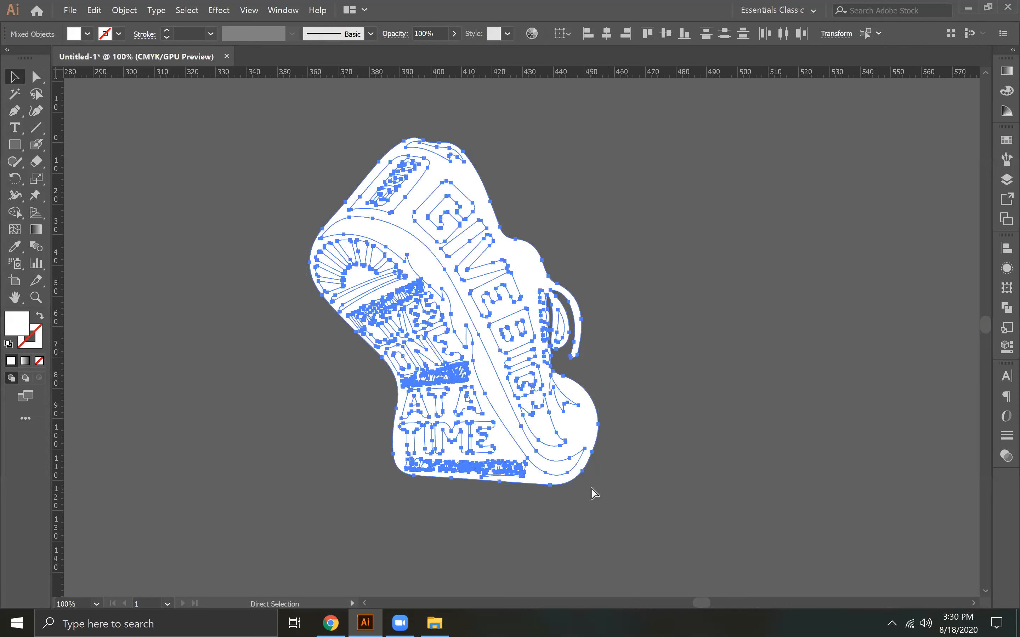
key("ctrl+z")
key("ctrl+z")
key("ctrl+z")
key("ctrl+z")
key("ctrl+z")
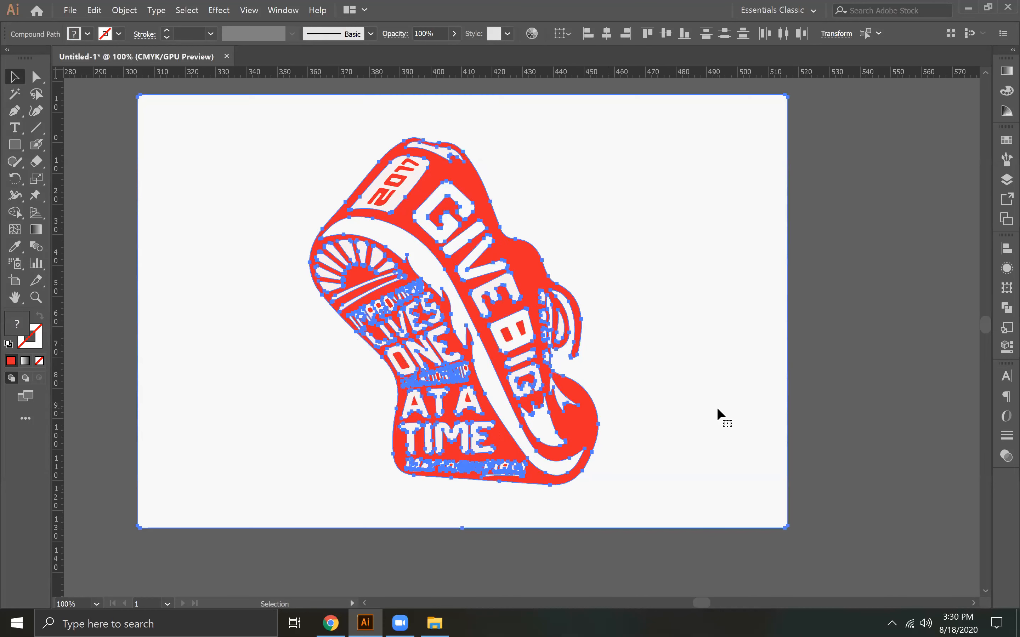
key("ctrl+z")
left_click(282, 135)
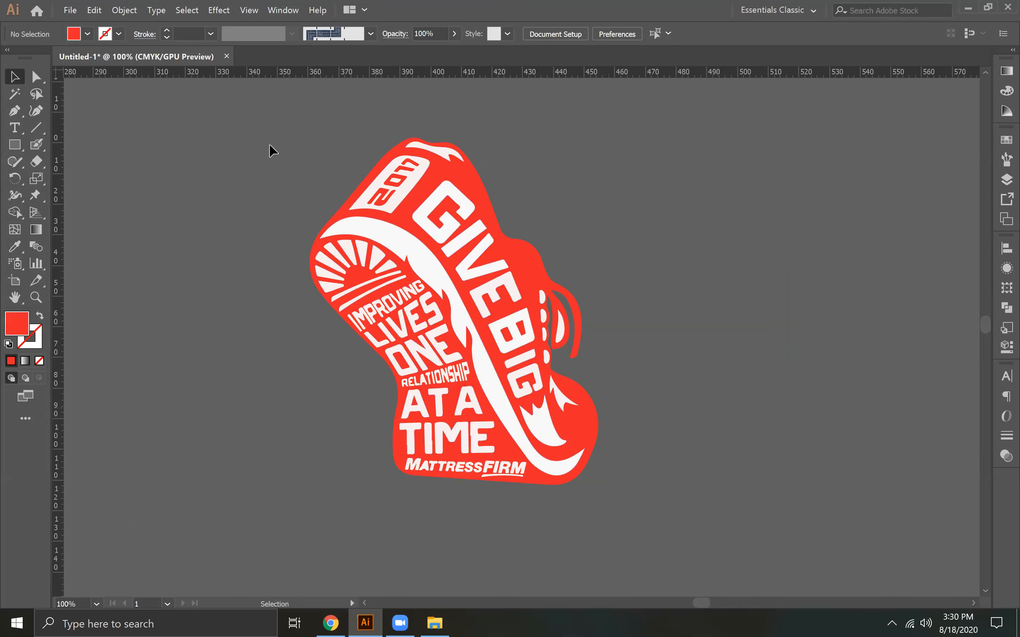
Duplicate the whole traced shoe and place the copy beside the original
key("ctrl+a")
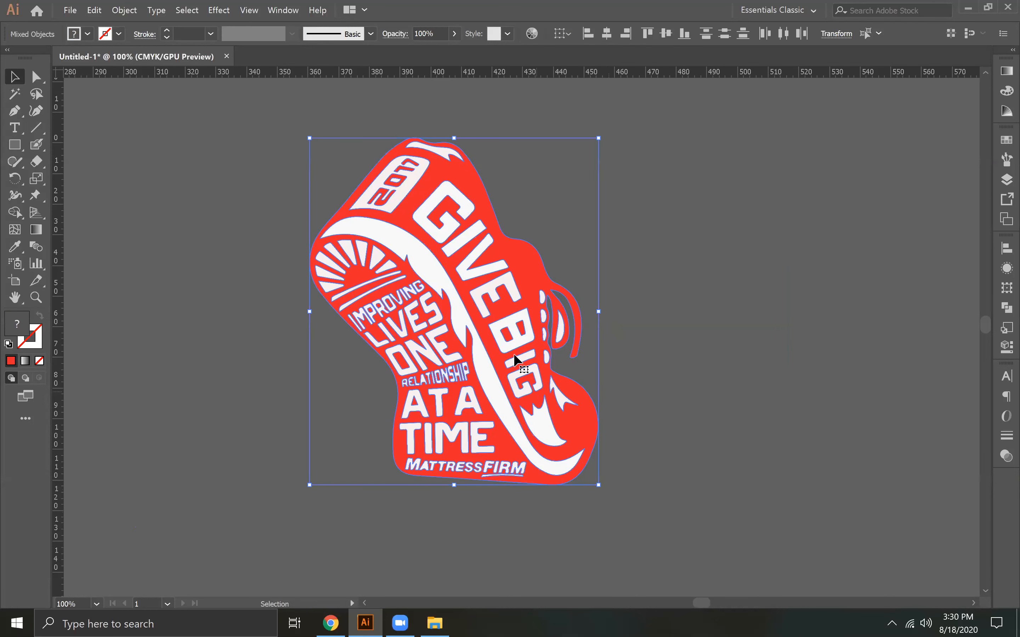
left_click_drag(484, 331, 789, 321)
left_click(590, 512)
left_click(345, 298)
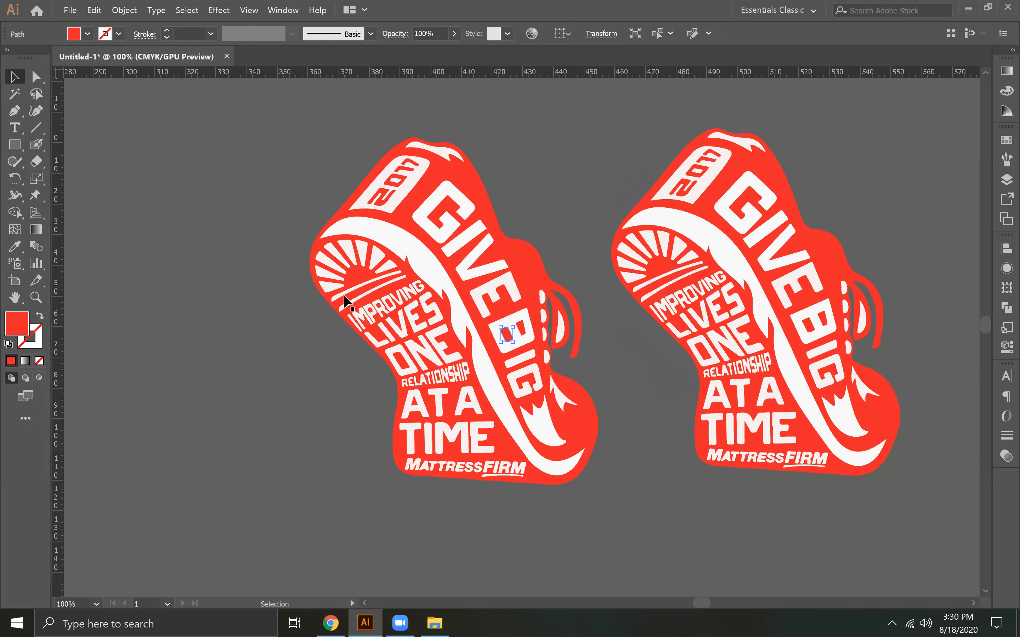
left_click(298, 352)
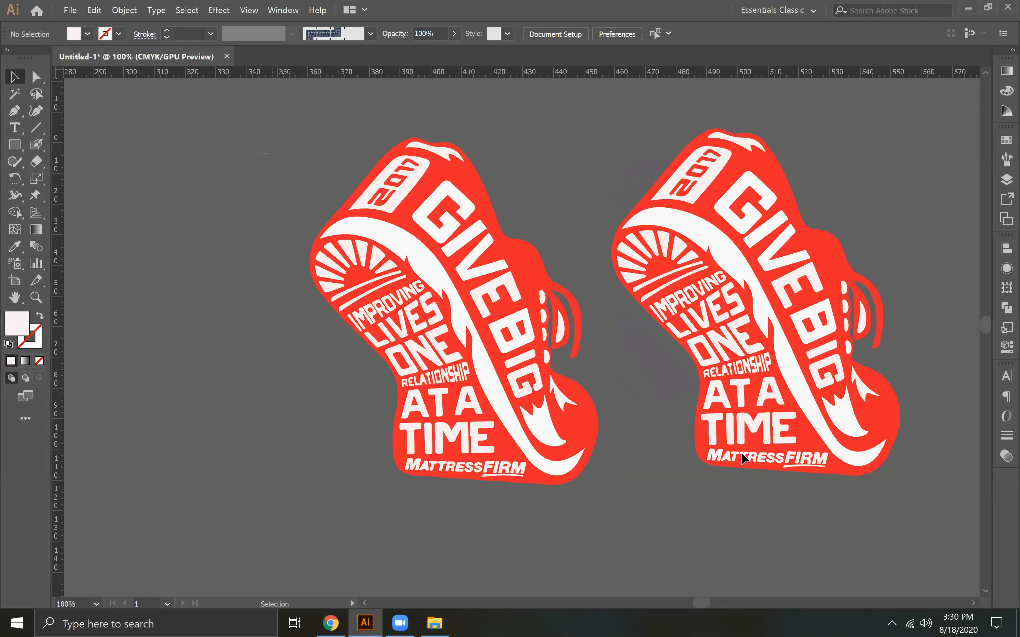
Delete both traced shoes along with all leftover pieces
key("ctrl+a")
key("Delete")
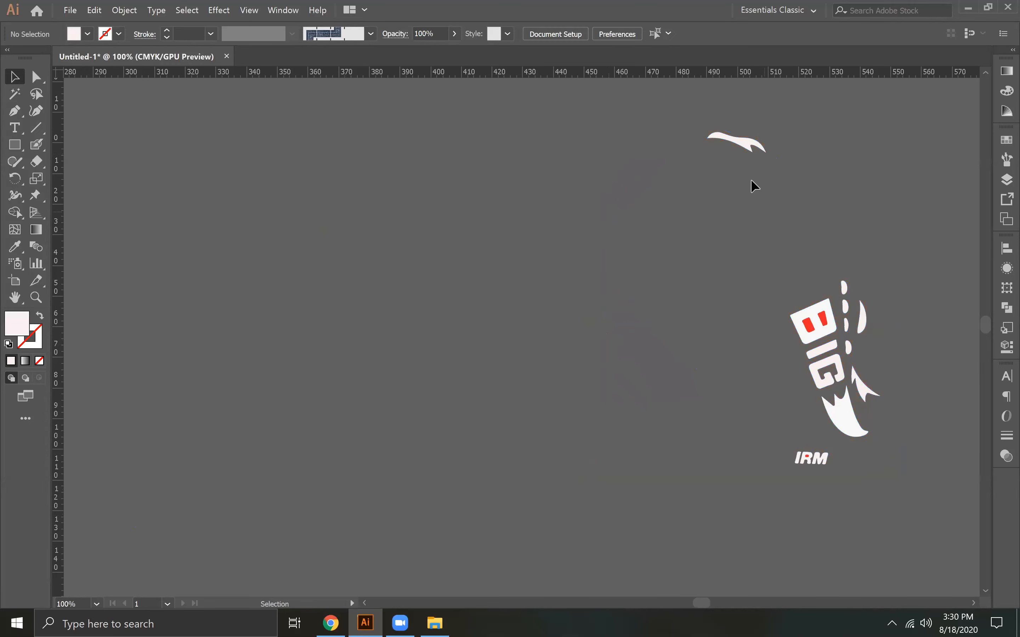
left_click_drag(711, 117, 883, 453)
left_click_drag(906, 493, 906, 492)
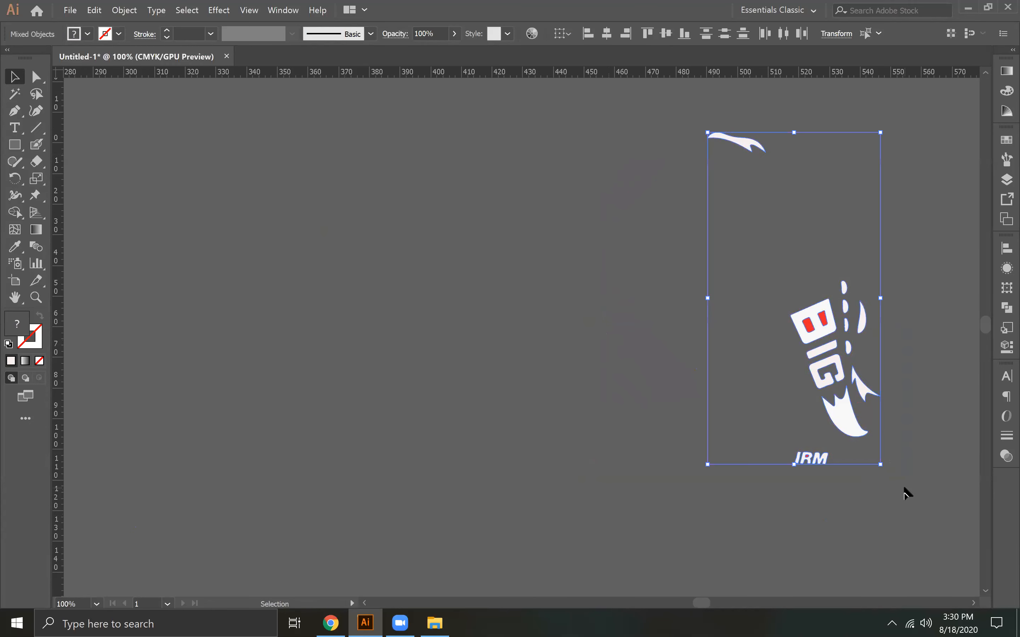
key("Delete")
Clear the artboard by moving the GURANTEE texts, the SWIM text with swimmer and wave, and the UD lettering onto the canvas beside it
key("ctrl+minus")
key("ctrl+minus")
key("ctrl+minus")
key("ctrl+minus")
key("ctrl+minus")
key("ctrl+plus")
key("ctrl+plus")
key("ctrl+plus")
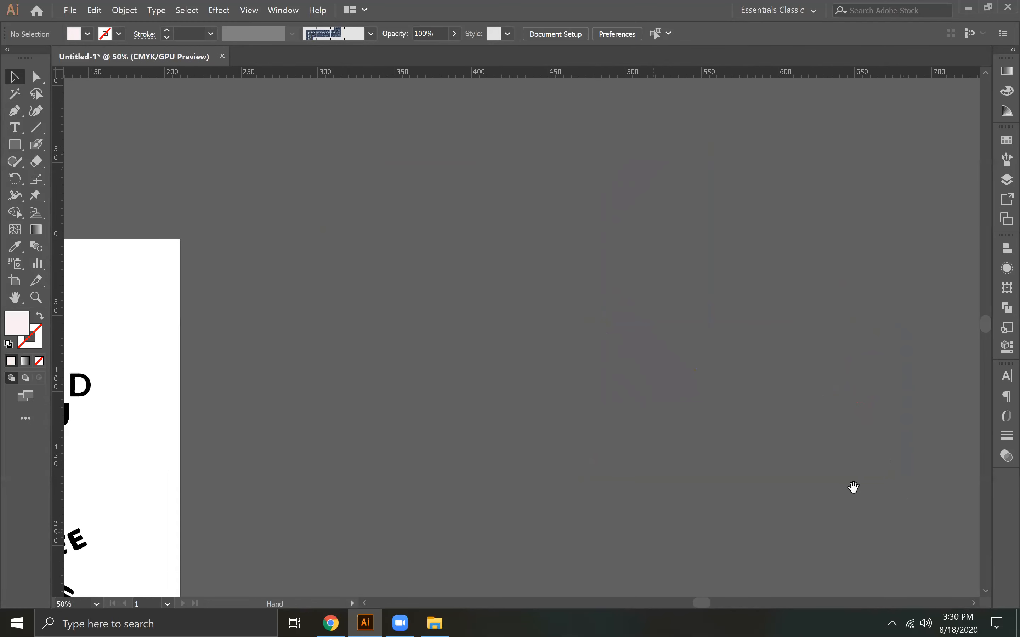
left_click_drag(355, 462, 569, 439)
left_click_drag(570, 312, 570, 329)
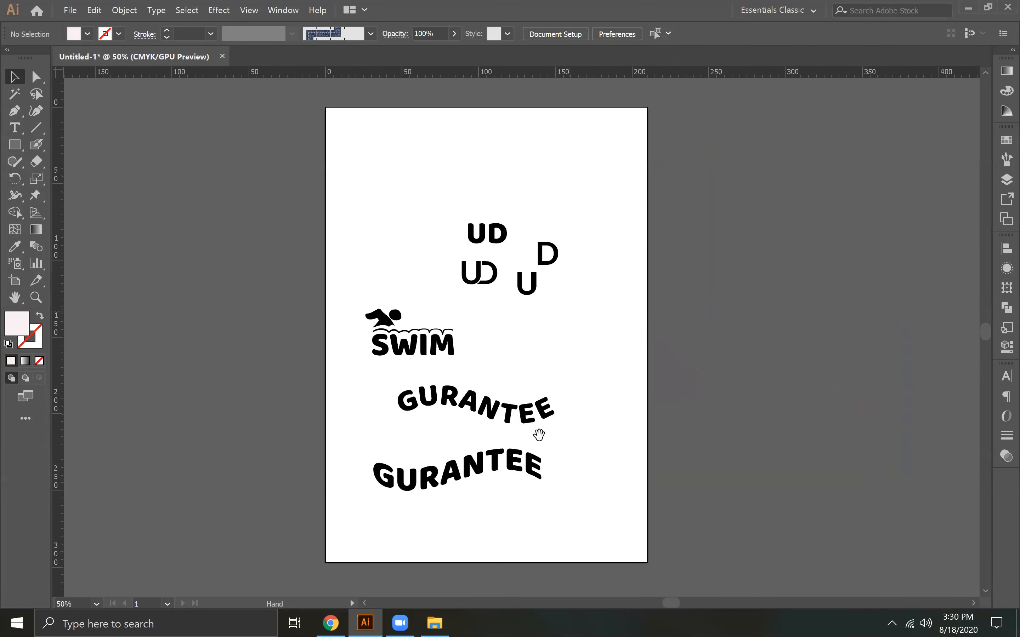
left_click_drag(489, 463, 169, 358)
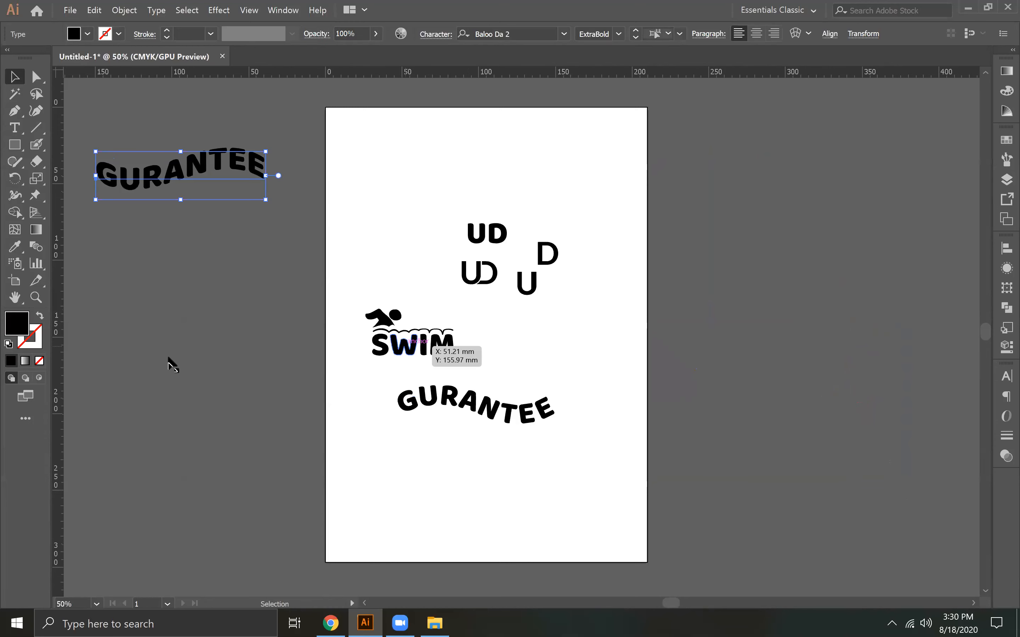
left_click_drag(381, 318, 212, 316)
left_click_drag(426, 350, 170, 409)
left_click_drag(392, 335, 139, 383)
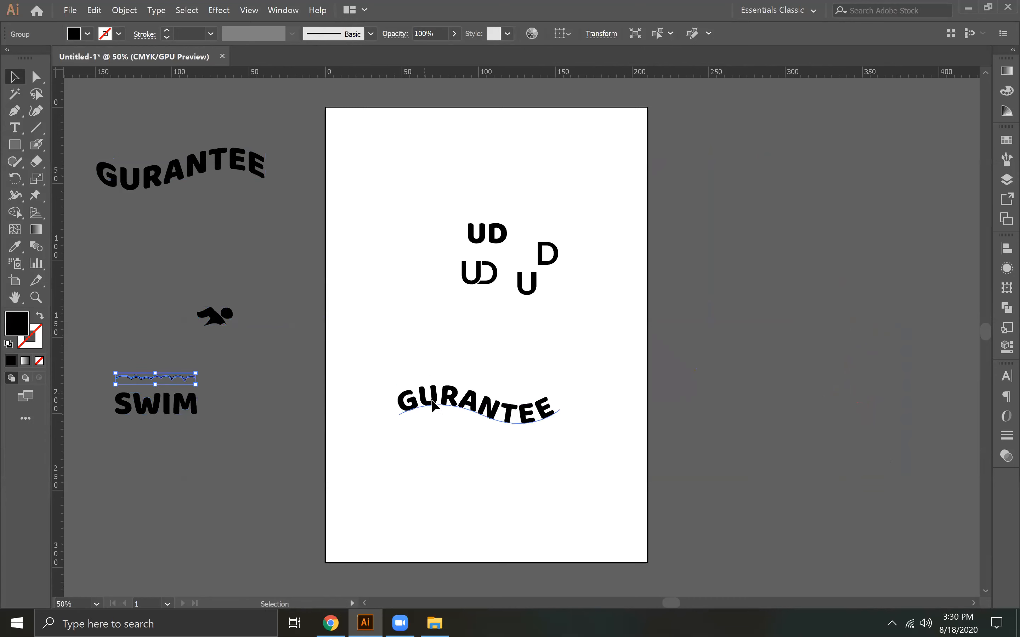
left_click_drag(435, 412, 144, 469)
left_click_drag(539, 294, 178, 301)
left_click(408, 295)
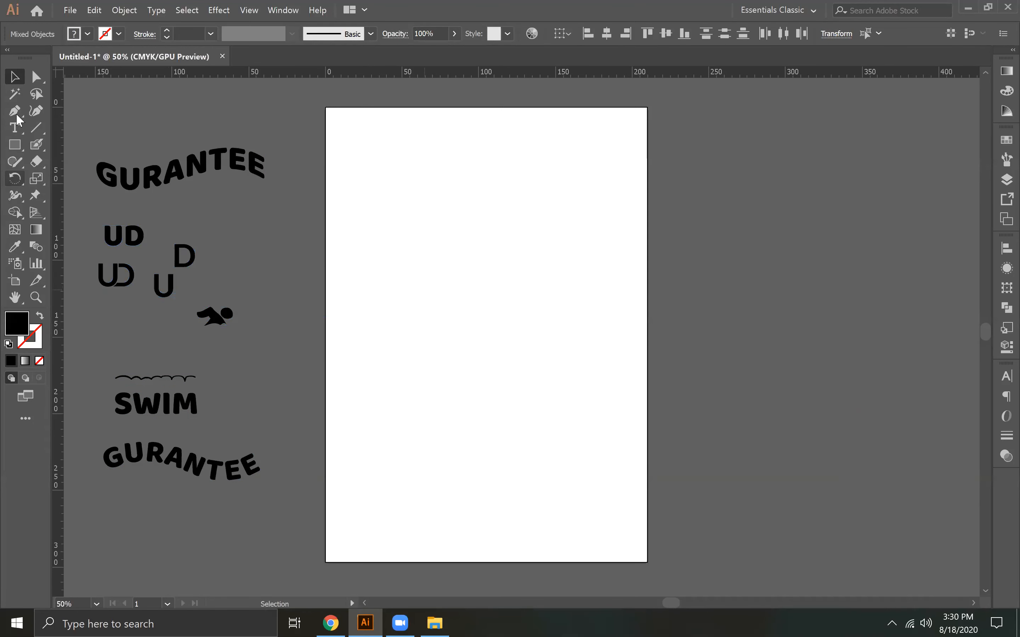
Add the text "Snkrsden" on the empty artboard
left_click(15, 128)
left_click(419, 274)
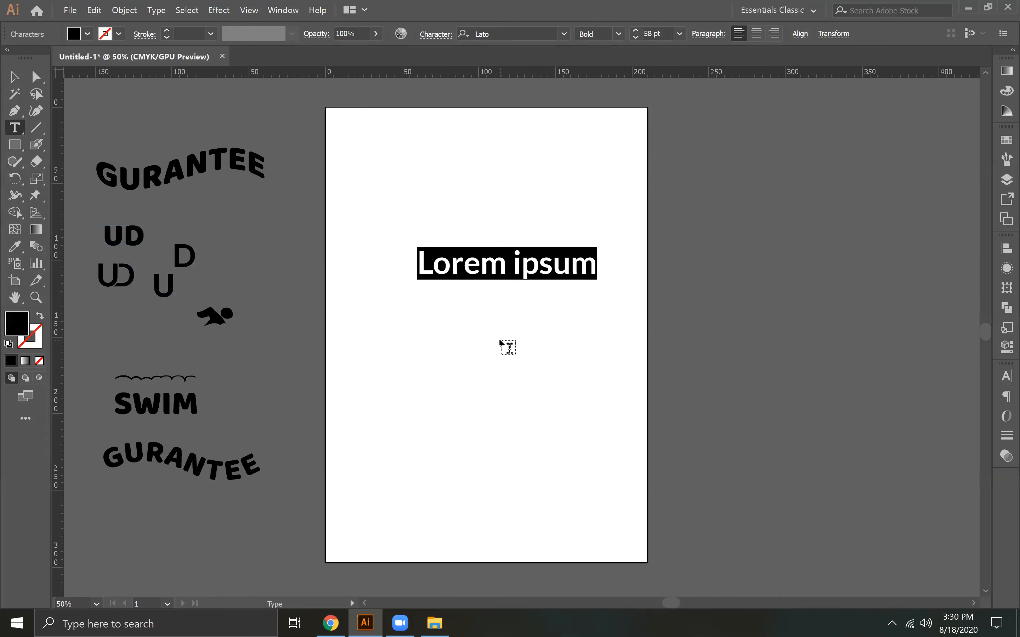
type("Snk")
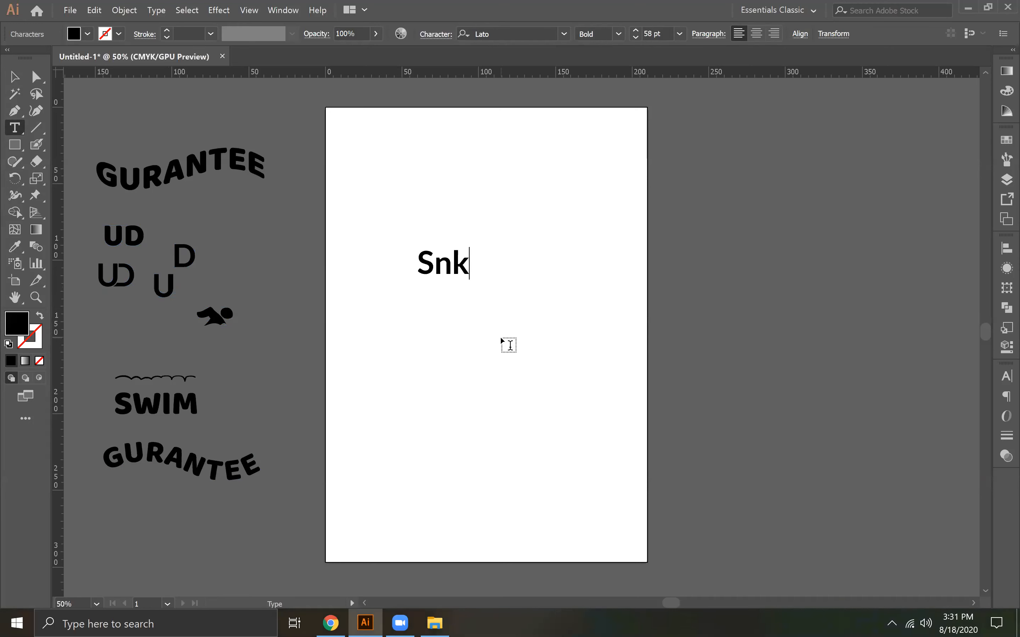
type("r")
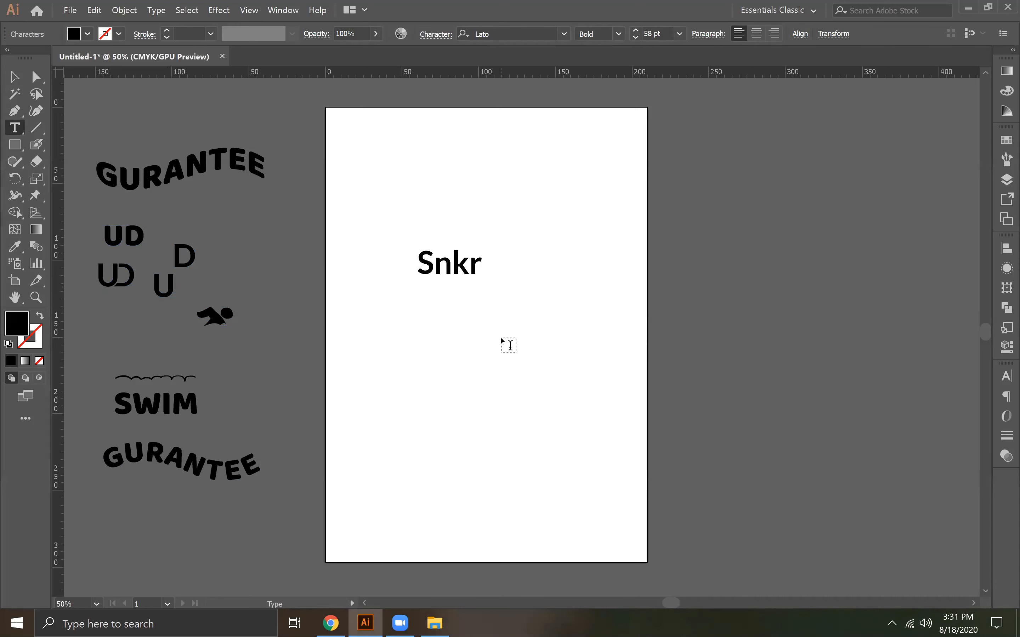
type("sden")
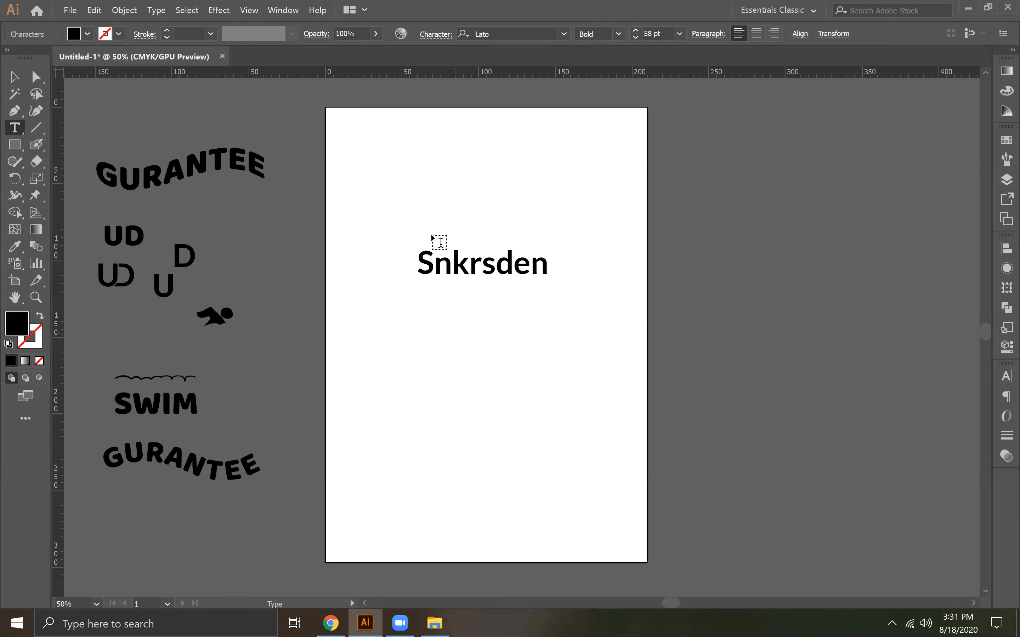
Shift the Snkrsden text slightly on the artboard and open its font list
left_click(13, 78)
left_click_drag(470, 276, 448, 293)
left_click(563, 33)
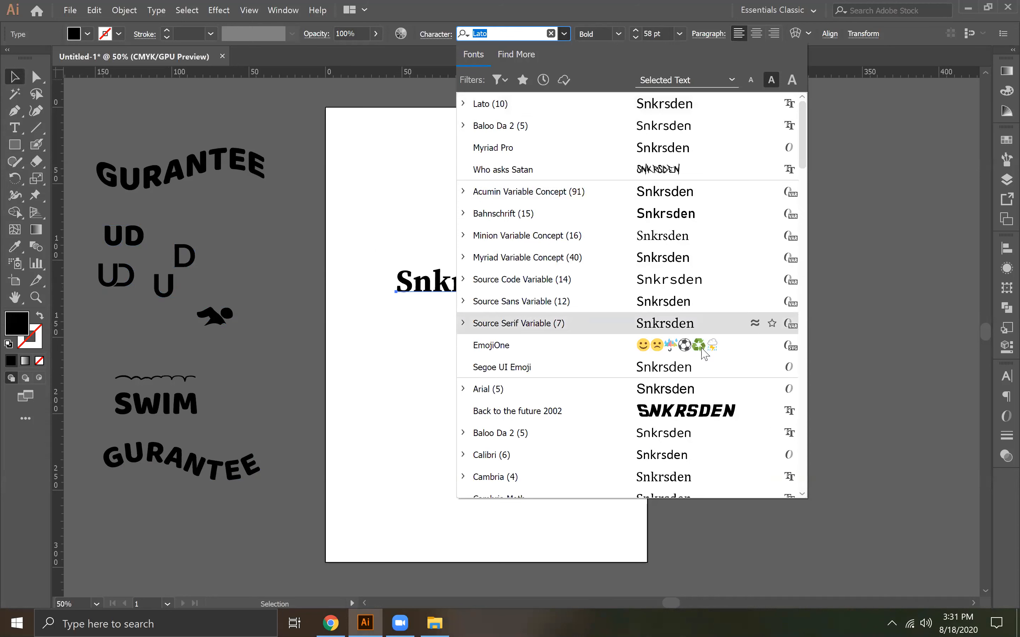